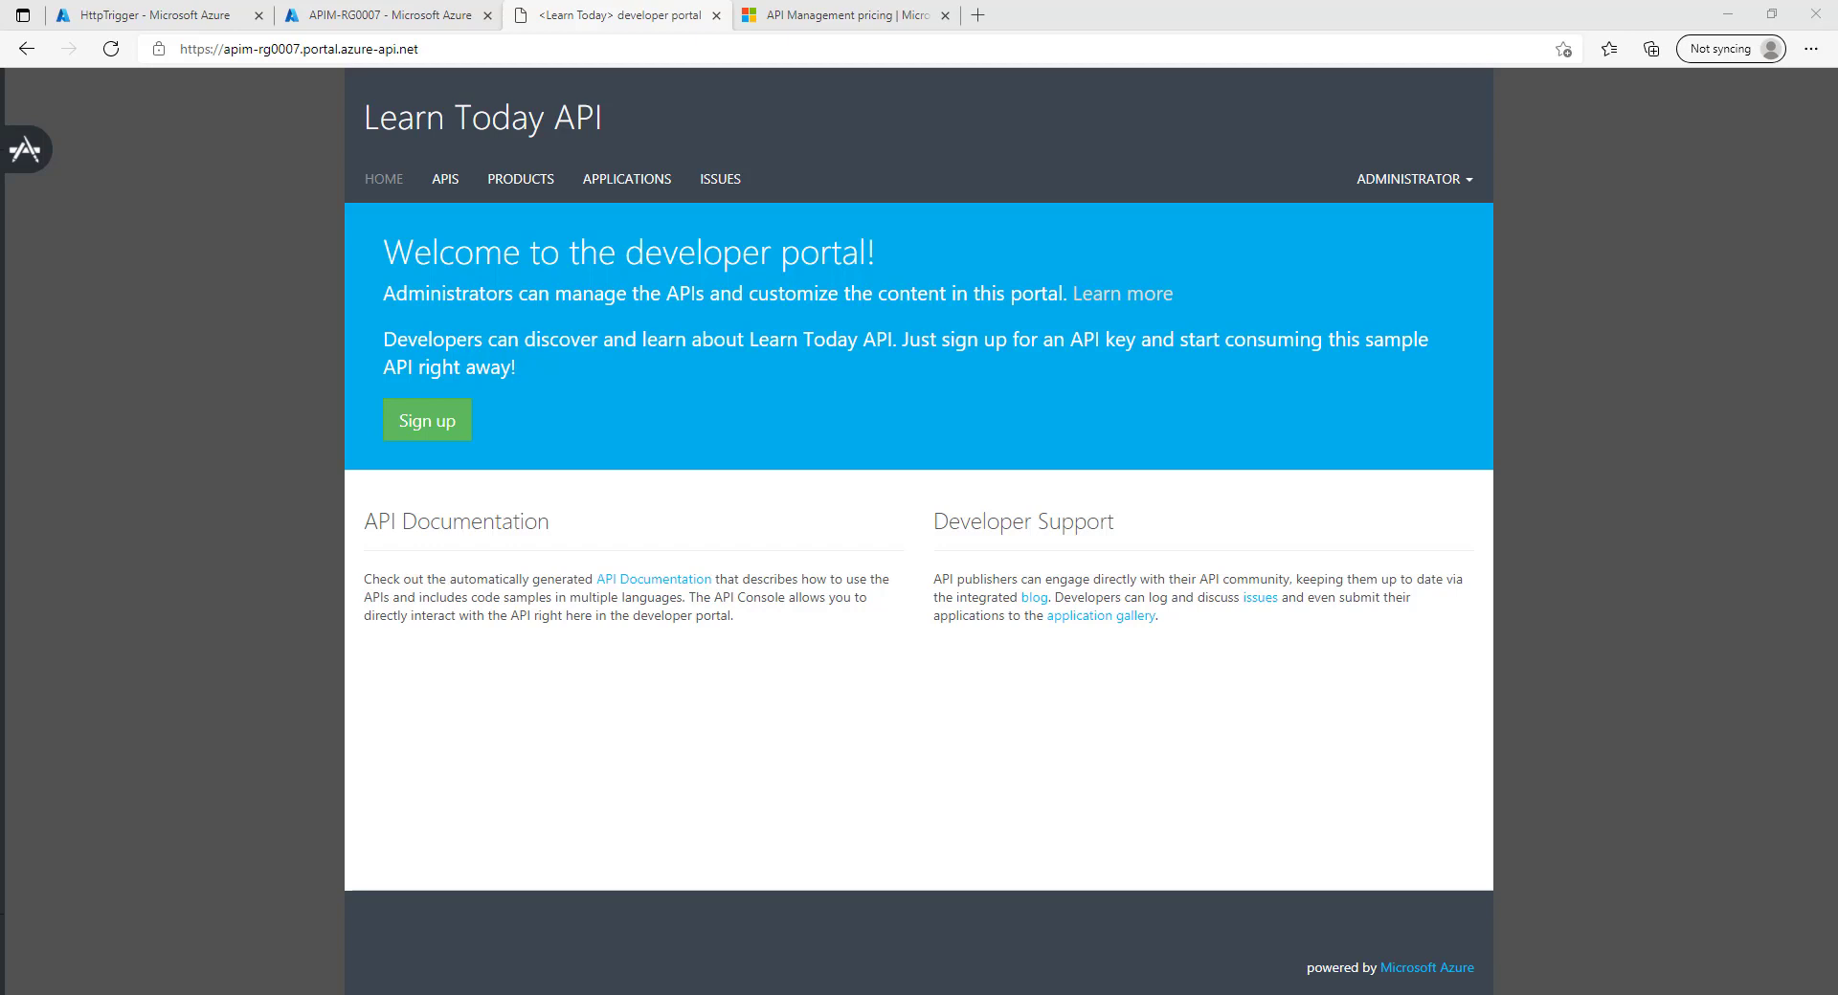
Compare the APIM-RG0007 Products list with the developer portal's products page, then close the pricing tab.
{"action": "left_click", "coordinate": [383, 15]}
{"action": "left_click", "coordinate": [384, 578]}
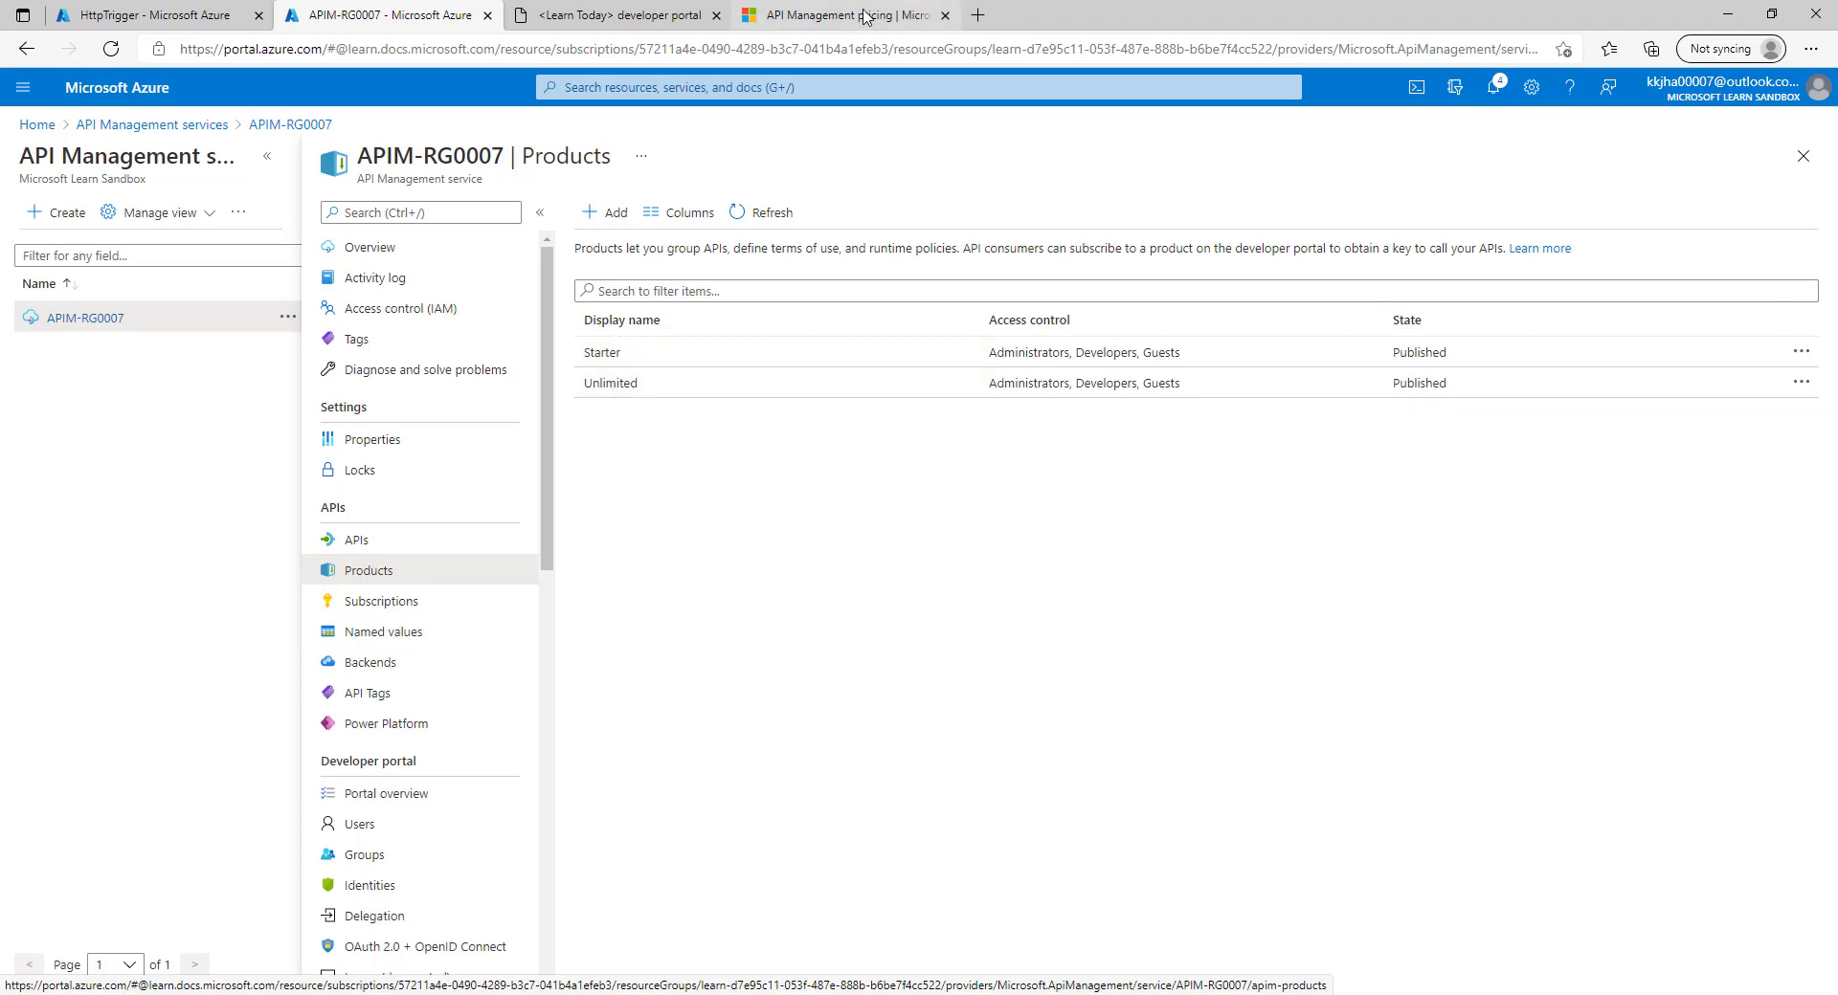
{"action": "left_click", "coordinate": [609, 19]}
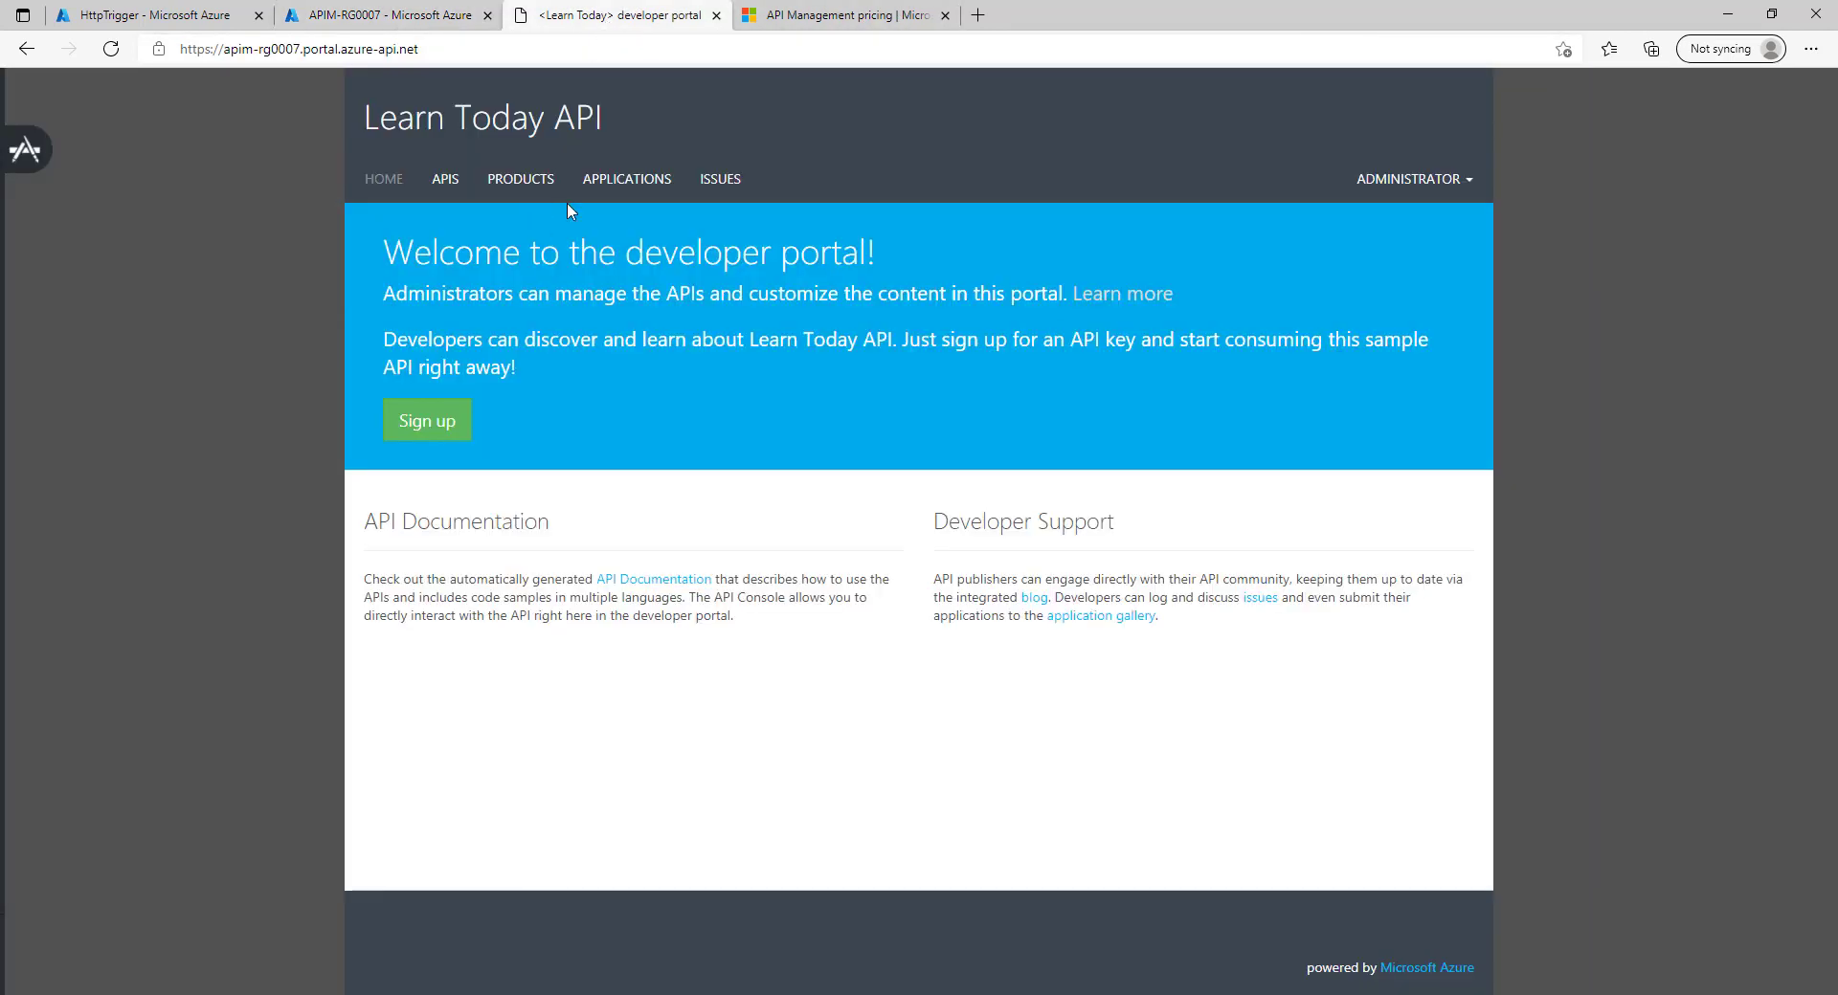
{"action": "left_click", "coordinate": [525, 189]}
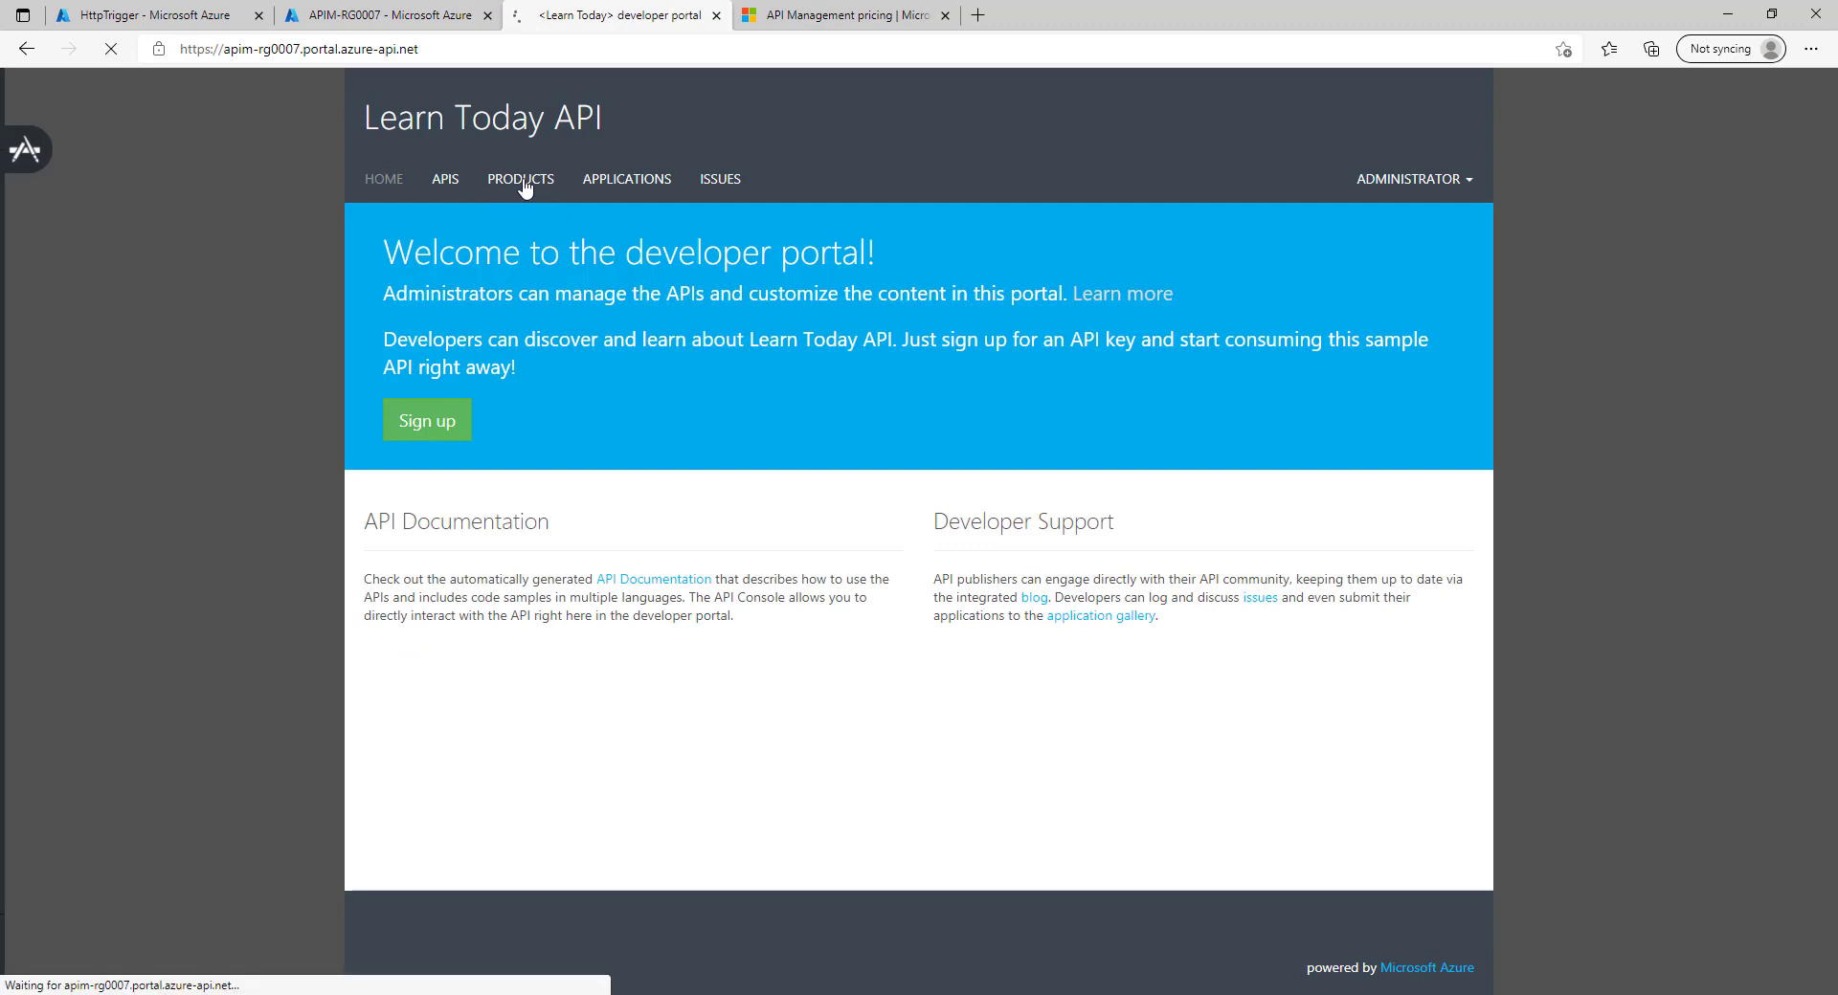
{"action": "left_click", "coordinate": [944, 16]}
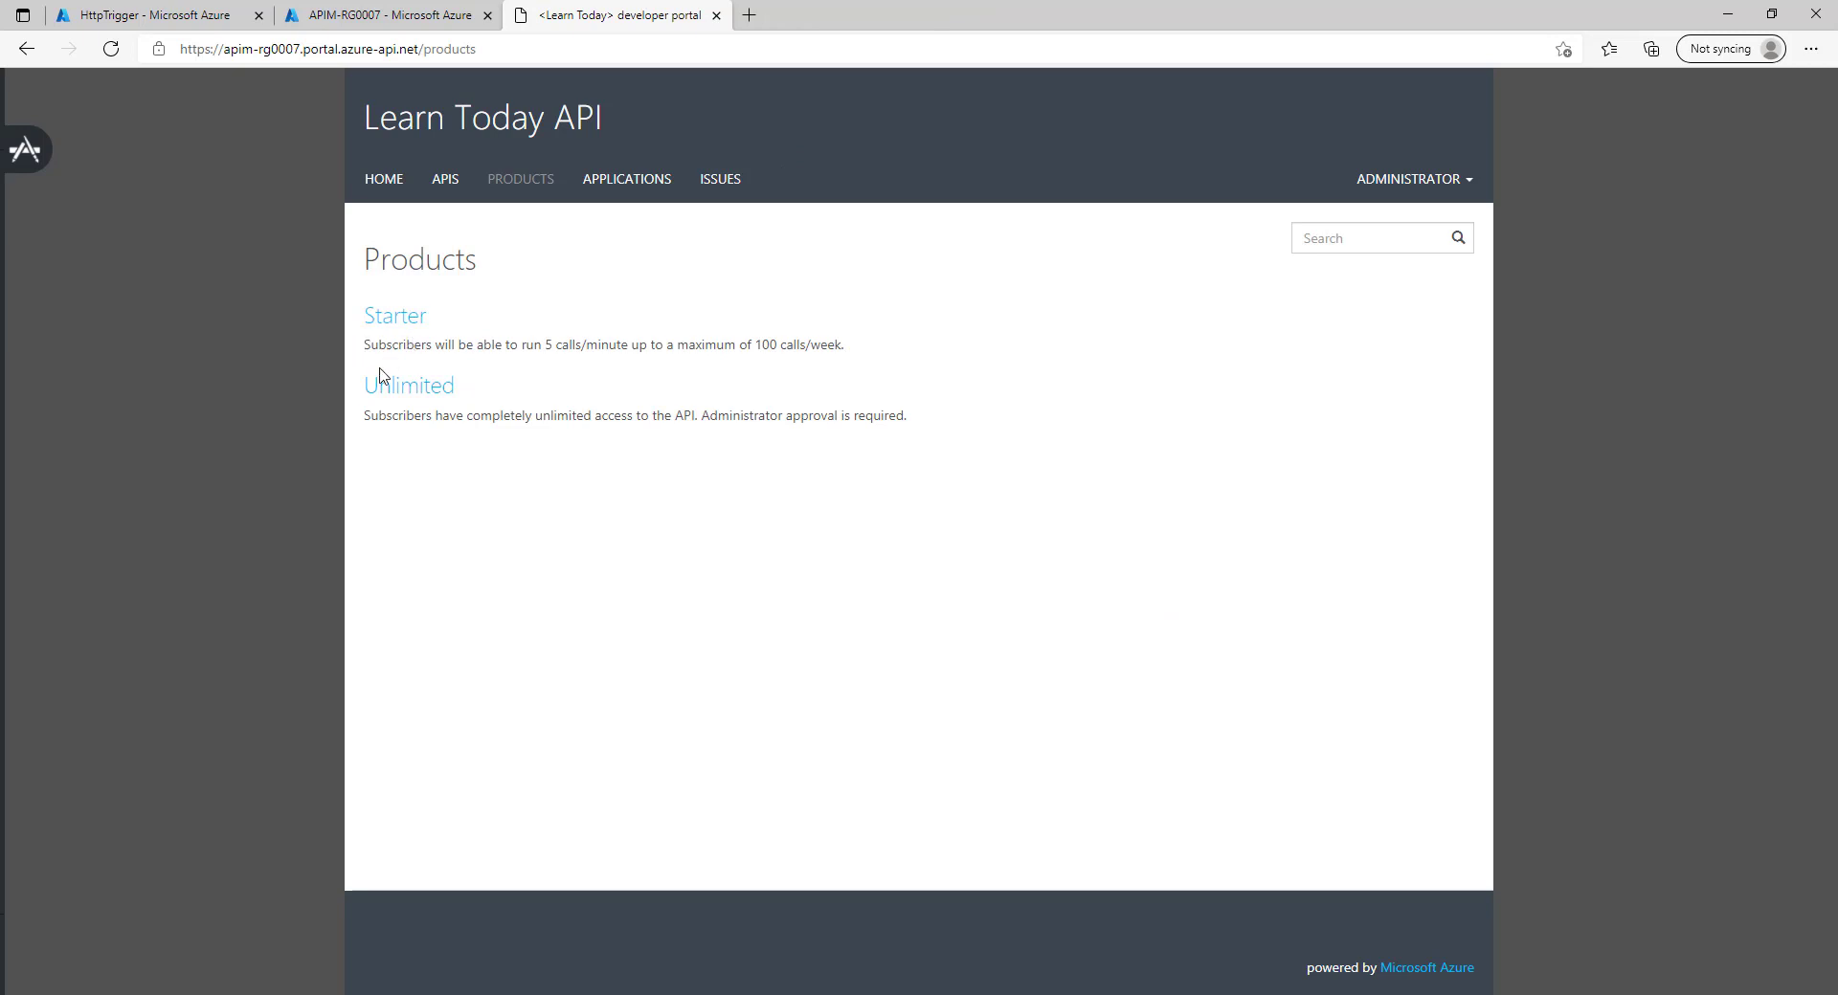
{"action": "left_click", "coordinate": [387, 17]}
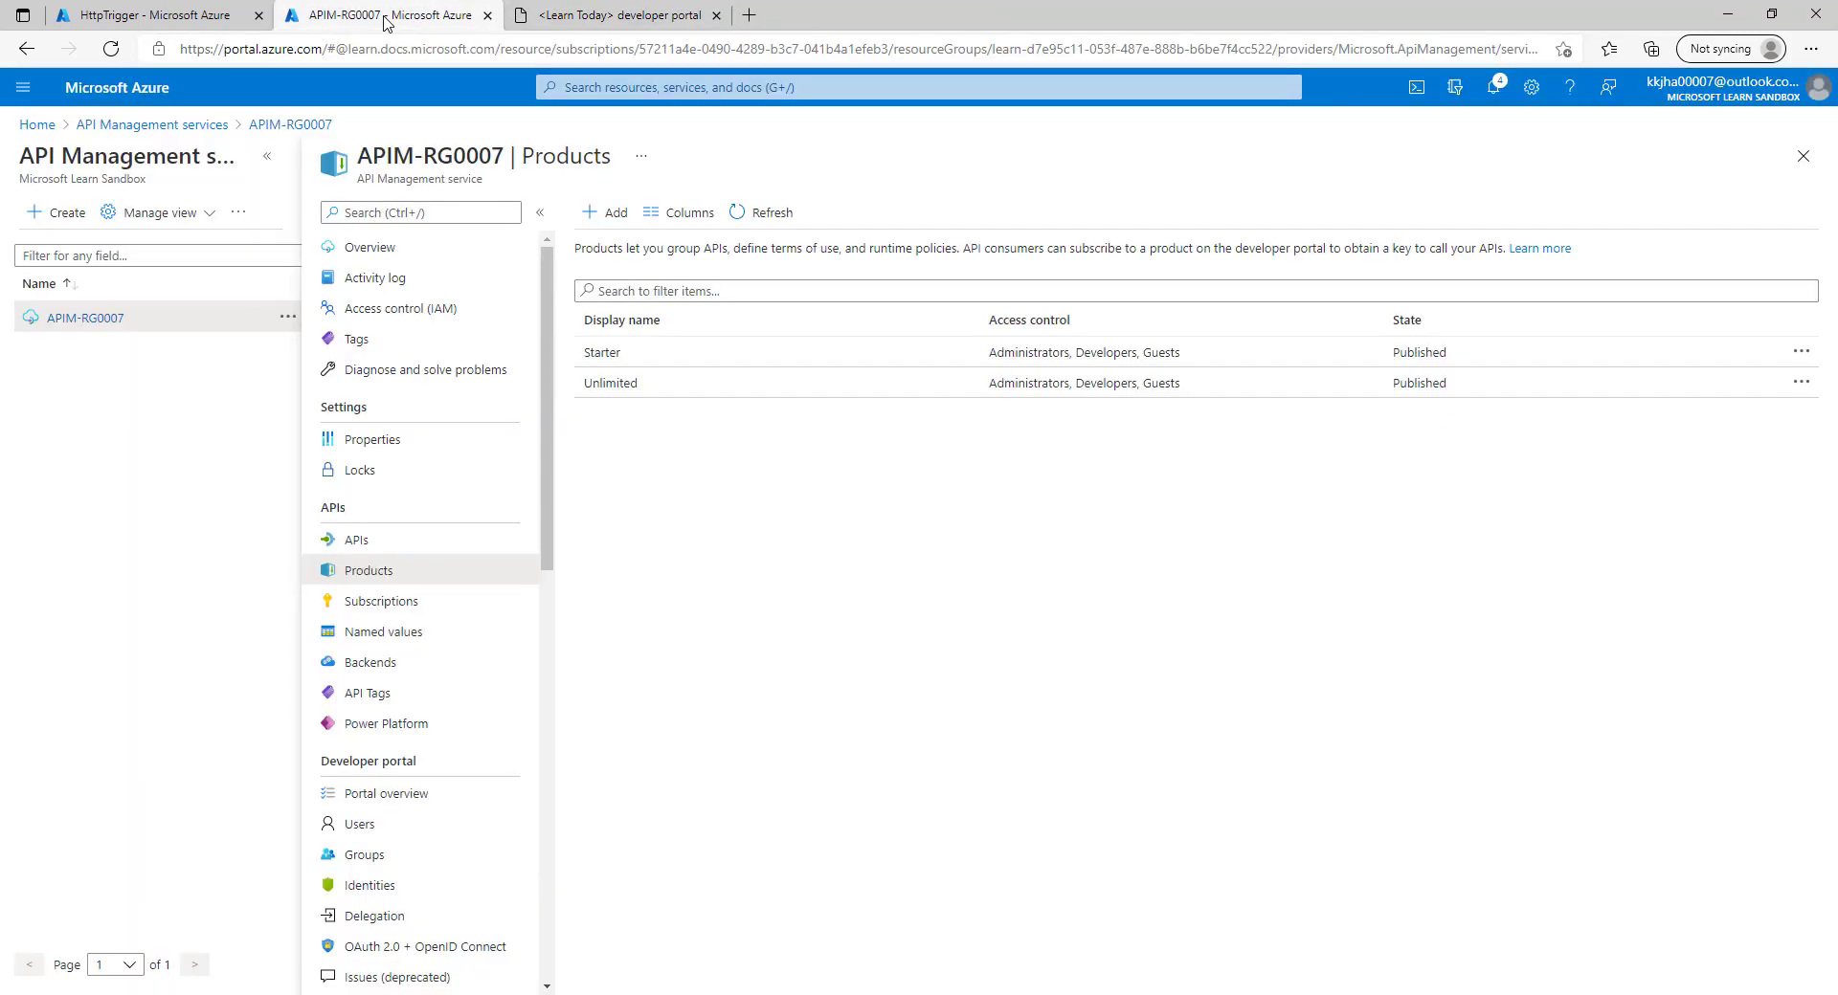
Start a new product with display name Basic and description 'Basic Product'.
{"action": "left_click", "coordinate": [613, 216]}
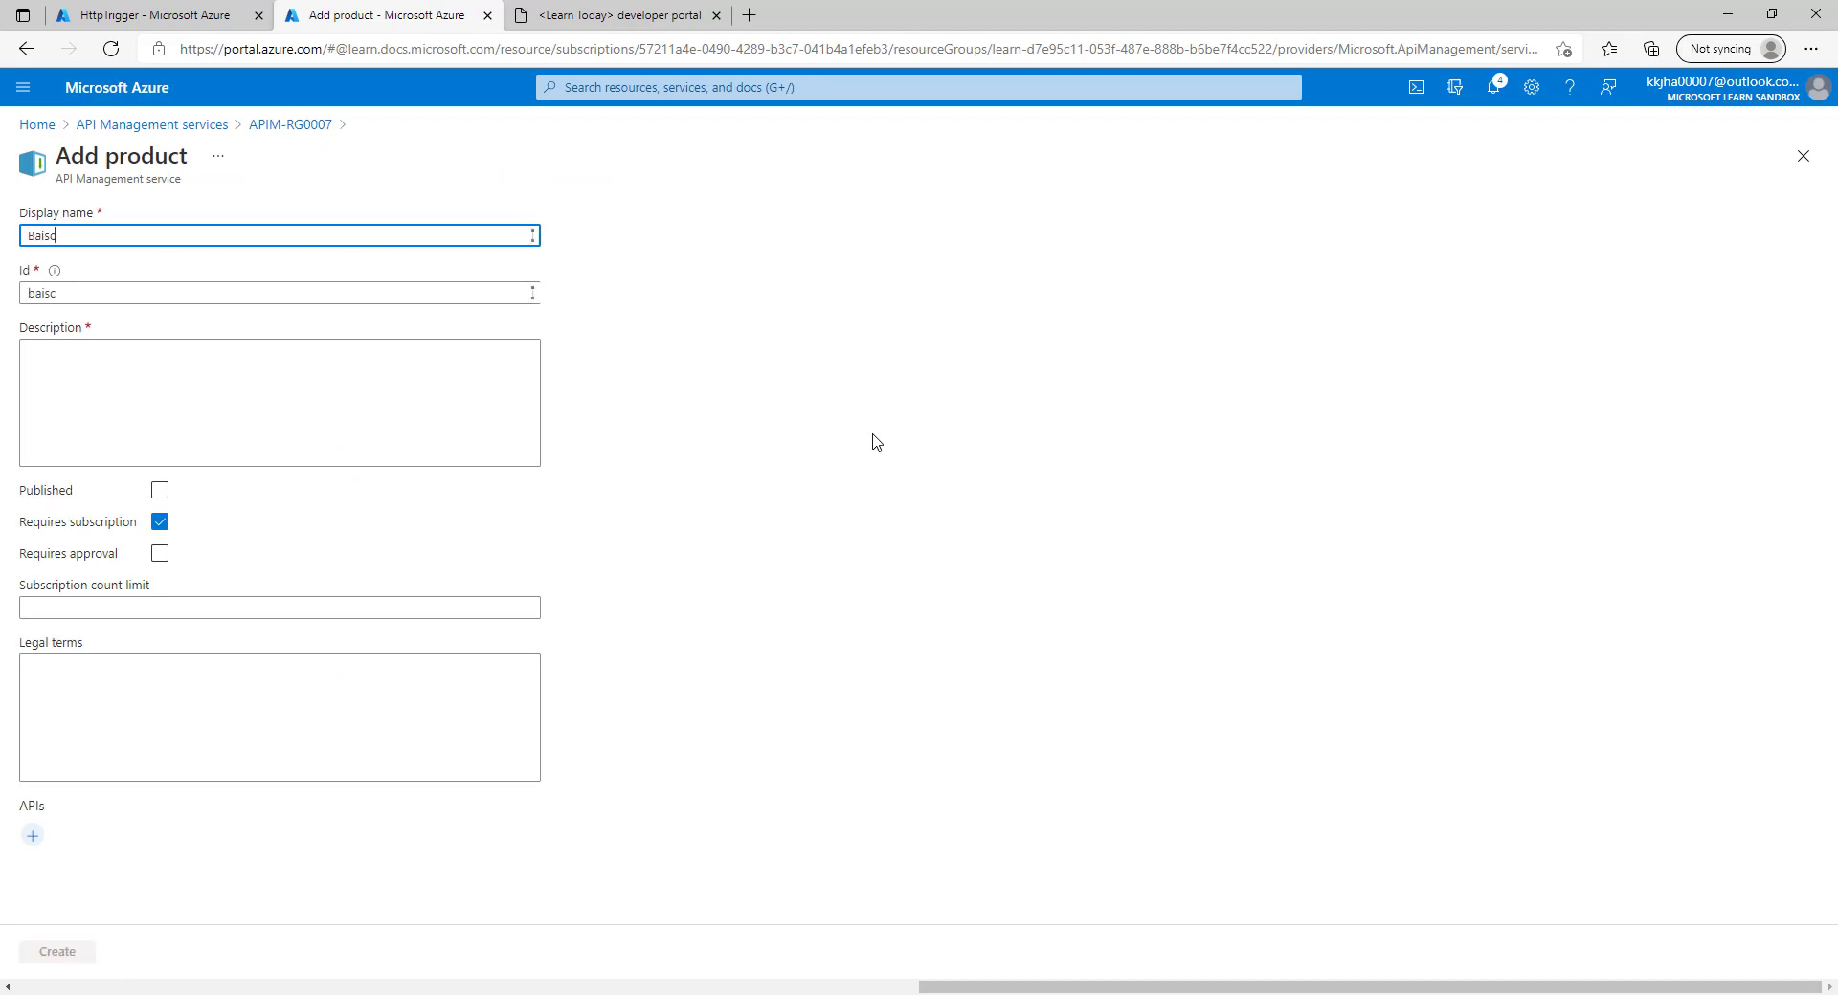
{"action": "key", "text": "ctrl+a"}
{"action": "type", "text": "Basic"}
{"action": "key", "text": "ctrl+a"}
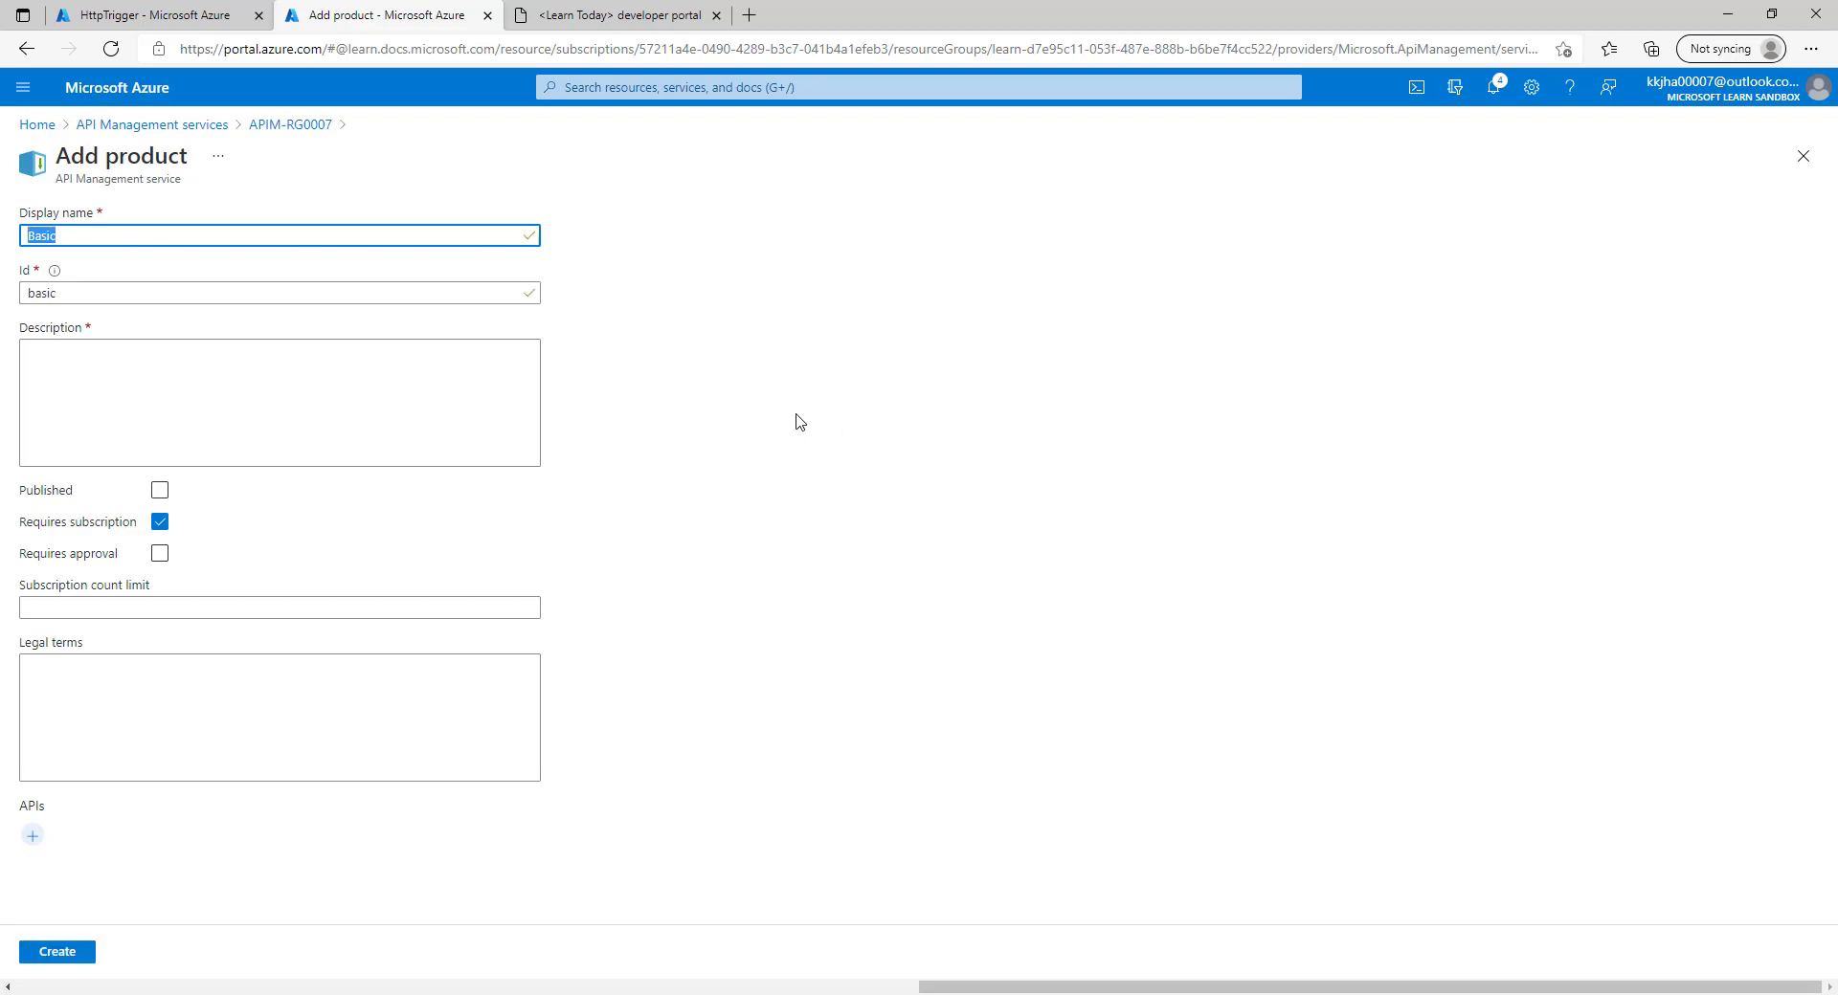
{"action": "left_click", "coordinate": [154, 377]}
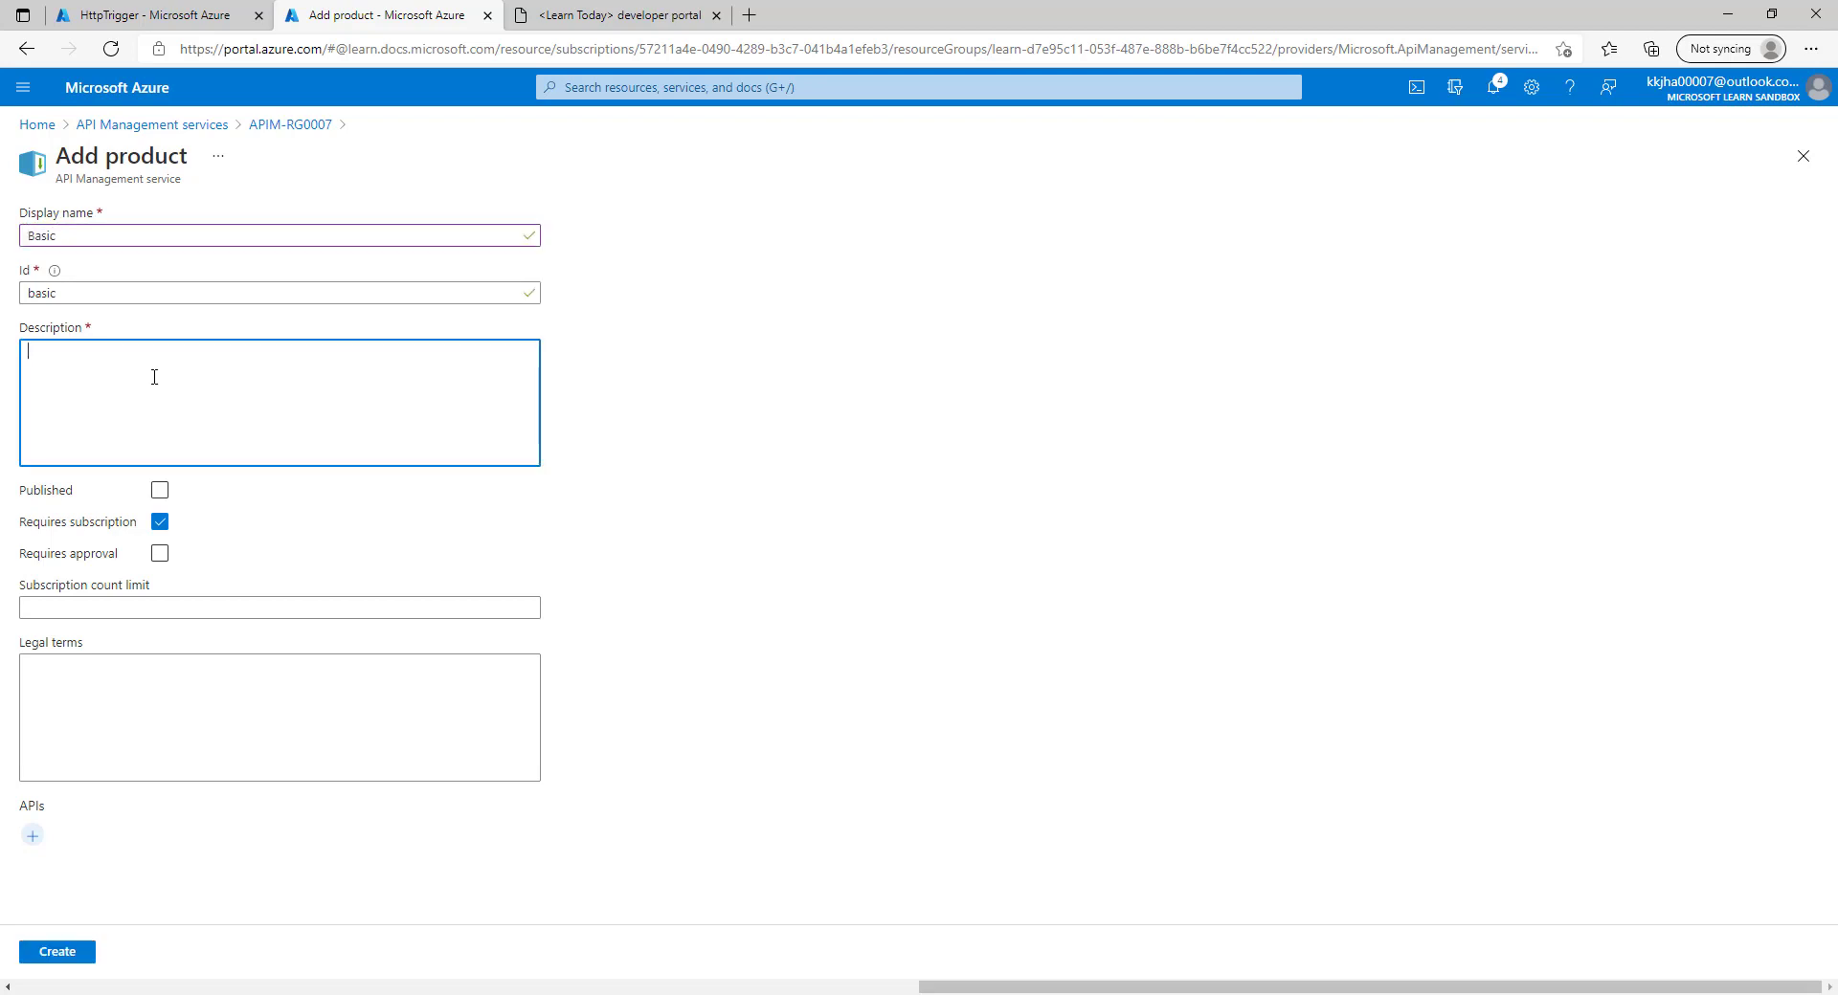
{"action": "type", "text": "Basic Productio"}
Turn off Requires subscription, add only the myFUN API, and create the product.
{"action": "left_click", "coordinate": [160, 521]}
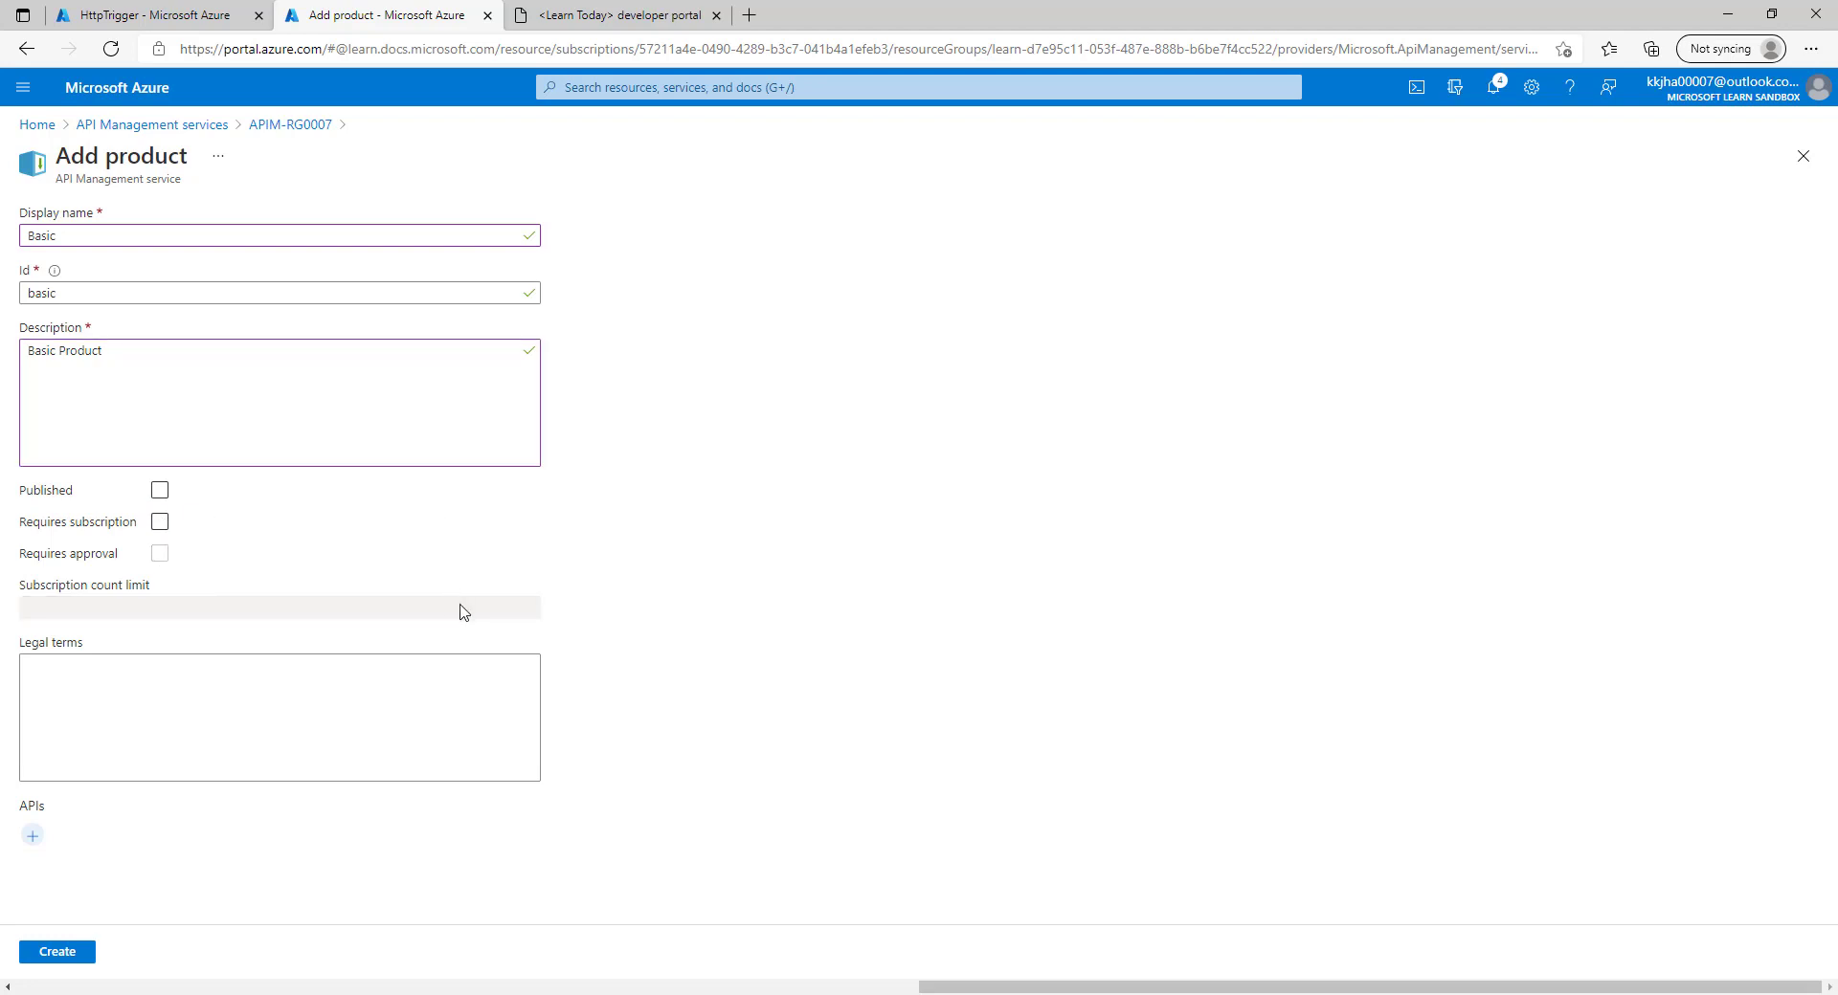
{"action": "left_click", "coordinate": [34, 837]}
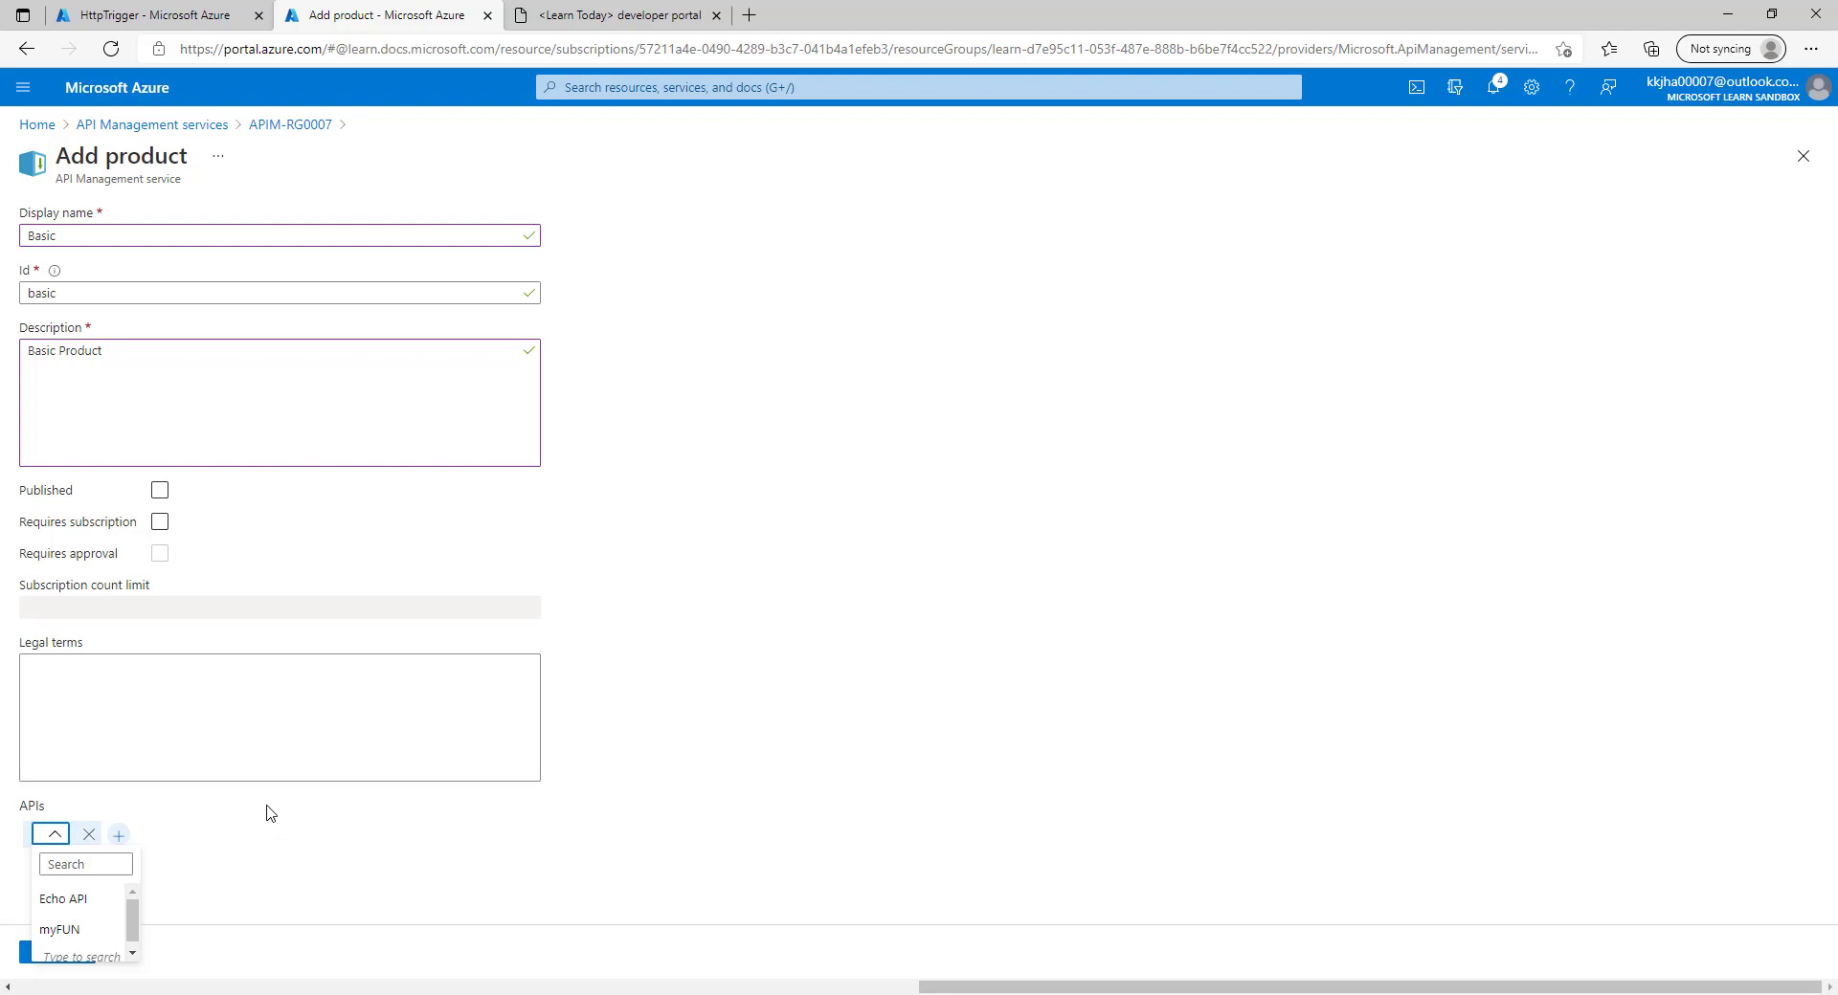
{"action": "left_click", "coordinate": [67, 933]}
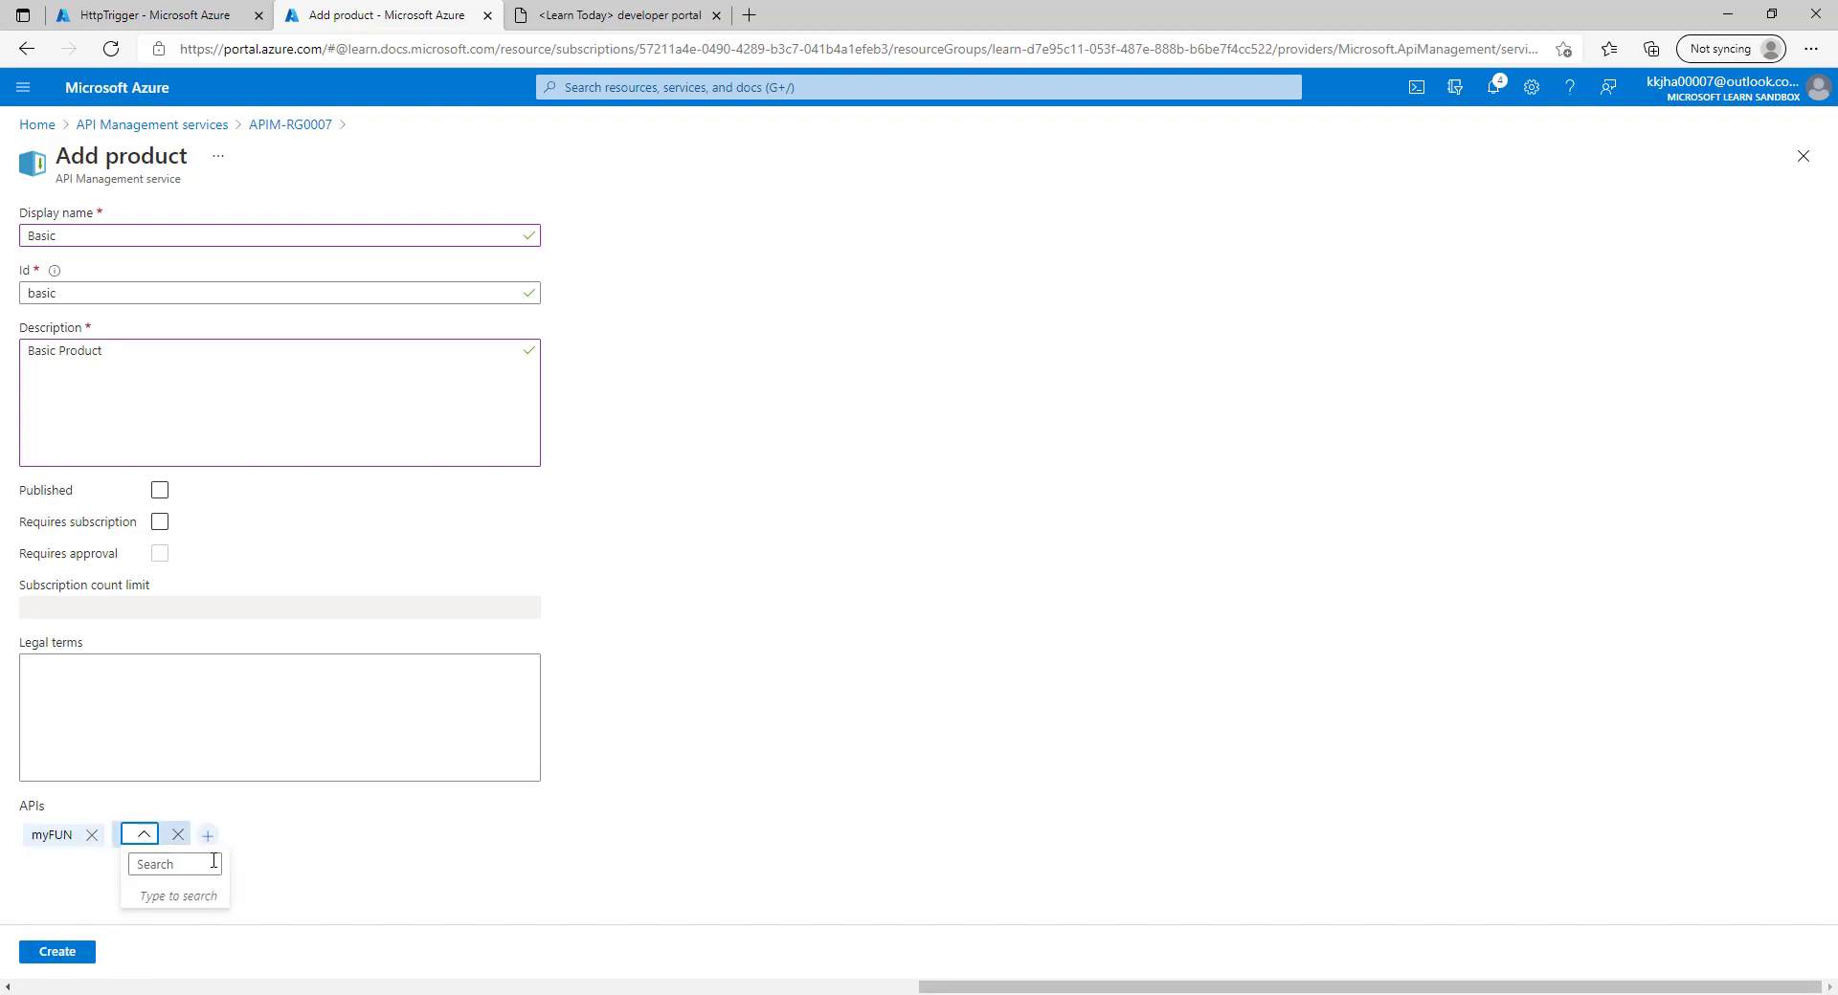
{"action": "left_click", "coordinate": [162, 865]}
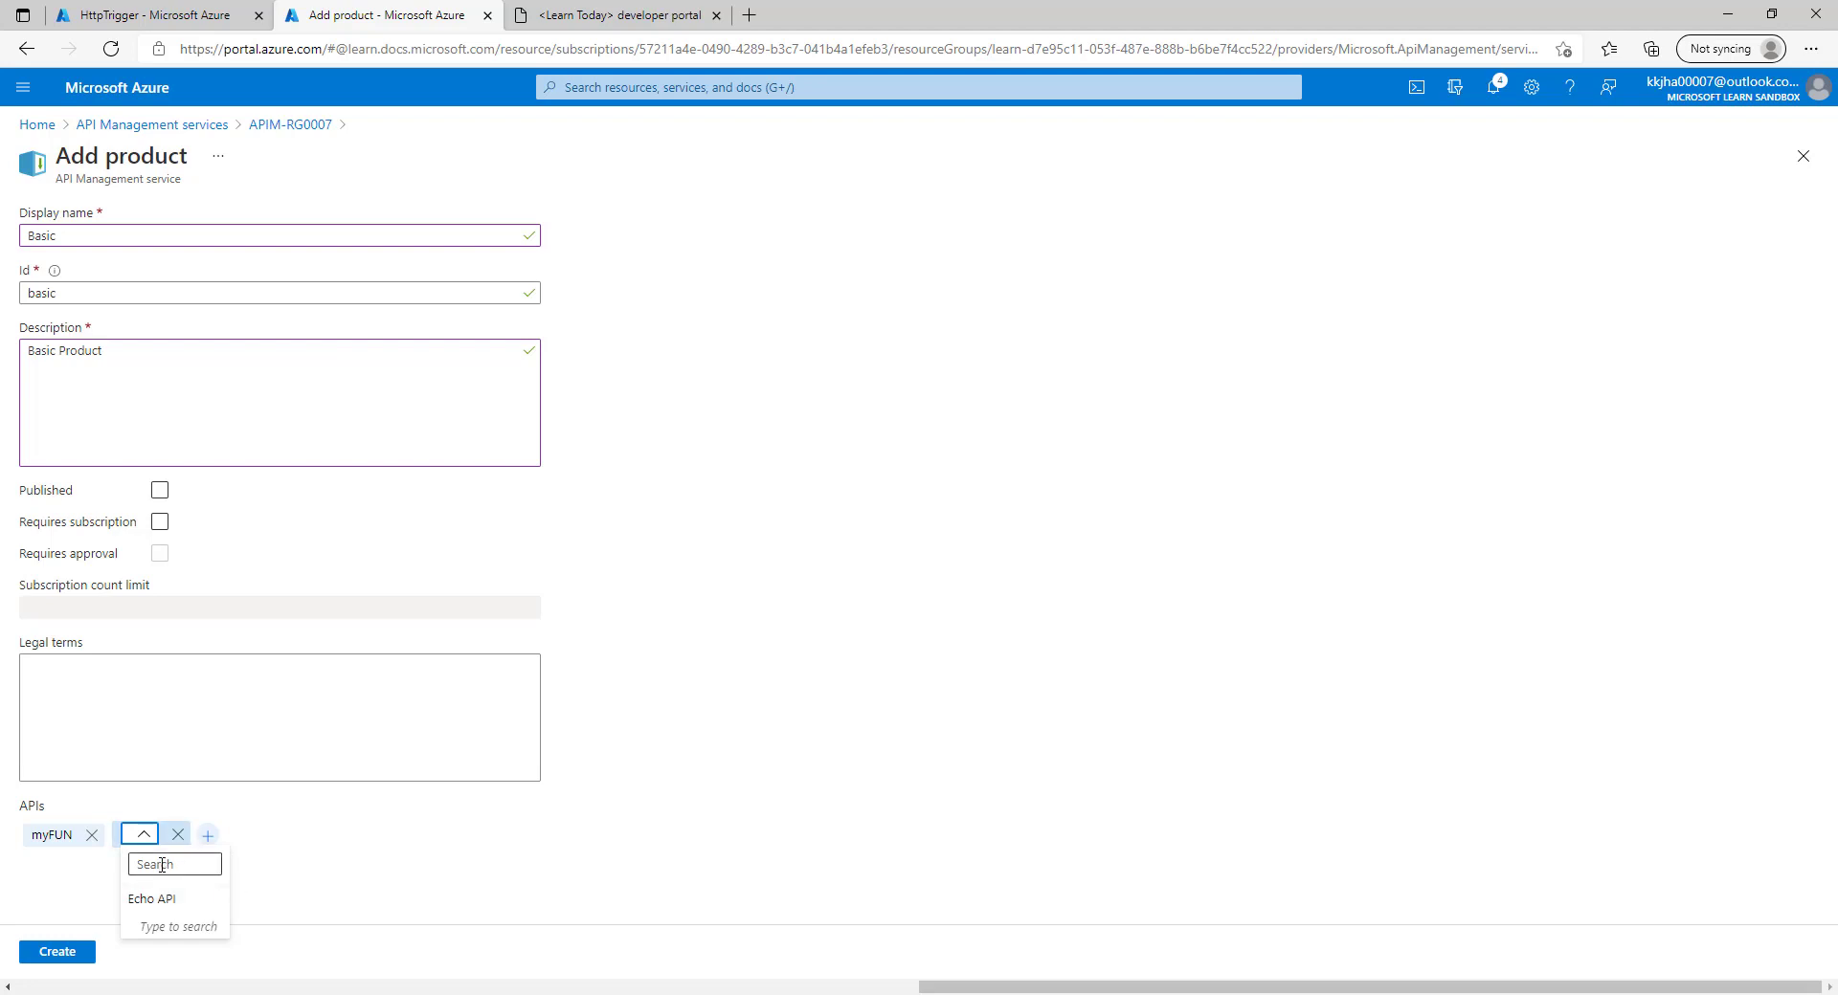
{"action": "left_click", "coordinate": [322, 855]}
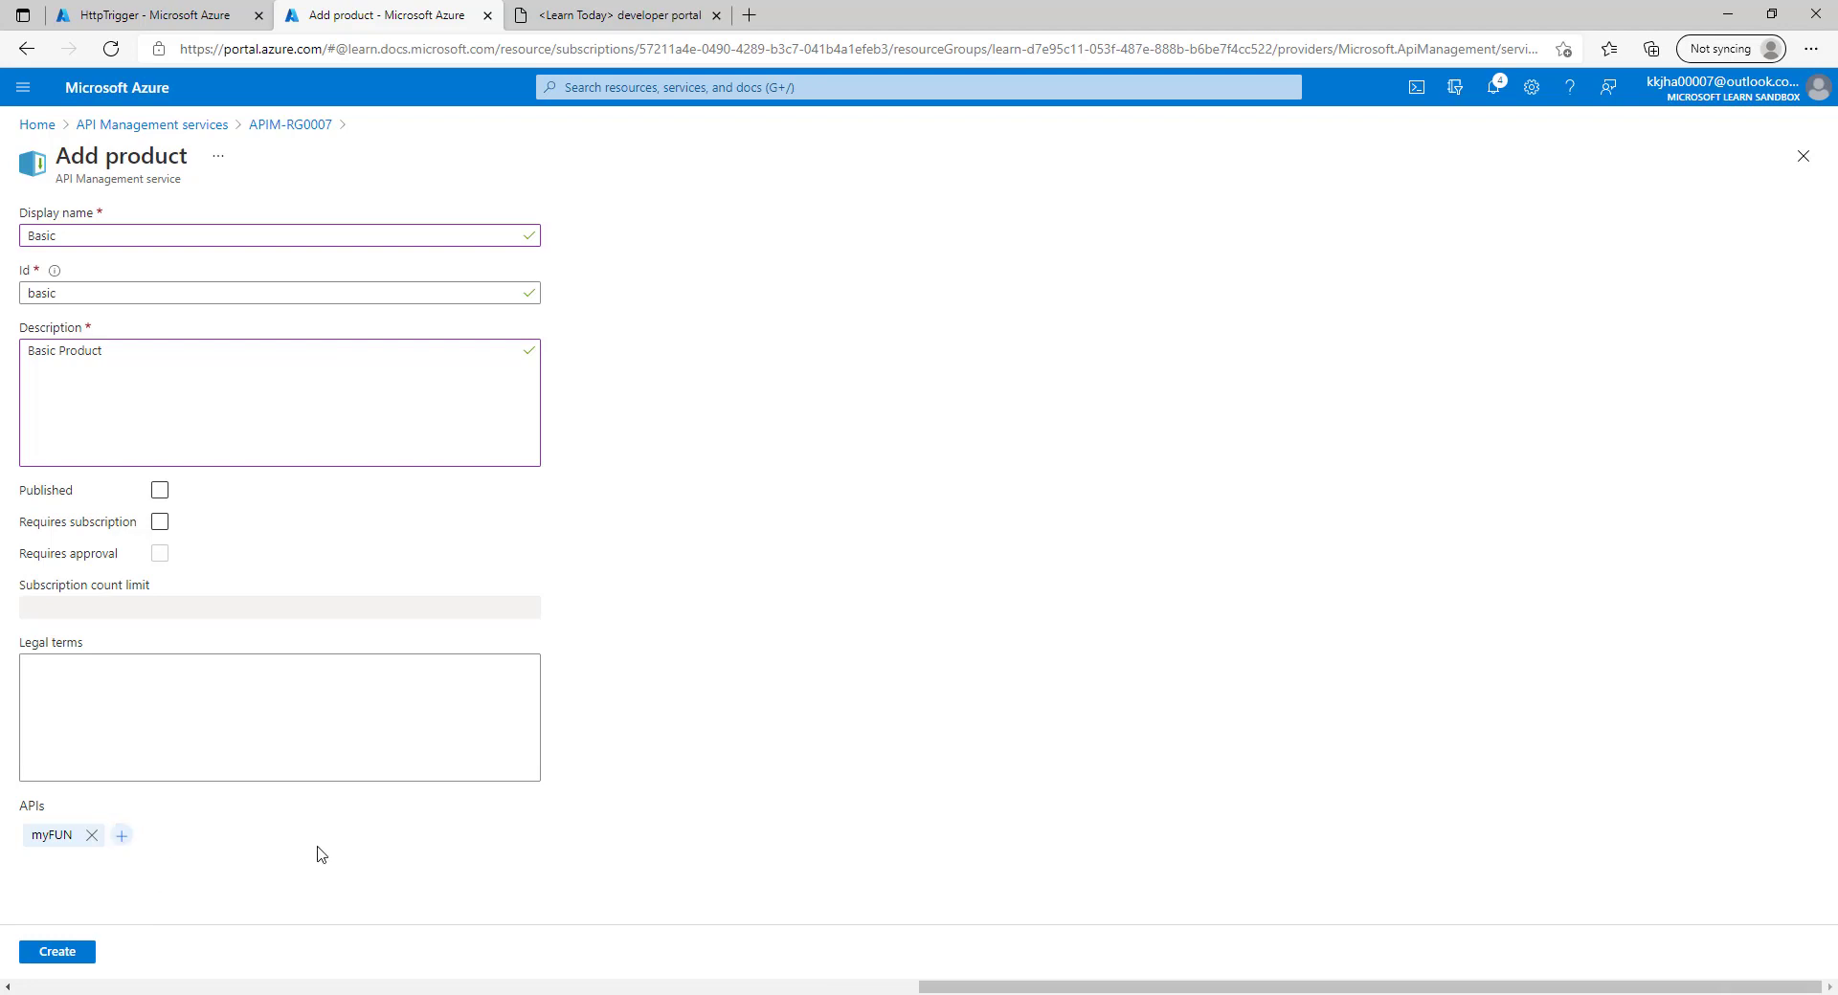
{"action": "left_click", "coordinate": [59, 952]}
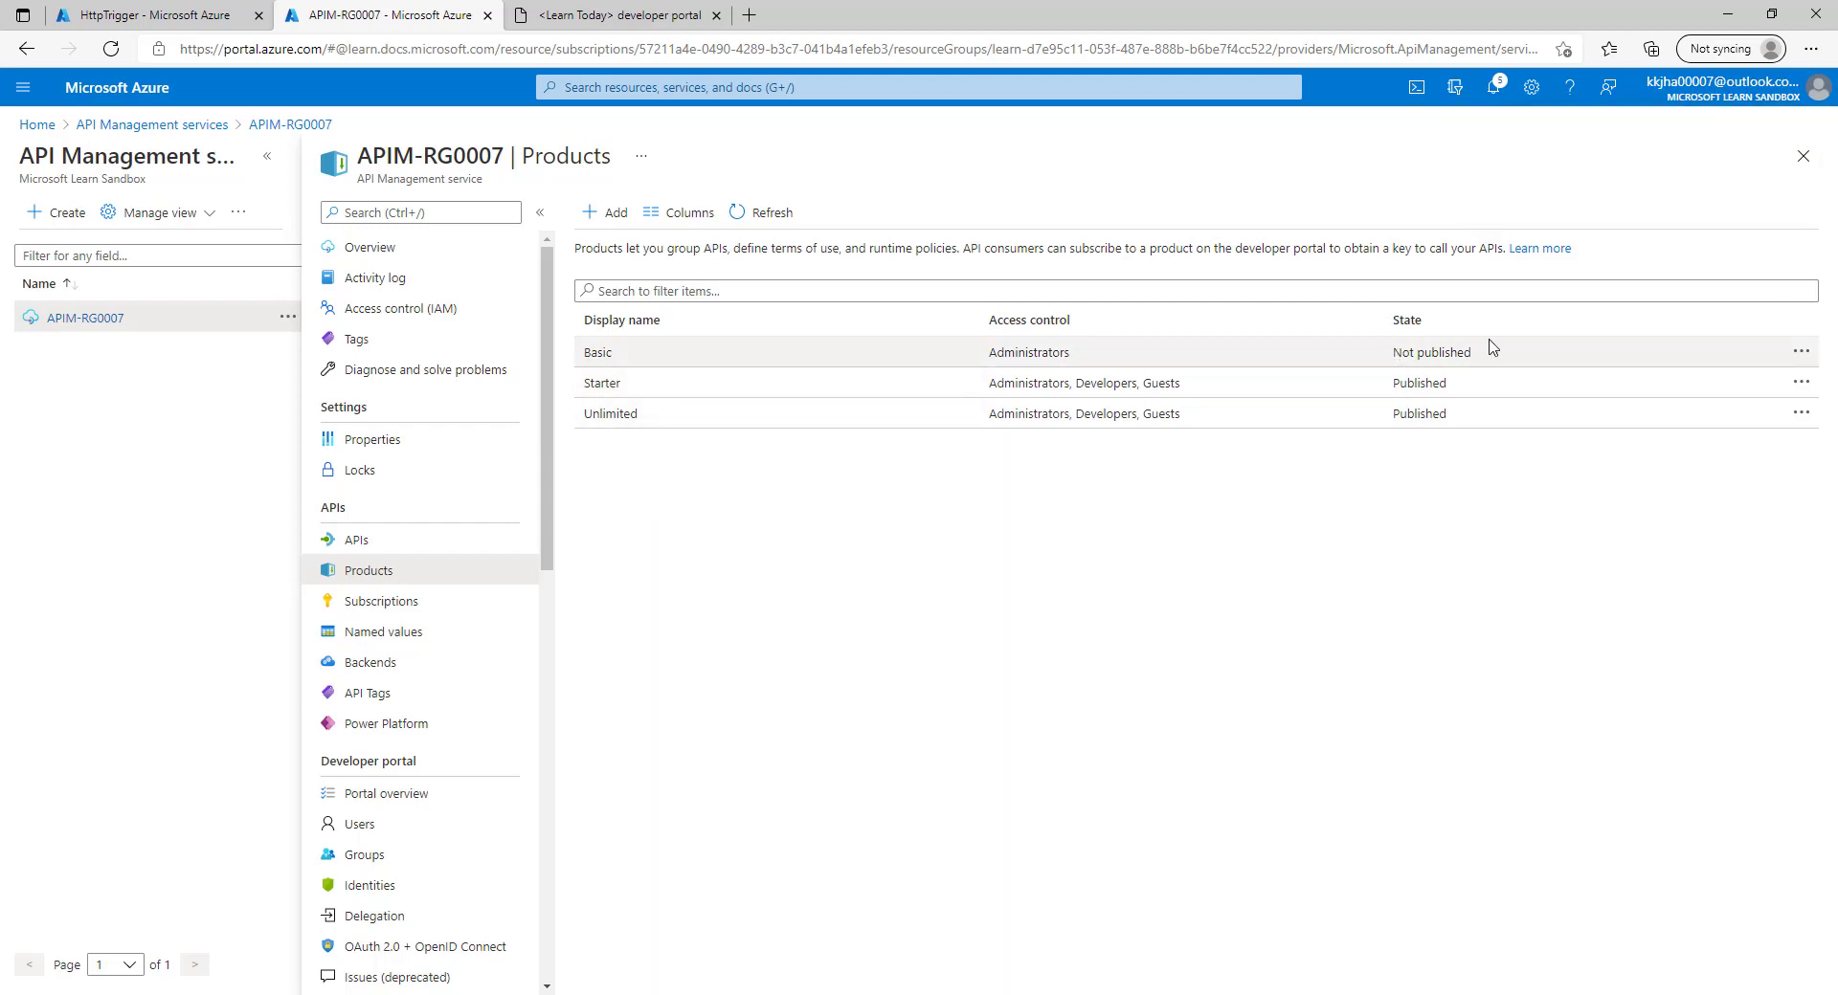
Reload the developer portal products page and compare it with the Azure product list.
{"action": "left_click", "coordinate": [629, 10]}
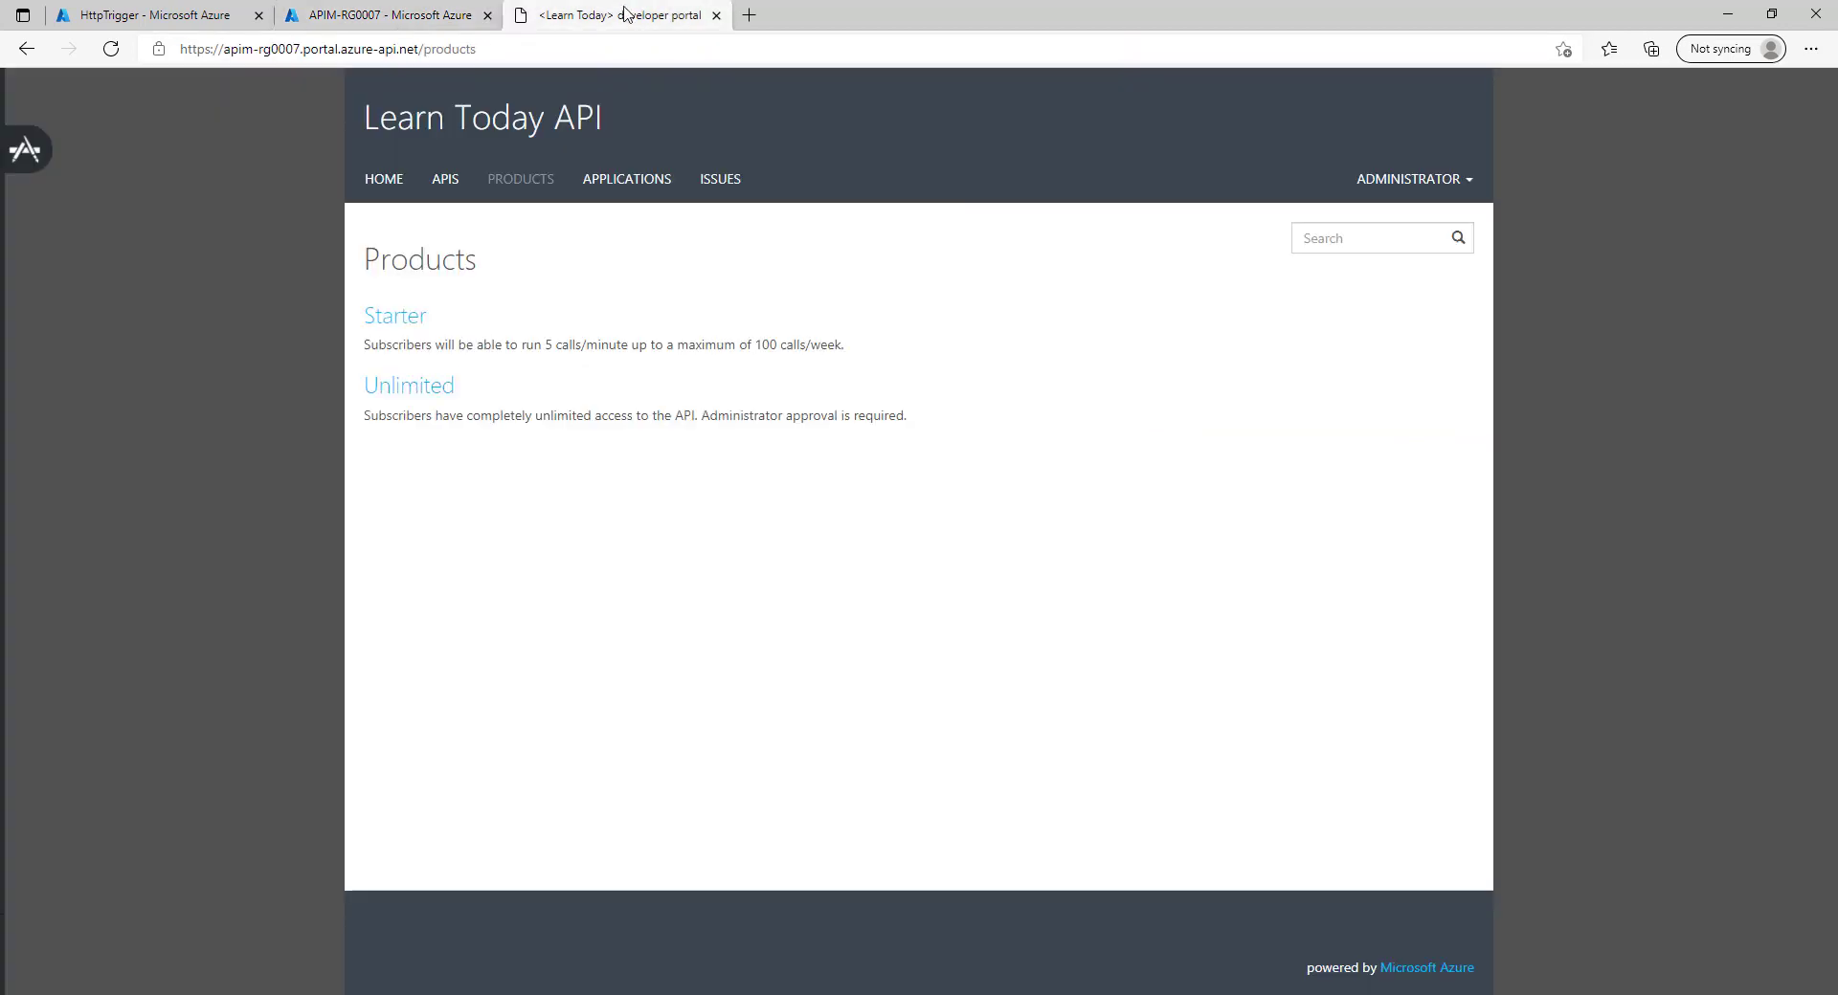
{"action": "left_click", "coordinate": [518, 184]}
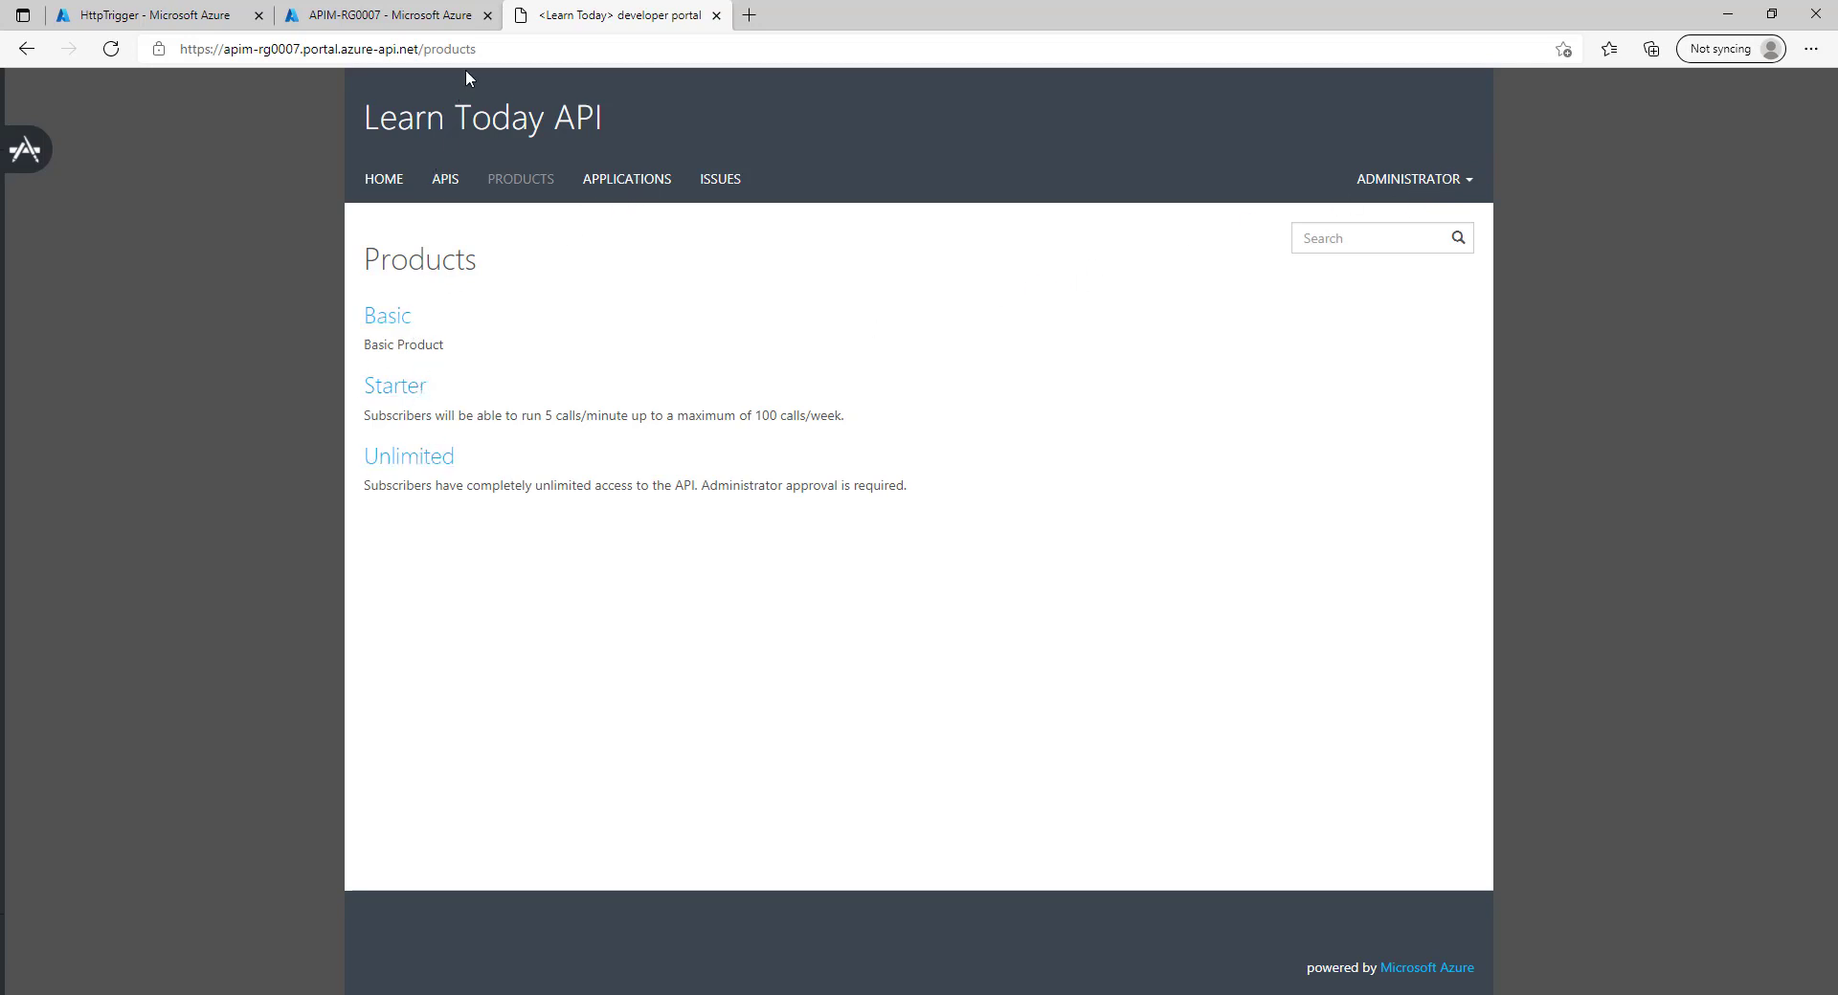
{"action": "left_click", "coordinate": [436, 21]}
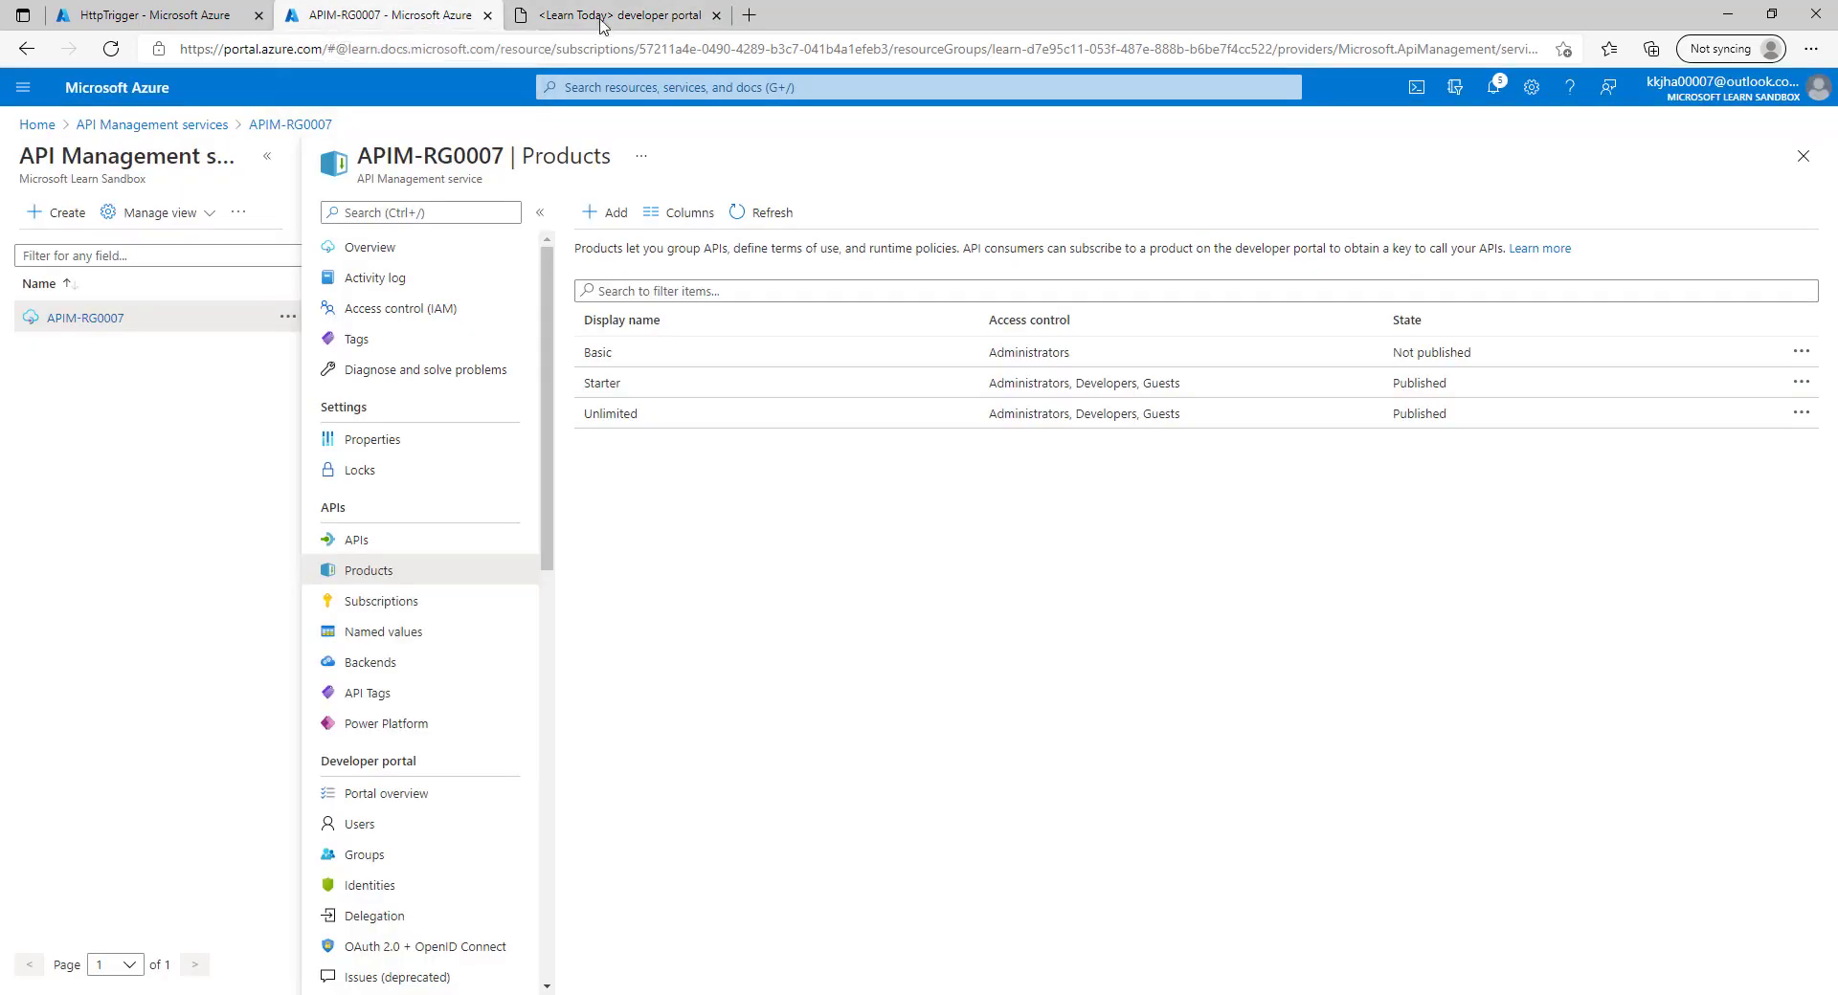
{"action": "left_click", "coordinate": [589, 10]}
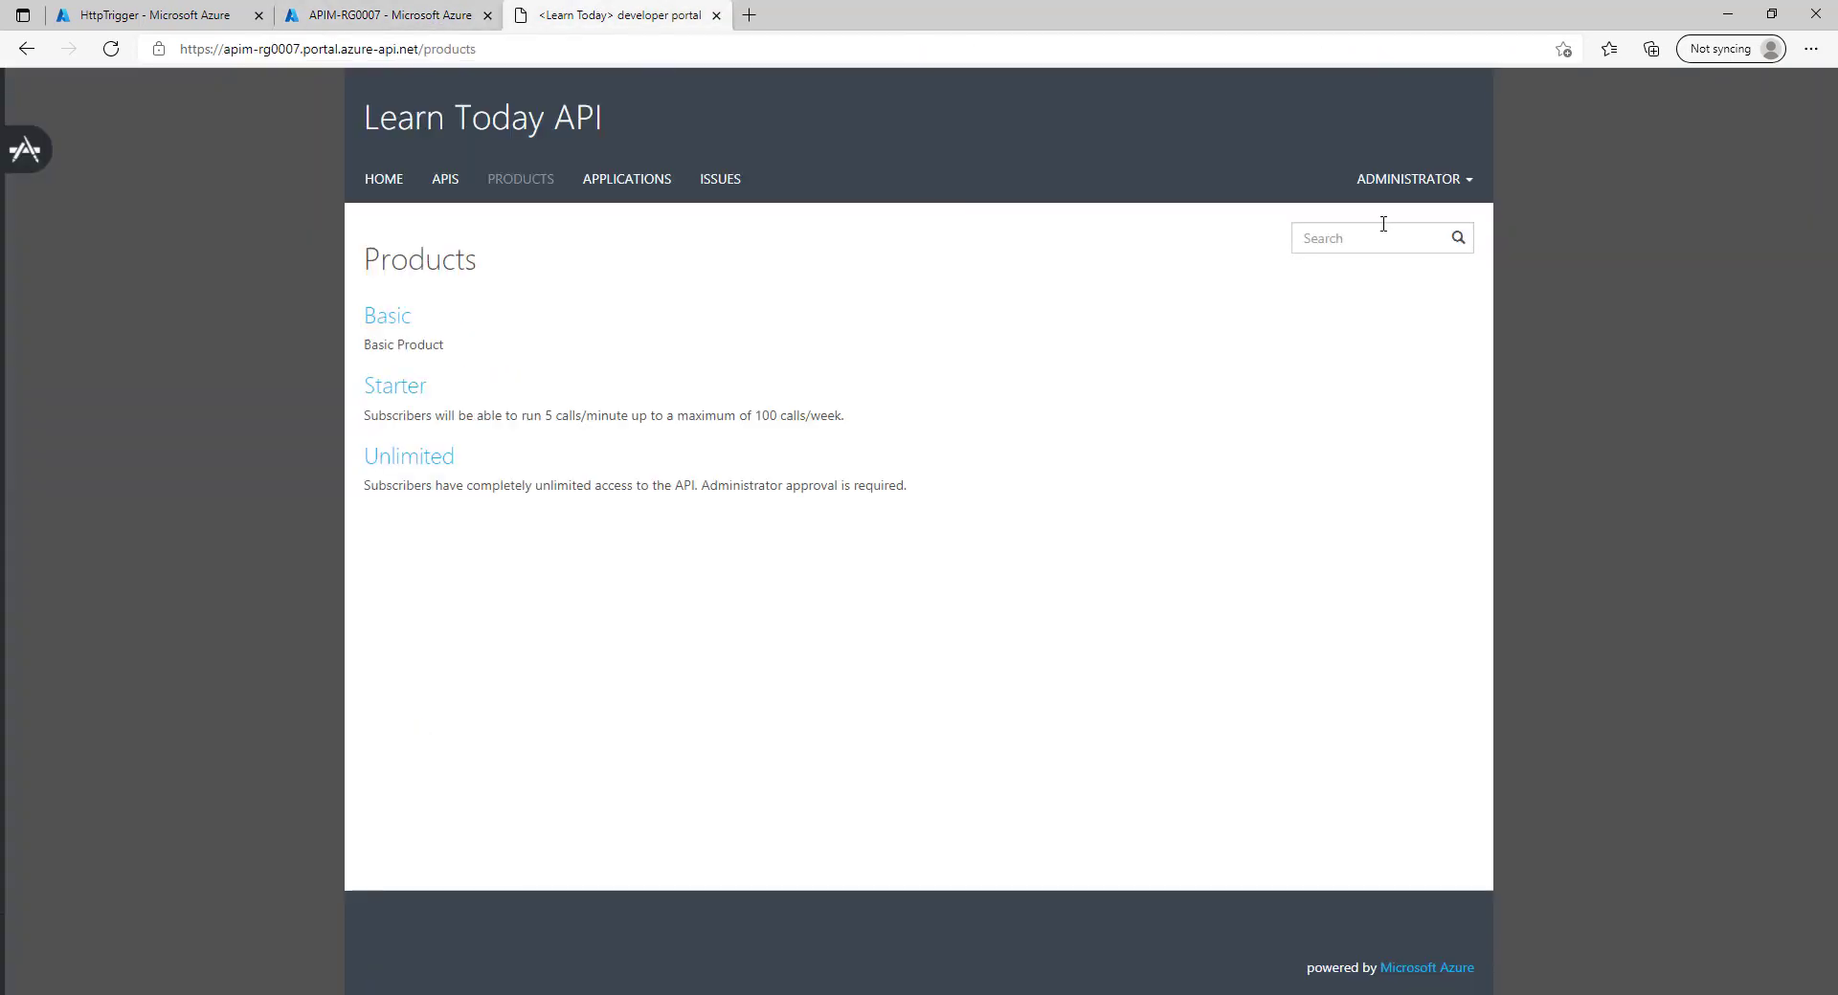
Sign out as administrator, view products as a visitor, then return to Azure.
{"action": "left_click", "coordinate": [1465, 182]}
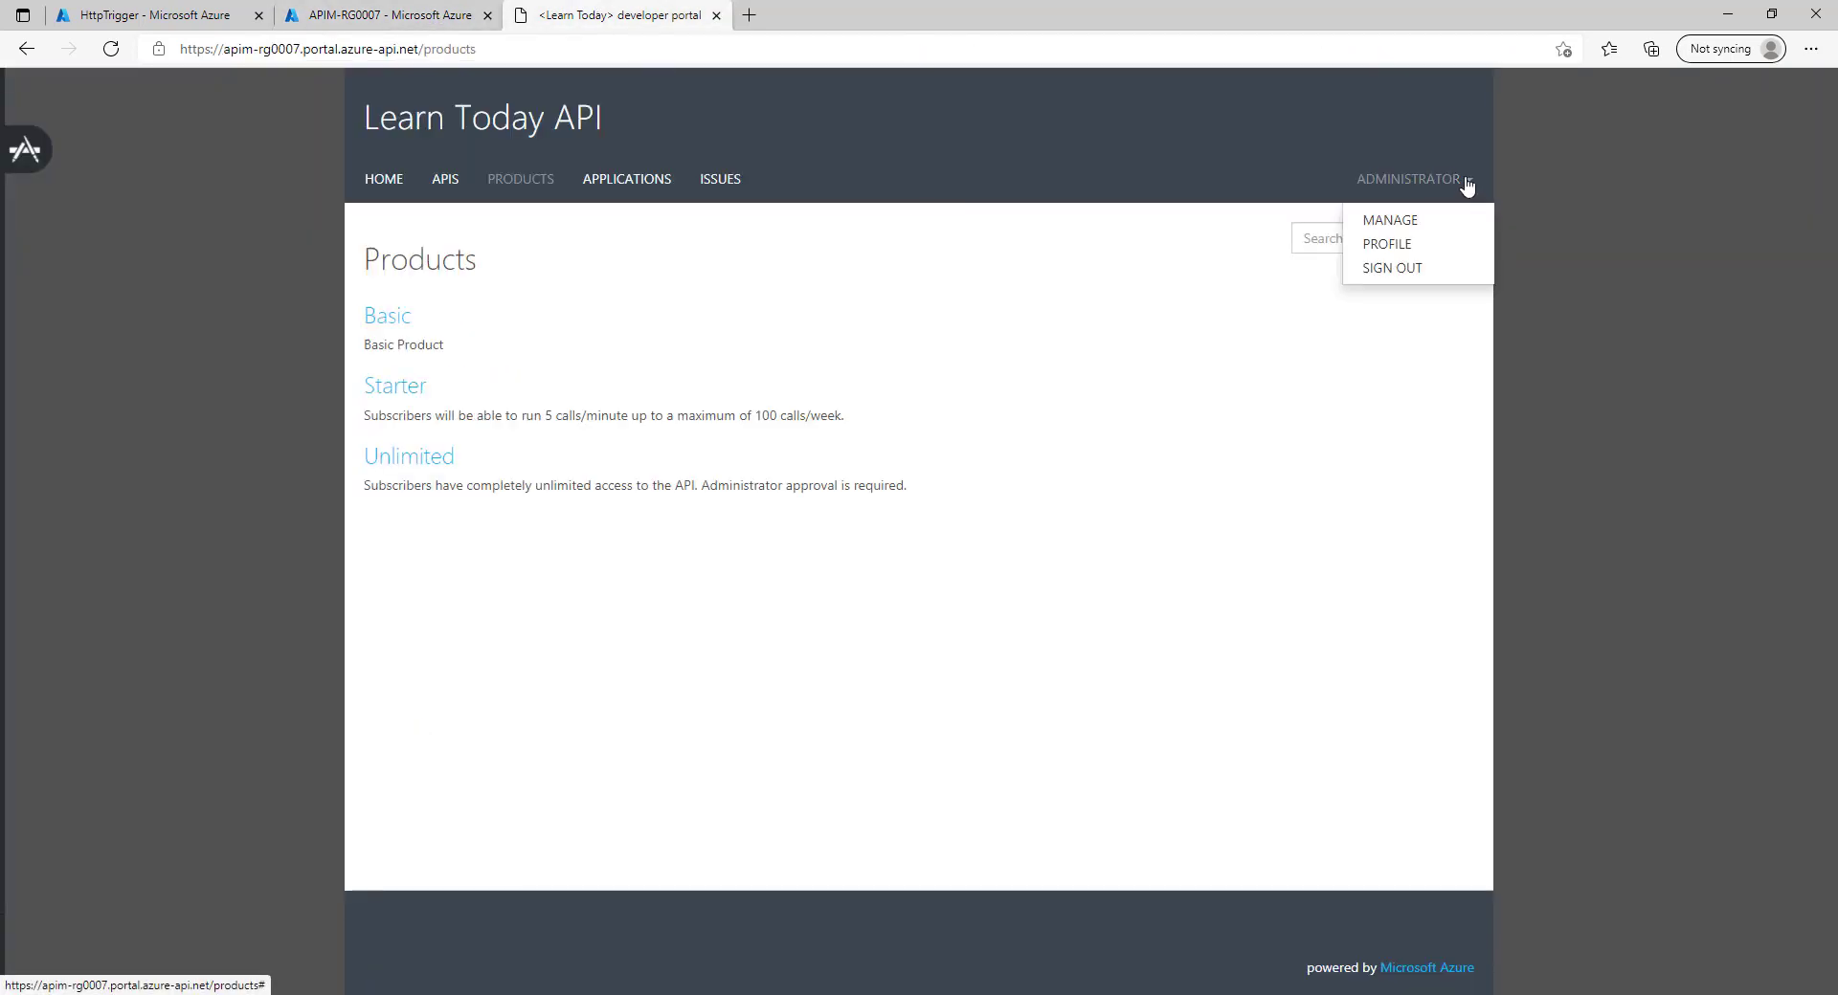
{"action": "left_click", "coordinate": [1403, 271]}
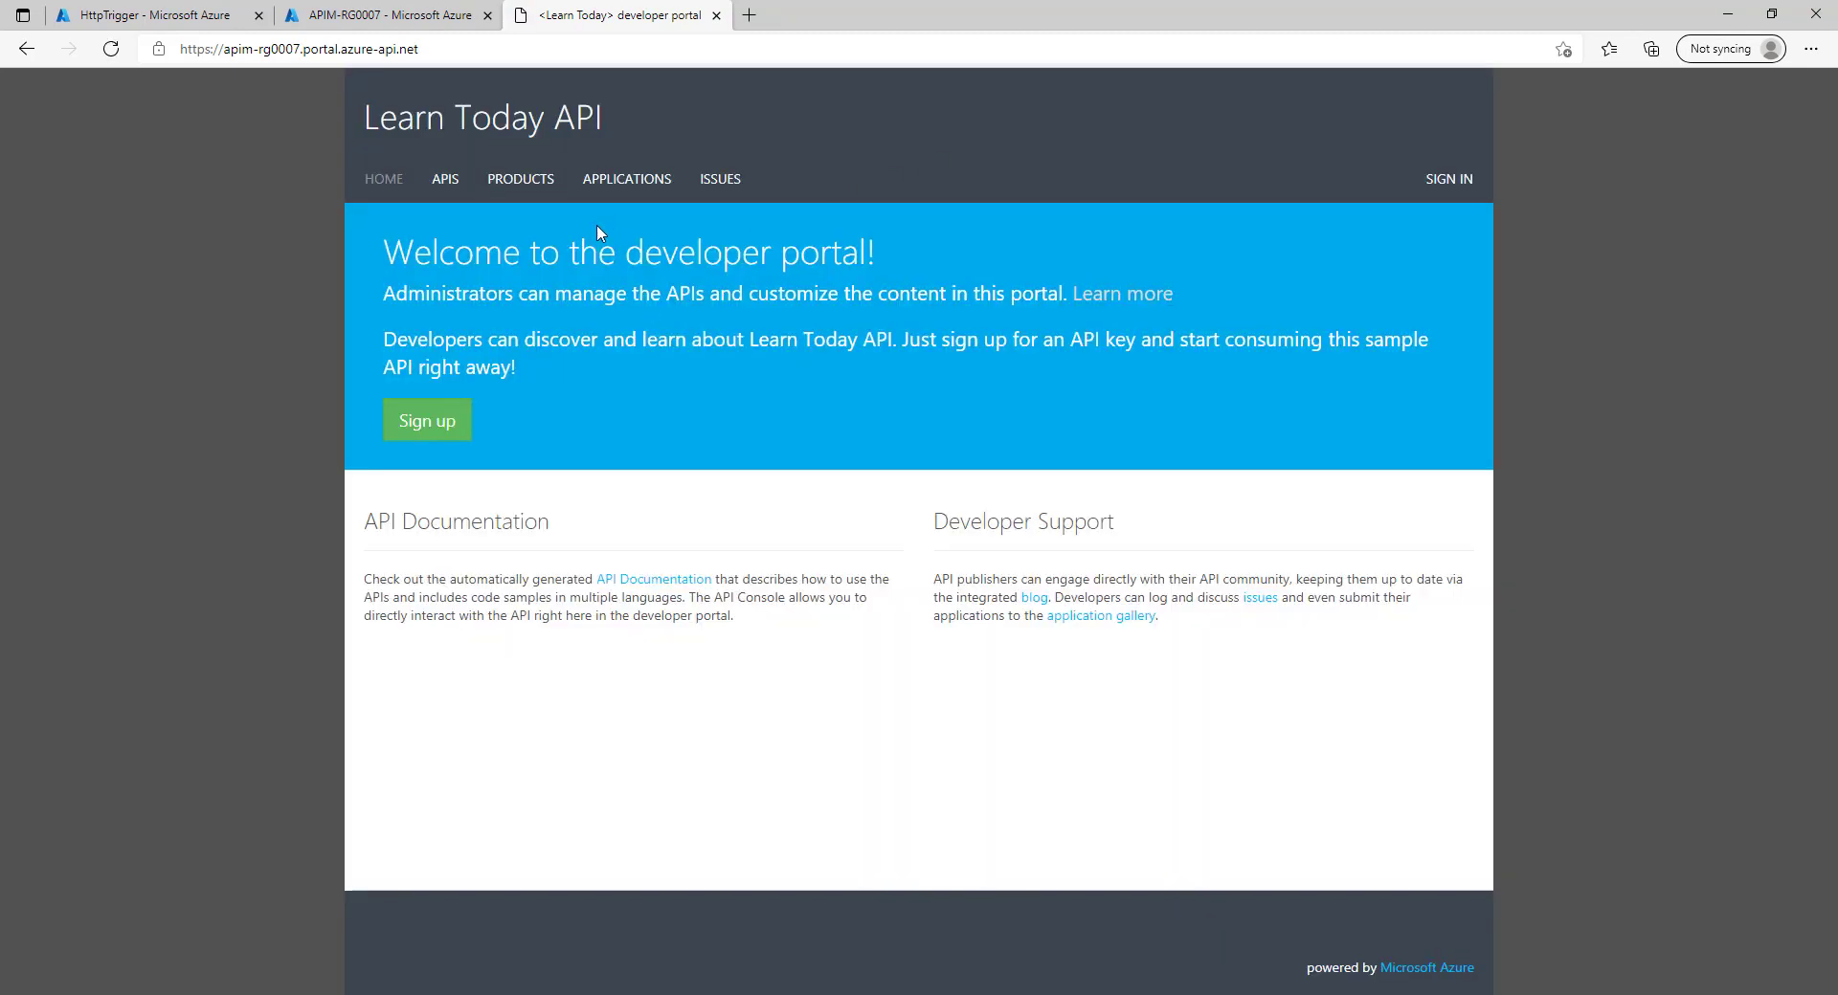
{"action": "left_click", "coordinate": [502, 182]}
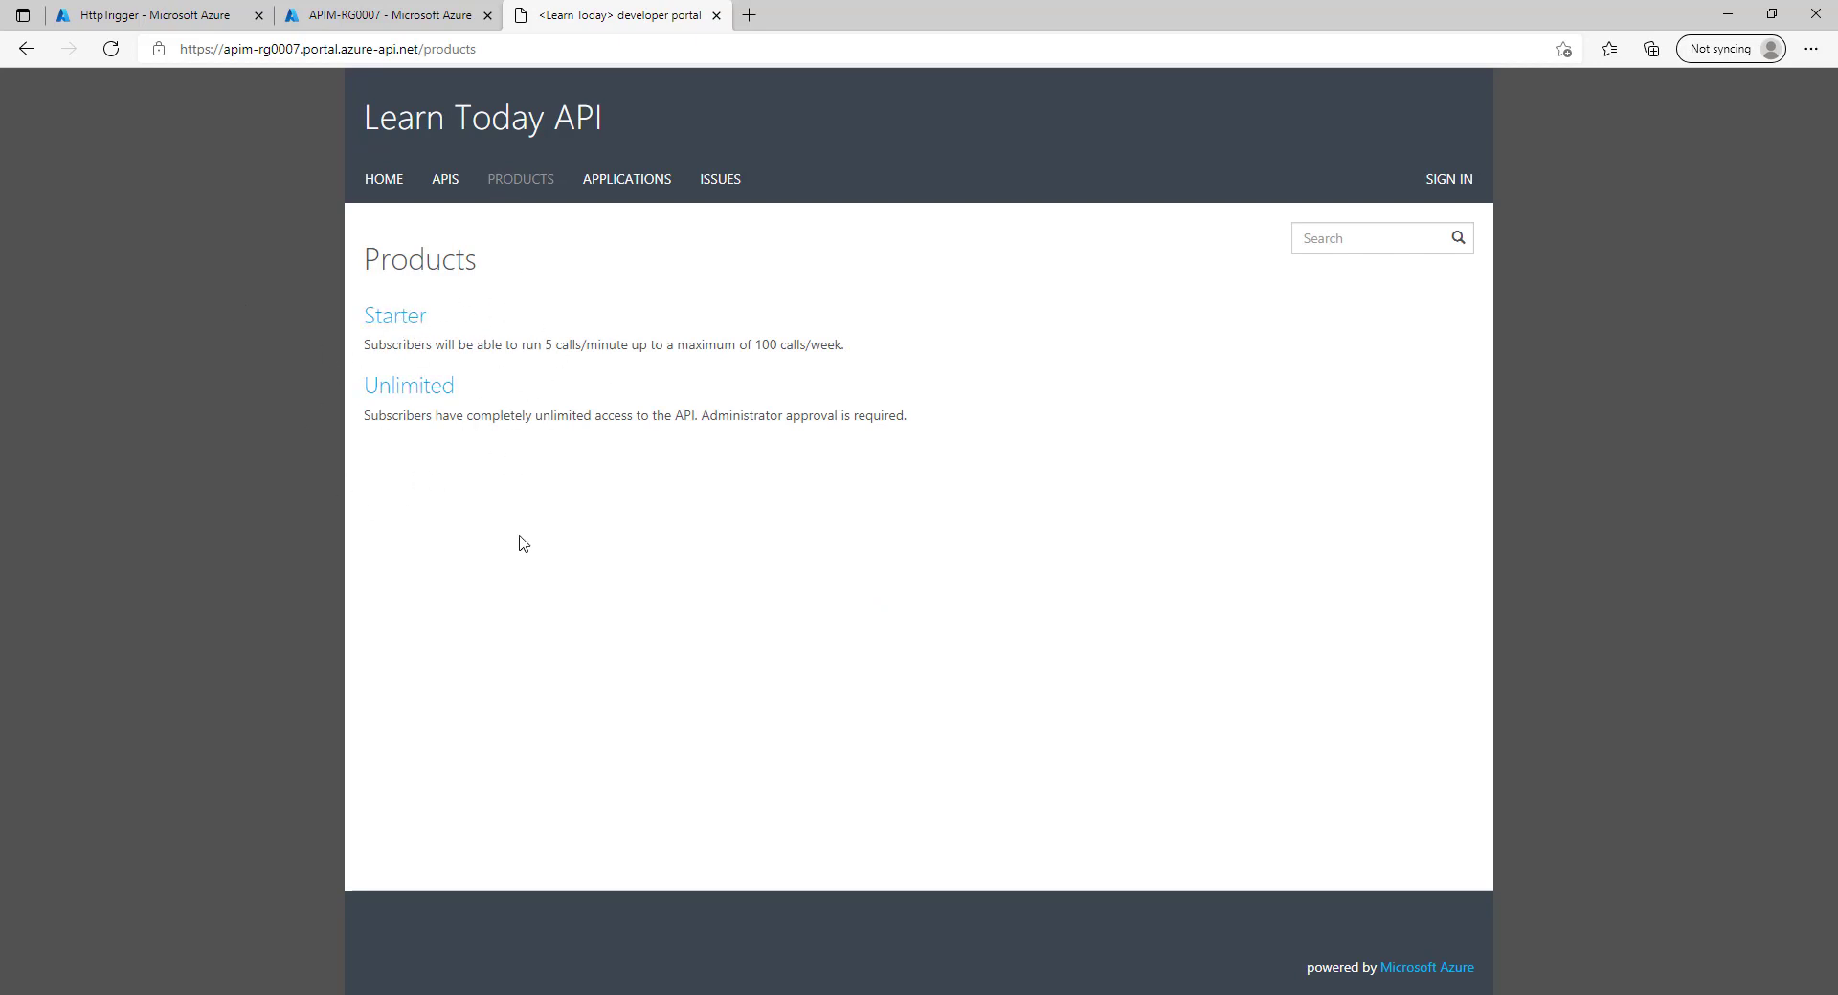
{"action": "left_click", "coordinate": [403, 15]}
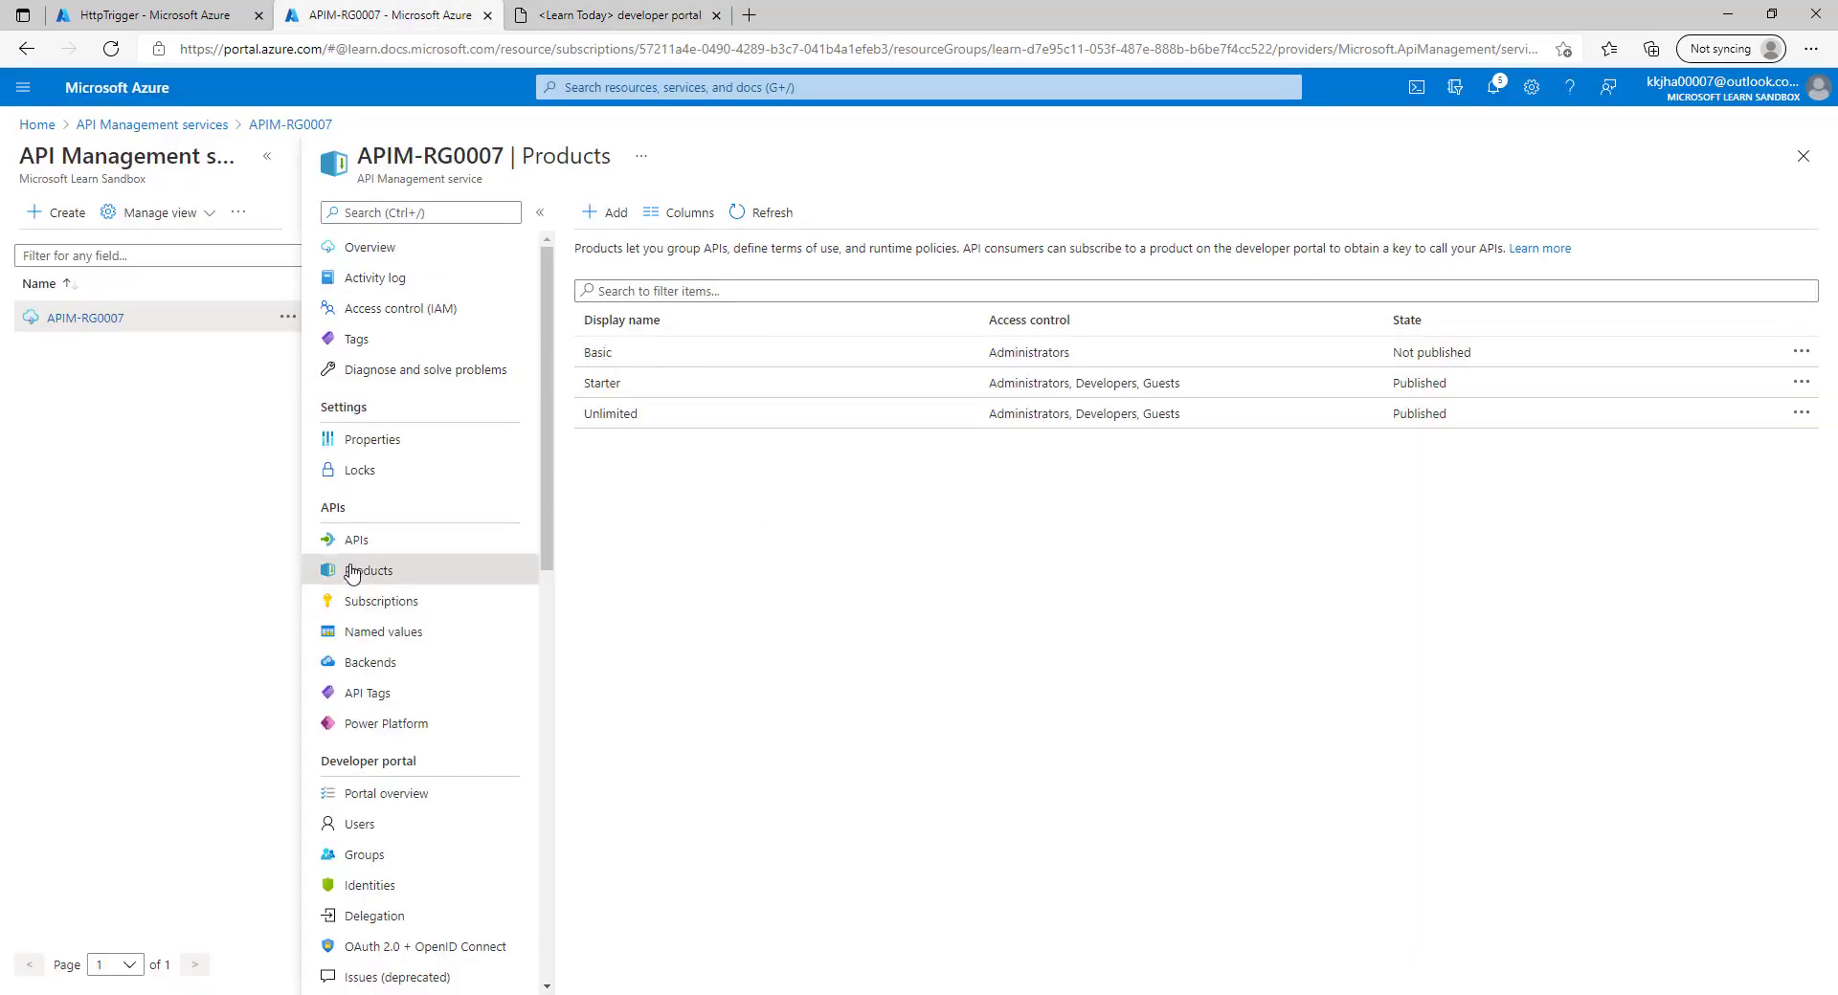
Publish the Basic product, save, and refresh the APIM-RG0007 product list.
{"action": "left_click", "coordinate": [1053, 353]}
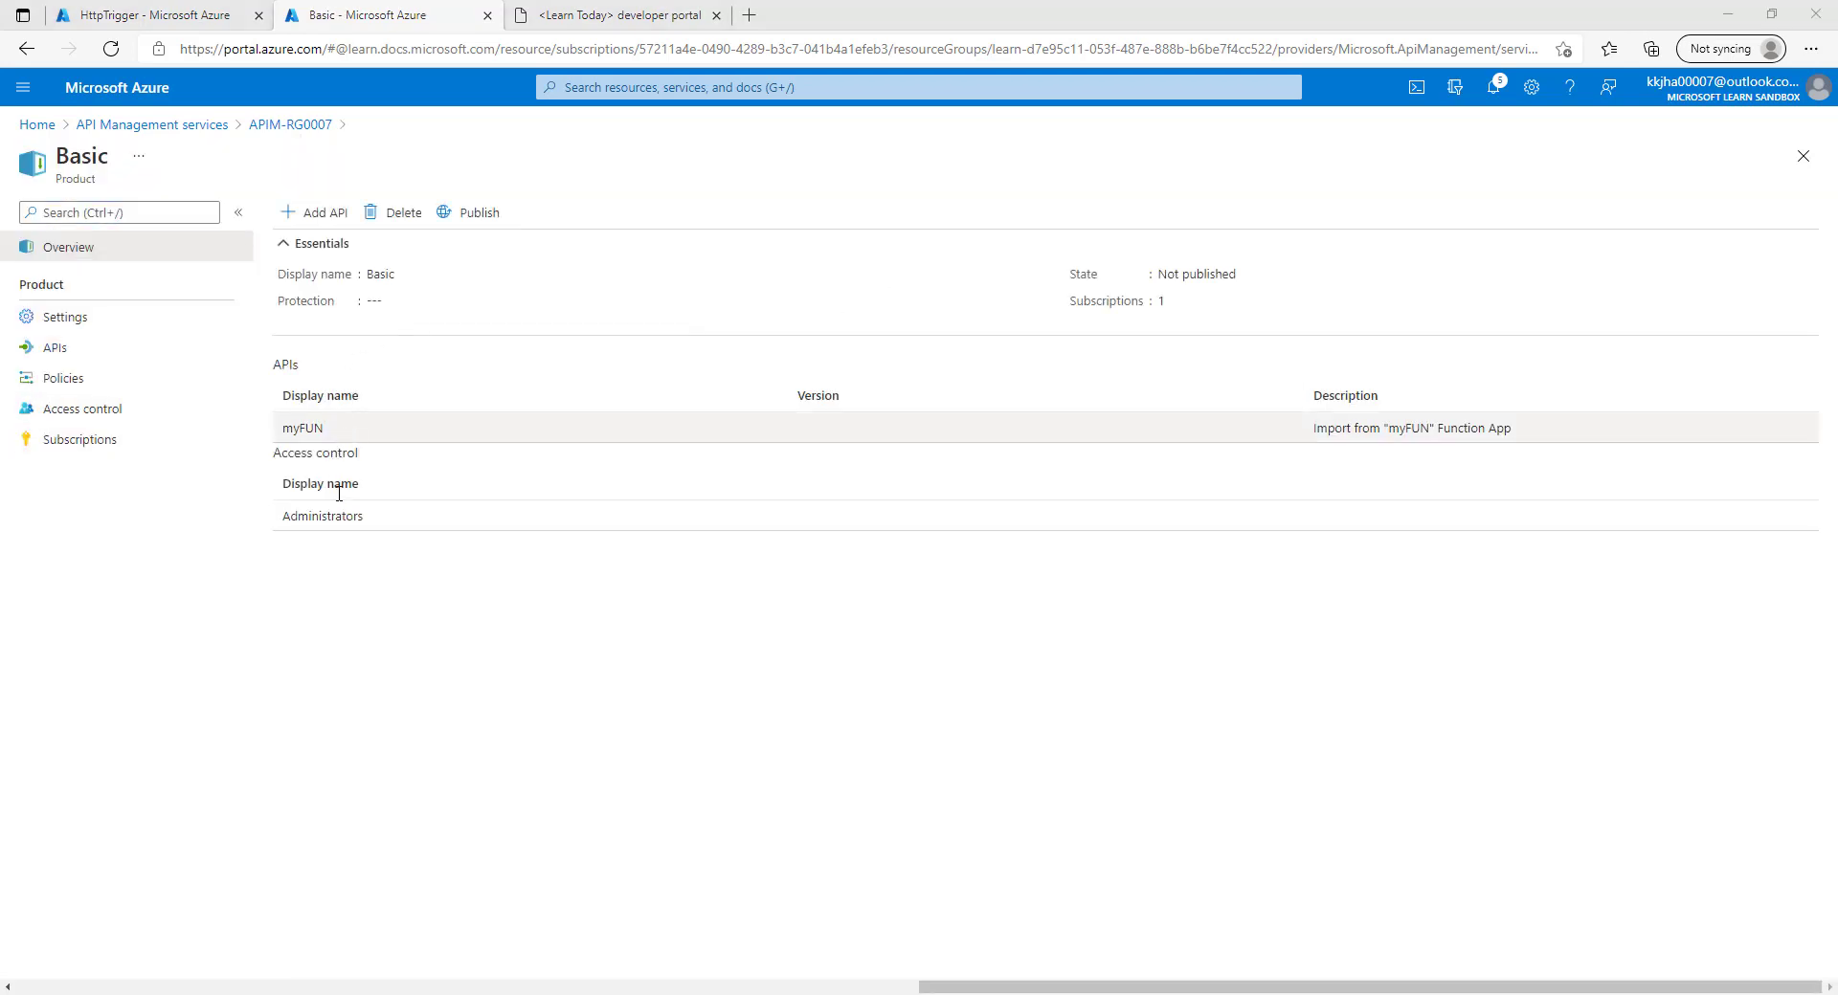
{"action": "left_click", "coordinate": [115, 320]}
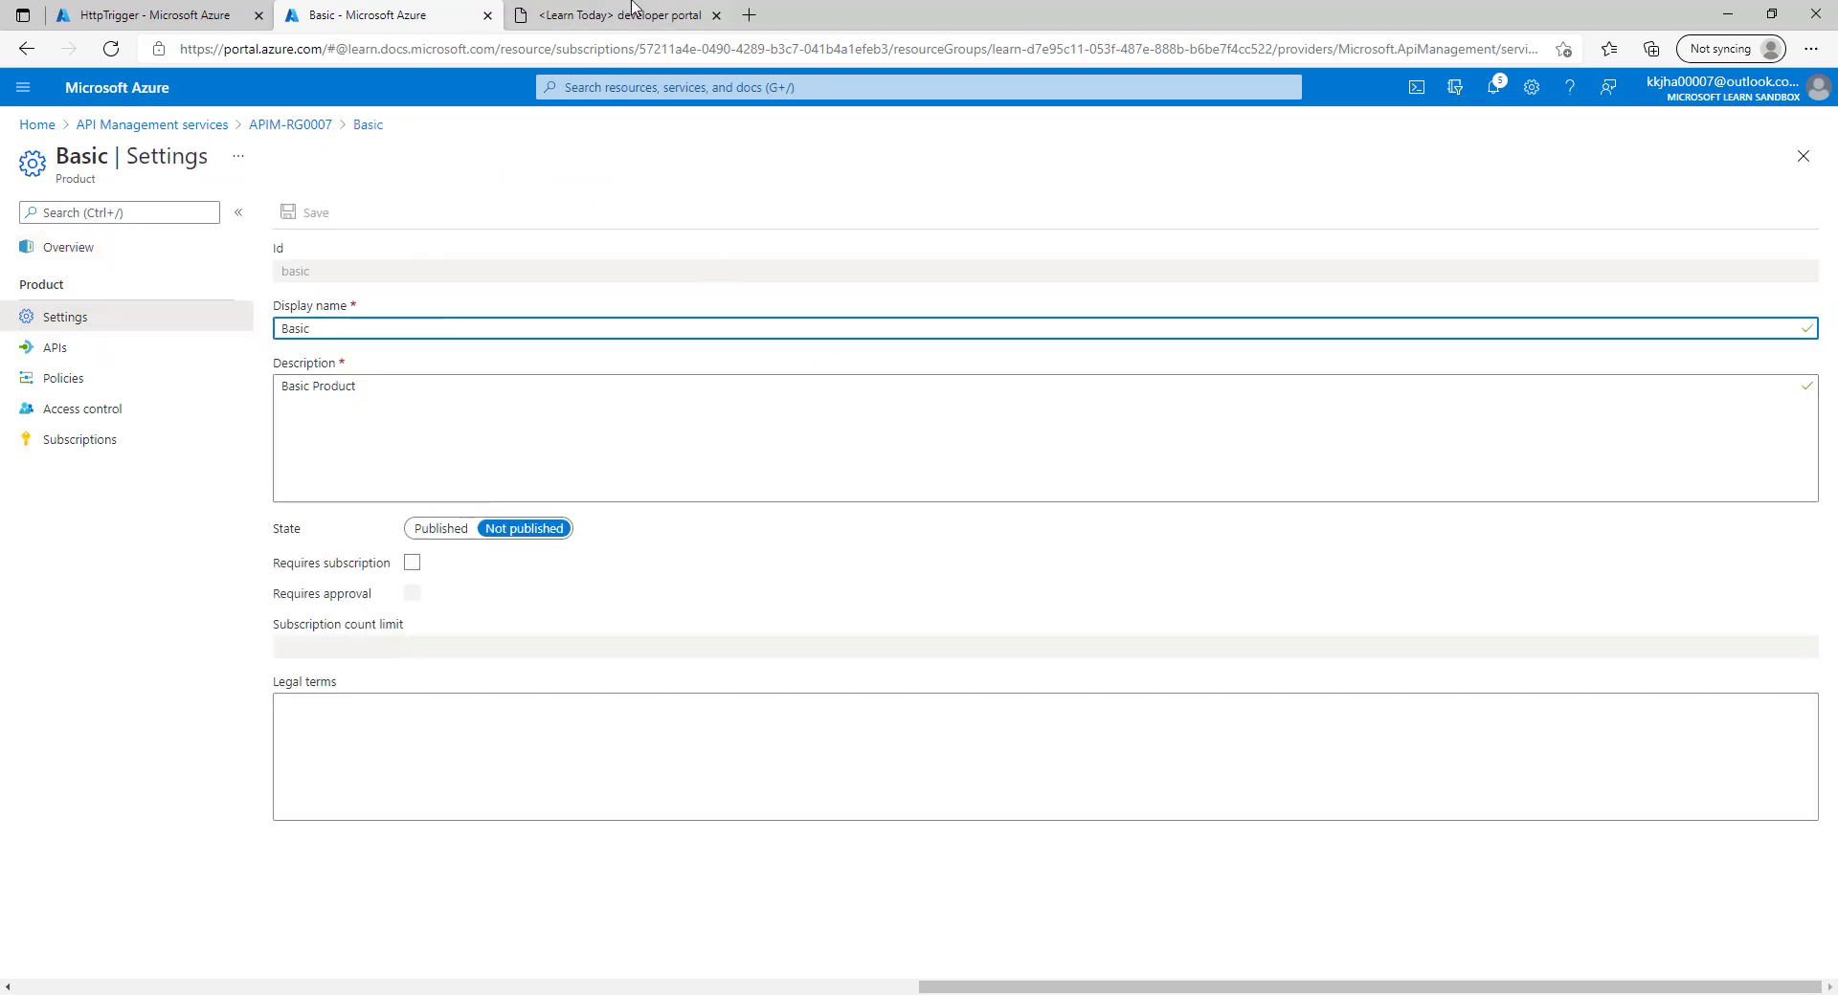
{"action": "left_click", "coordinate": [440, 528]}
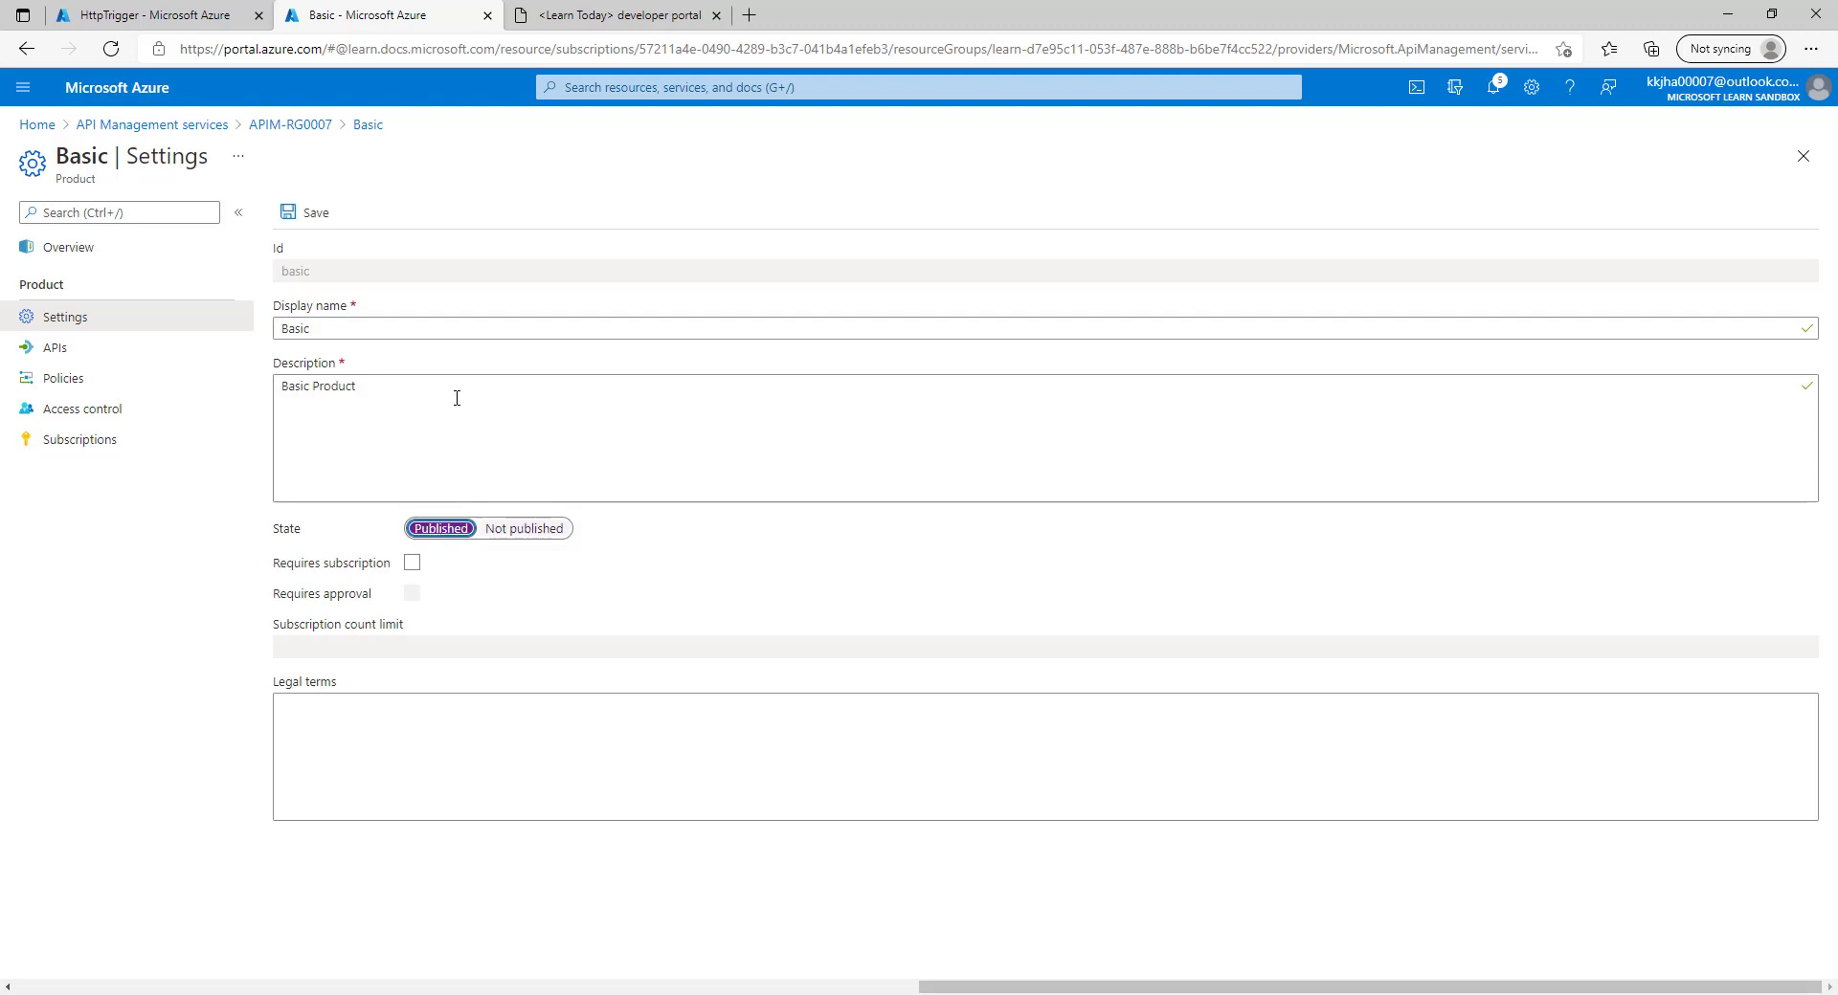
{"action": "left_click", "coordinate": [323, 223]}
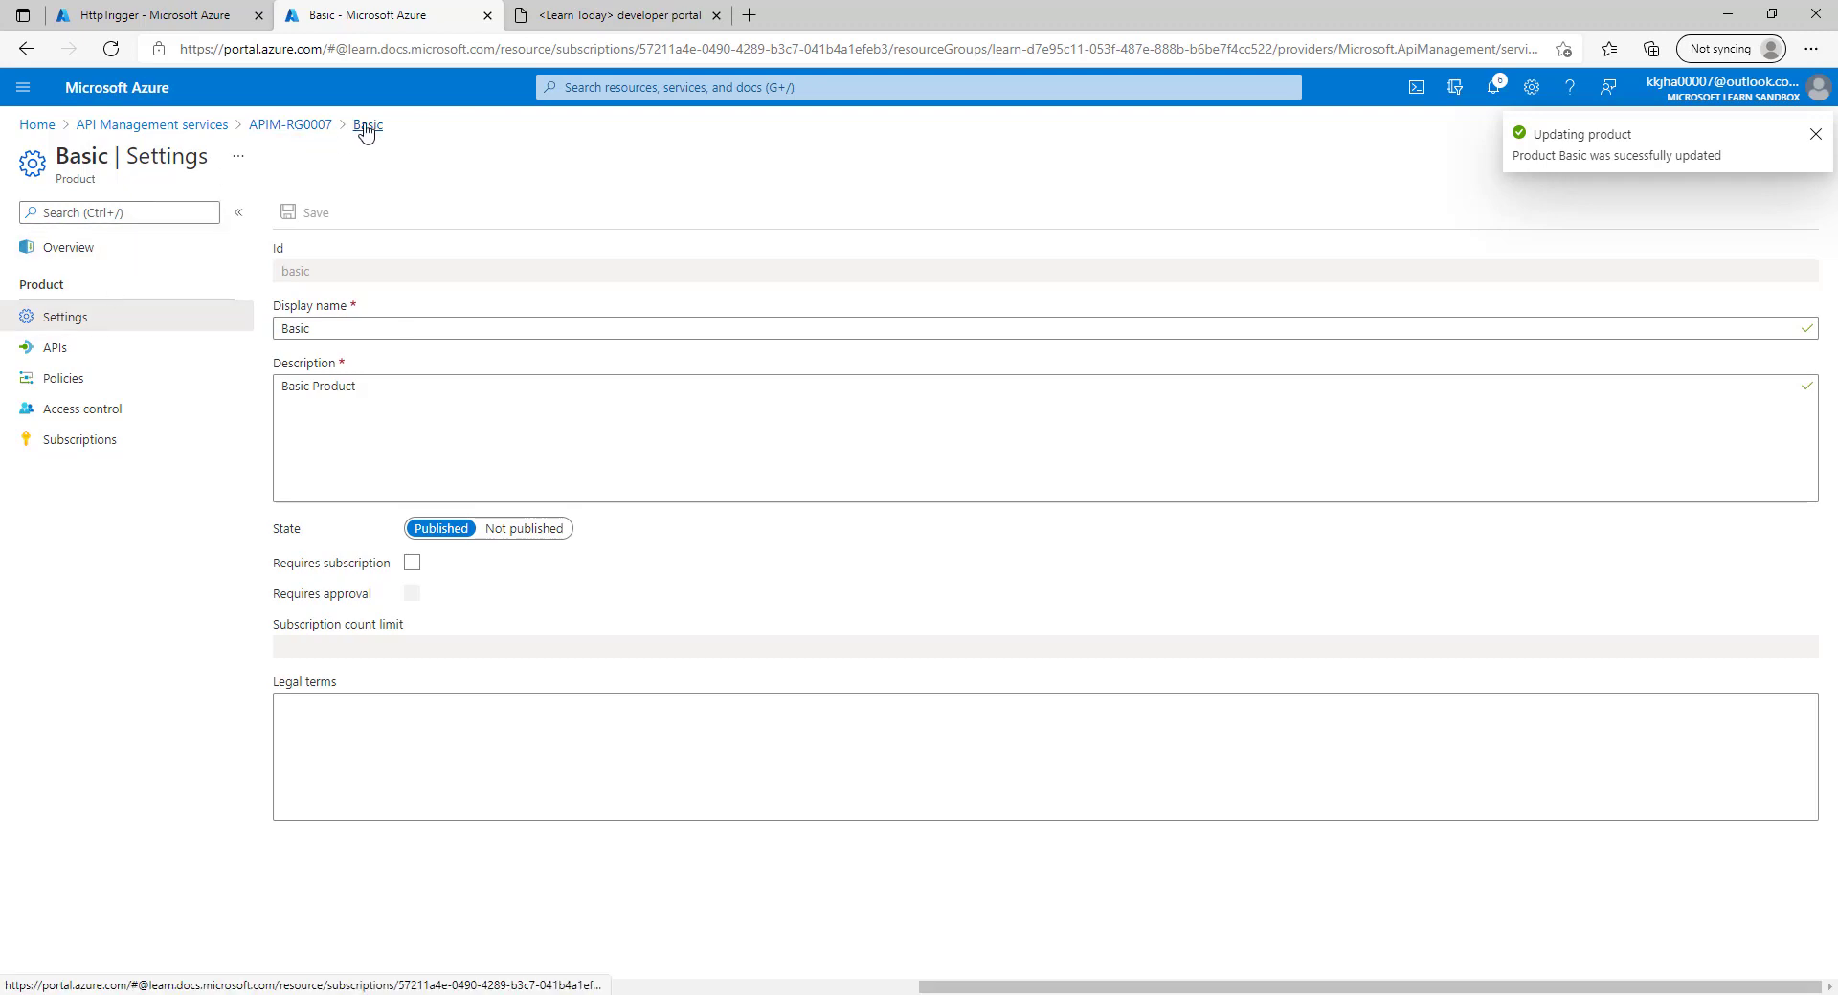
{"action": "left_click", "coordinate": [316, 126]}
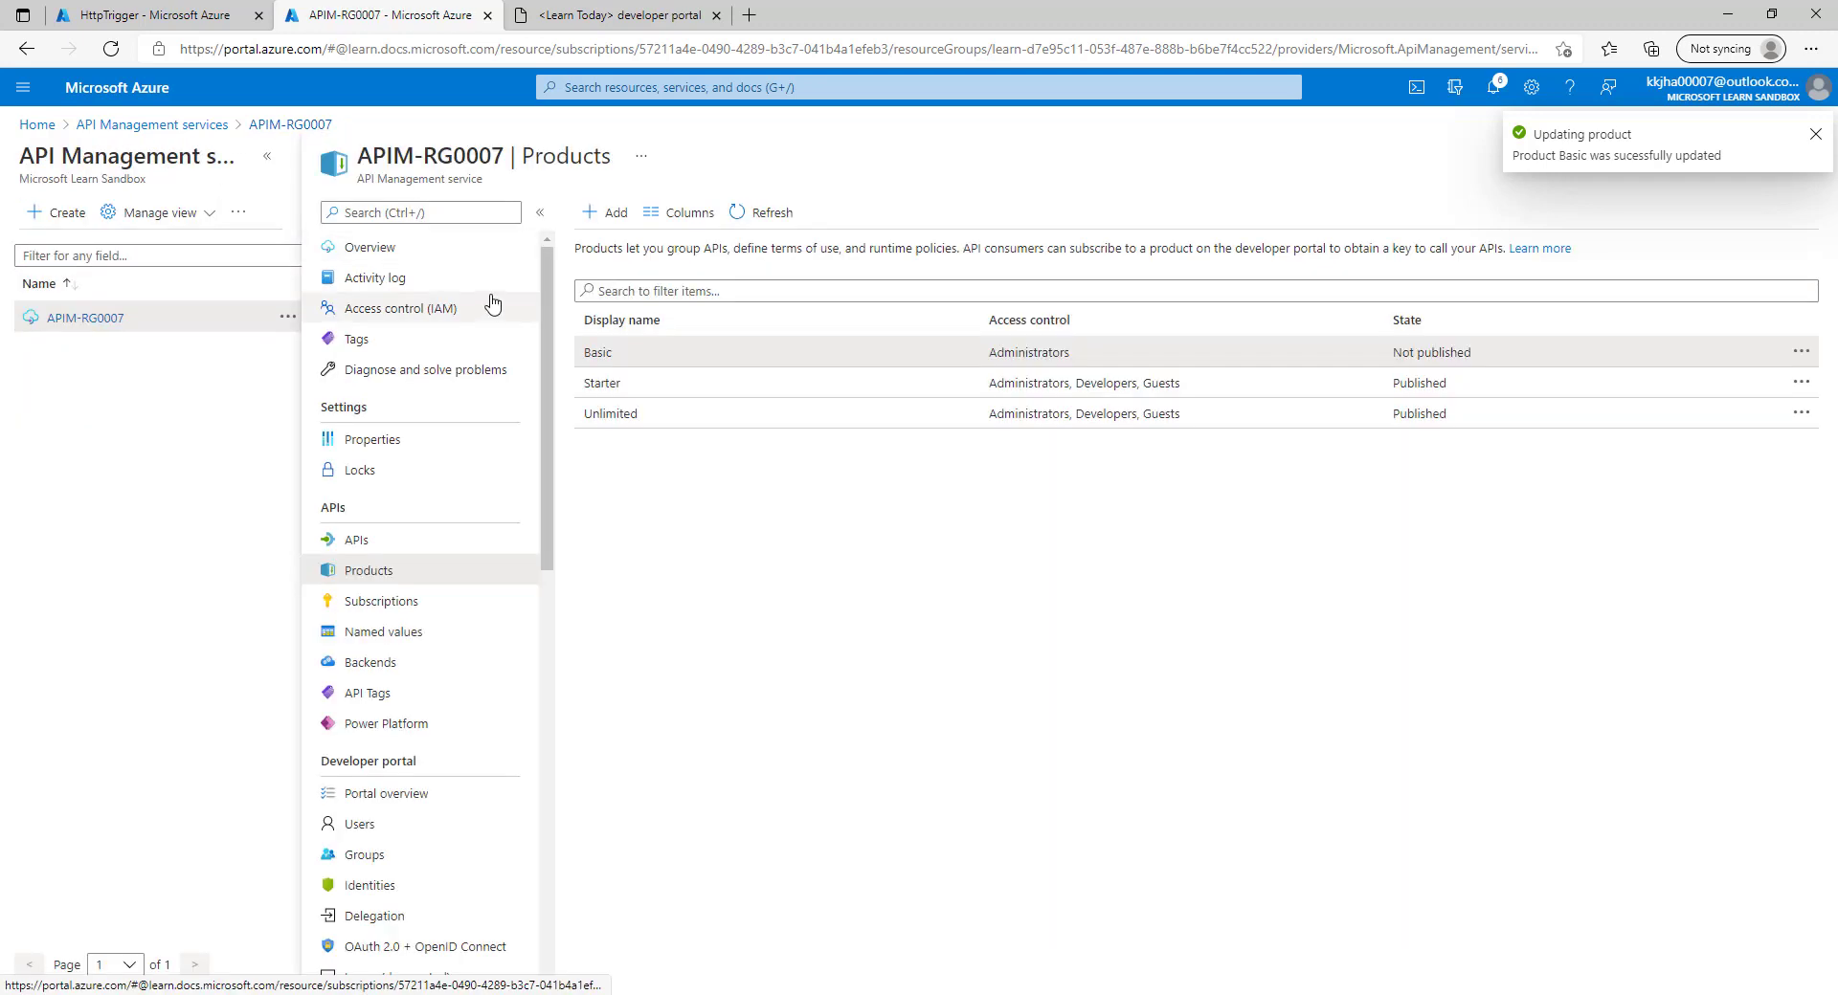
{"action": "left_click", "coordinate": [763, 211]}
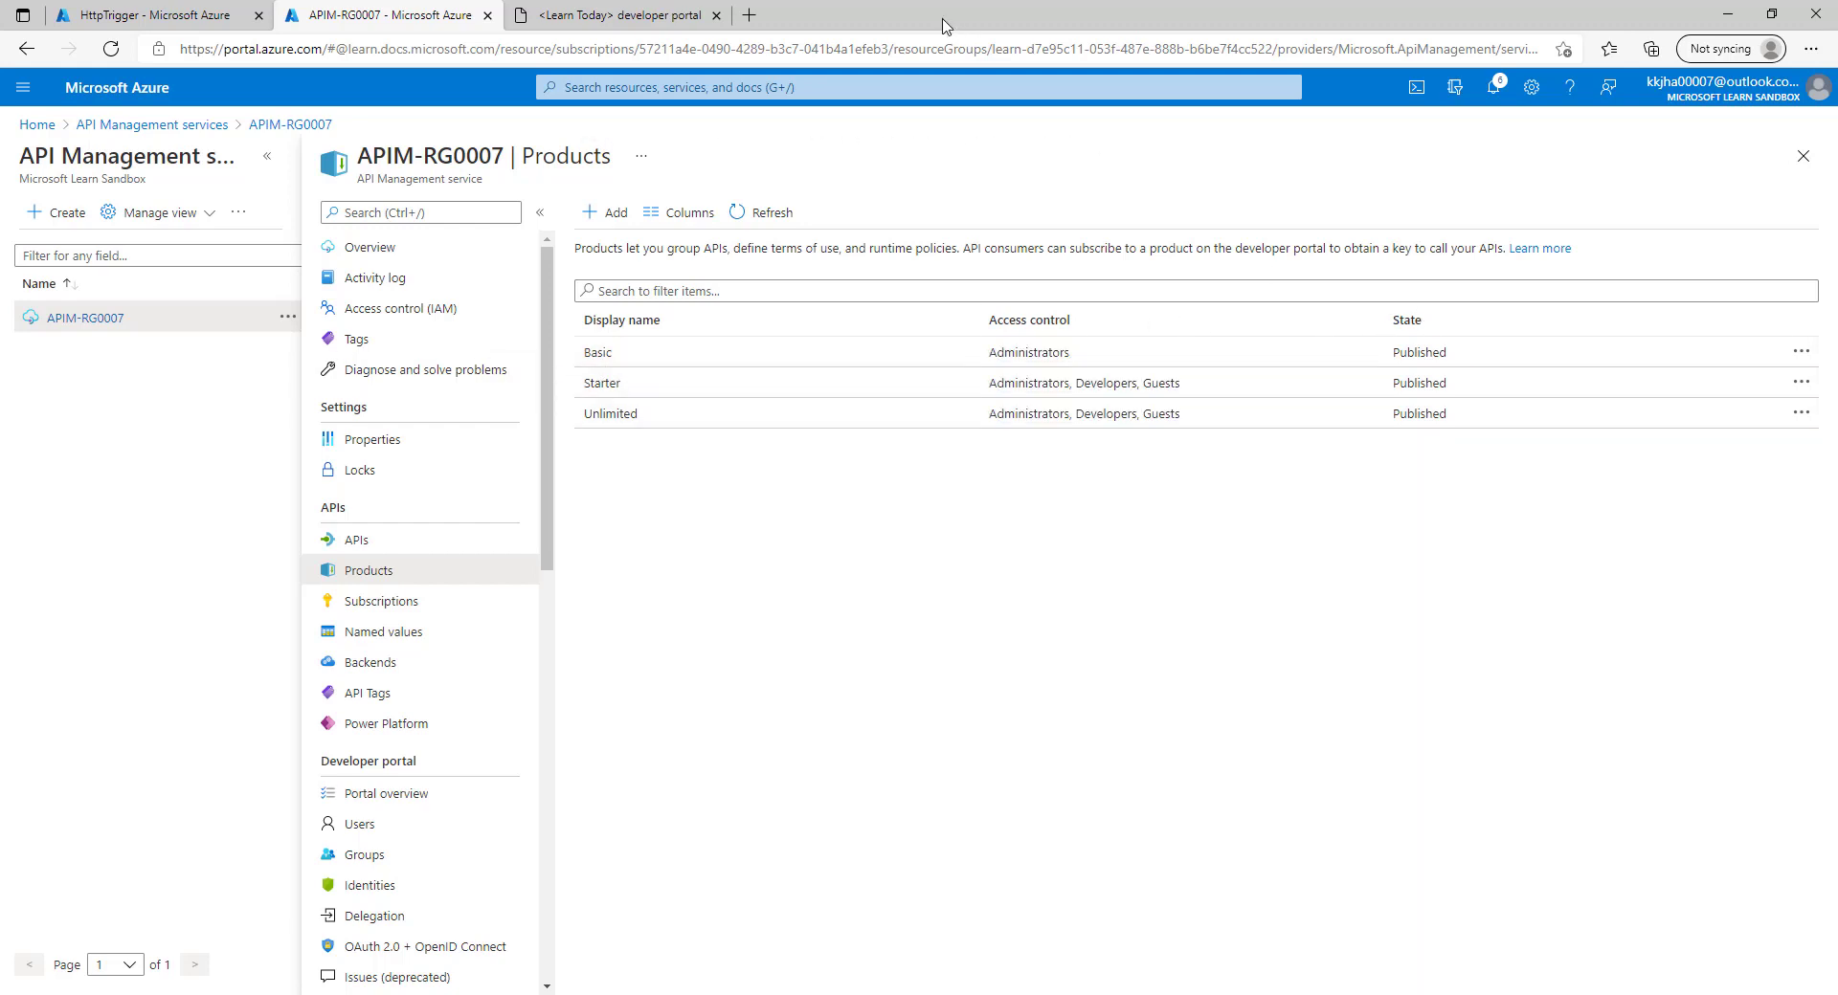
Reload the developer portal products page, then open Basic's details in Azure.
{"action": "left_click", "coordinate": [656, 11]}
{"action": "left_click", "coordinate": [519, 184]}
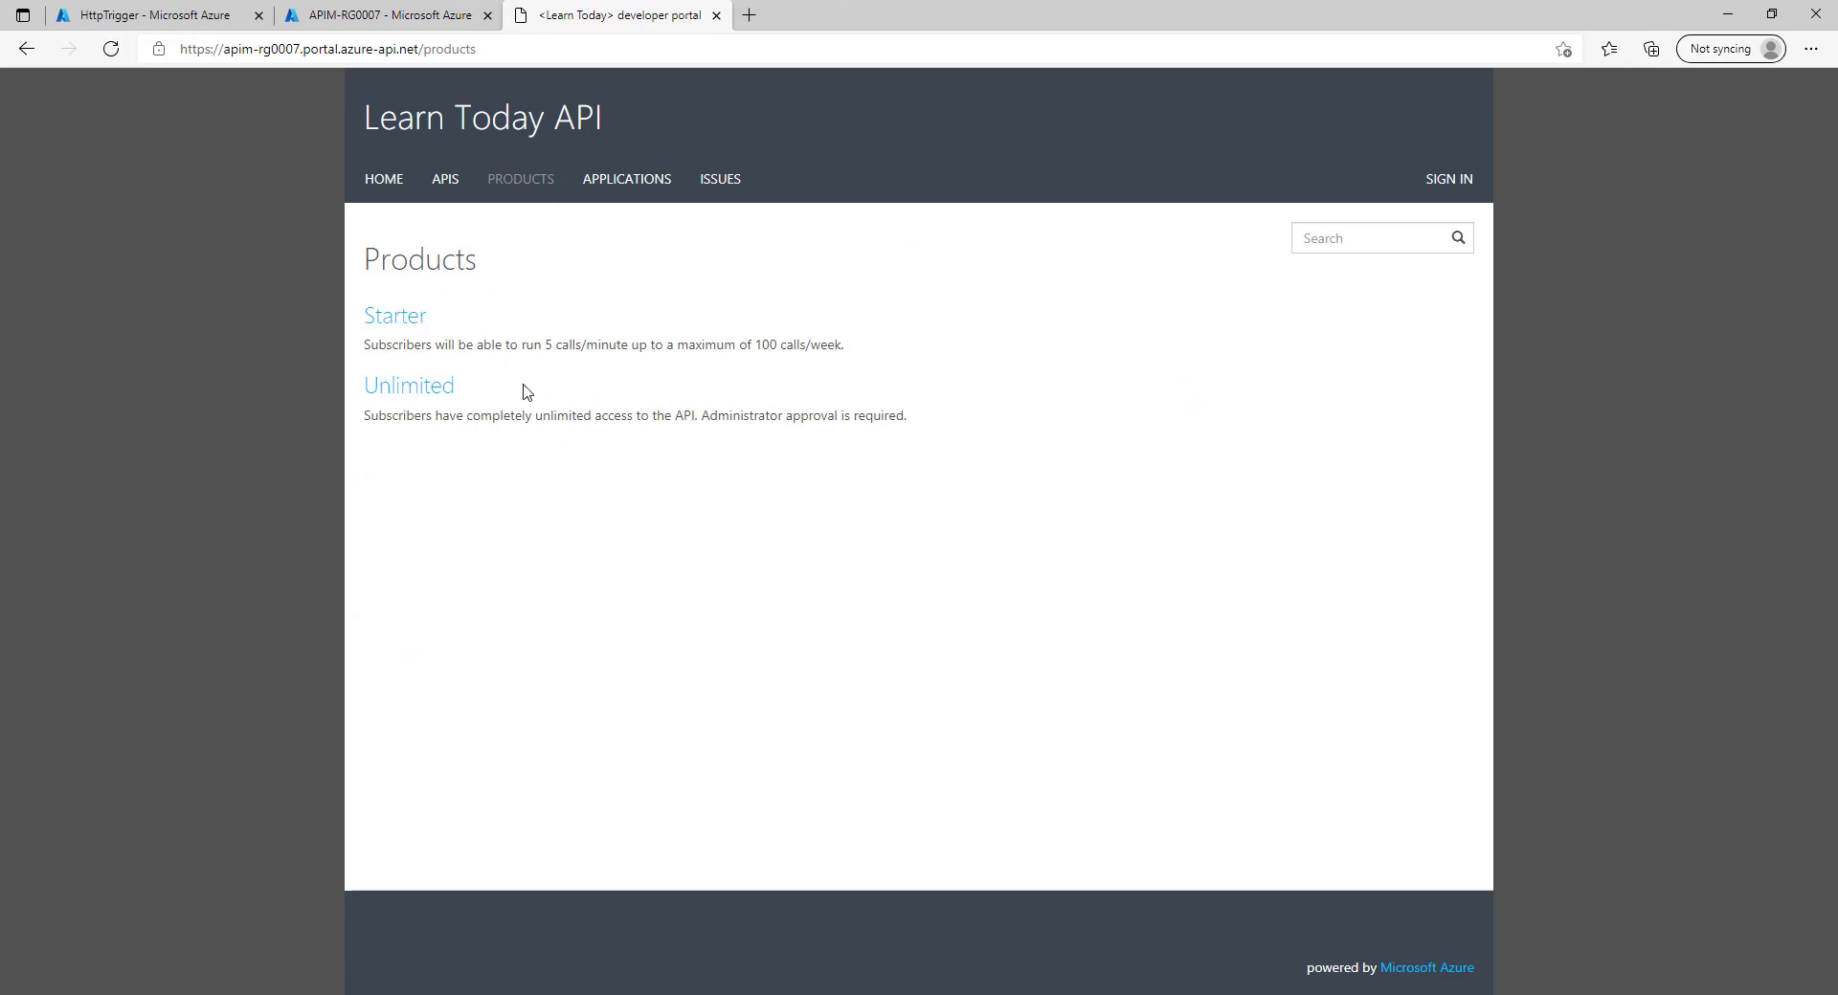
{"action": "left_click", "coordinate": [398, 15]}
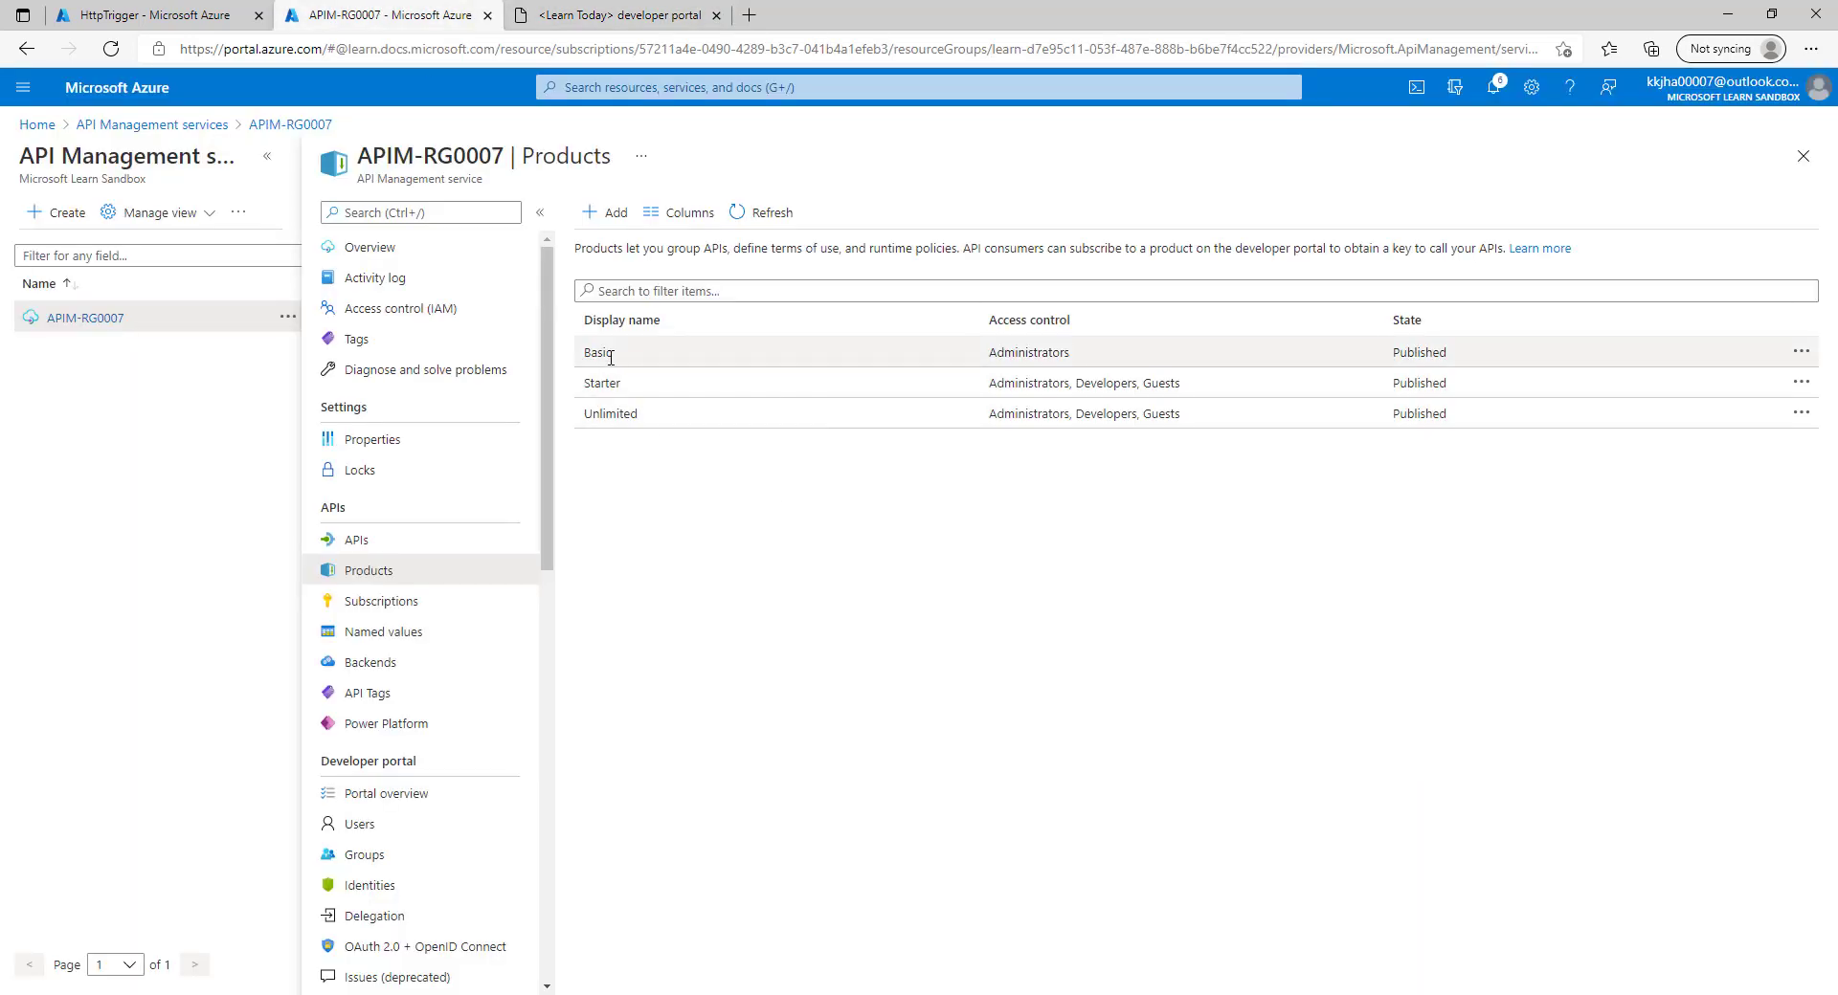
{"action": "left_click", "coordinate": [598, 352]}
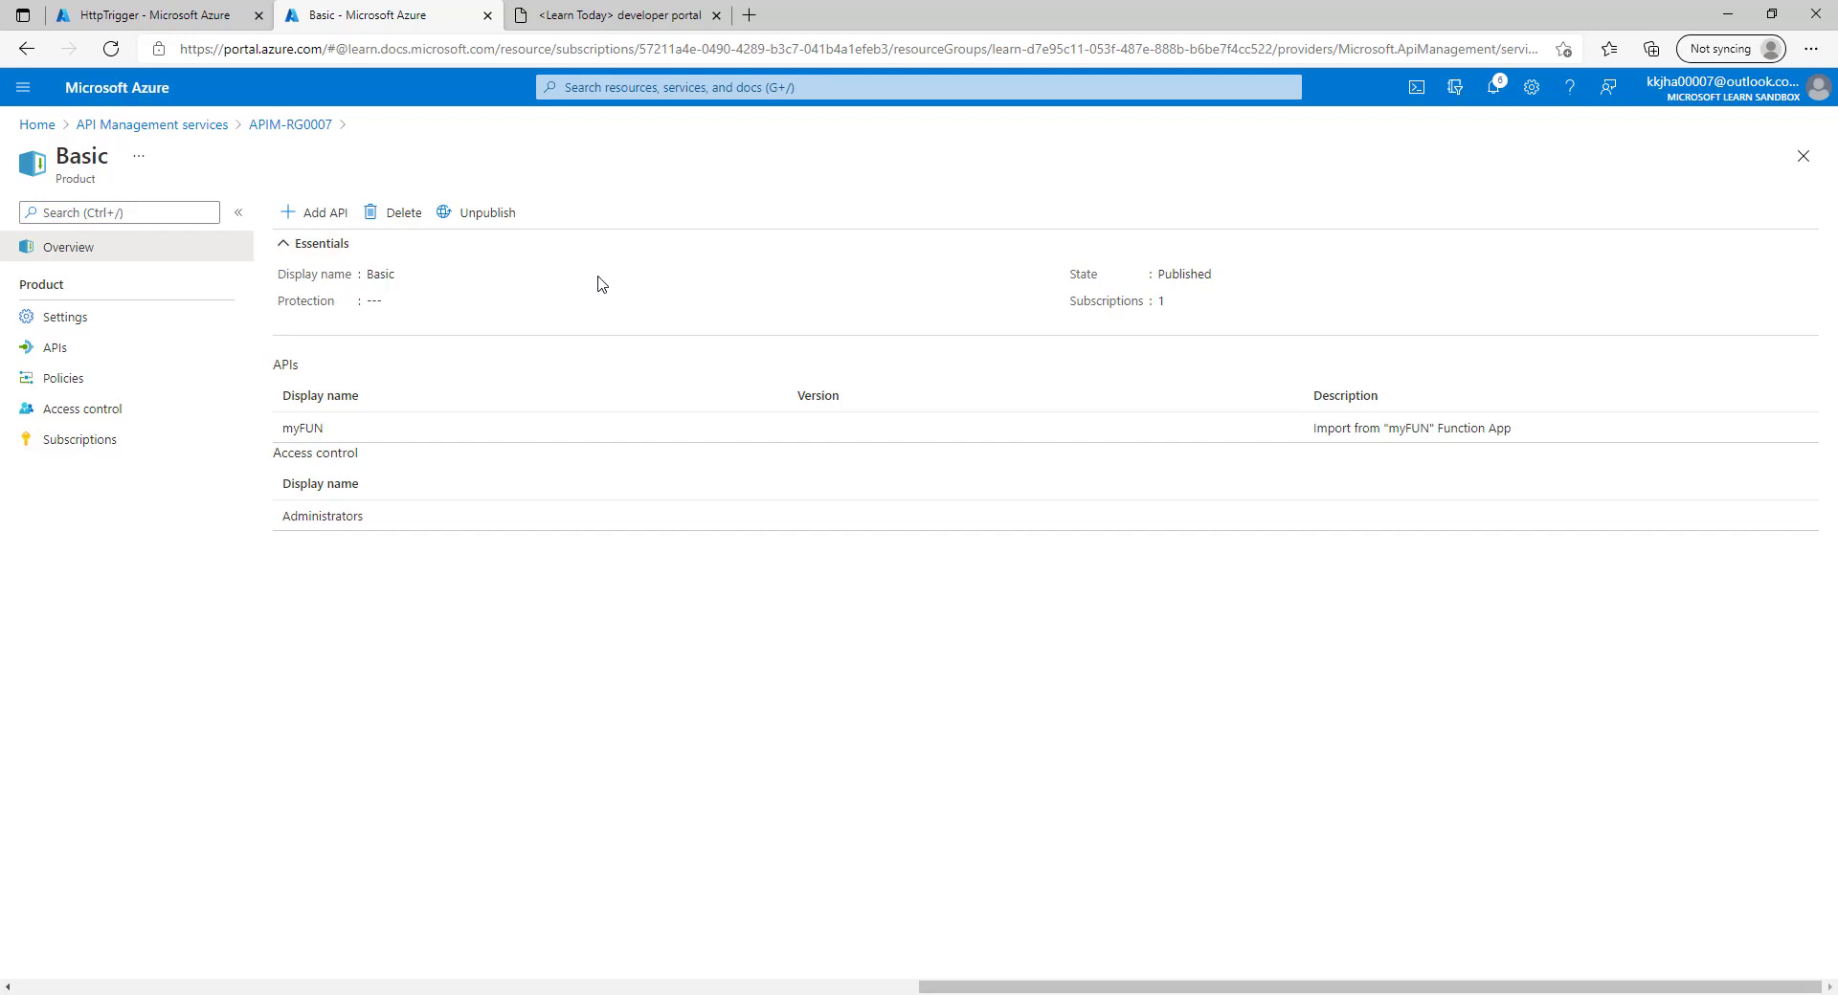
Make Basic require a subscription, save, and recheck the developer portal's product list.
{"action": "left_click", "coordinate": [90, 317]}
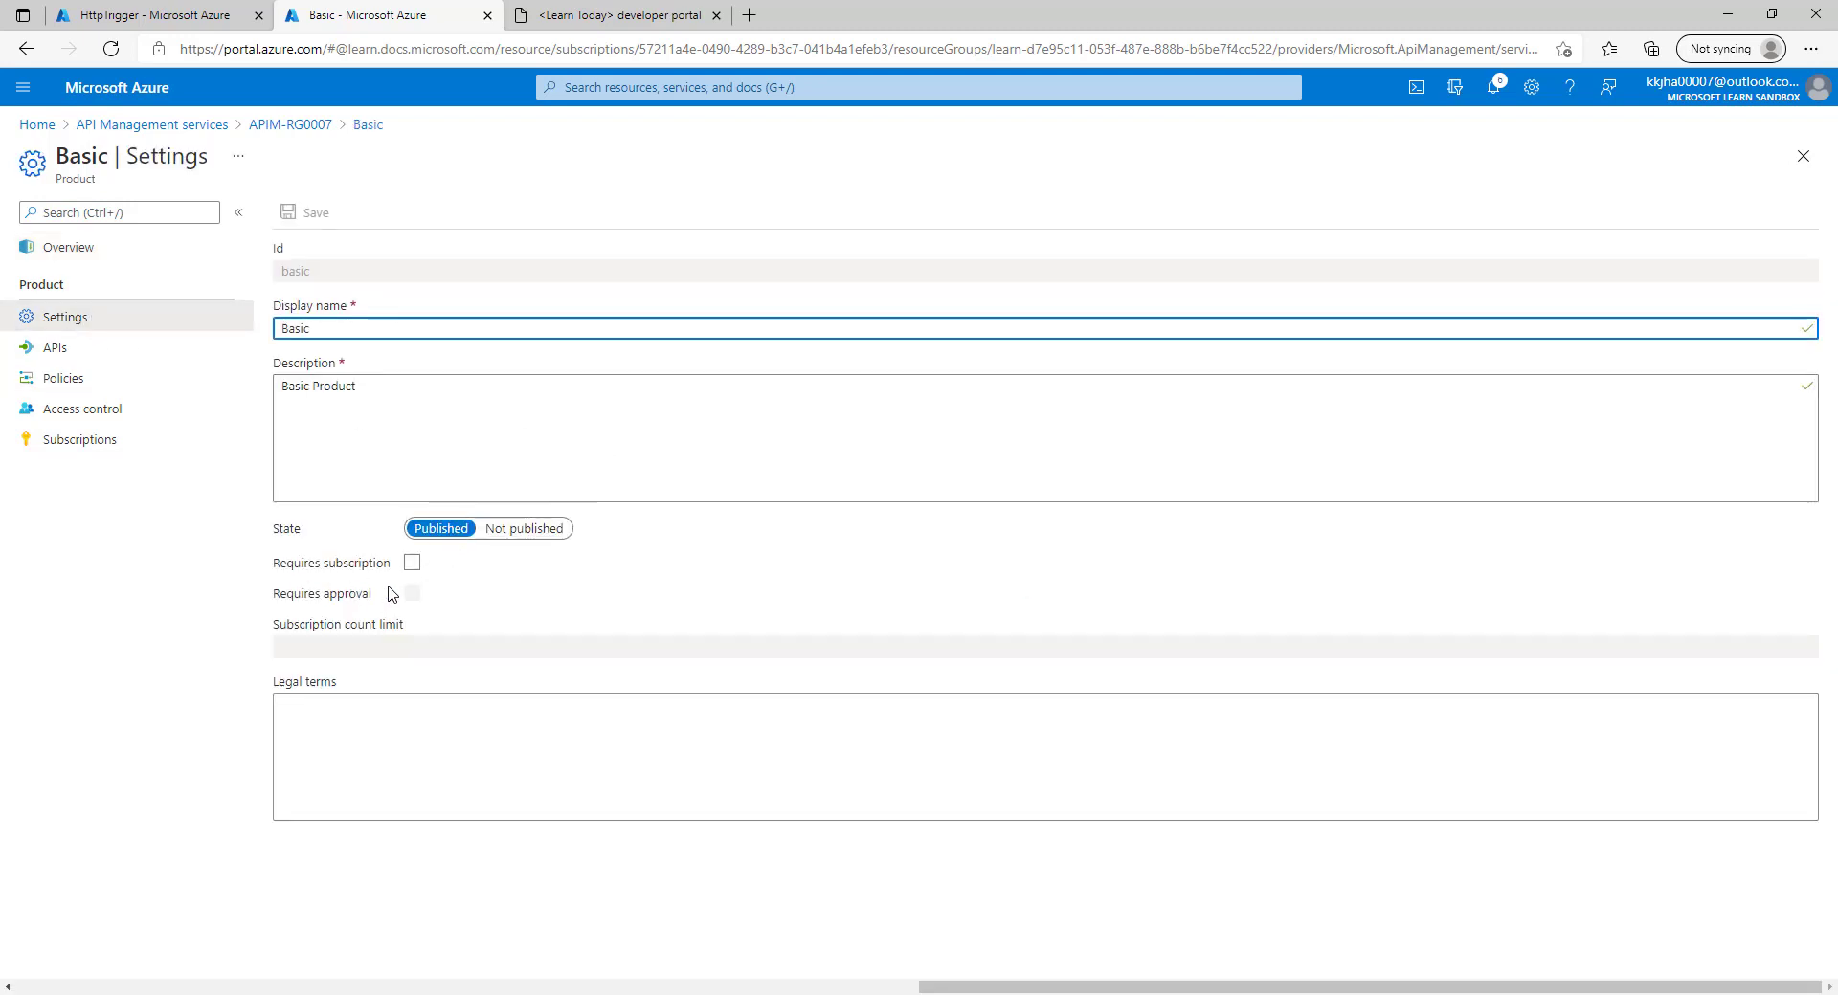
{"action": "left_click", "coordinate": [414, 566]}
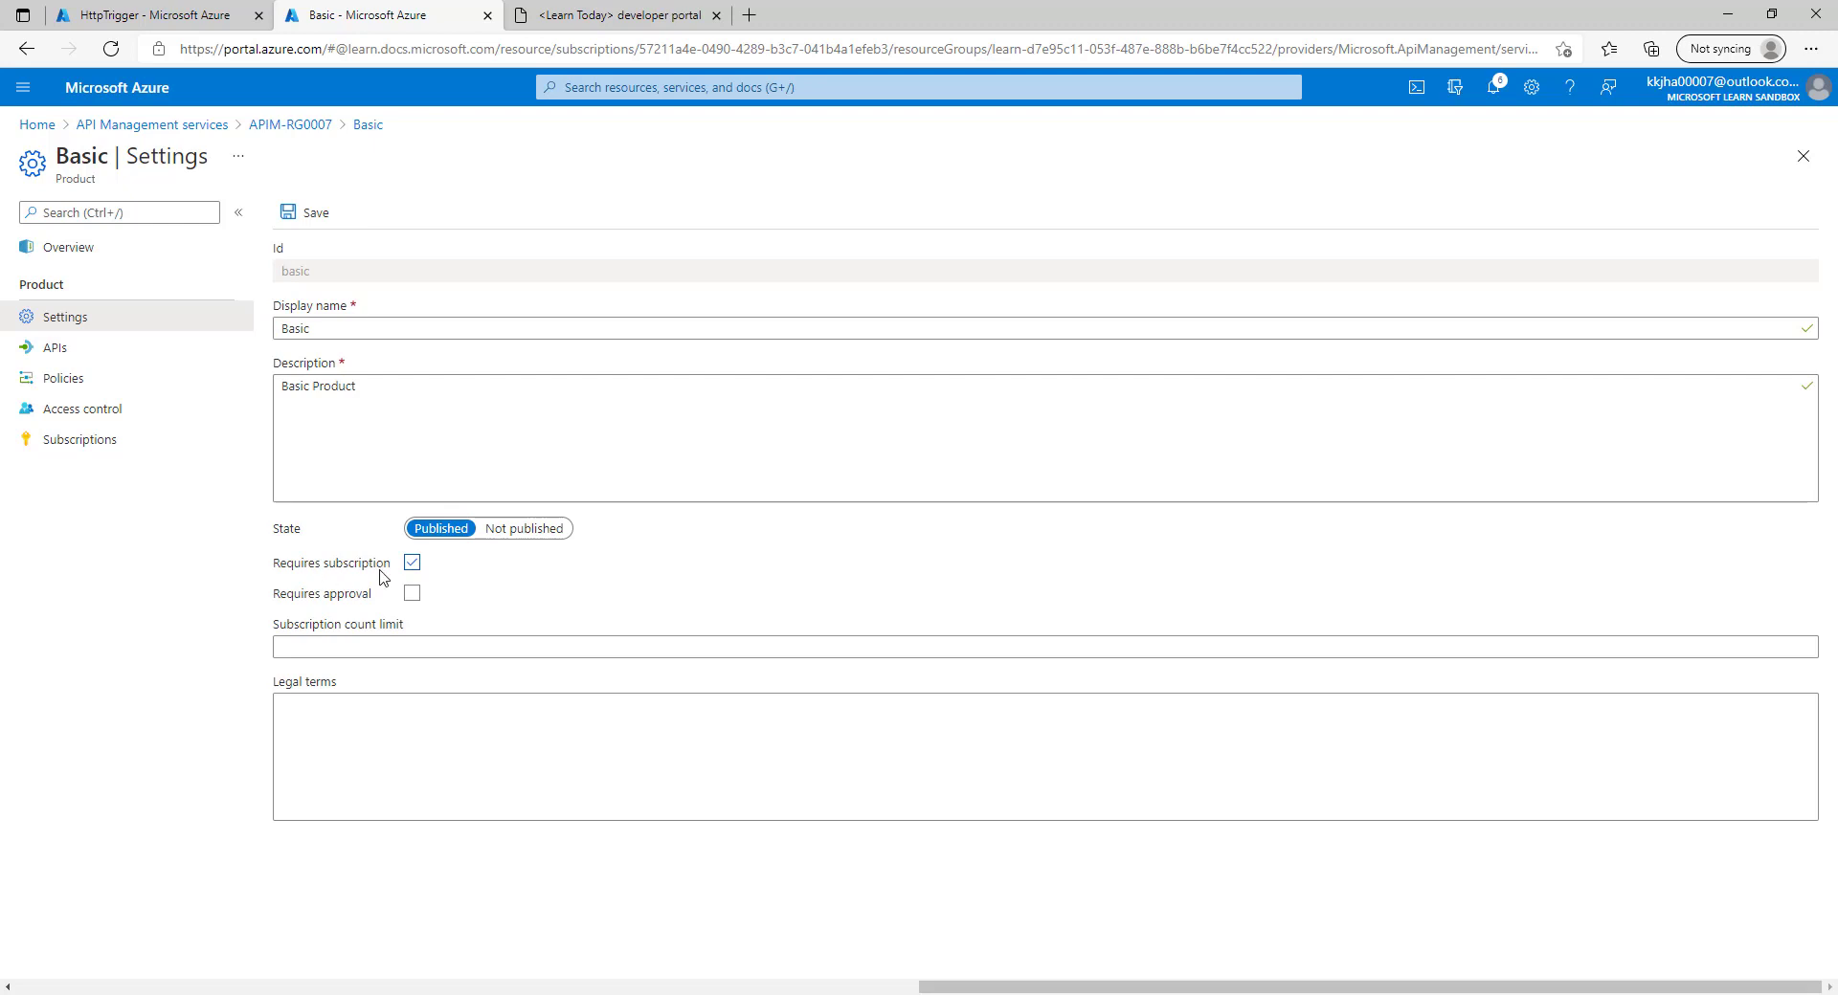
{"action": "left_click", "coordinate": [315, 215]}
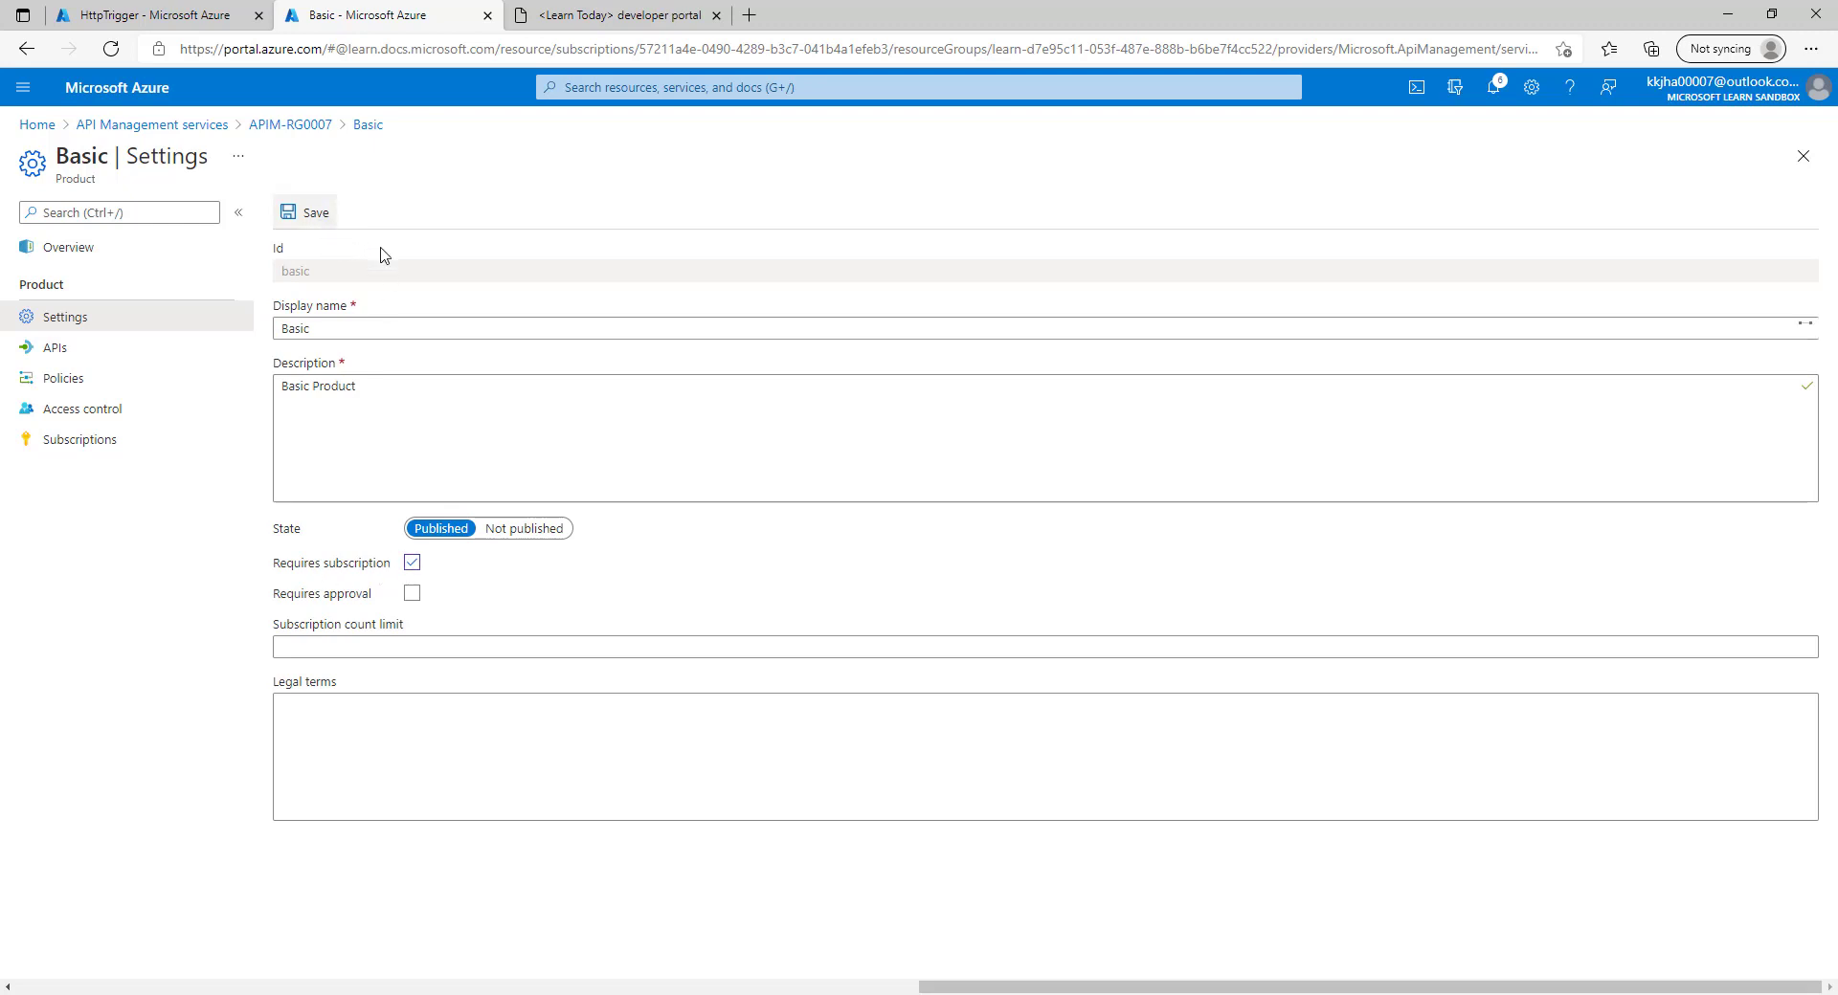
{"action": "left_click", "coordinate": [601, 10]}
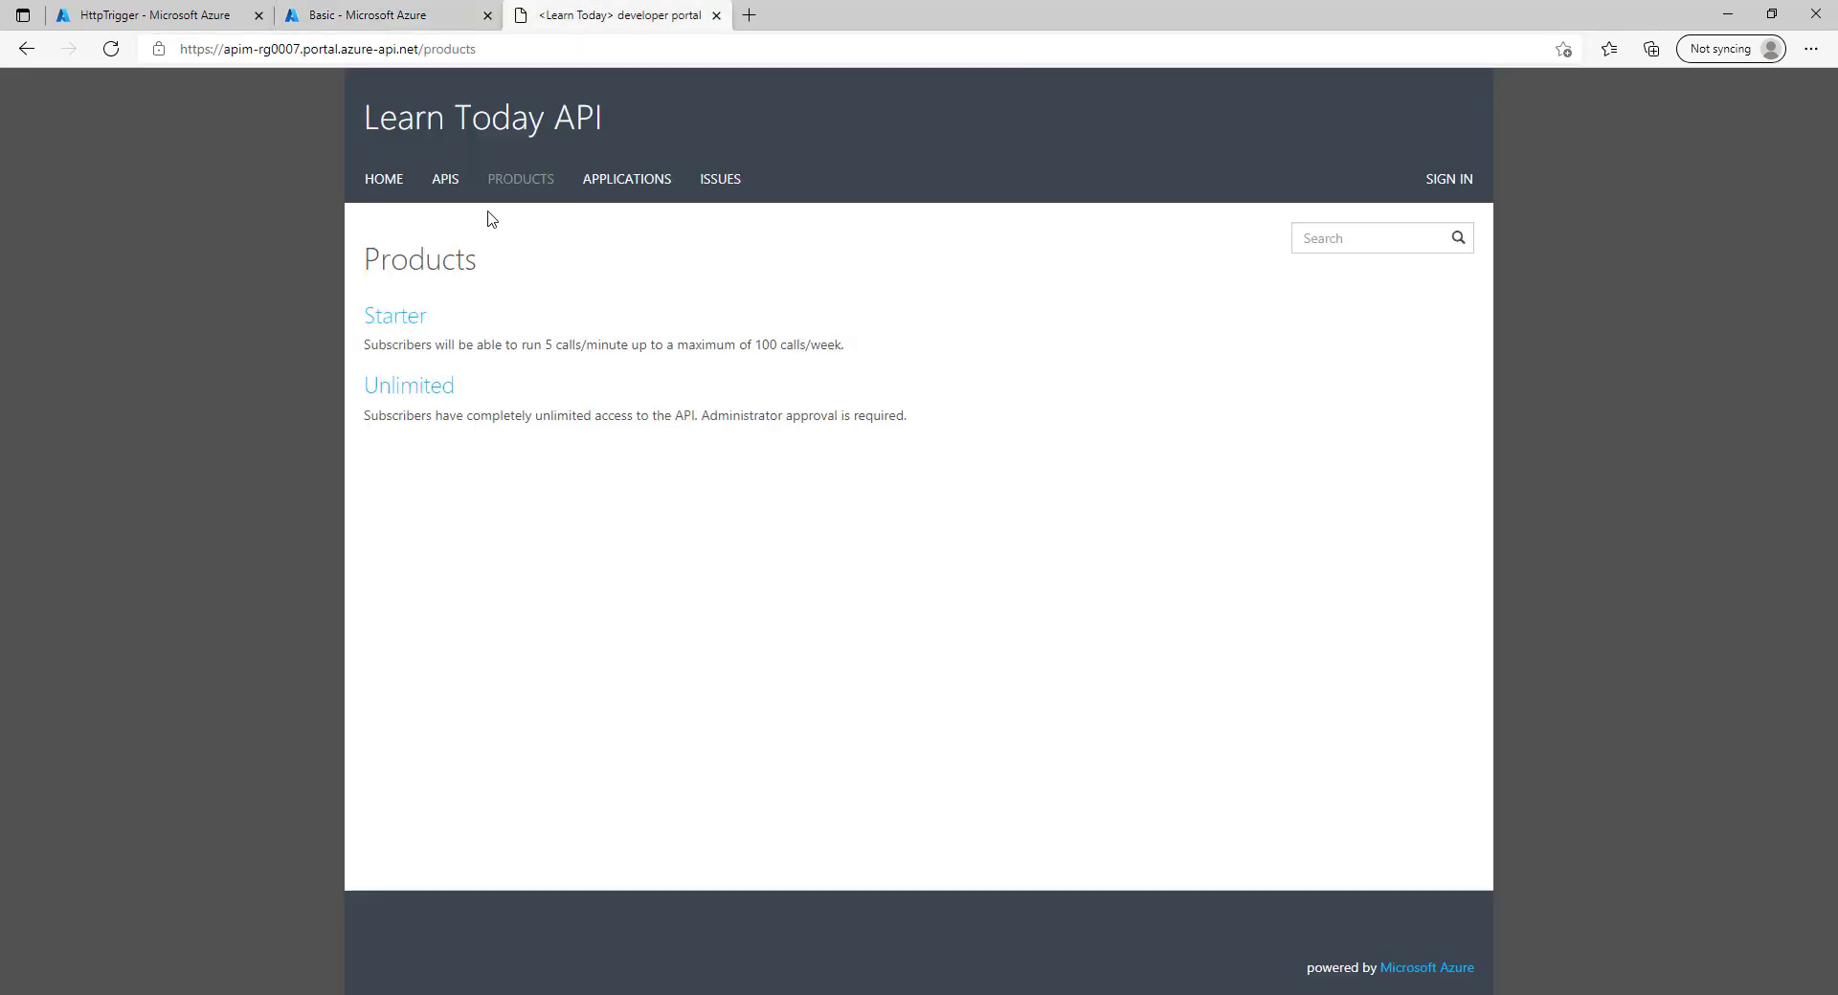
{"action": "left_click", "coordinate": [521, 186]}
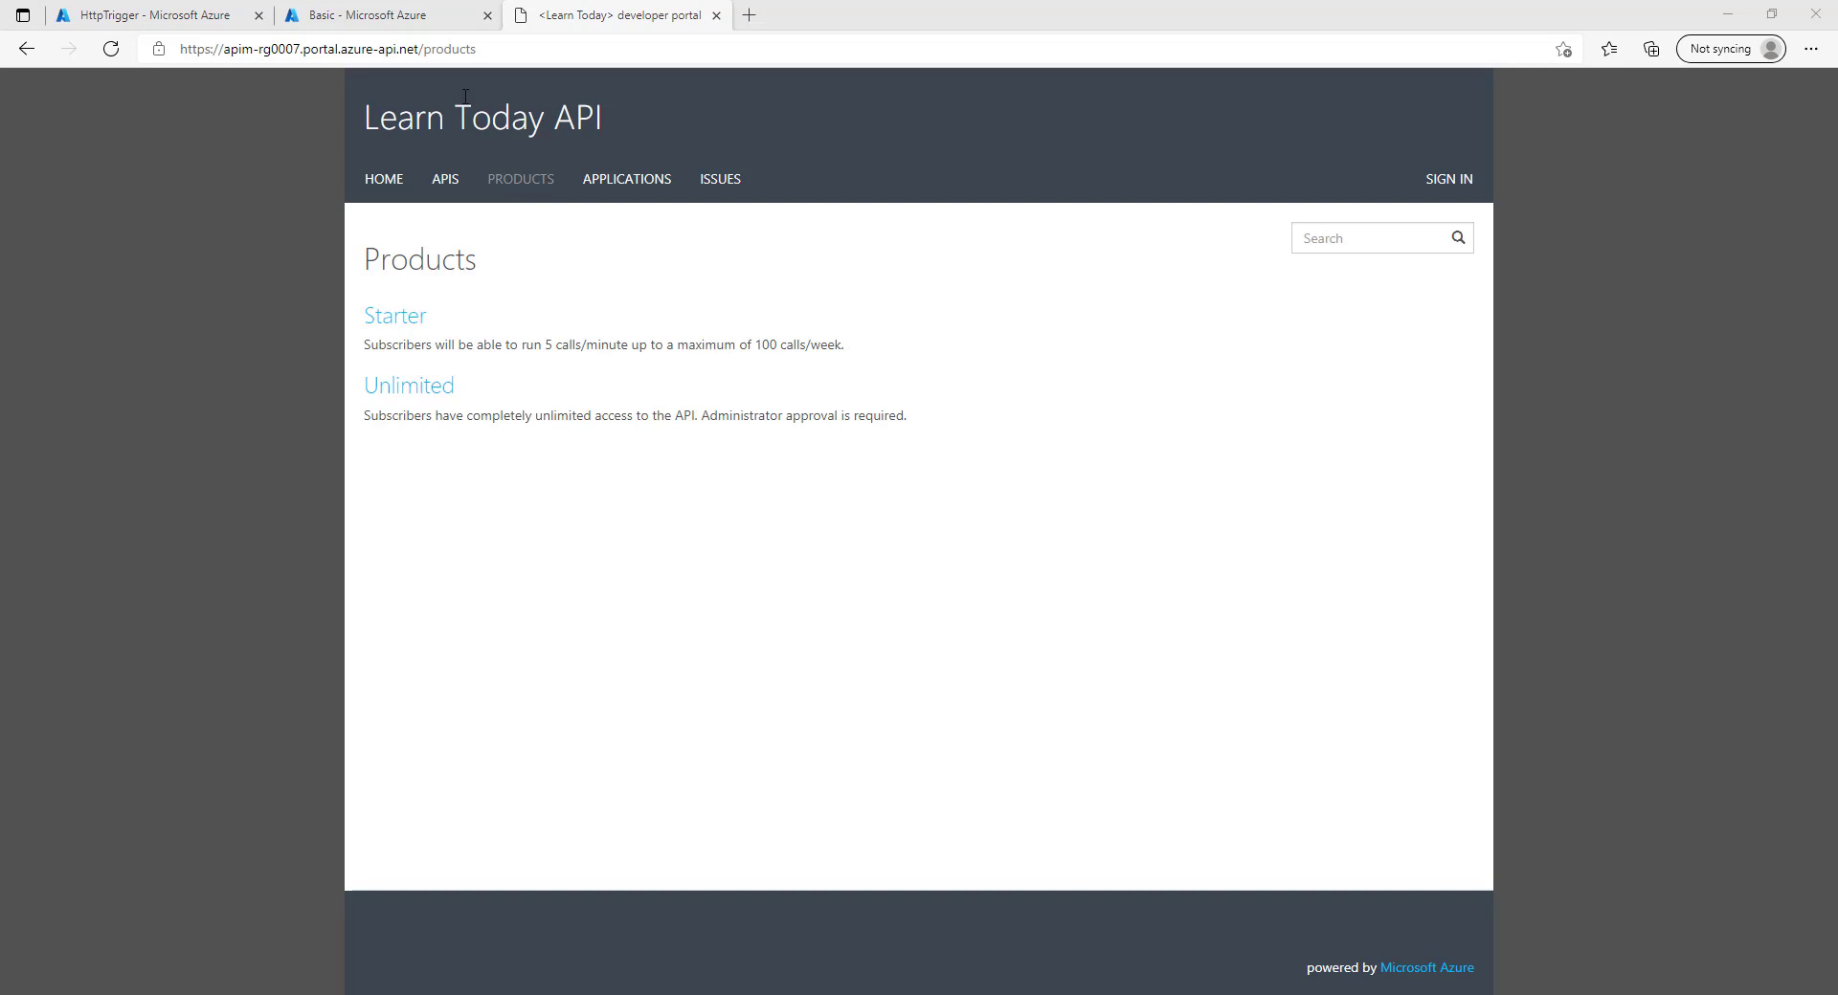
{"action": "left_click", "coordinate": [411, 14]}
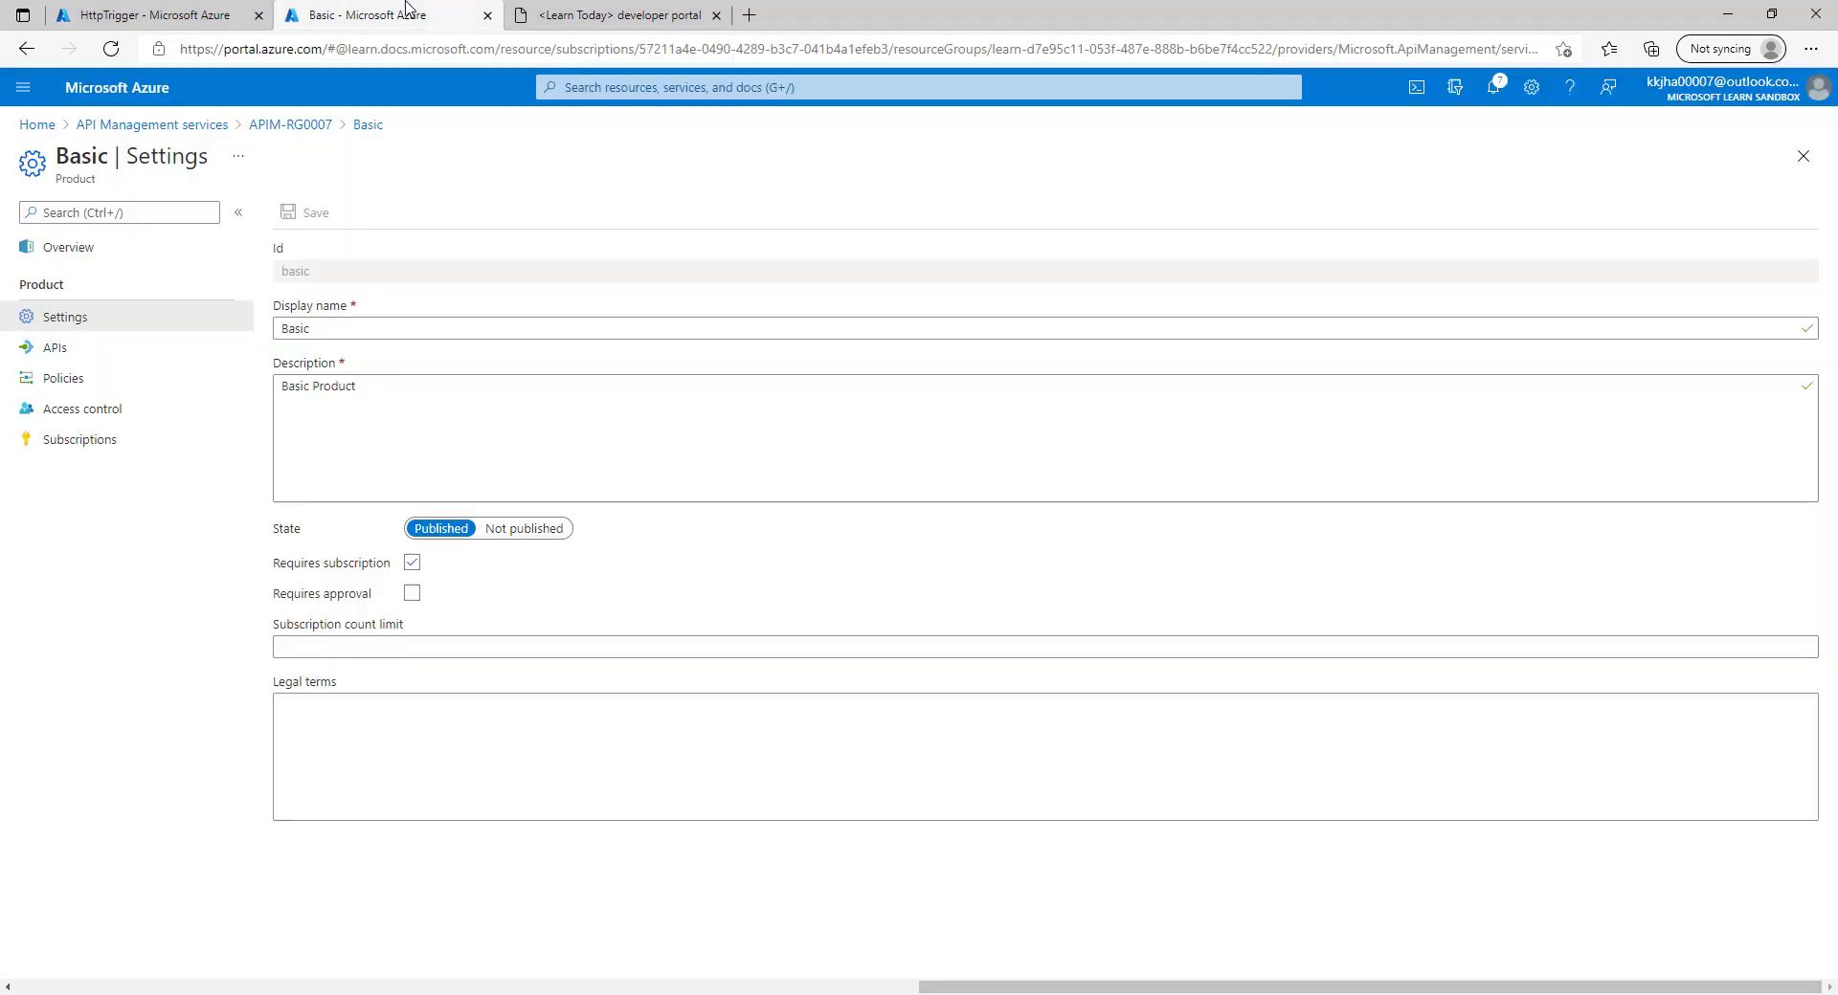
Grant the Guests group access to Basic, then reload the developer portal products to see Basic.
{"action": "left_click", "coordinate": [100, 410]}
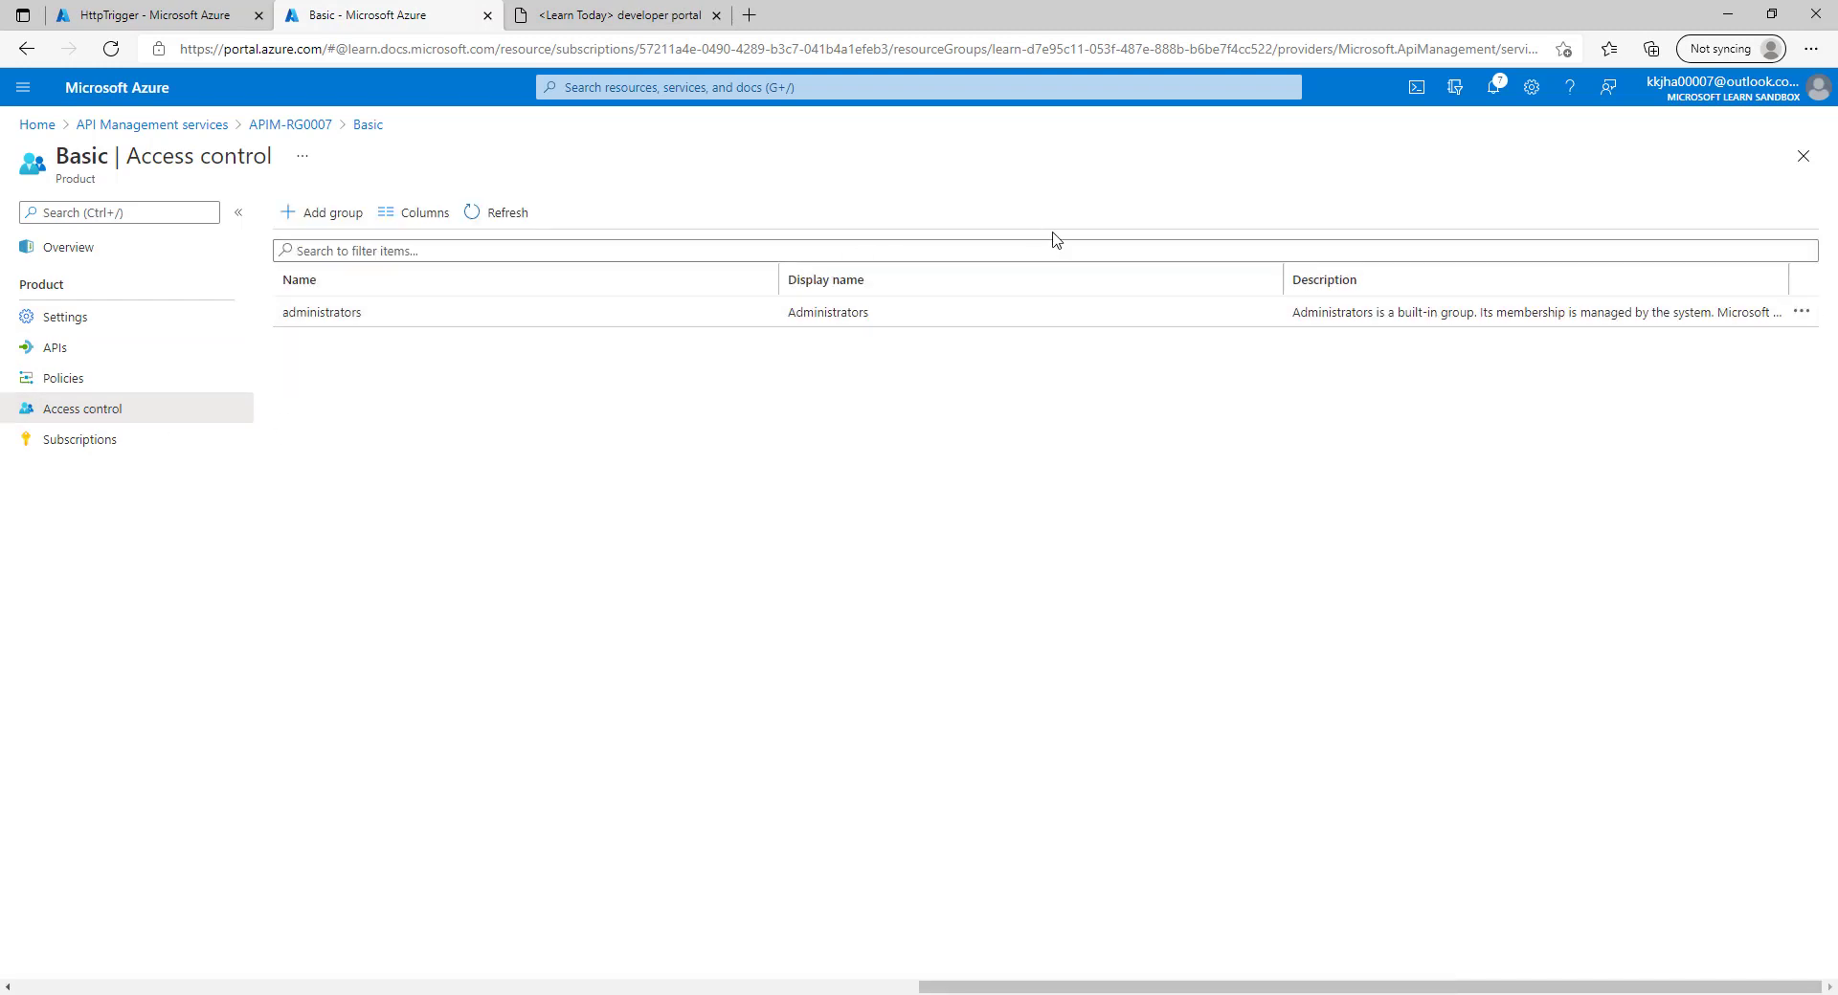
{"action": "left_click", "coordinate": [319, 213]}
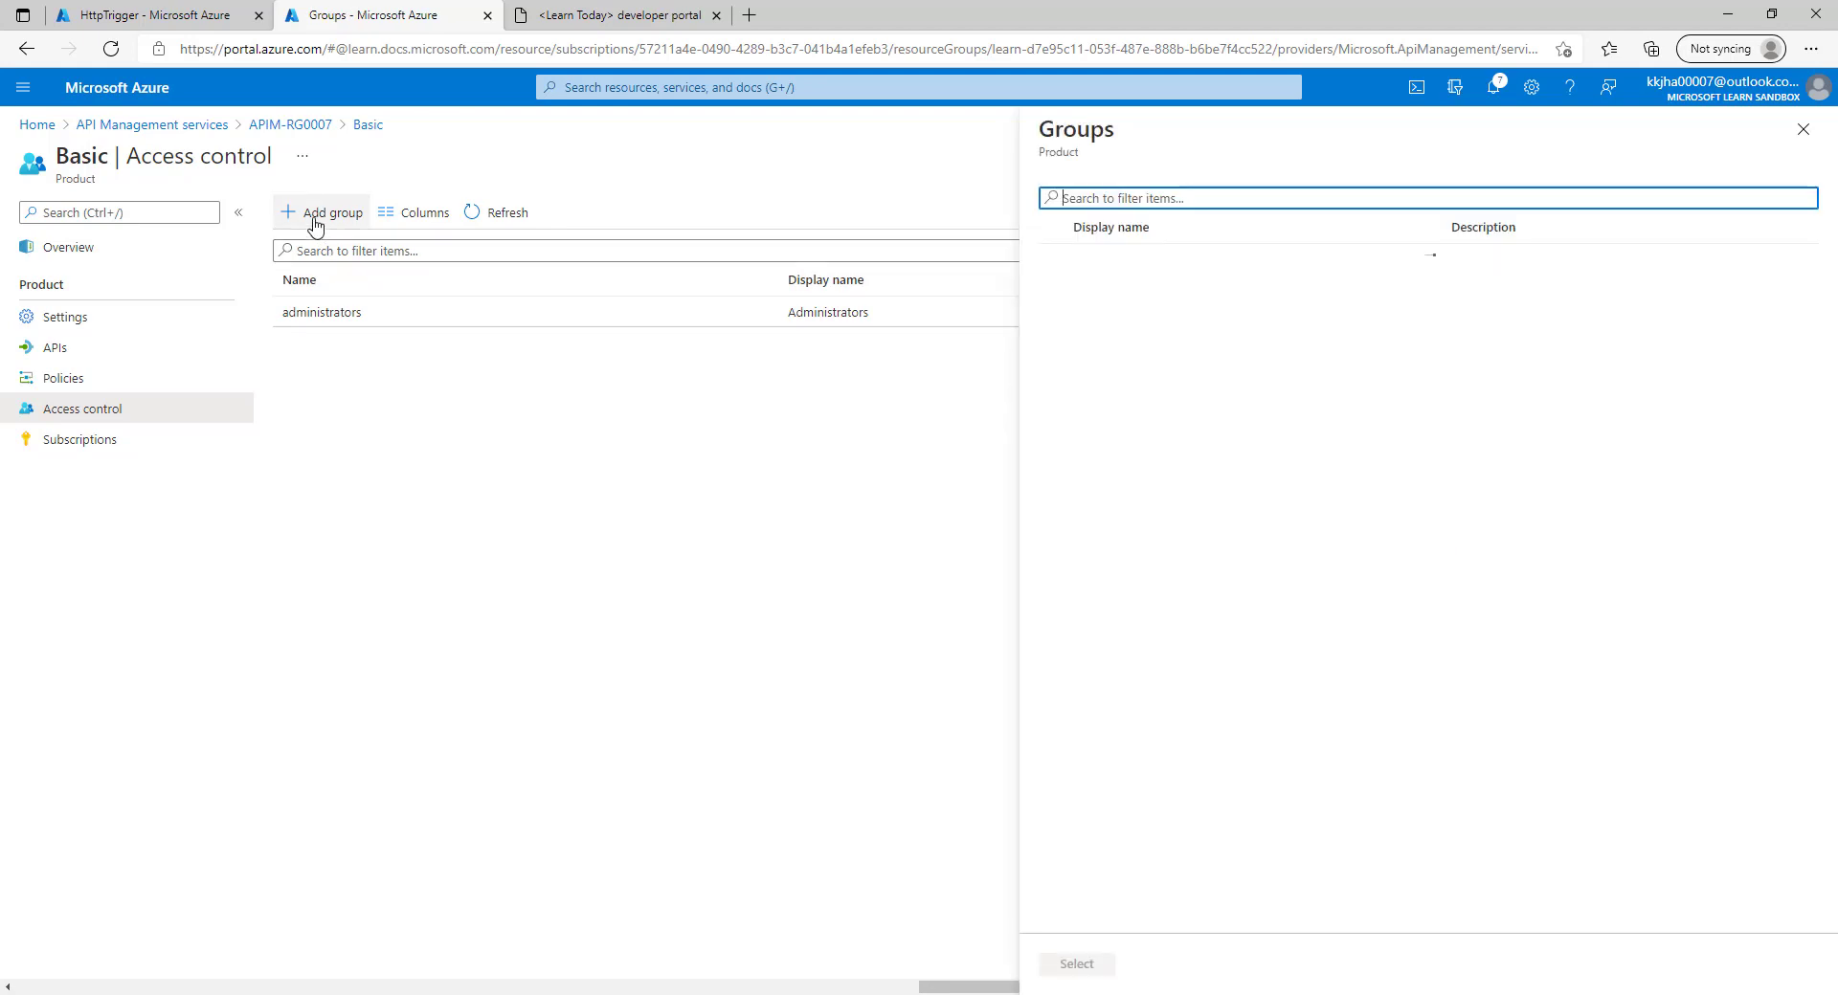
{"action": "left_click", "coordinate": [1053, 321]}
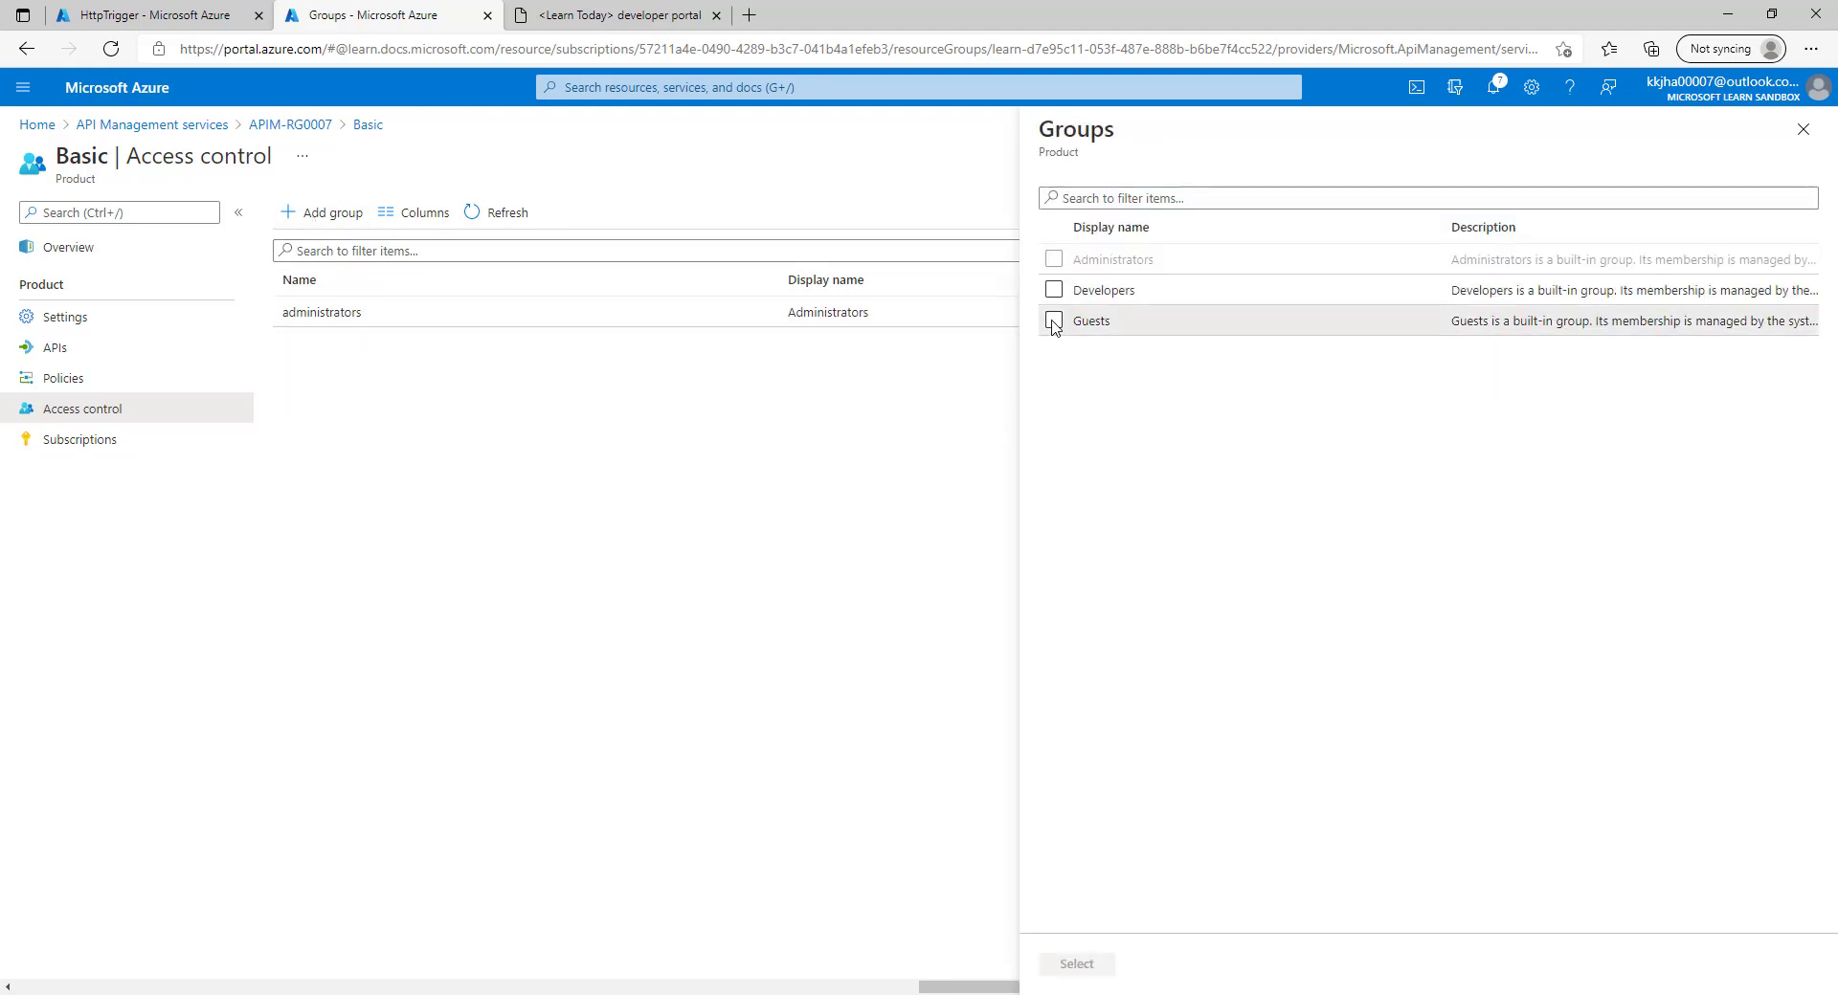
{"action": "left_click", "coordinate": [1069, 964]}
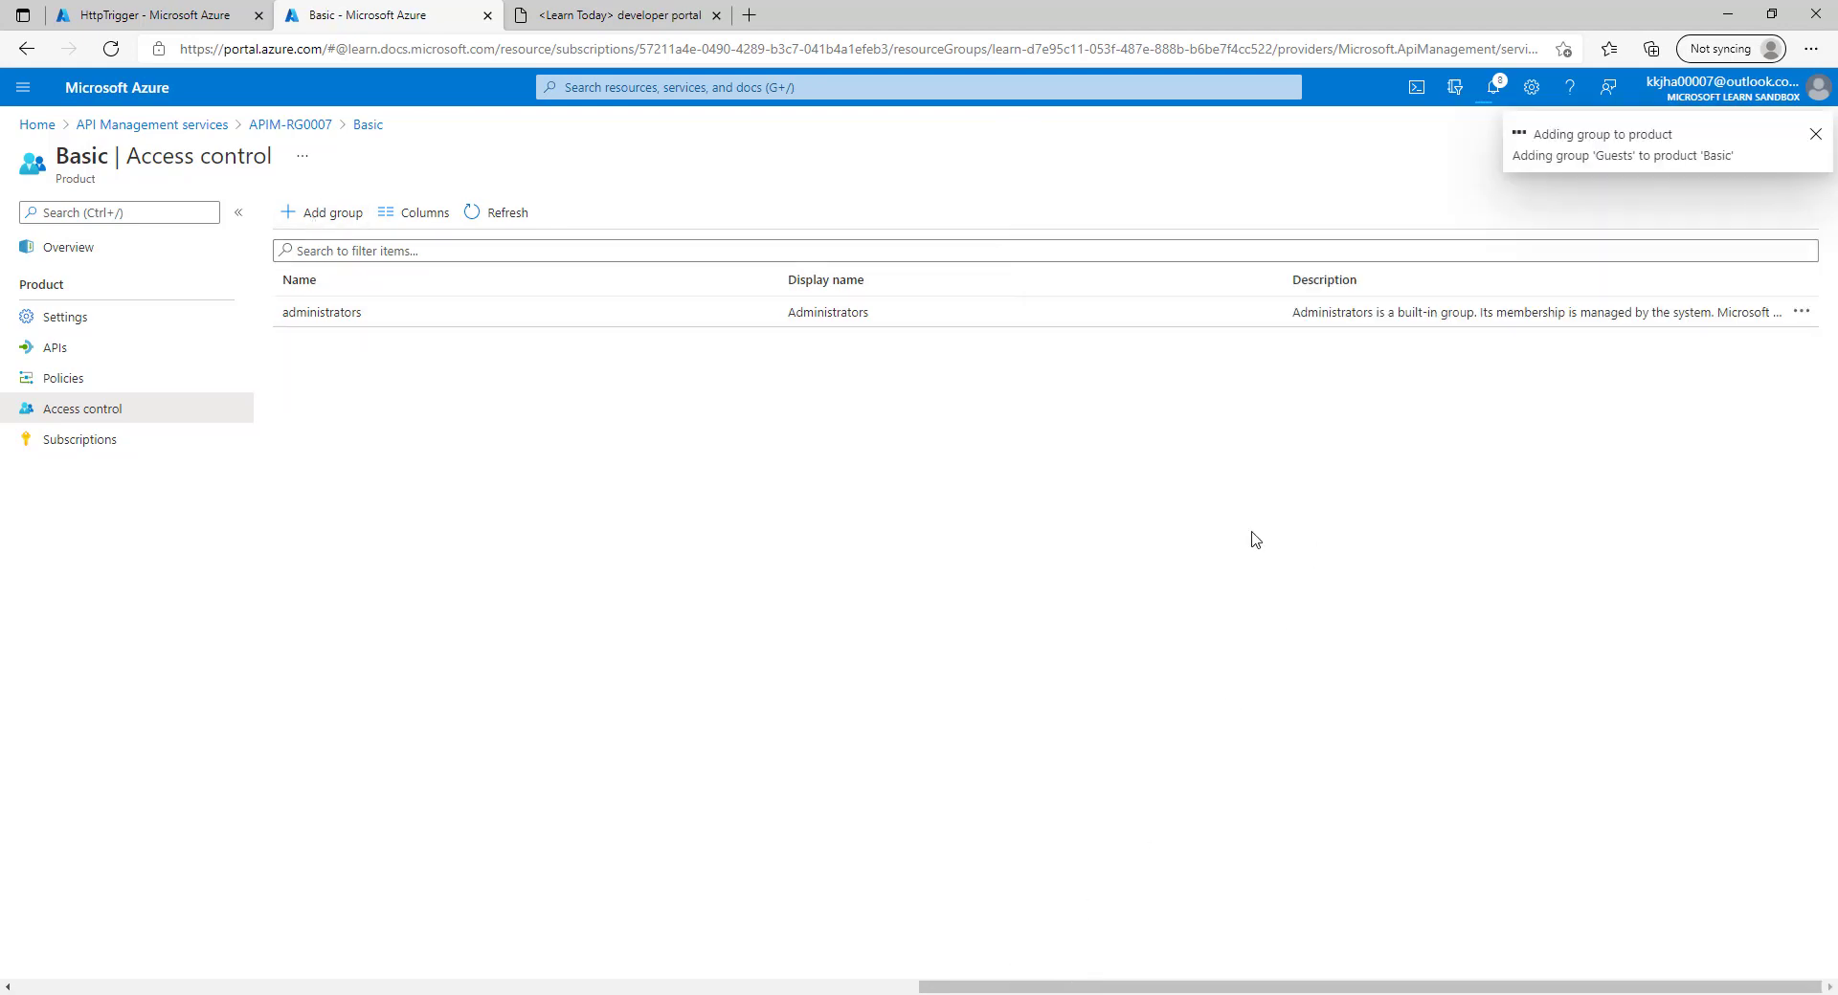
{"action": "left_click", "coordinate": [484, 211]}
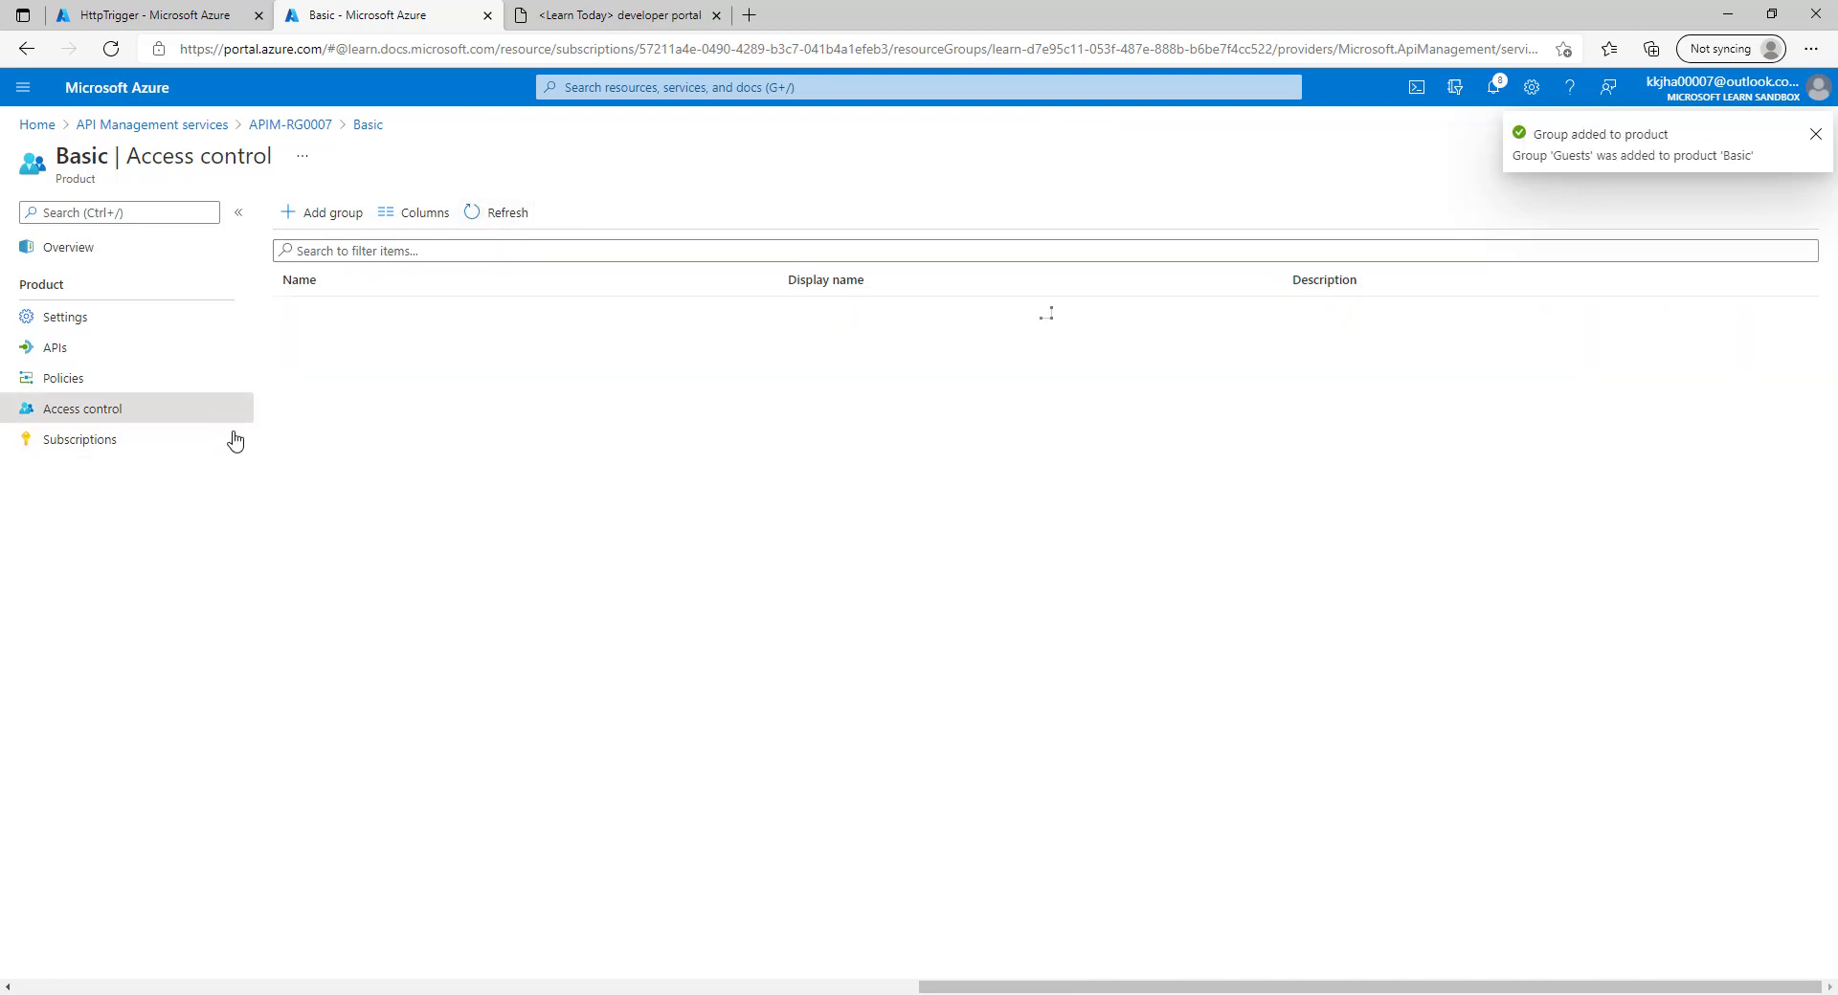
{"action": "left_click", "coordinate": [595, 14]}
{"action": "left_click", "coordinate": [499, 182]}
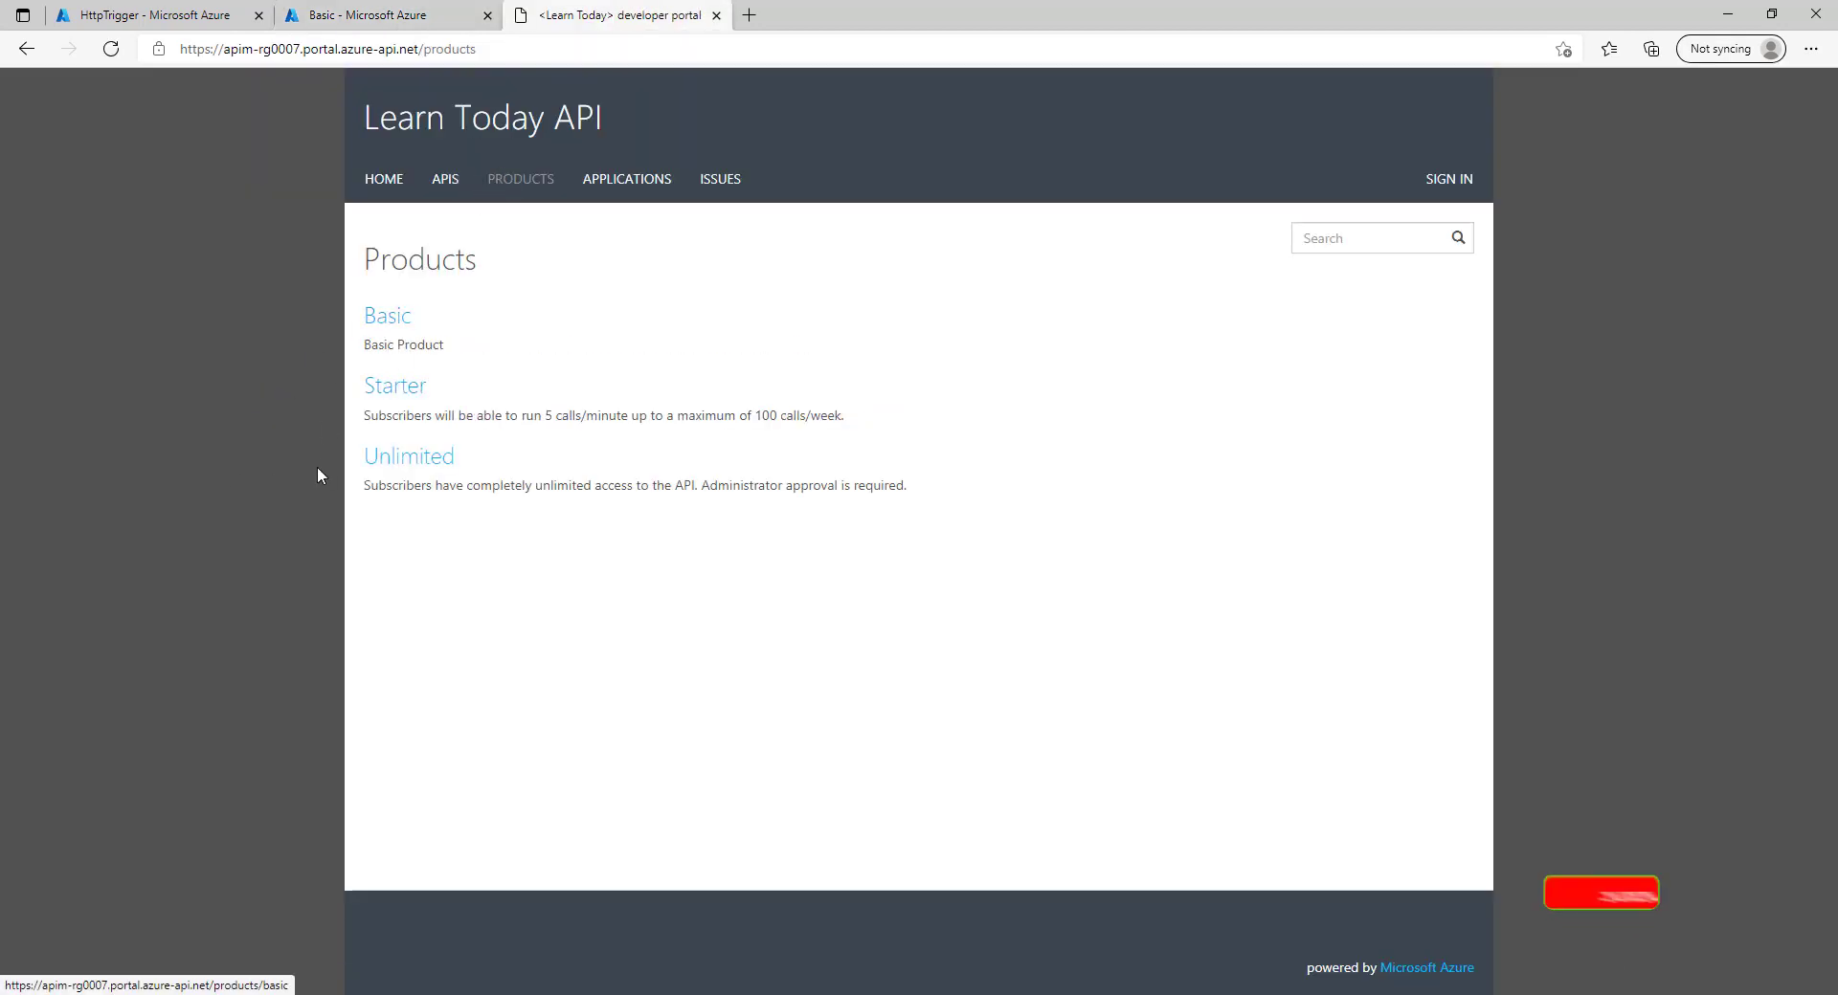
Open Basic, then myFUN, then the Try it console for POST HttpTrigger.
{"action": "left_click", "coordinate": [389, 319]}
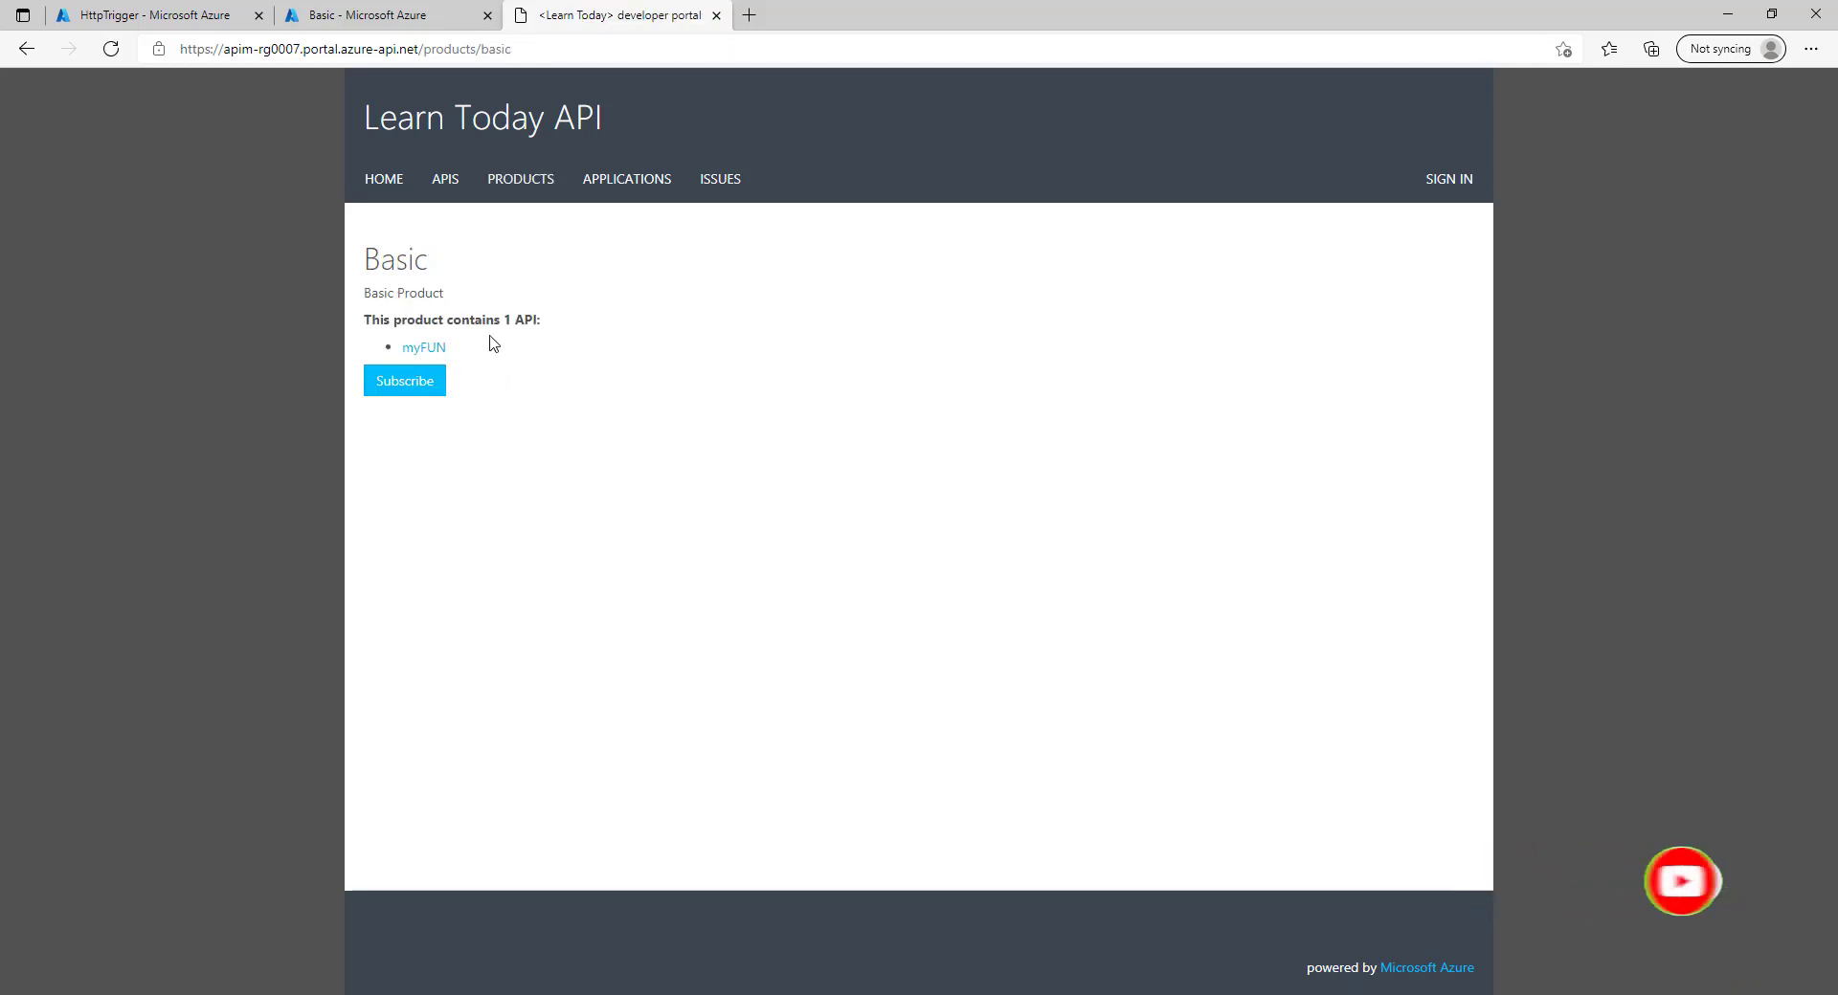
{"action": "left_click", "coordinate": [430, 354]}
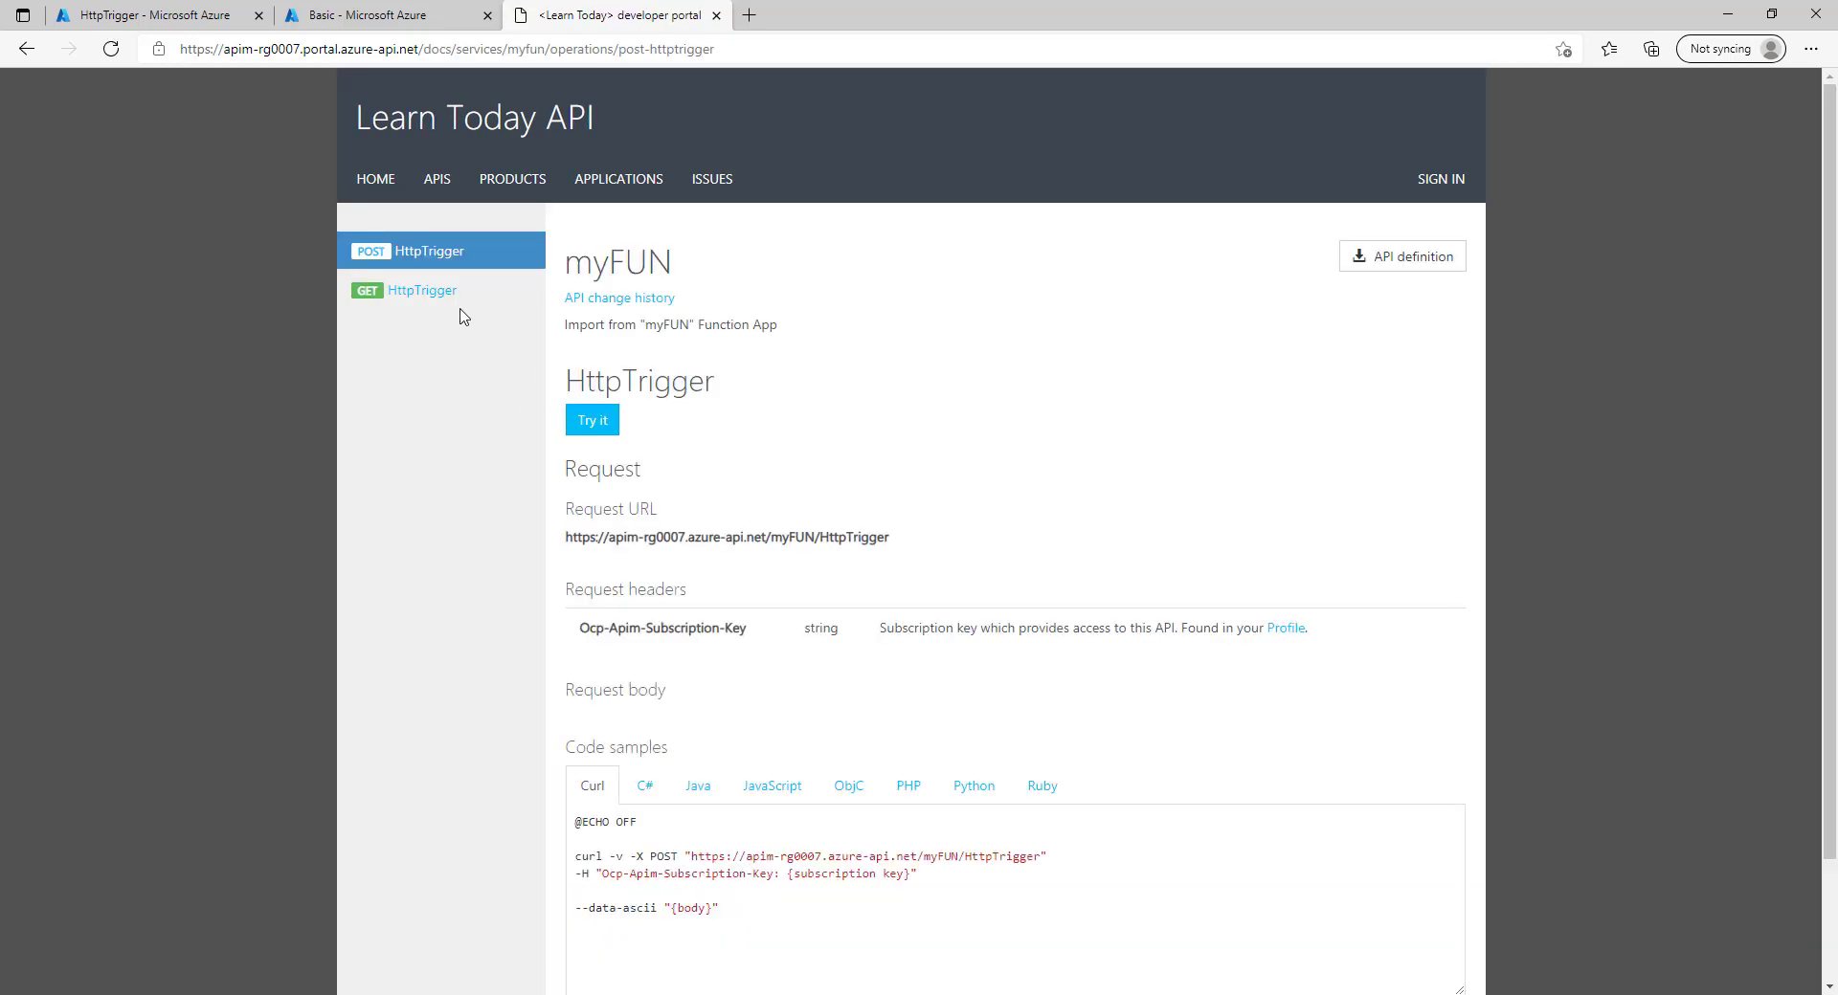
{"action": "left_click", "coordinate": [420, 299]}
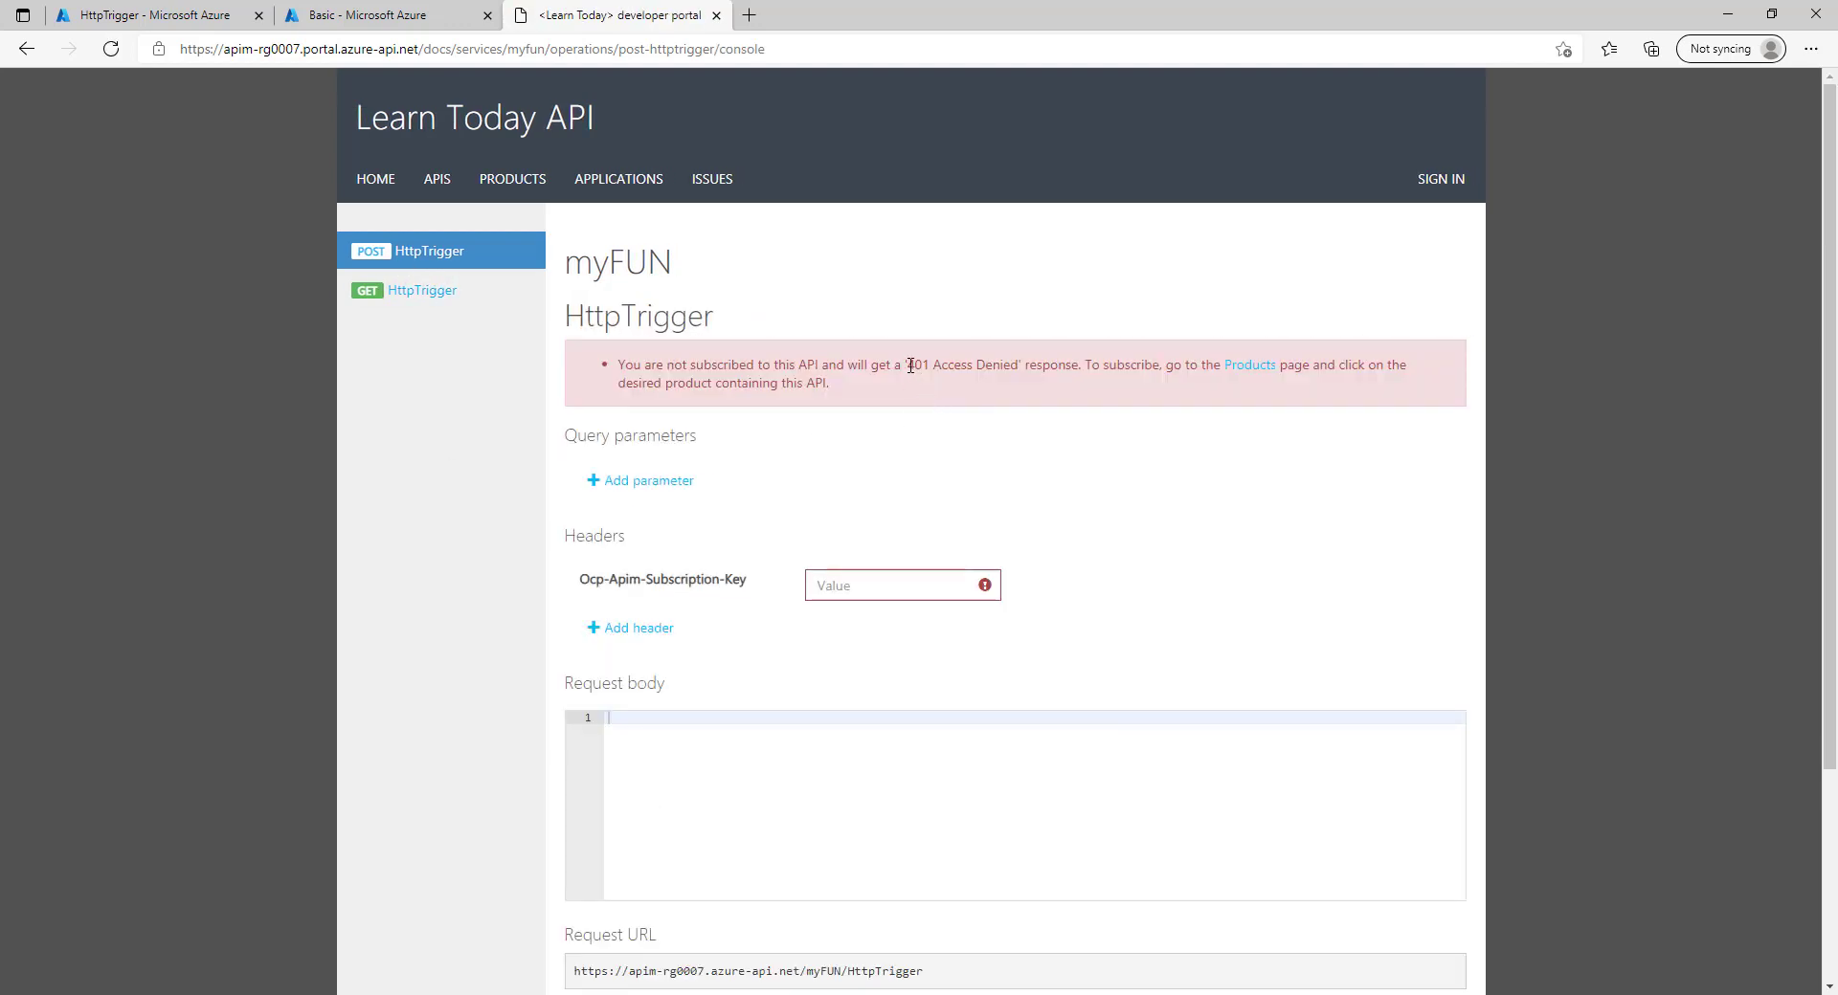
Highlight the warning that unsubscribed callers get 401 Access Denied.
{"action": "left_click_drag", "start_coordinate": [910, 364], "coordinate": [1007, 356]}
{"action": "left_click_drag", "start_coordinate": [690, 365], "coordinate": [693, 378]}
{"action": "left_click", "coordinate": [680, 373]}
{"action": "double_click", "coordinate": [691, 369]}
{"action": "left_click", "coordinate": [687, 373]}
Highlight the 401 Access Denied text, then open APIM-RG0007's developer portal overview in Azure.
{"action": "left_click_drag", "start_coordinate": [919, 364], "coordinate": [1005, 365]}
{"action": "left_click", "coordinate": [1056, 363]}
{"action": "left_click", "coordinate": [382, 15]}
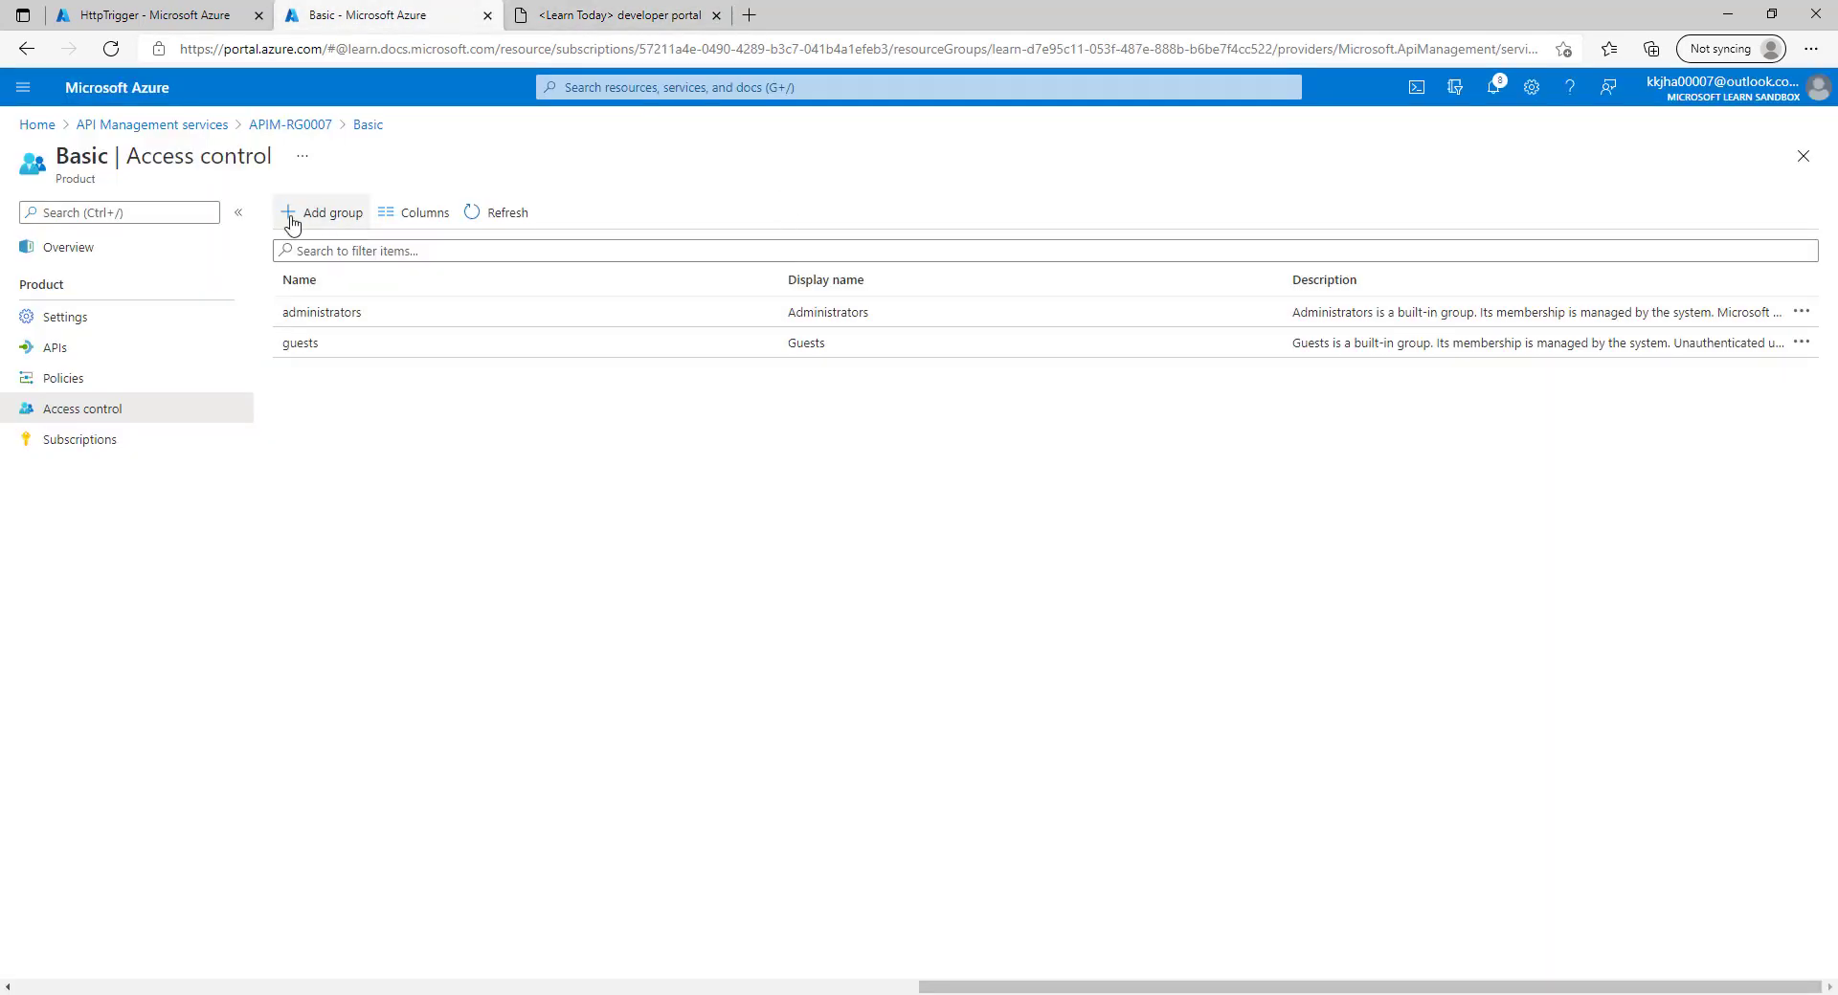
{"action": "left_click", "coordinate": [300, 127]}
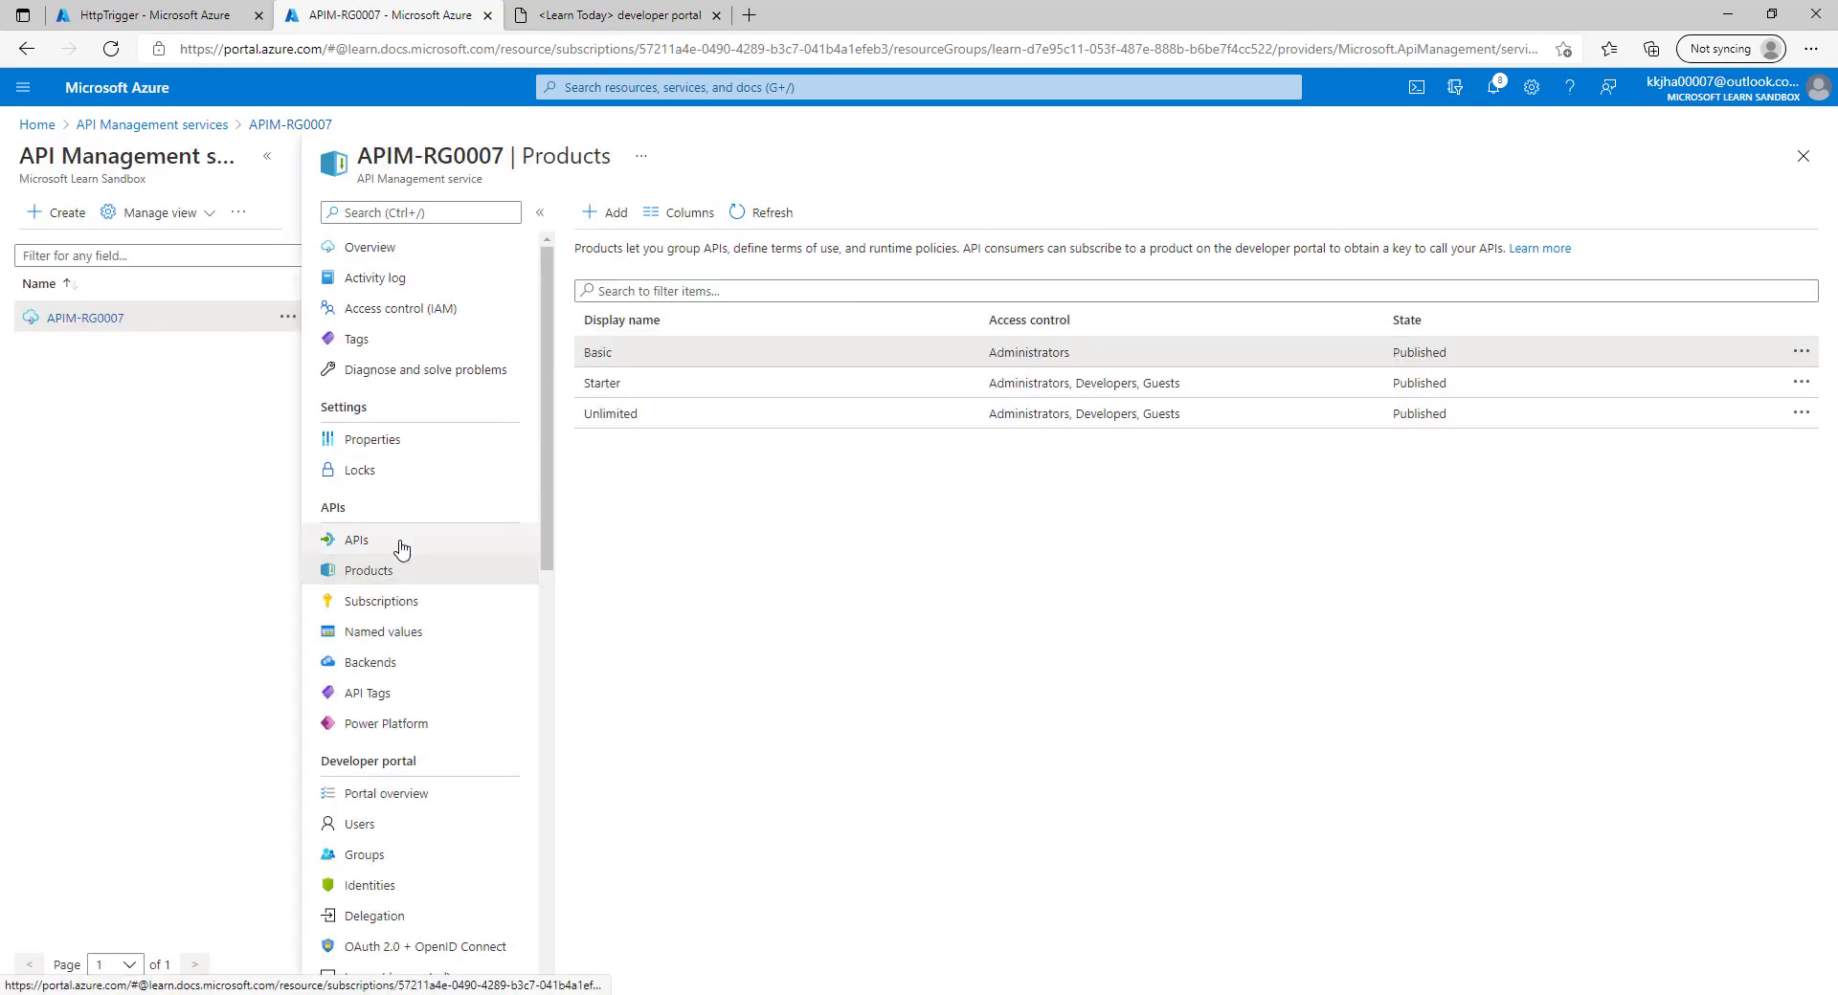
{"action": "left_click", "coordinate": [407, 794]}
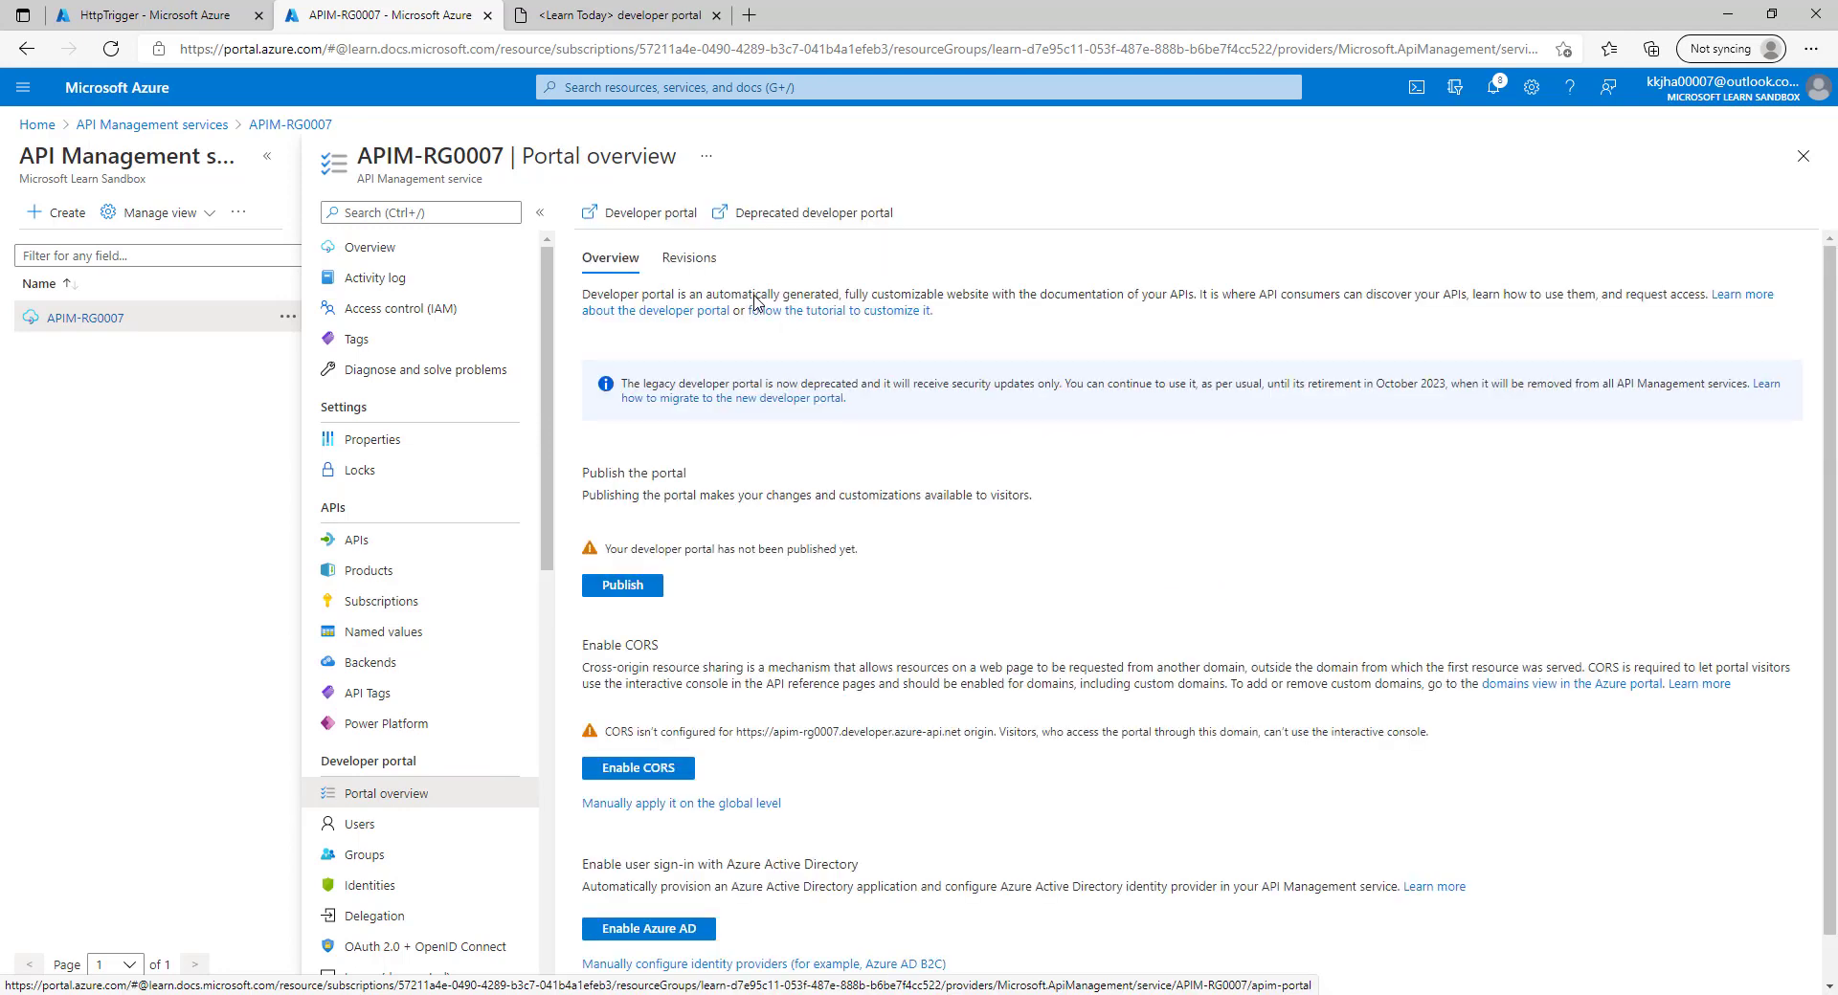
Open the legacy developer portal and go to the Basic > myFUN HttpTrigger test console.
{"action": "left_click", "coordinate": [789, 208]}
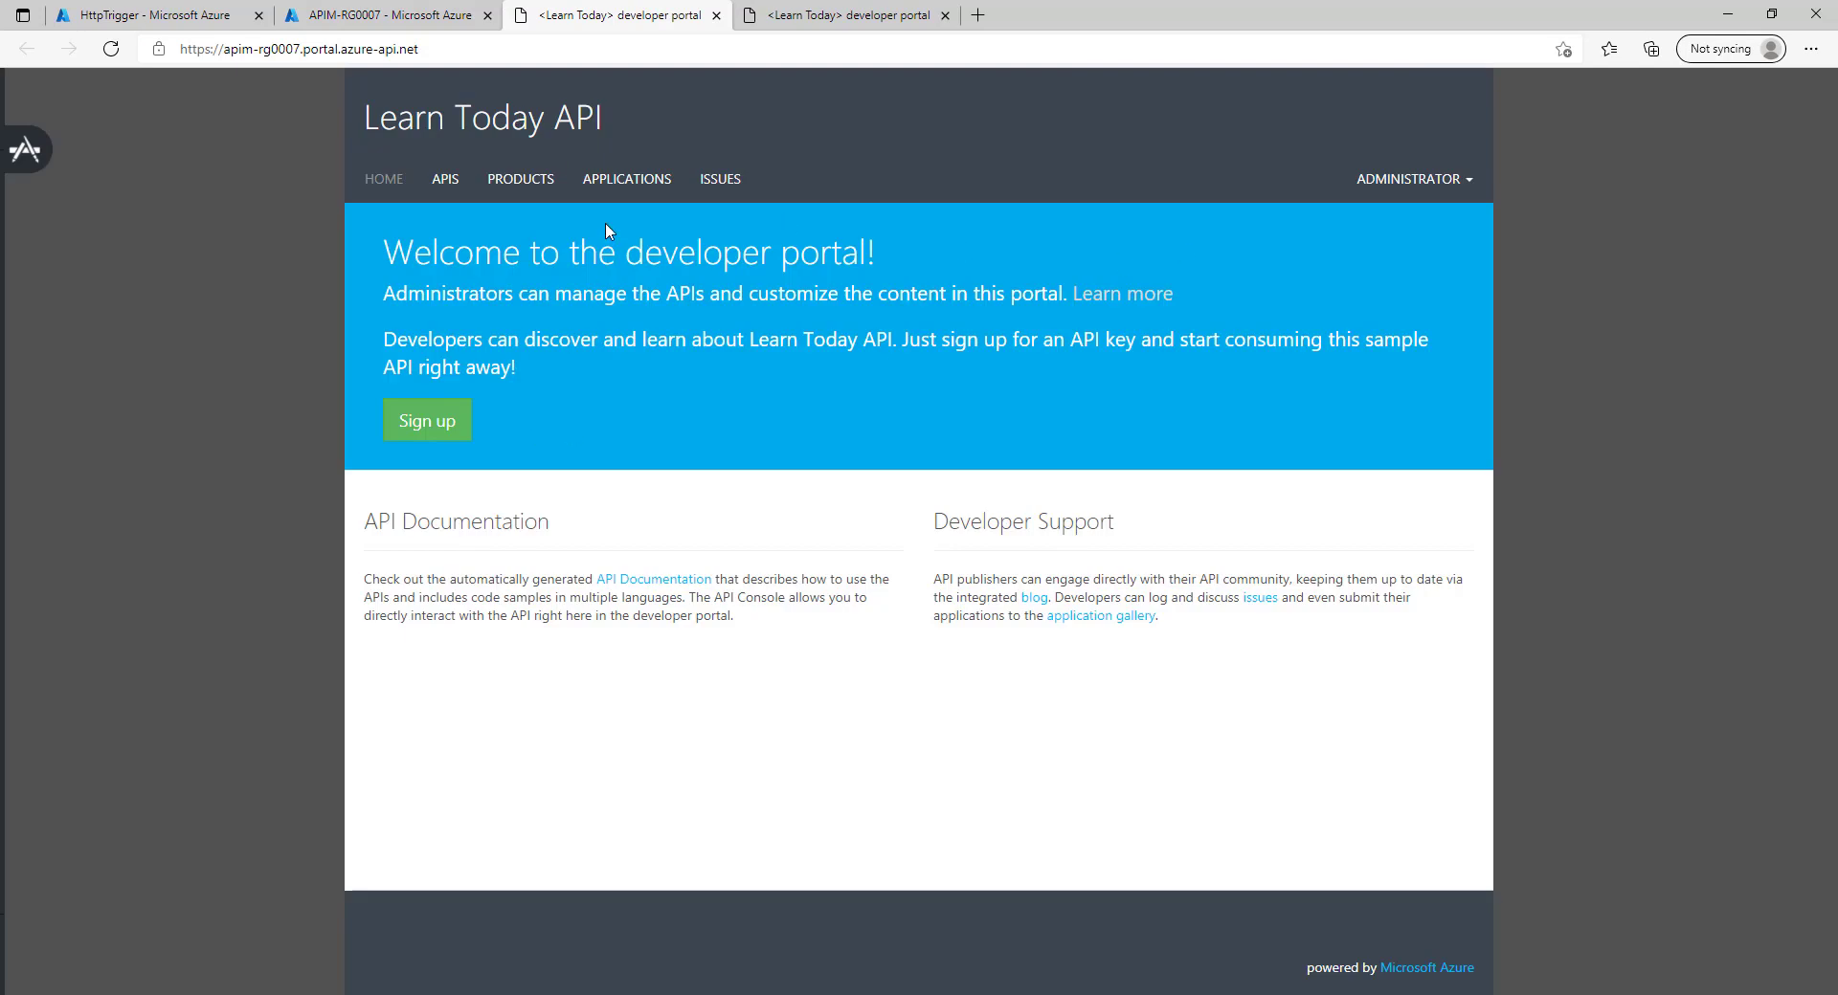
{"action": "left_click", "coordinate": [520, 180]}
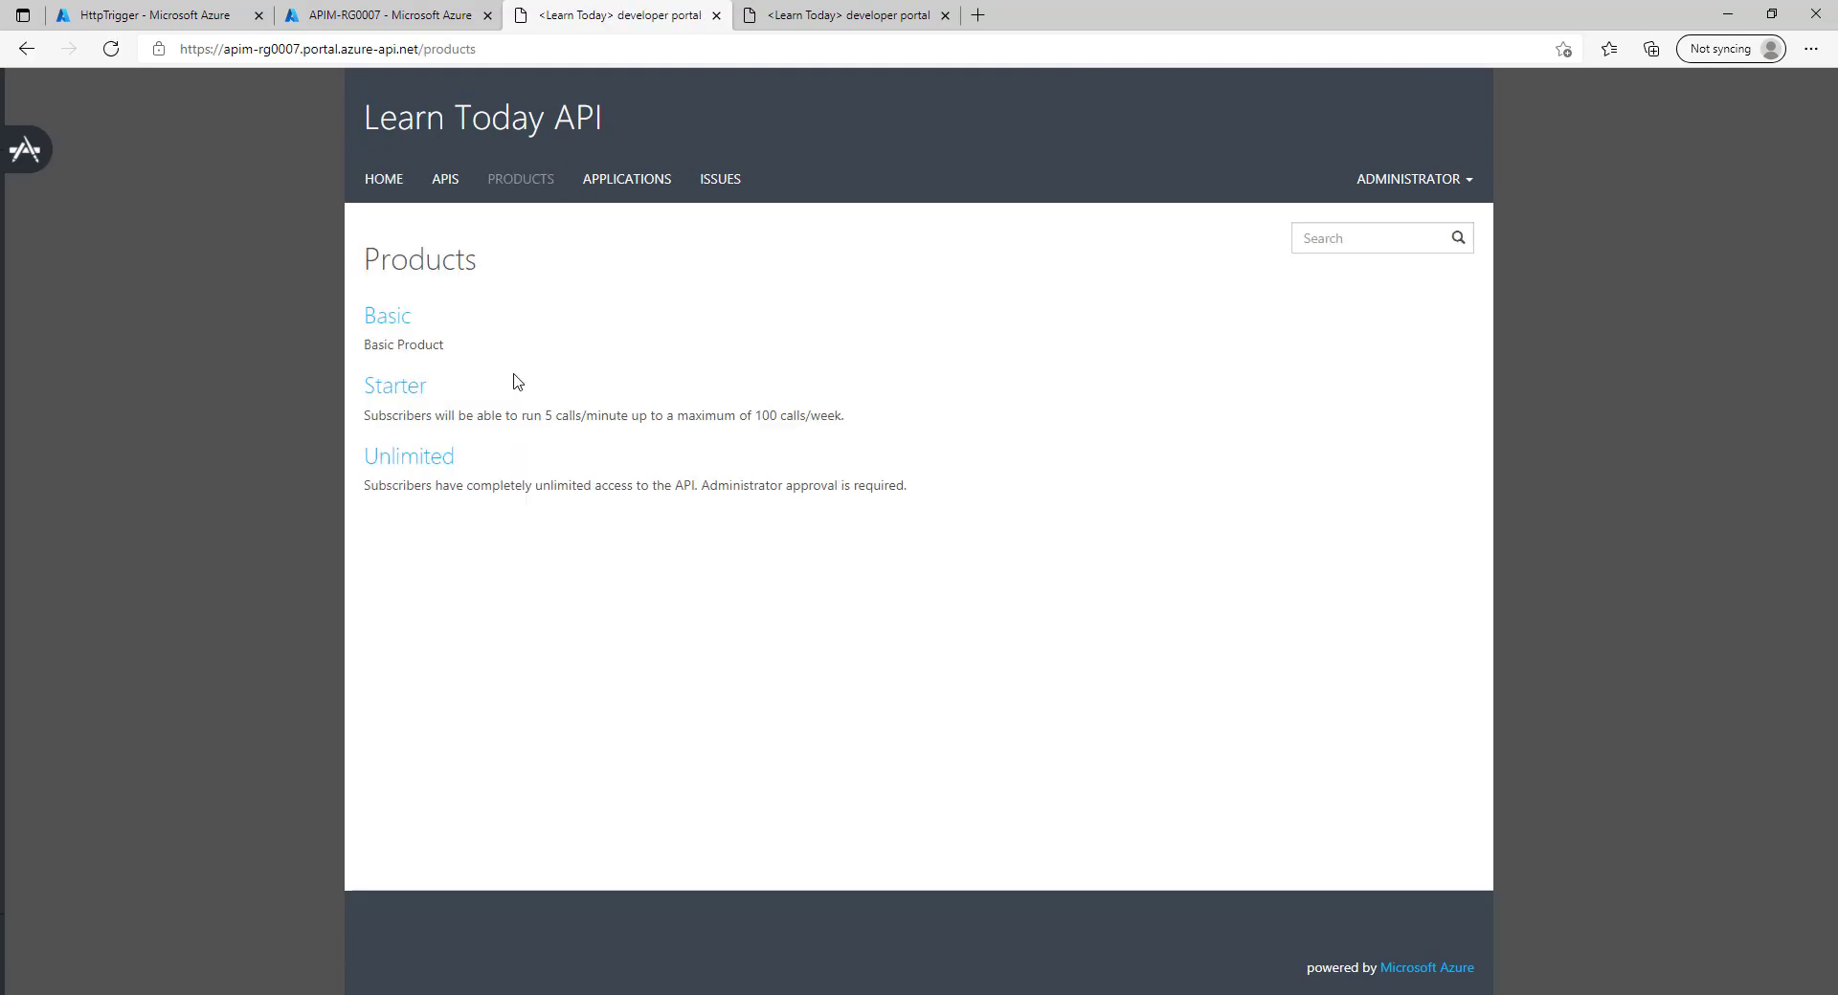
{"action": "left_click", "coordinate": [394, 317]}
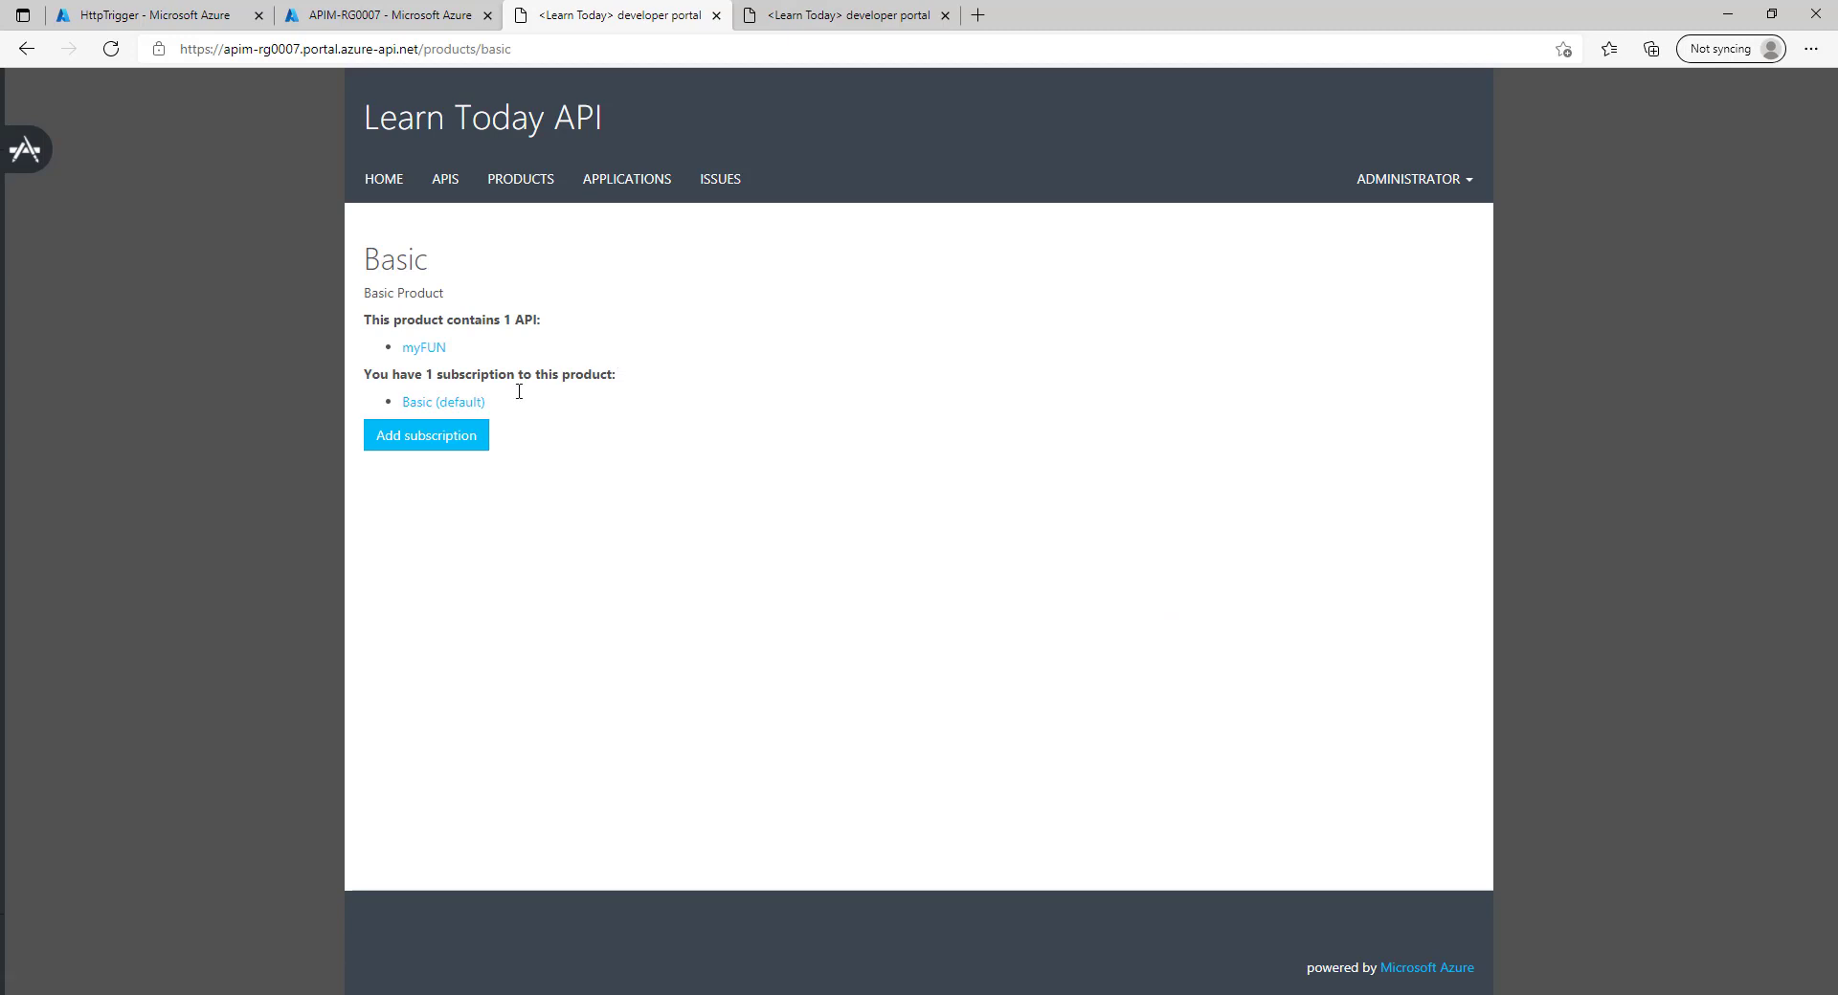
{"action": "left_click", "coordinate": [426, 349]}
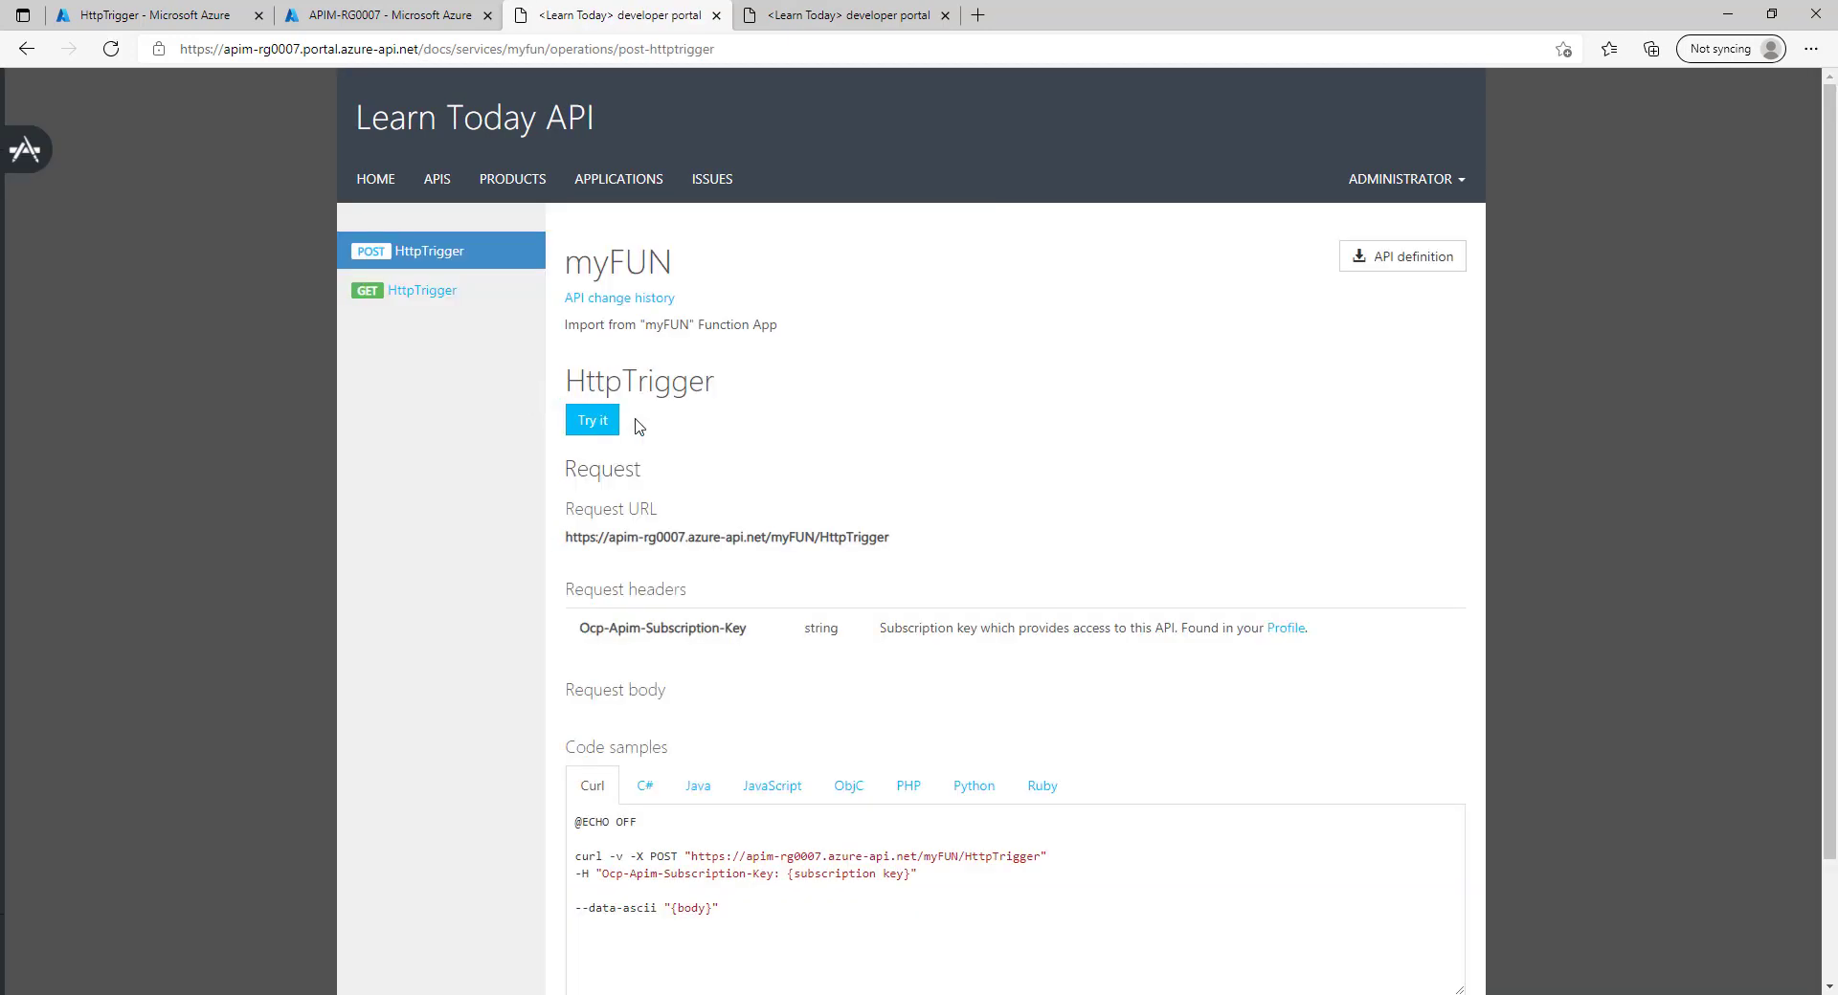
{"action": "left_click", "coordinate": [612, 419]}
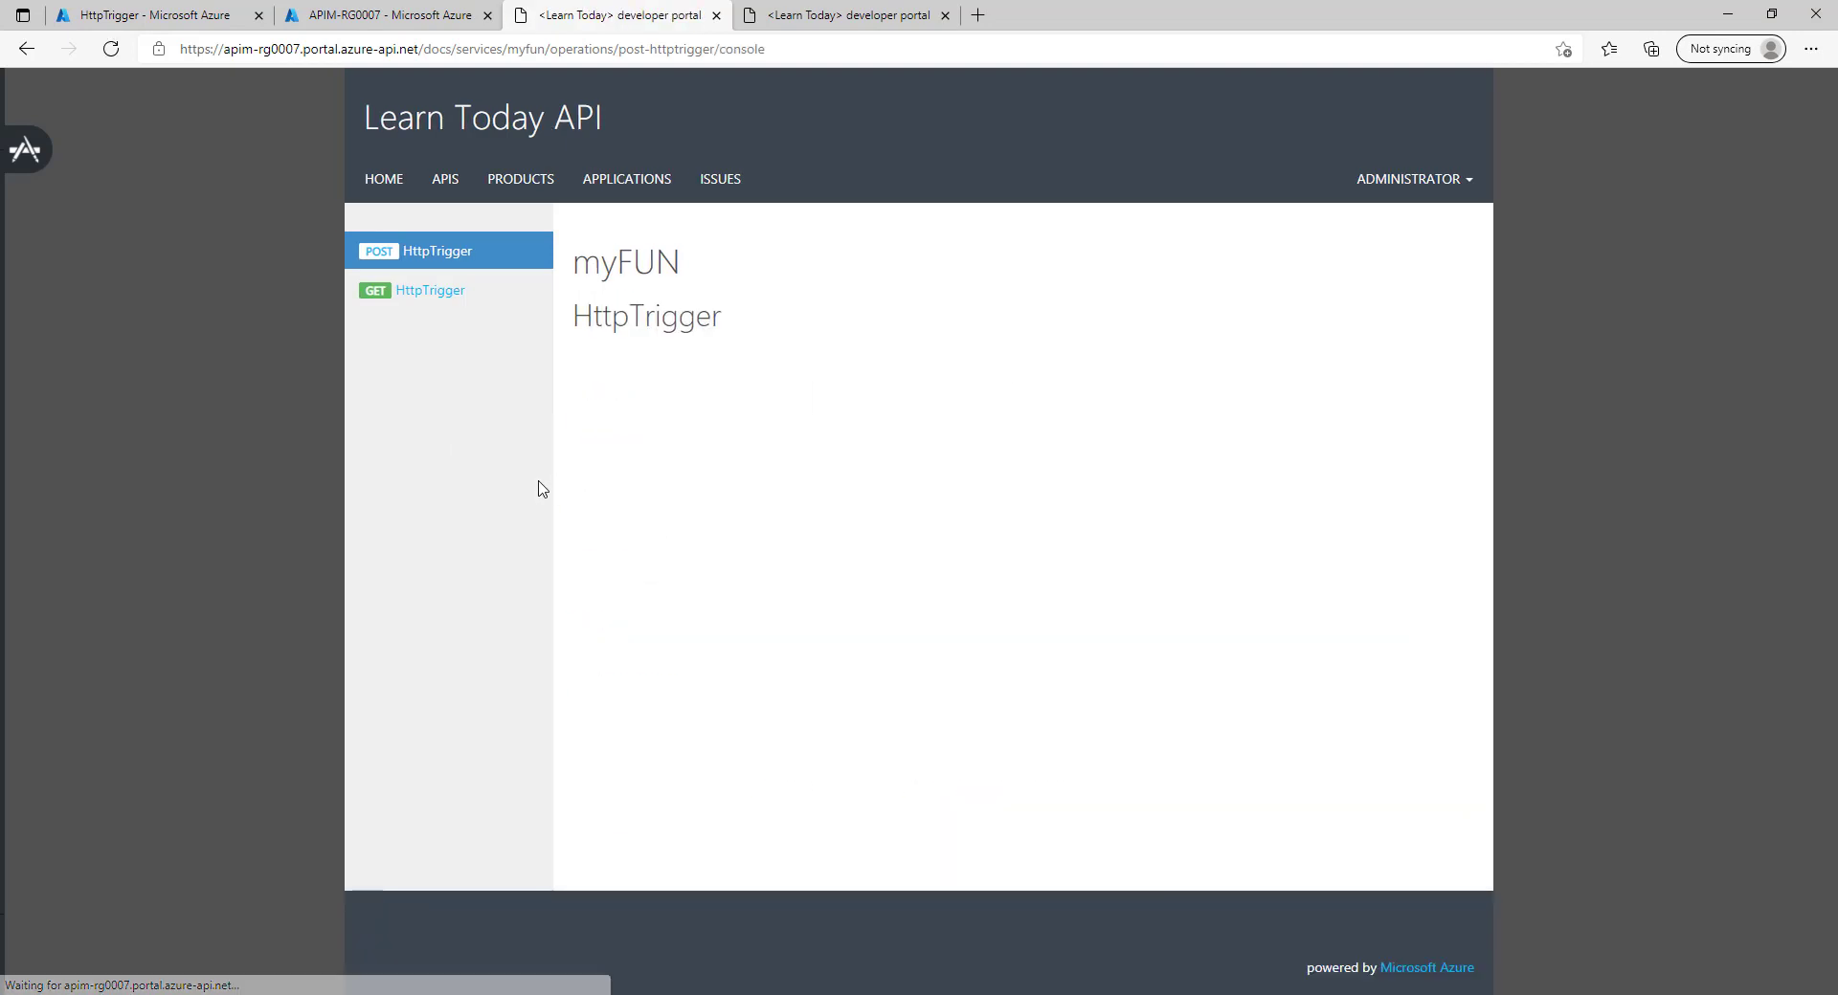
Highlight the Ocp-Apim-Subscription-Key header name, focusing on the word Subscription.
{"action": "scroll", "coordinate": [514, 588], "scroll_direction": "down", "scroll_amount": 5}
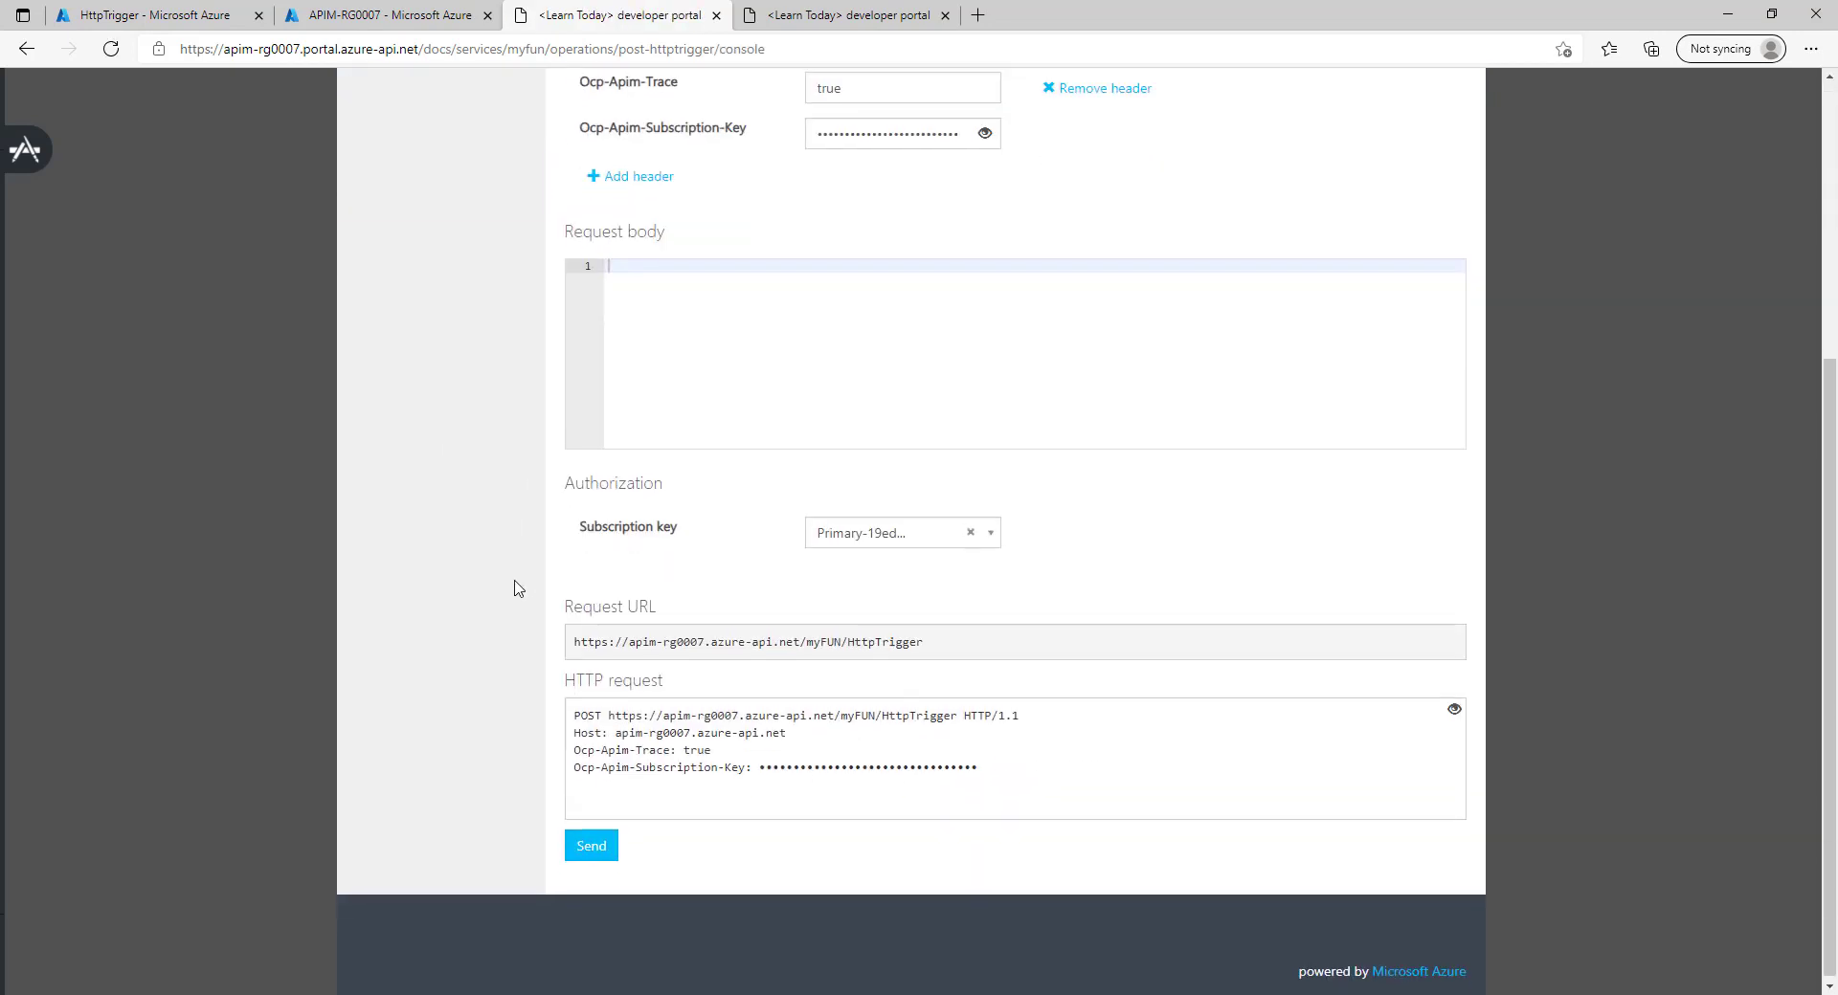
{"action": "scroll", "coordinate": [514, 587], "scroll_direction": "up", "scroll_amount": 5}
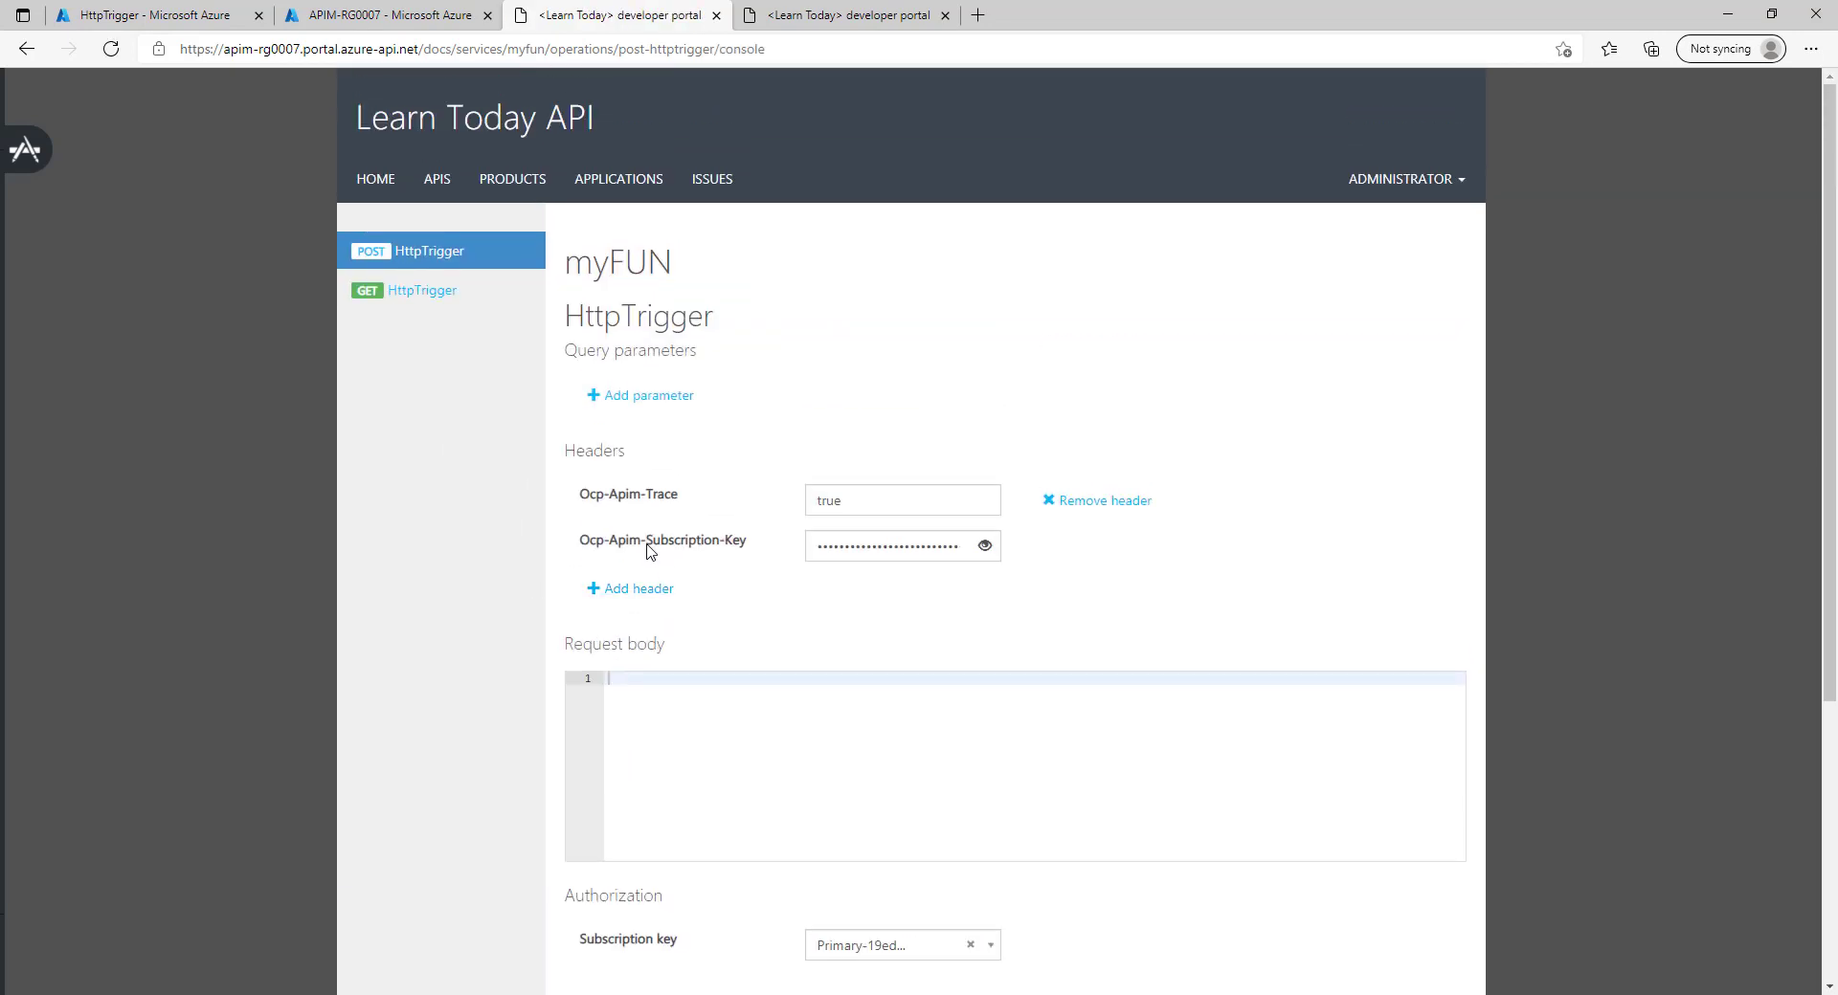
{"action": "left_click_drag", "start_coordinate": [648, 546], "coordinate": [728, 540]}
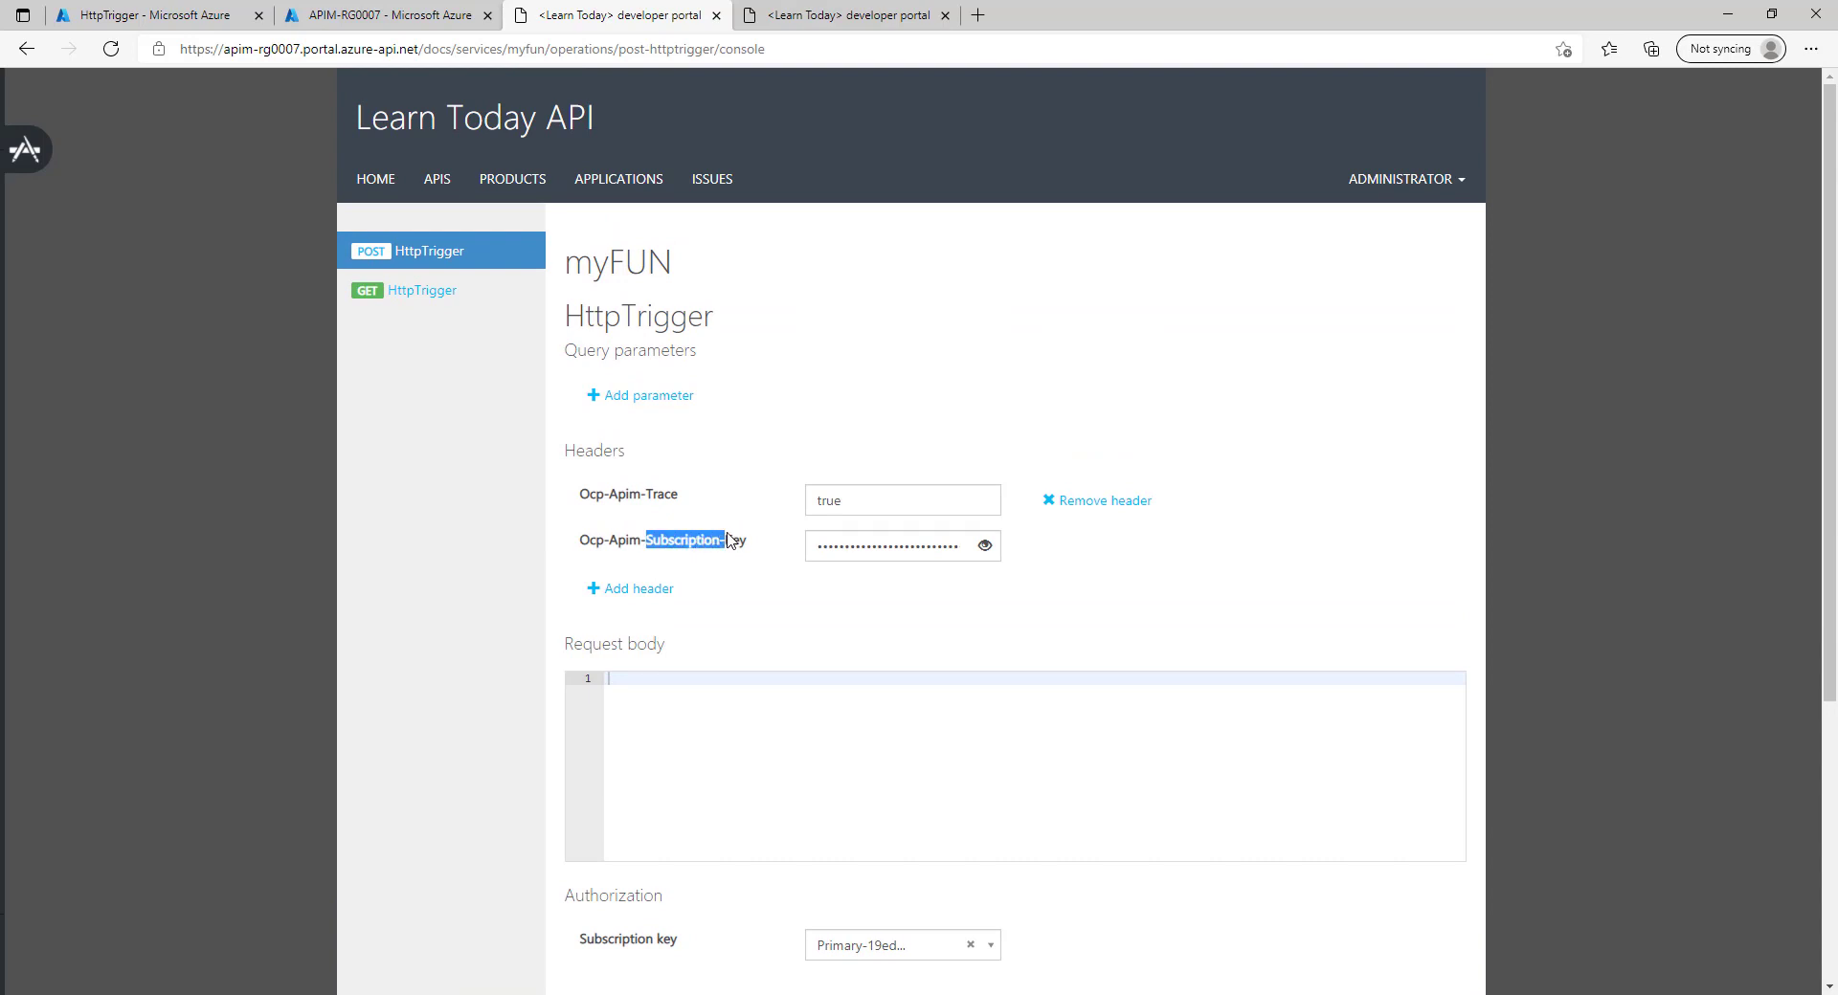
{"action": "left_click", "coordinate": [661, 542]}
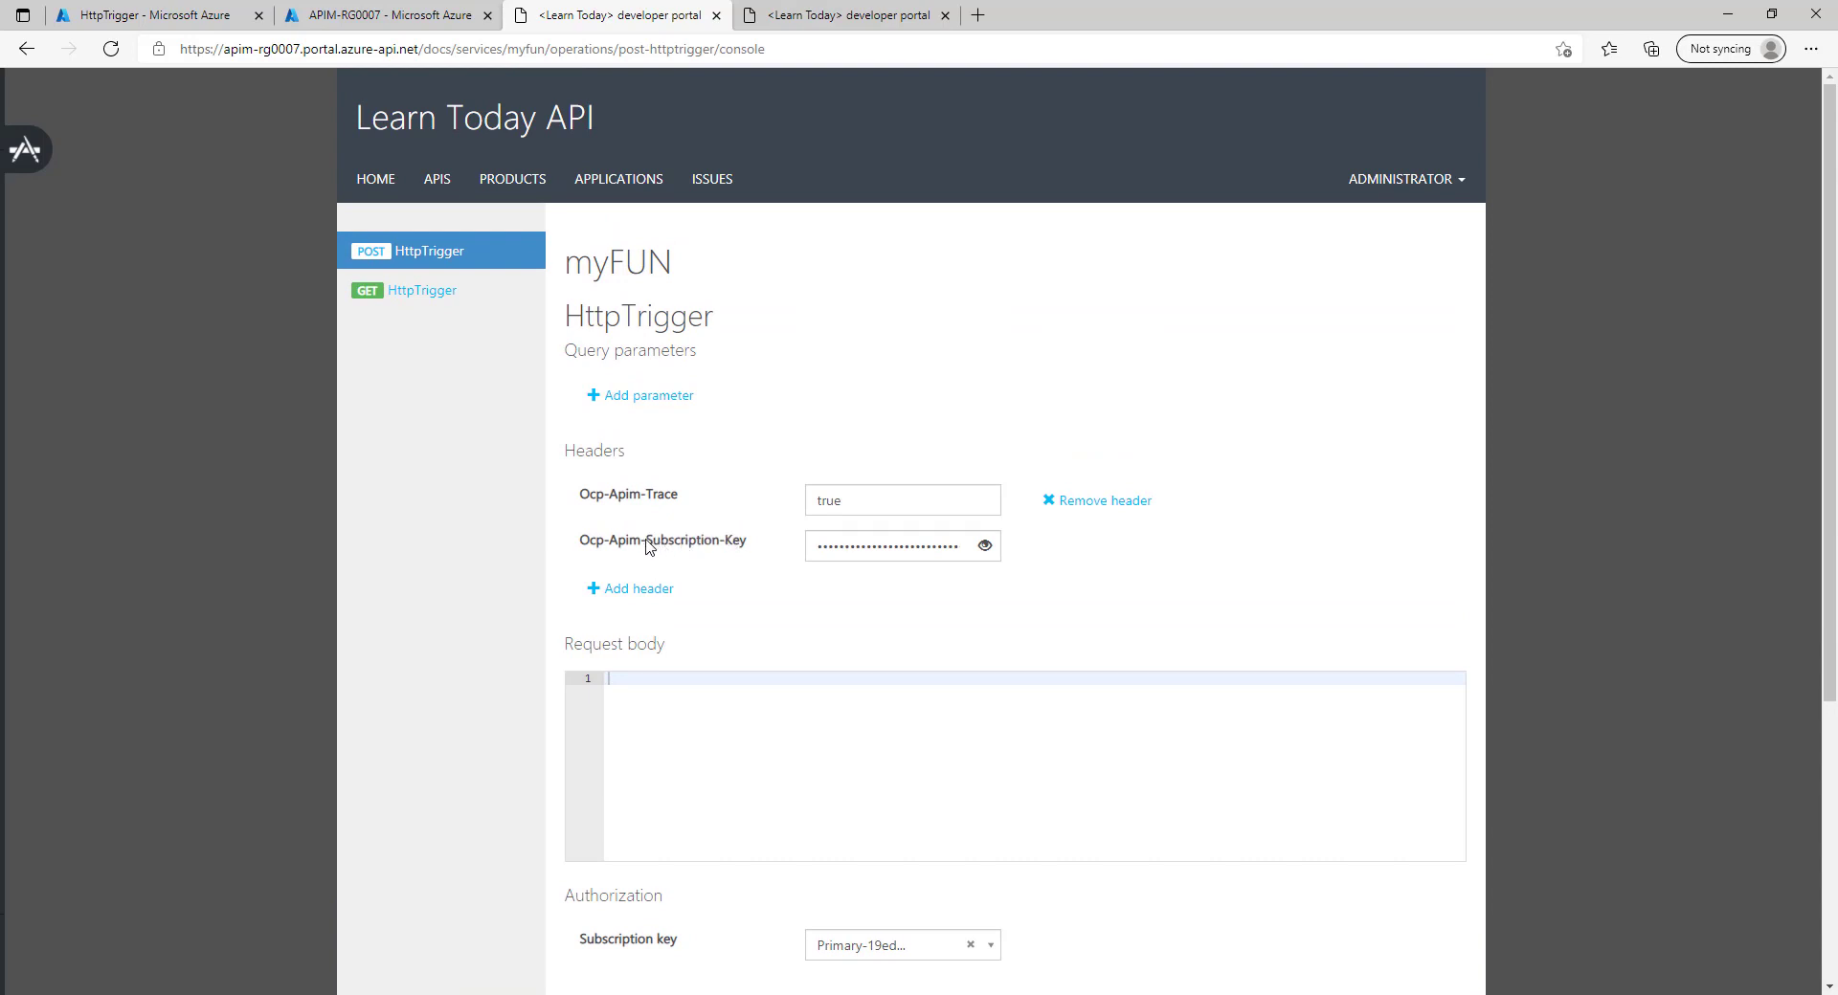
{"action": "left_click_drag", "start_coordinate": [649, 545], "coordinate": [711, 543]}
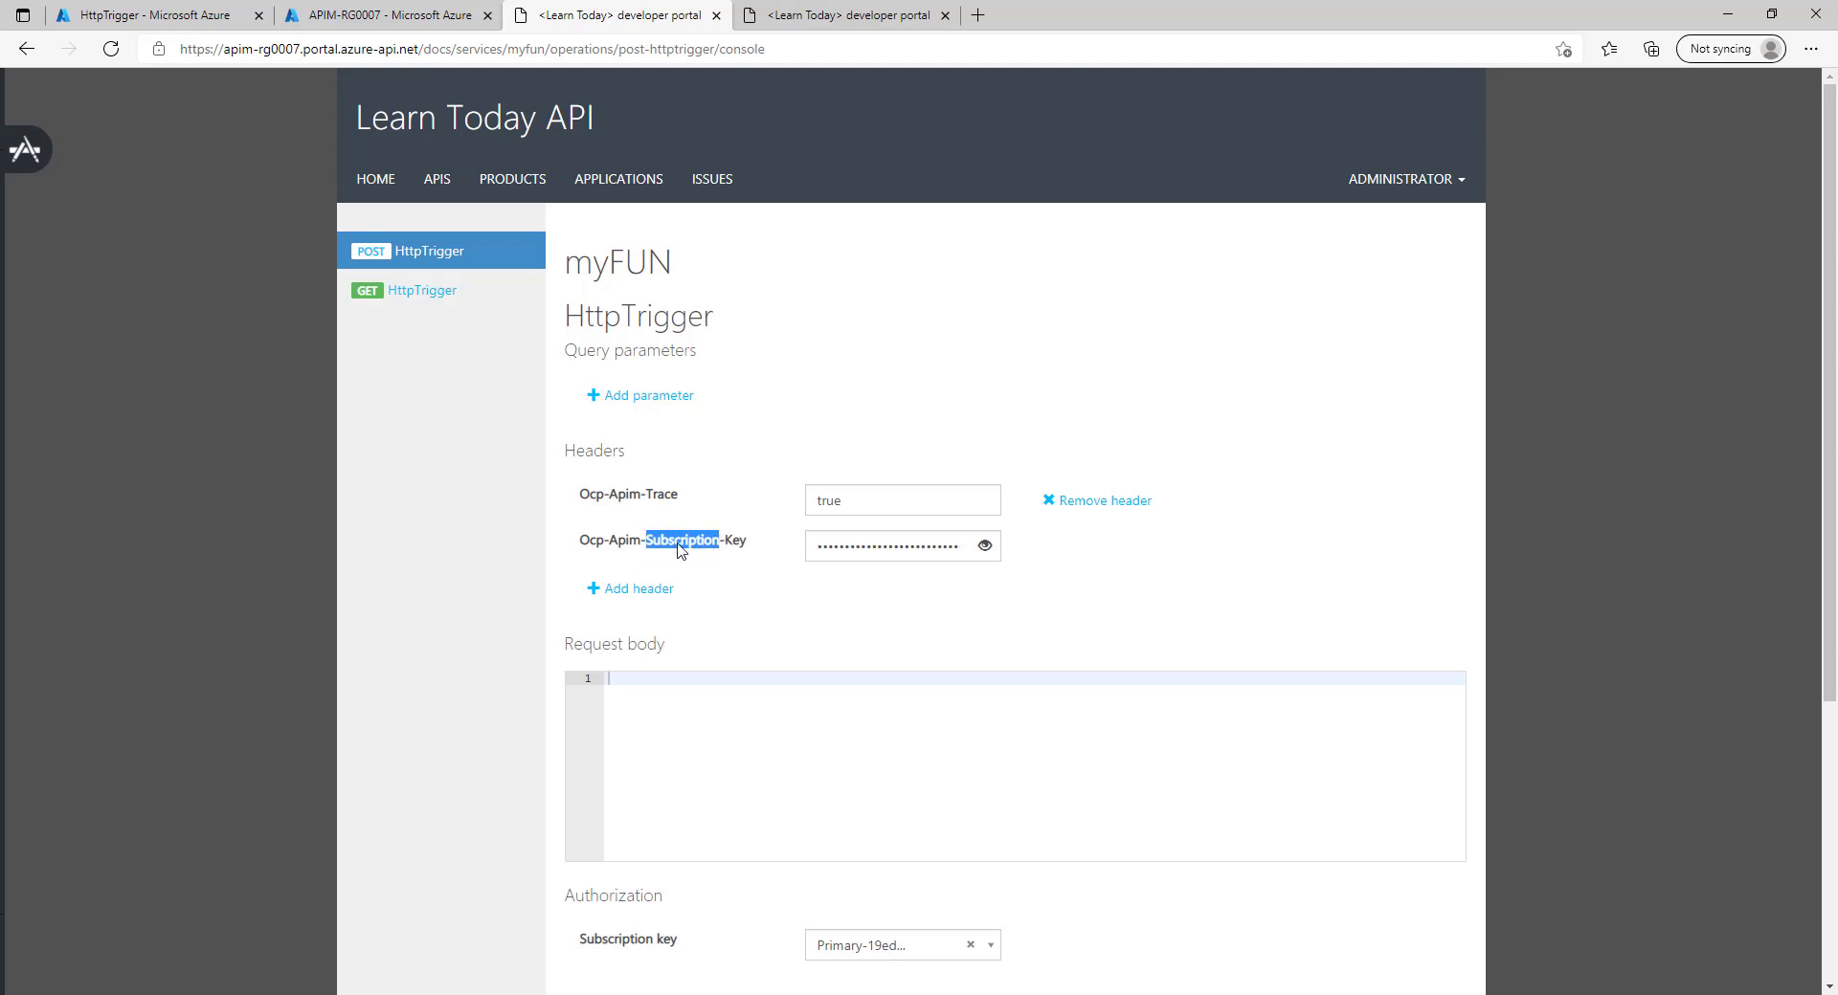
{"action": "left_click", "coordinate": [619, 555]}
{"action": "left_click_drag", "start_coordinate": [582, 546], "coordinate": [743, 546]}
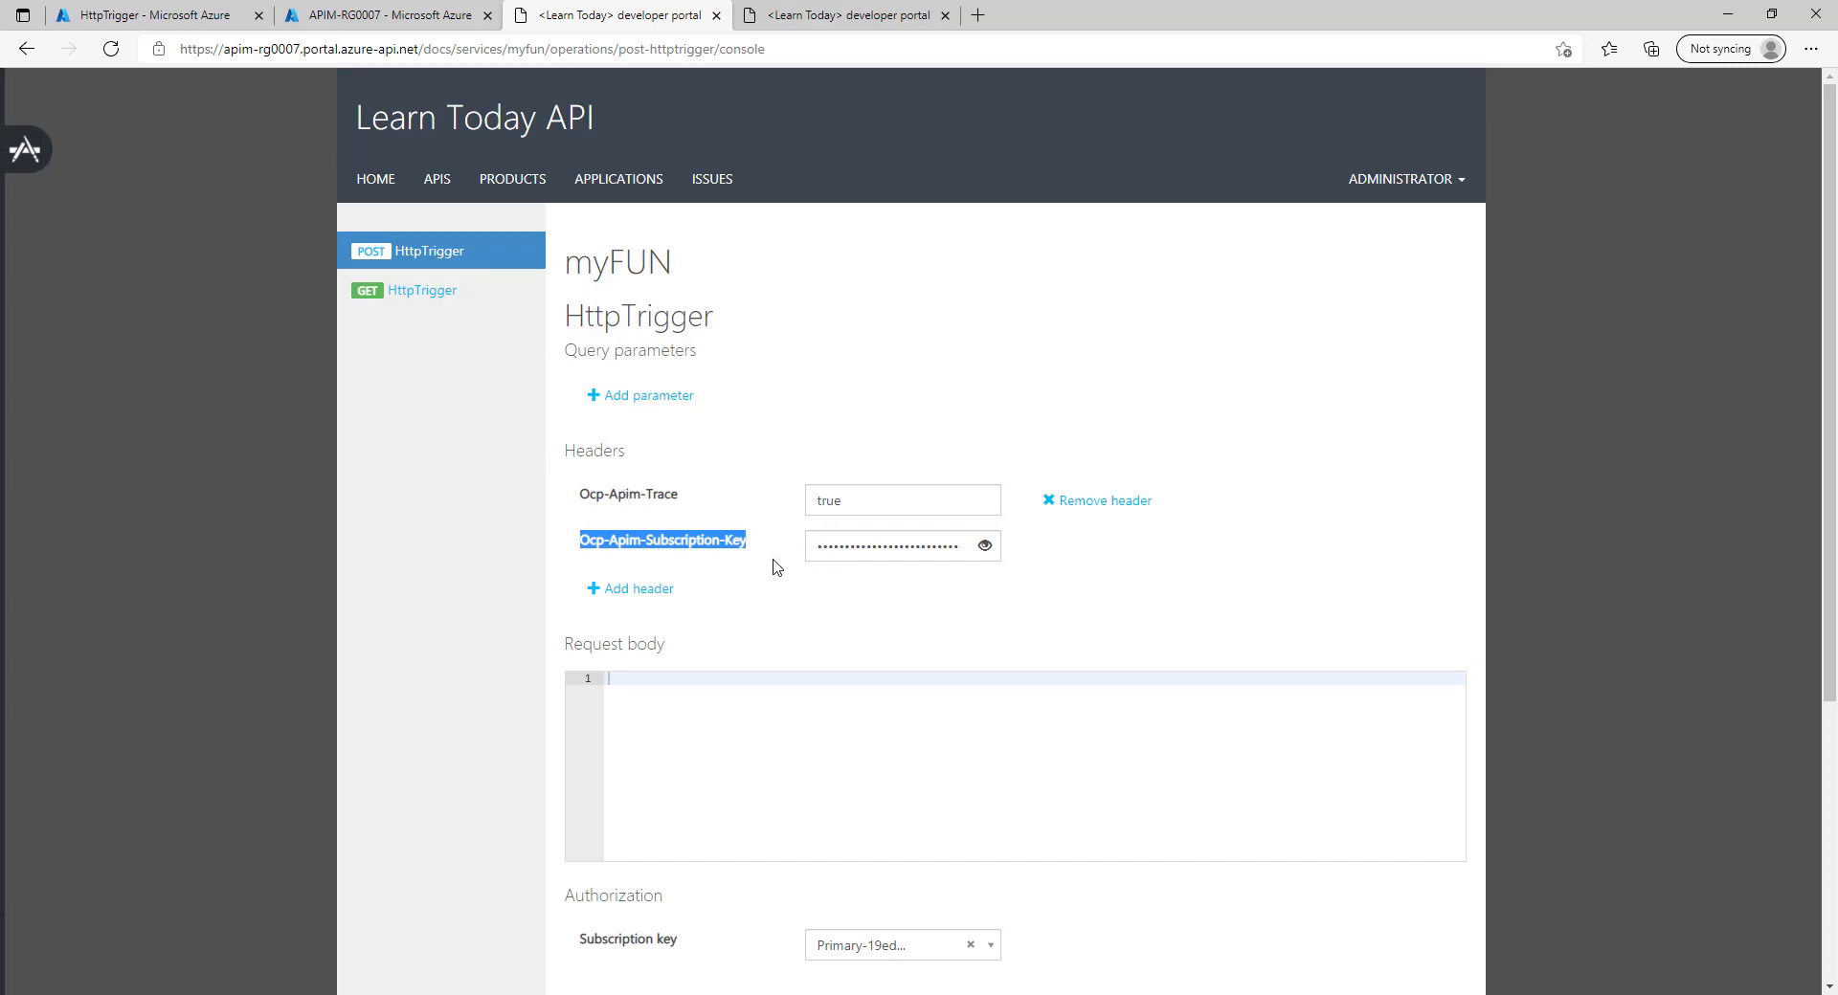
{"action": "double_click", "coordinate": [693, 546]}
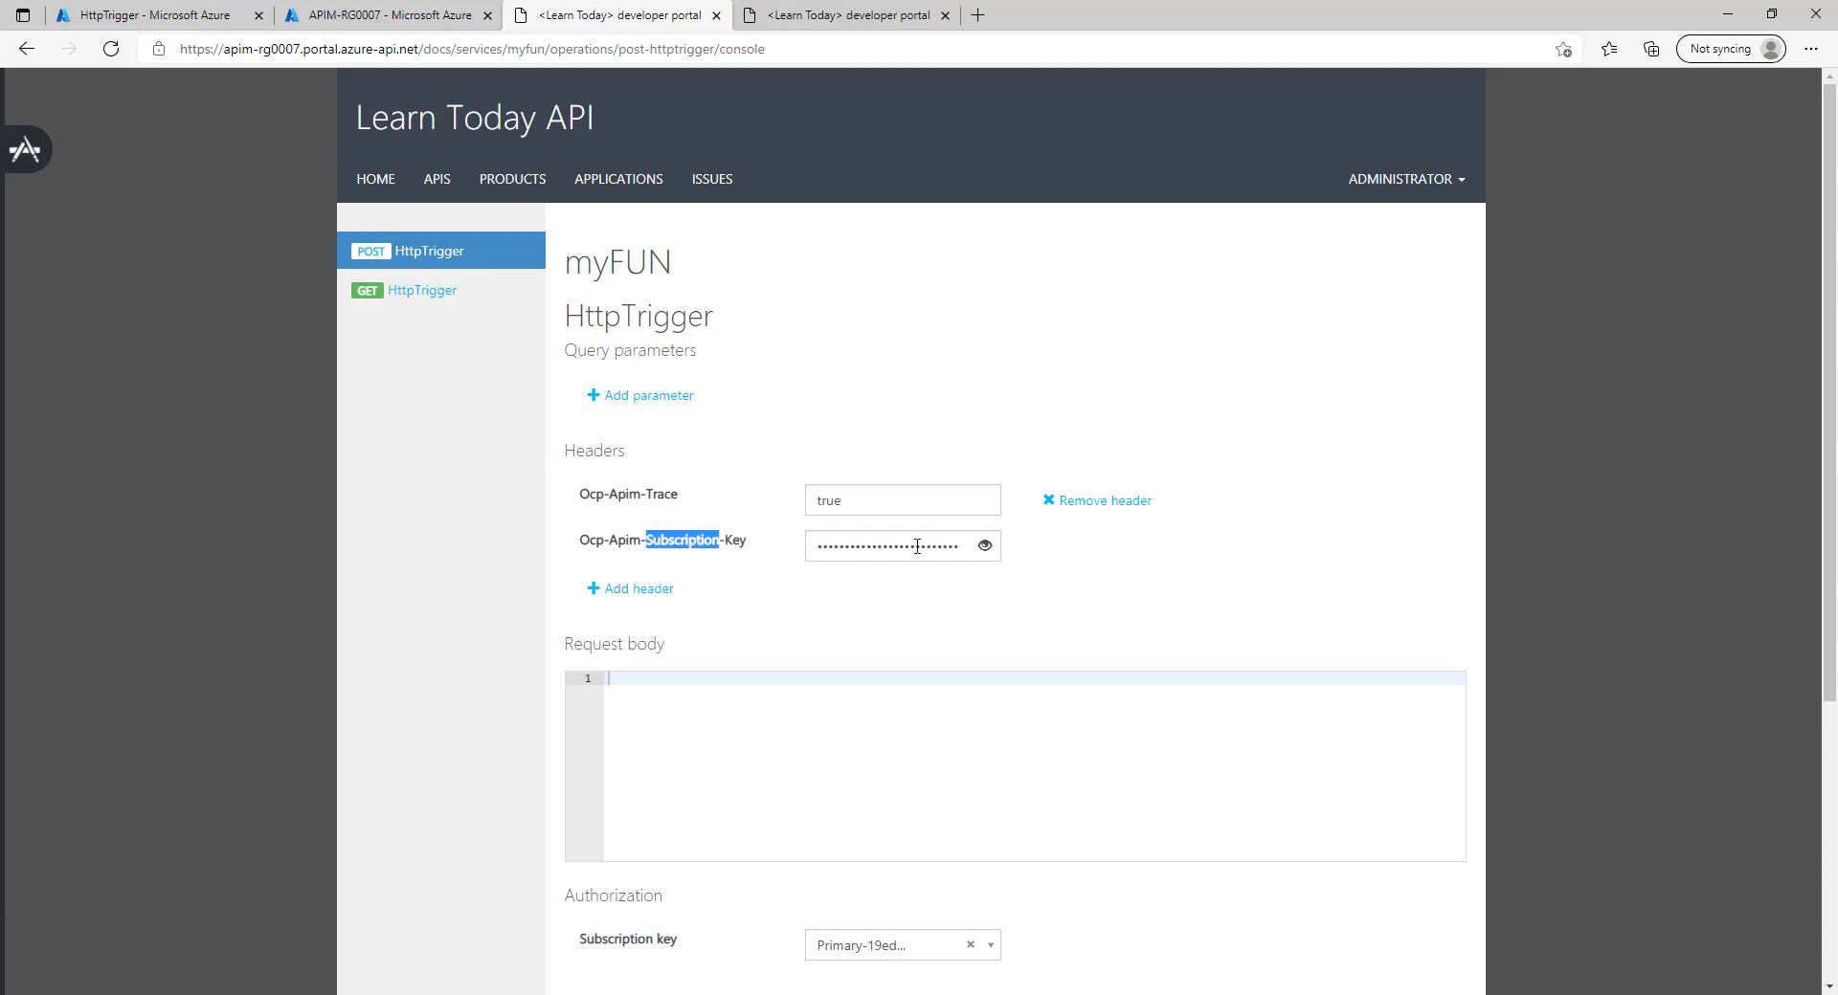
{"action": "scroll", "coordinate": [908, 398], "scroll_direction": "down", "scroll_amount": 5}
{"action": "scroll", "coordinate": [976, 307], "scroll_direction": "up", "scroll_amount": 5}
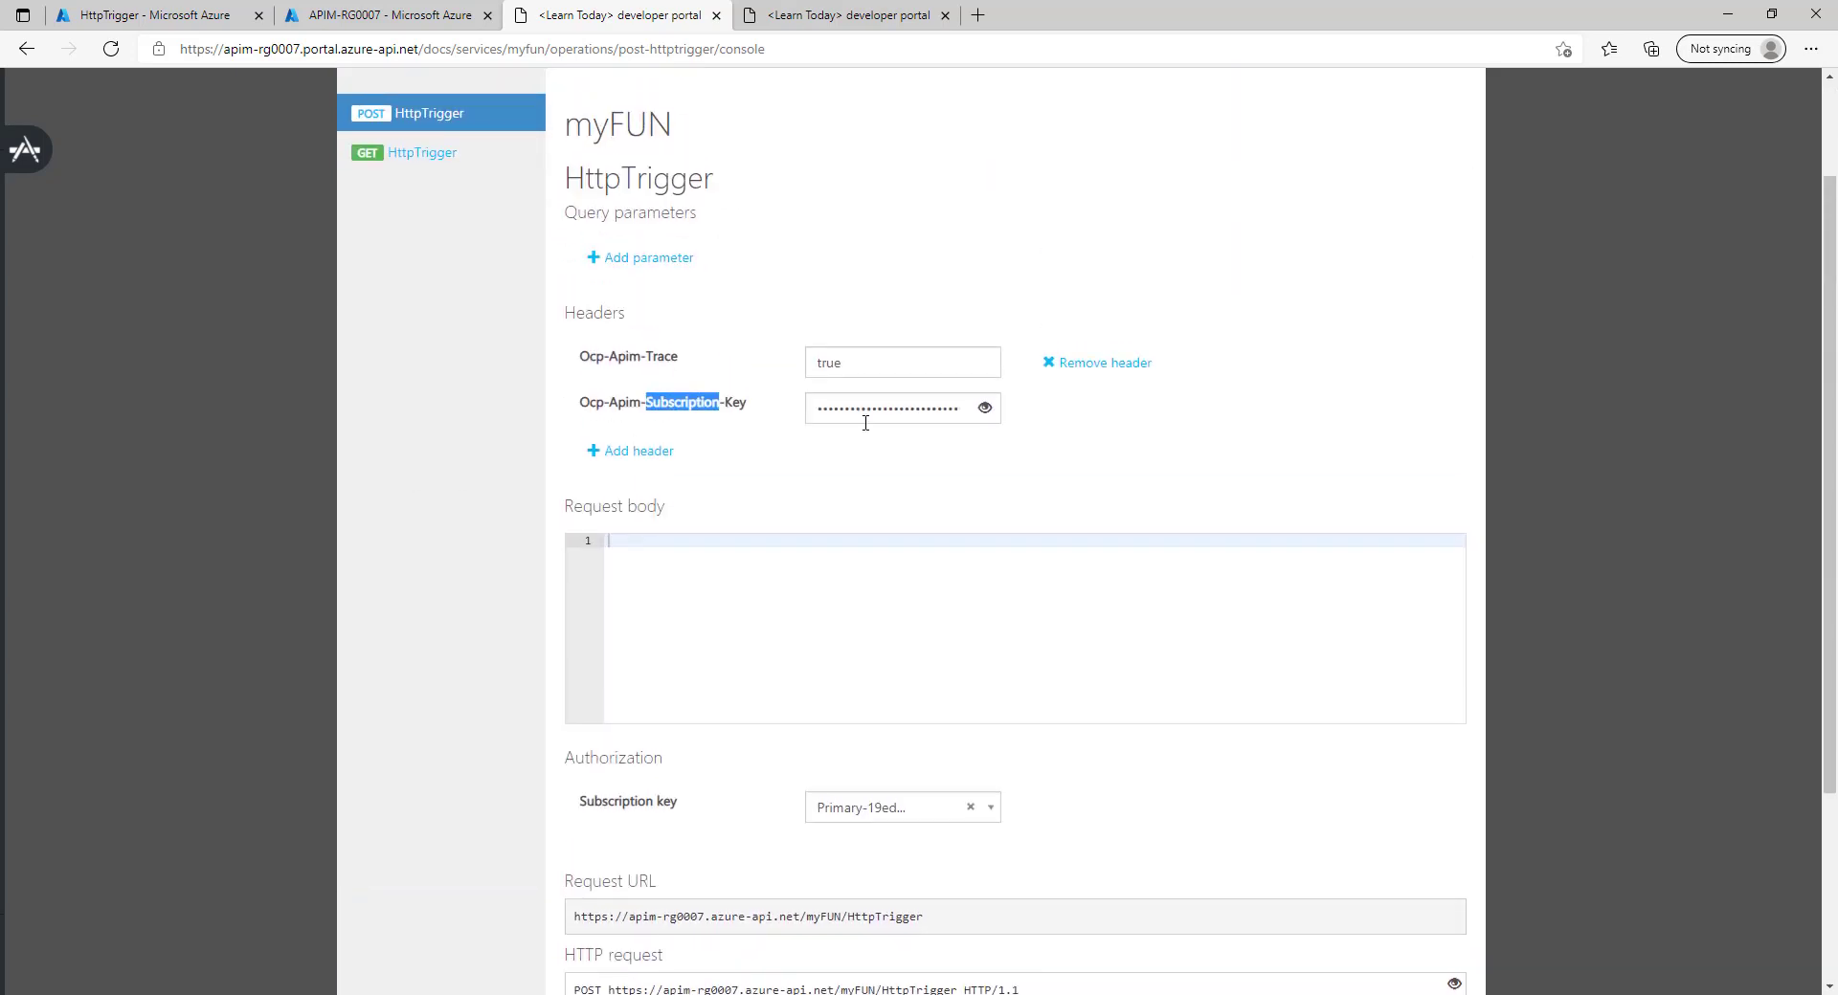
{"action": "scroll", "coordinate": [866, 436], "scroll_direction": "down", "scroll_amount": 5}
Send the test request, select the 200 OK response, and switch back to APIM-RG0007.
{"action": "left_click", "coordinate": [593, 844]}
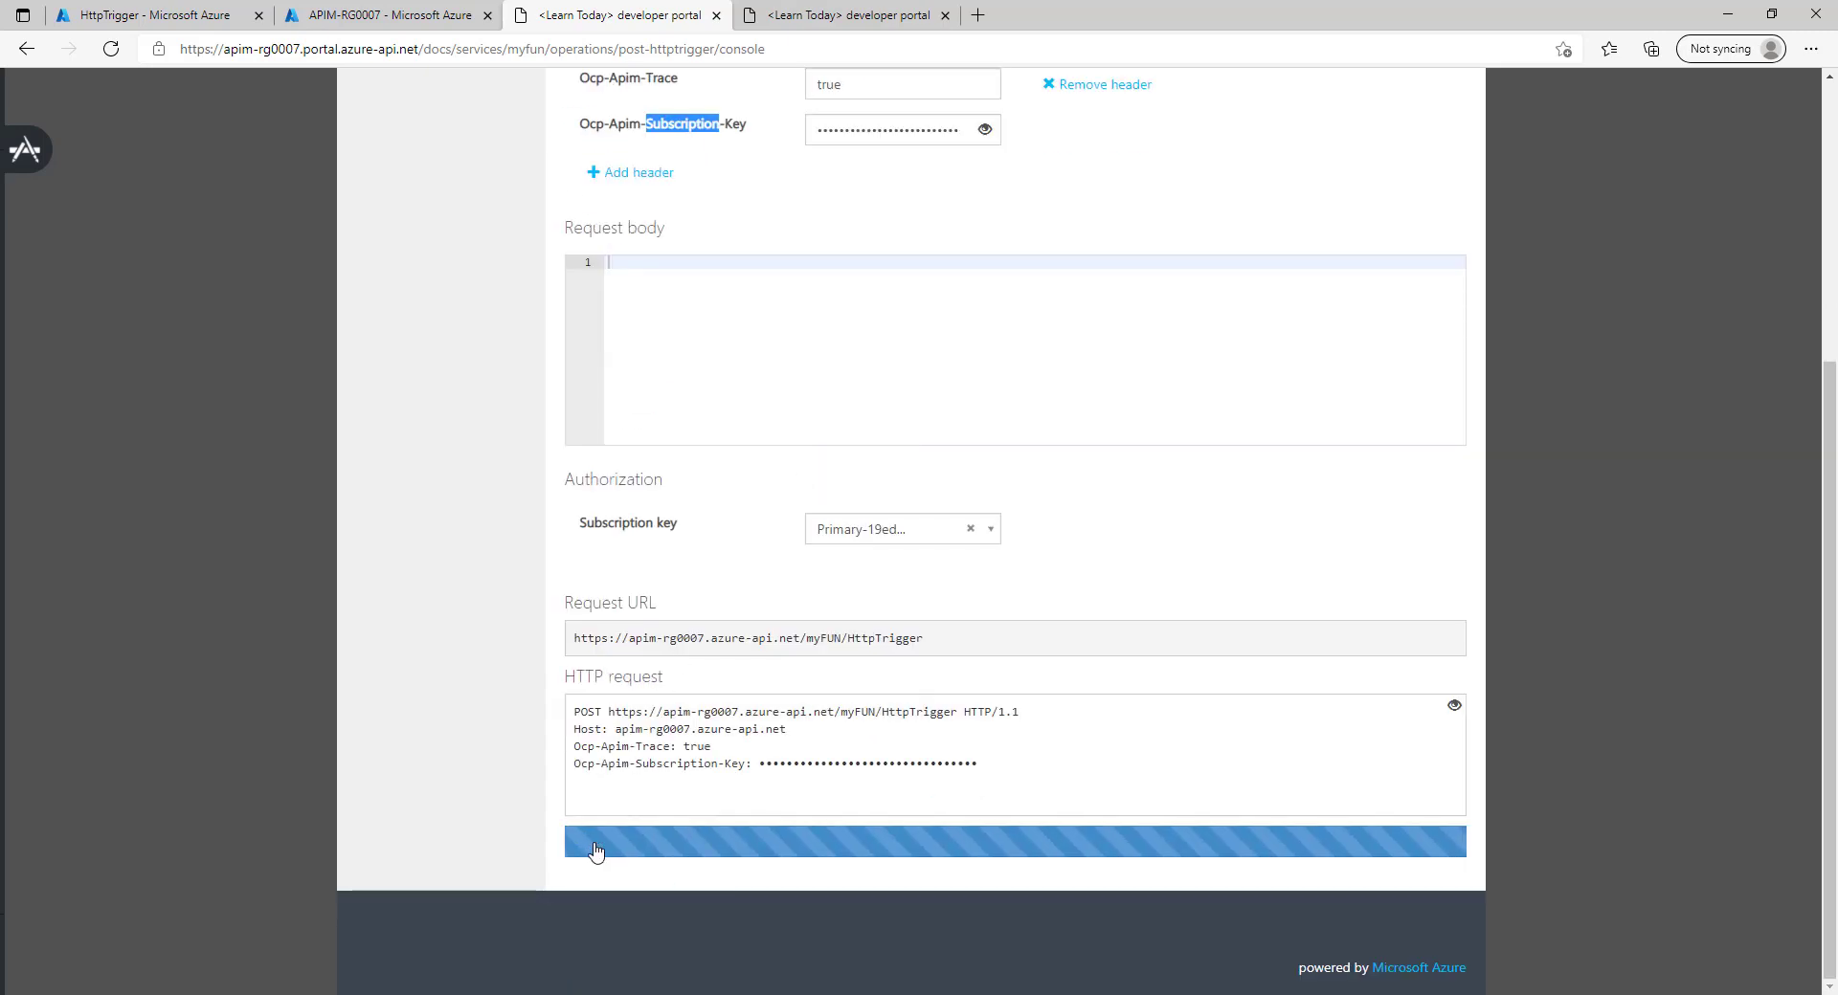
{"action": "scroll", "coordinate": [587, 914], "scroll_direction": "down", "scroll_amount": 2}
{"action": "scroll", "coordinate": [590, 923], "scroll_direction": "down", "scroll_amount": 3}
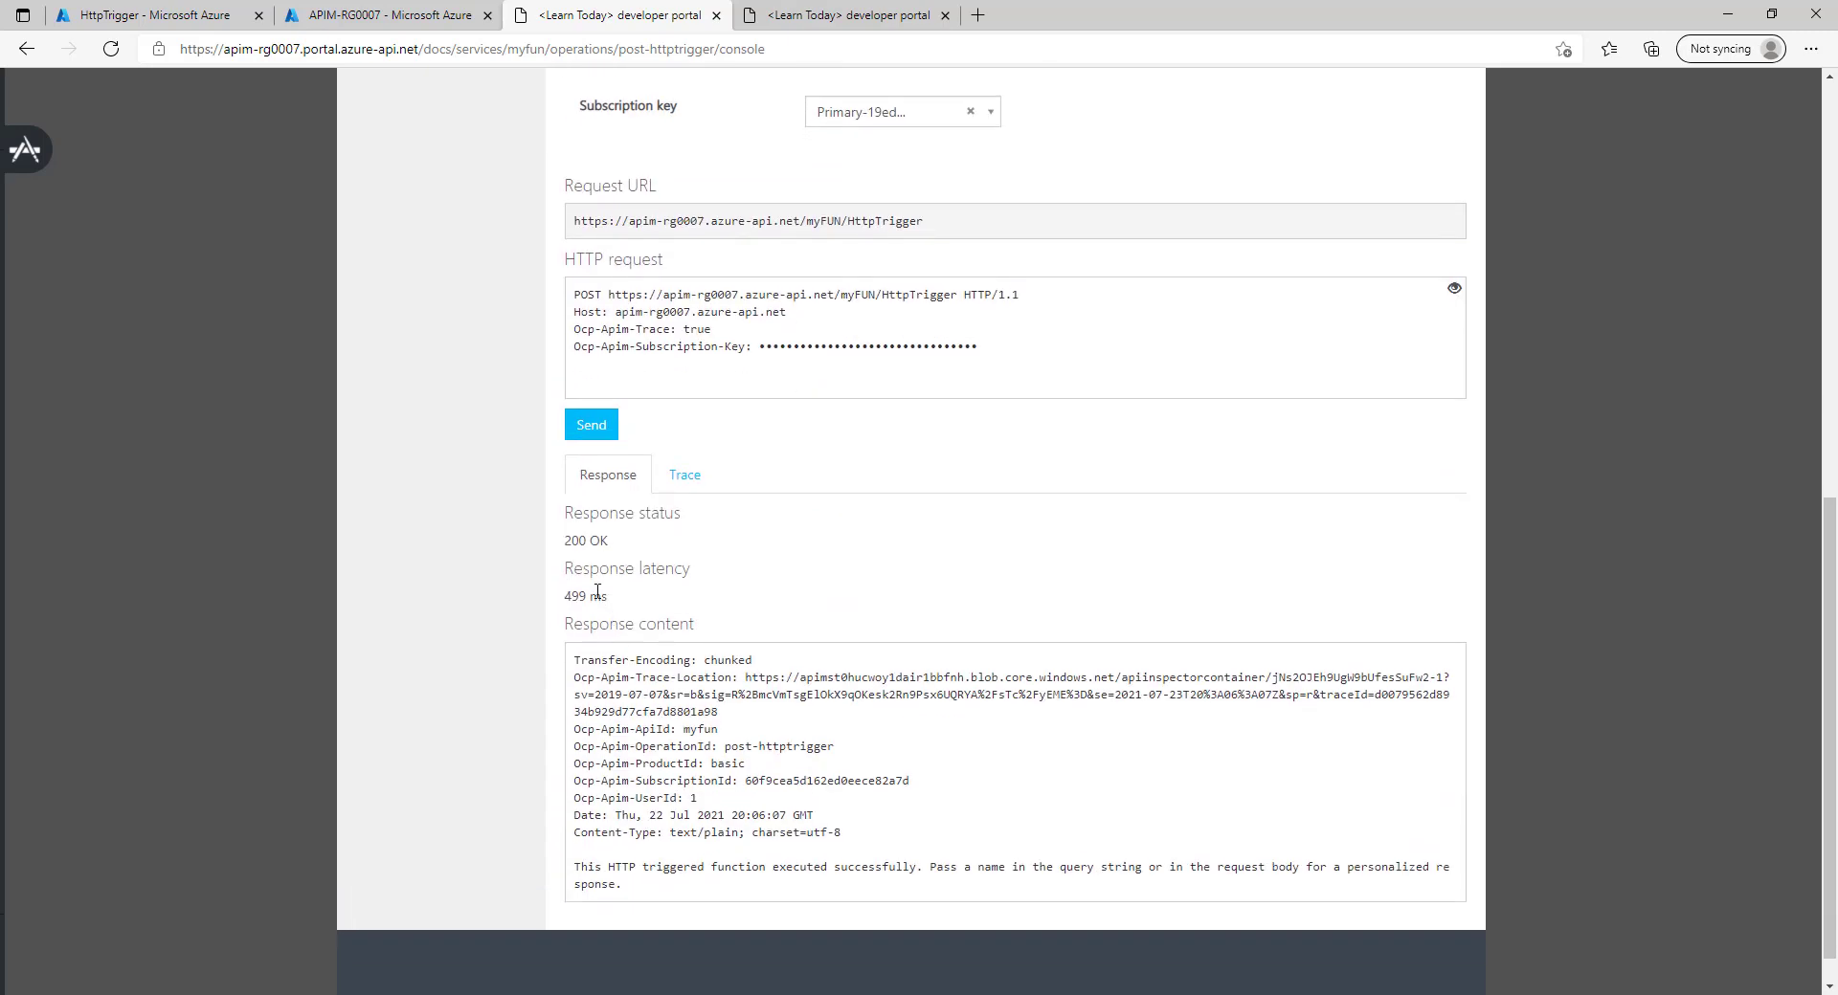
{"action": "left_click_drag", "start_coordinate": [613, 523], "coordinate": [425, 213]}
{"action": "left_click", "coordinate": [382, 14]}
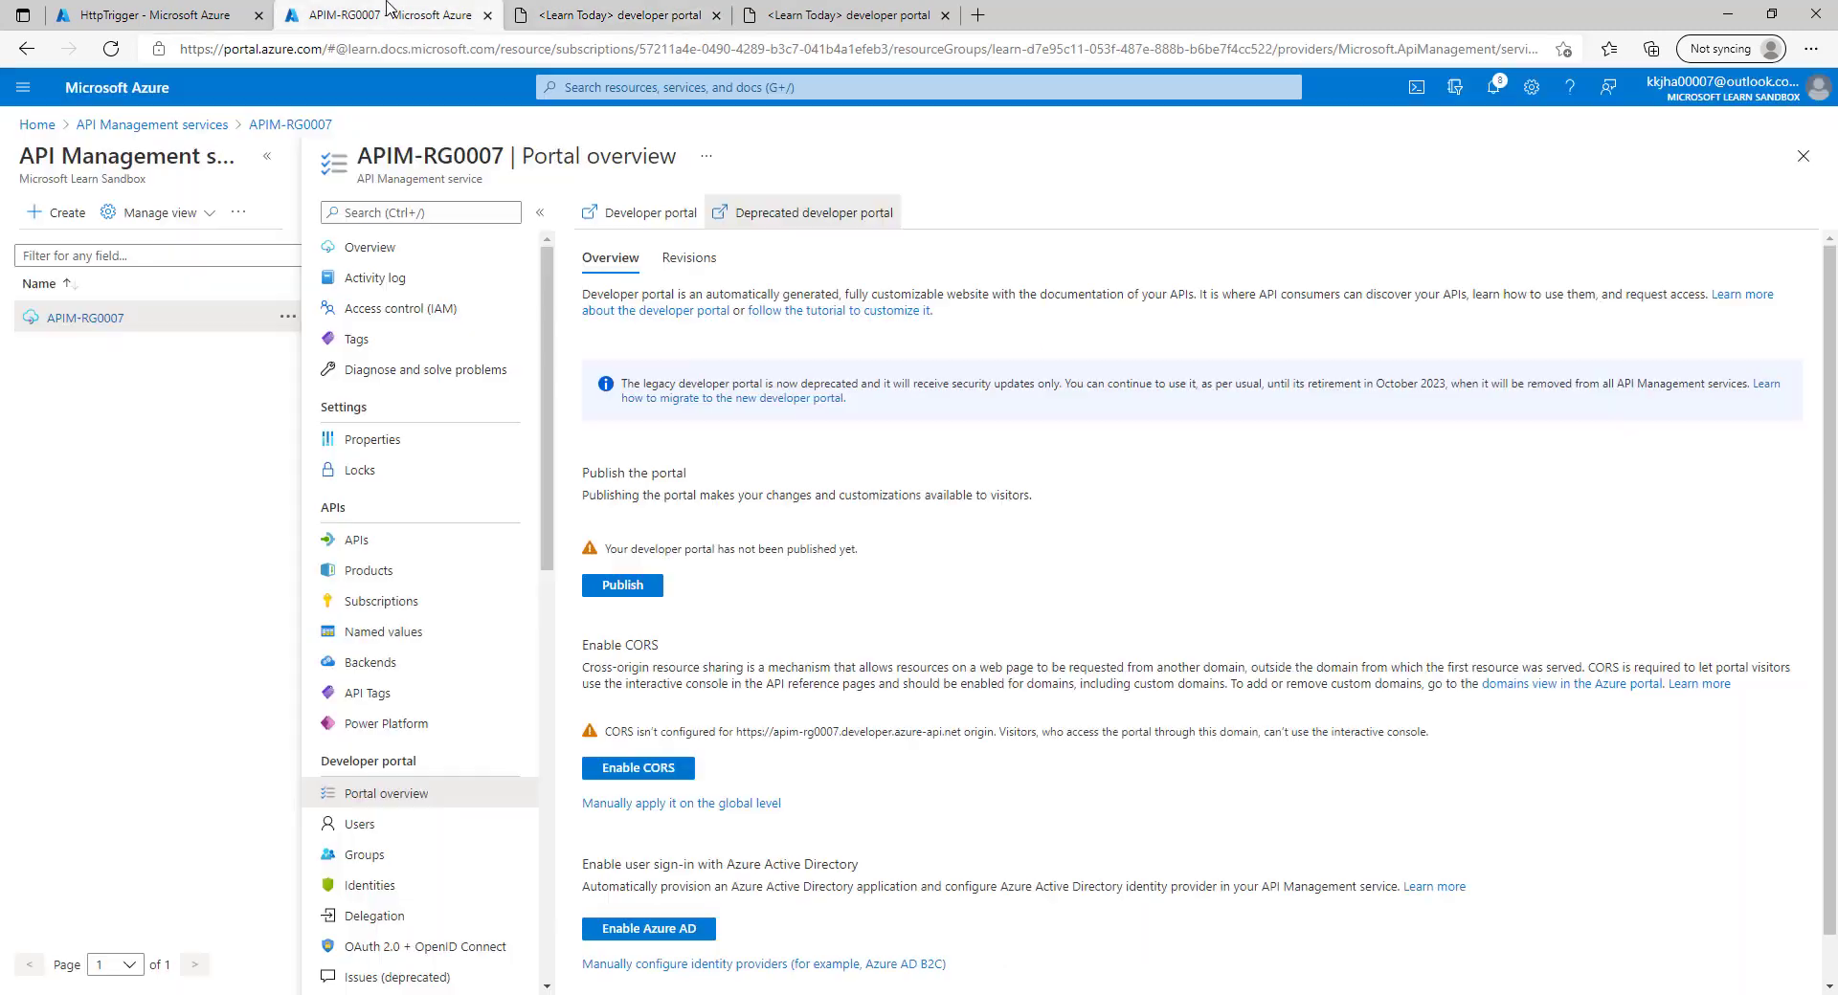
Open Basic's APIs in APIM-RG0007 and delete myFUN from the product.
{"action": "left_click", "coordinate": [391, 574]}
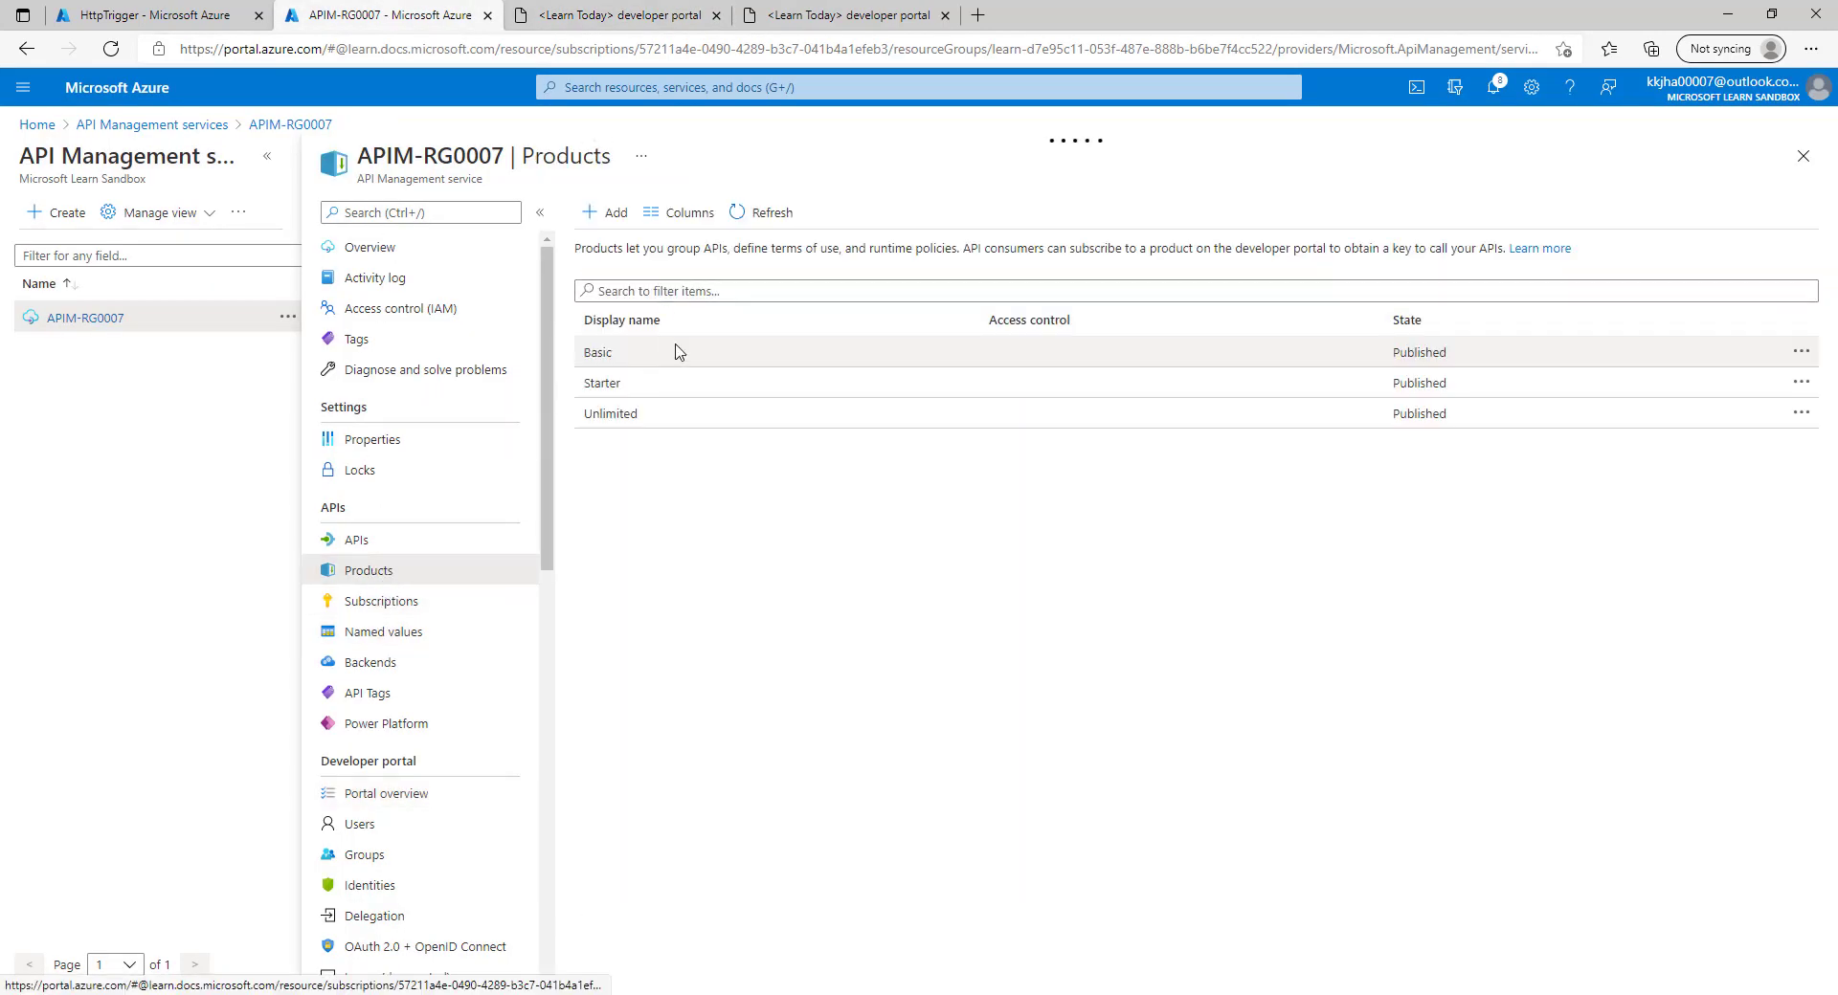
{"action": "left_click", "coordinate": [643, 360]}
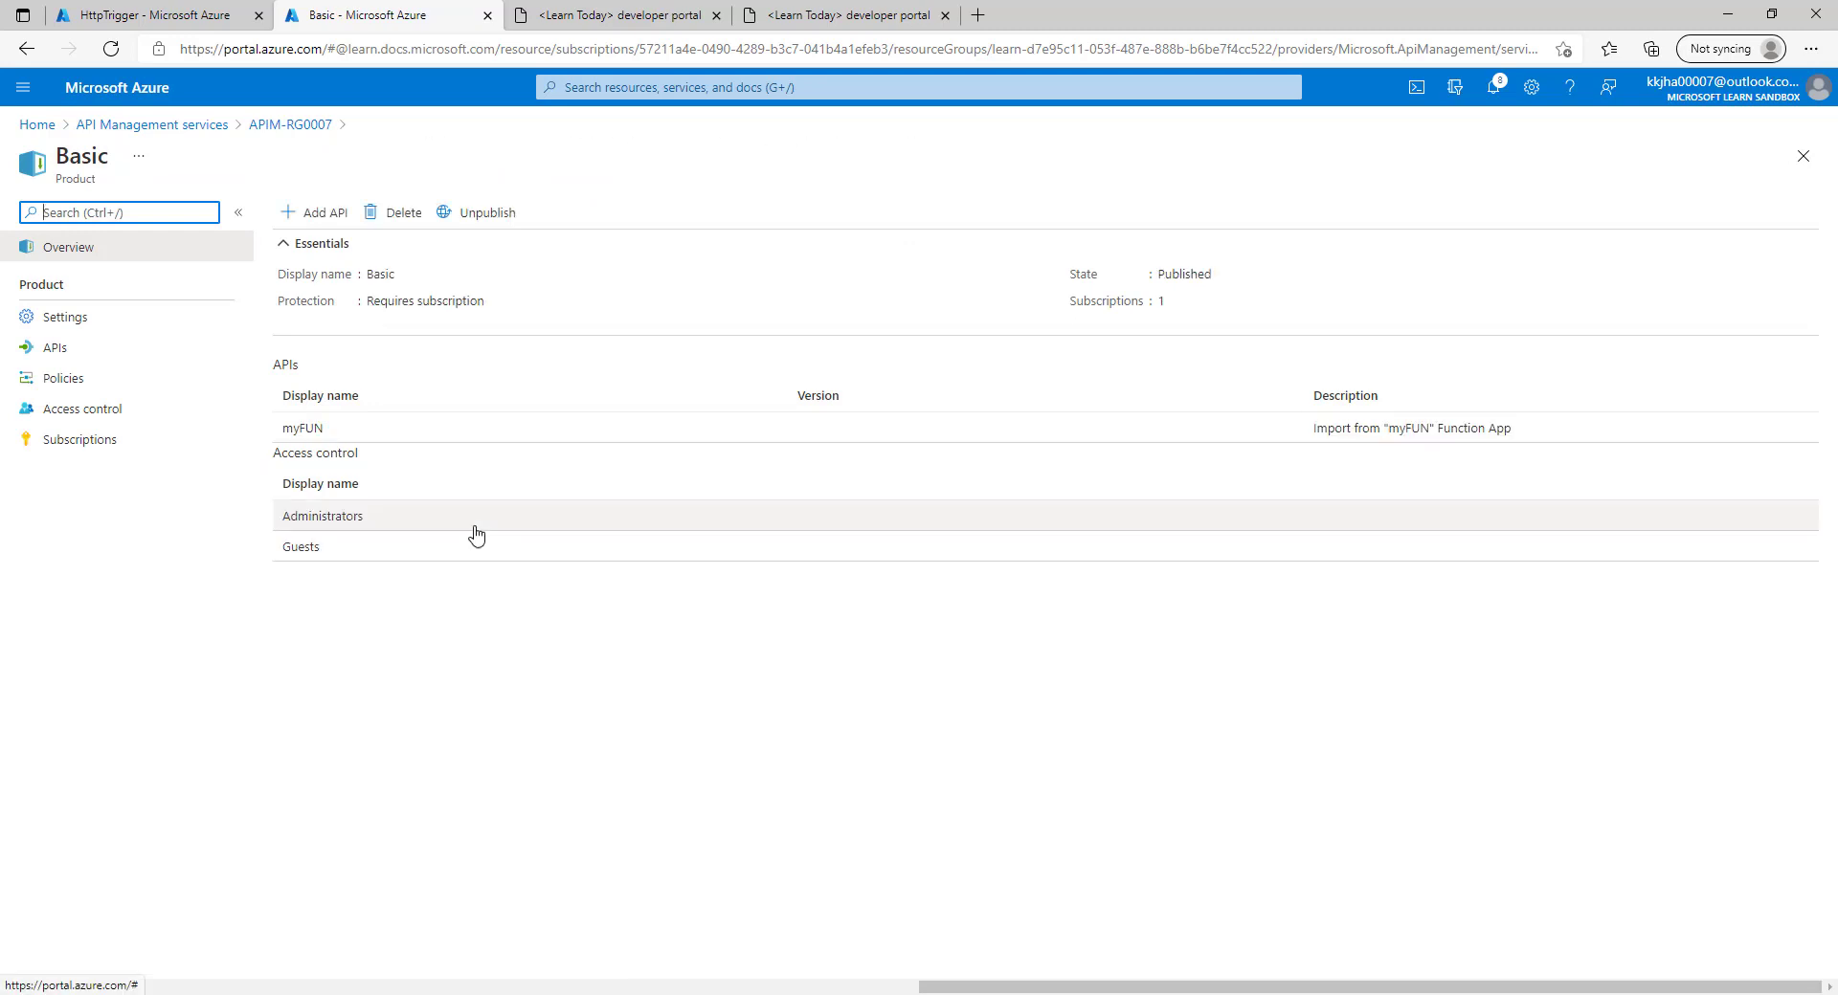
{"action": "left_click", "coordinate": [81, 321]}
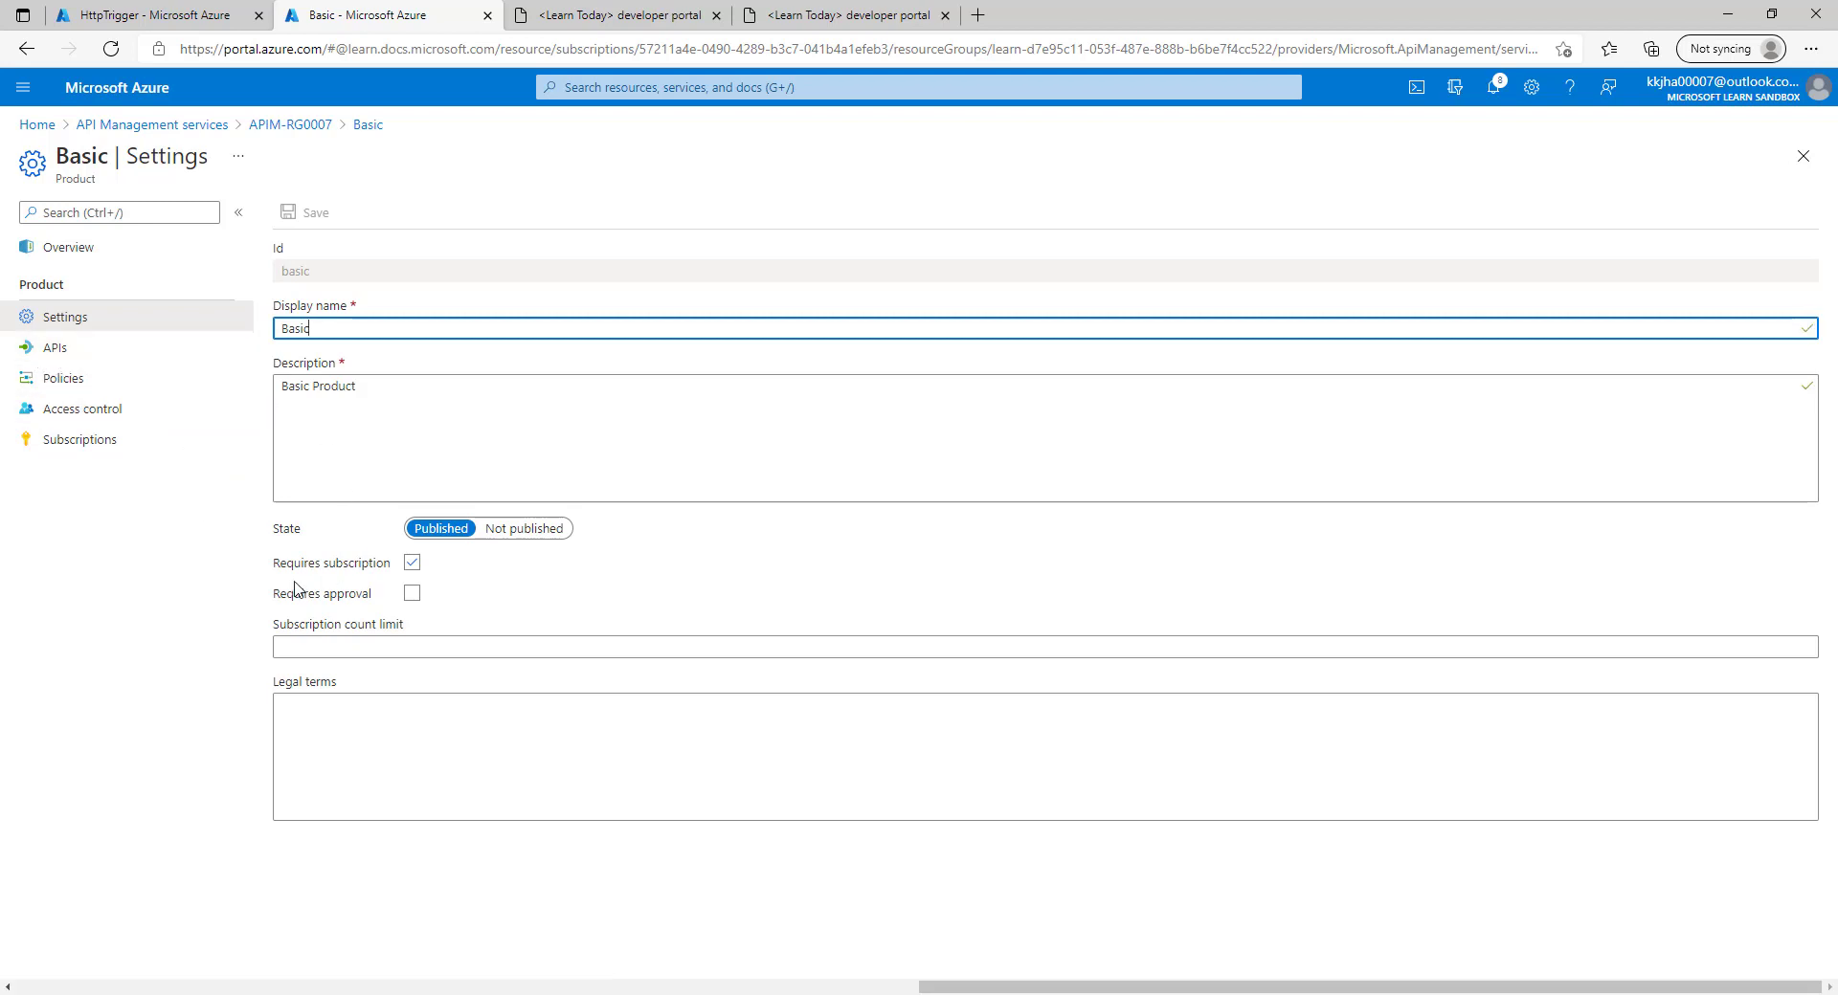
{"action": "left_click", "coordinate": [84, 352]}
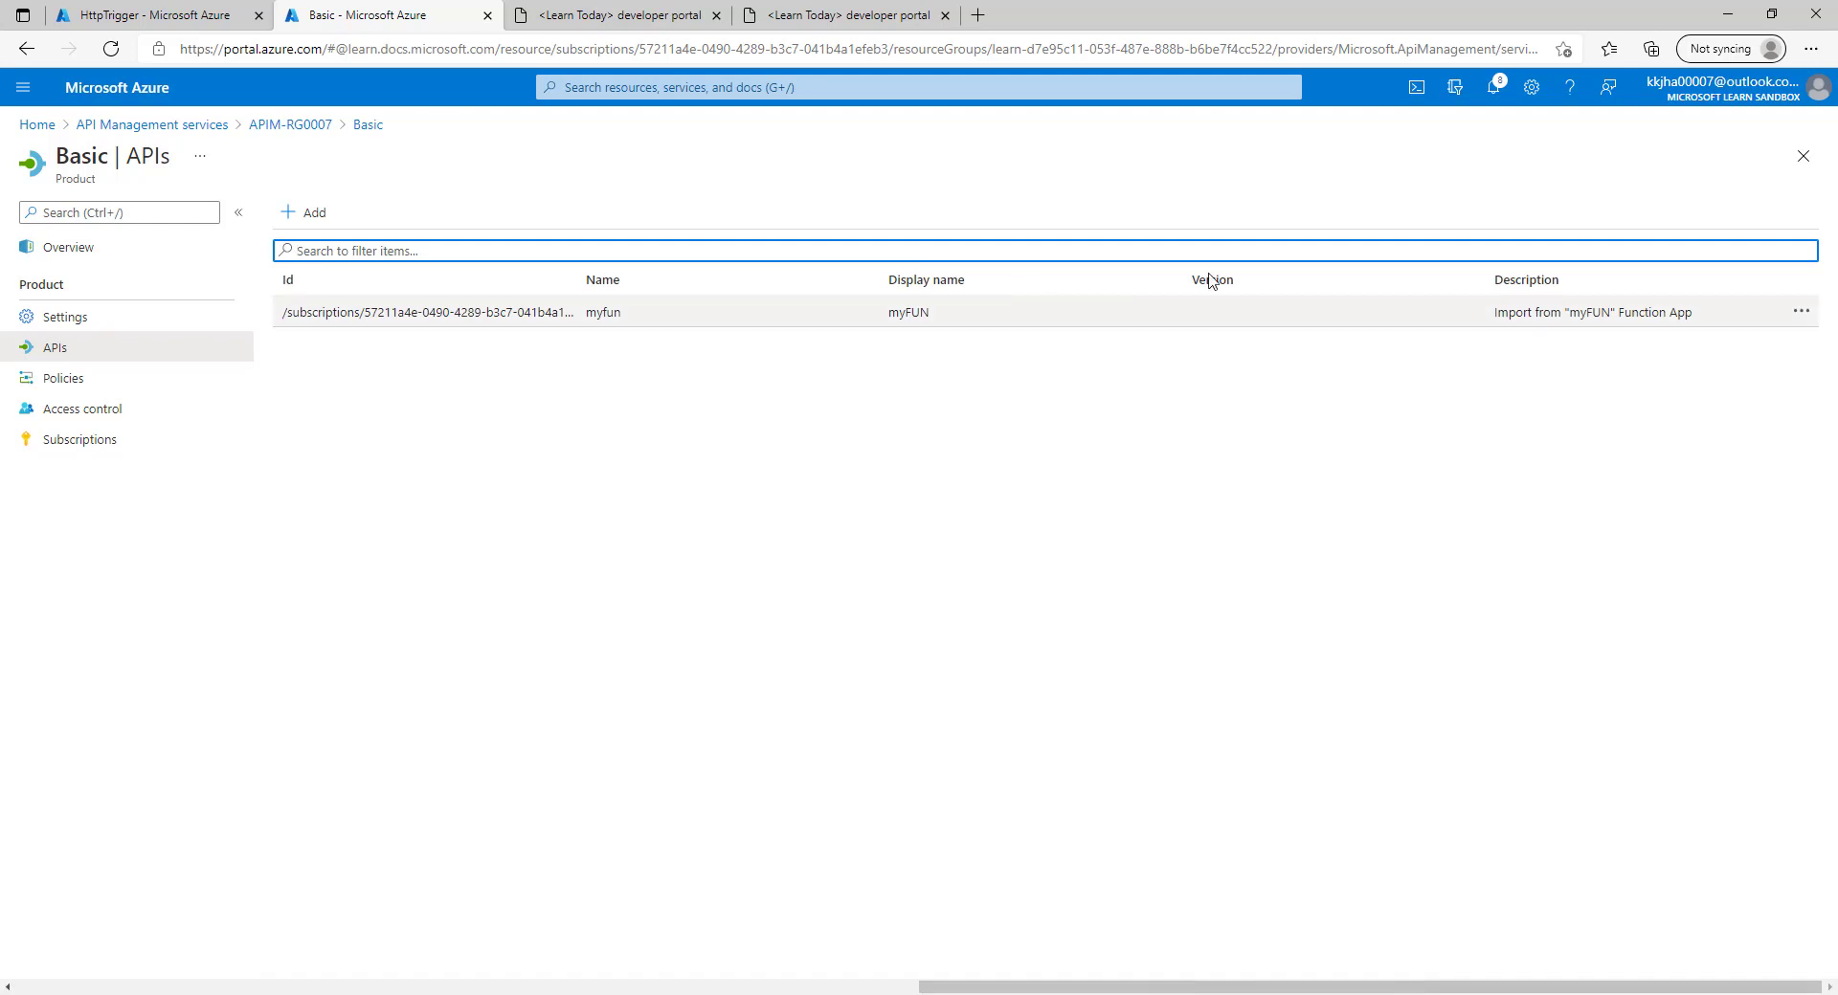
{"action": "left_click", "coordinate": [1800, 311]}
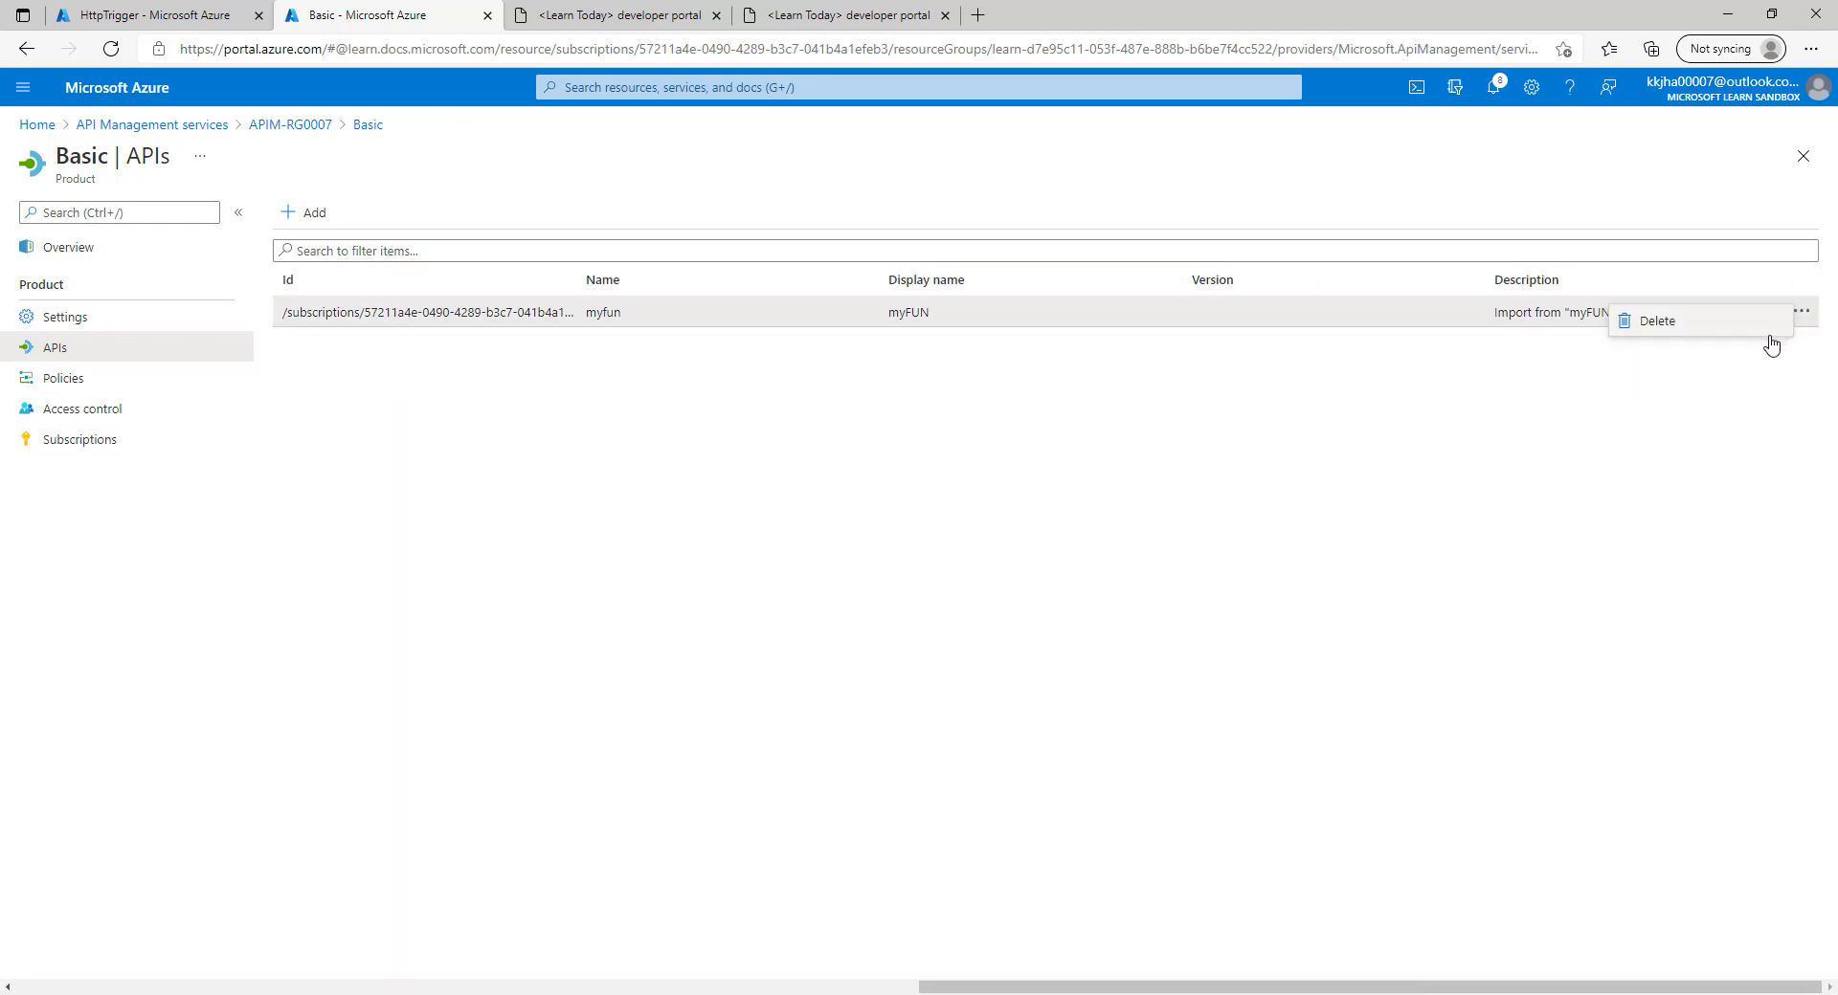
{"action": "left_click", "coordinate": [1666, 326]}
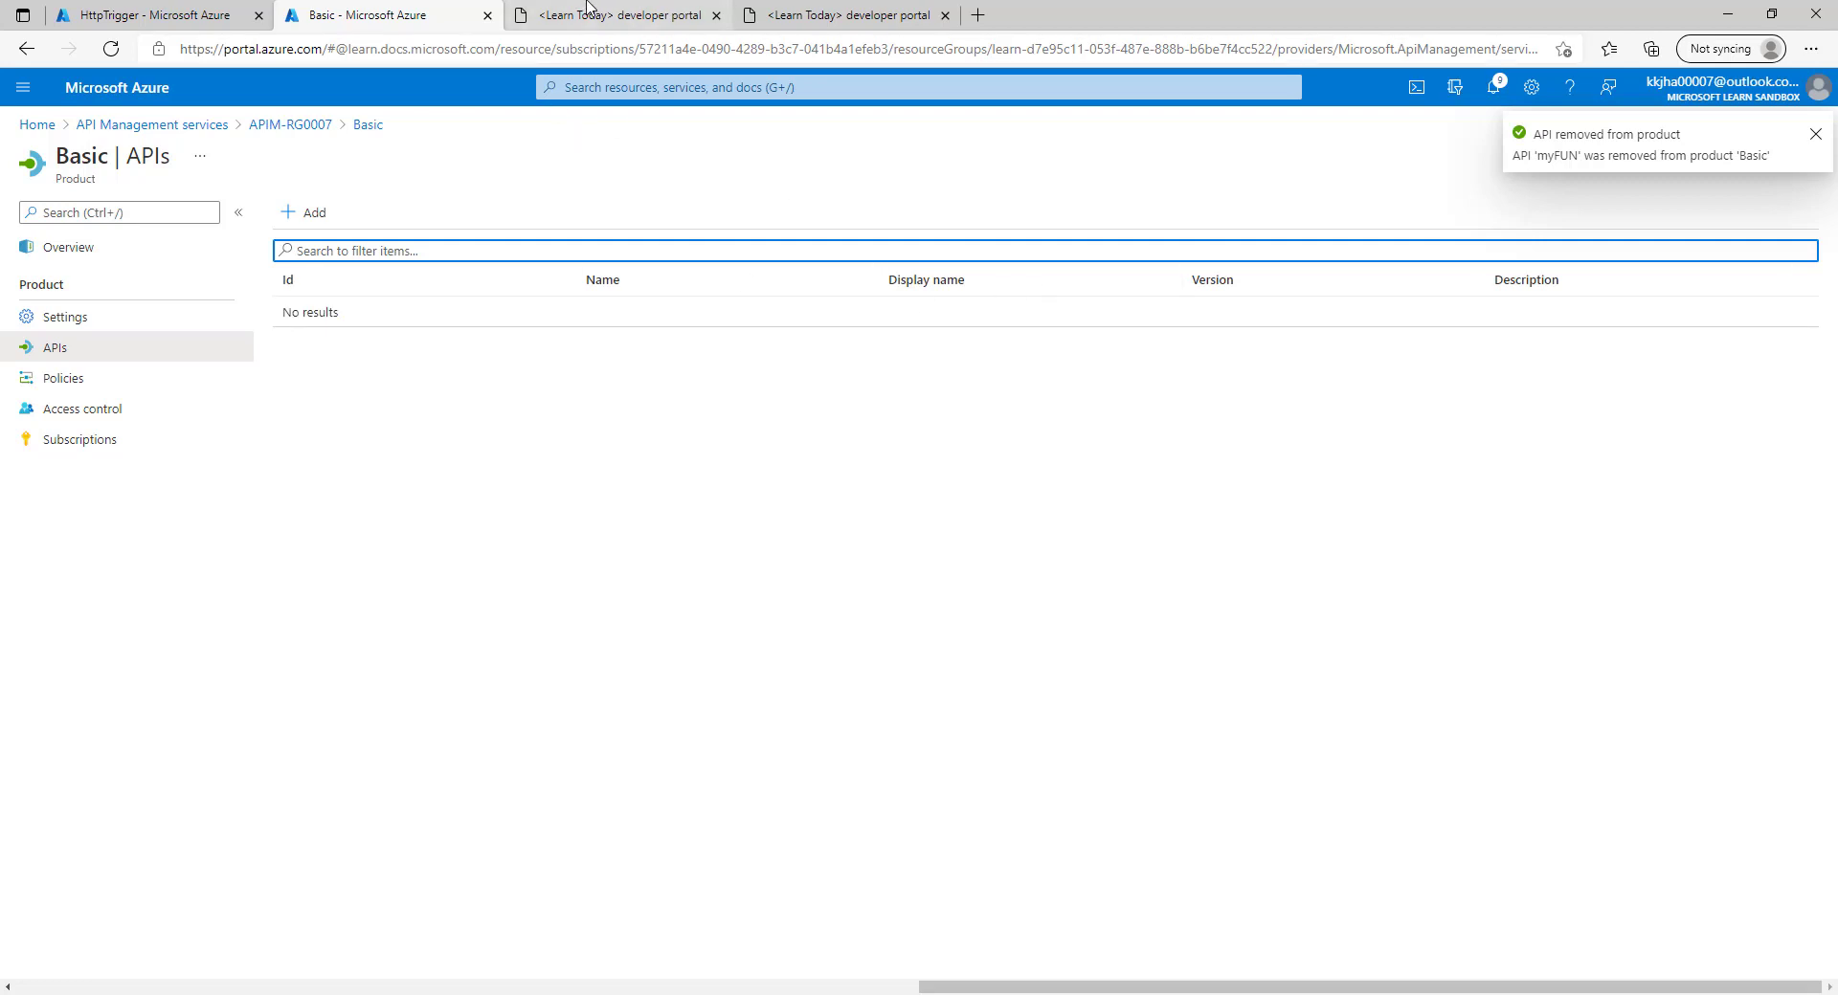
Check the developer portal's Basic product page, then return to Azure.
{"action": "left_click", "coordinate": [620, 14]}
{"action": "left_click", "coordinate": [424, 383]}
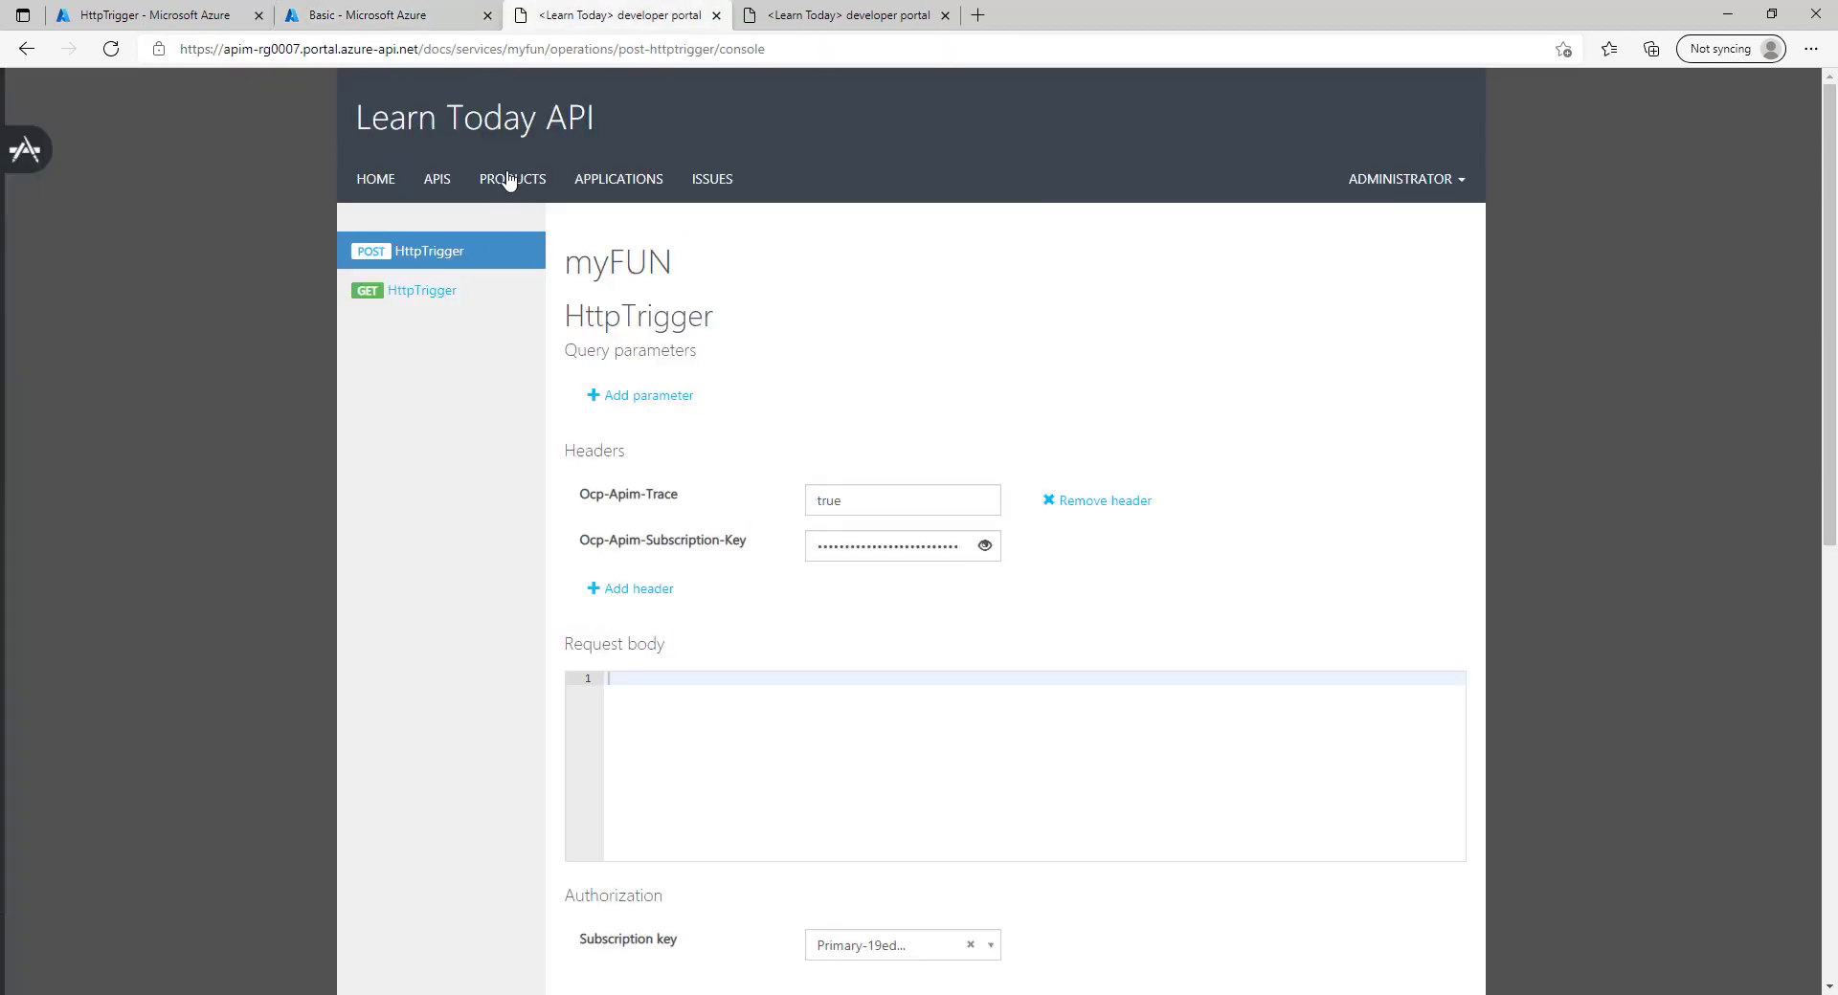
{"action": "left_click", "coordinate": [512, 179]}
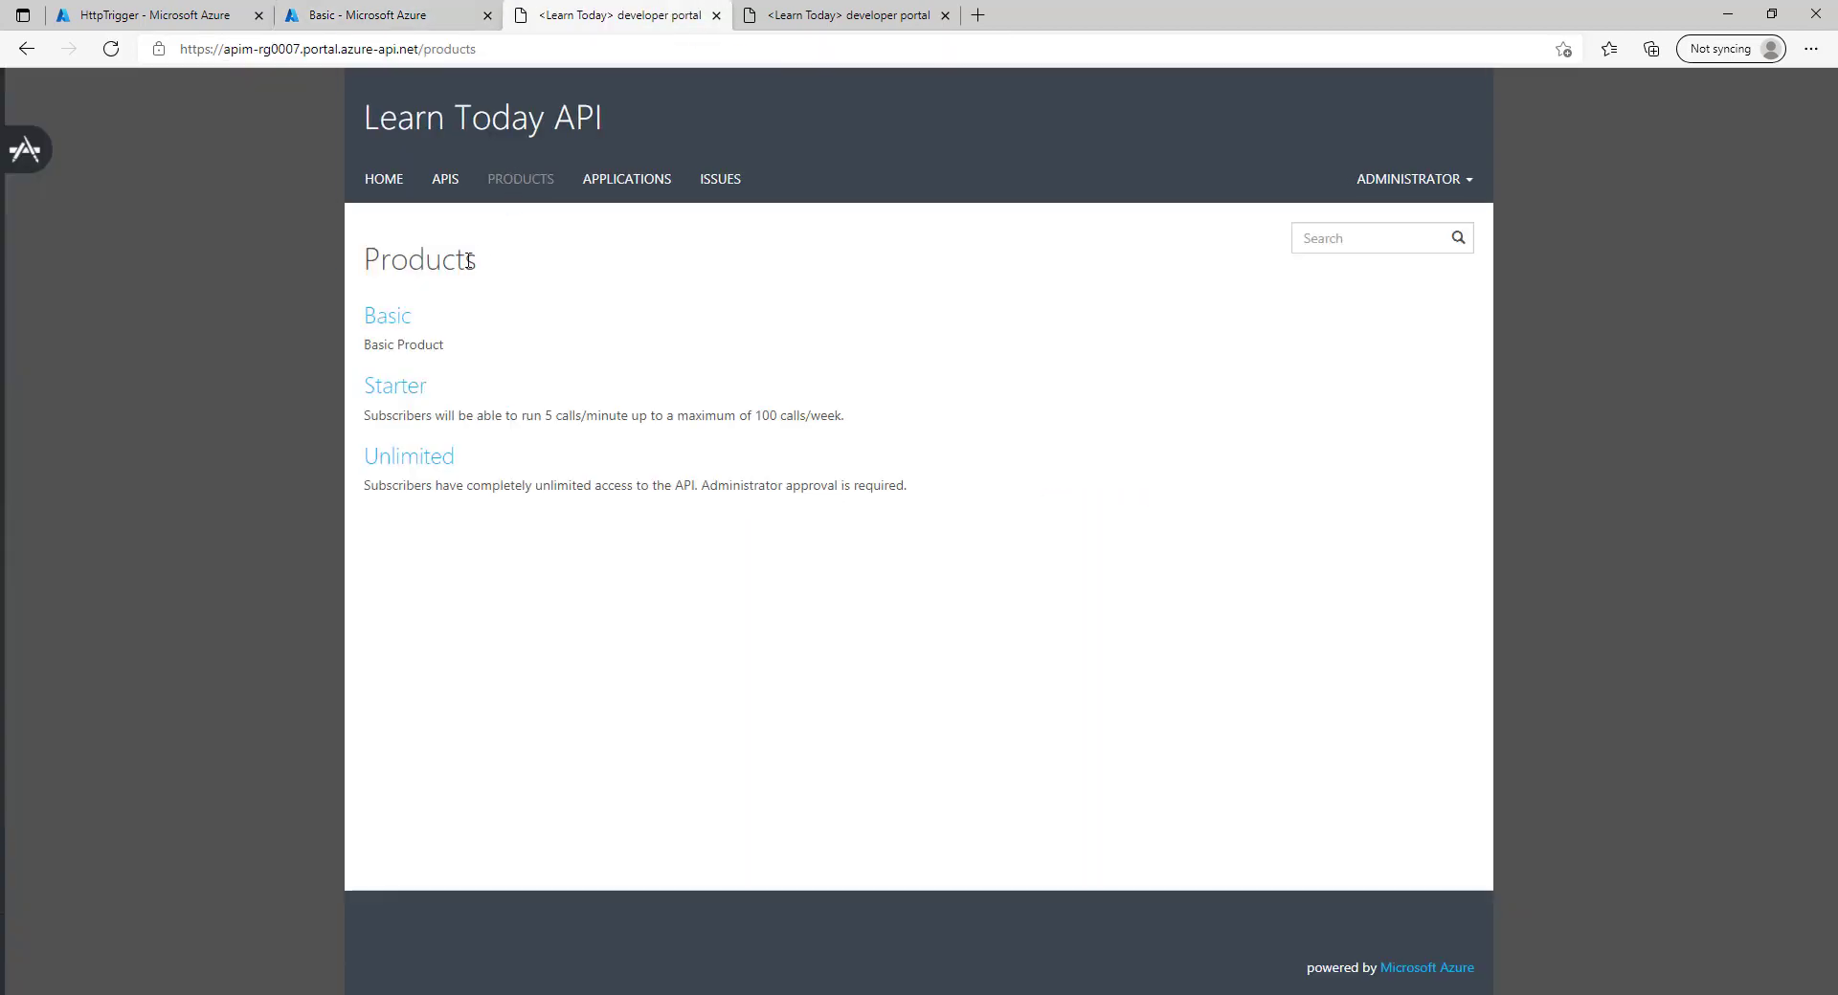
{"action": "left_click", "coordinate": [388, 316]}
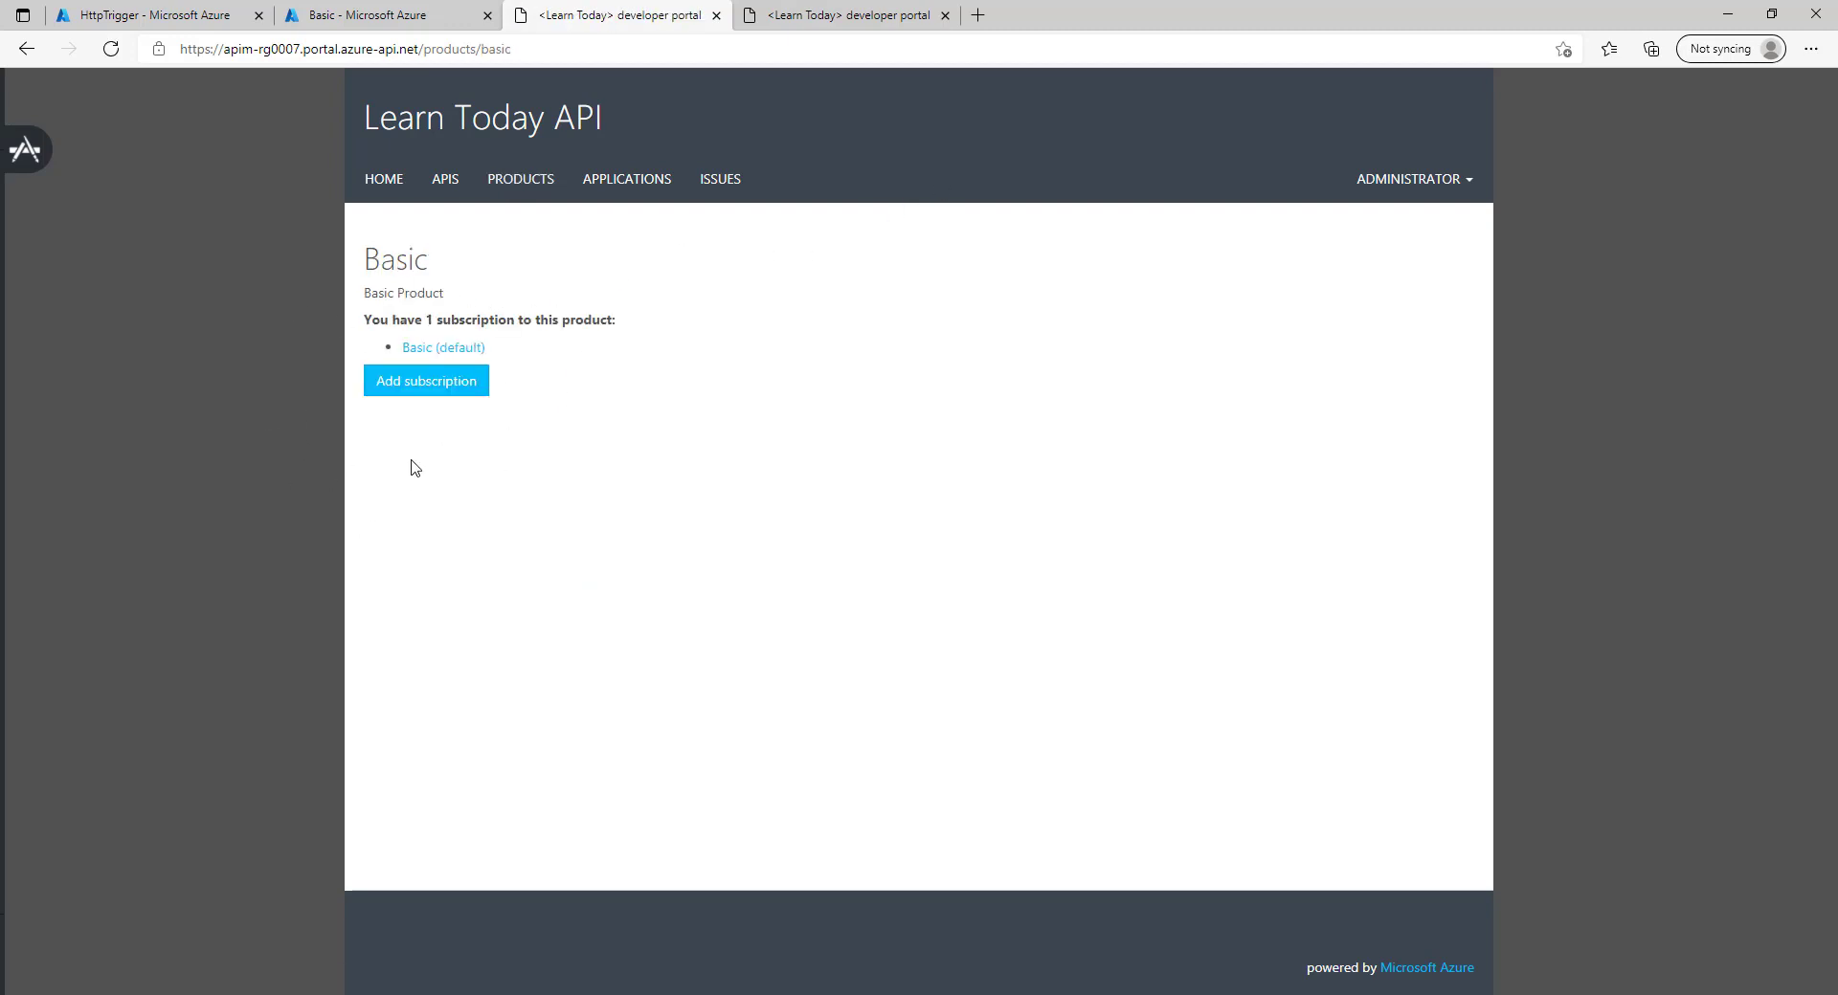
{"action": "left_click", "coordinate": [422, 9]}
Add myFUN back to Basic and recheck the developer portal's Basic page.
{"action": "left_click", "coordinate": [319, 215]}
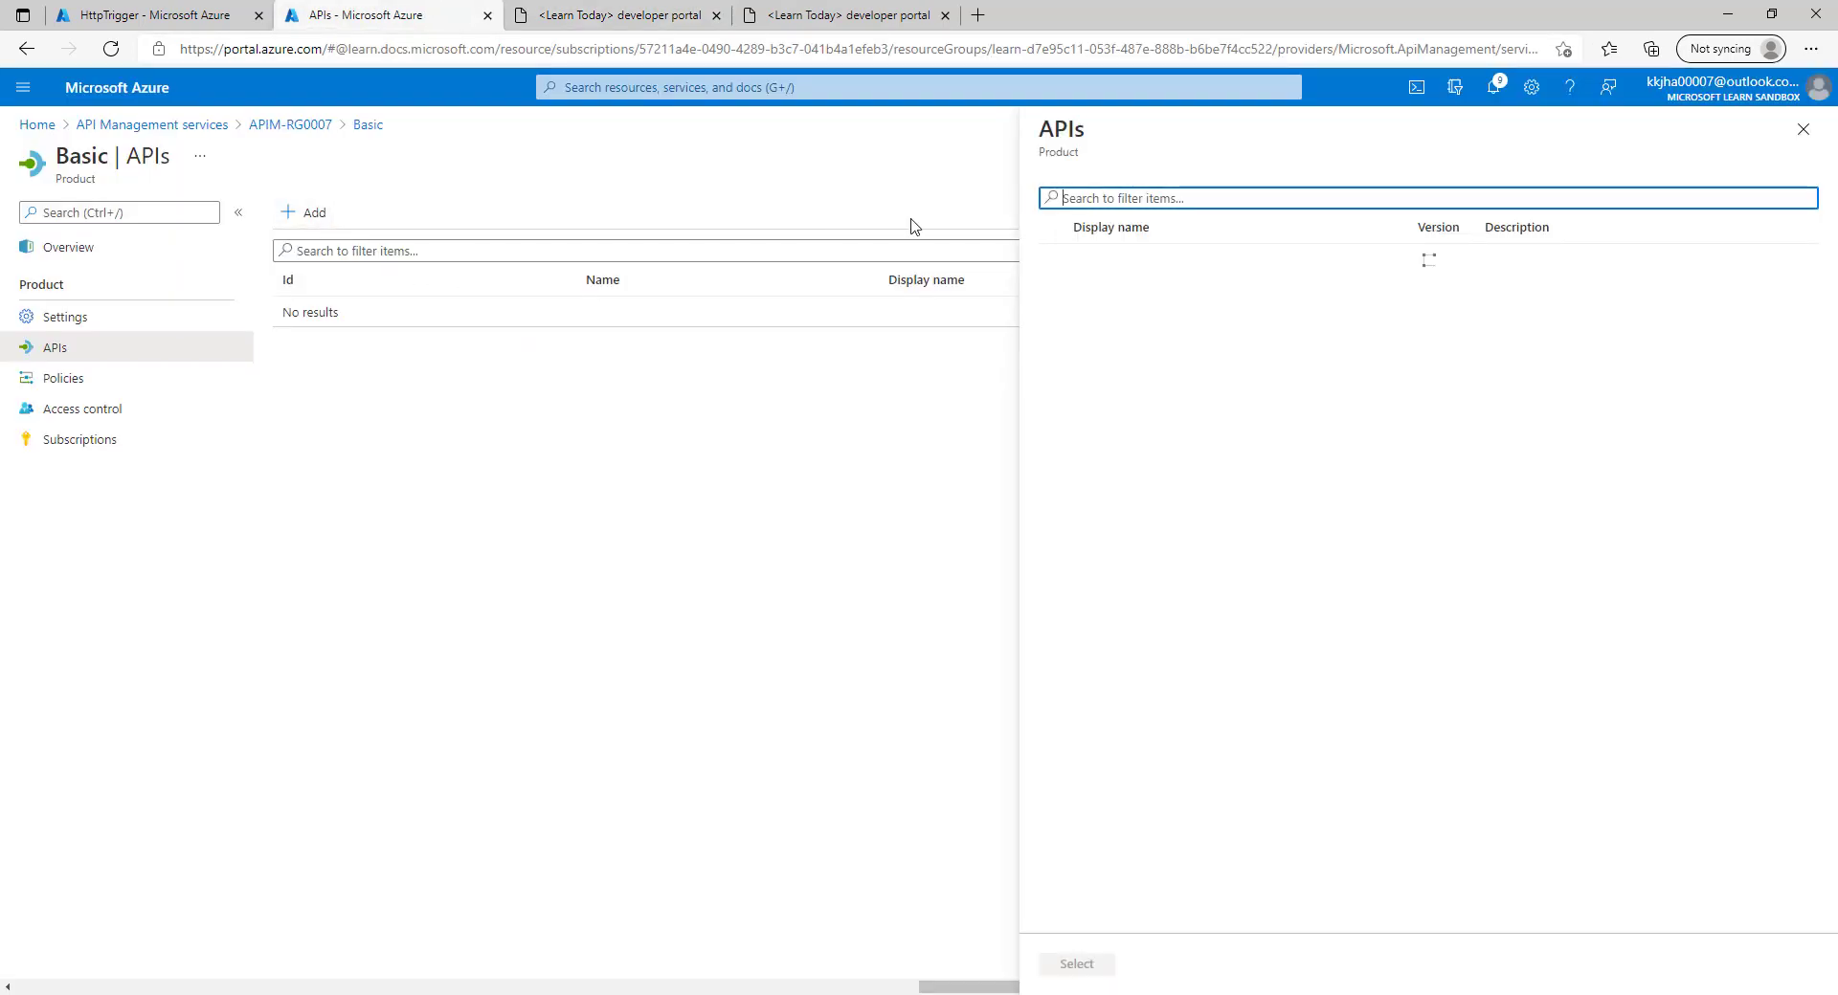
{"action": "left_click", "coordinate": [1055, 290]}
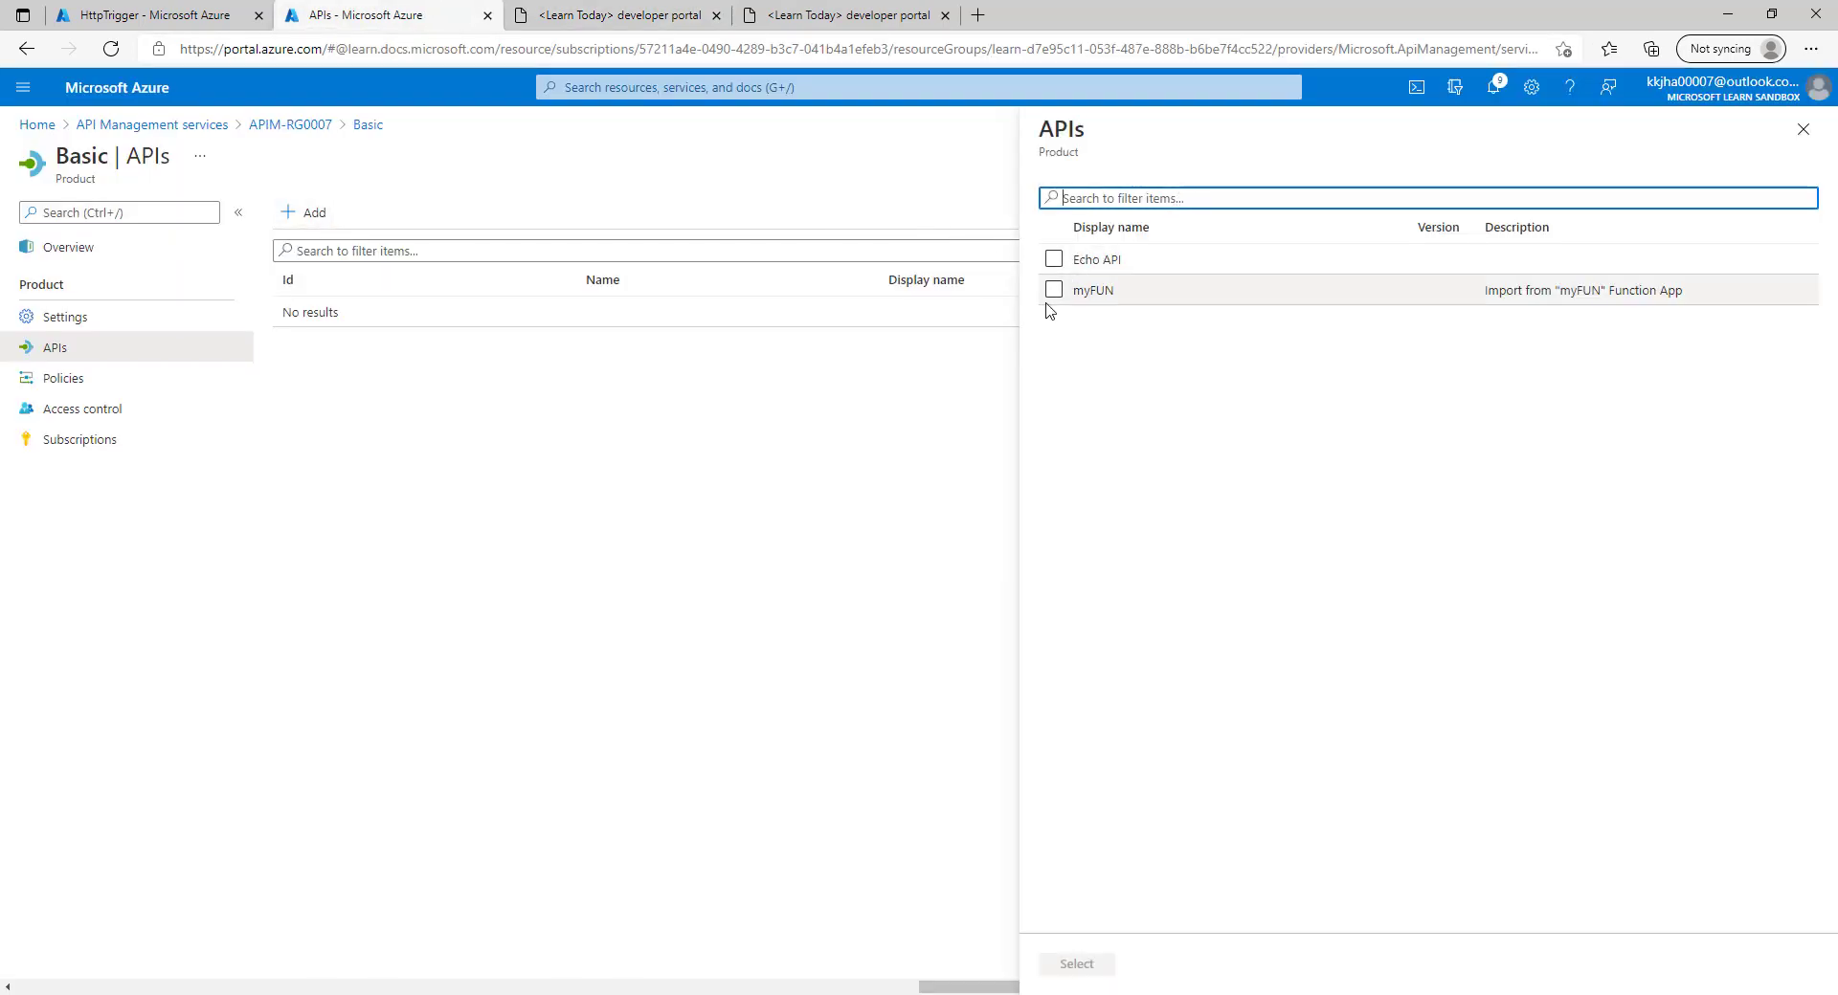
{"action": "left_click", "coordinate": [1074, 965]}
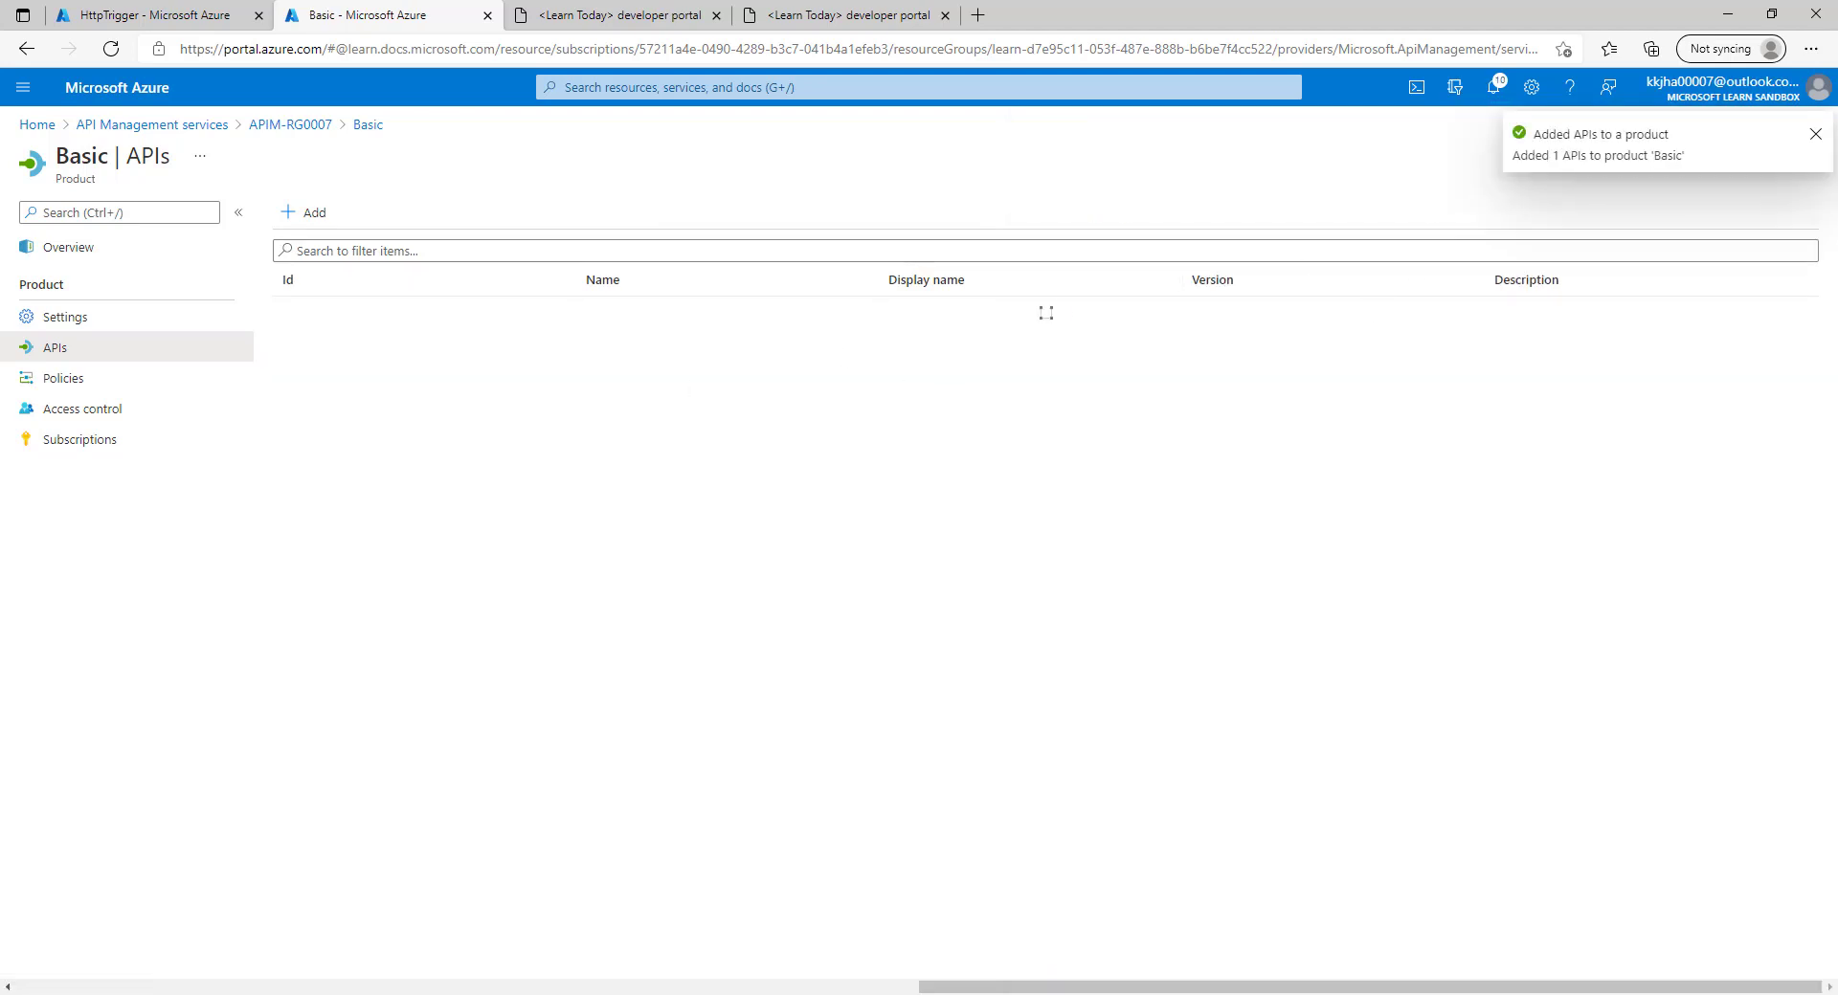
{"action": "left_click", "coordinate": [617, 14]}
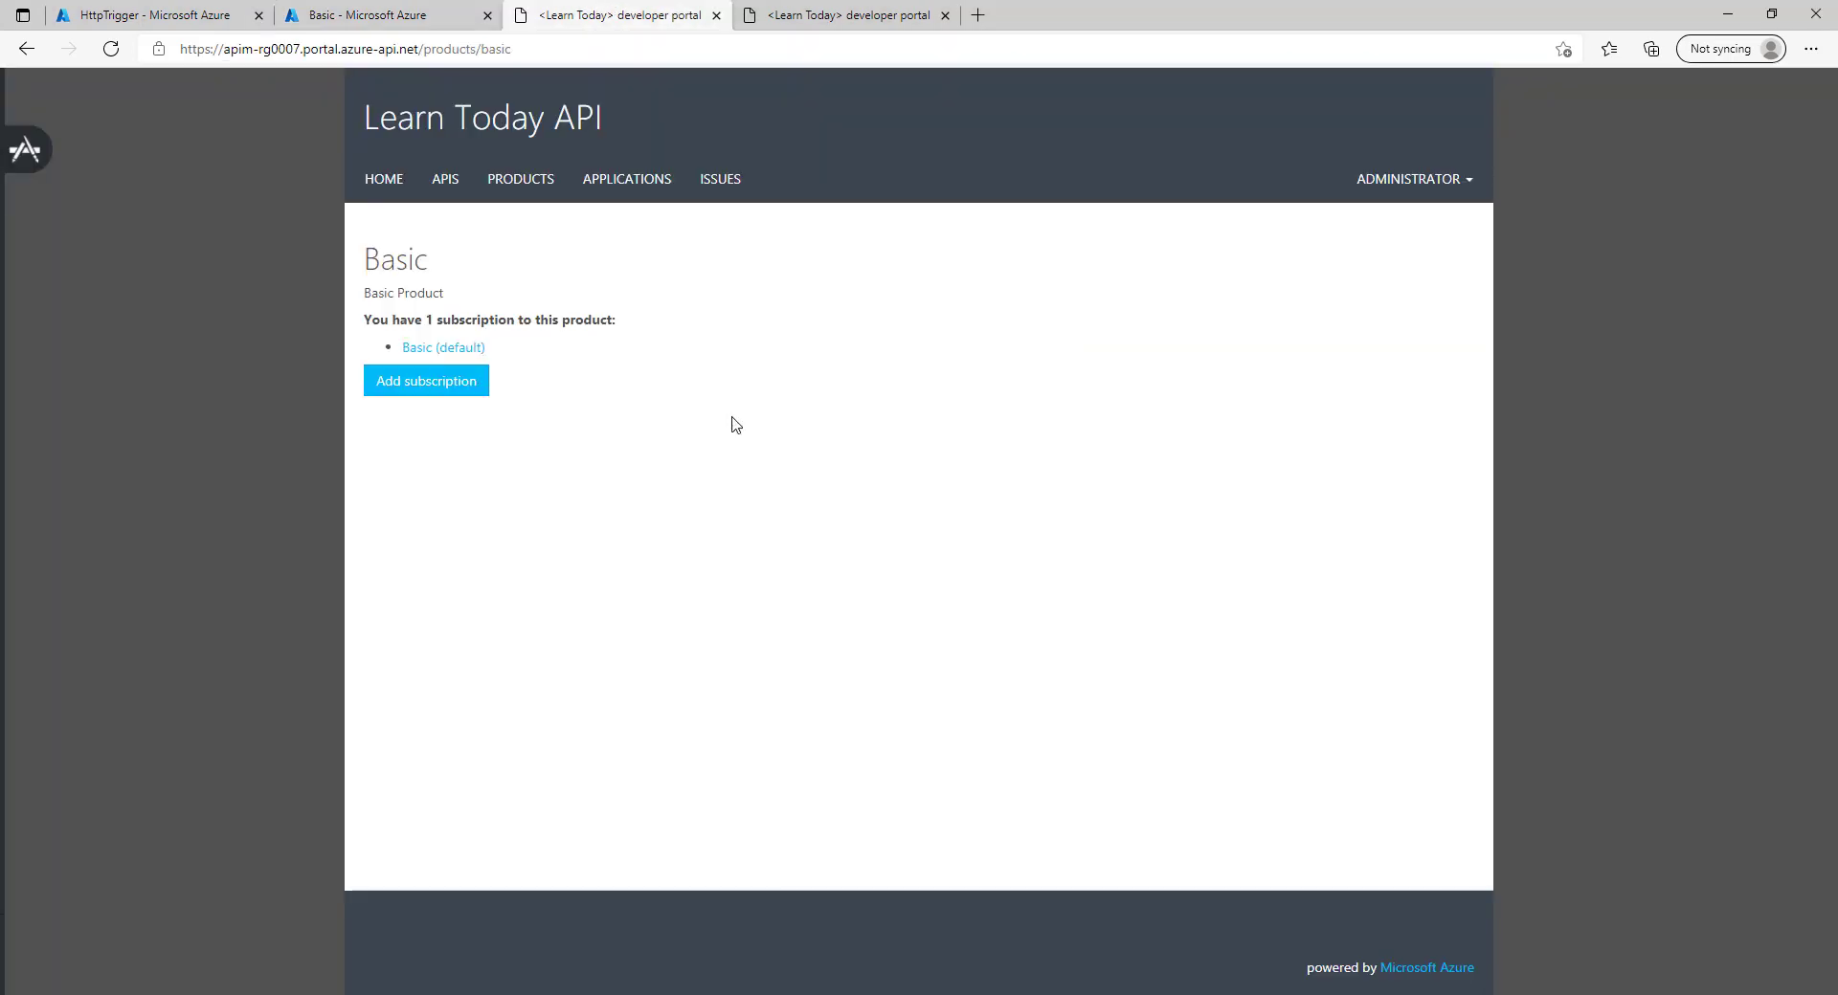
{"action": "left_click", "coordinate": [399, 12]}
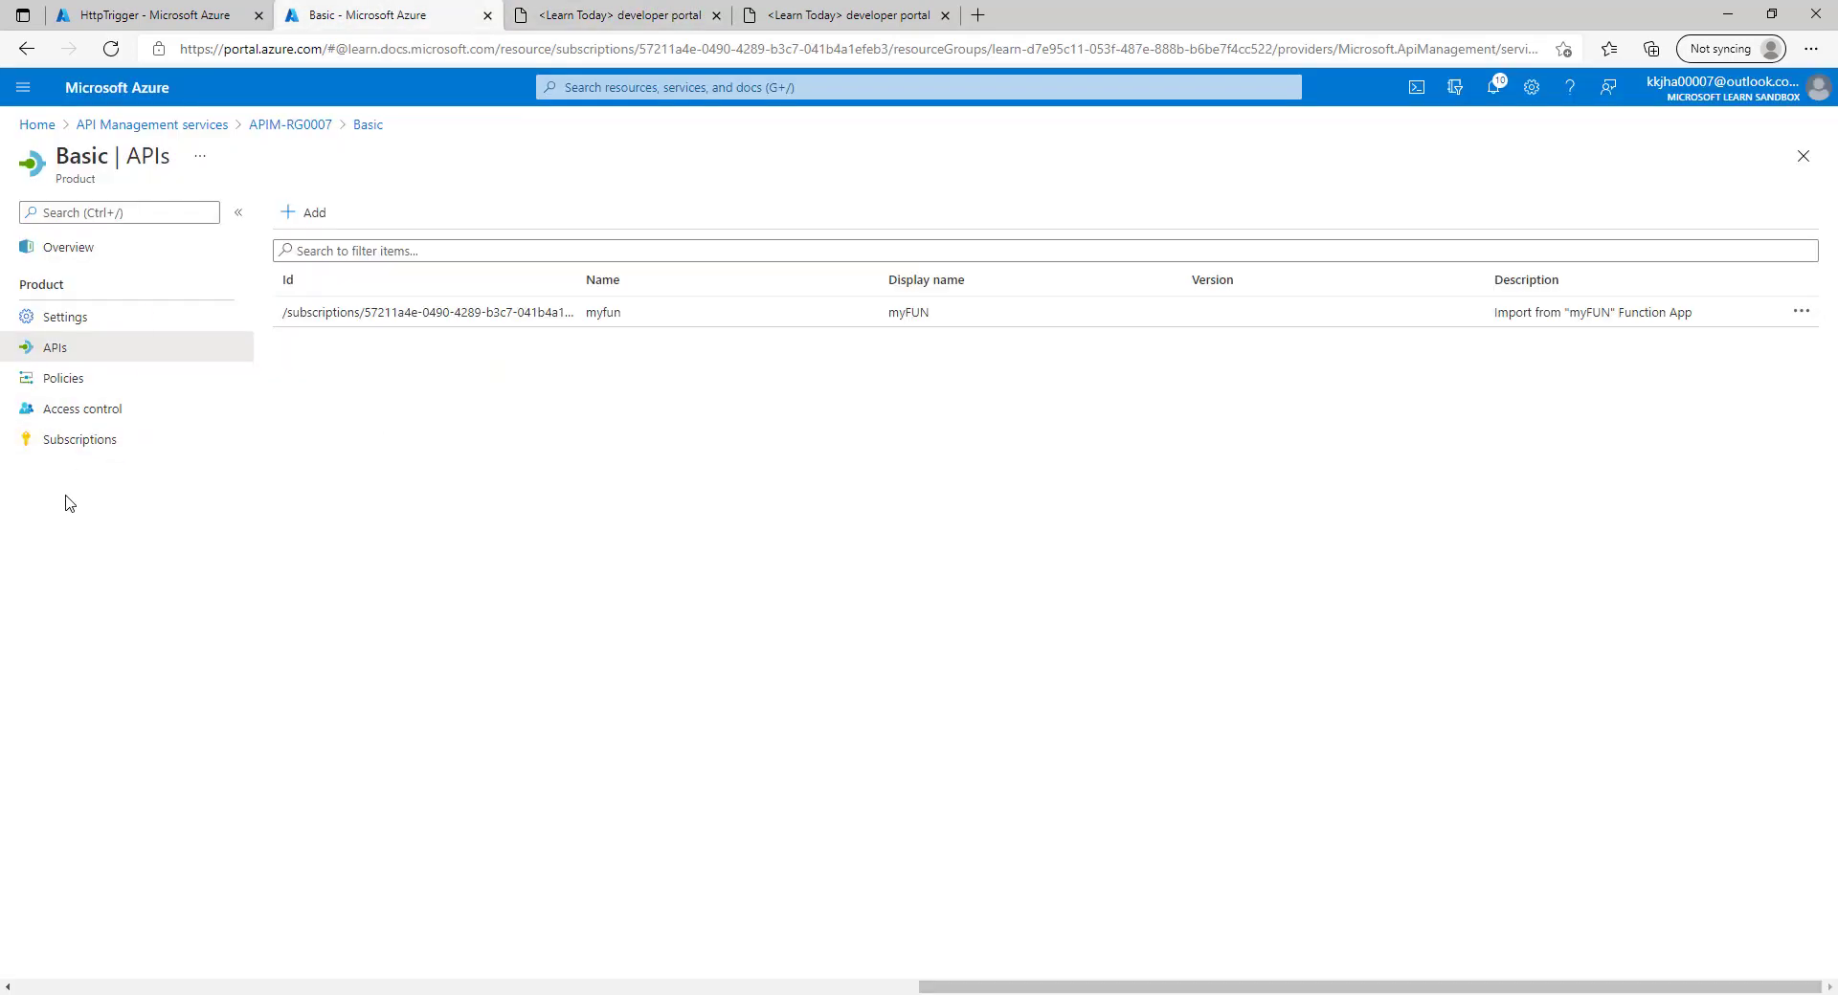
Reveal the primary and secondary keys of the Basic product's subscription in Azure.
{"action": "left_click", "coordinate": [79, 442]}
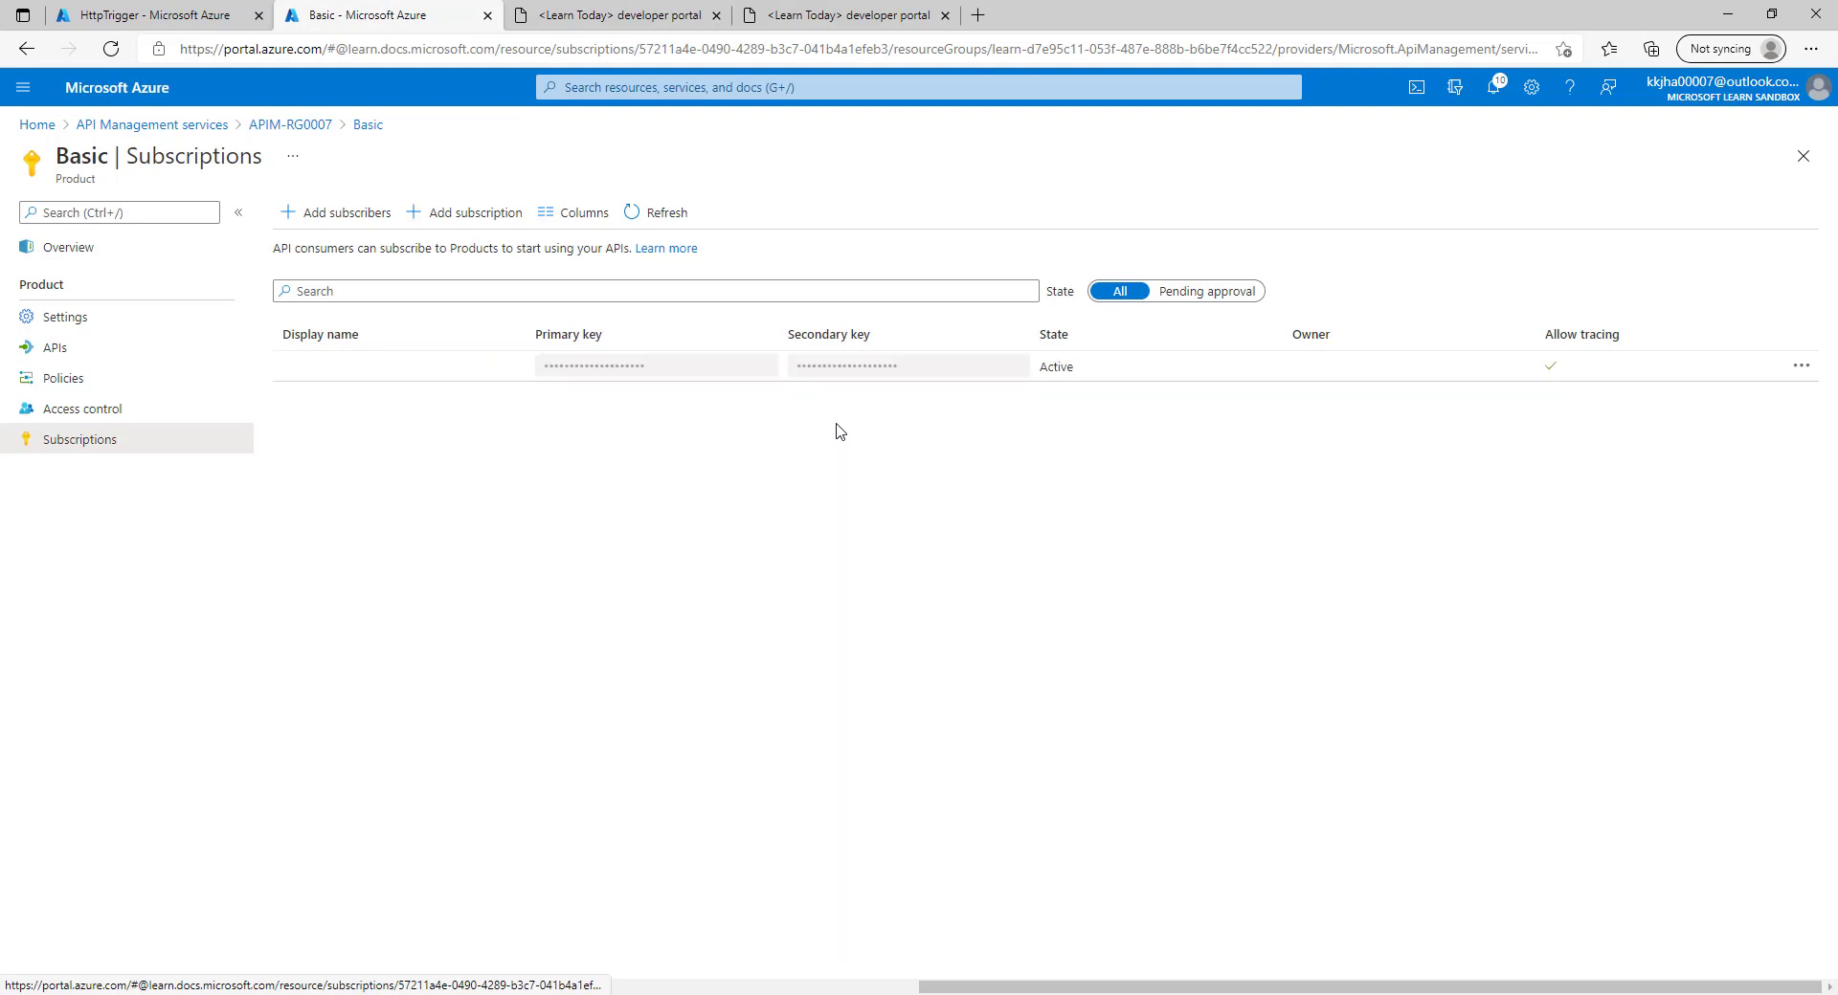
{"action": "left_click", "coordinate": [1801, 365]}
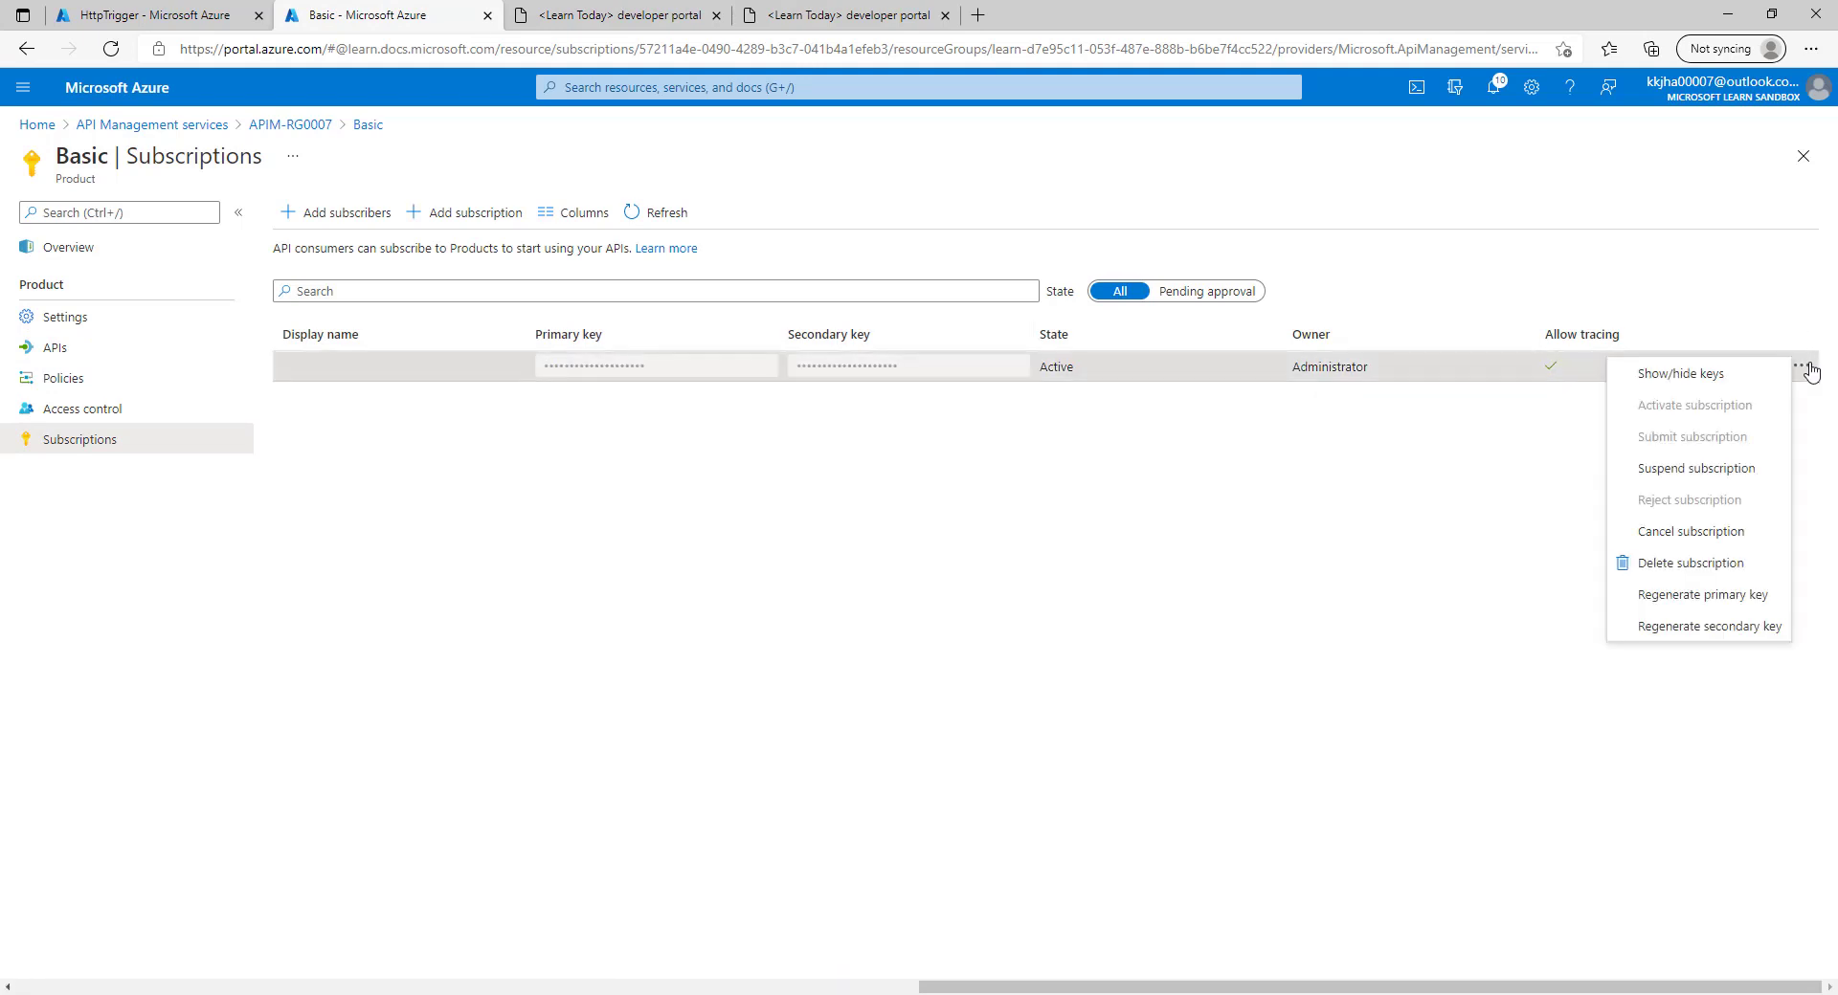
{"action": "left_click", "coordinate": [1697, 379]}
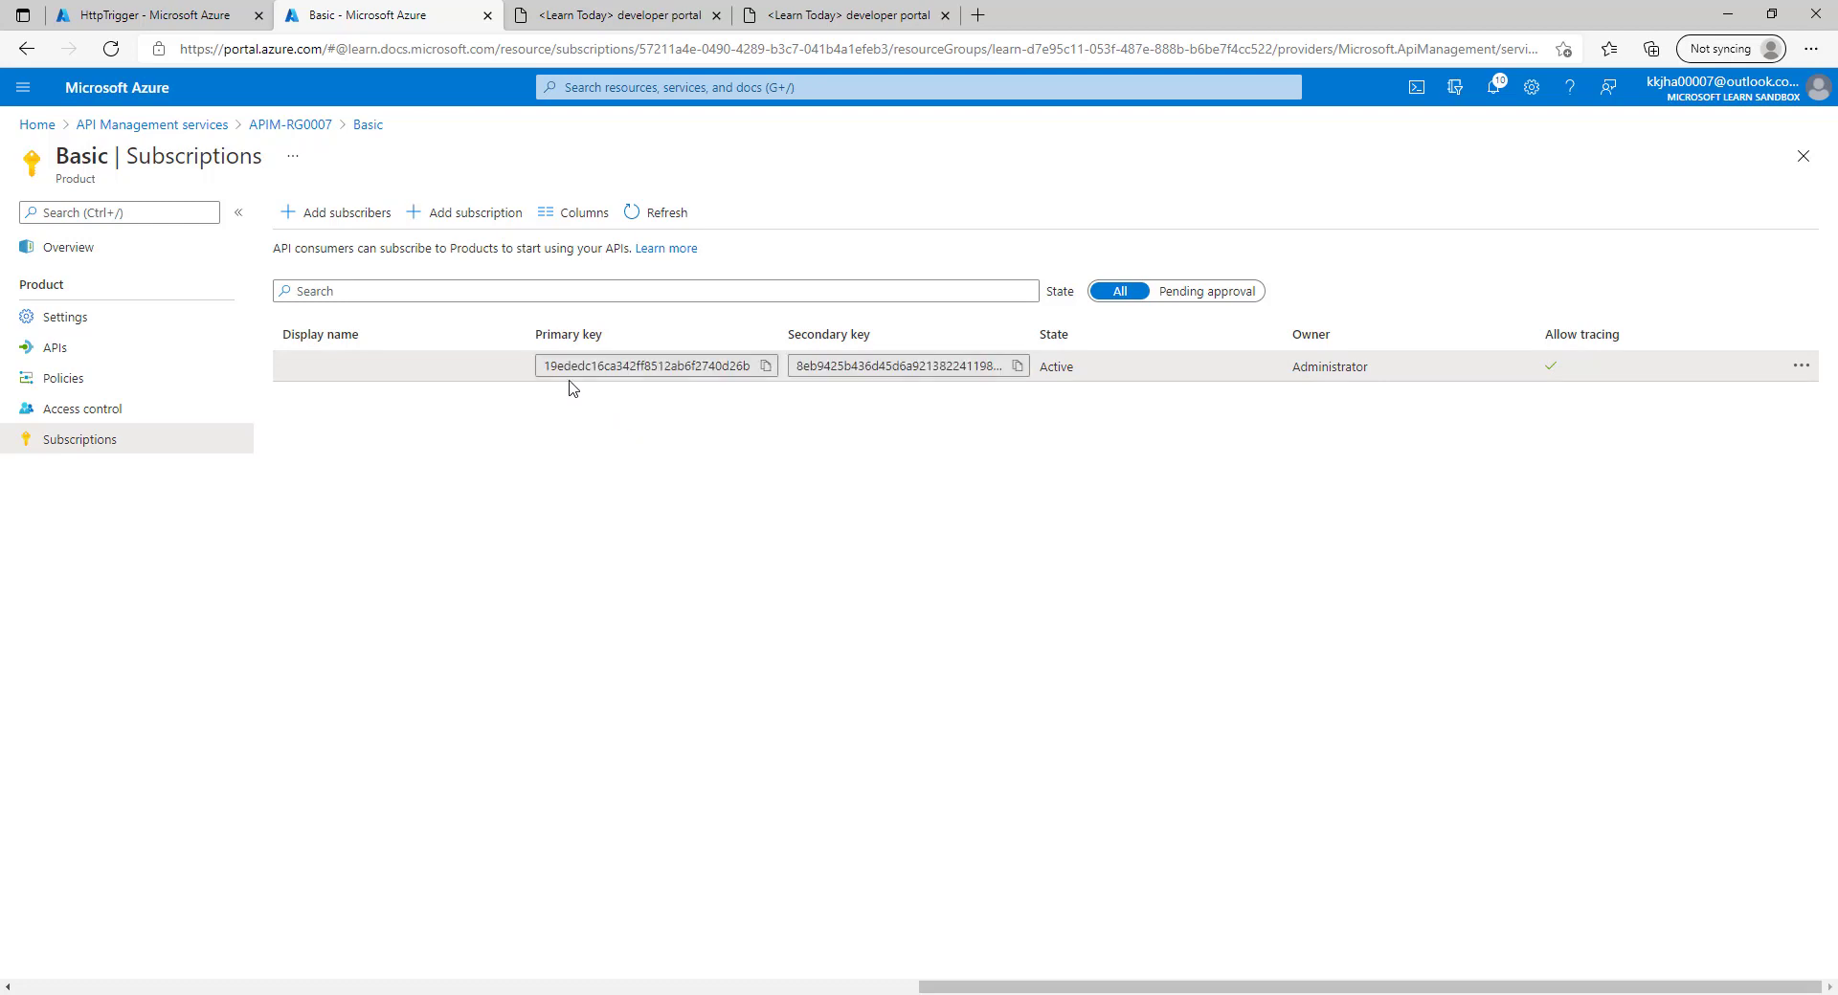
In the developer portal, reveal the subscription key in myFUN's HttpTrigger test console.
{"action": "left_click", "coordinate": [622, 15]}
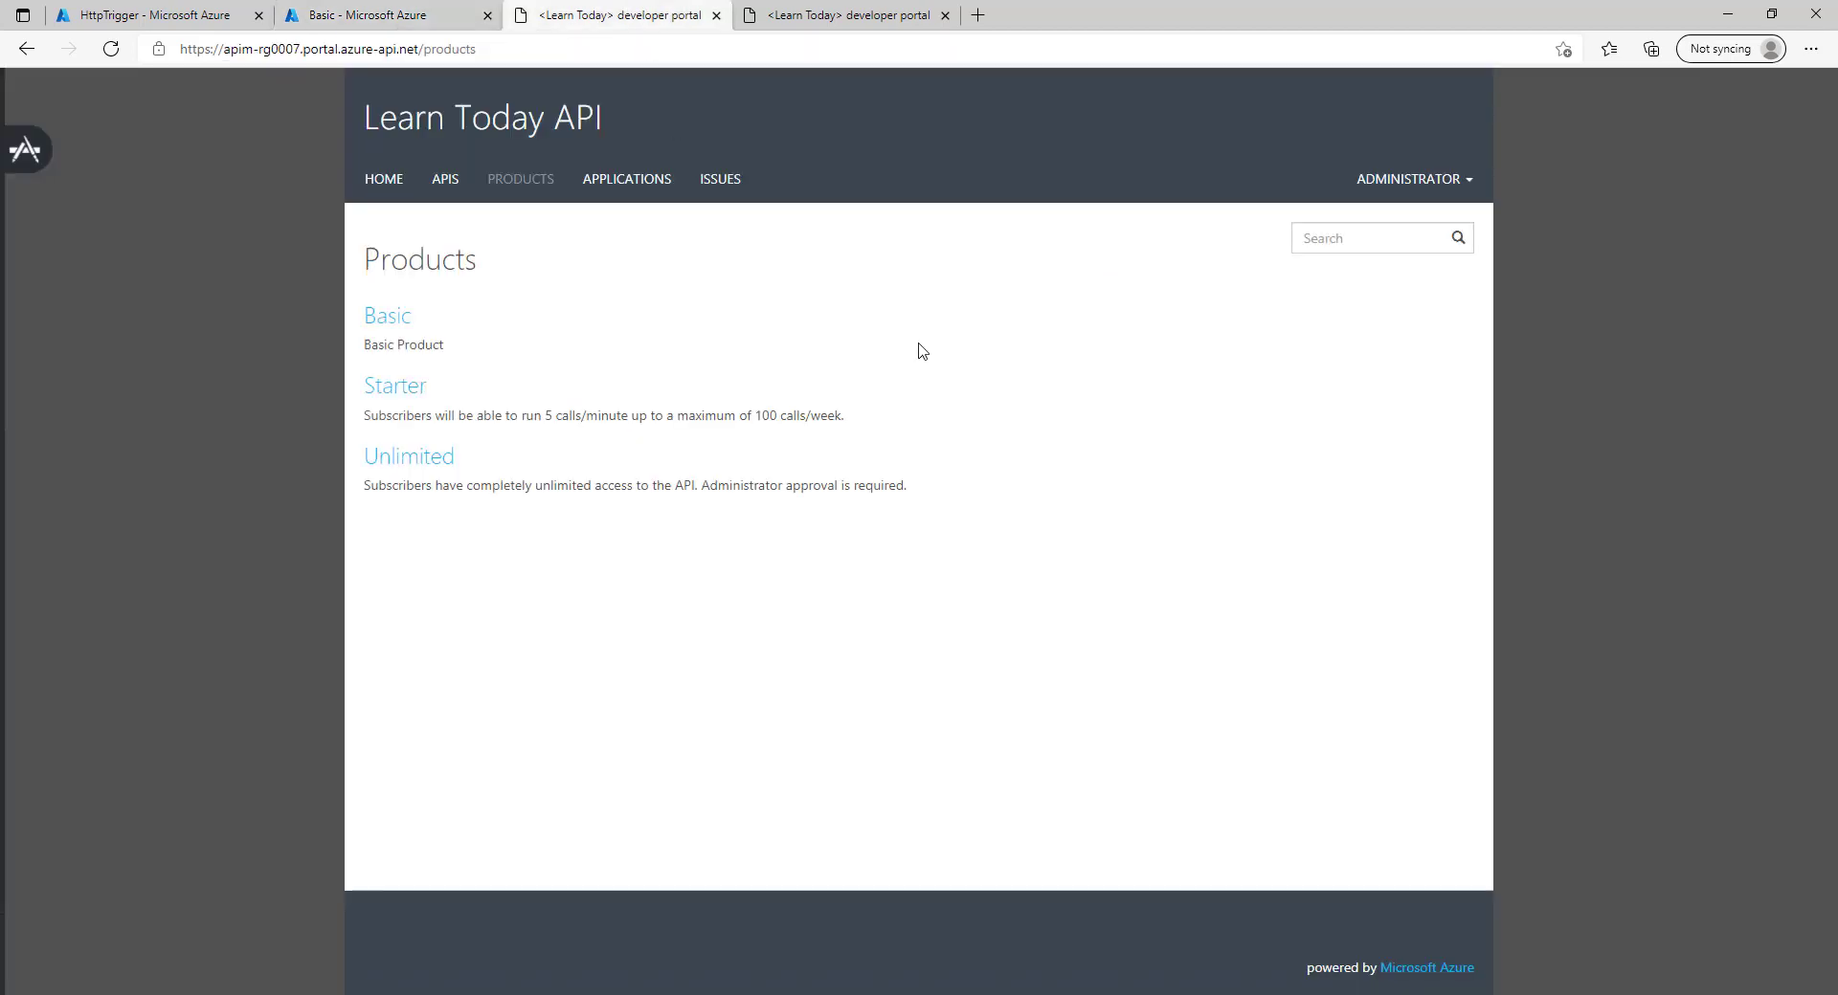
{"action": "left_click", "coordinate": [387, 317]}
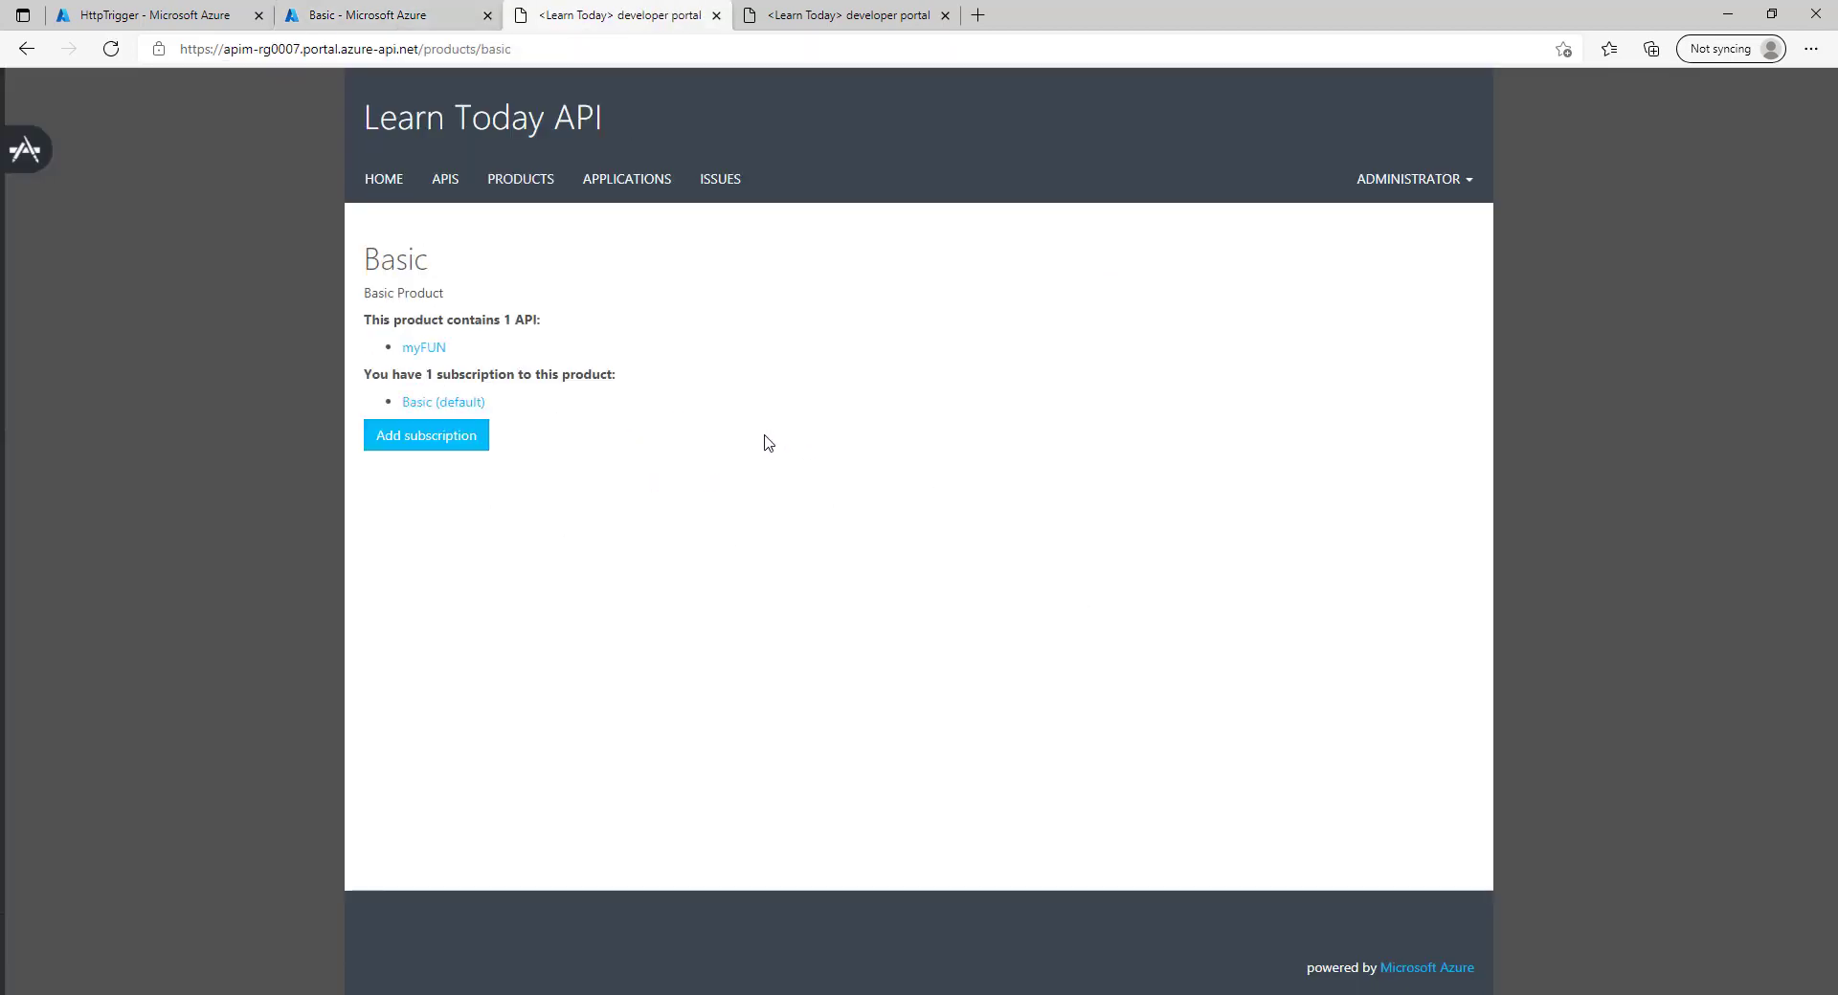
{"action": "left_click", "coordinate": [415, 350]}
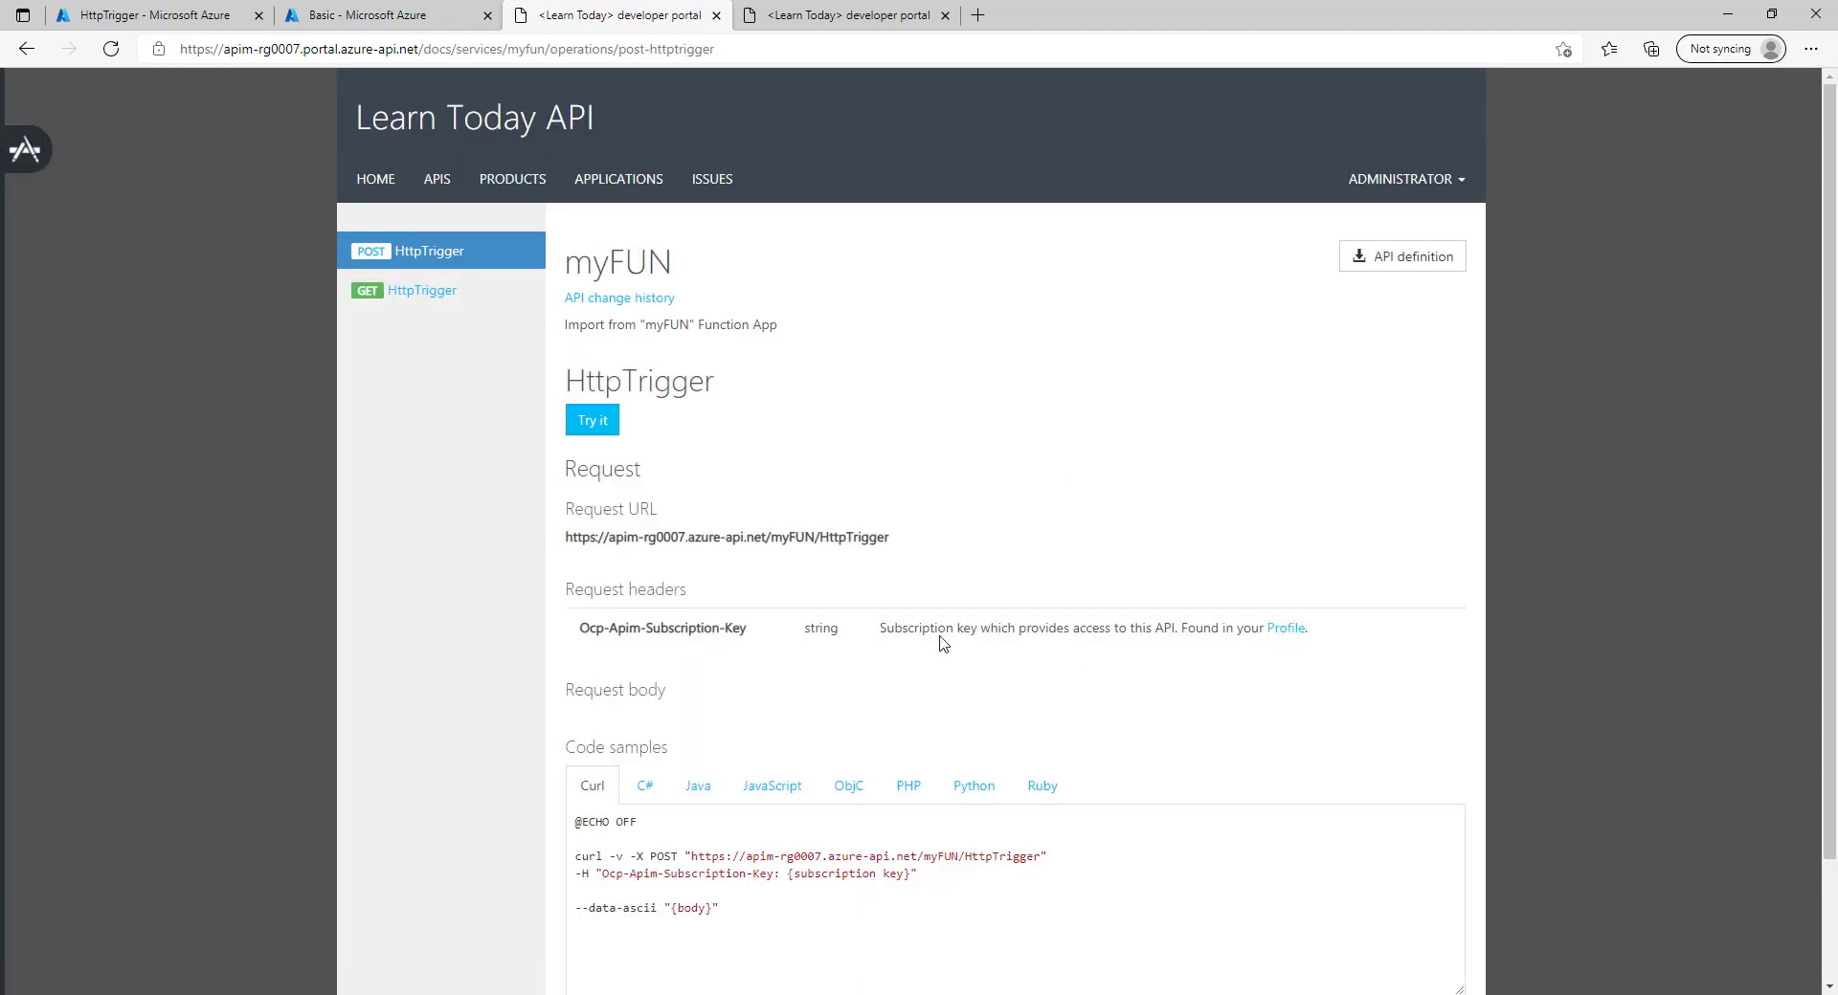
{"action": "left_click", "coordinate": [576, 421]}
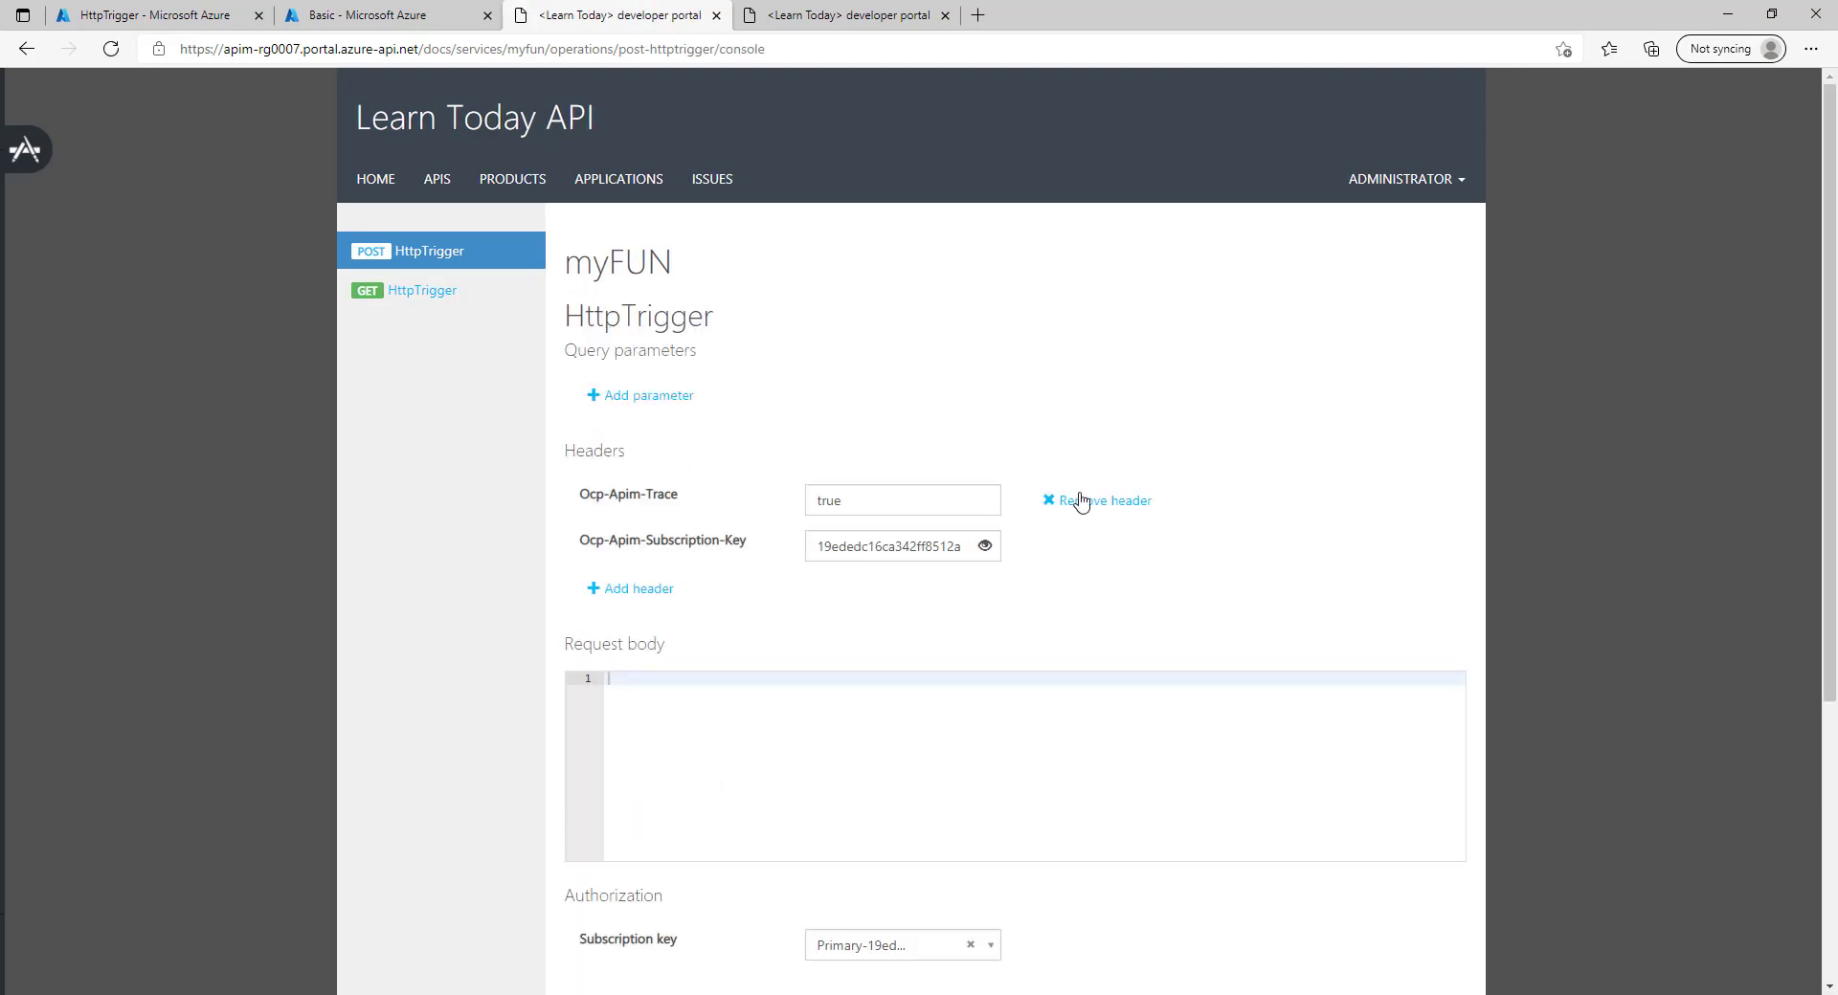
{"action": "left_click", "coordinate": [985, 546]}
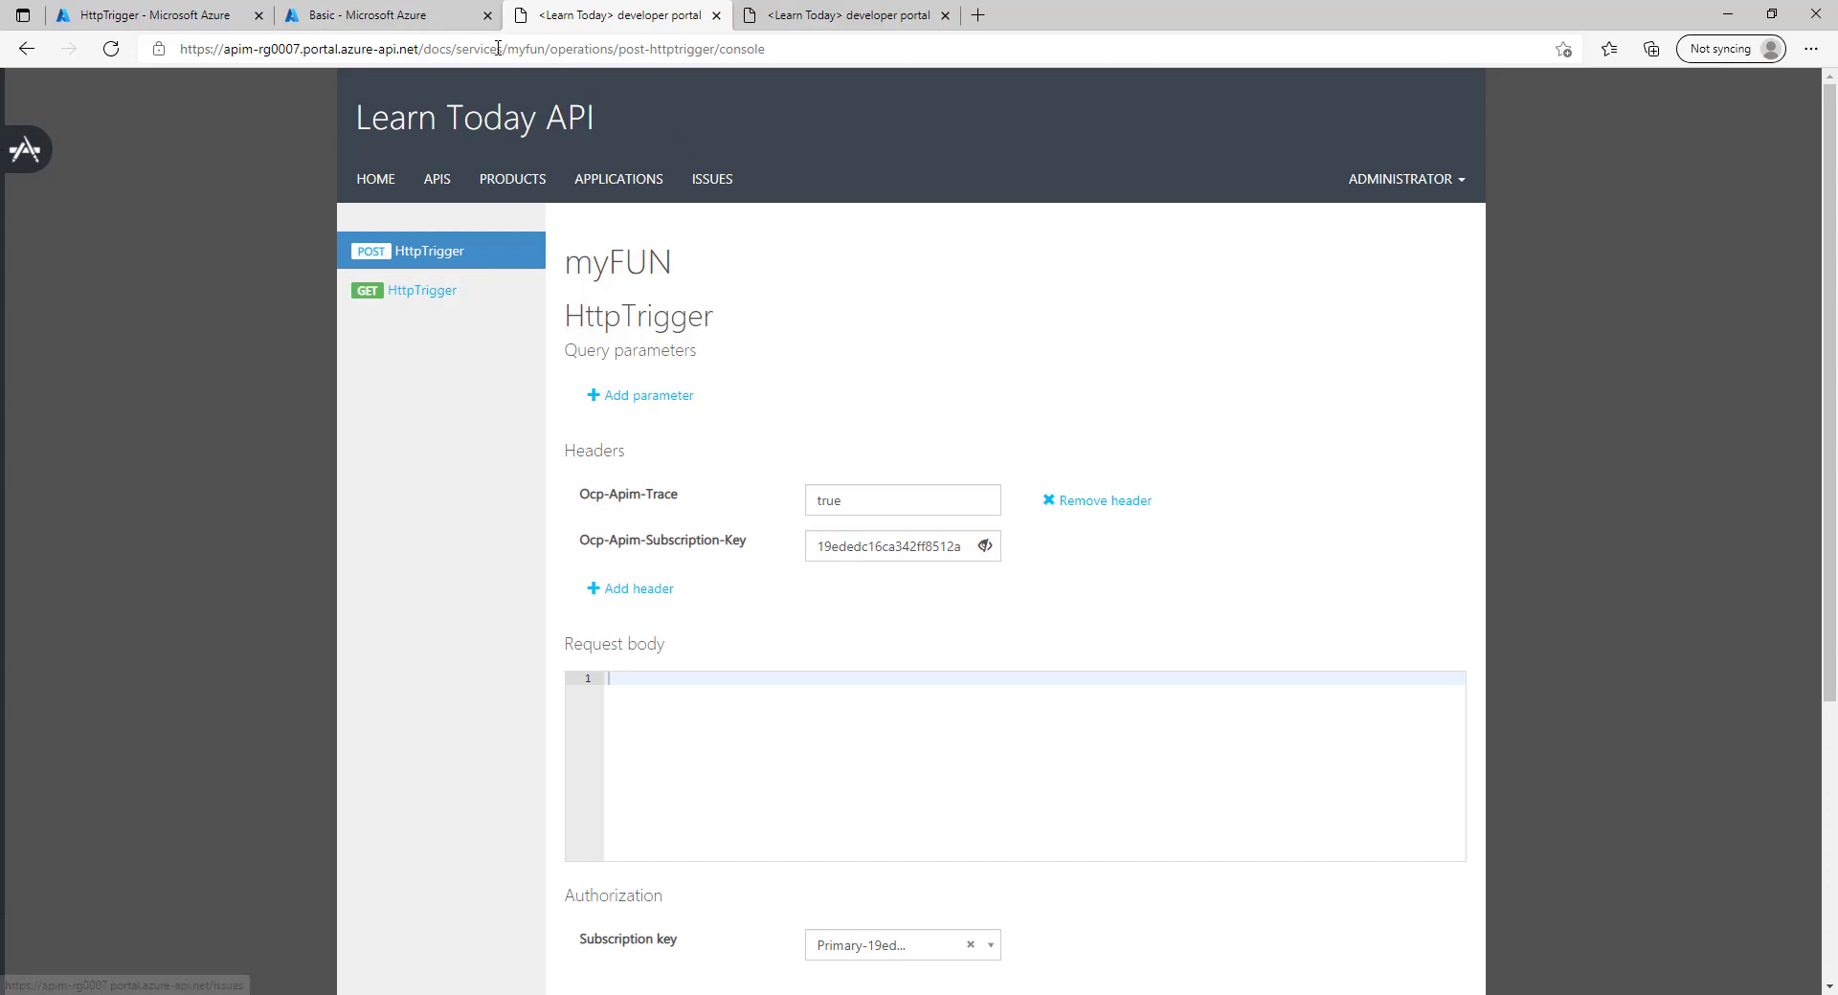
Back in Azure, open the Basic product's Access control page showing administrators and guests.
{"action": "left_click", "coordinate": [458, 14]}
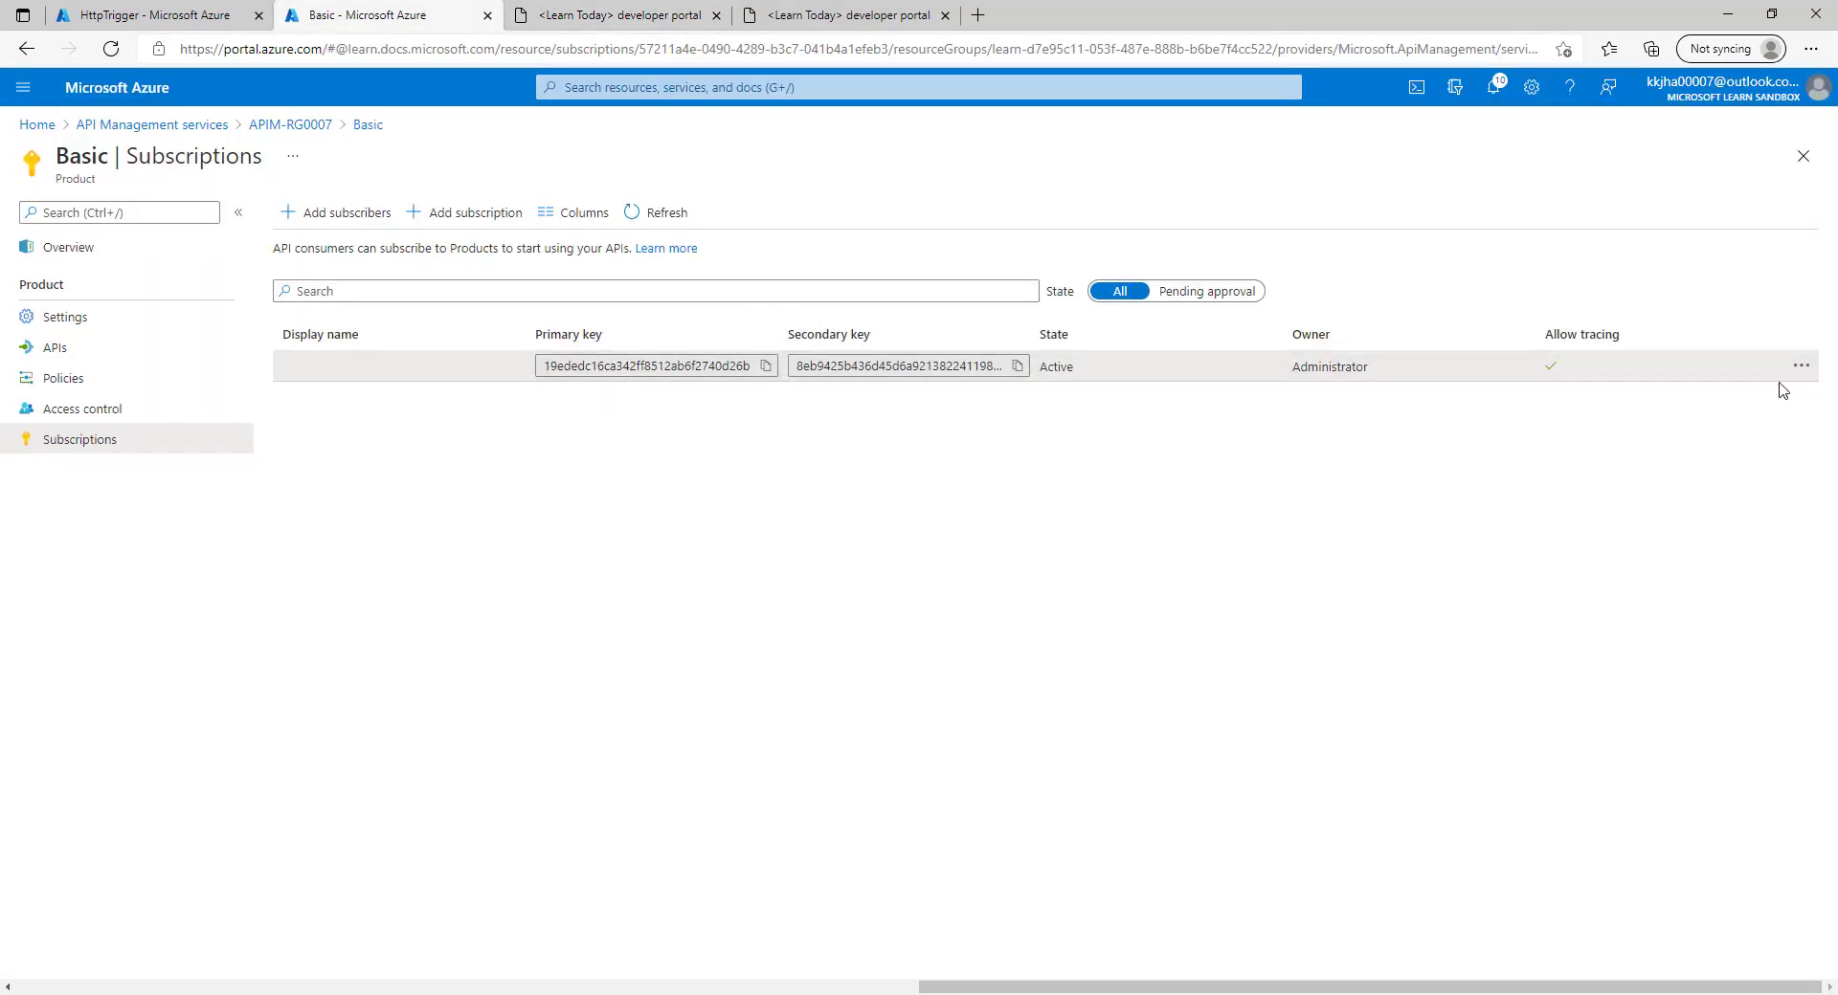
{"action": "left_click", "coordinate": [1804, 370]}
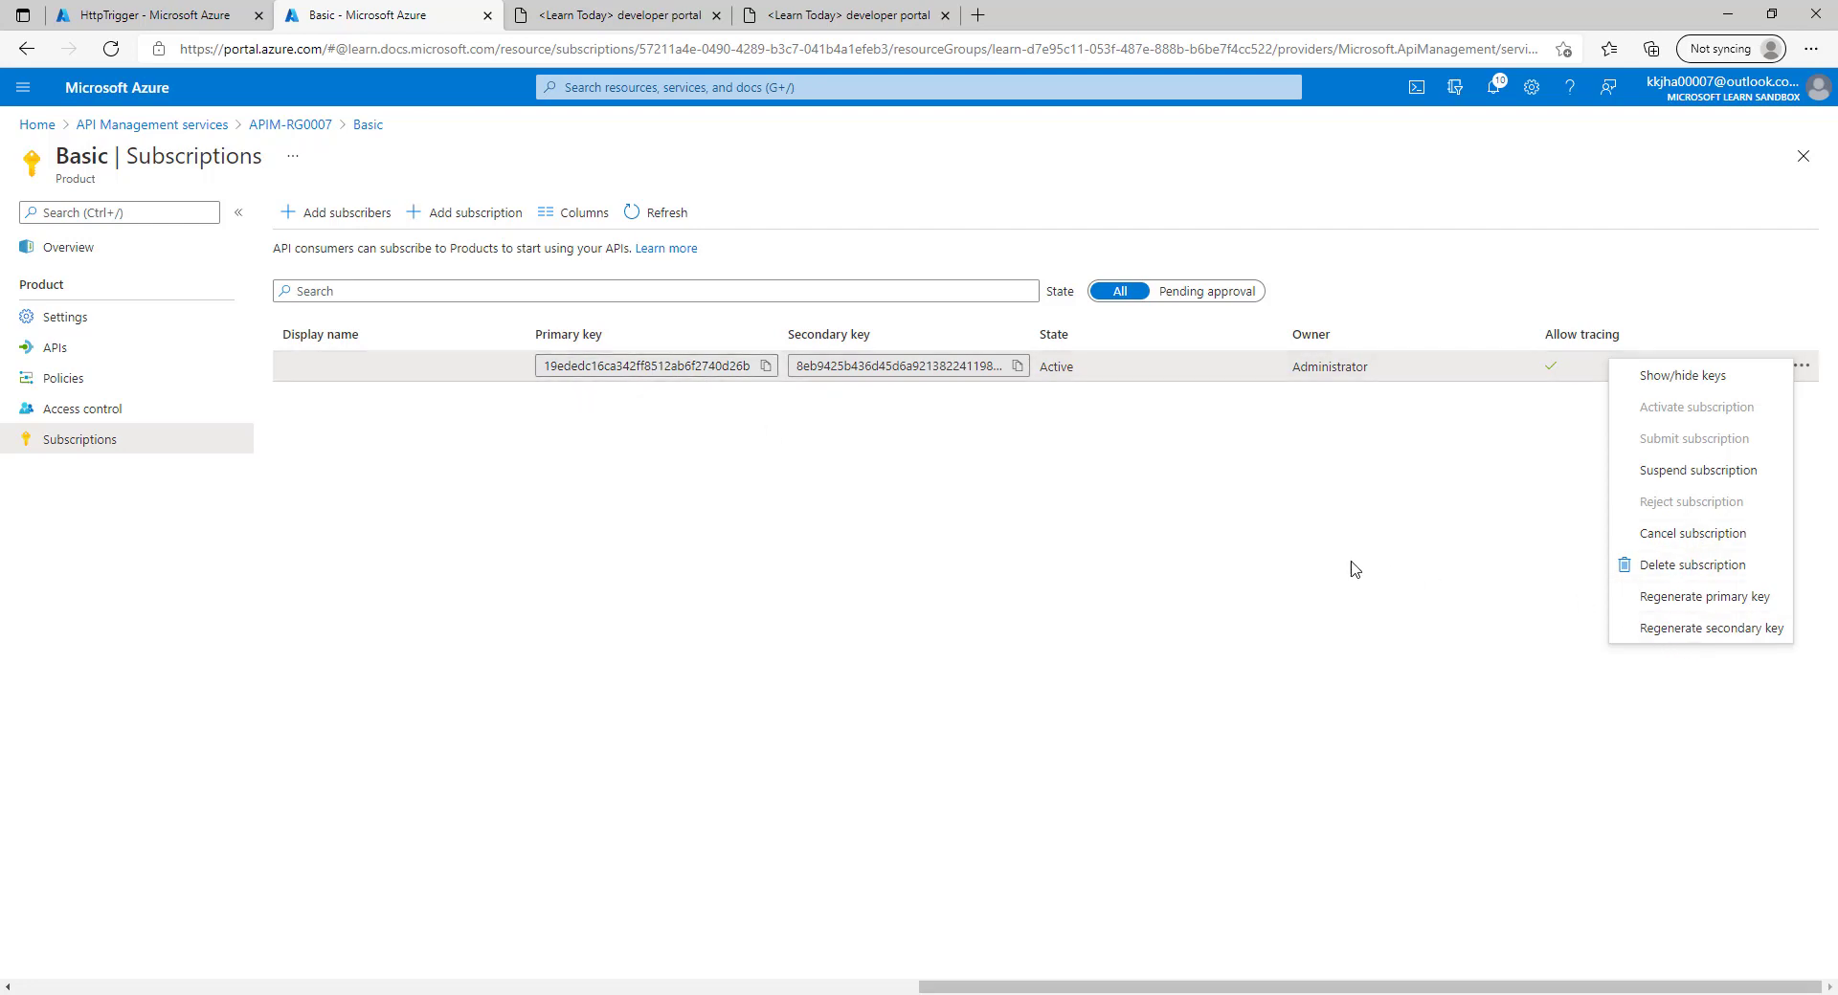
{"action": "left_click", "coordinate": [813, 720]}
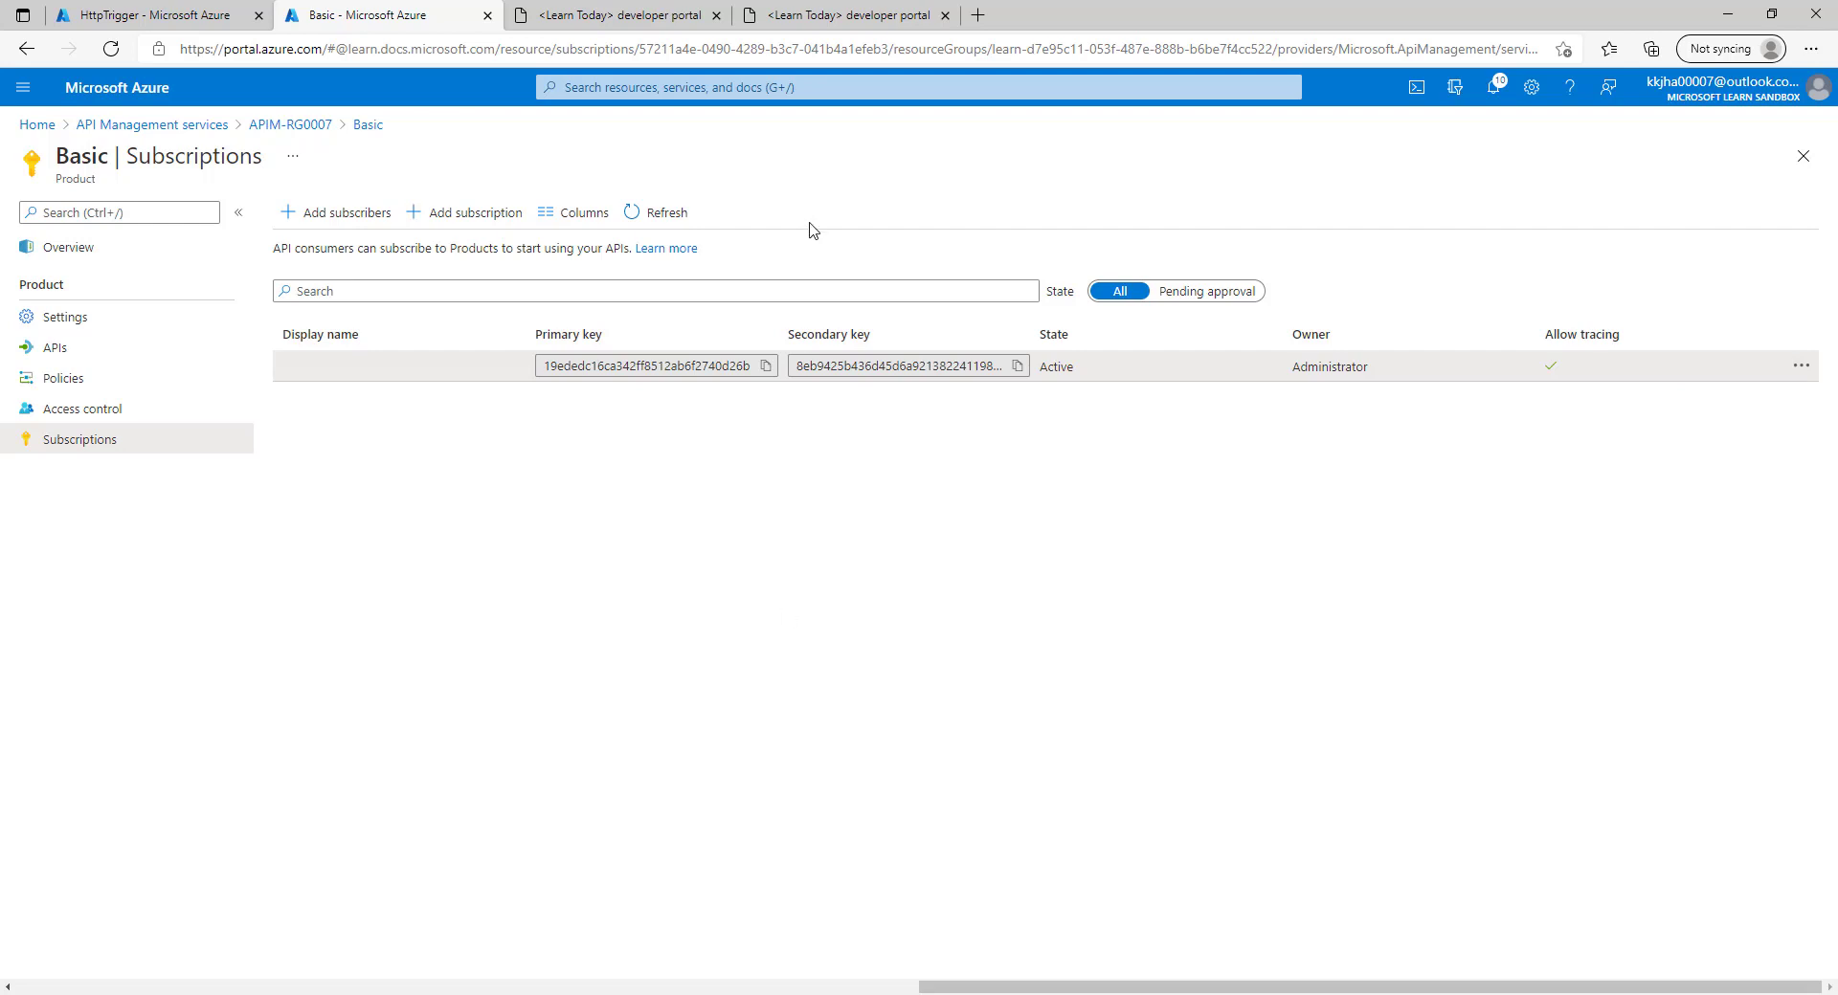
{"action": "left_click", "coordinate": [613, 4]}
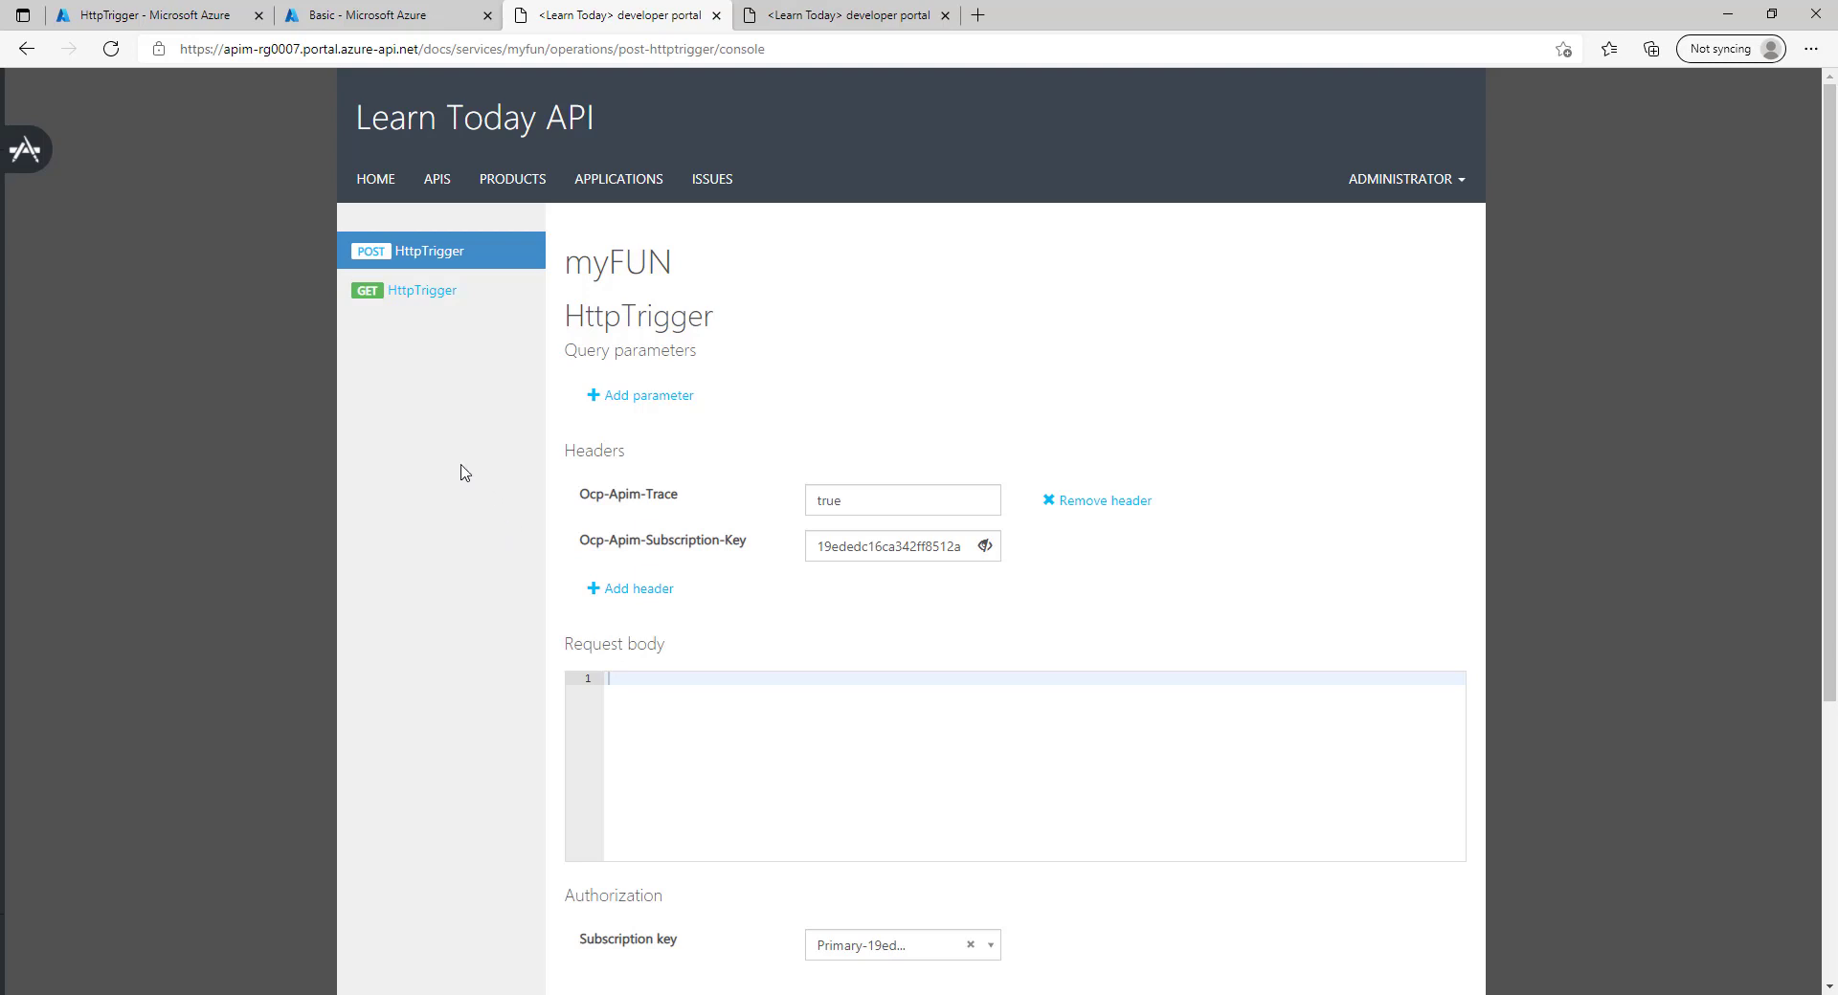
{"action": "left_click", "coordinate": [424, 9]}
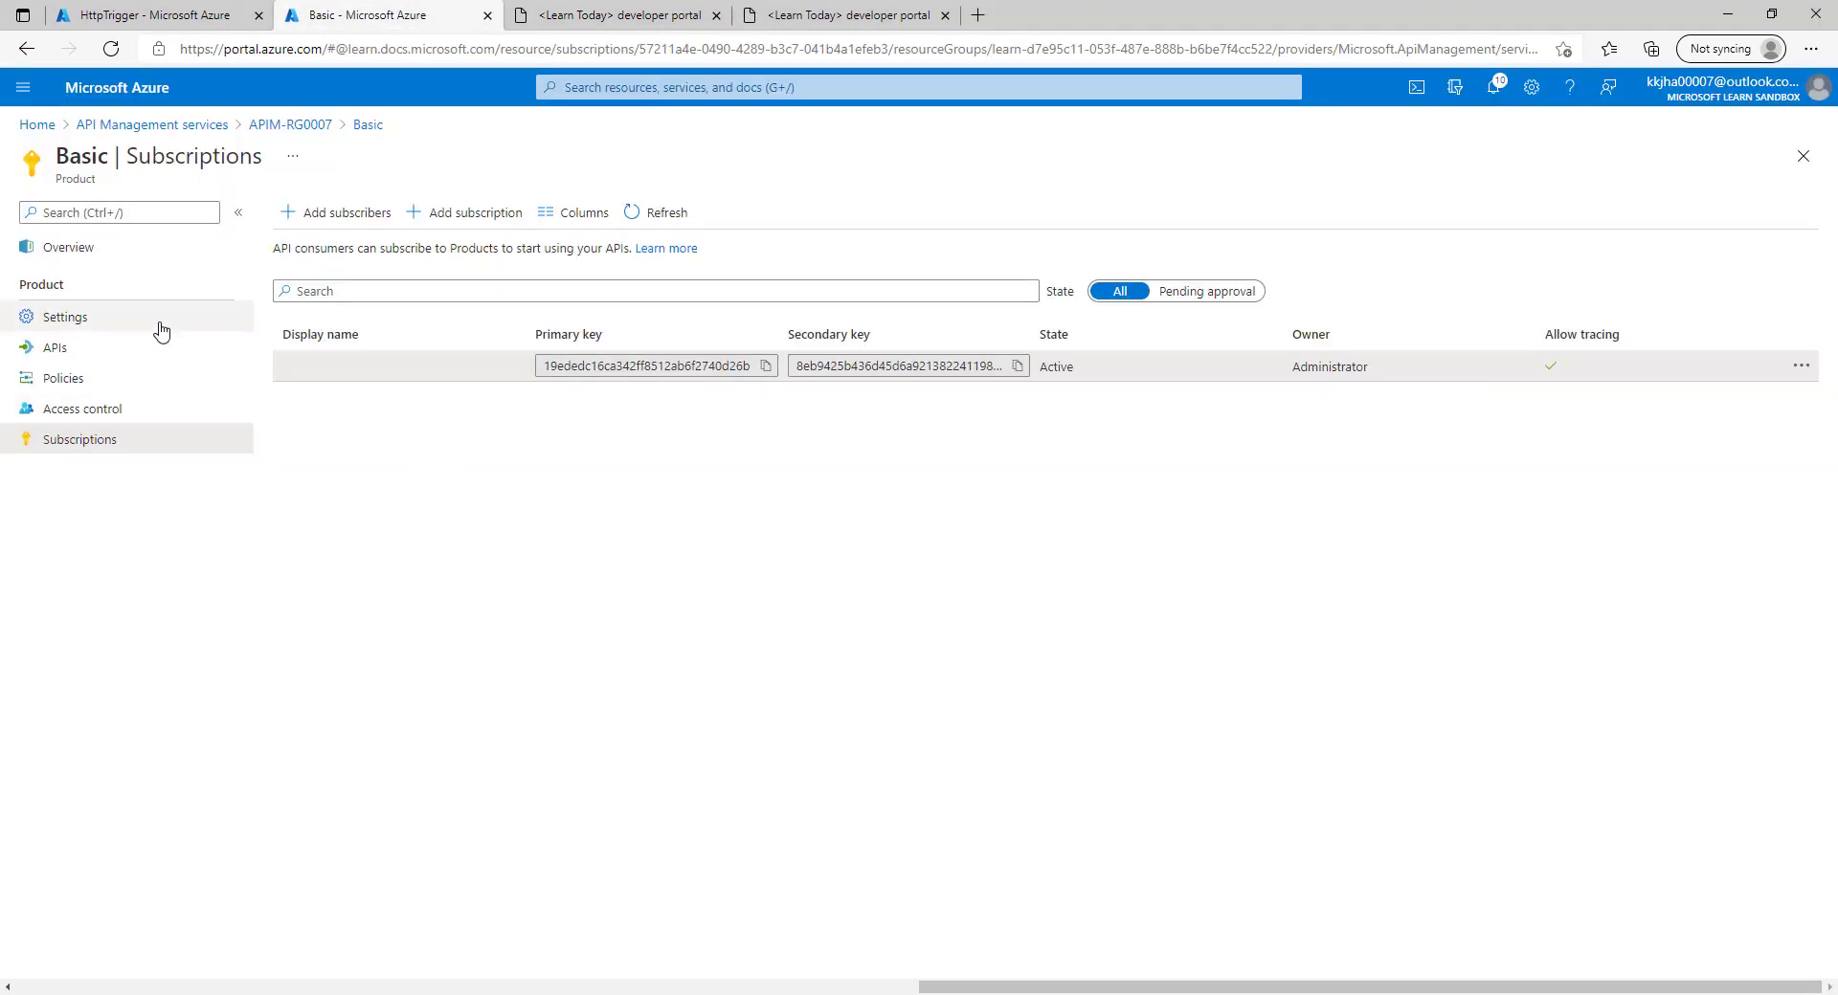
{"action": "left_click", "coordinate": [120, 411]}
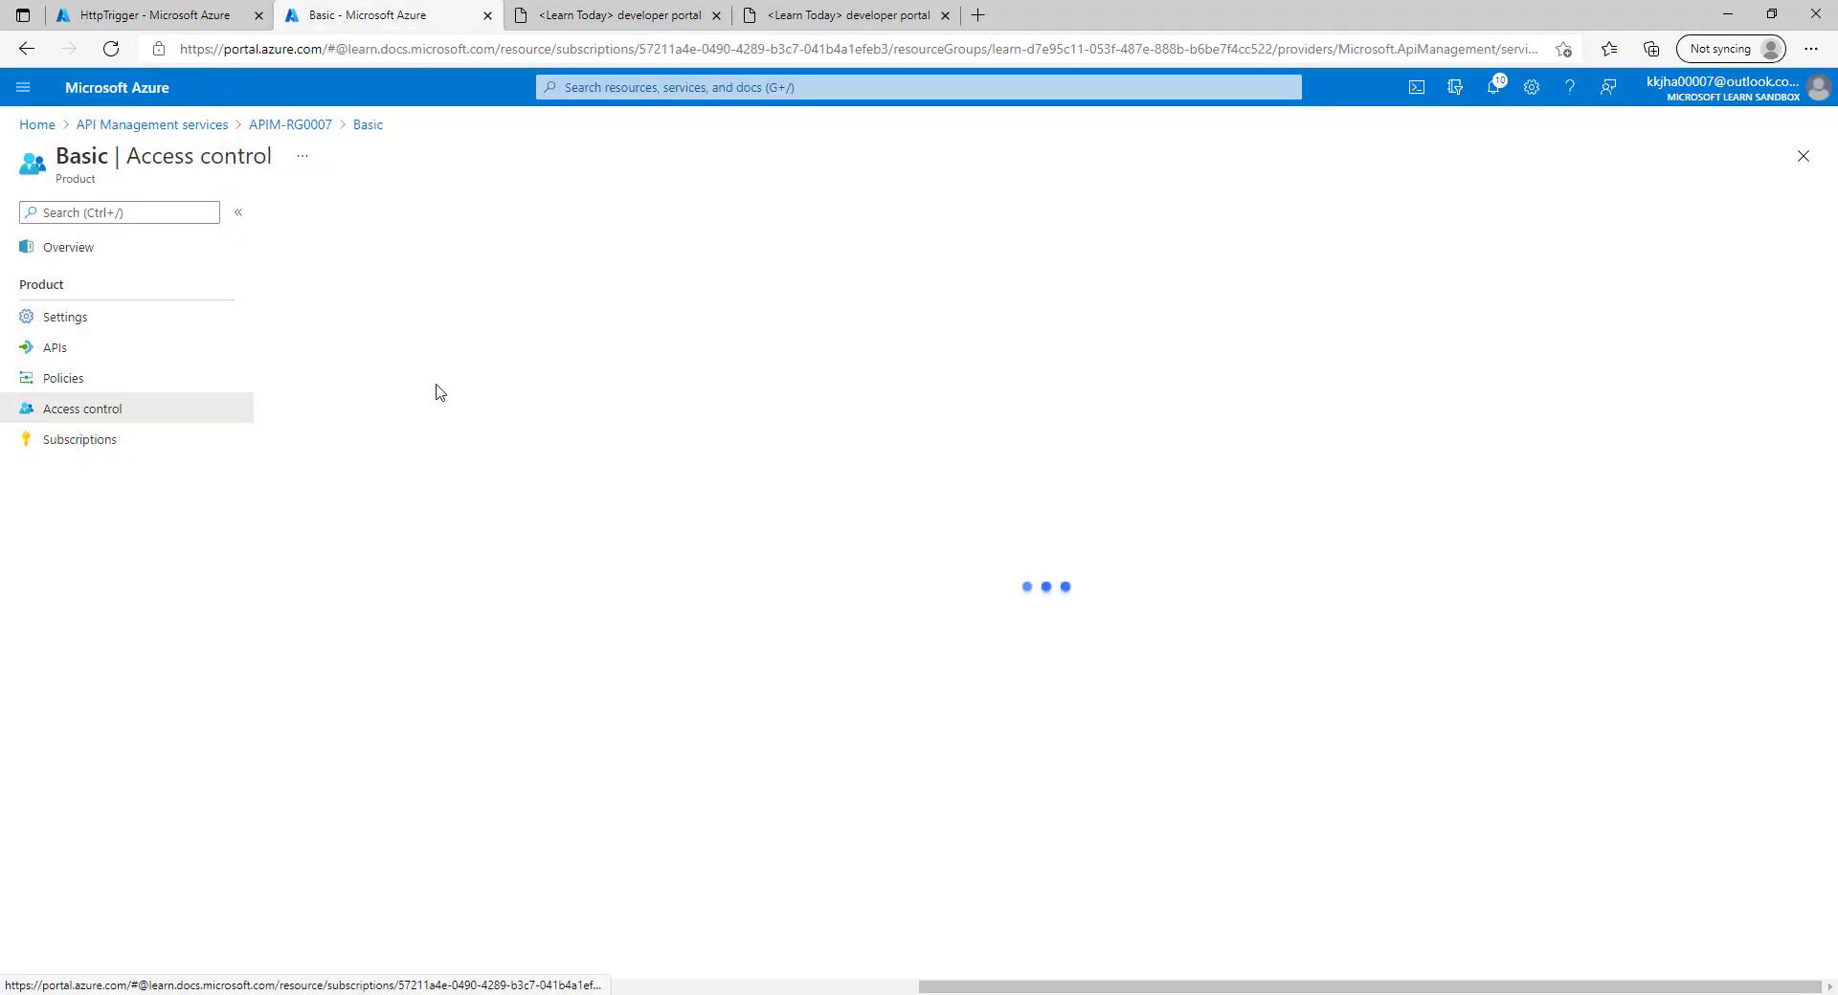
{"action": "left_click", "coordinate": [613, 13]}
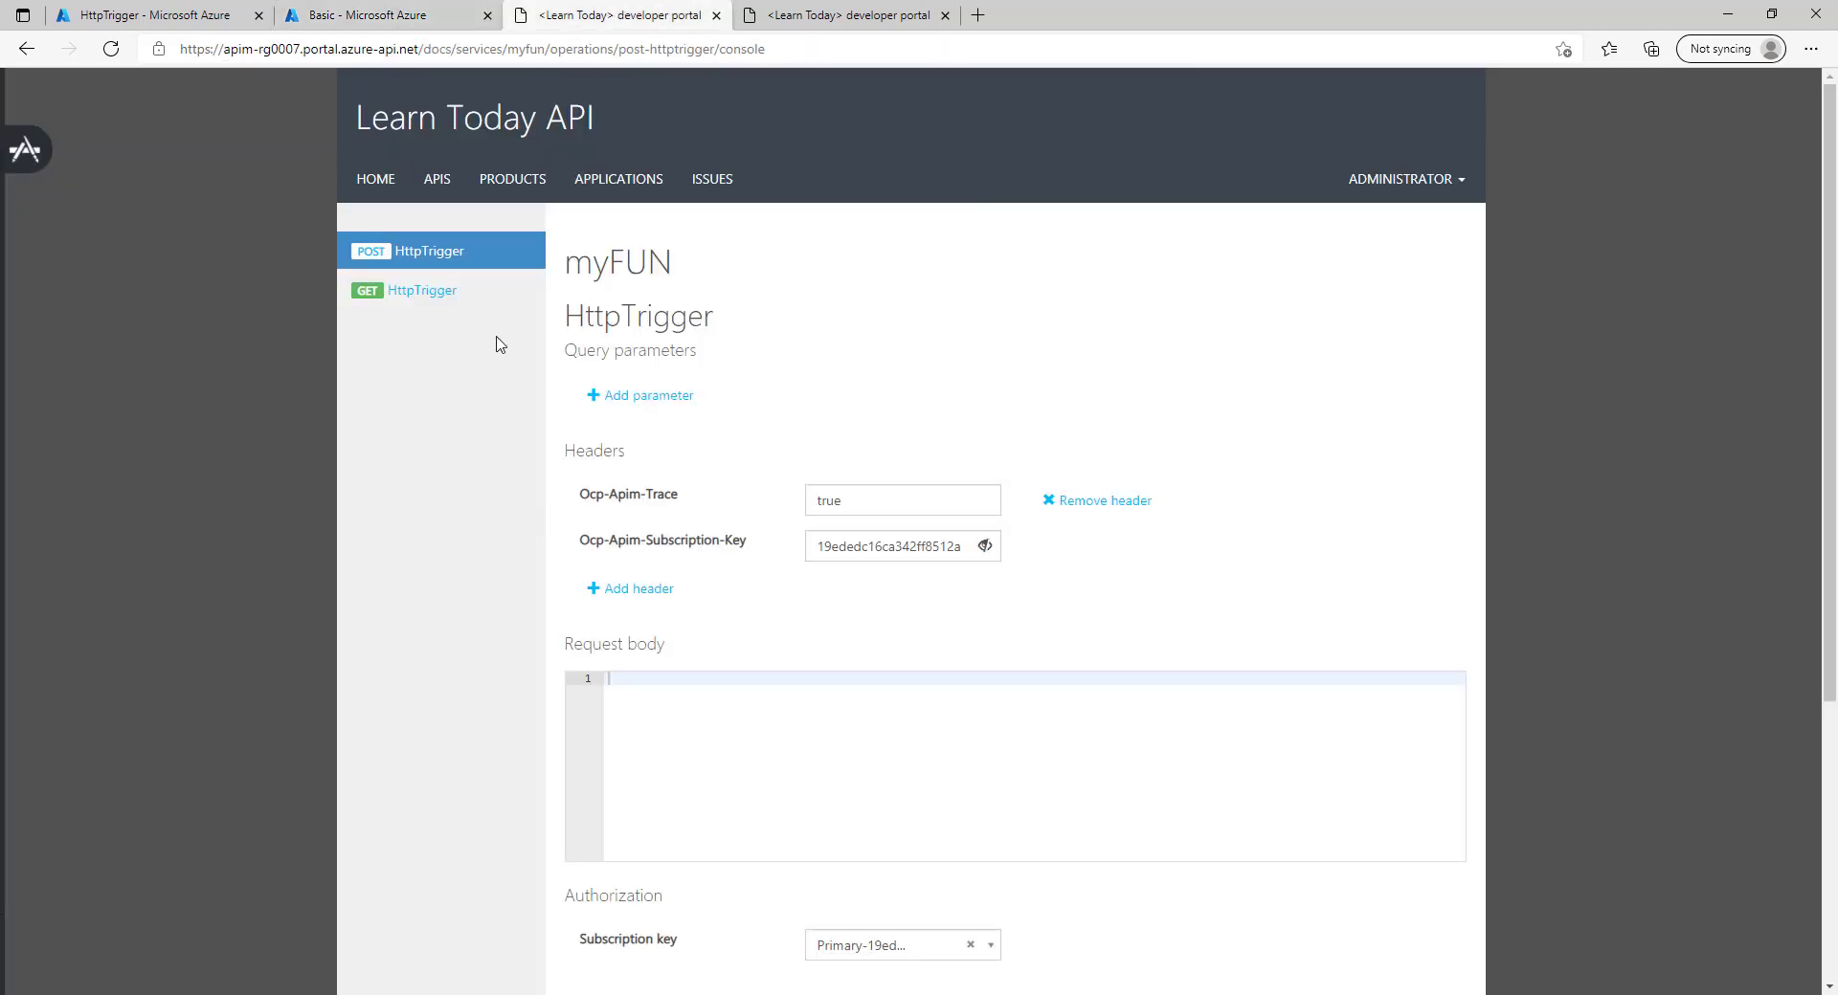
{"action": "key", "text": "ctrl+shift+Tab"}
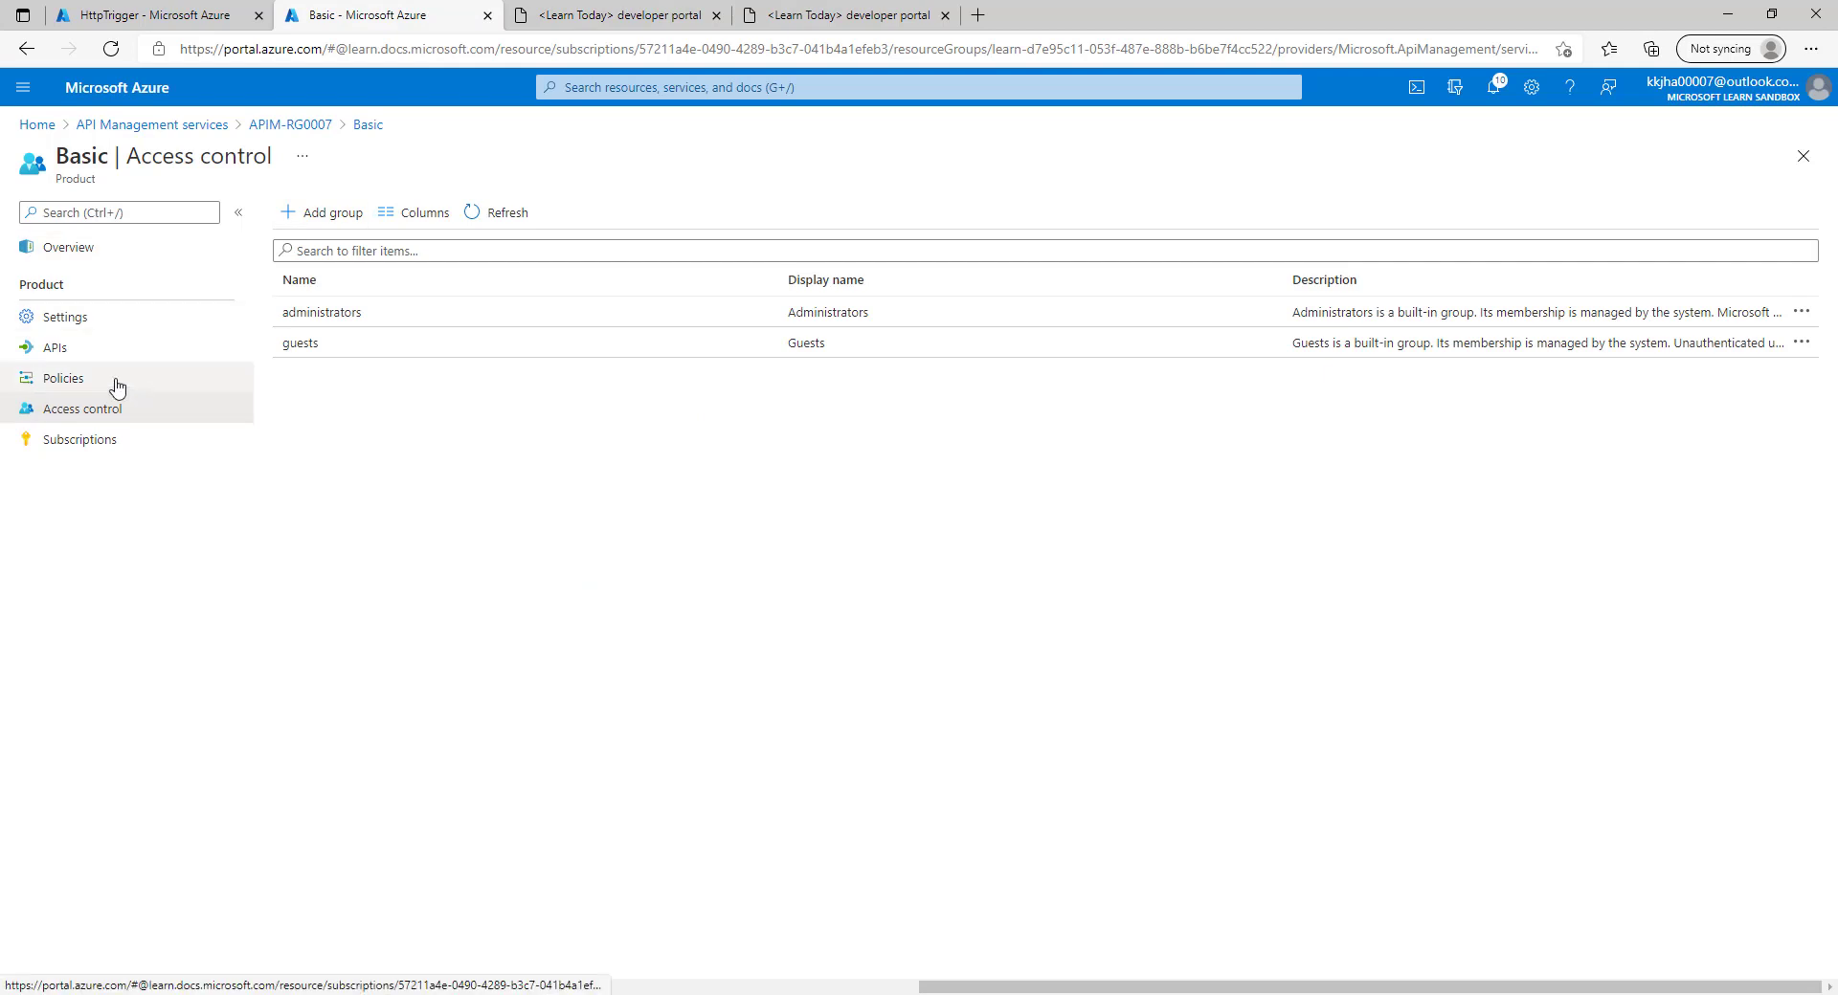
Create API Management user 'User 1' under APIM-RG0007 Users with an e-mail address, Id and password.
{"action": "left_click", "coordinate": [308, 125]}
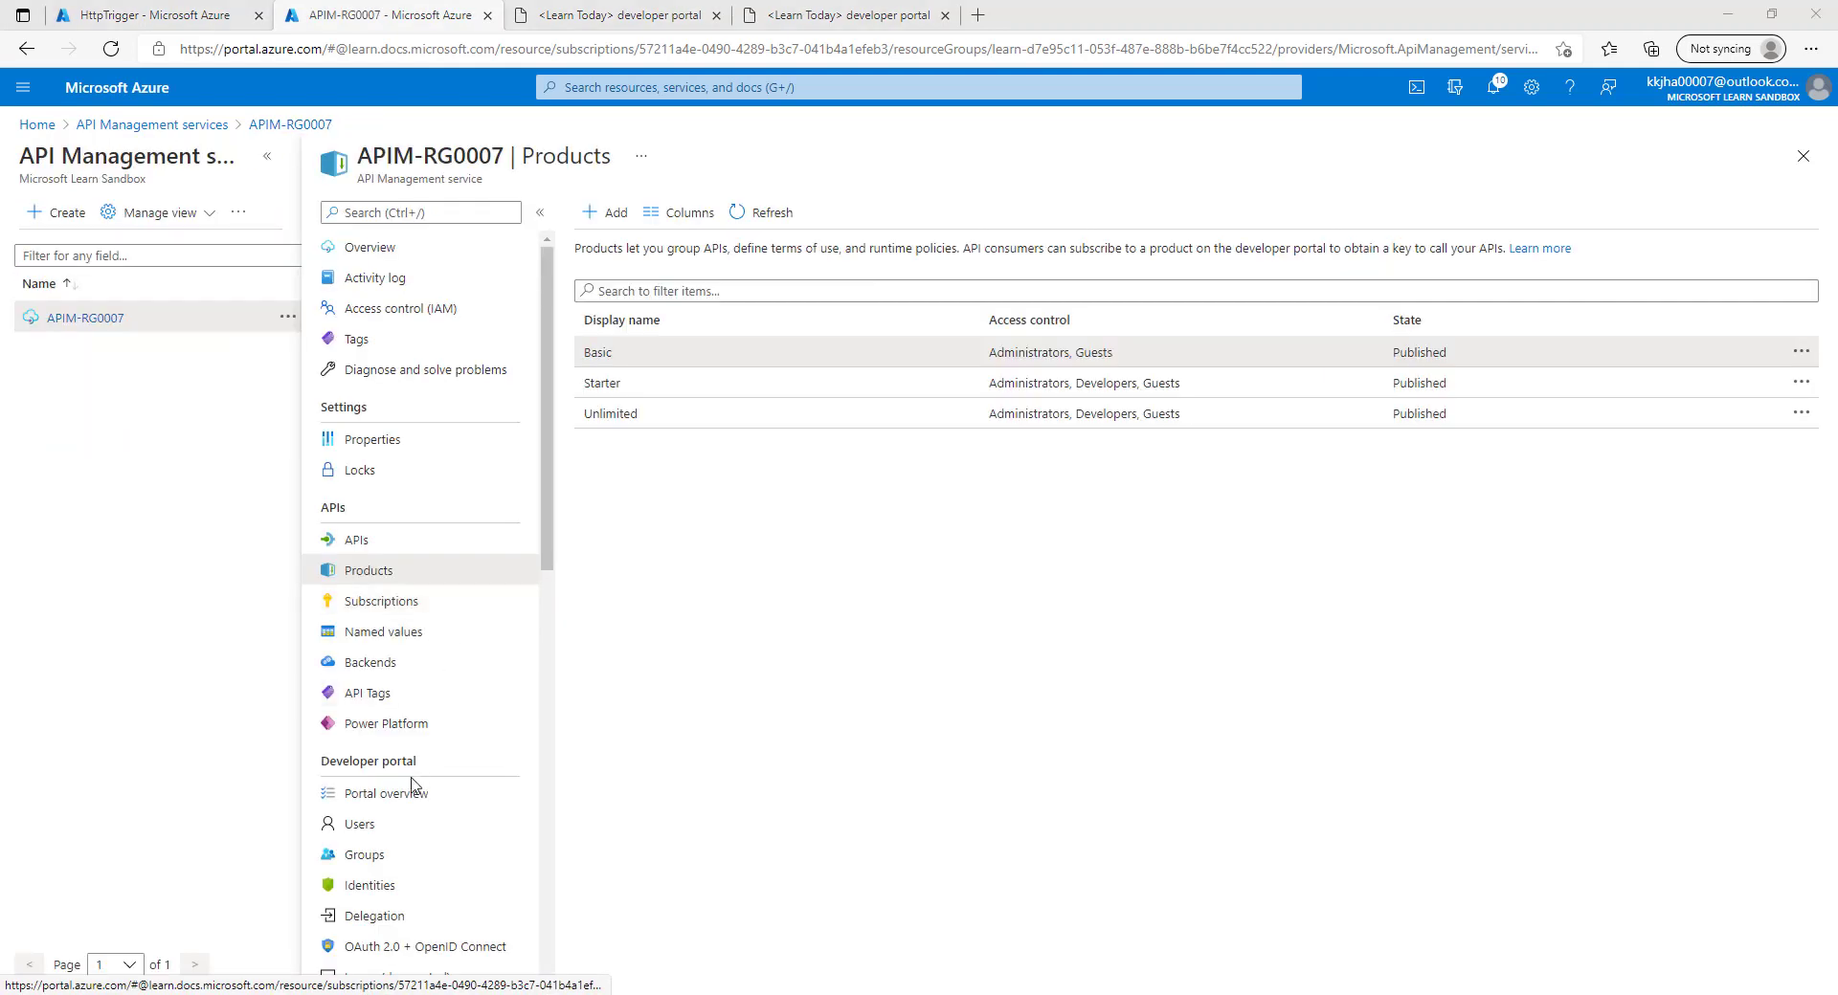
{"action": "left_click", "coordinate": [404, 830]}
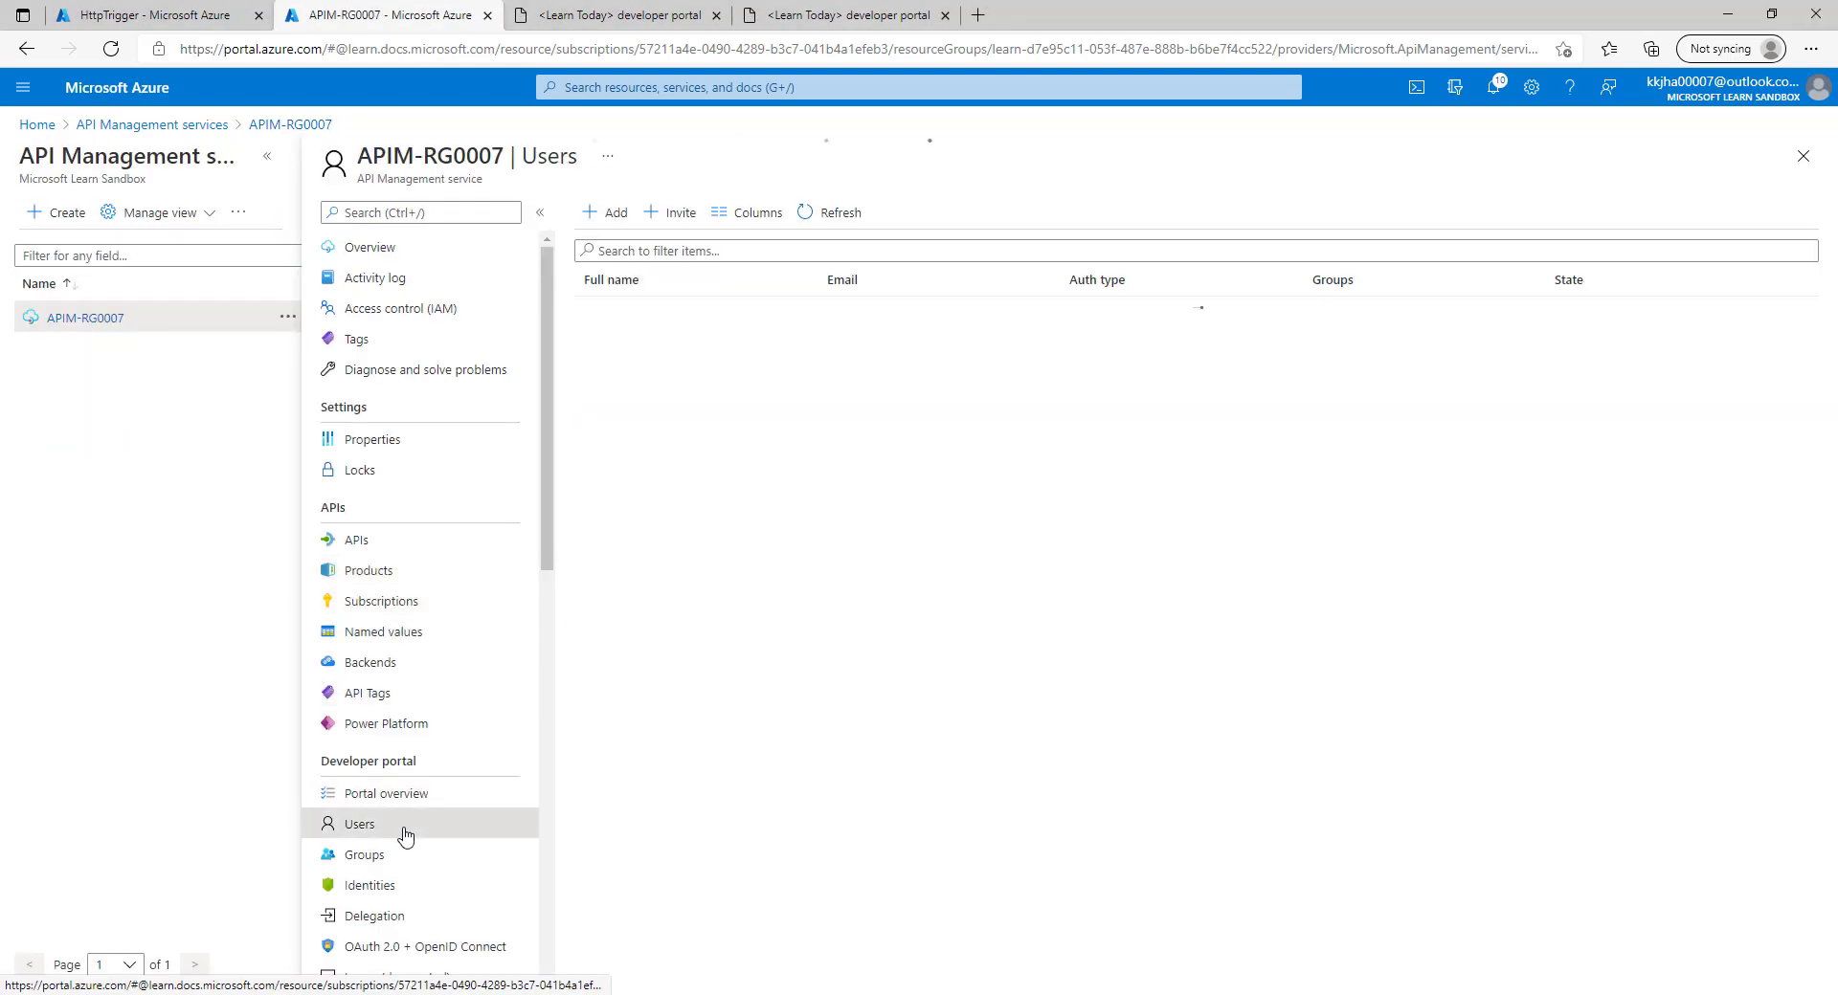
{"action": "left_click", "coordinate": [610, 218]}
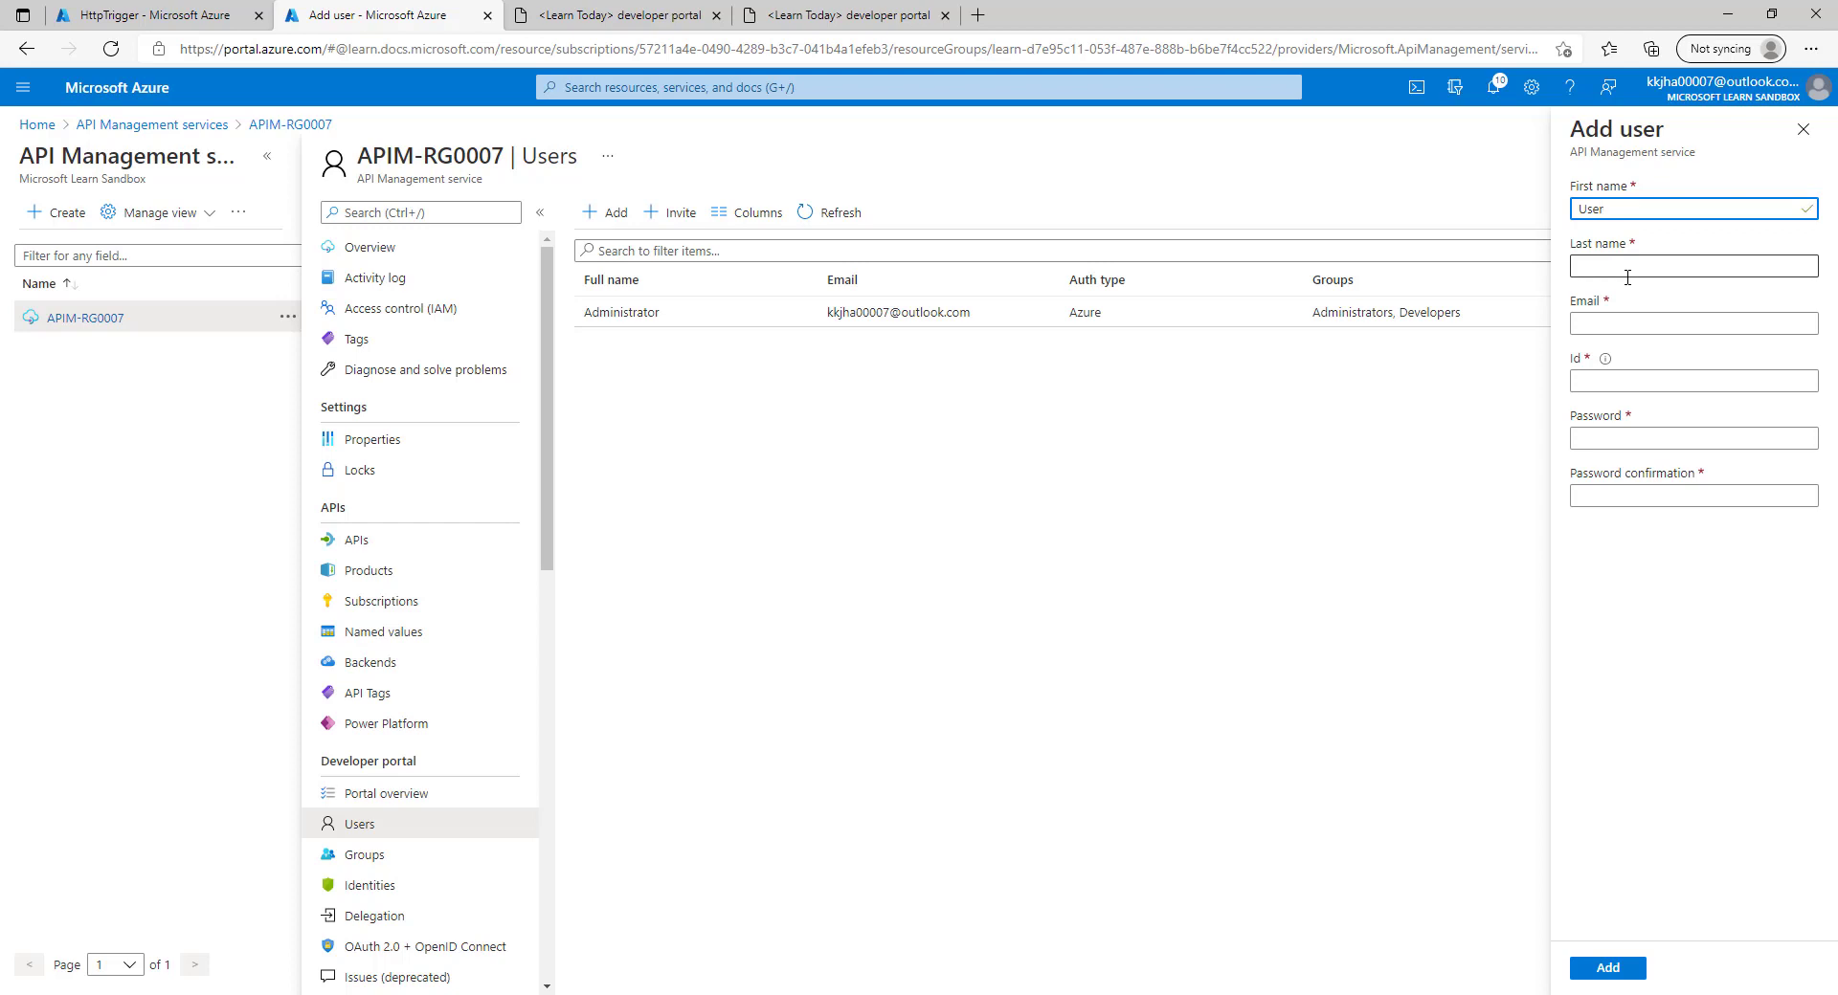
{"action": "left_click", "coordinate": [1627, 278]}
{"action": "key", "text": "Tab"}
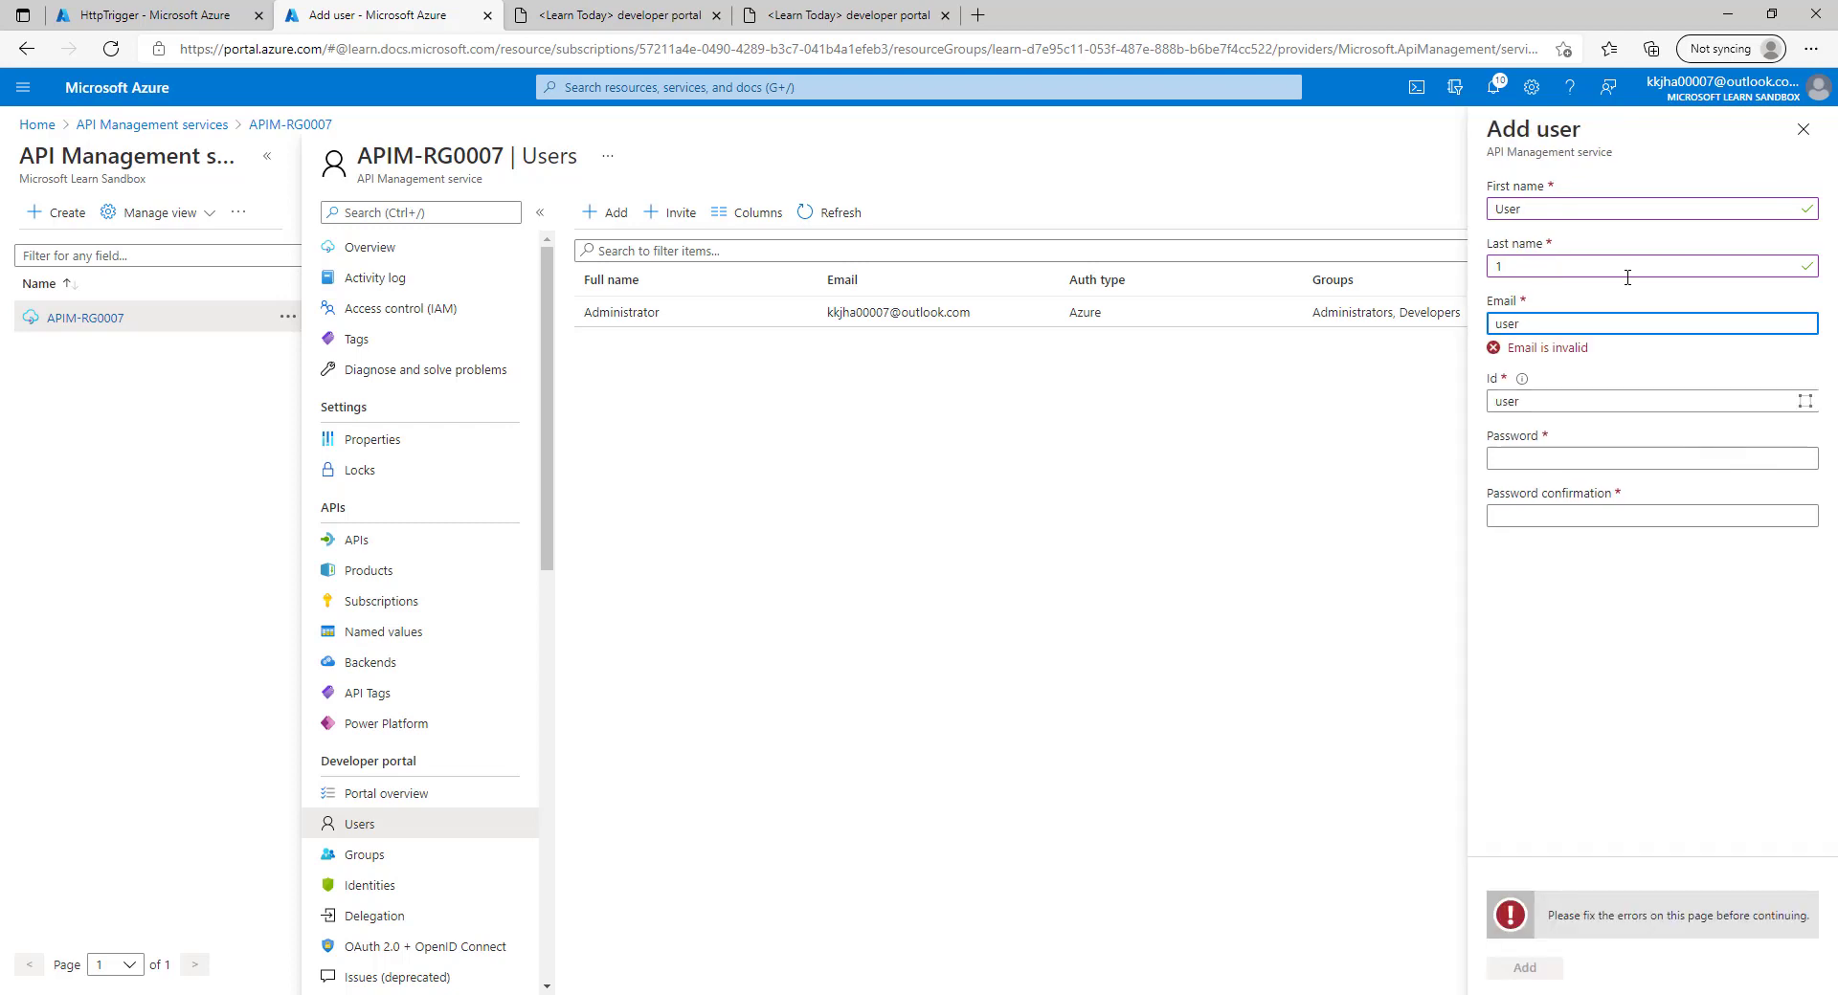
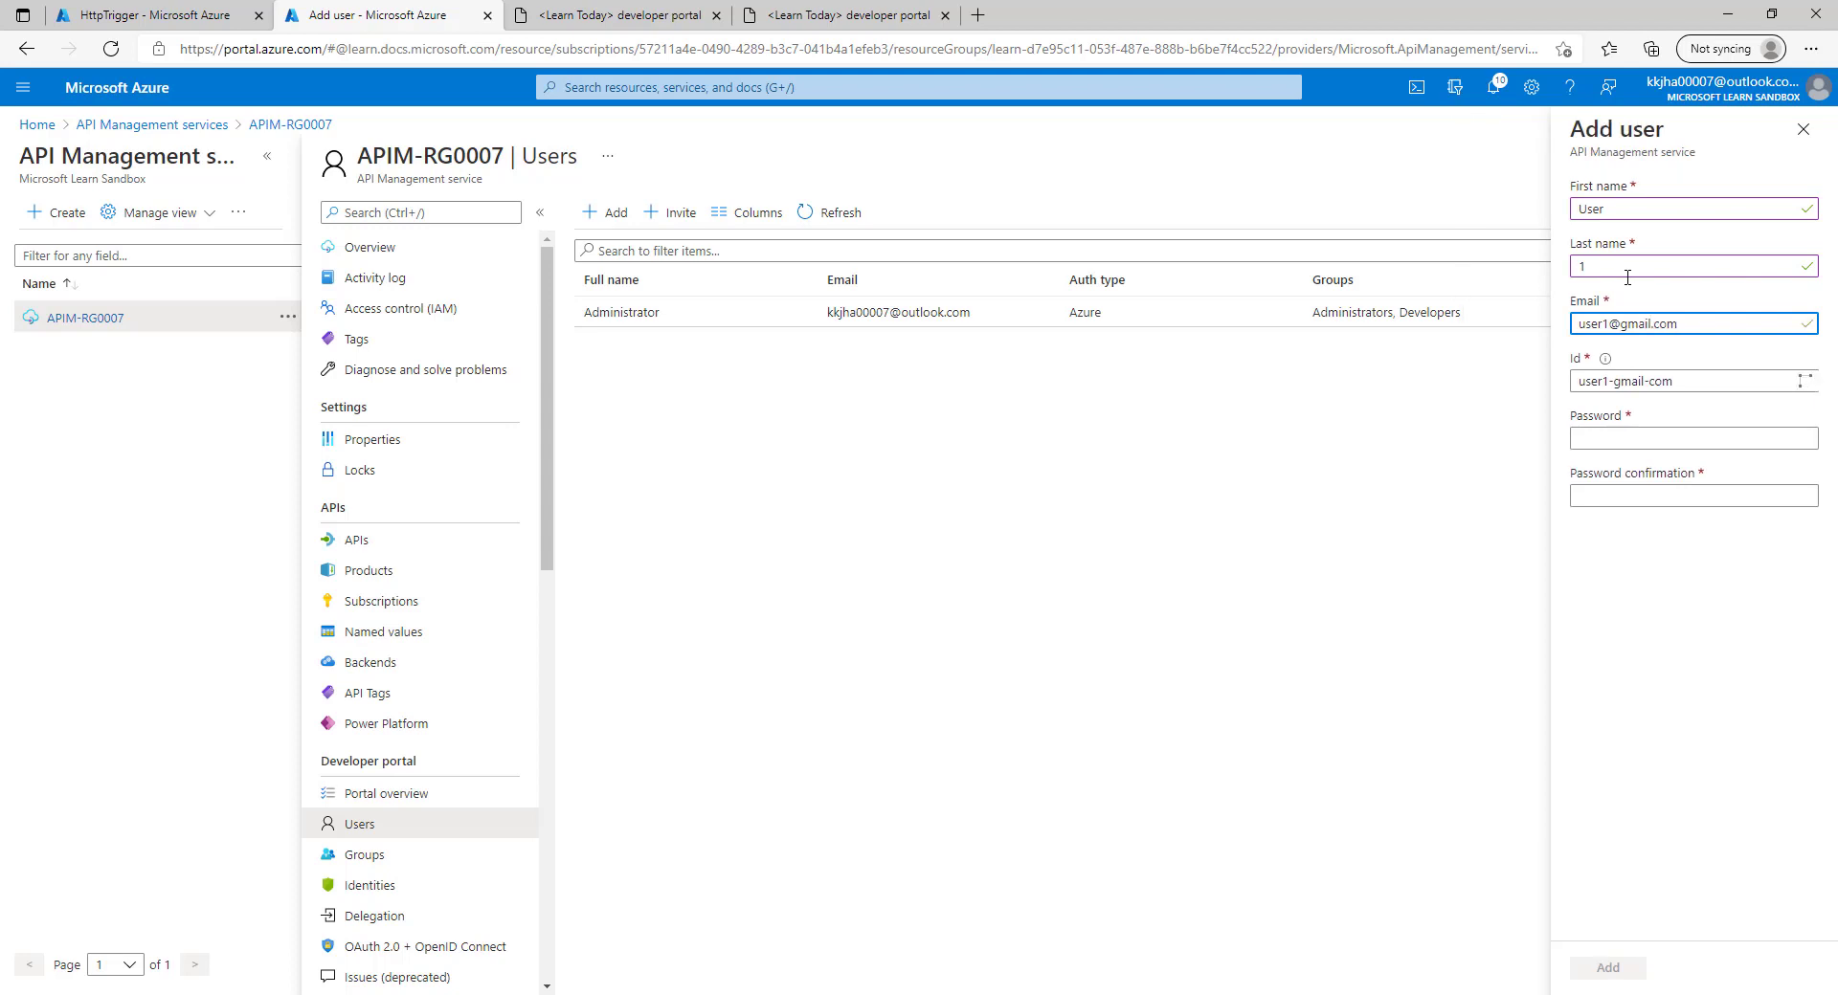
{"action": "key", "text": "Tab"}
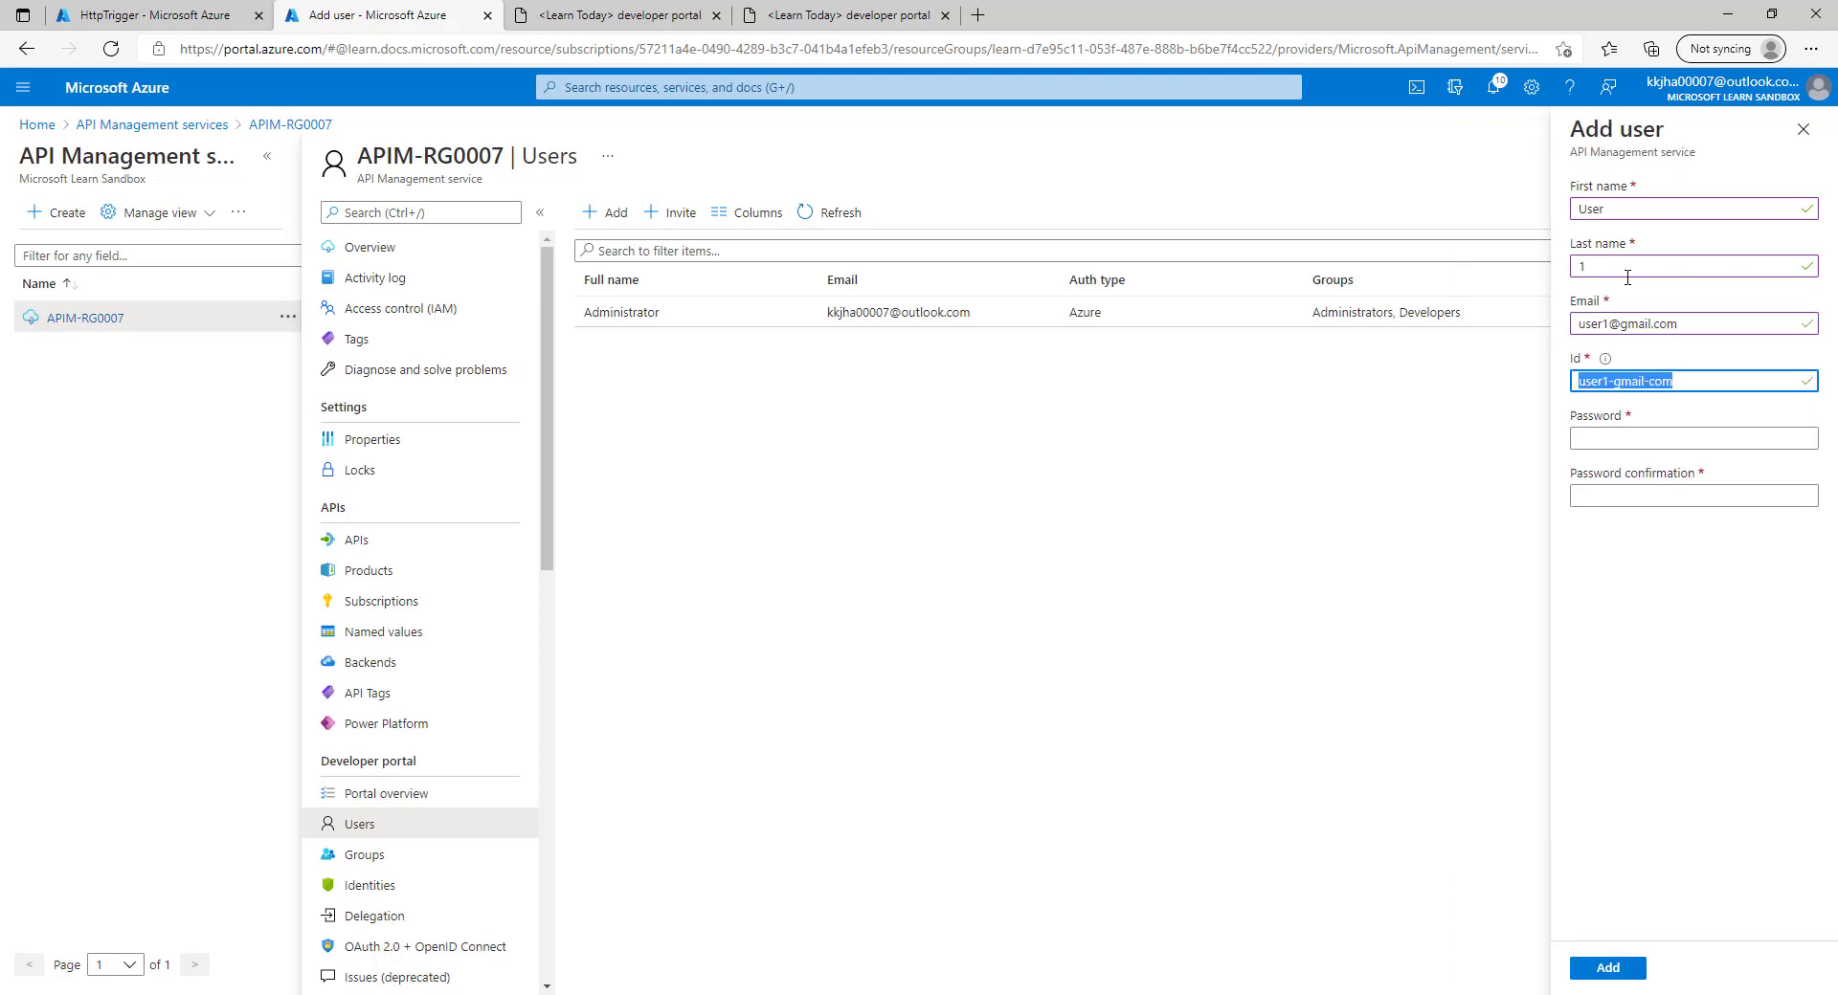
{"action": "key", "text": "Tab"}
{"action": "type", "text": "••"}
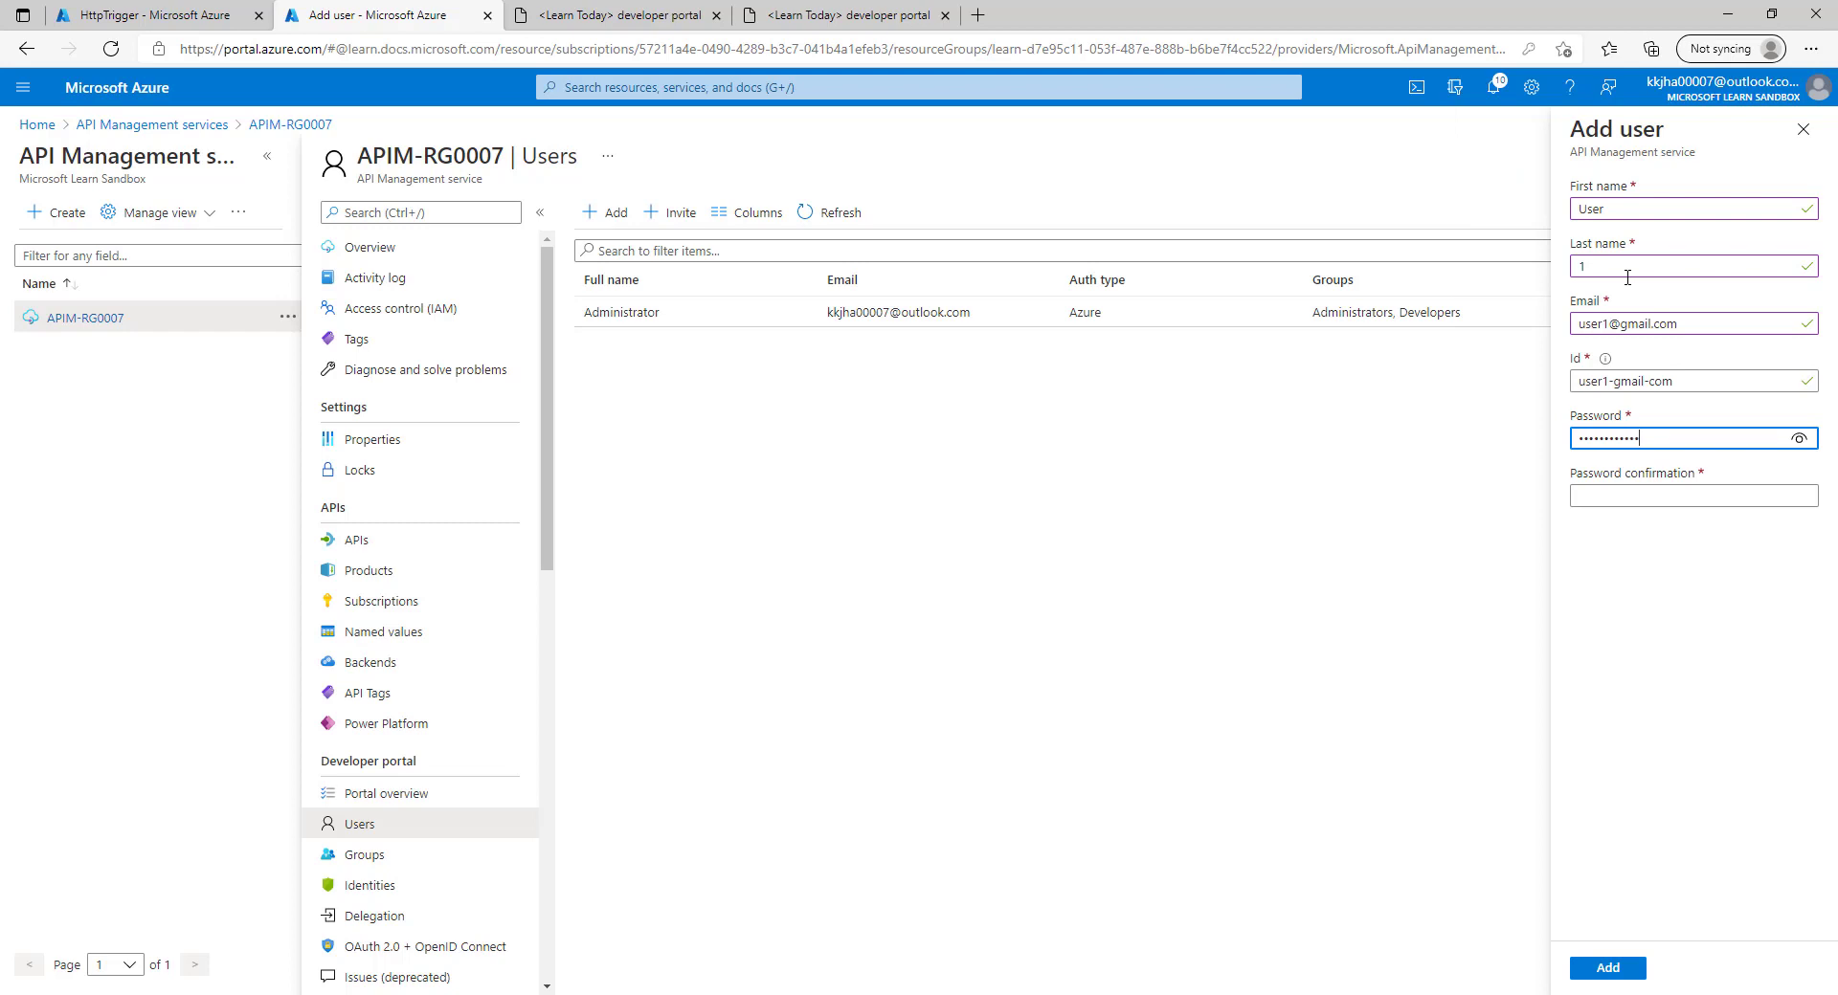
{"action": "key", "text": "Tab"}
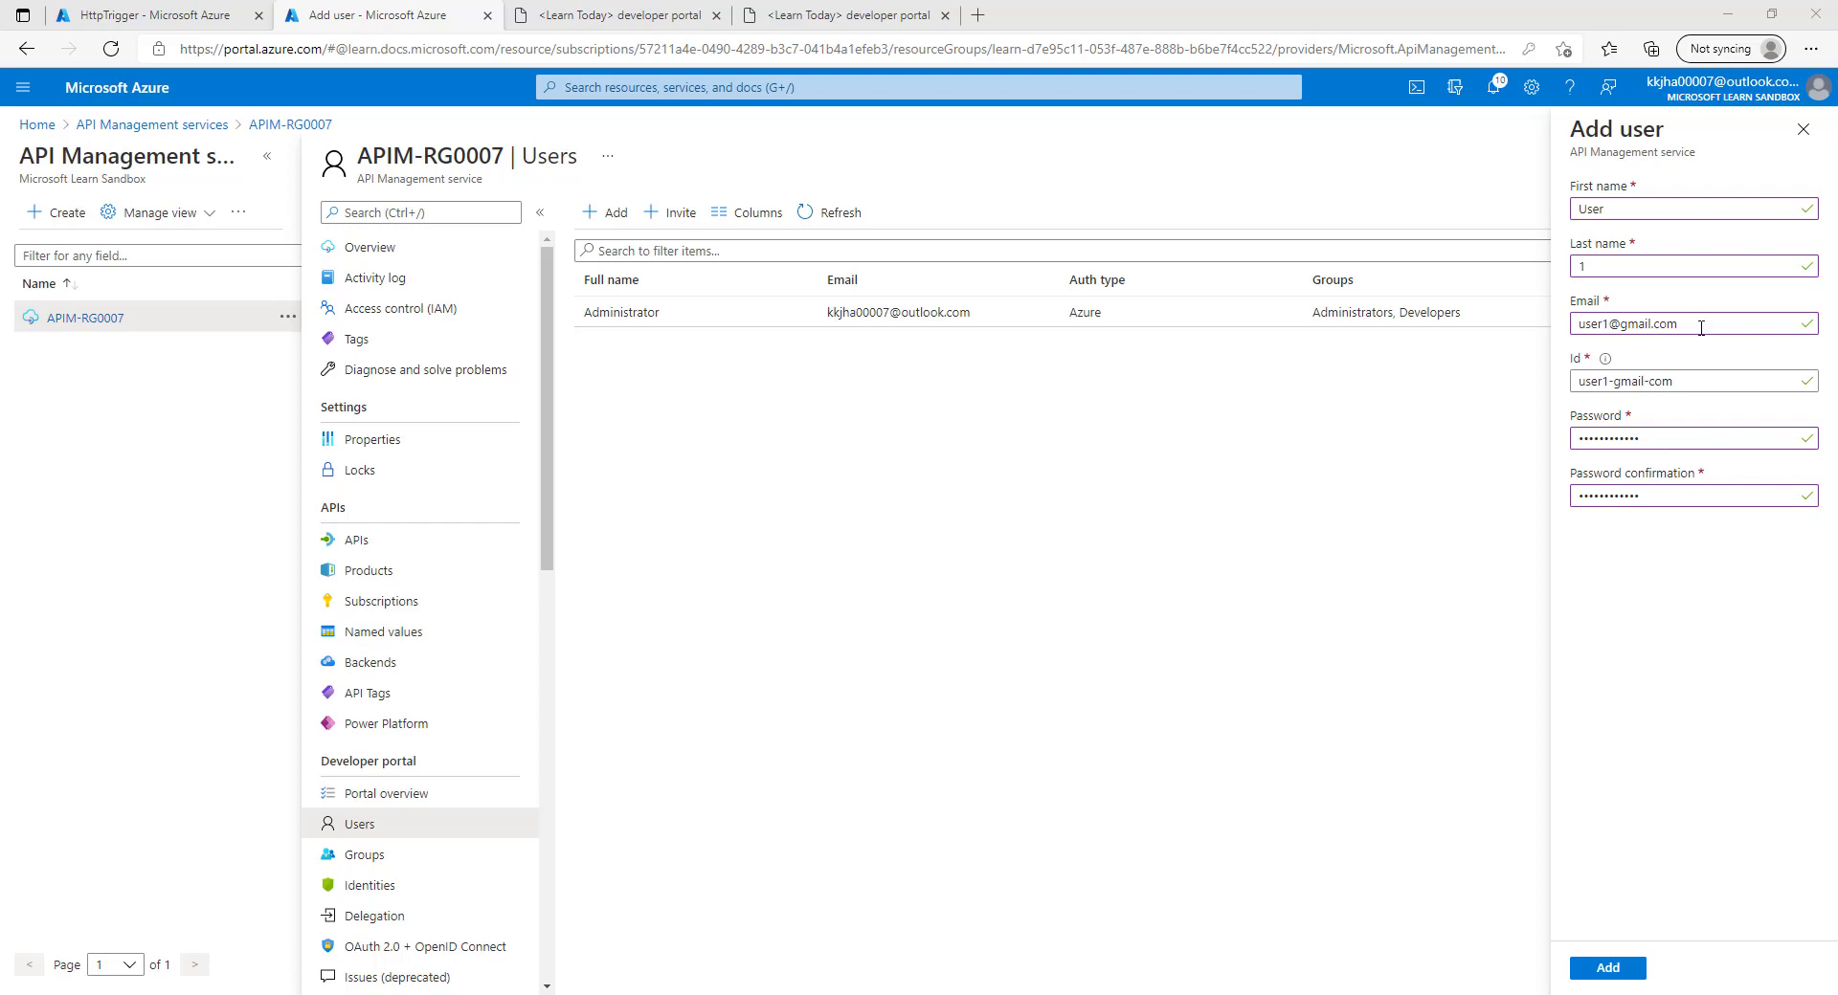
{"action": "left_click_drag", "start_coordinate": [1701, 328], "coordinate": [1421, 388]}
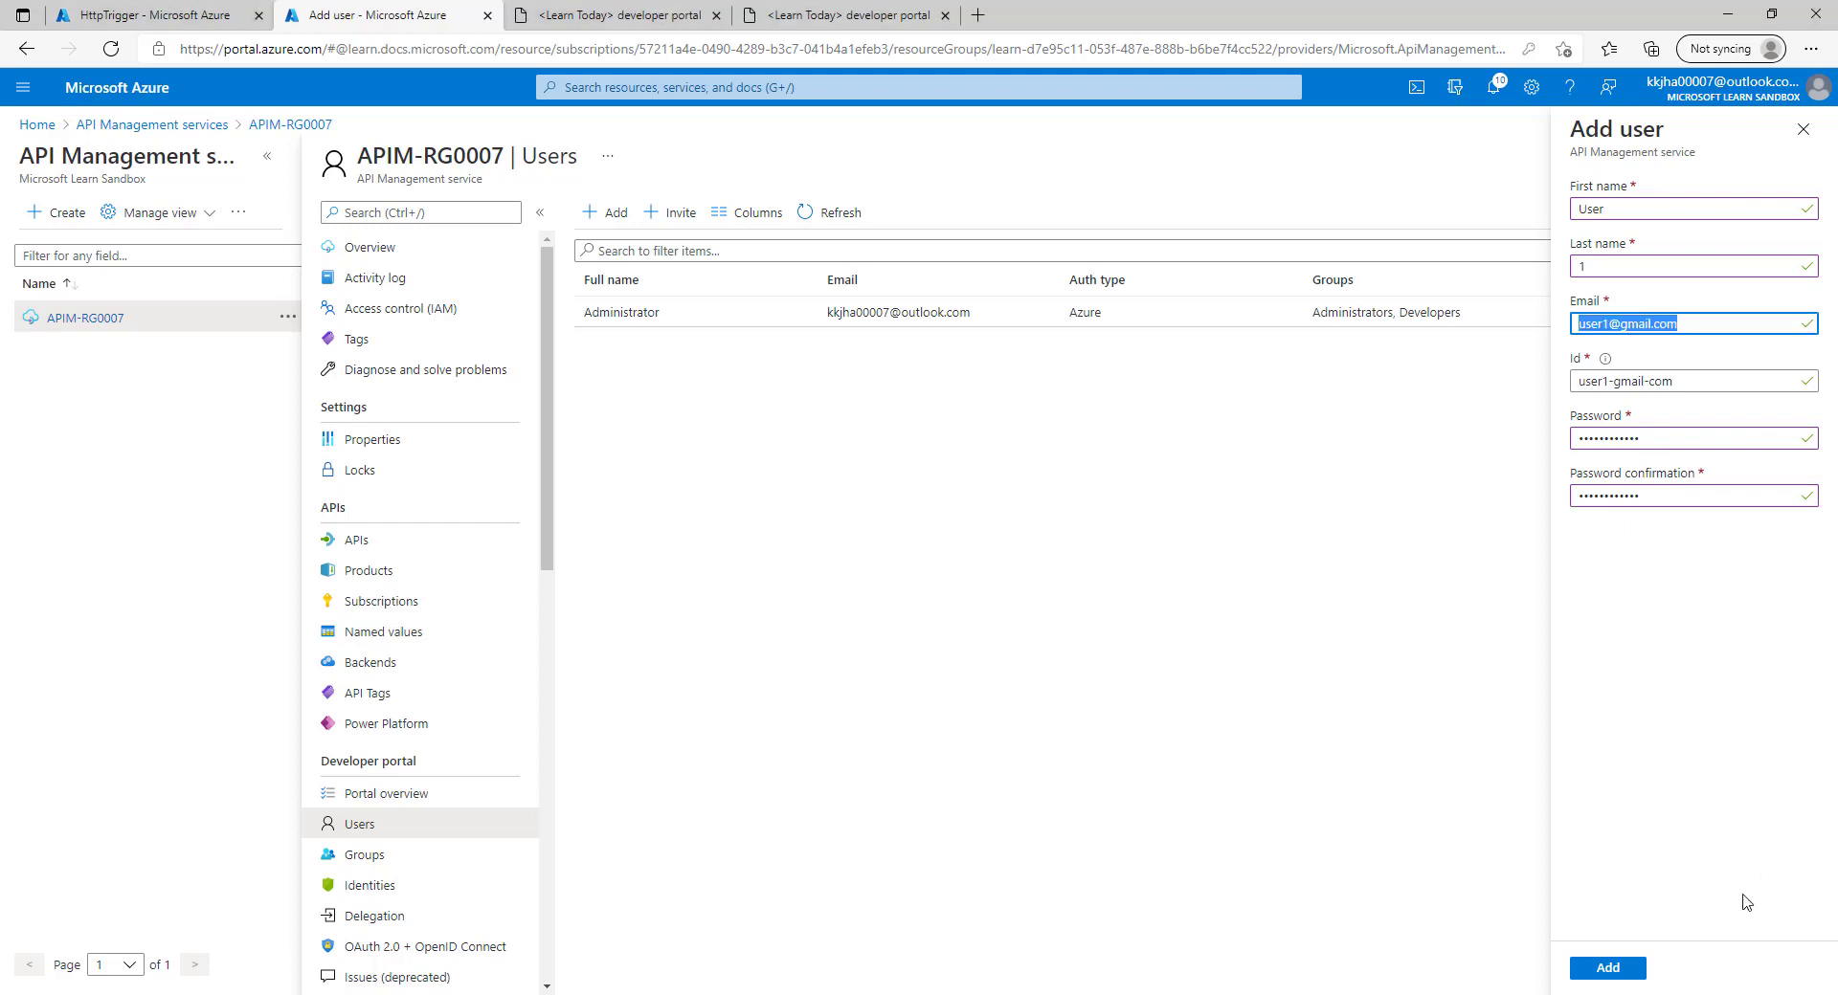
{"action": "left_click", "coordinate": [1606, 973]}
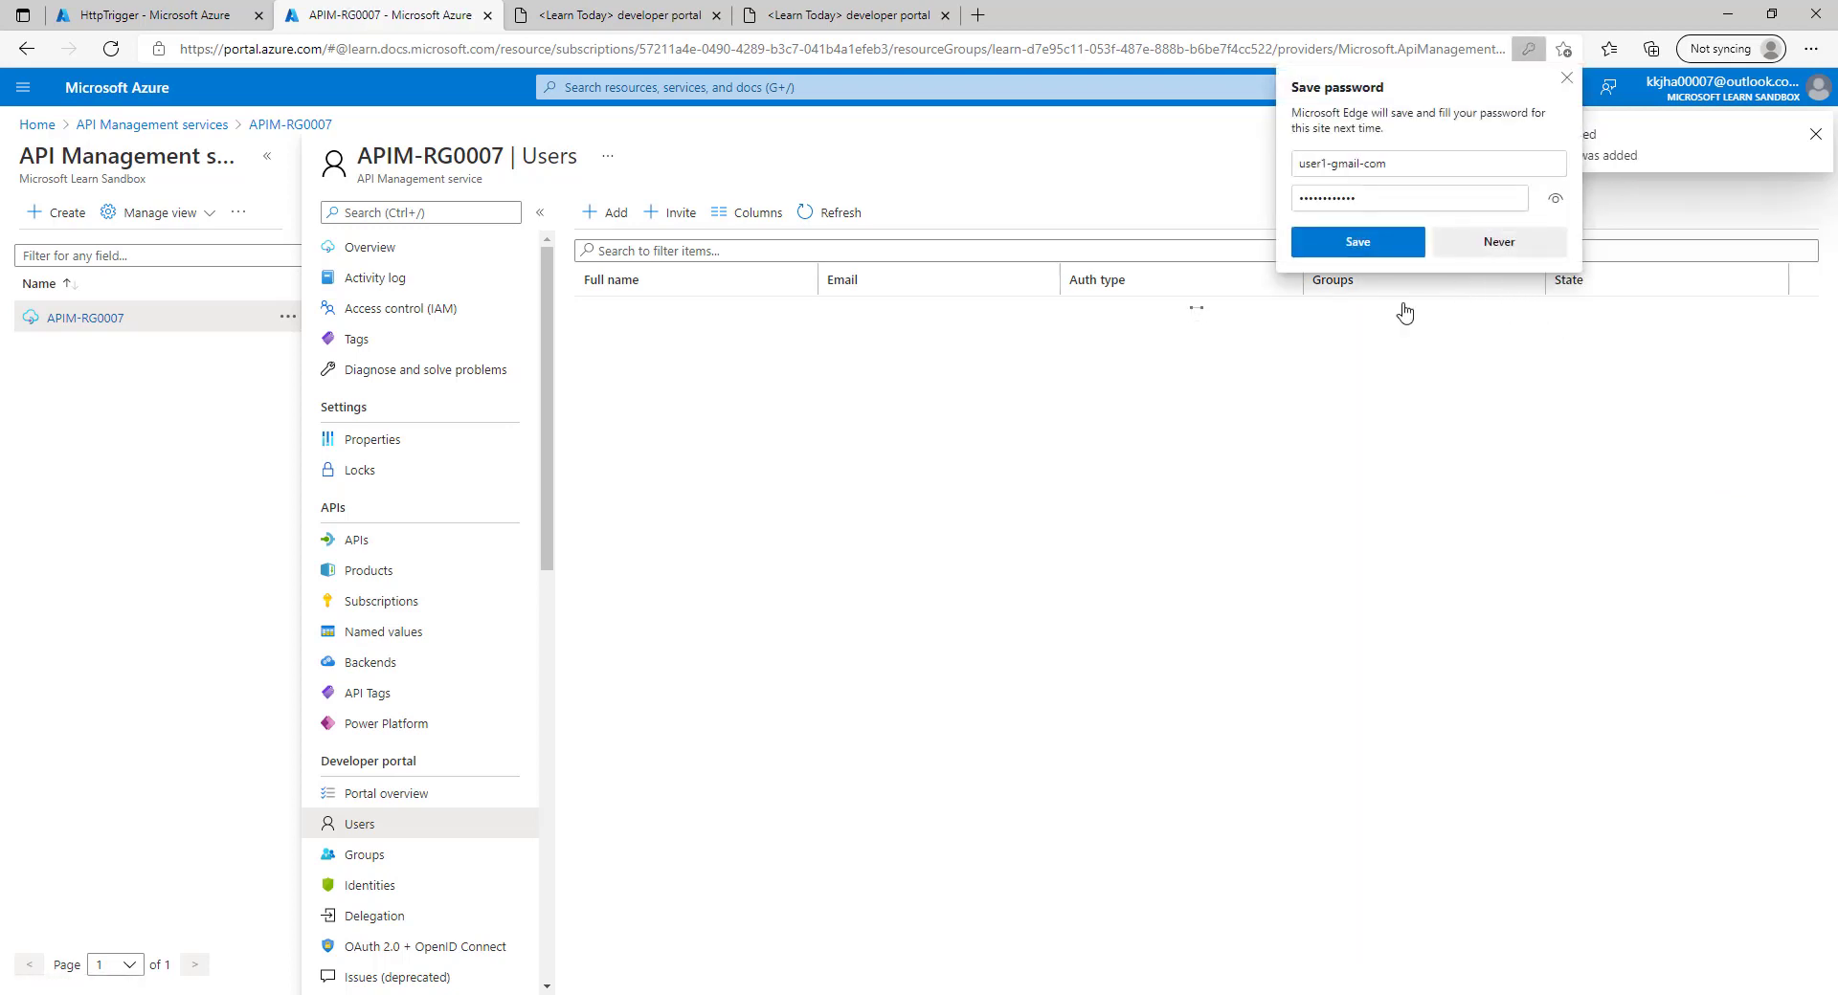
Sign out of the administrator account in the developer portal.
{"action": "left_click", "coordinate": [623, 15]}
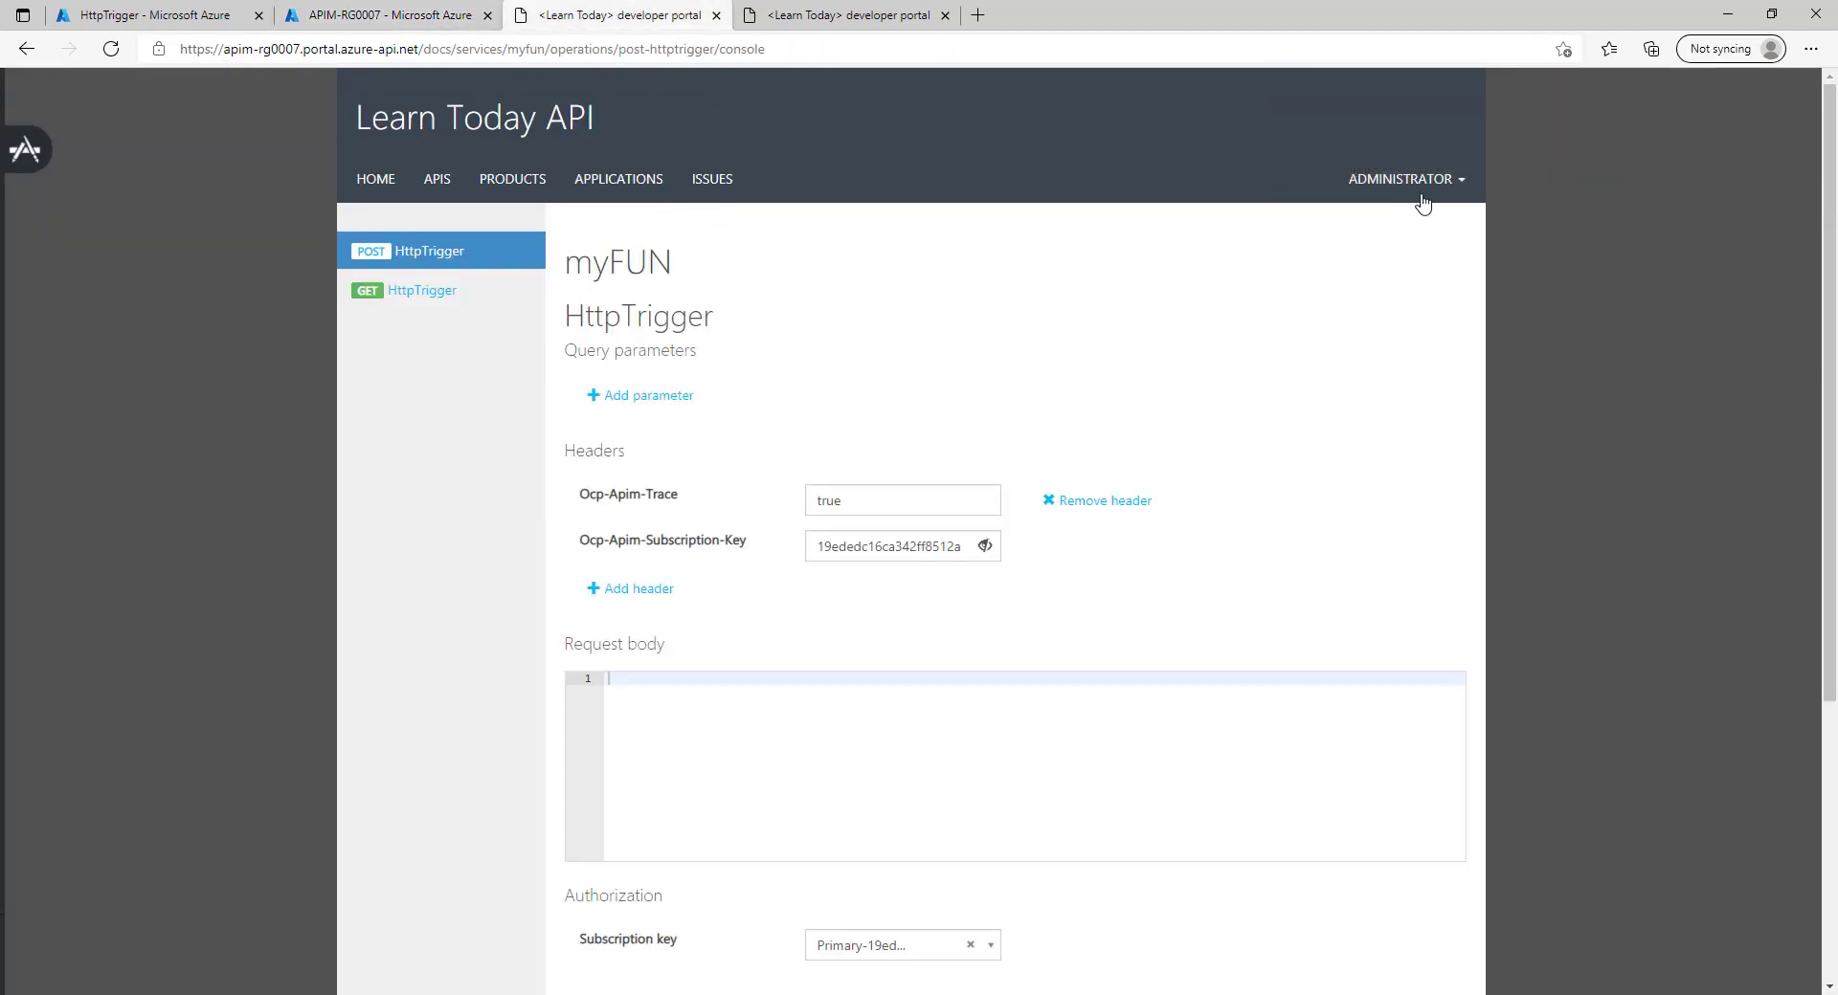
{"action": "left_click", "coordinate": [834, 20]}
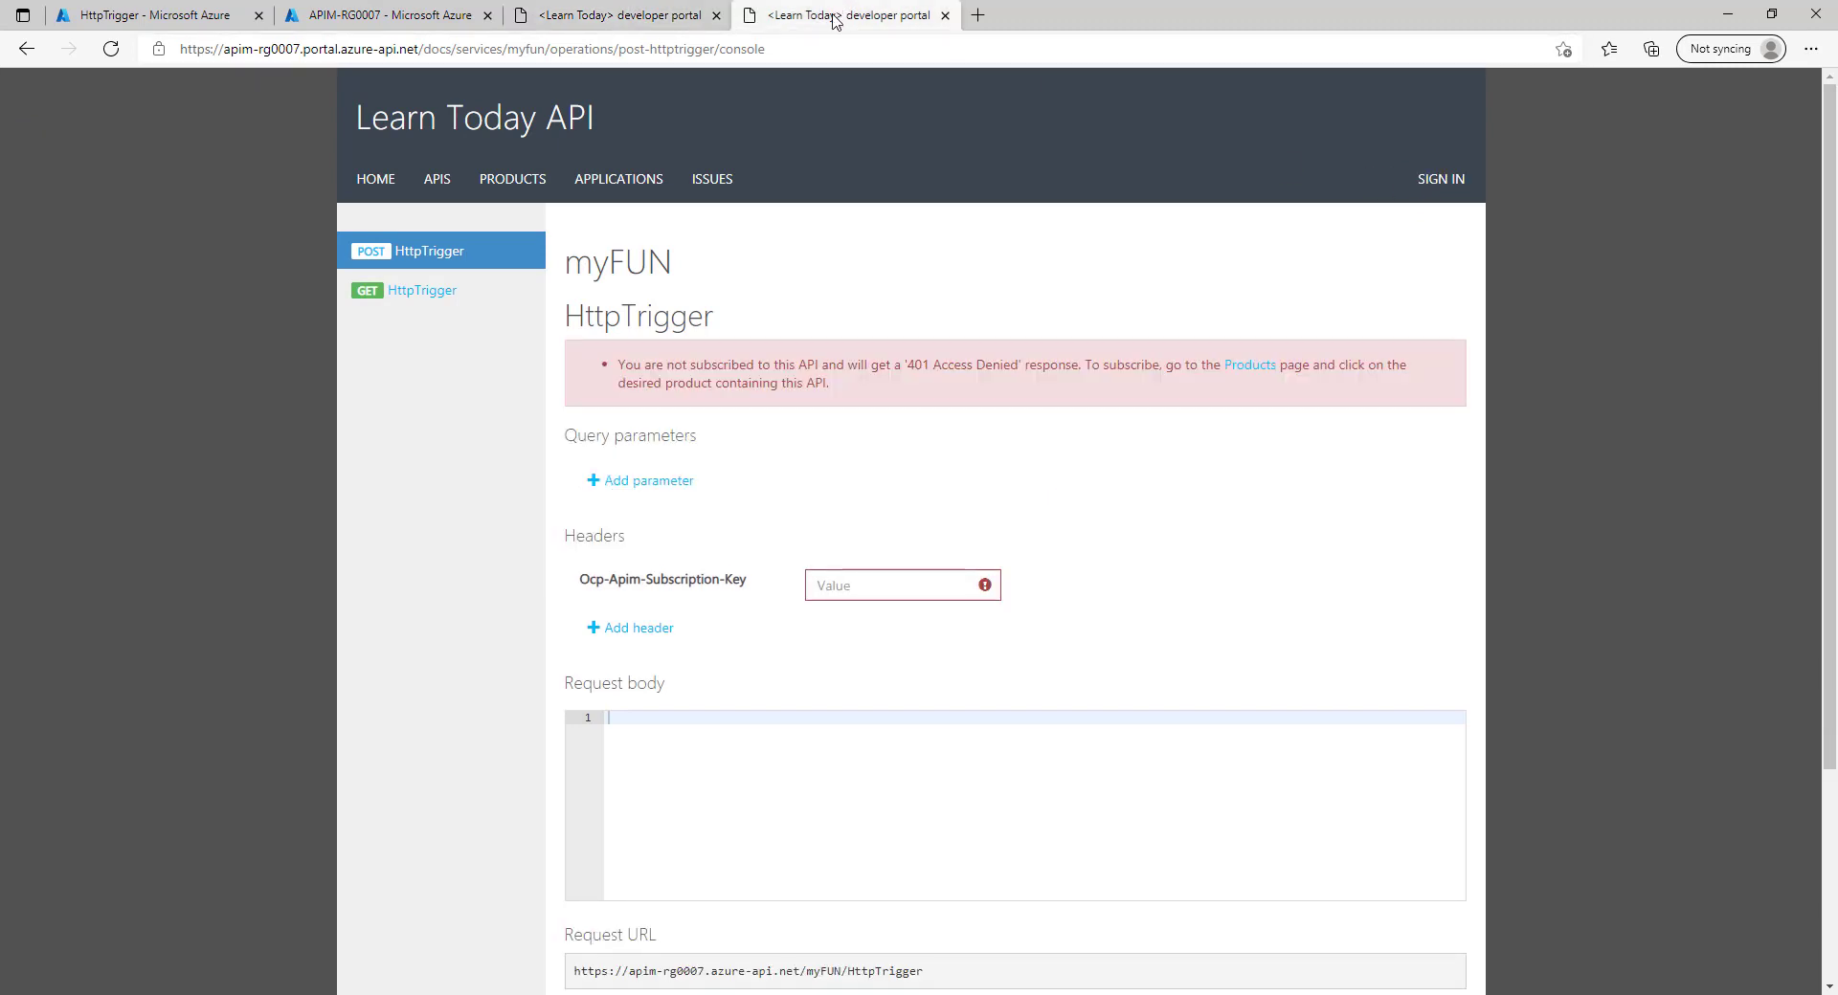
{"action": "left_click", "coordinate": [1445, 180]}
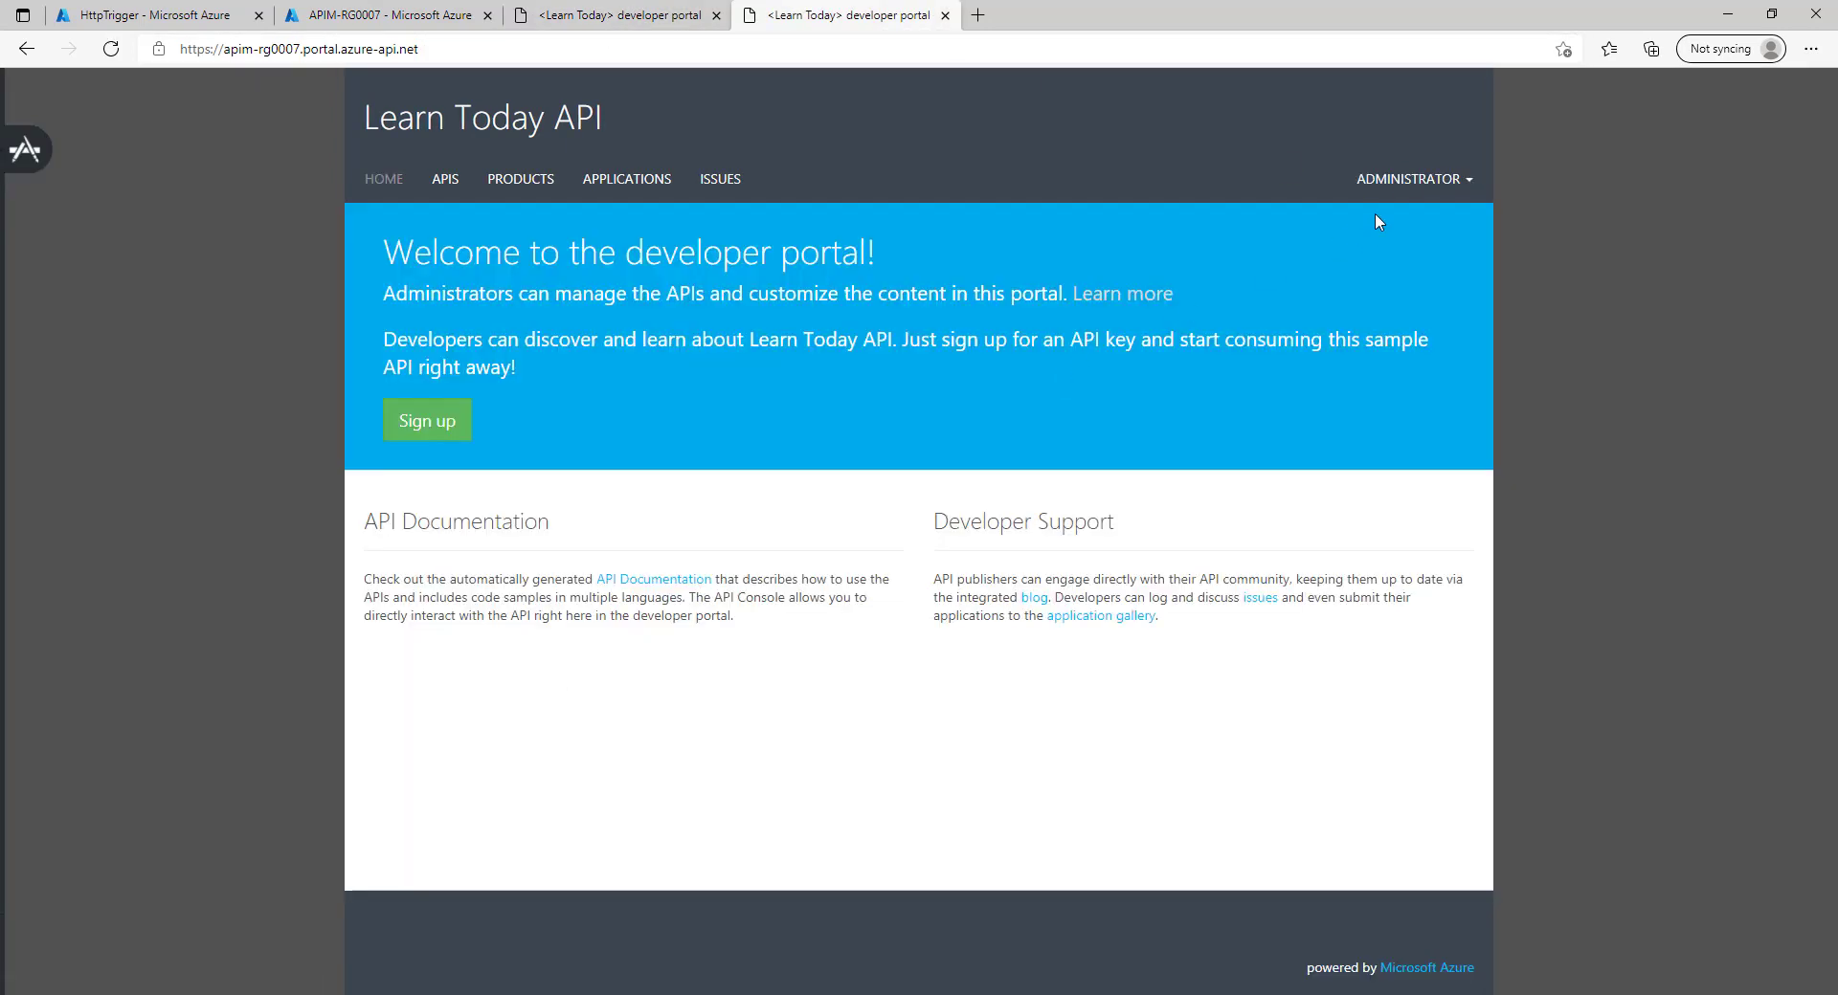
{"action": "left_click", "coordinate": [1404, 185]}
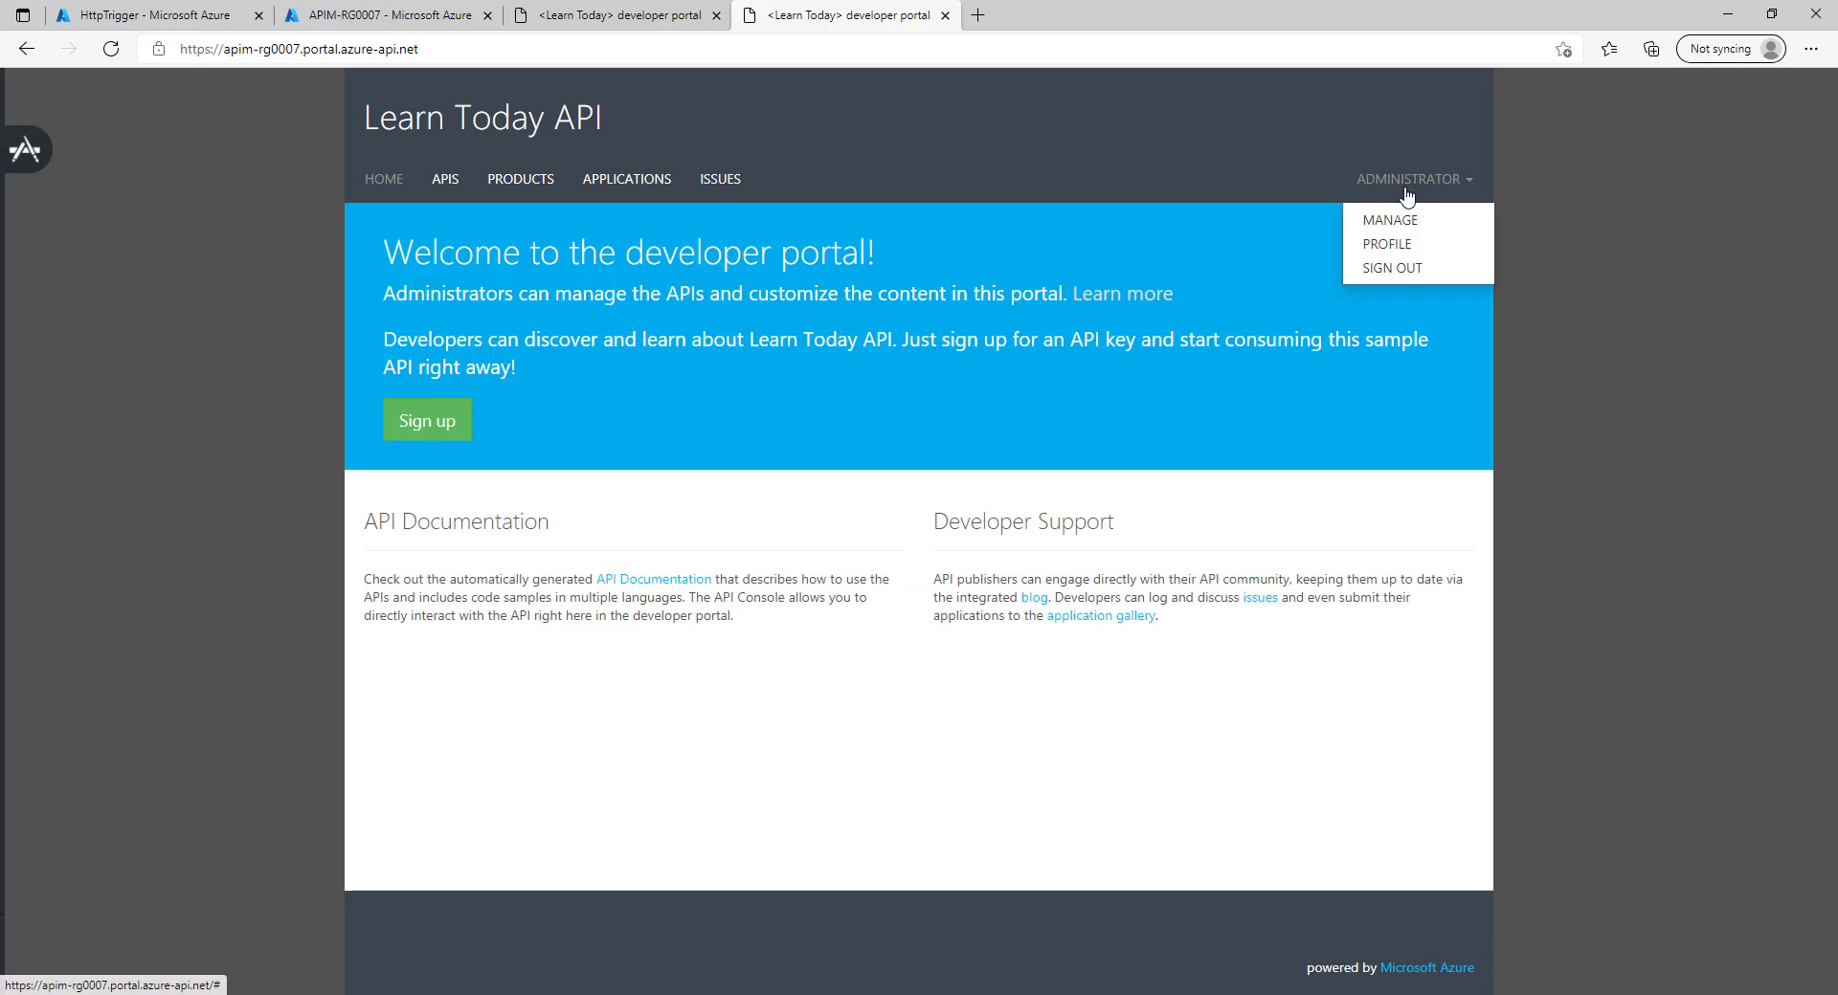
{"action": "left_click", "coordinate": [1391, 268]}
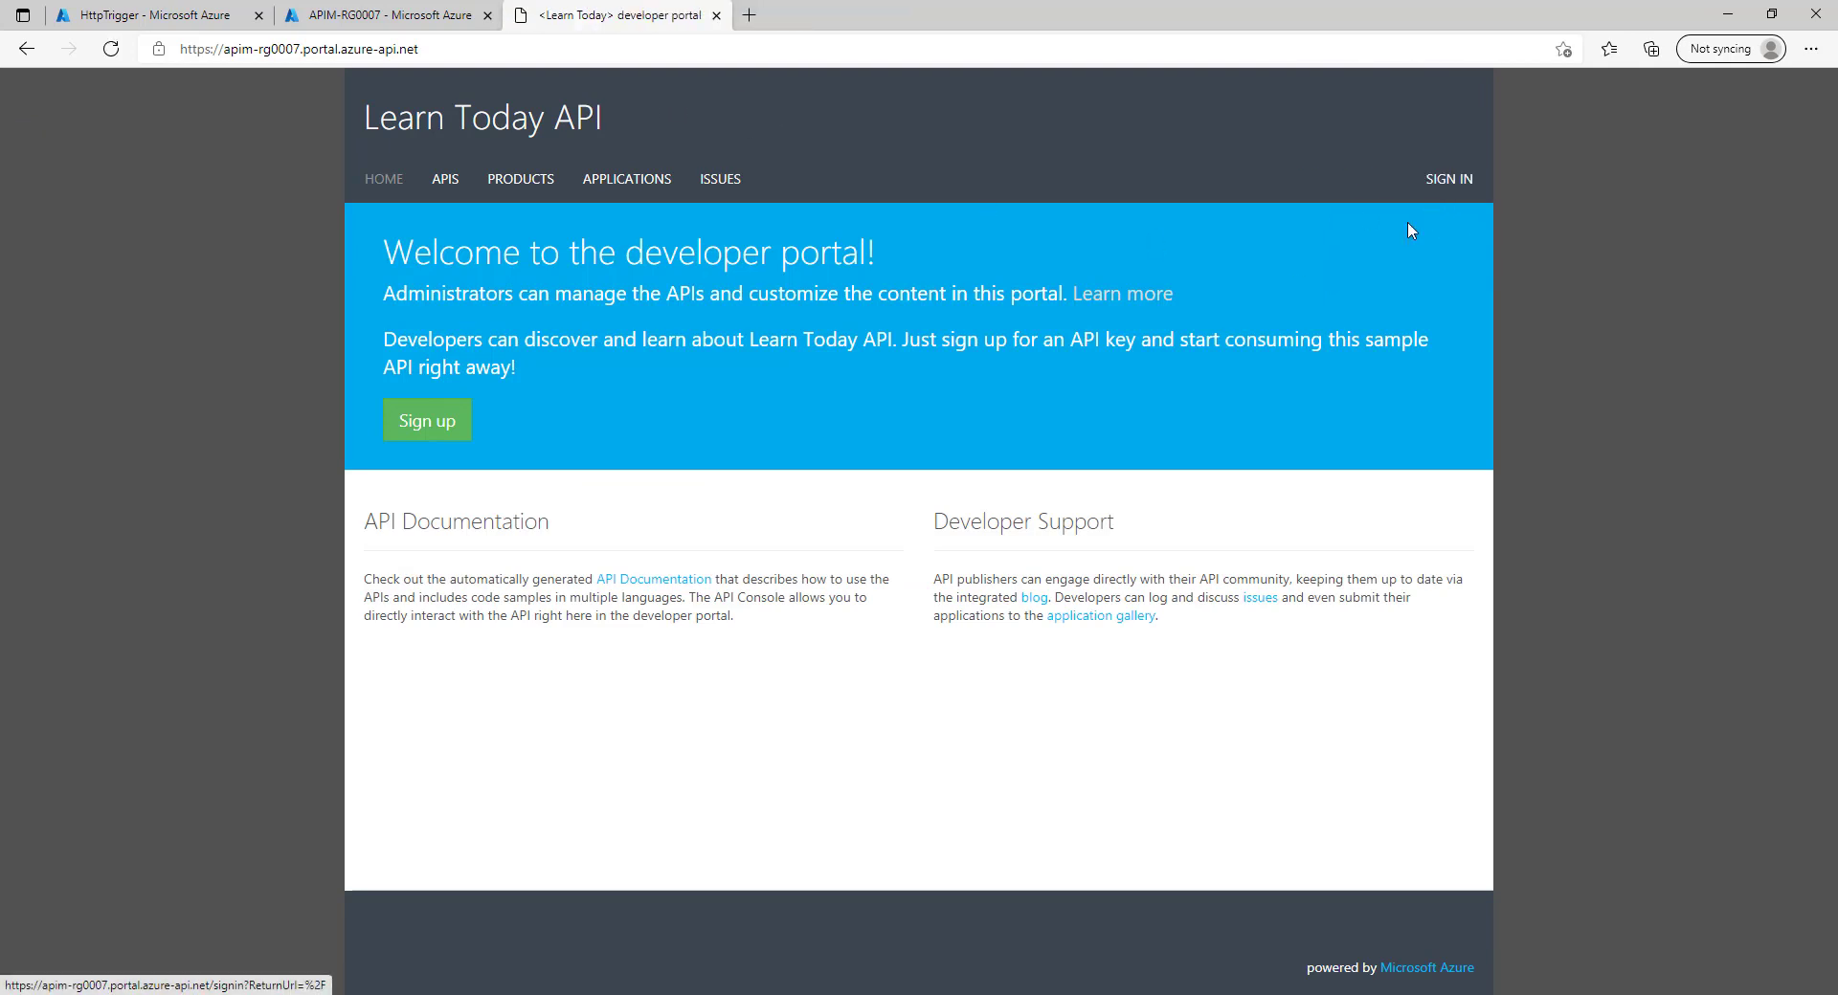
Sign in as User 1 with its e-mail and password and view the Starter and Unlimited products.
{"action": "left_click", "coordinate": [1441, 181]}
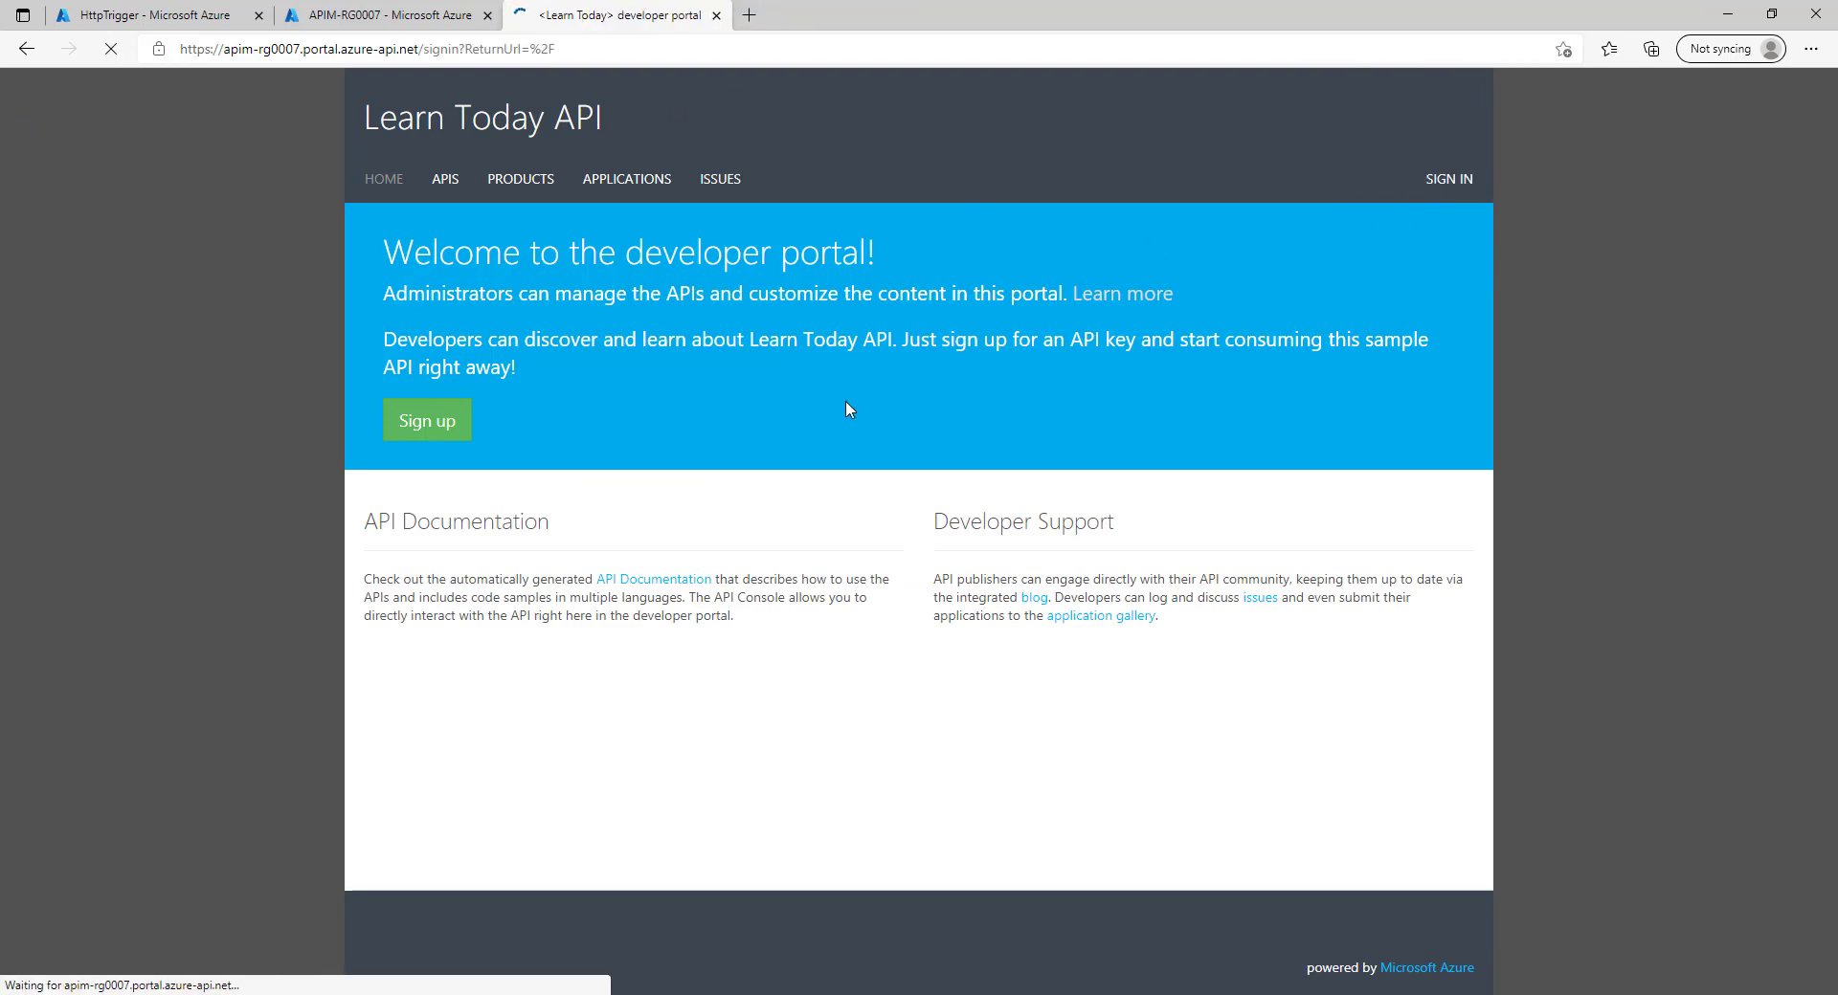
{"action": "key", "text": "Tab"}
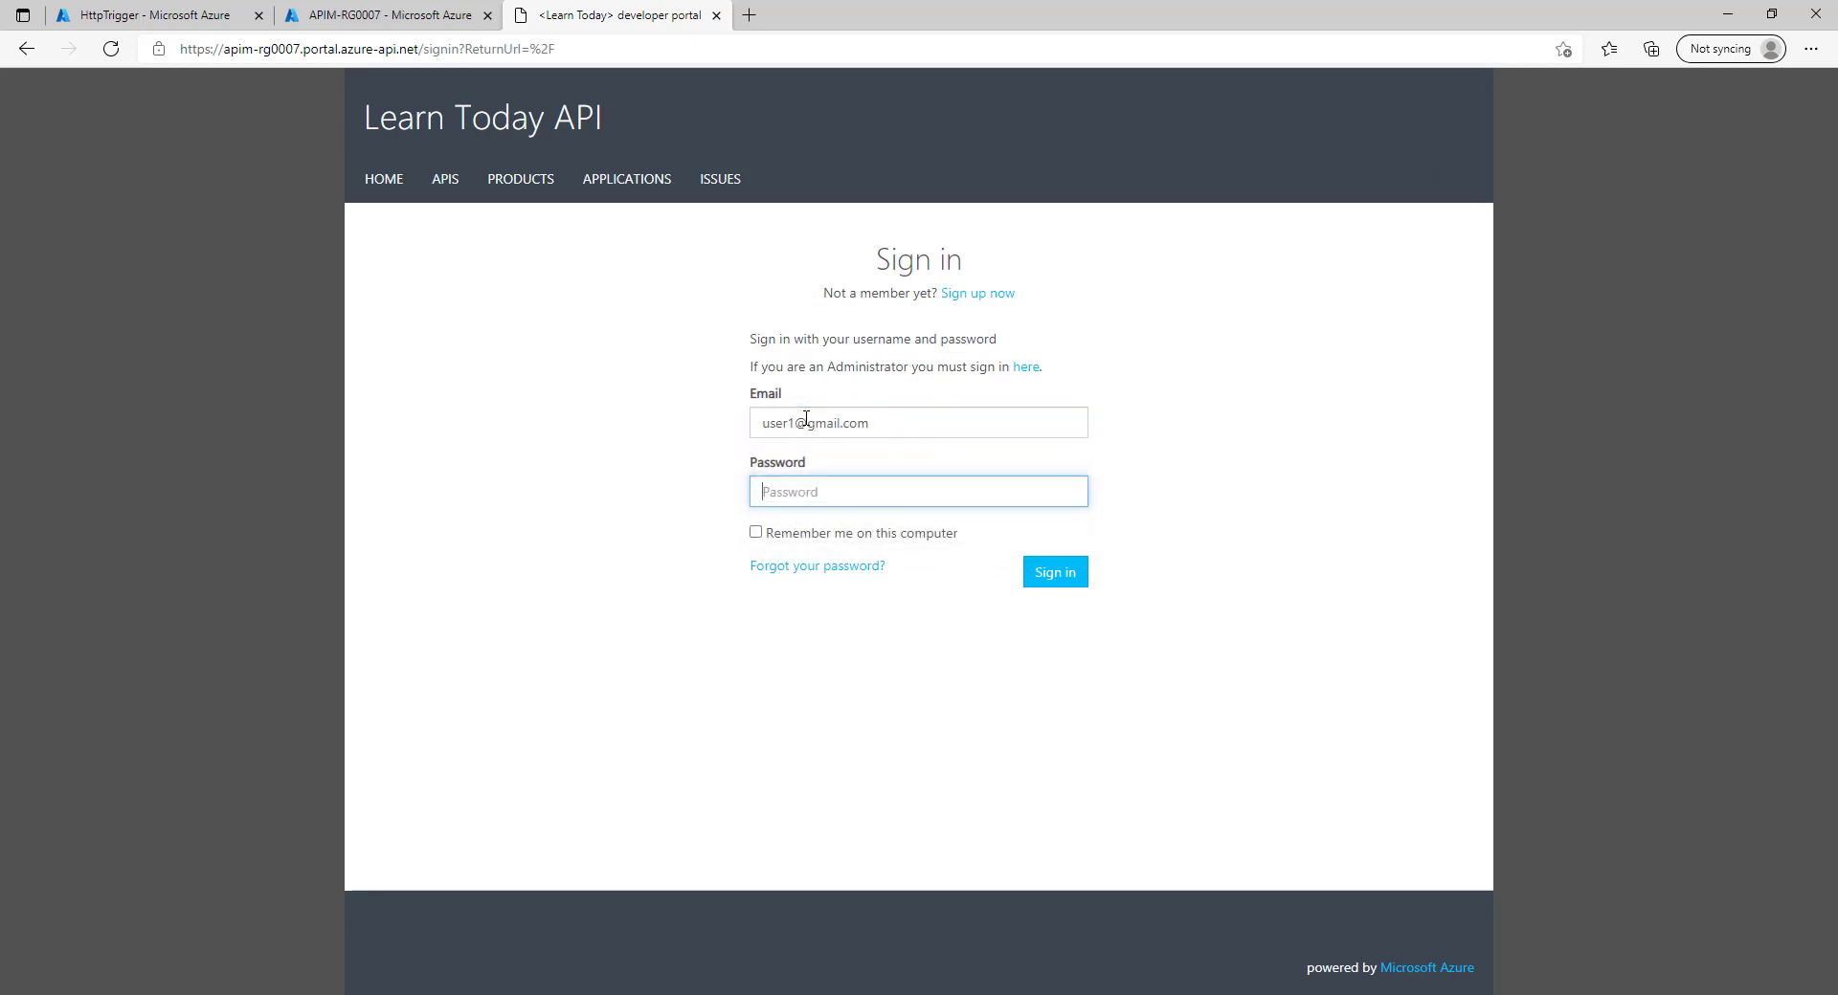
{"action": "type", "text": "•"}
{"action": "key", "text": "ctrl+a"}
{"action": "type", "text": "••••••"}
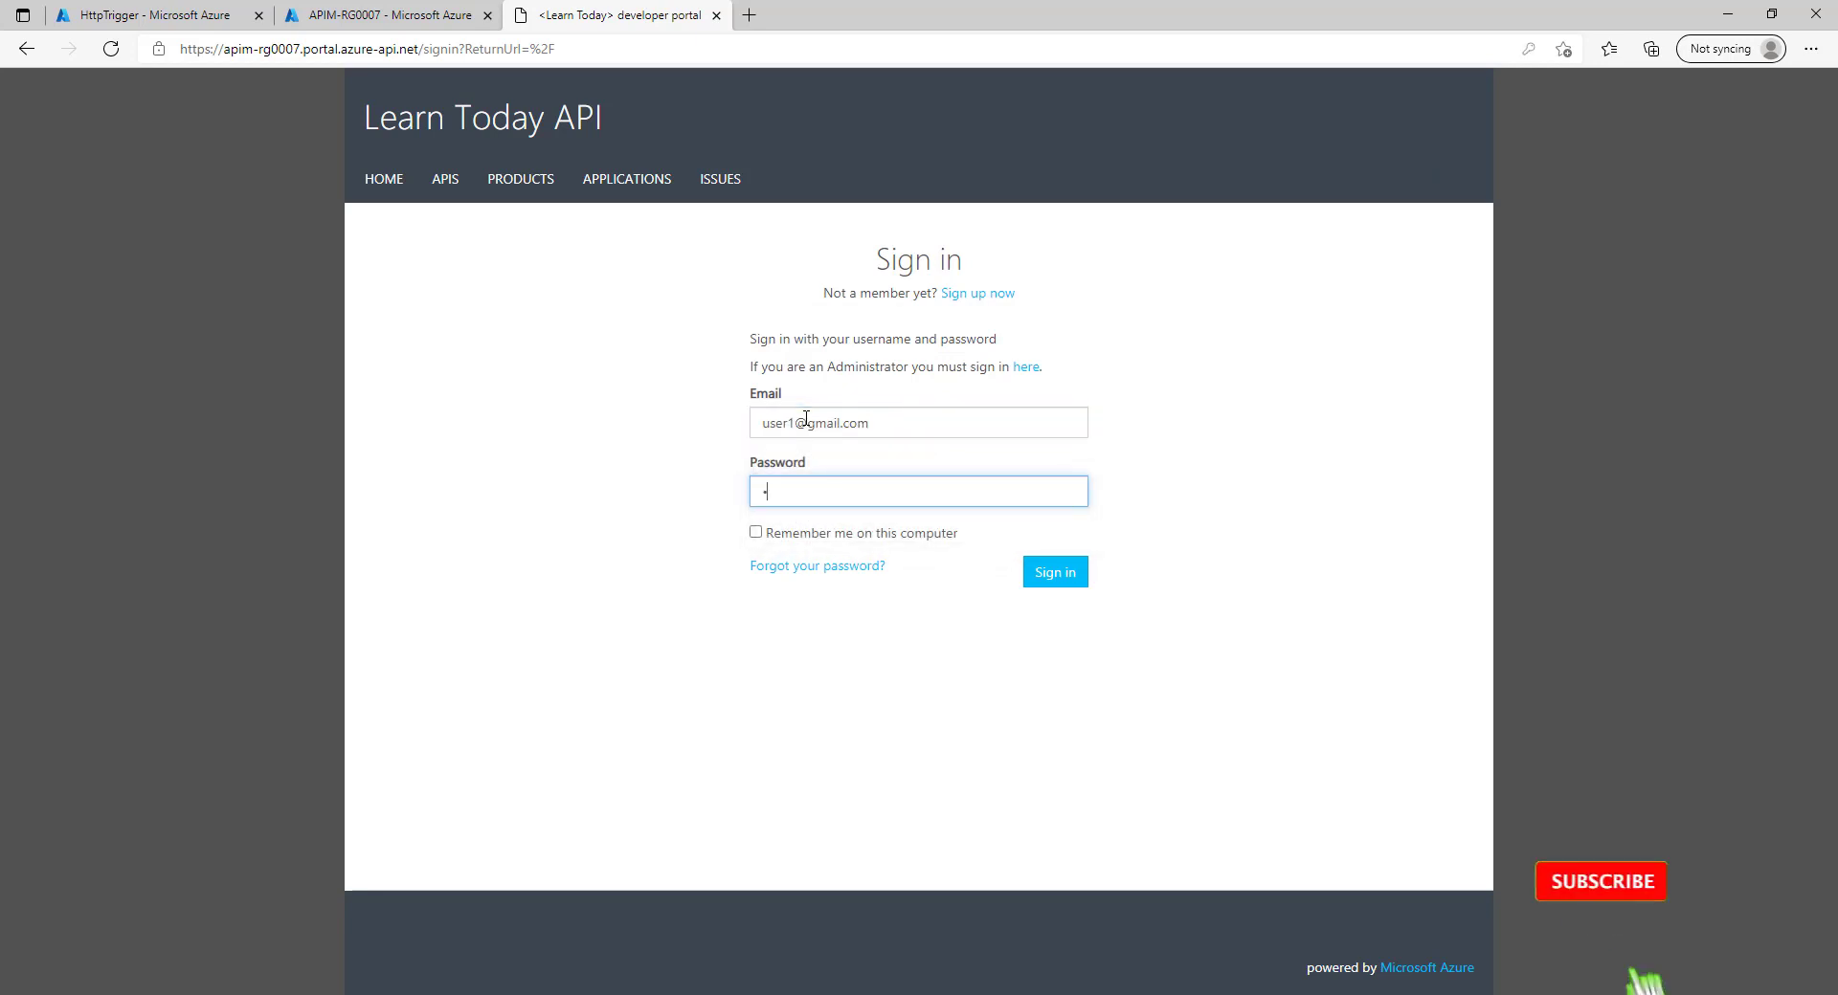
{"action": "type", "text": "••••••"}
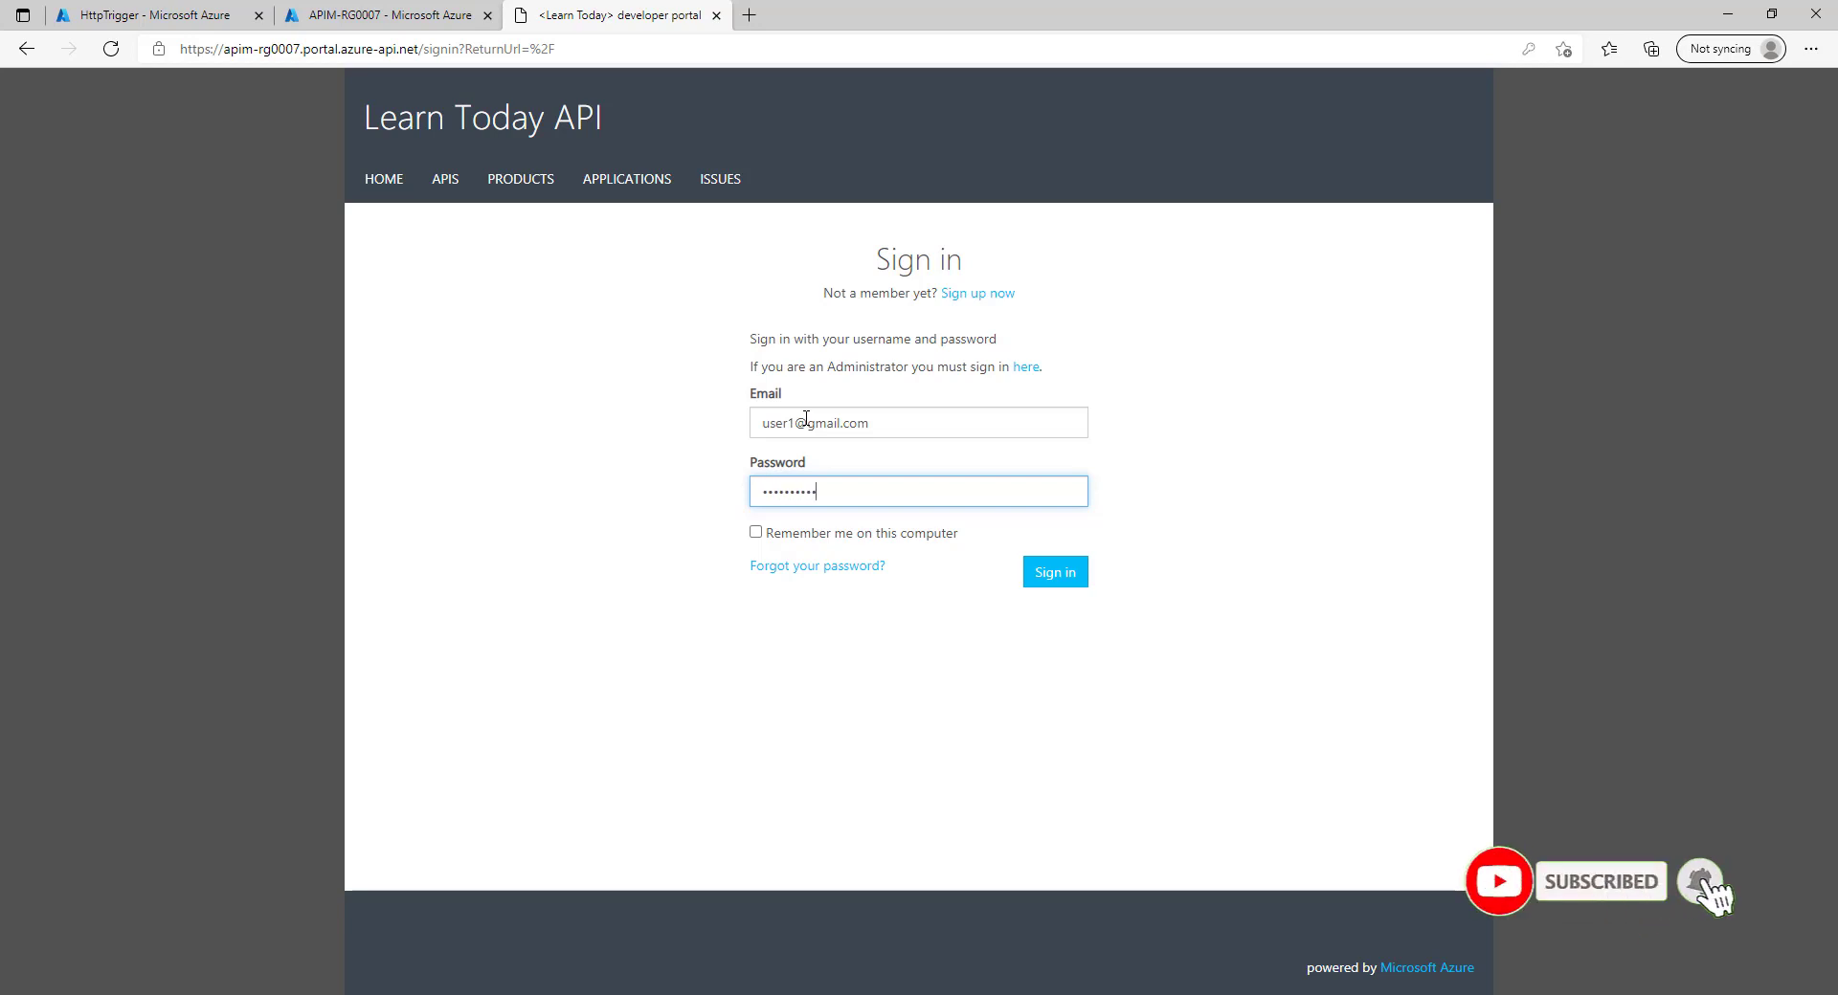
{"action": "key", "text": "Return"}
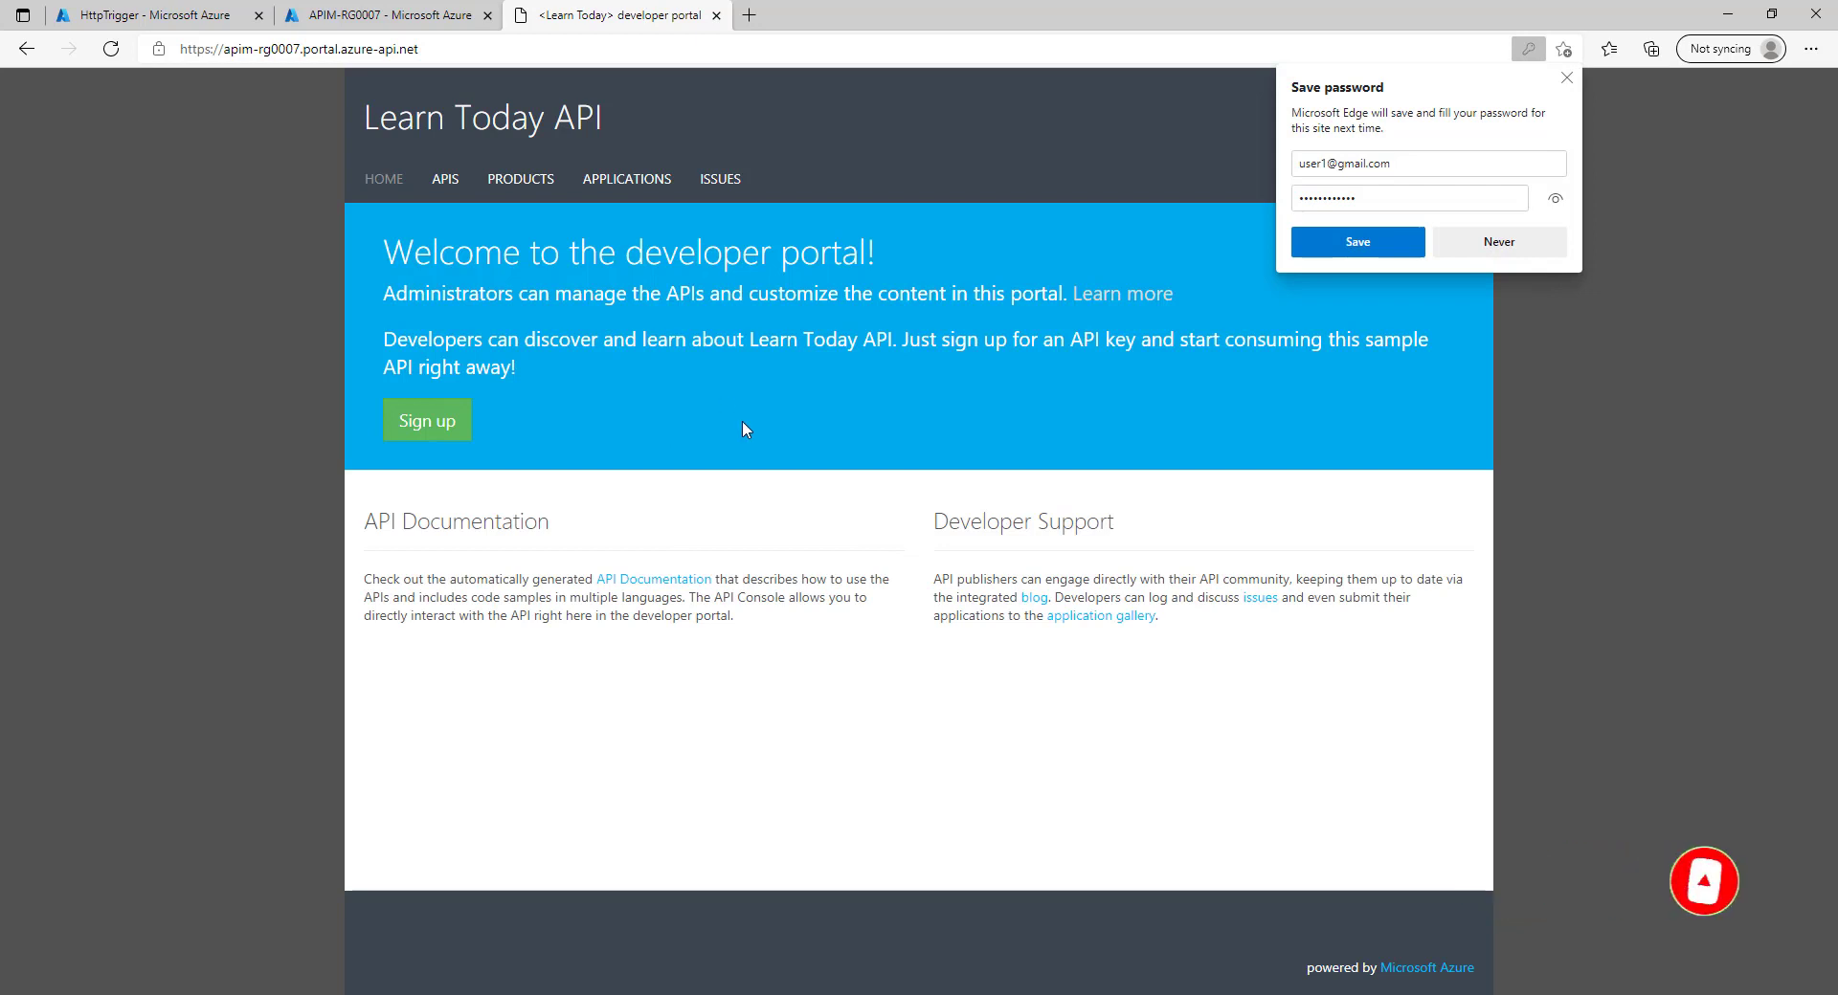
{"action": "left_click", "coordinate": [1567, 77]}
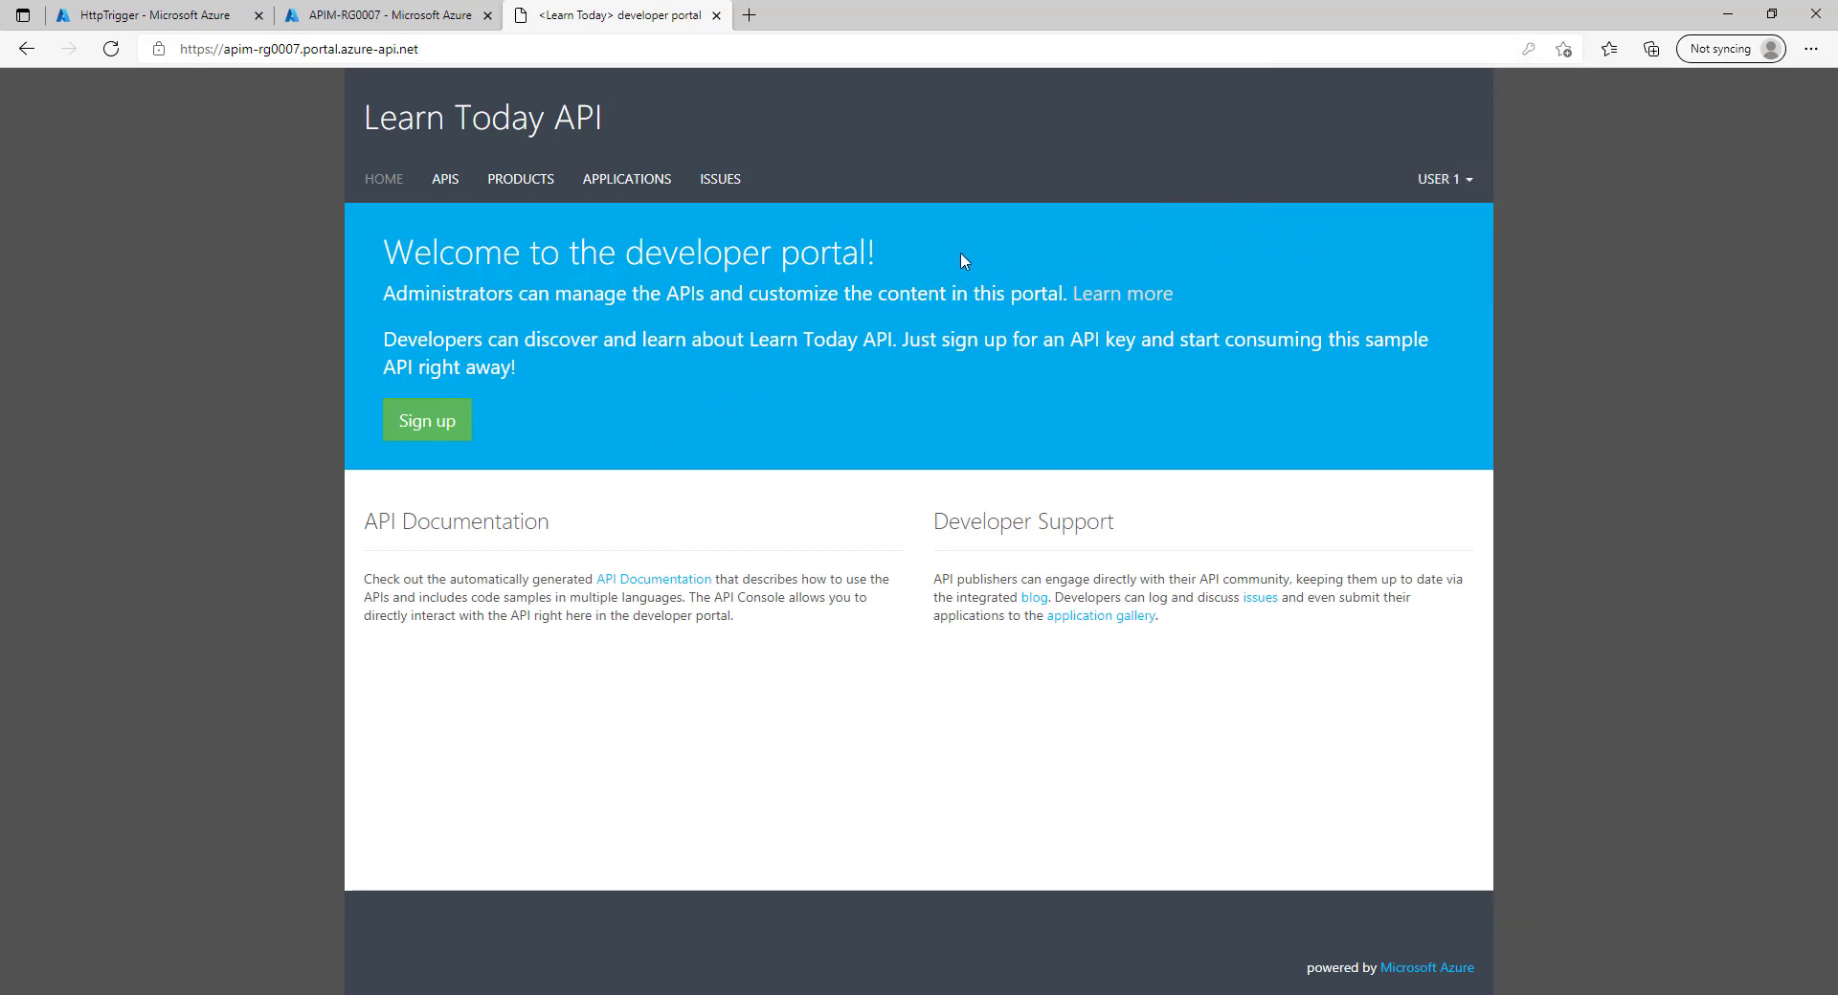
{"action": "left_click", "coordinate": [512, 182]}
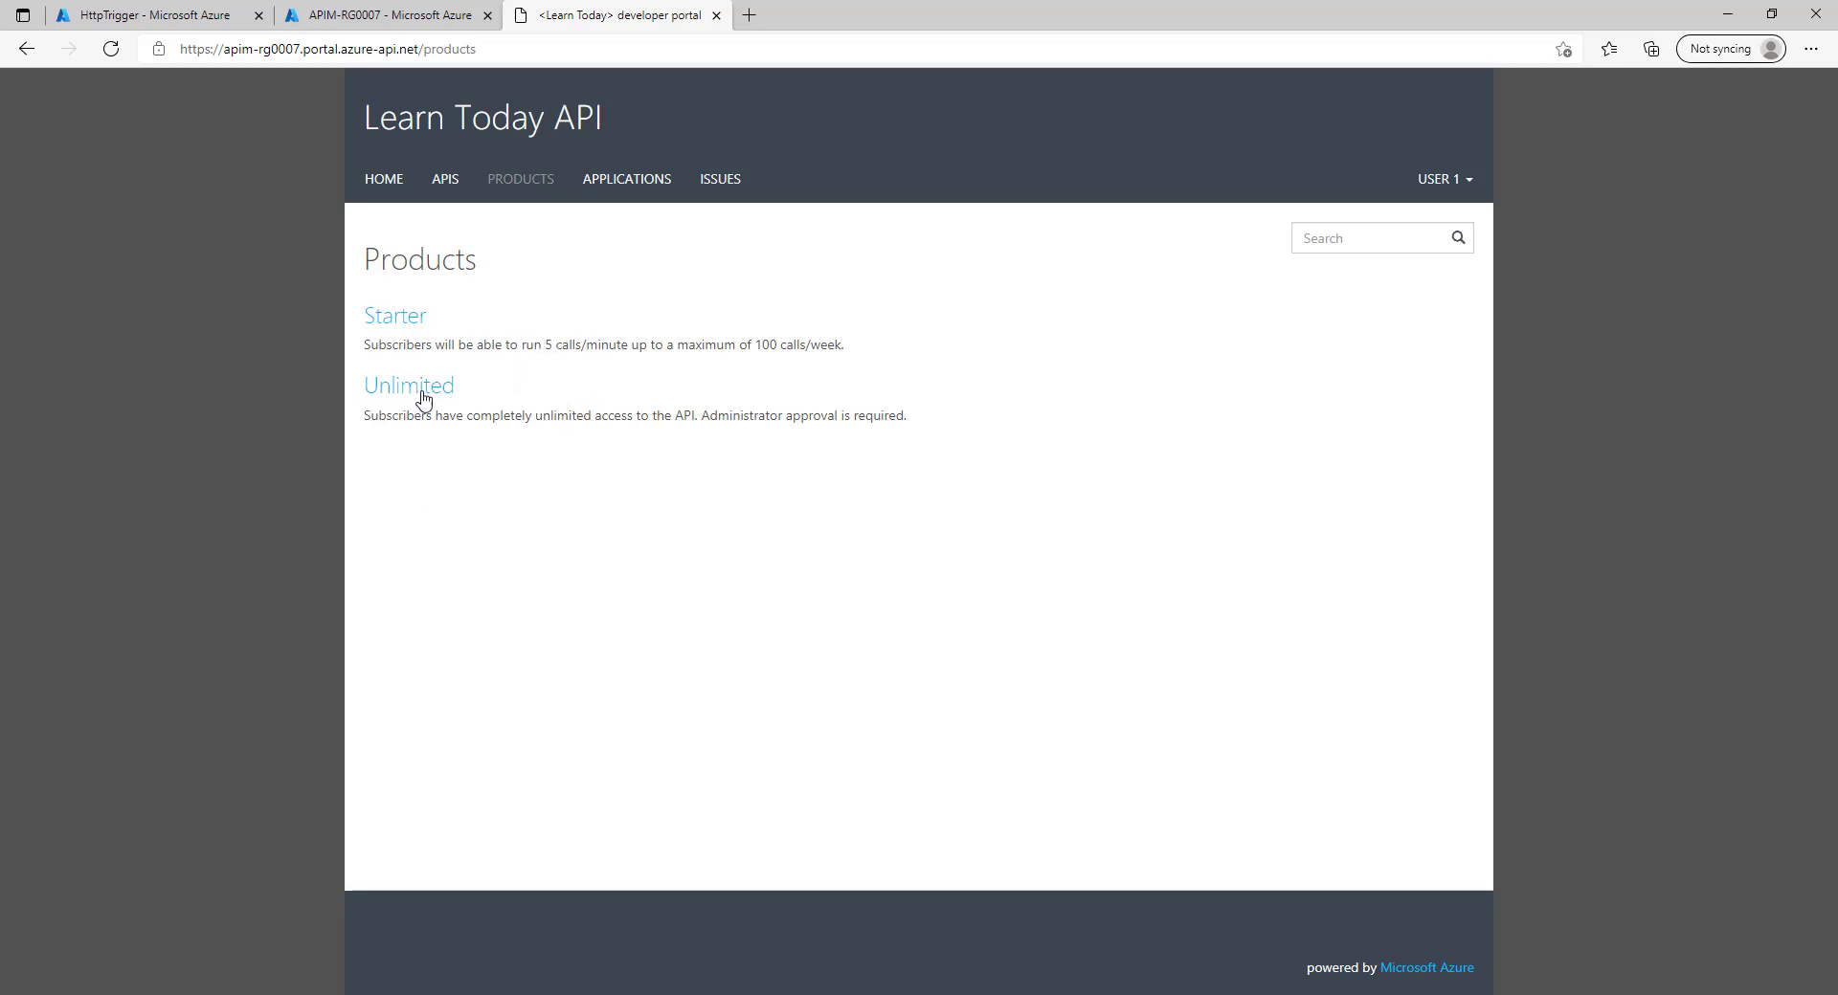
{"action": "left_click", "coordinate": [381, 16]}
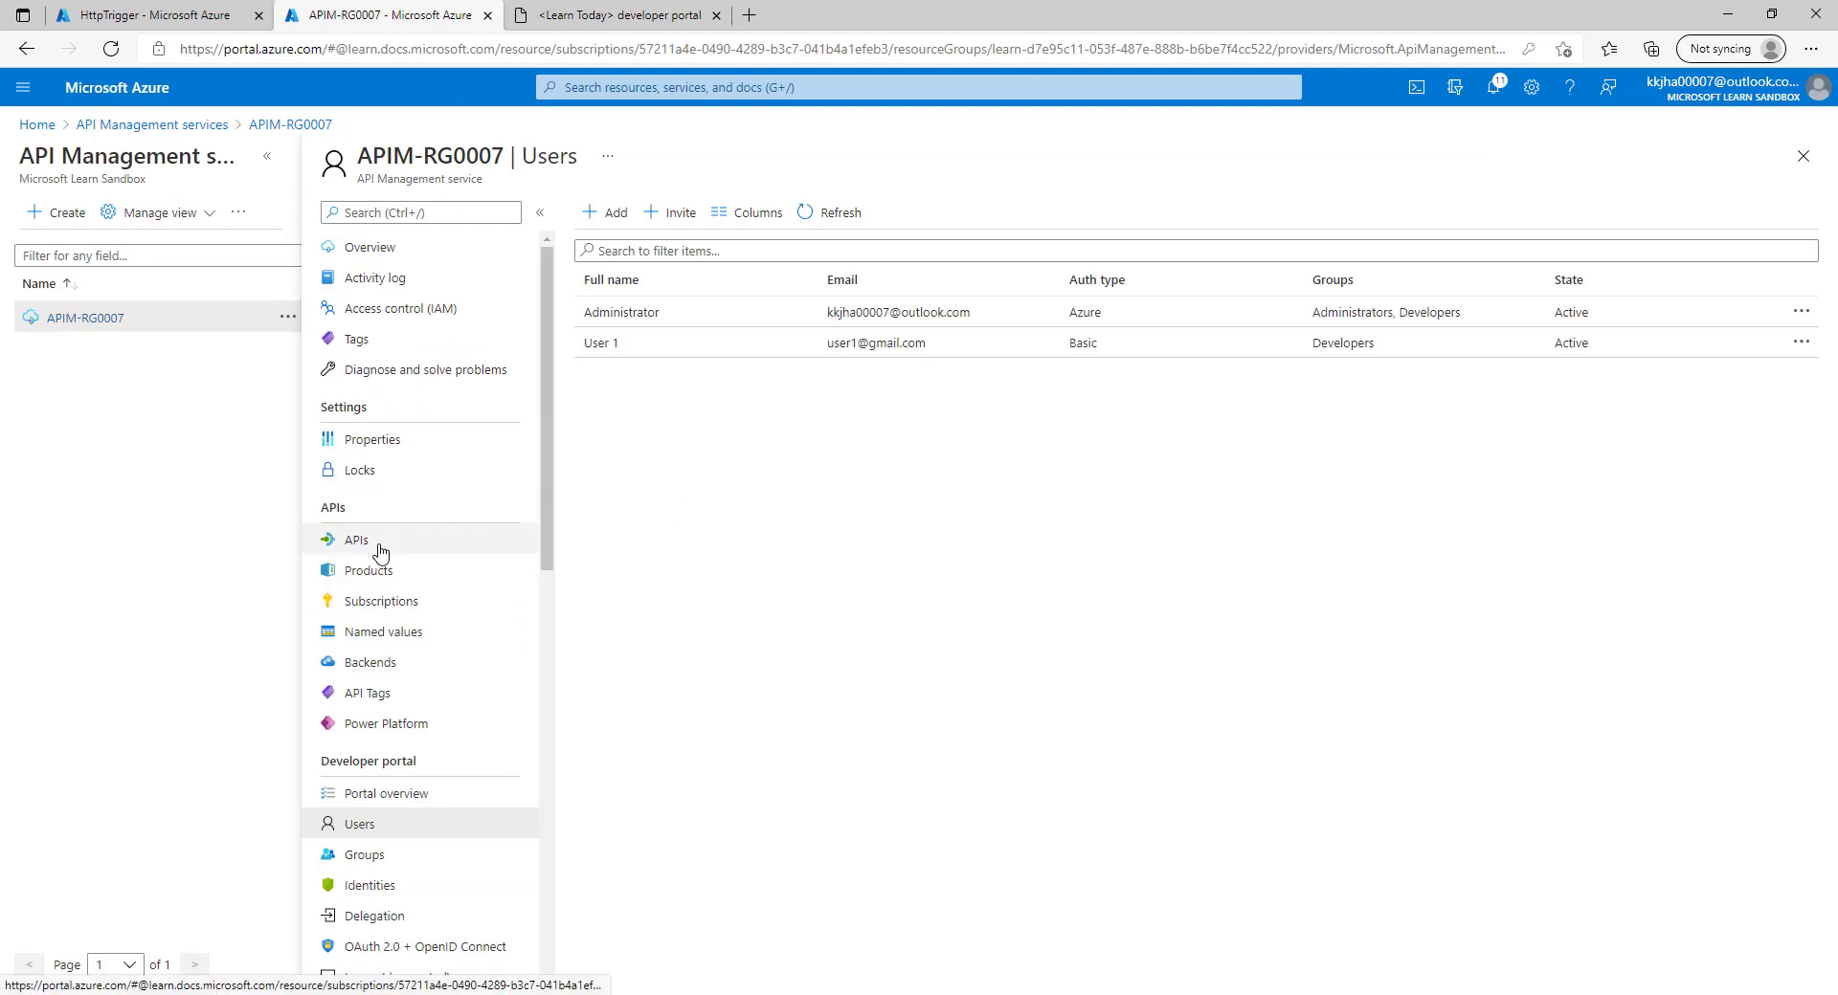
Add the Developers group to the Basic product's access control.
{"action": "left_click", "coordinate": [392, 573]}
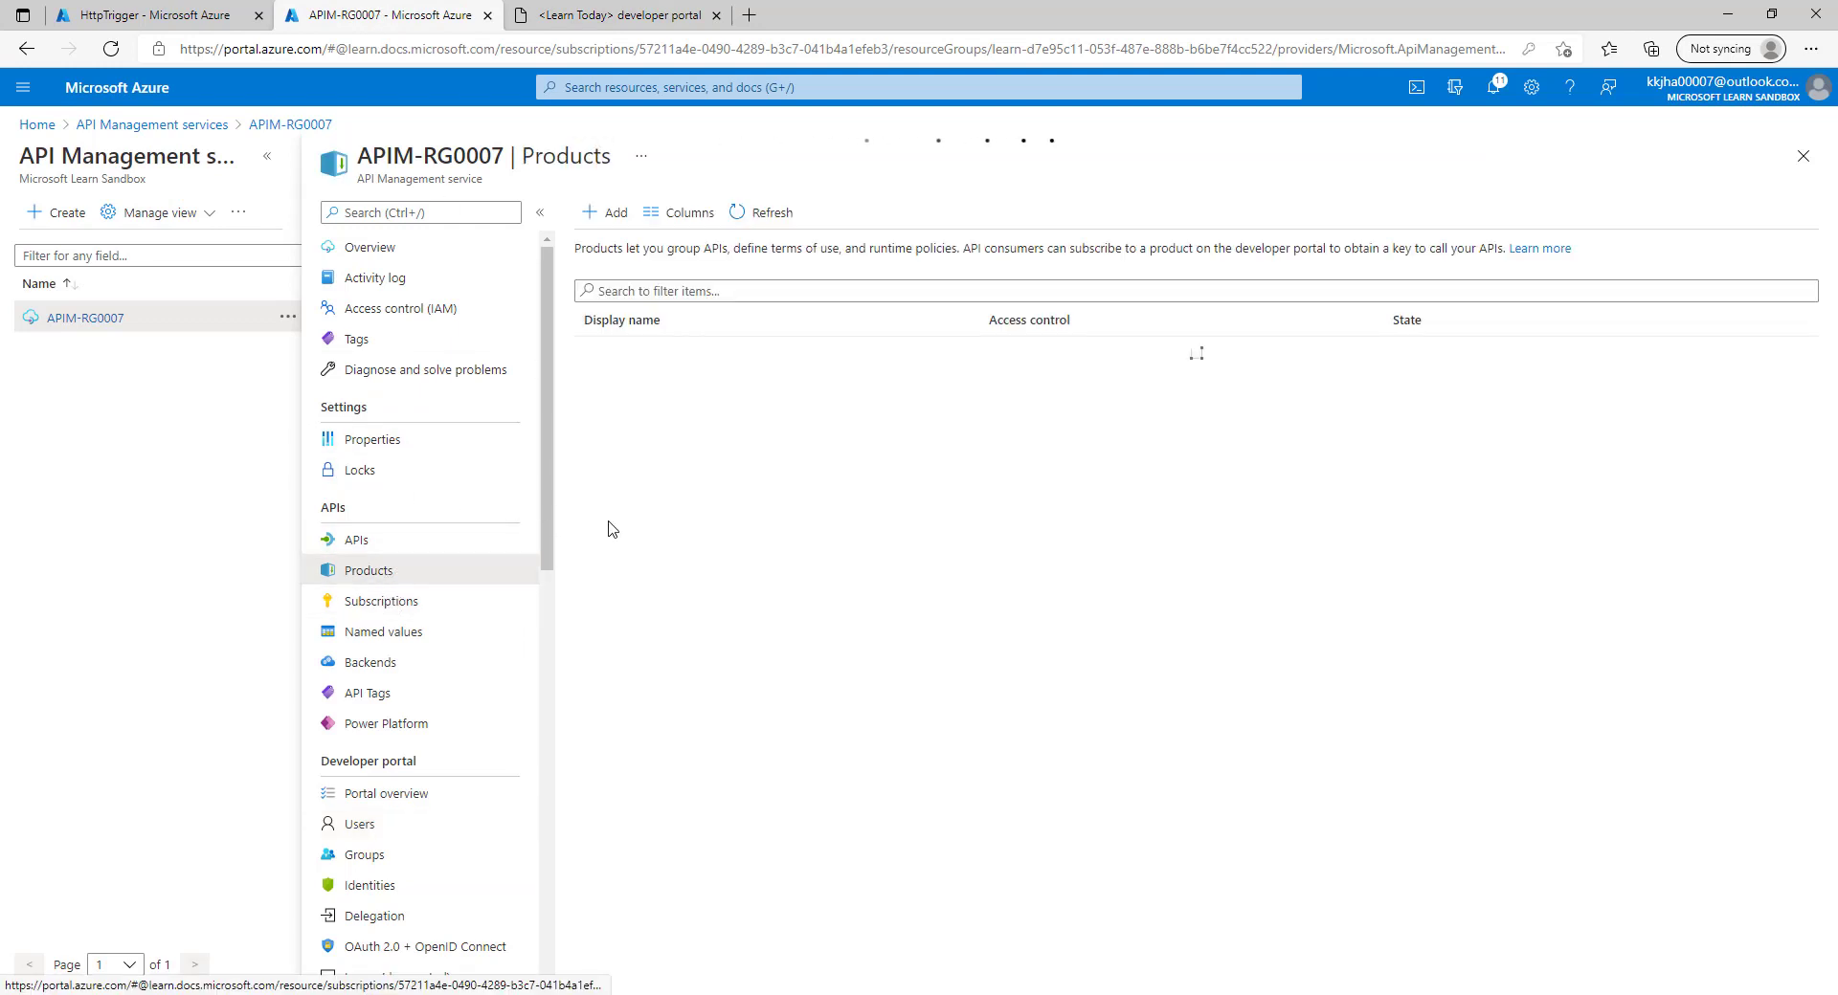
{"action": "left_click", "coordinate": [604, 360]}
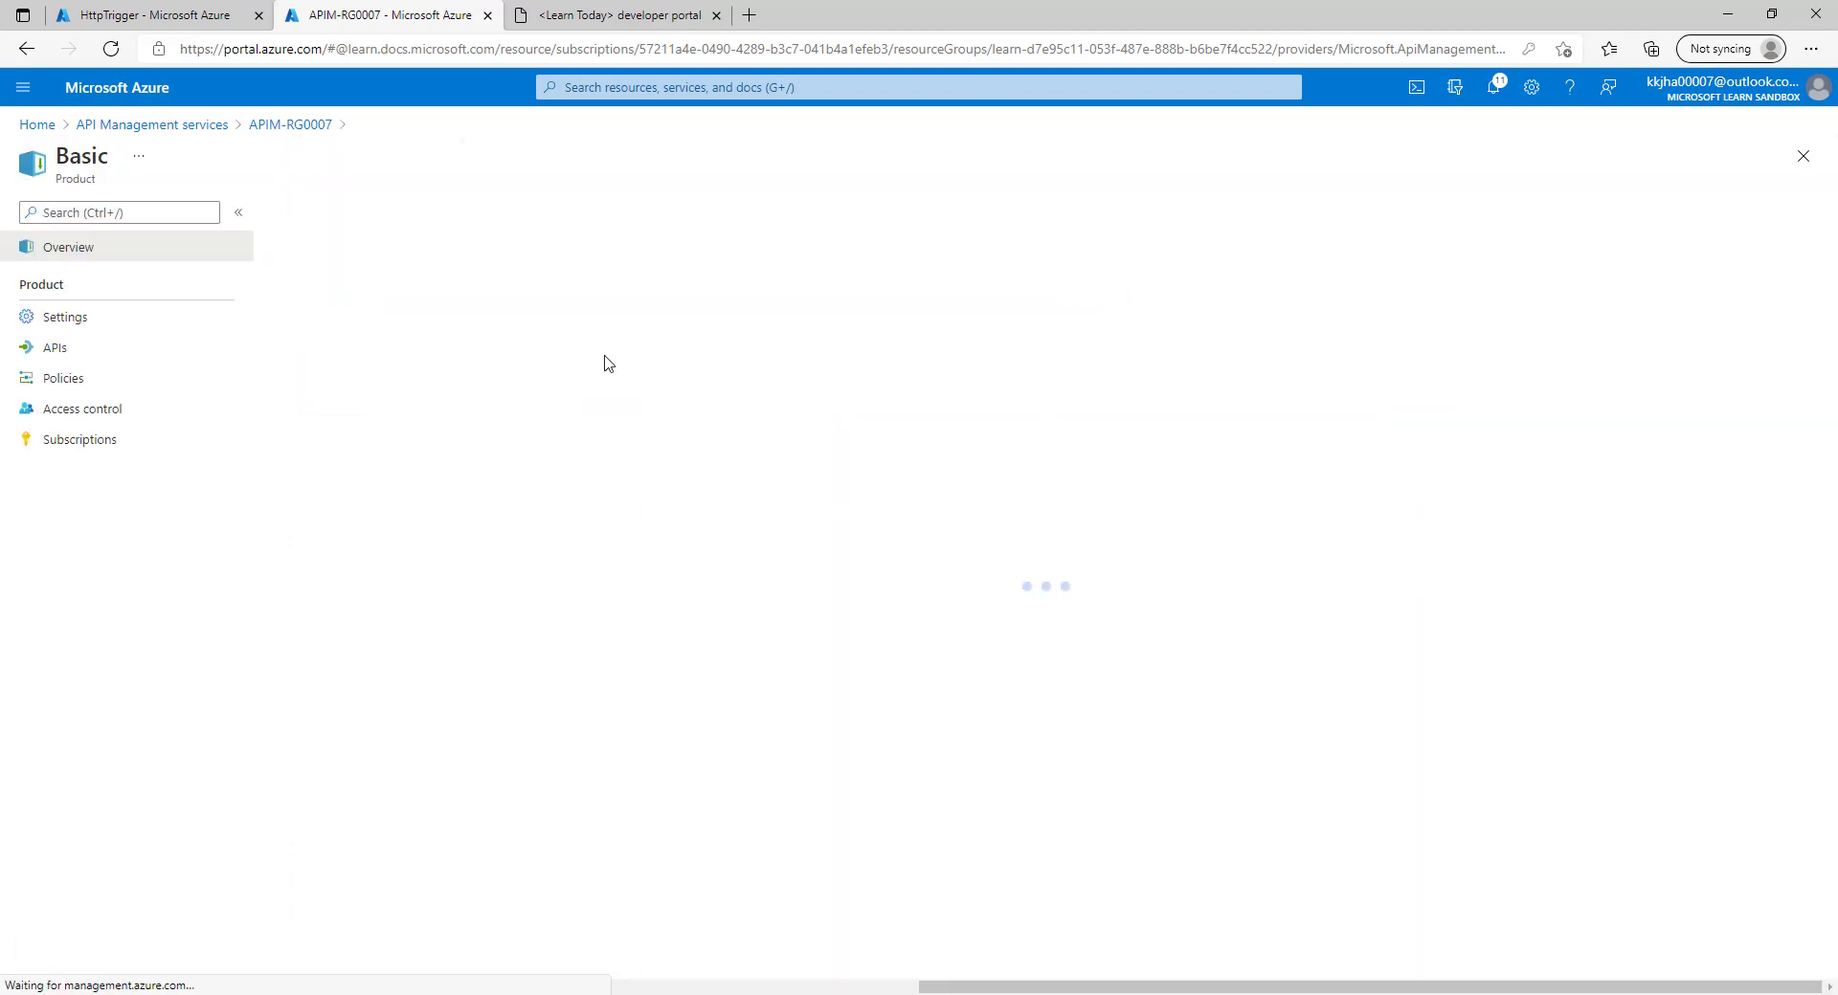
{"action": "left_click", "coordinate": [95, 412]}
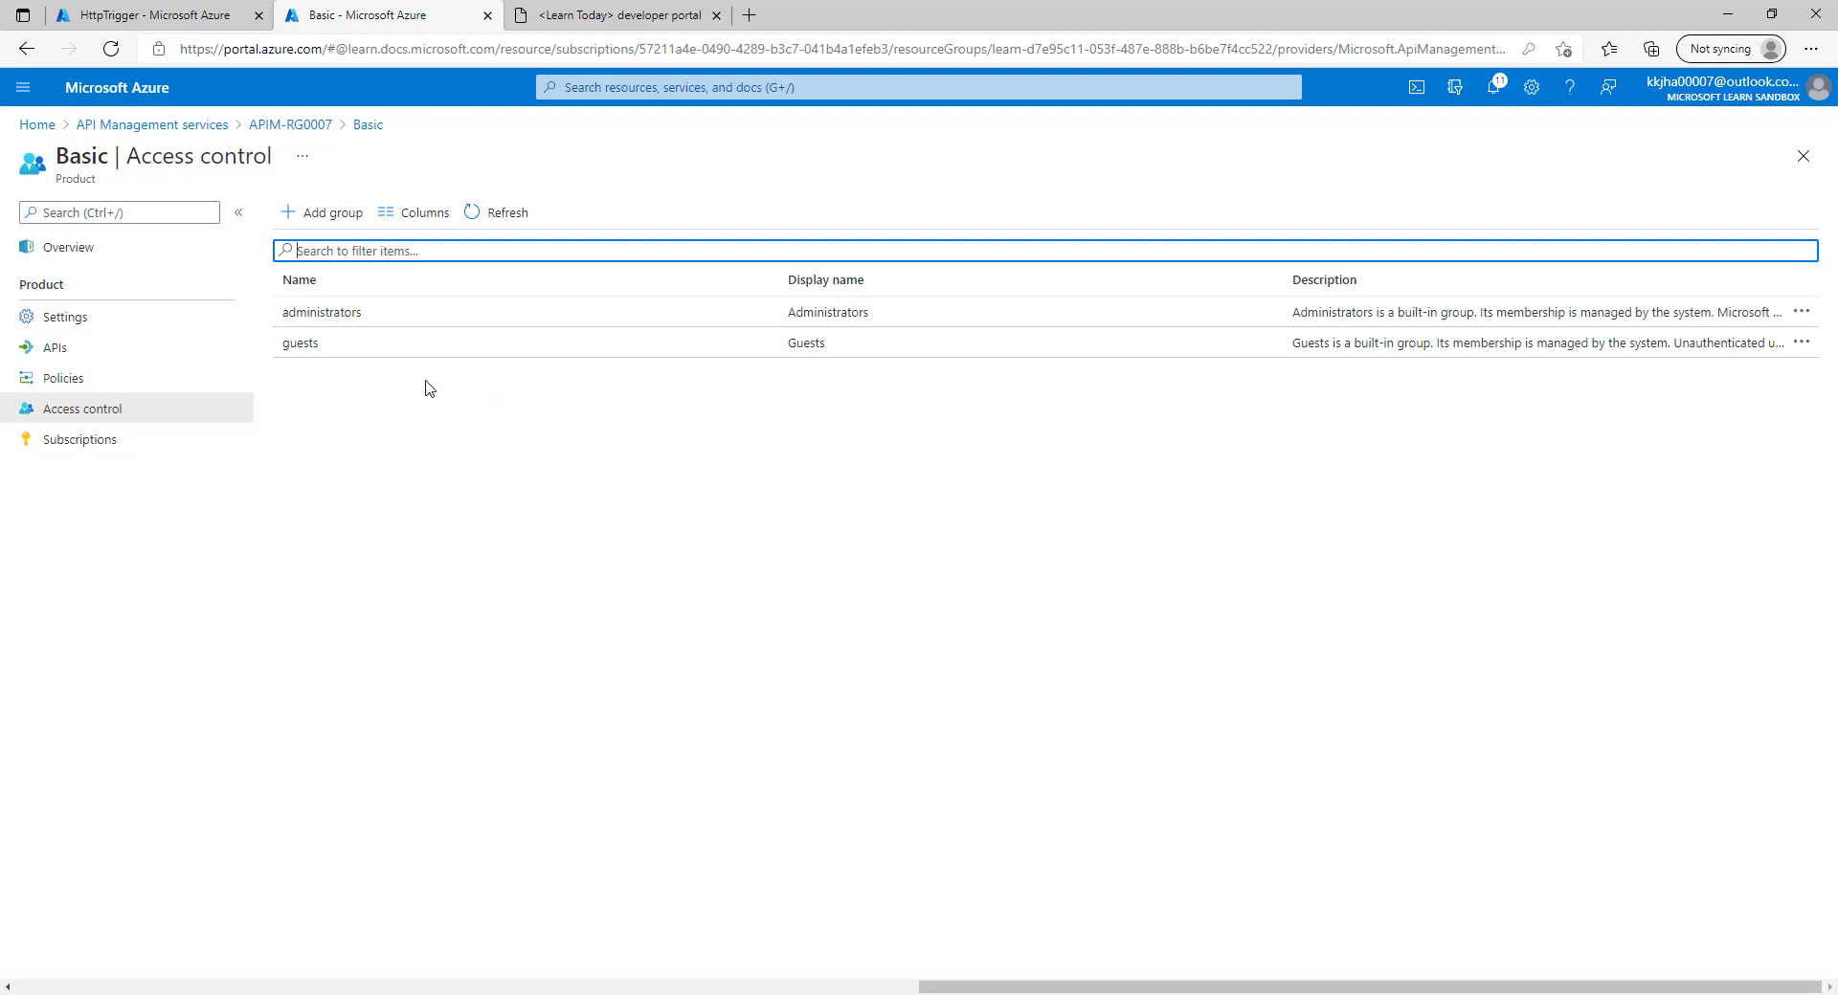
{"action": "left_click", "coordinate": [323, 213]}
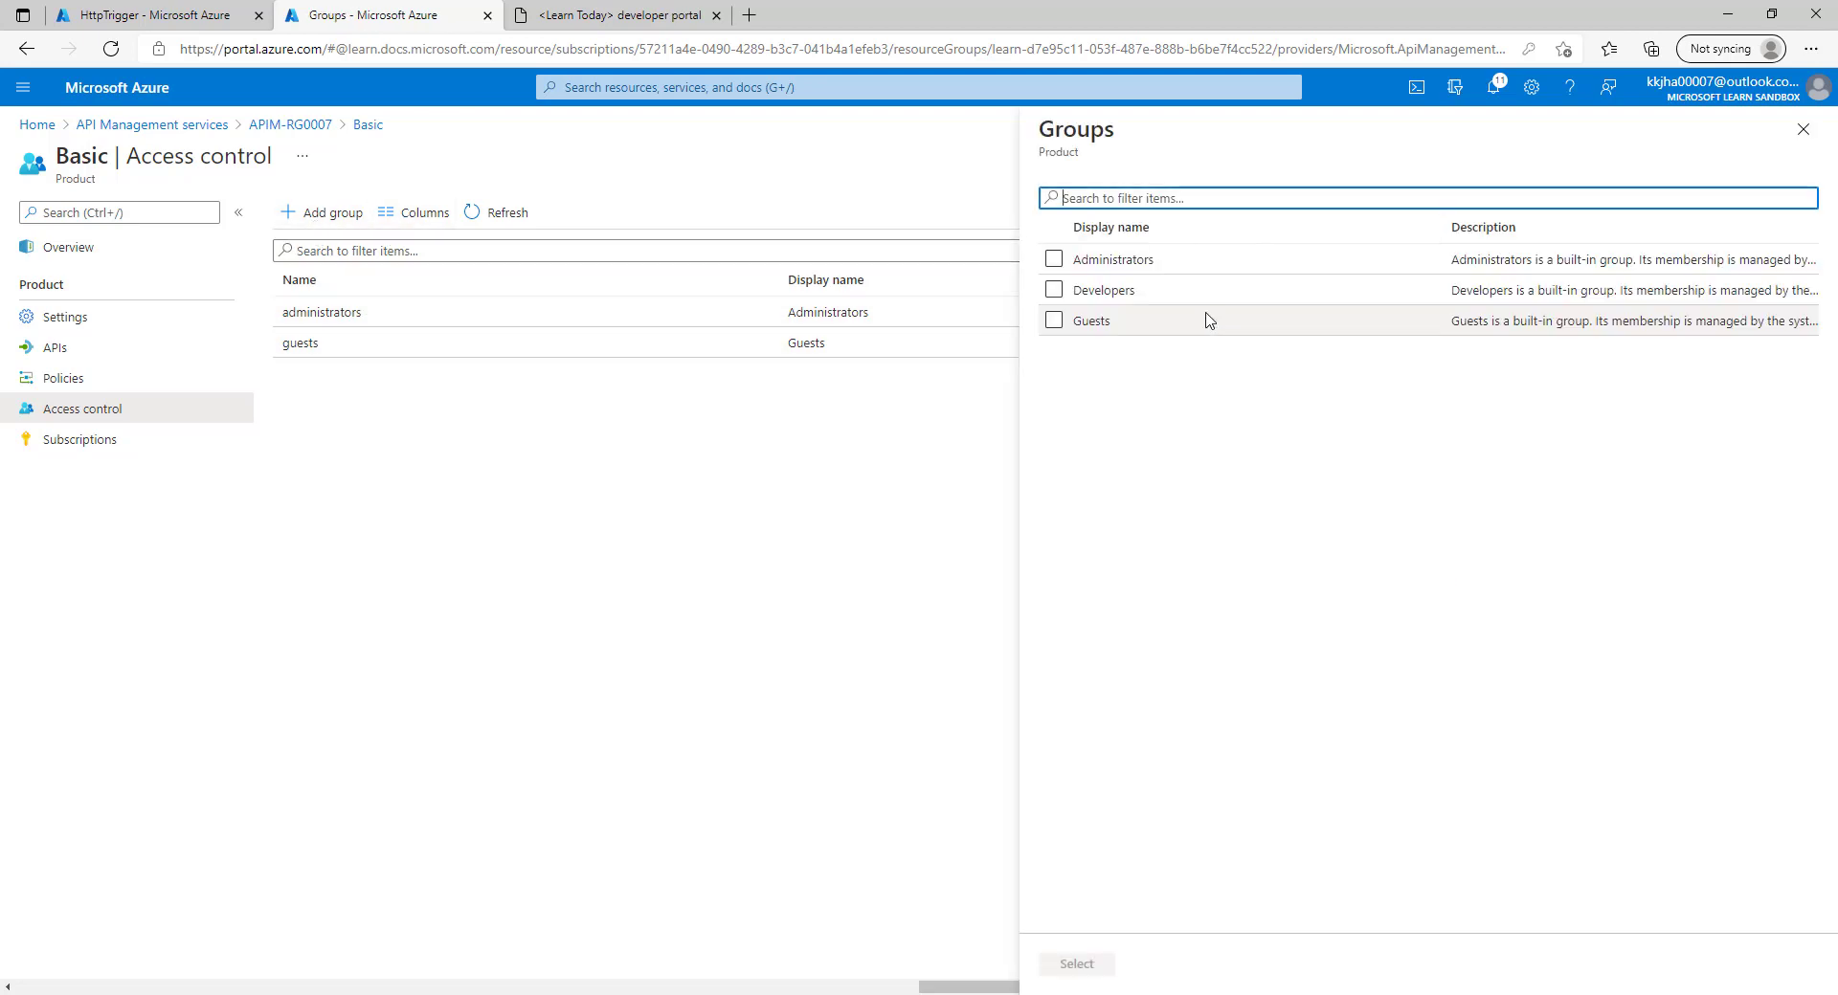
{"action": "left_click", "coordinate": [1053, 289]}
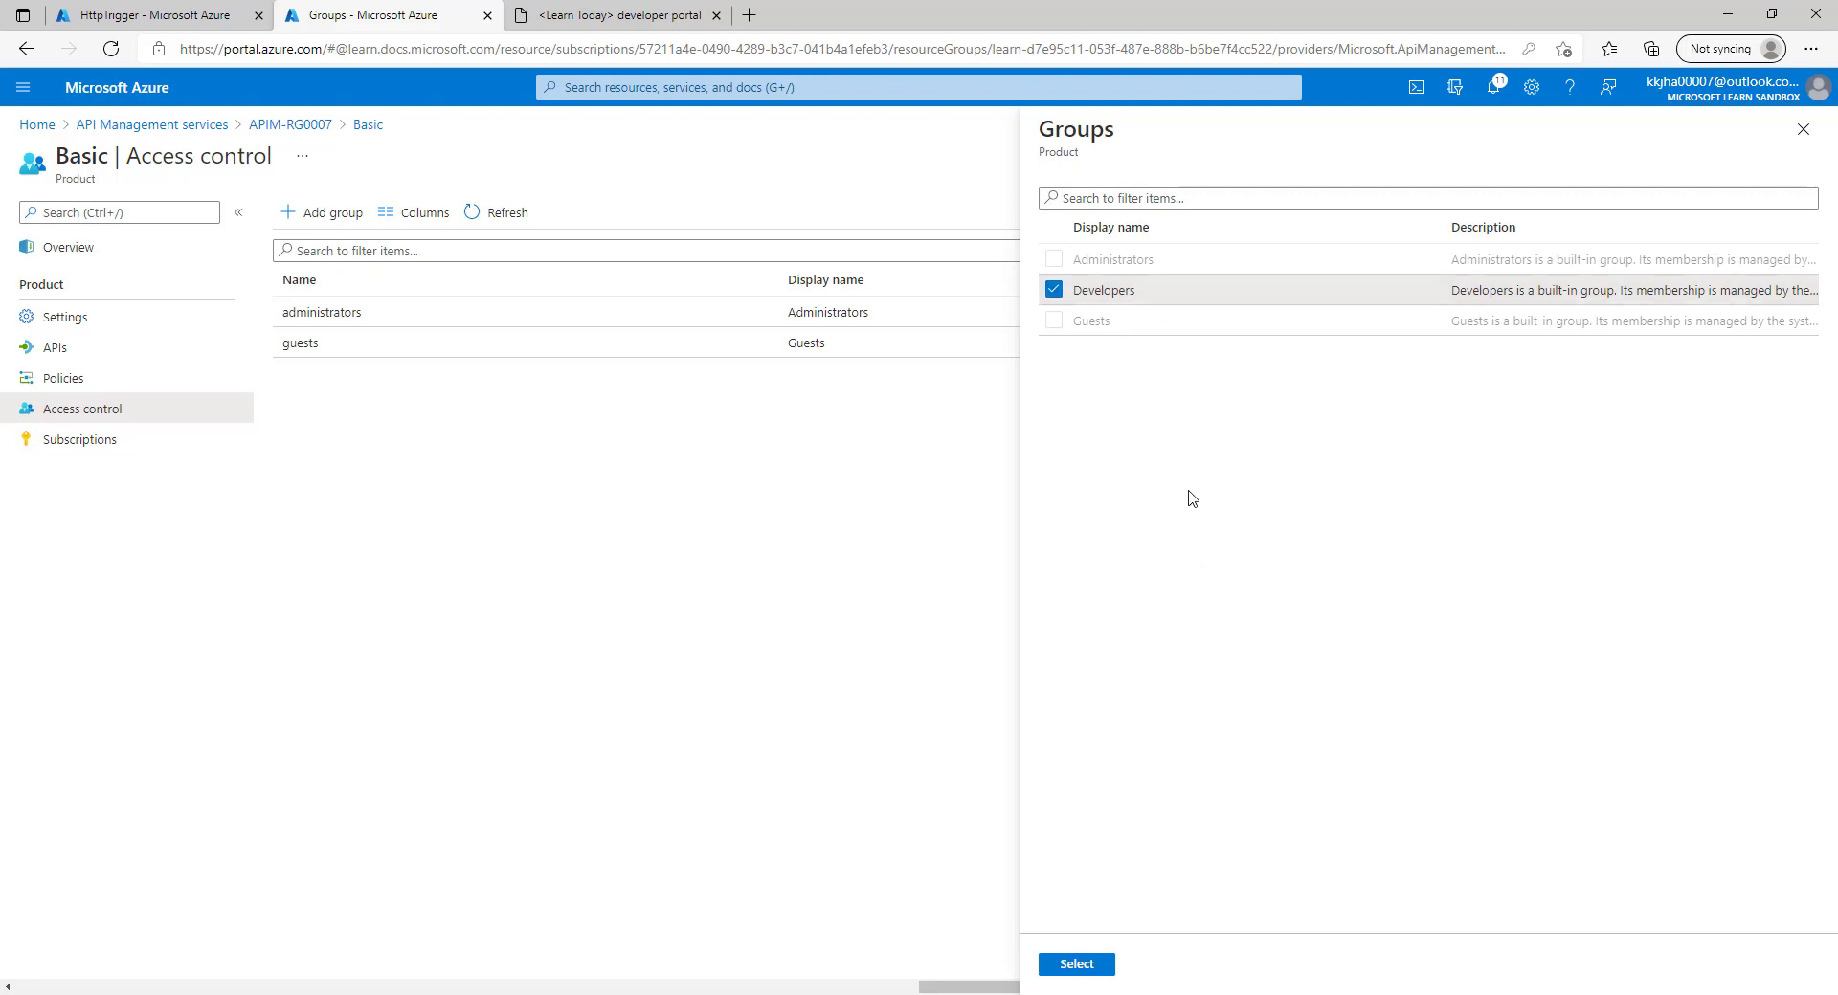
{"action": "left_click", "coordinate": [1089, 965]}
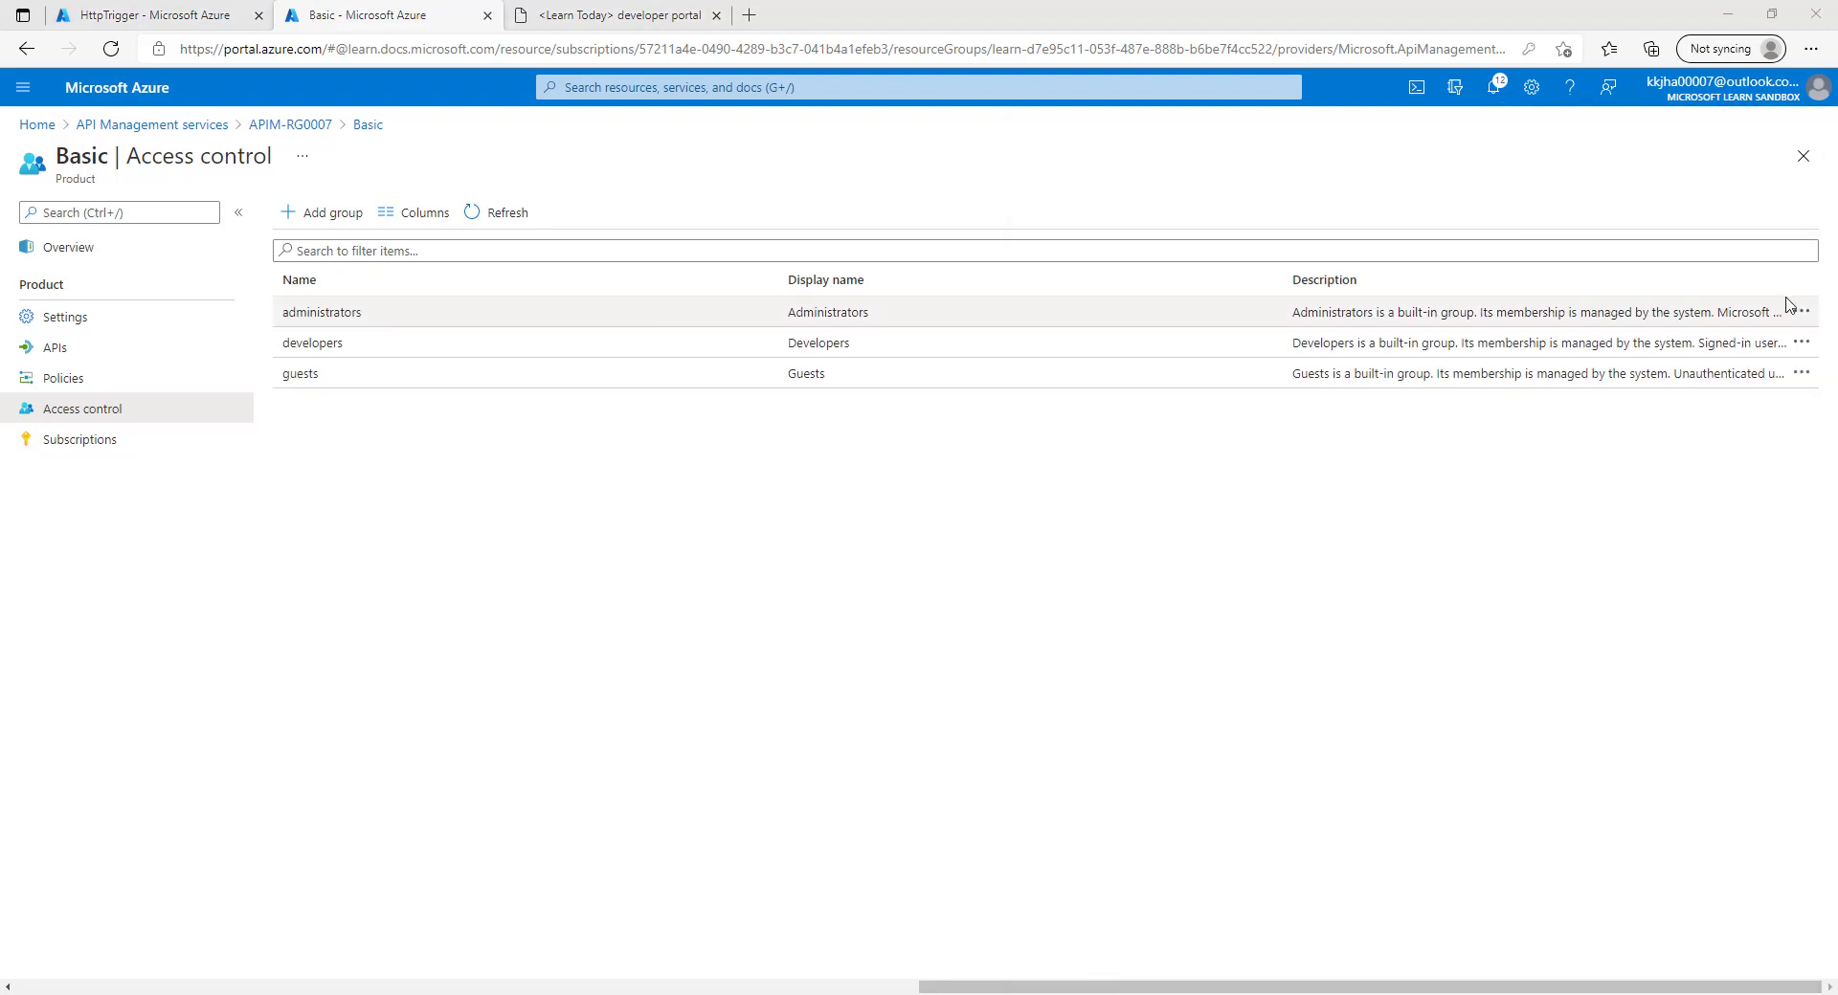
Open the newly listed Basic product and load myFUN's HttpTrigger test console.
{"action": "left_click", "coordinate": [562, 10]}
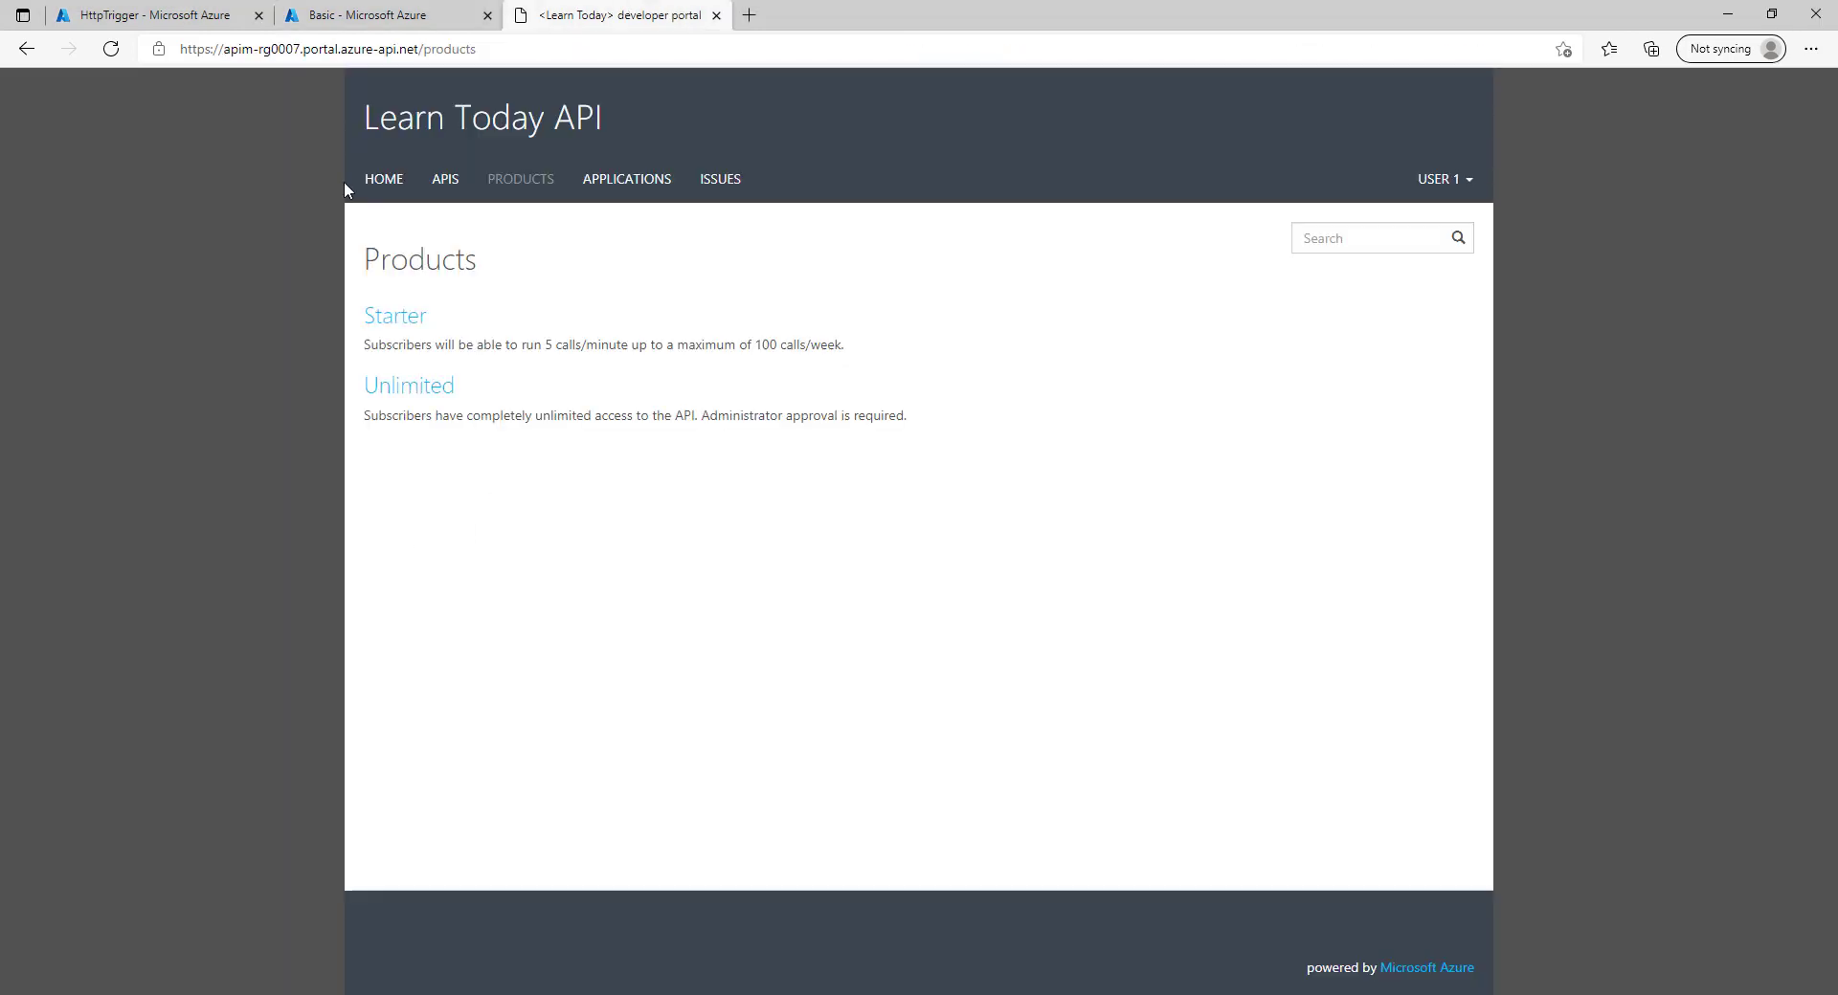
{"action": "left_click", "coordinate": [513, 182]}
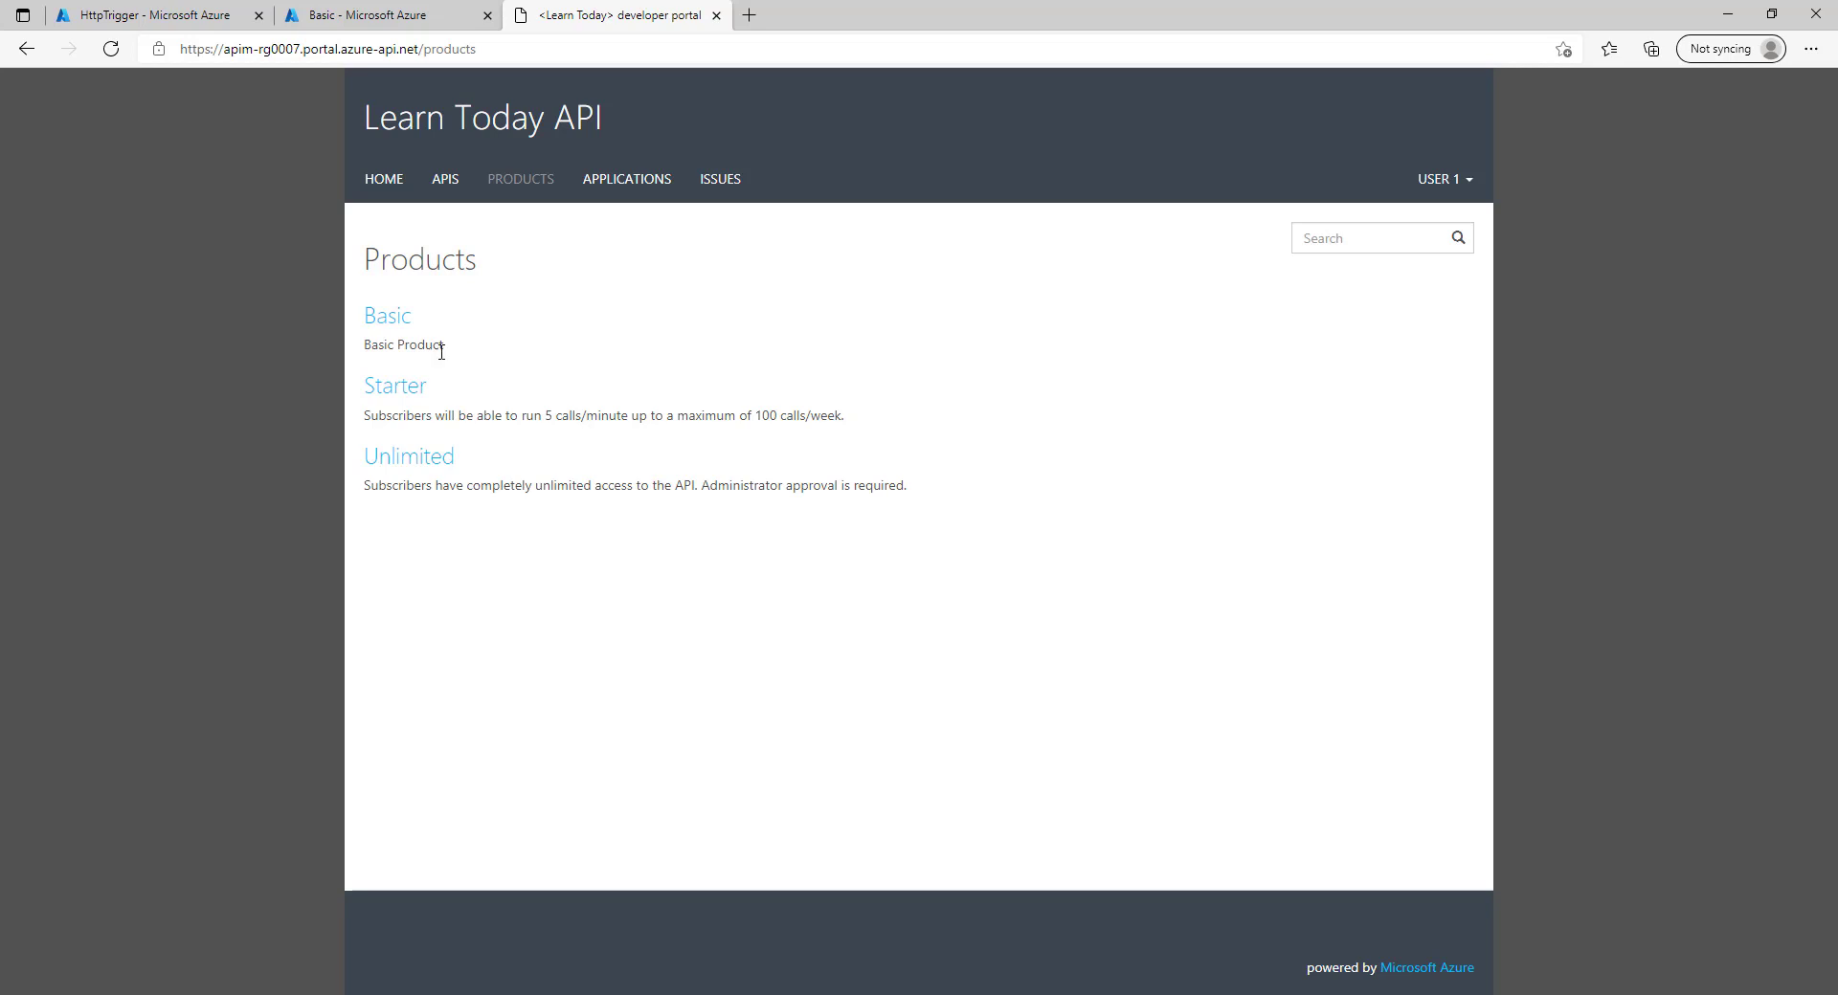
{"action": "left_click", "coordinate": [391, 321]}
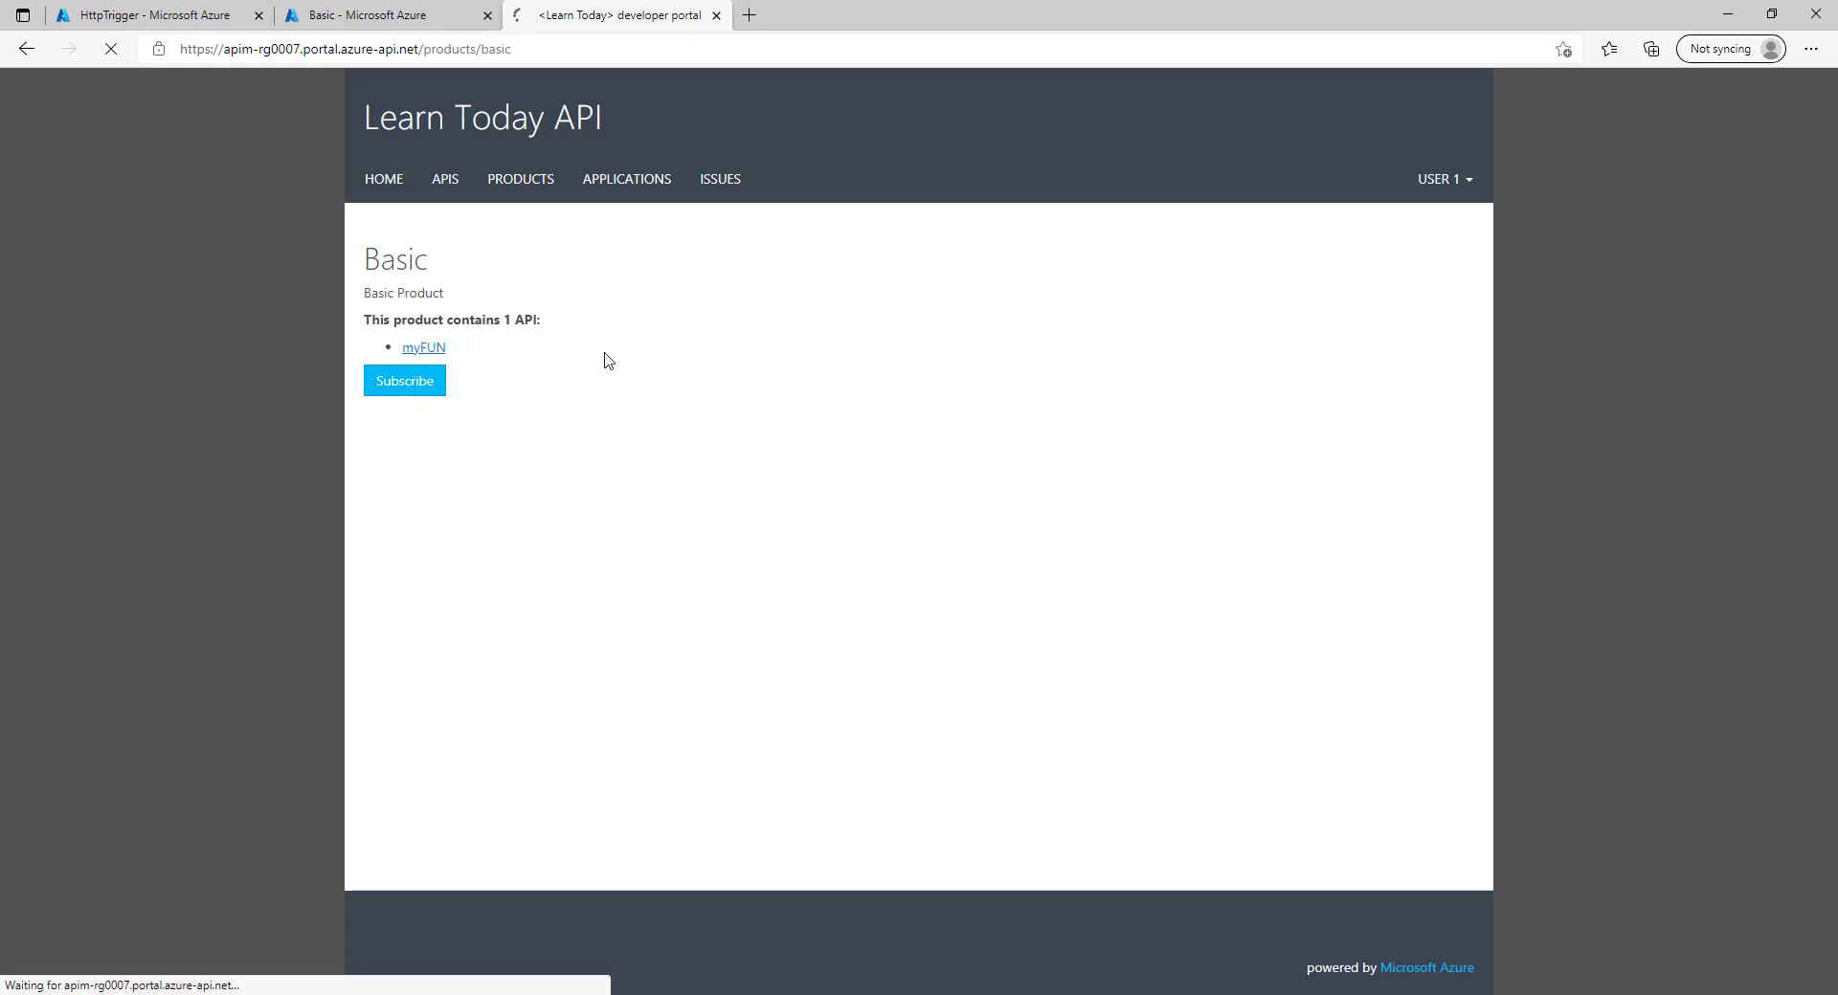
{"action": "left_click", "coordinate": [602, 419]}
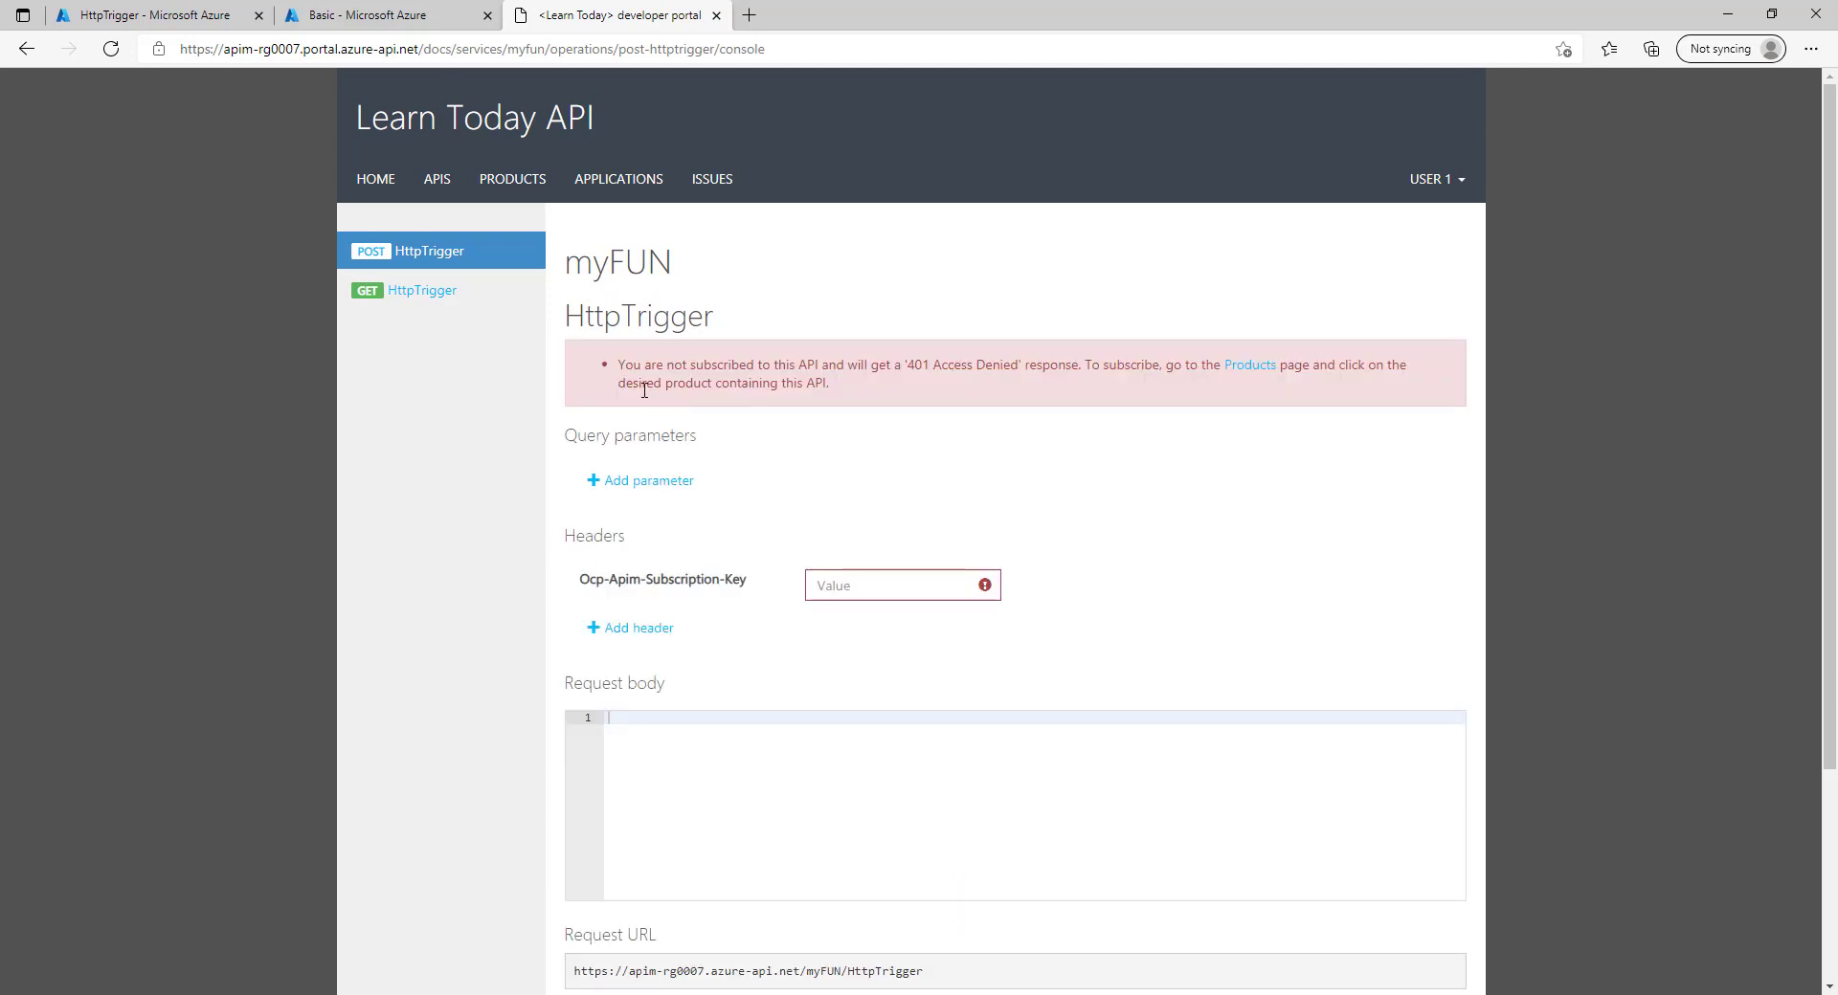
Review the 401 Access Denied not-subscribed warning, then return to Products.
{"action": "triple_click", "coordinate": [619, 373]}
{"action": "left_click_drag", "start_coordinate": [850, 393], "coordinate": [625, 376]}
{"action": "triple_click", "coordinate": [623, 371]}
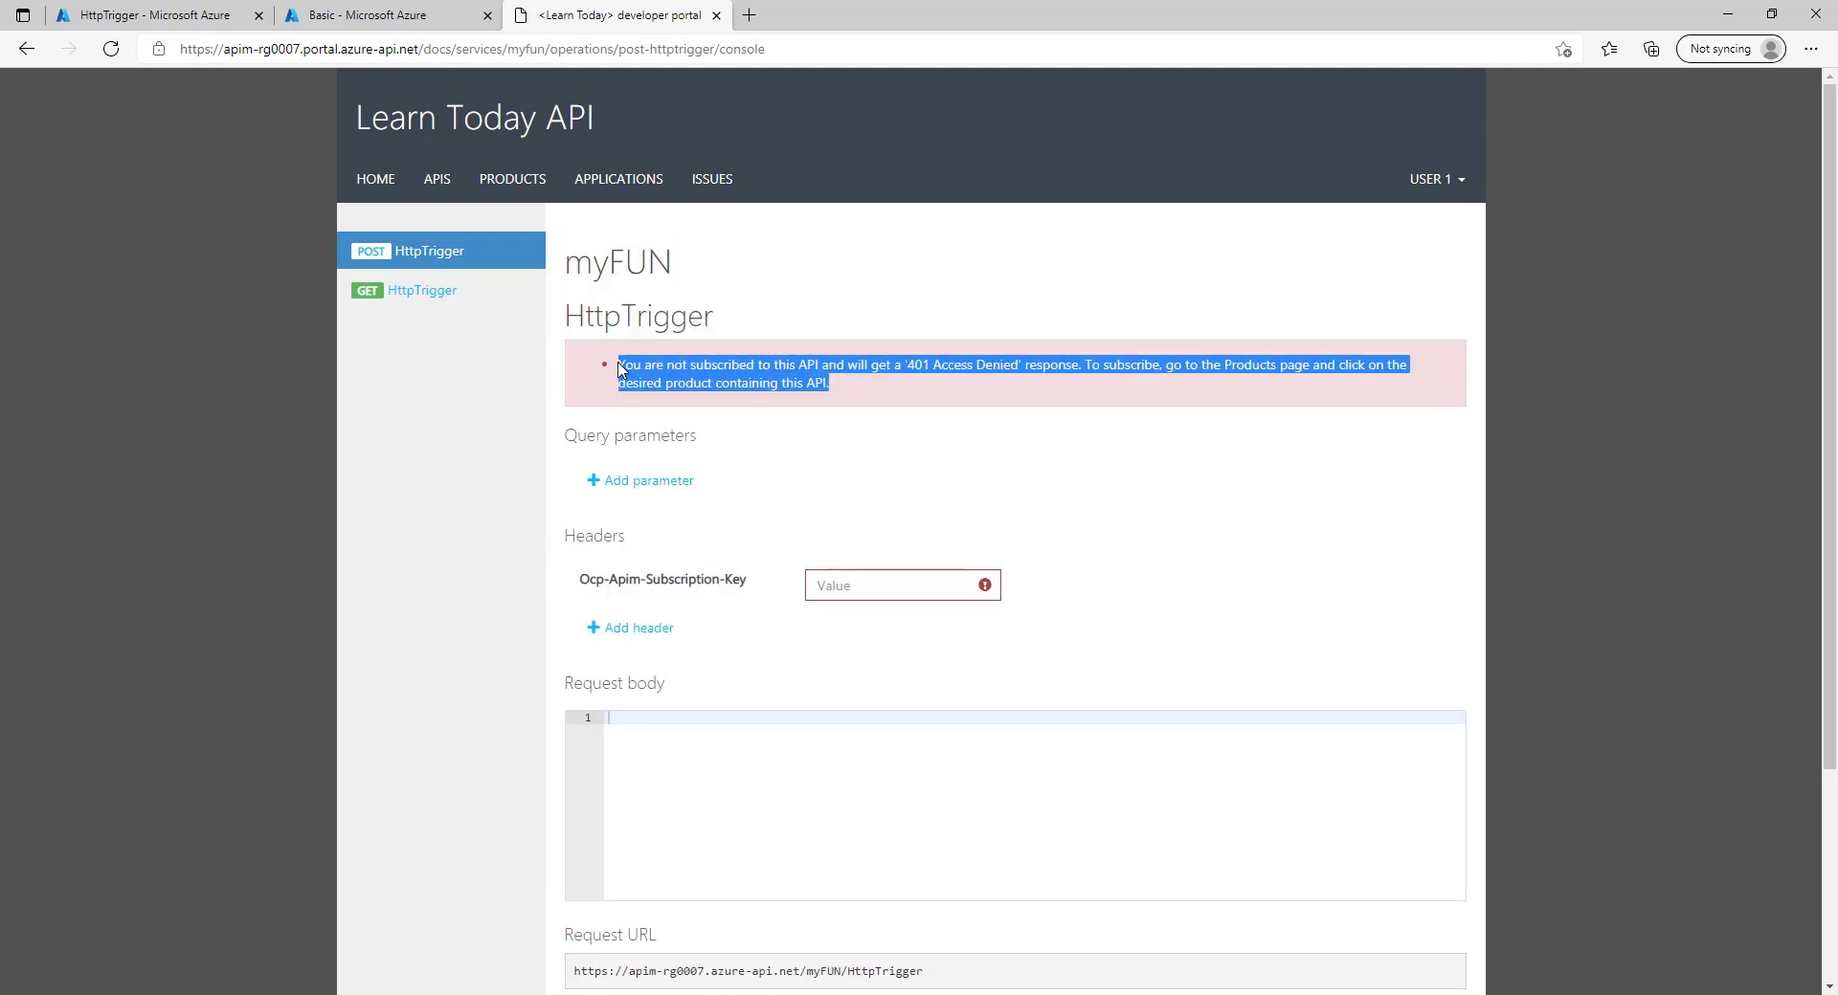
{"action": "left_click", "coordinate": [857, 373]}
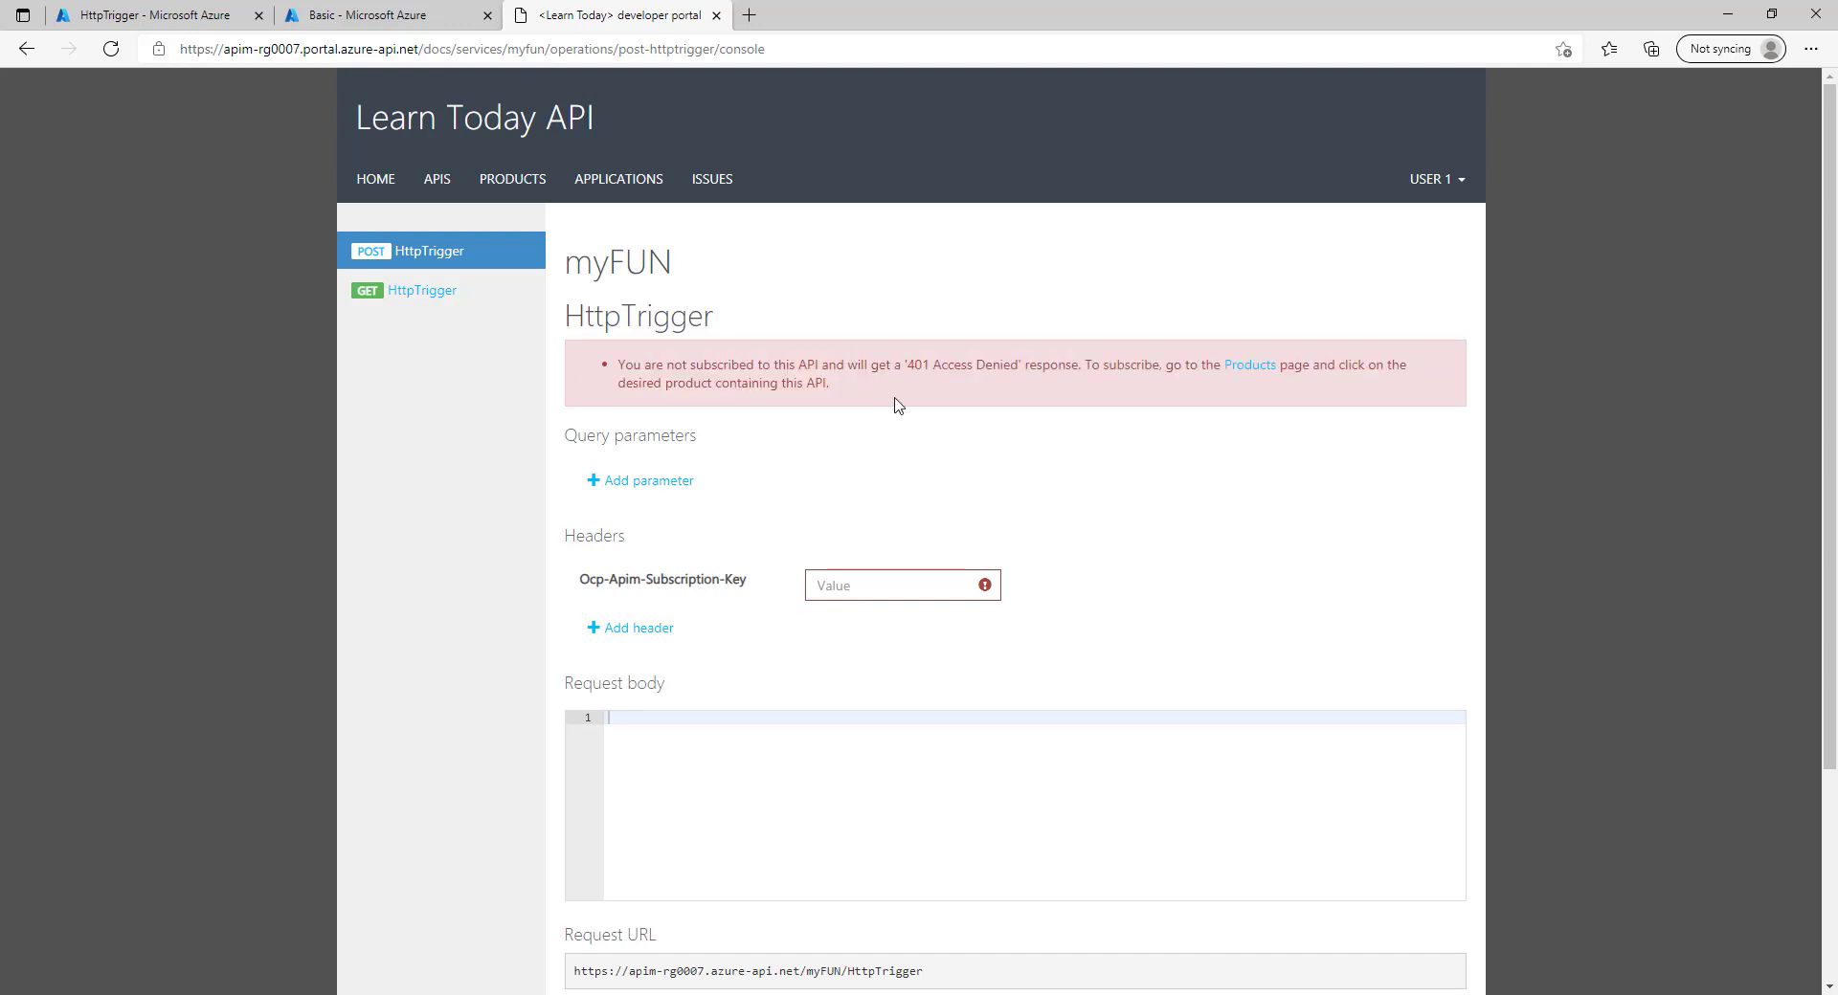
{"action": "double_click", "coordinate": [977, 363]}
{"action": "left_click", "coordinate": [832, 402]}
{"action": "left_click_drag", "start_coordinate": [829, 385], "coordinate": [644, 381]}
{"action": "left_click", "coordinate": [645, 368]}
{"action": "left_click", "coordinate": [513, 188]}
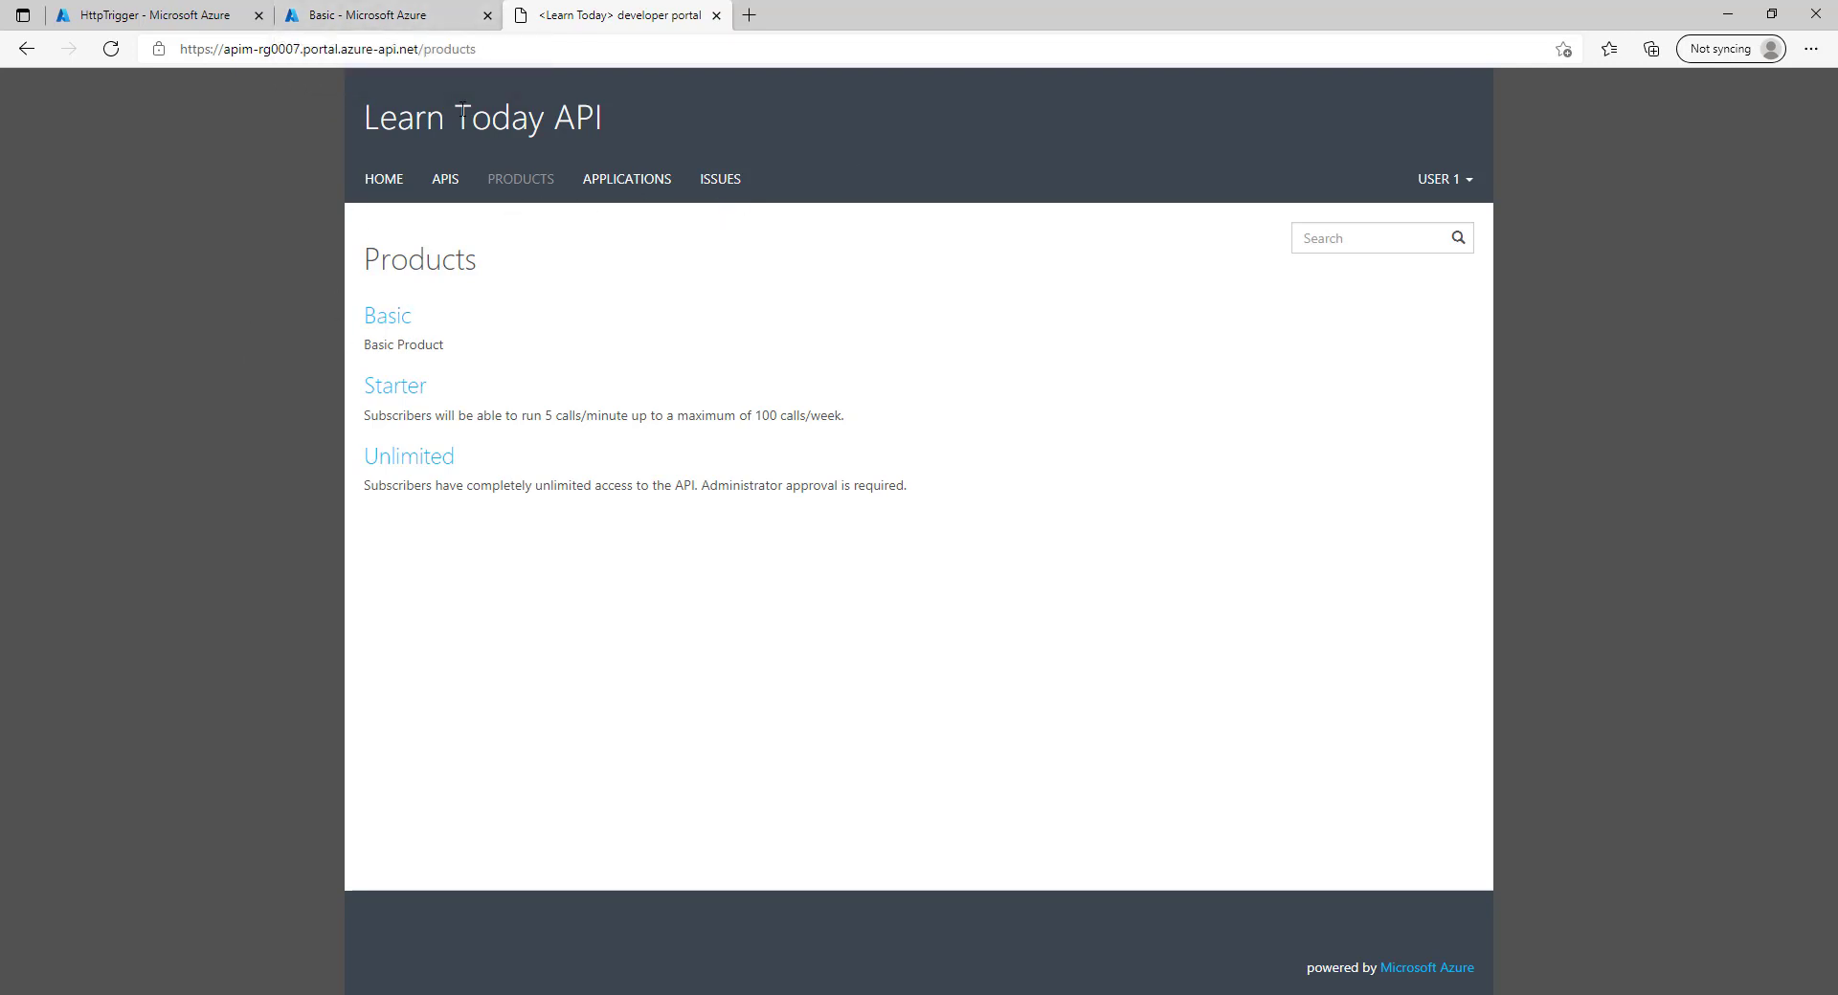
Subscribe User 1 to the Basic product with the subscription name Basic.
{"action": "left_click", "coordinate": [399, 329]}
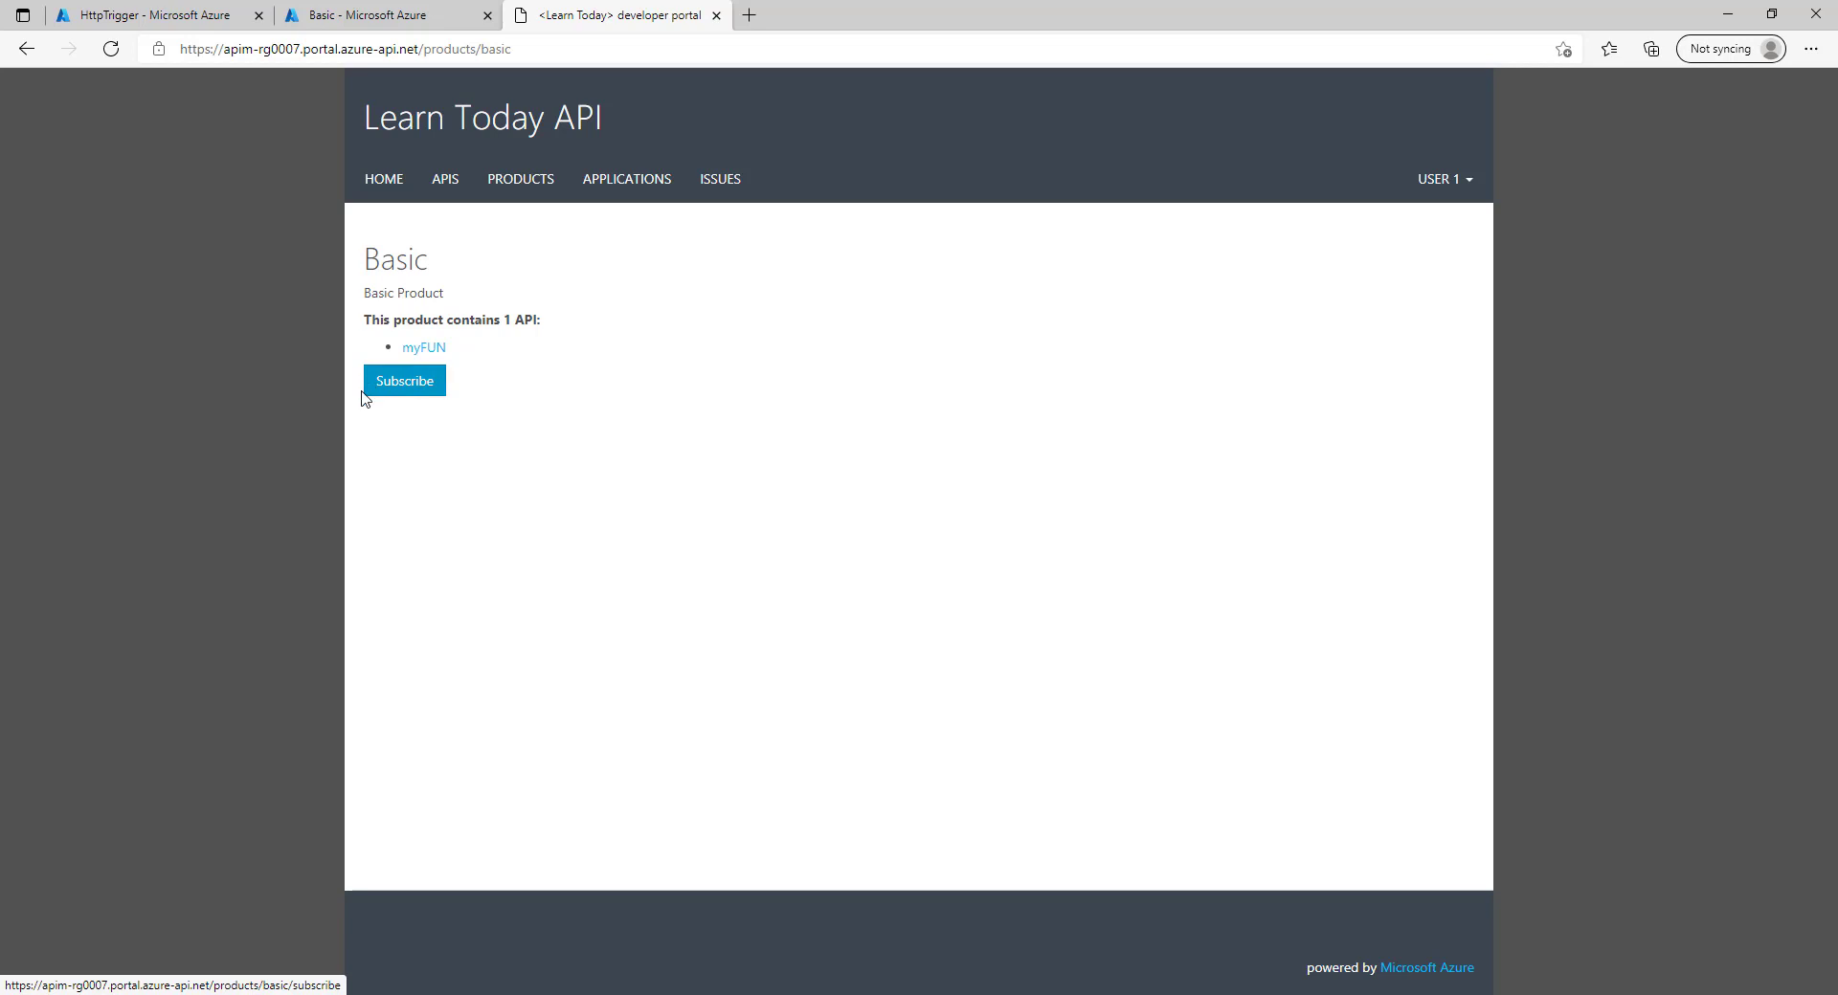
{"action": "left_click", "coordinate": [414, 381]}
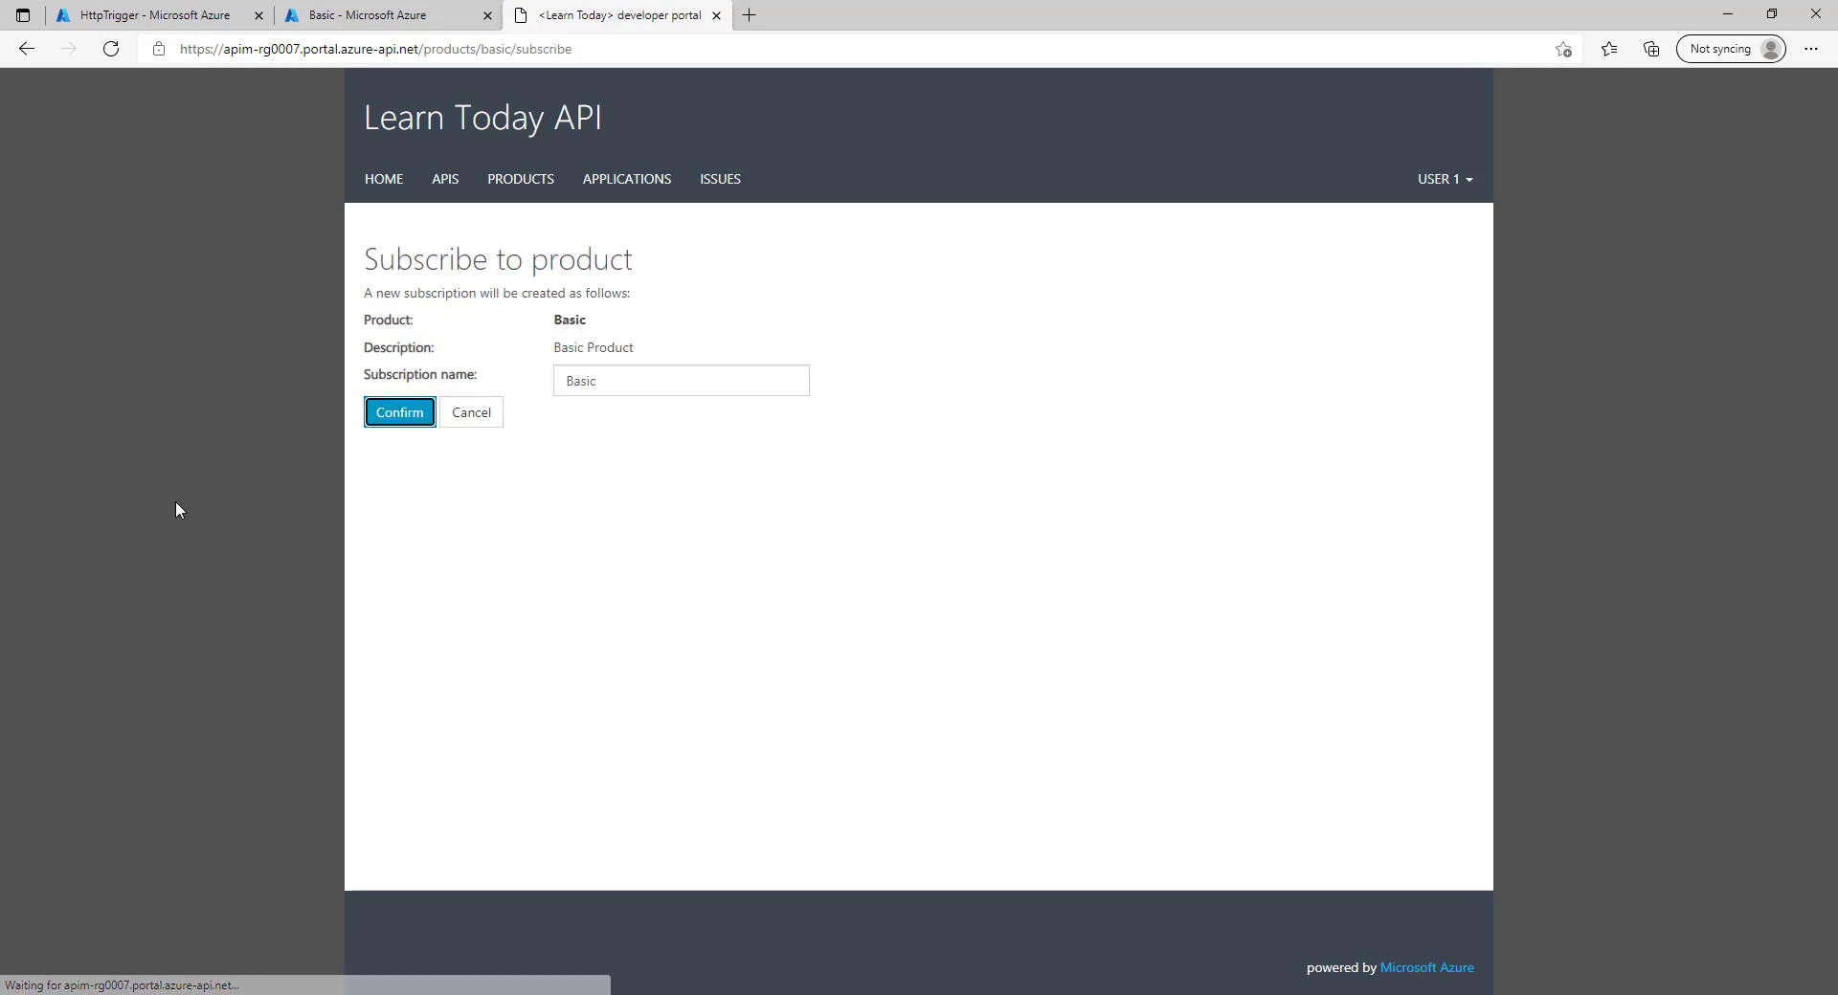
{"action": "left_click", "coordinate": [390, 415]}
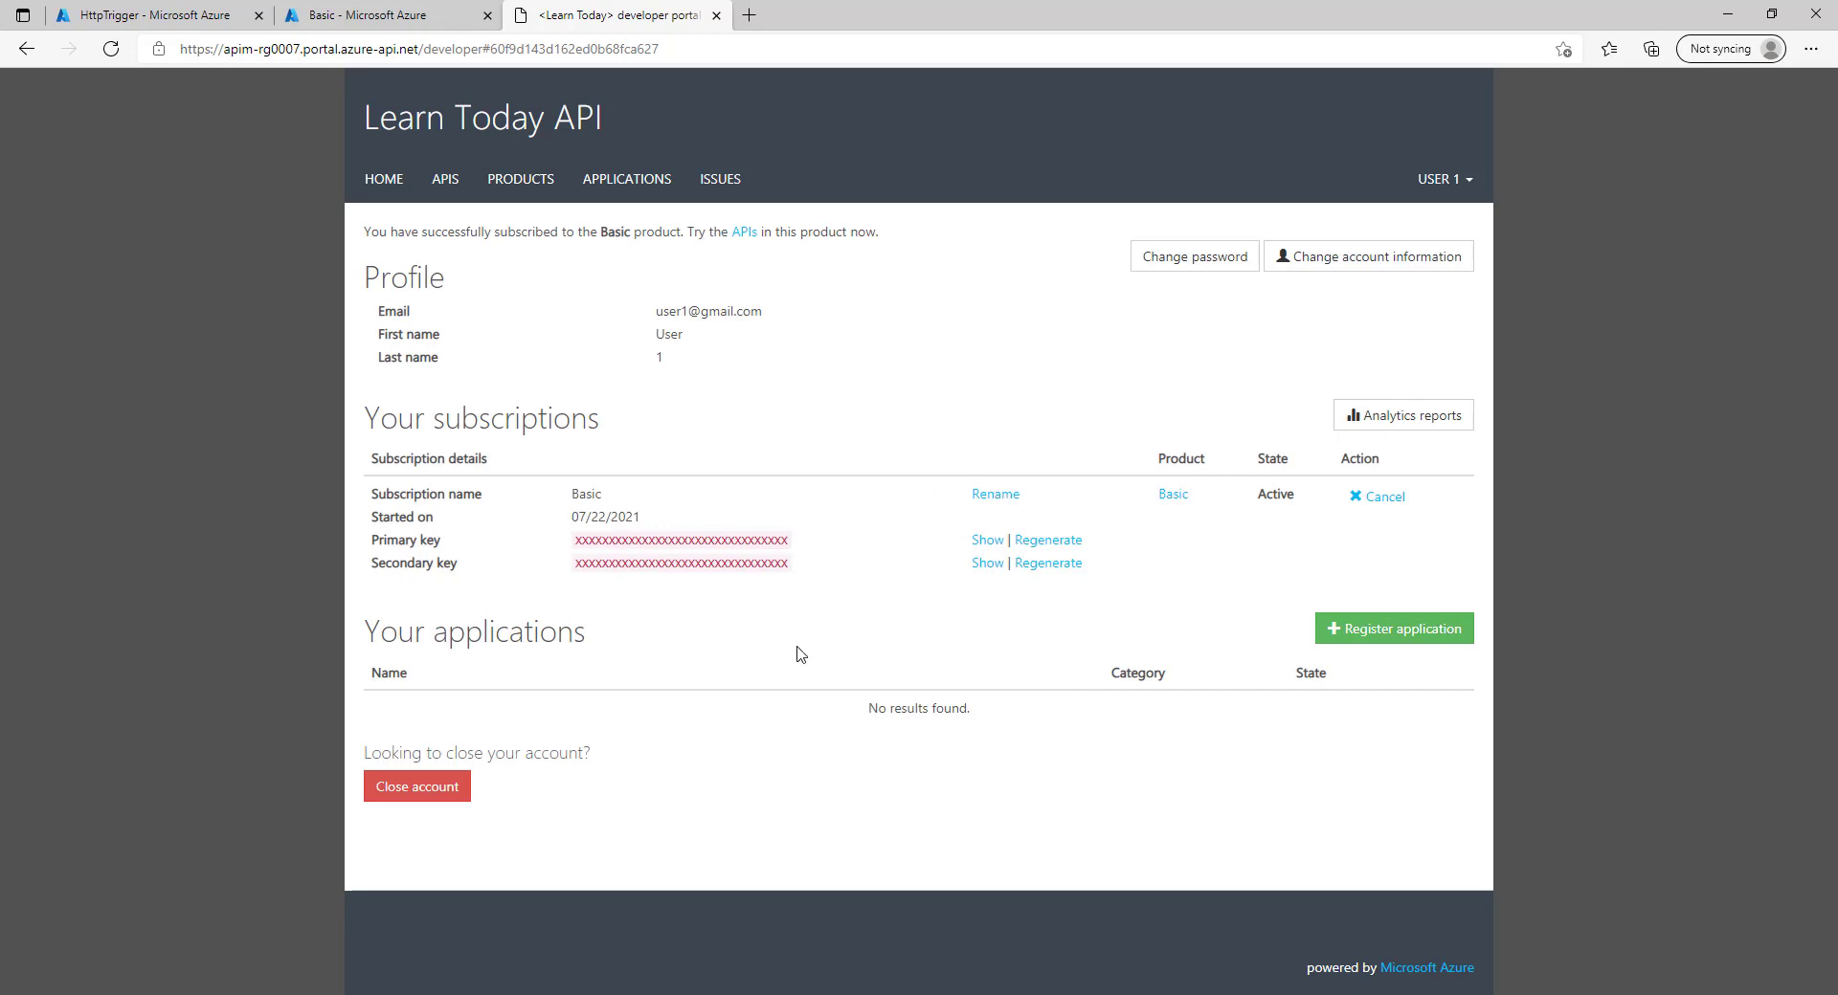
{"action": "left_click", "coordinate": [523, 188]}
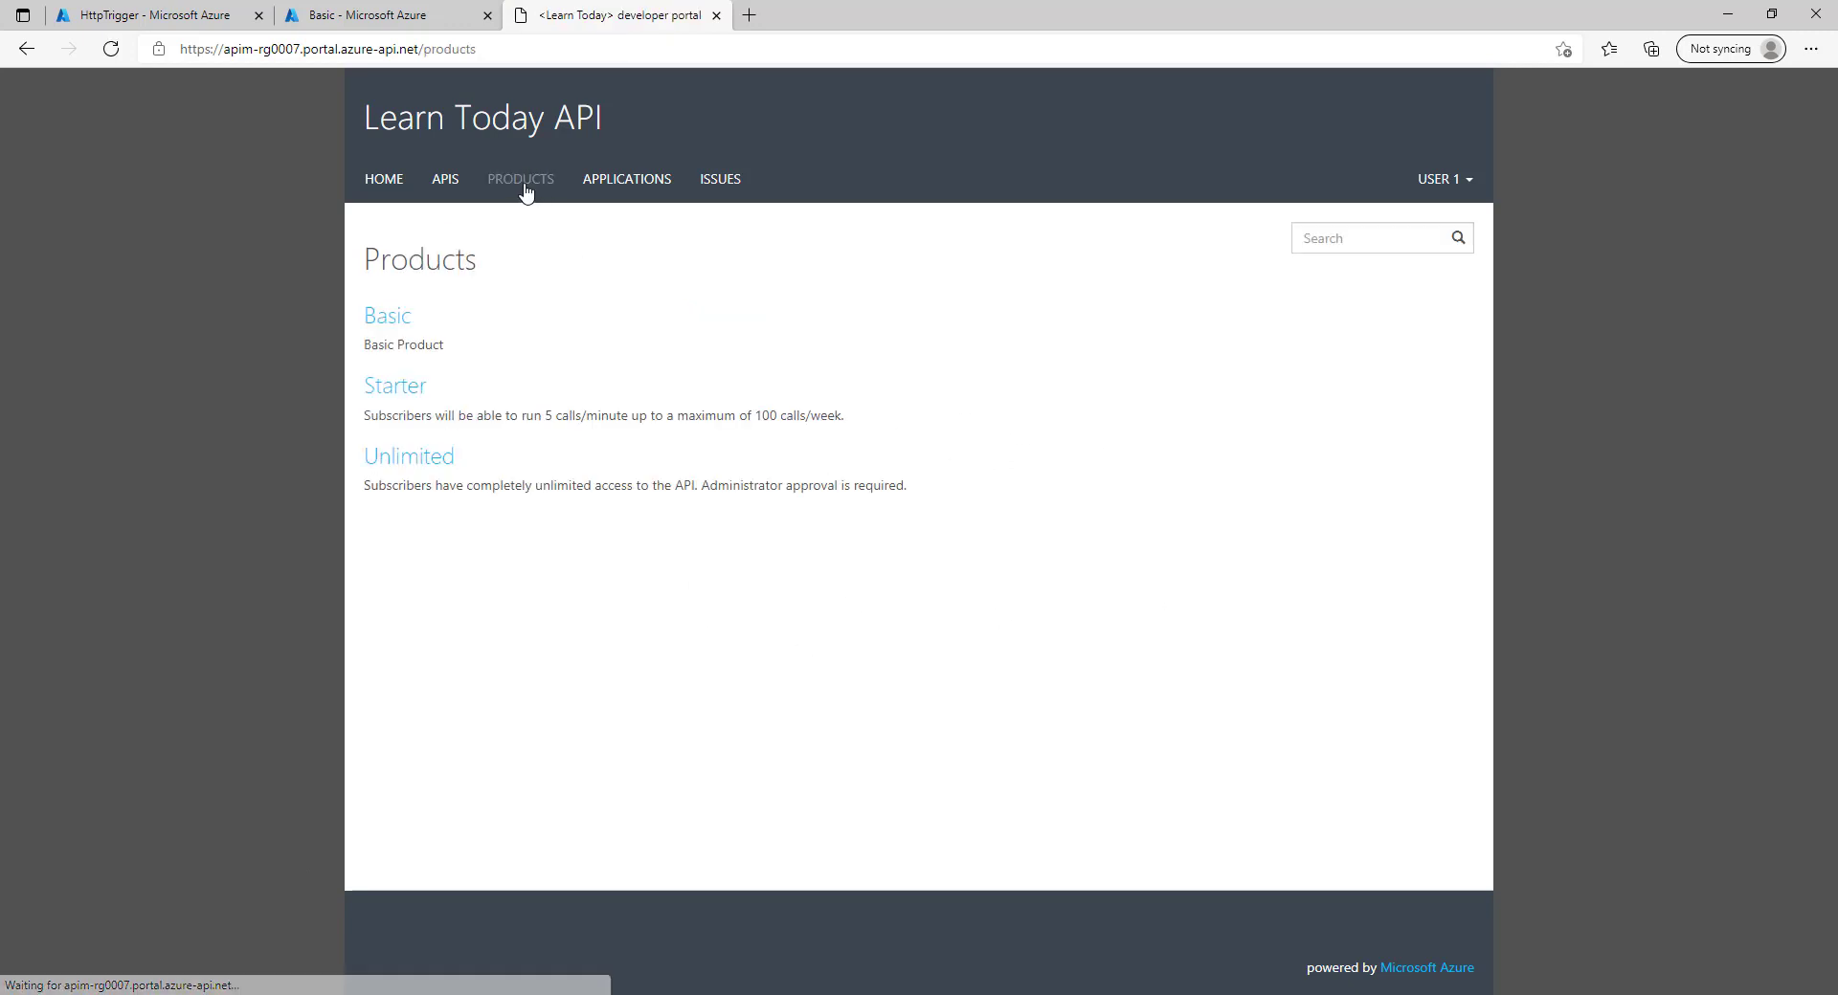
Send a test POST to myFUN's HttpTrigger under Basic and confirm the 200 OK status.
{"action": "left_click", "coordinate": [394, 319]}
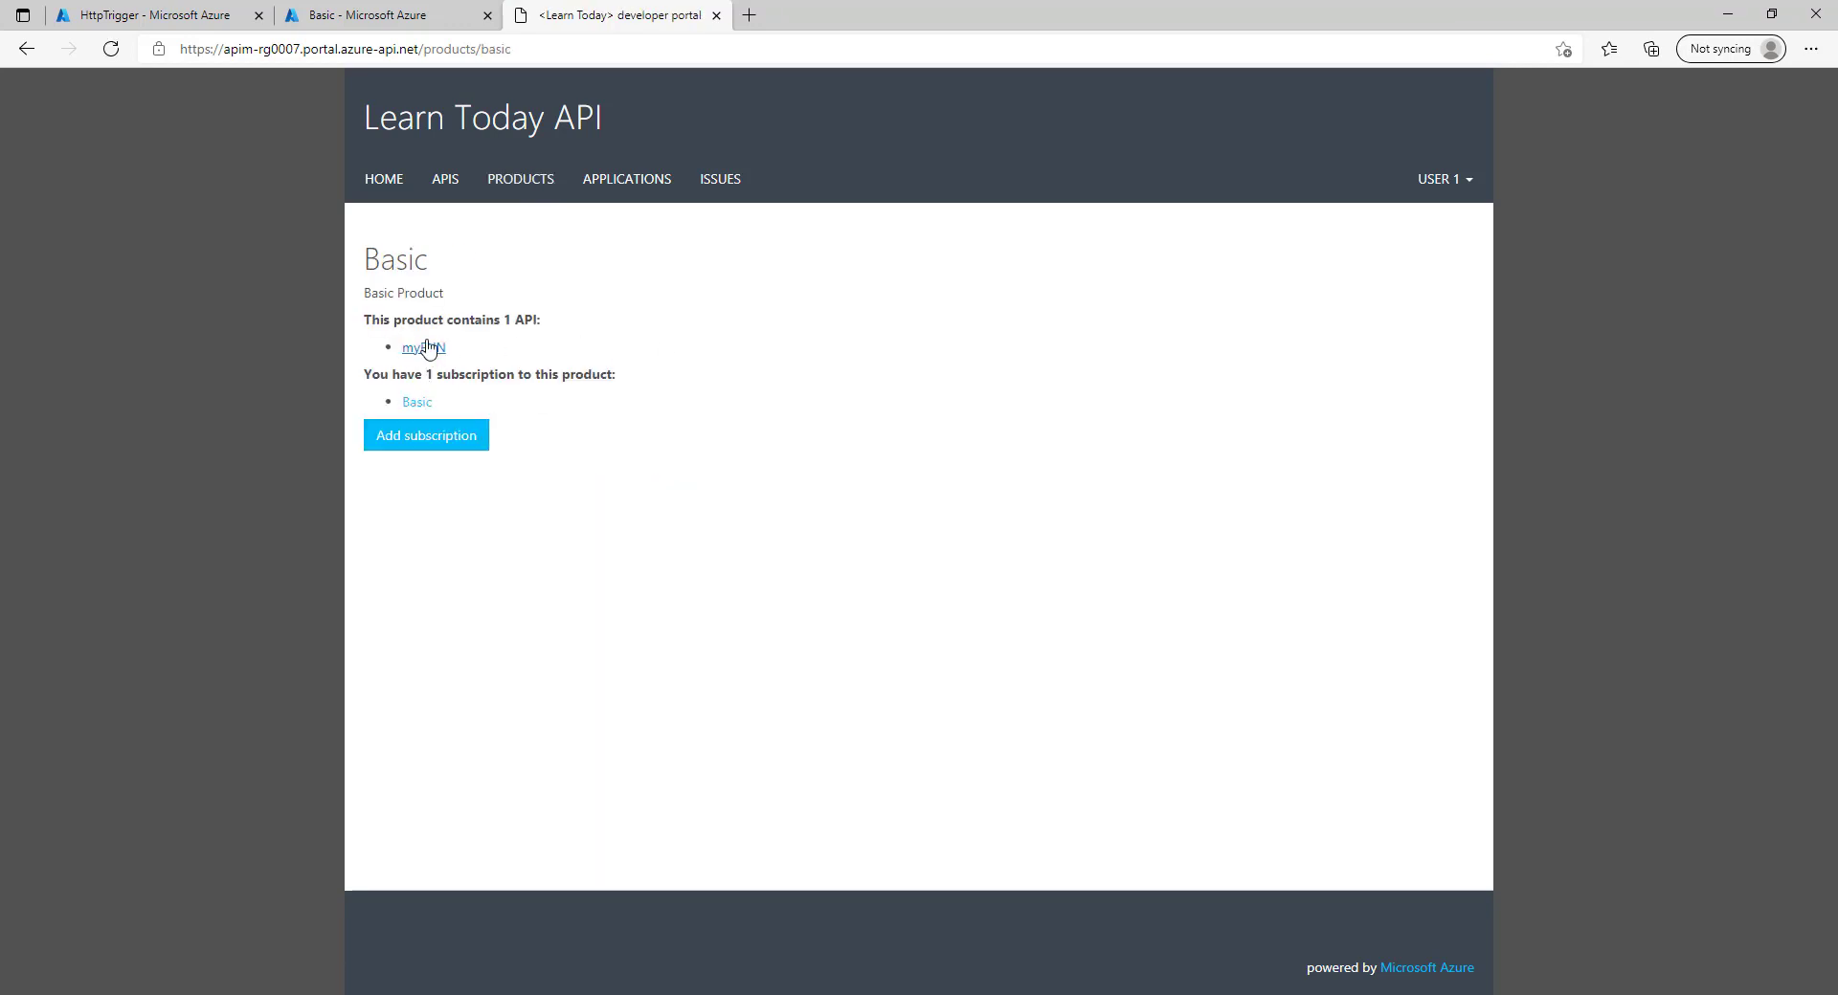
{"action": "left_click", "coordinate": [424, 348]}
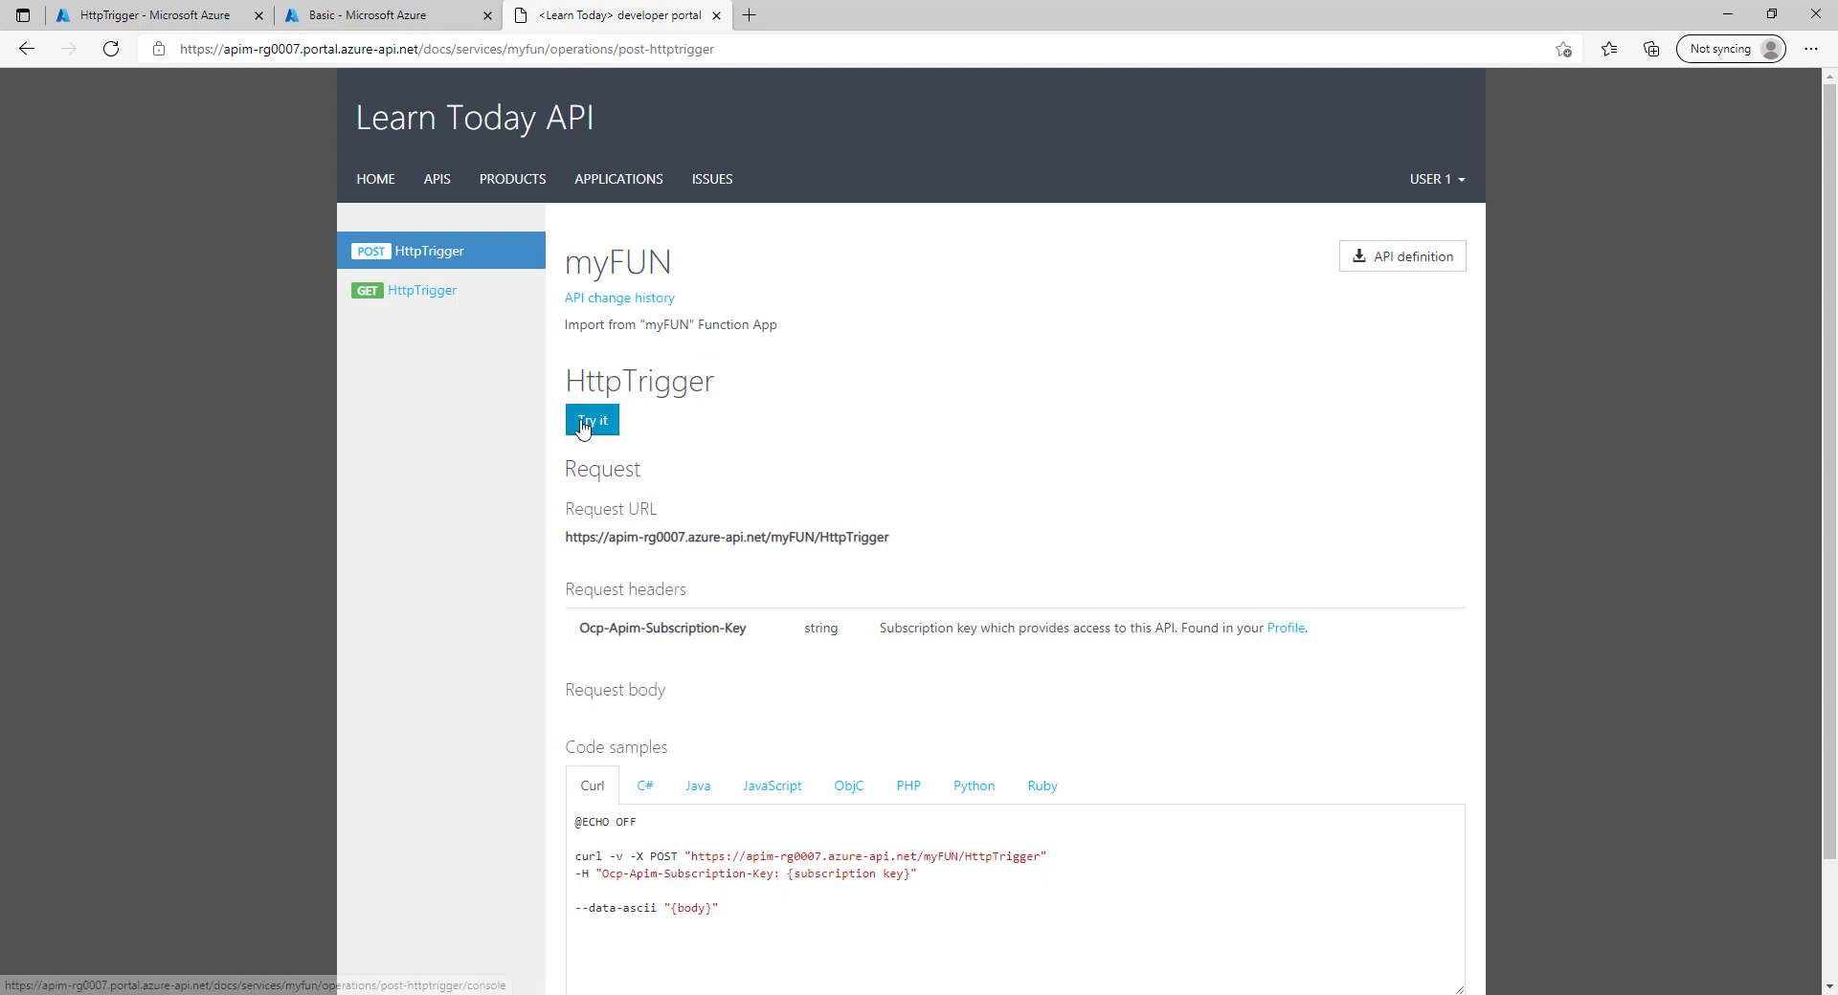
{"action": "left_click", "coordinate": [585, 424]}
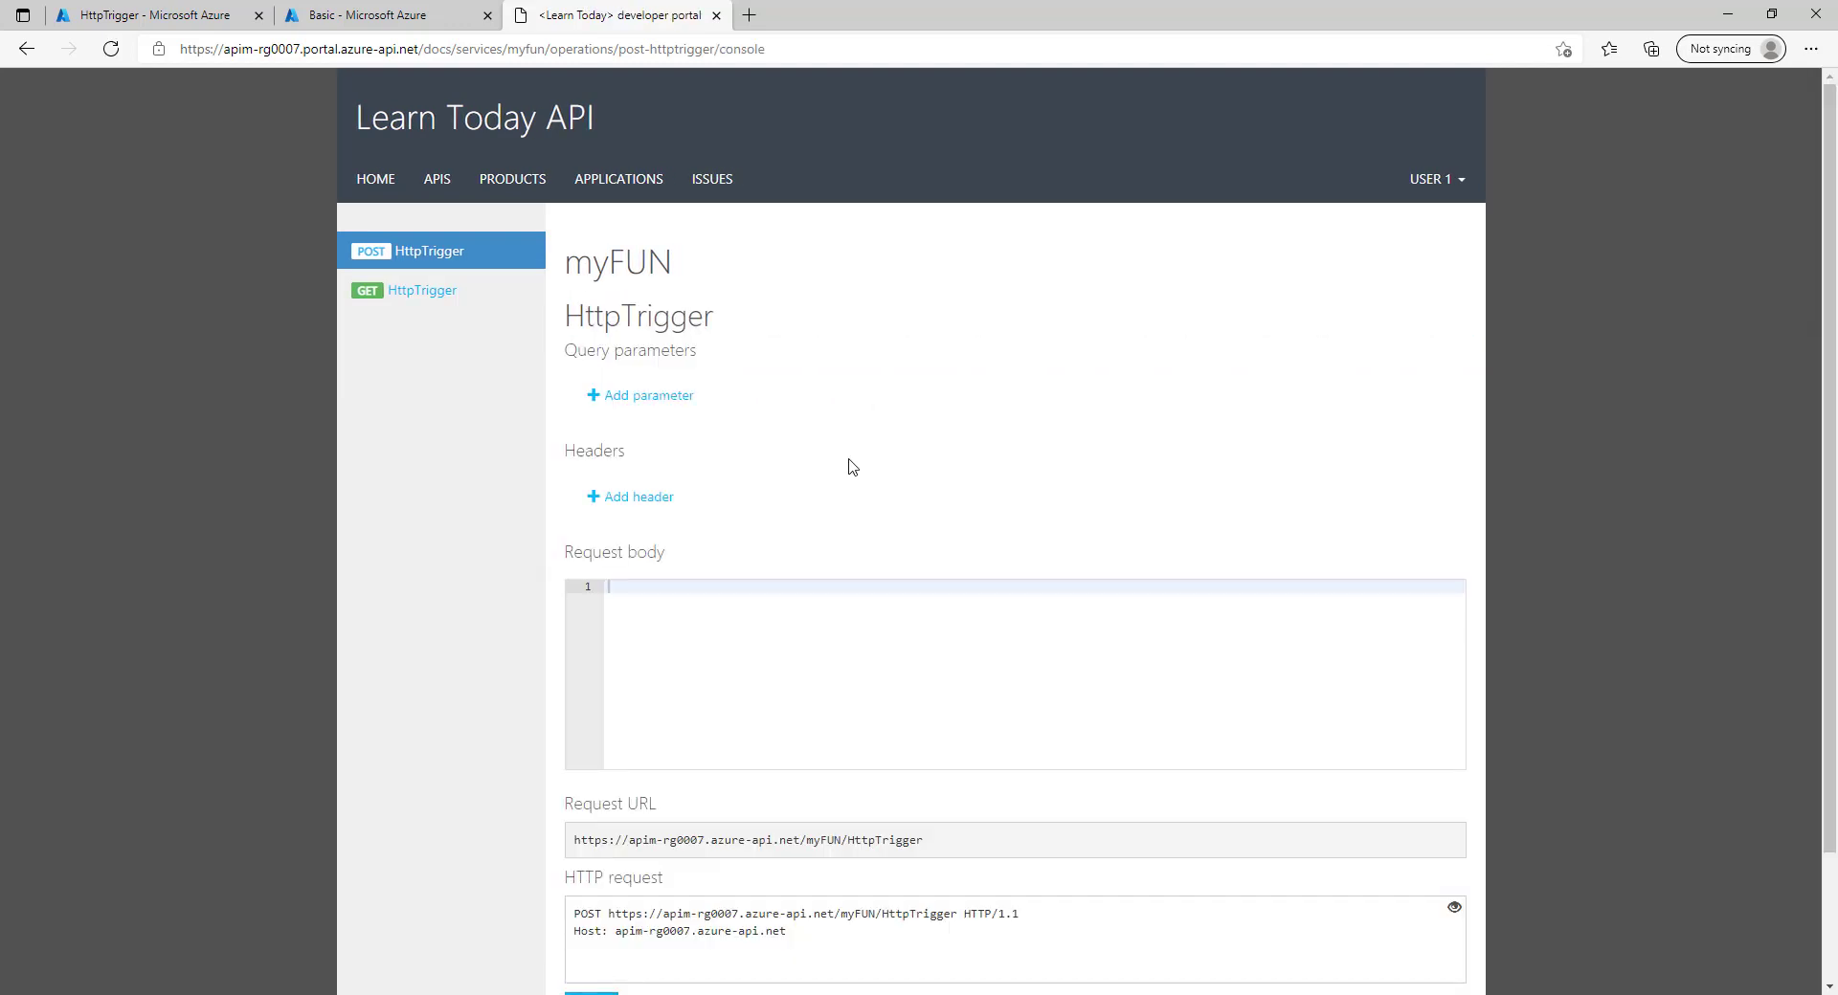
{"action": "scroll", "coordinate": [739, 576], "scroll_direction": "down", "scroll_amount": 3}
{"action": "scroll", "coordinate": [739, 578], "scroll_direction": "up", "scroll_amount": 3}
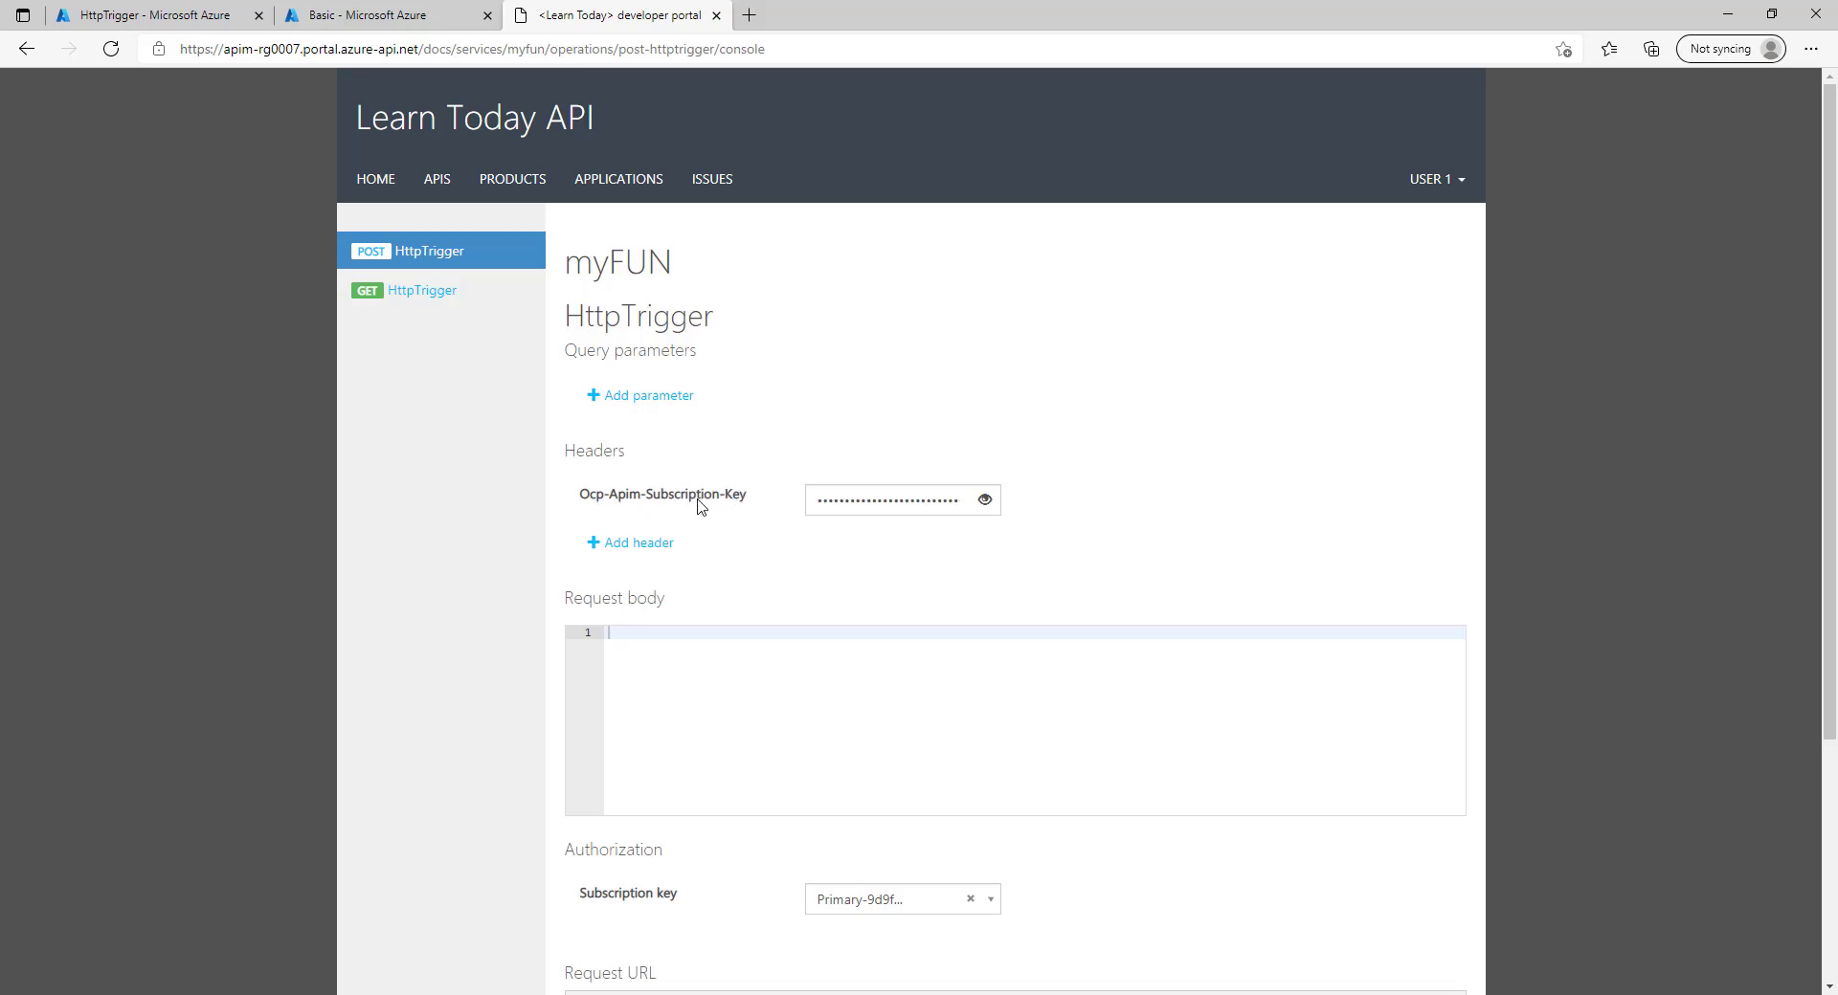
{"action": "scroll", "coordinate": [728, 565], "scroll_direction": "down", "scroll_amount": 3}
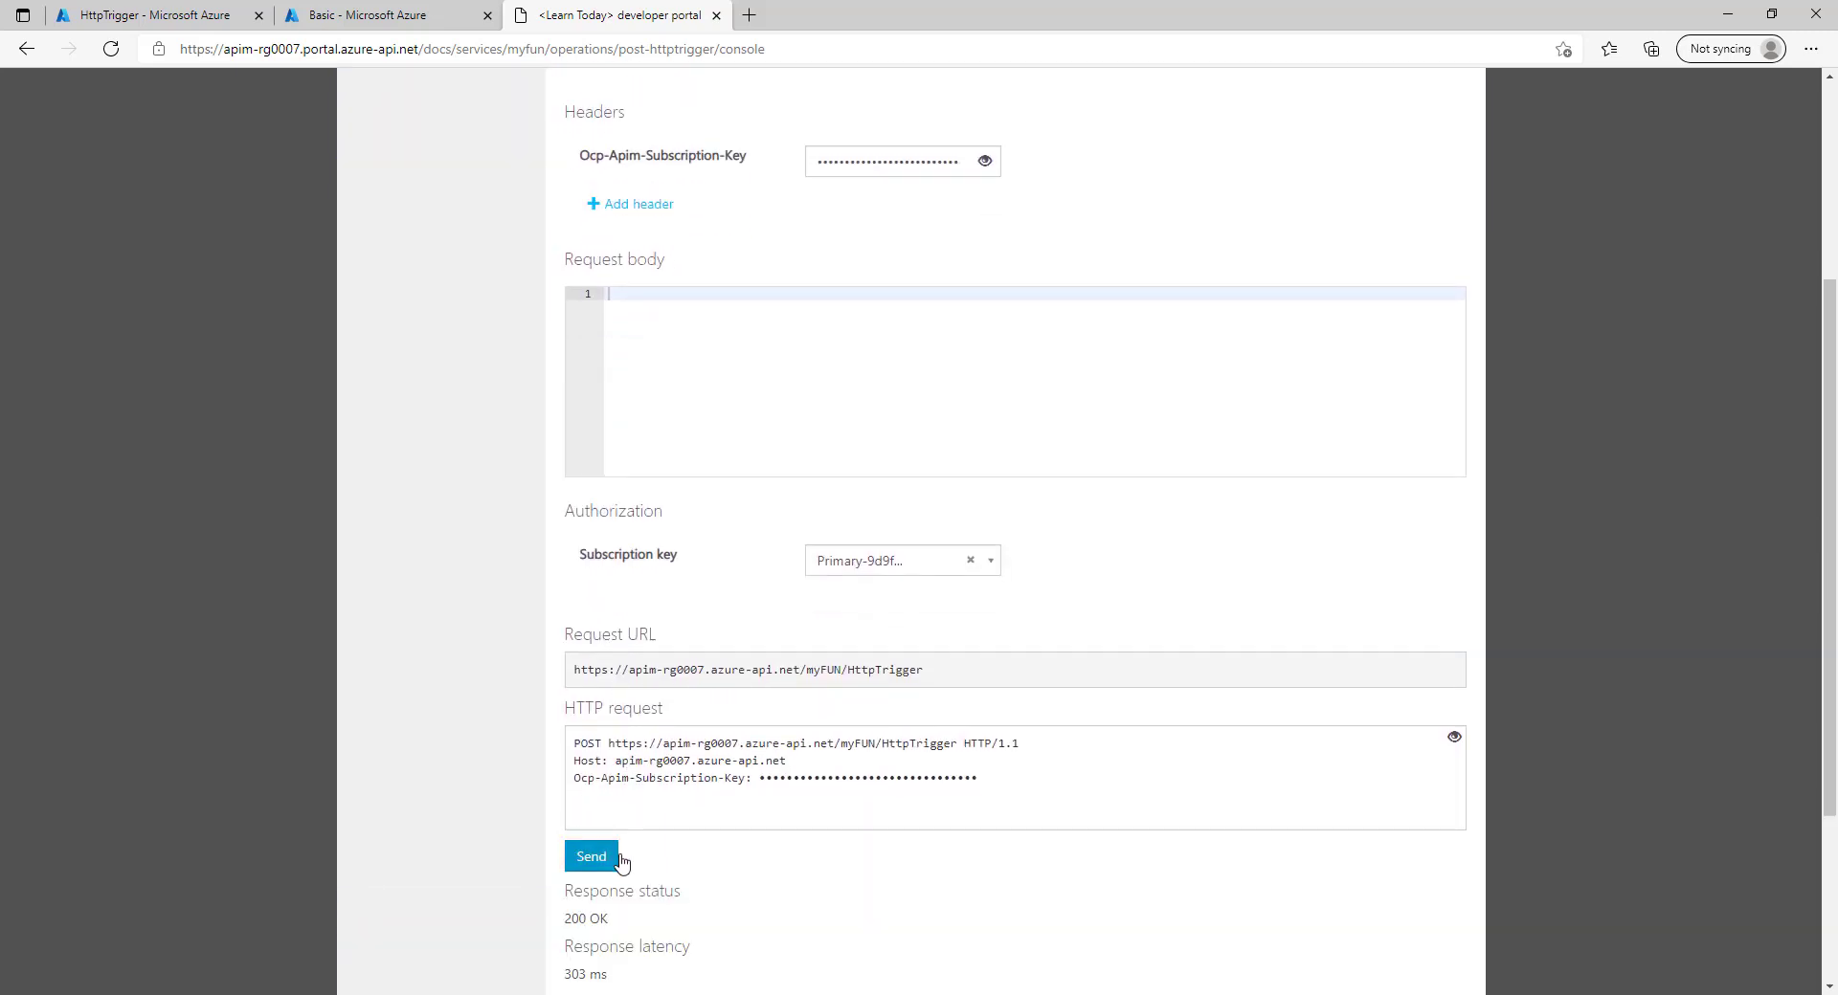
{"action": "left_click_drag", "start_coordinate": [618, 921], "coordinate": [655, 919]}
{"action": "scroll", "coordinate": [641, 766], "scroll_direction": "down", "scroll_amount": 3}
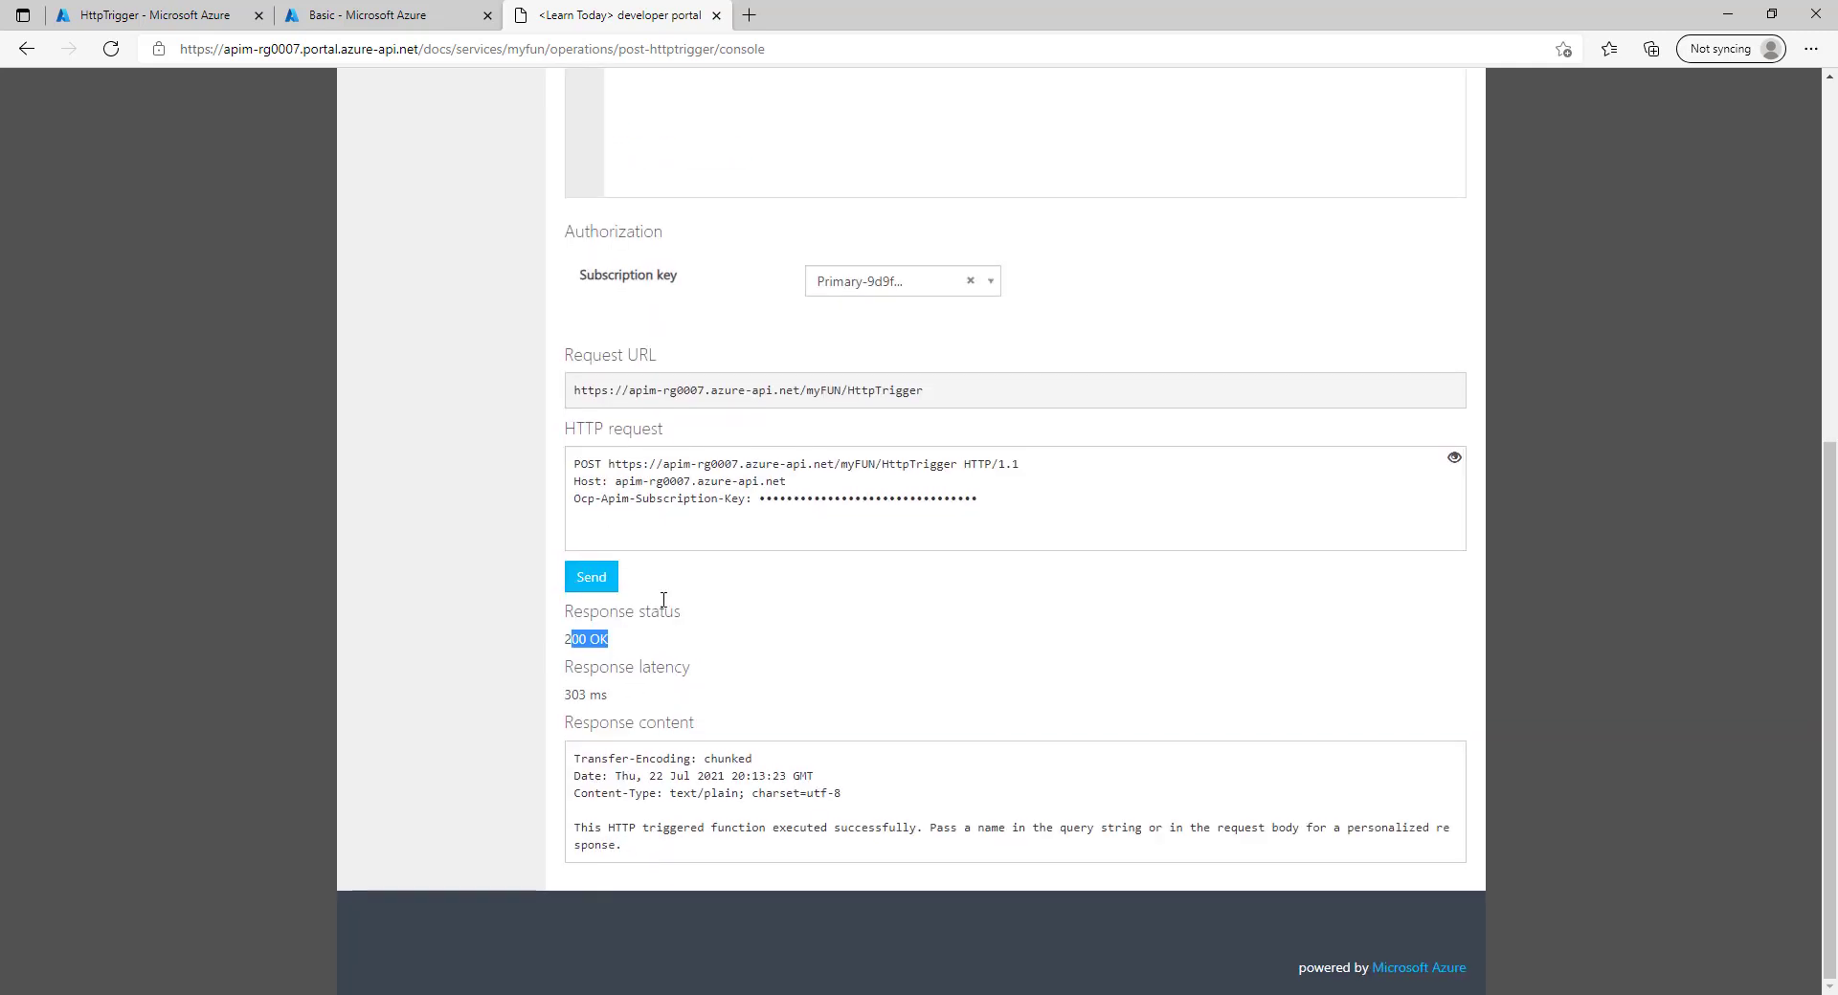
{"action": "scroll", "coordinate": [667, 656], "scroll_direction": "up", "scroll_amount": 7}
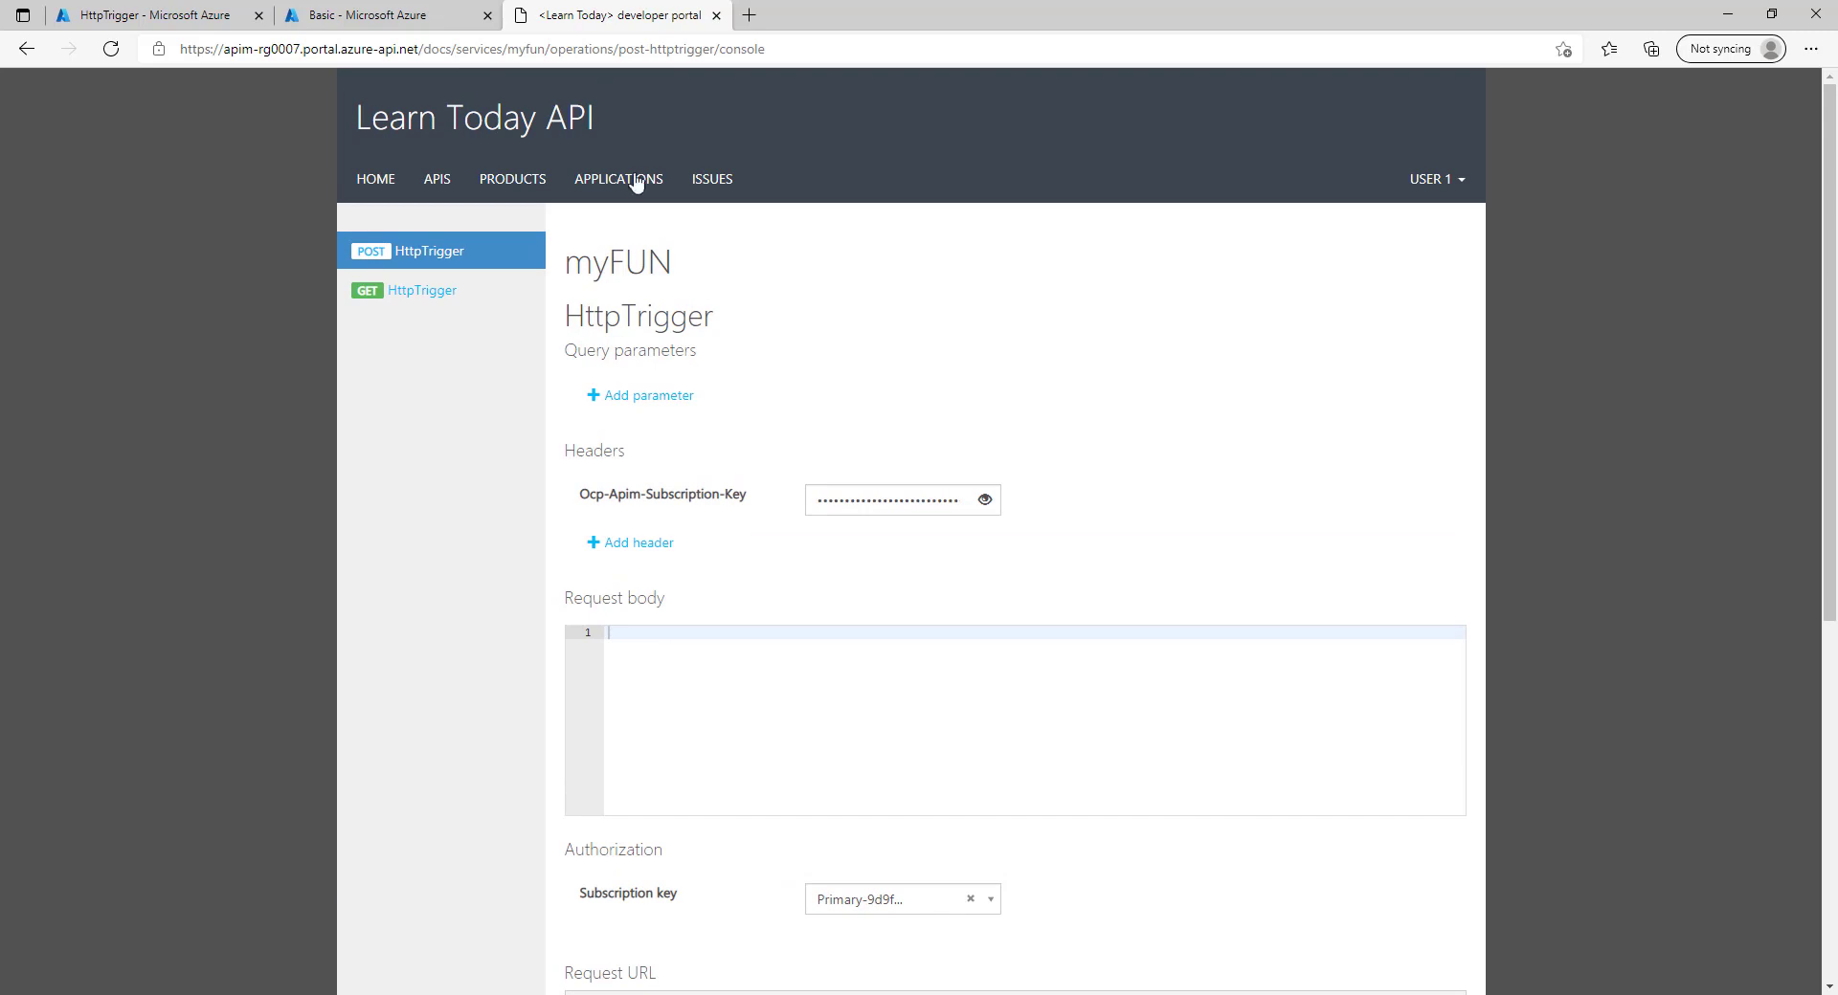
{"action": "left_click", "coordinate": [415, 19]}
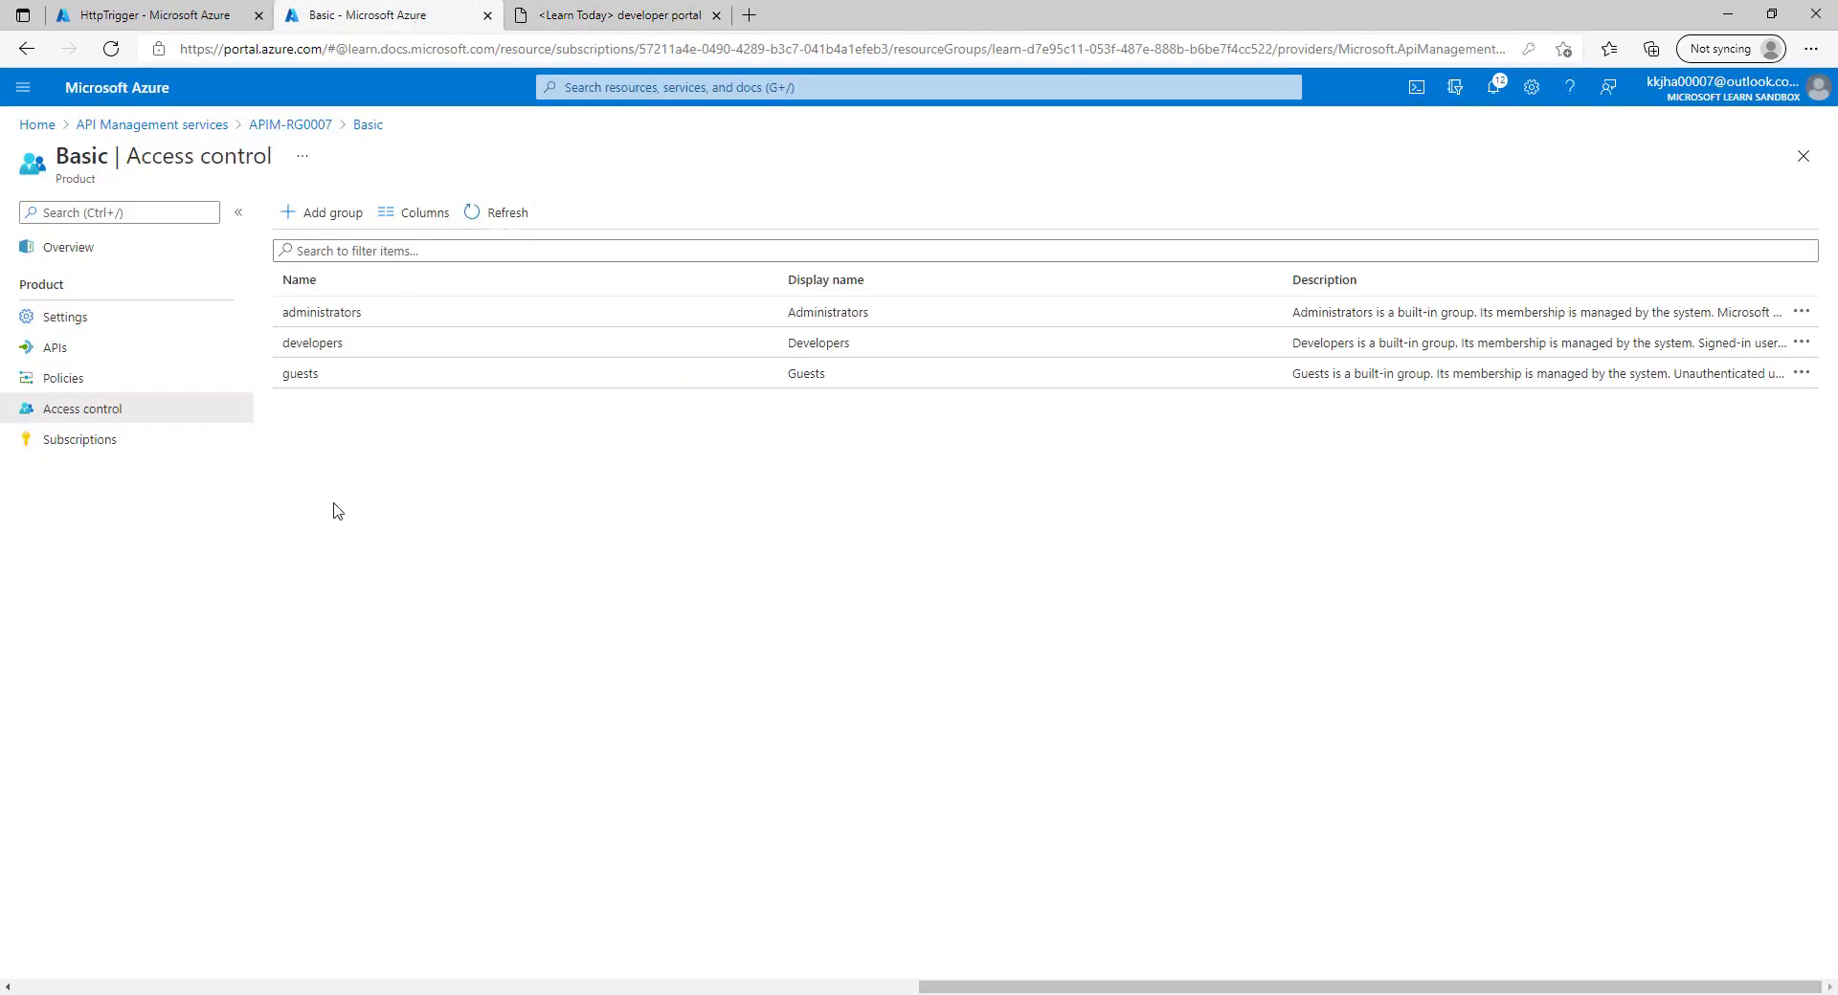
Refresh the Basic subscriptions list and inspect the keys of User 1's and the administrator's subscriptions.
{"action": "left_click", "coordinate": [81, 448]}
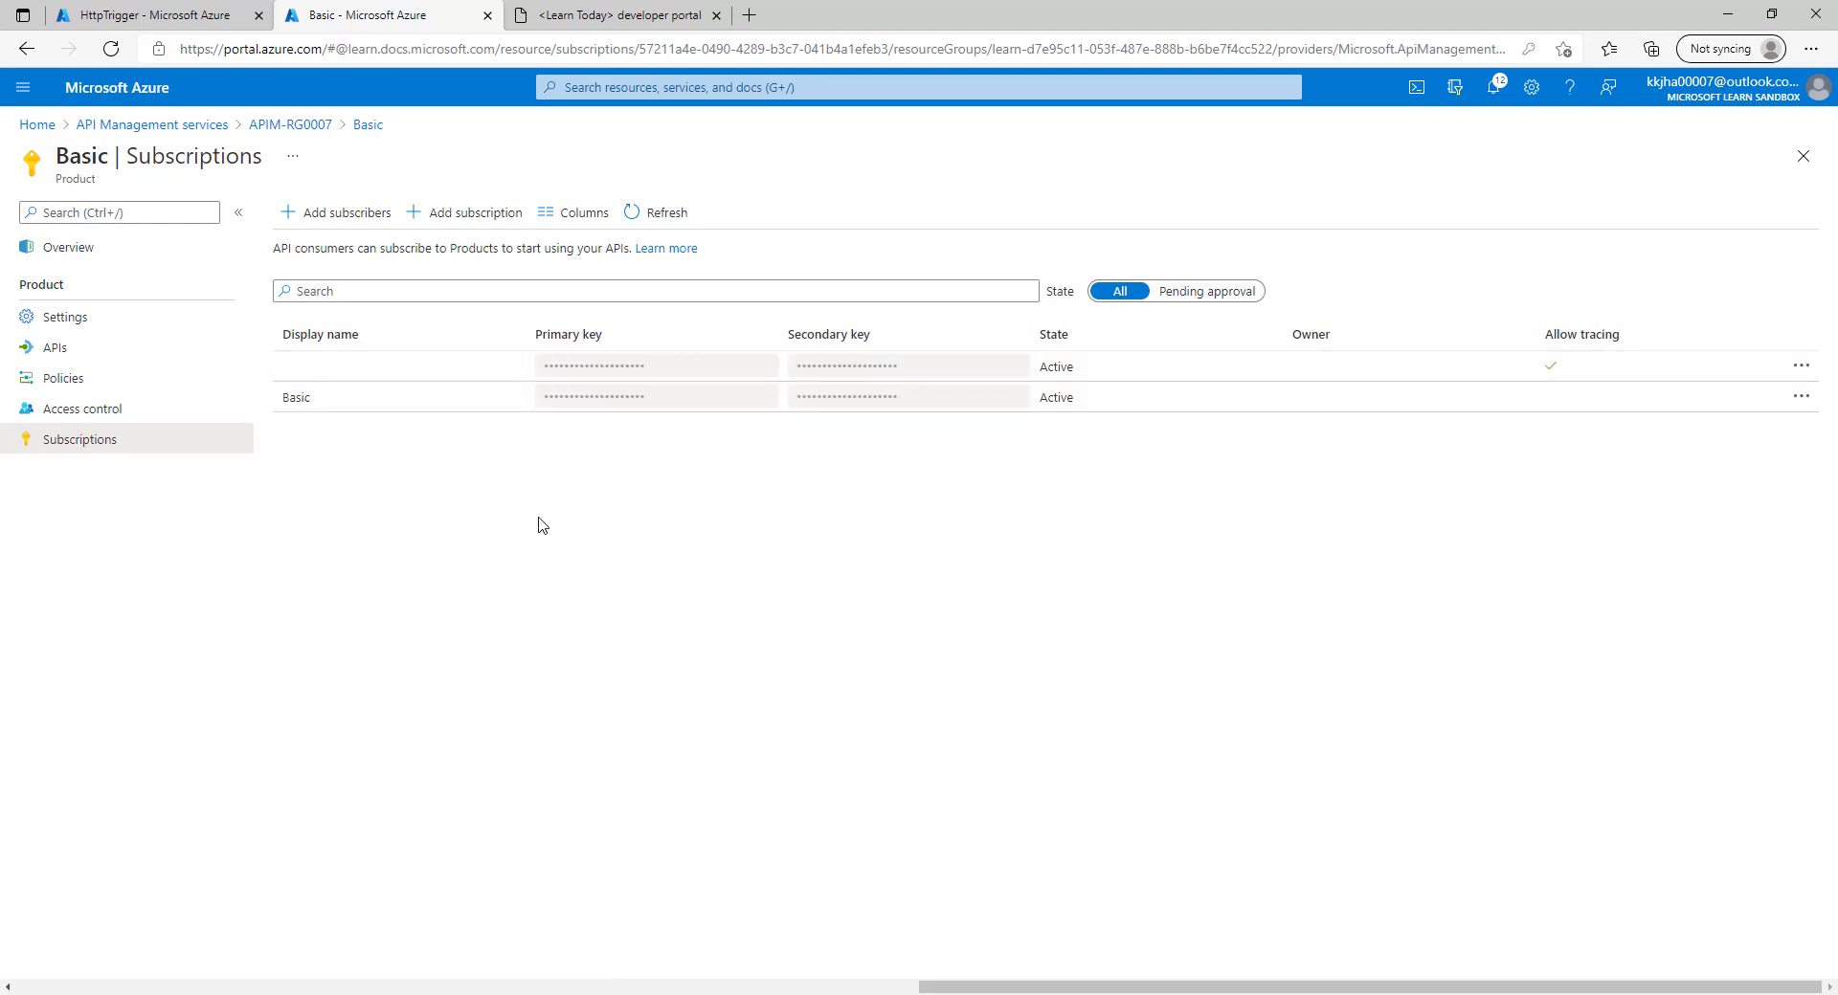
{"action": "left_click", "coordinate": [658, 213]}
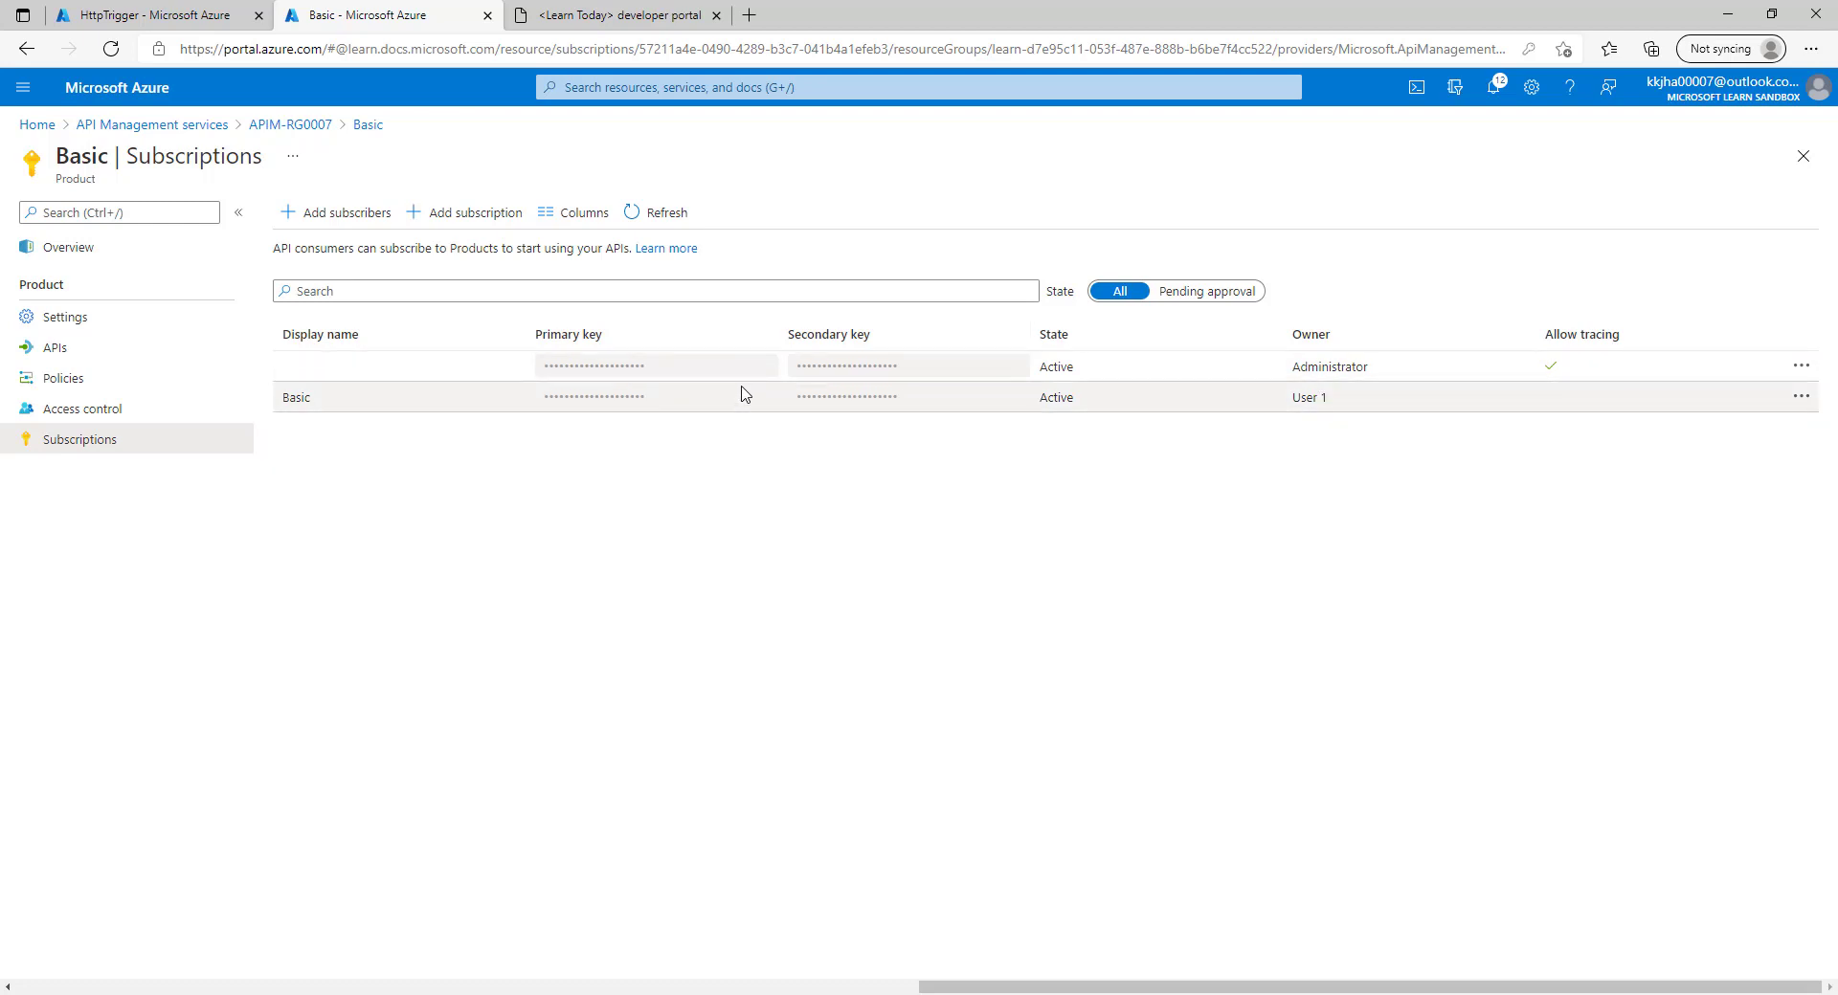
{"action": "left_click", "coordinate": [1800, 397]}
{"action": "left_click", "coordinate": [1752, 401]}
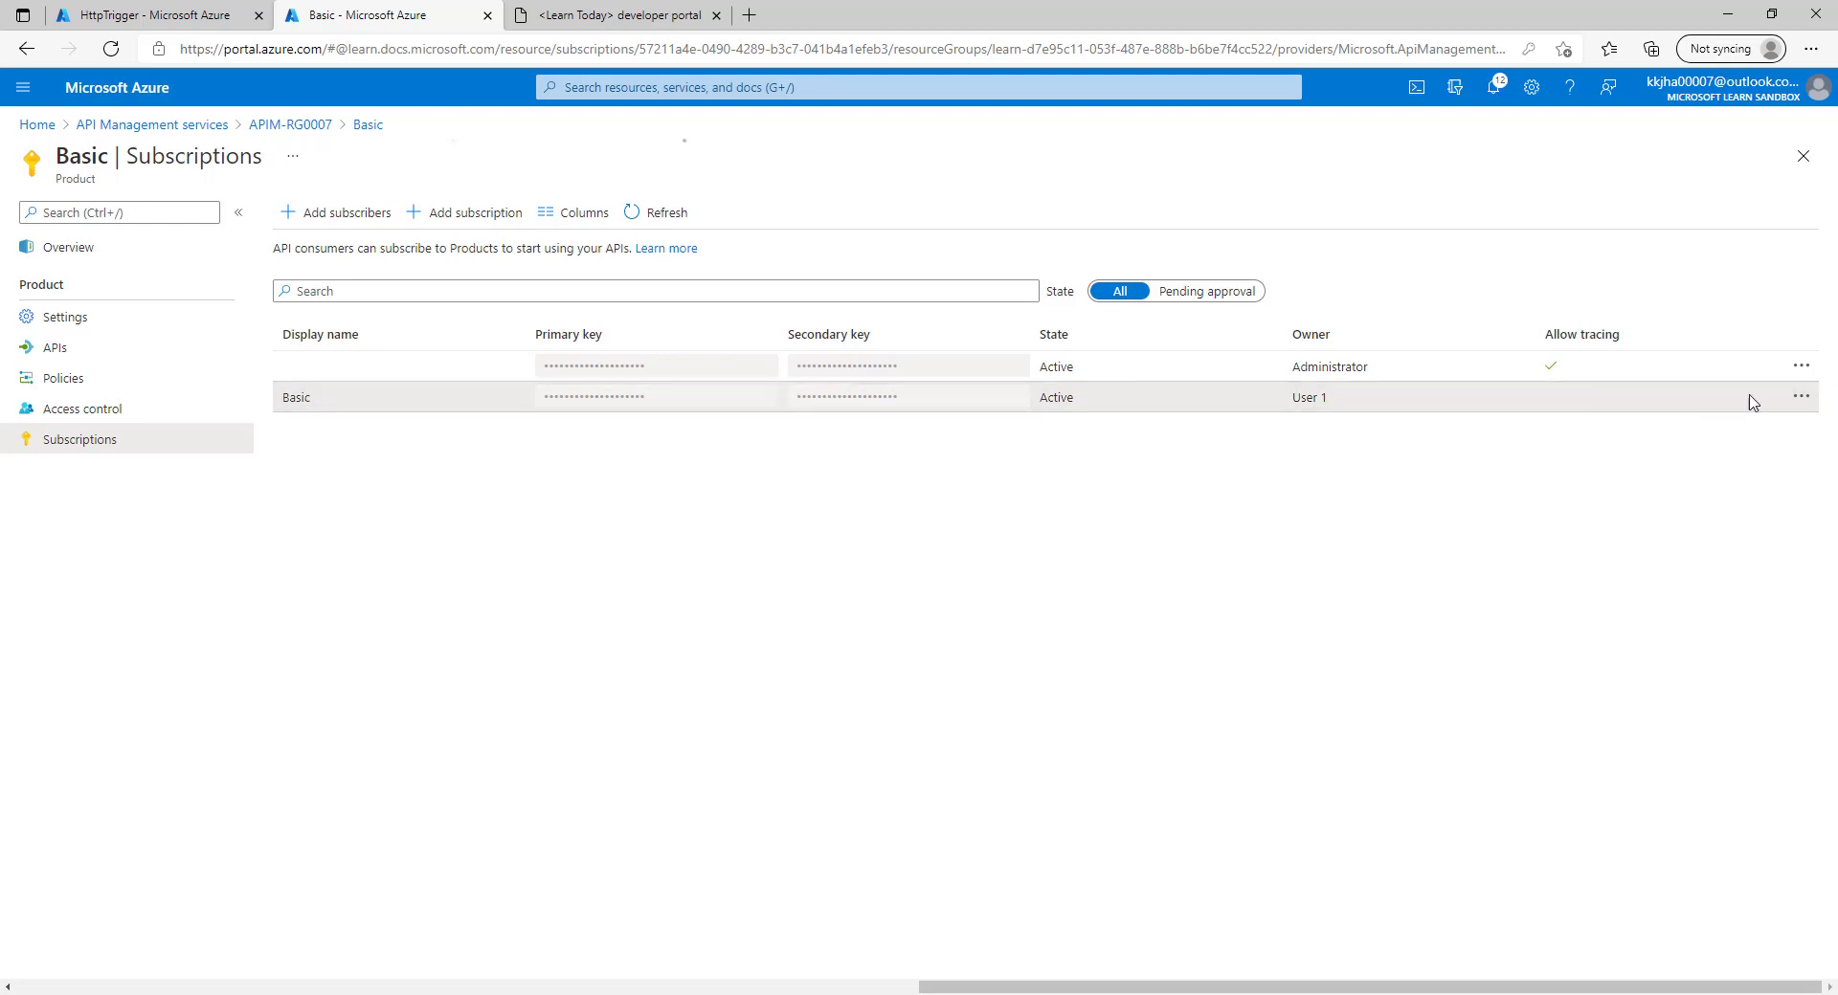
{"action": "left_click", "coordinate": [1801, 370]}
{"action": "left_click", "coordinate": [1750, 383]}
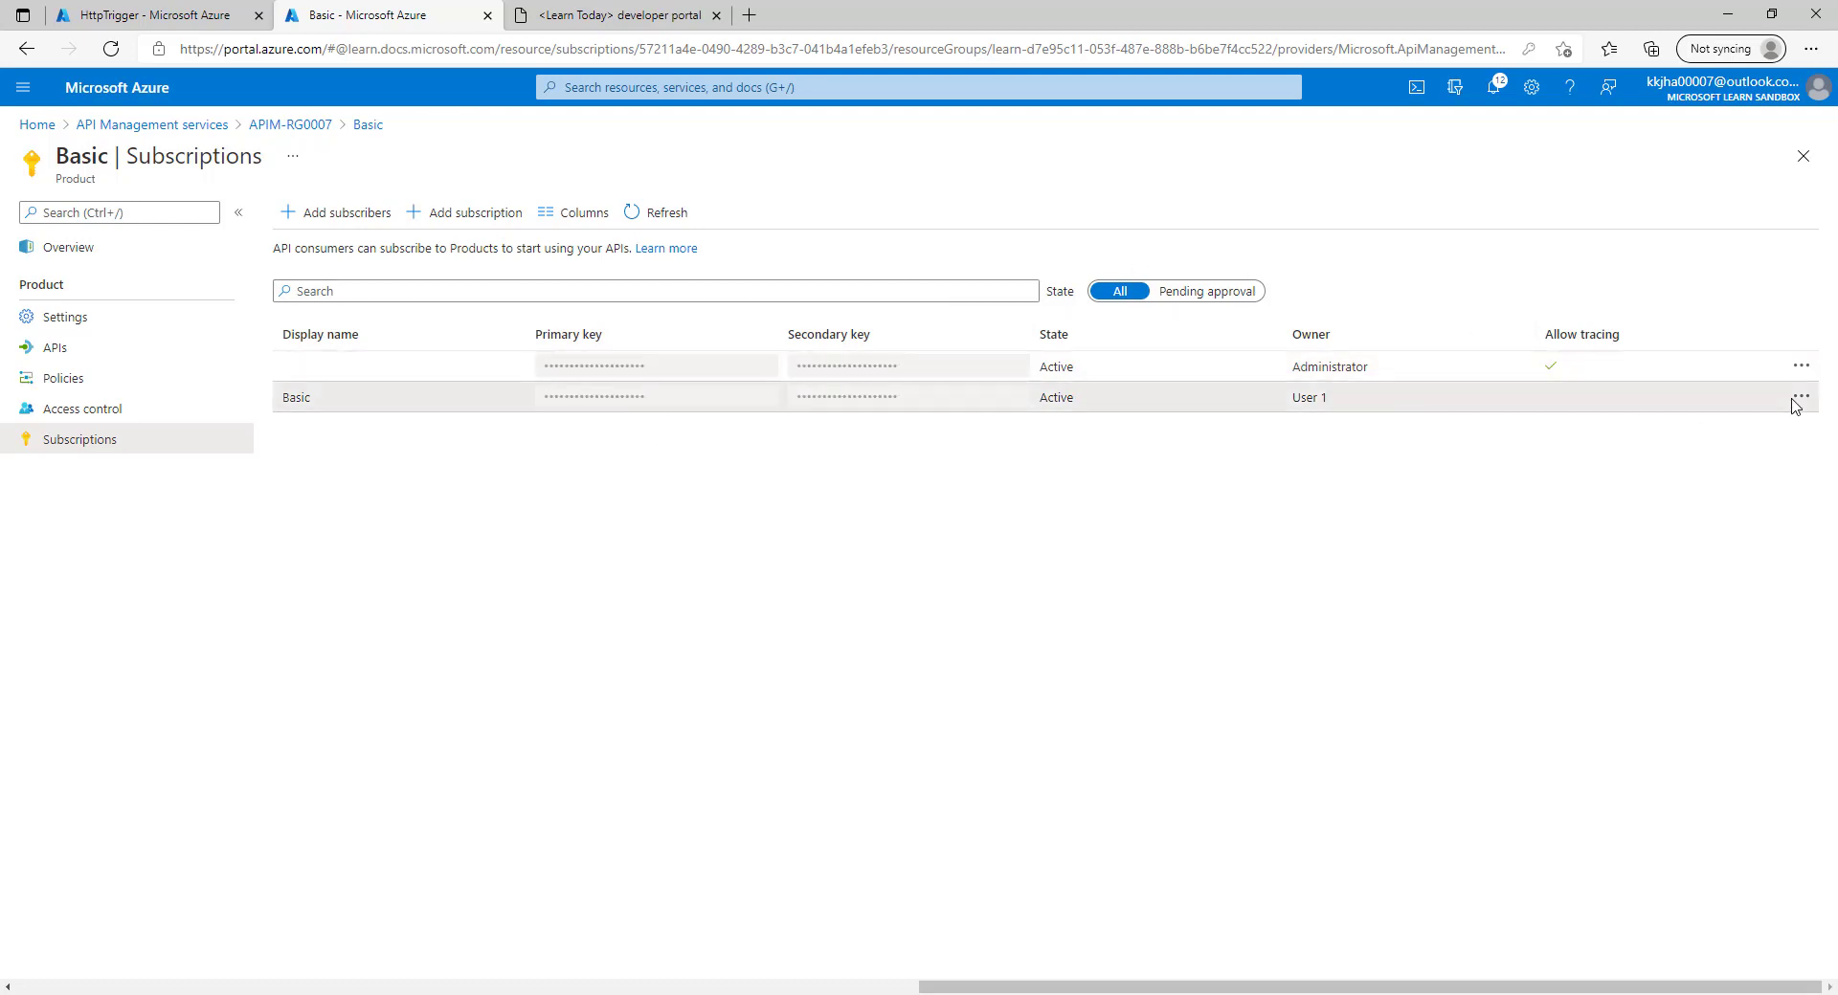
Delete User 1's Basic subscription, confirming with Yes.
{"action": "left_click", "coordinate": [1799, 402]}
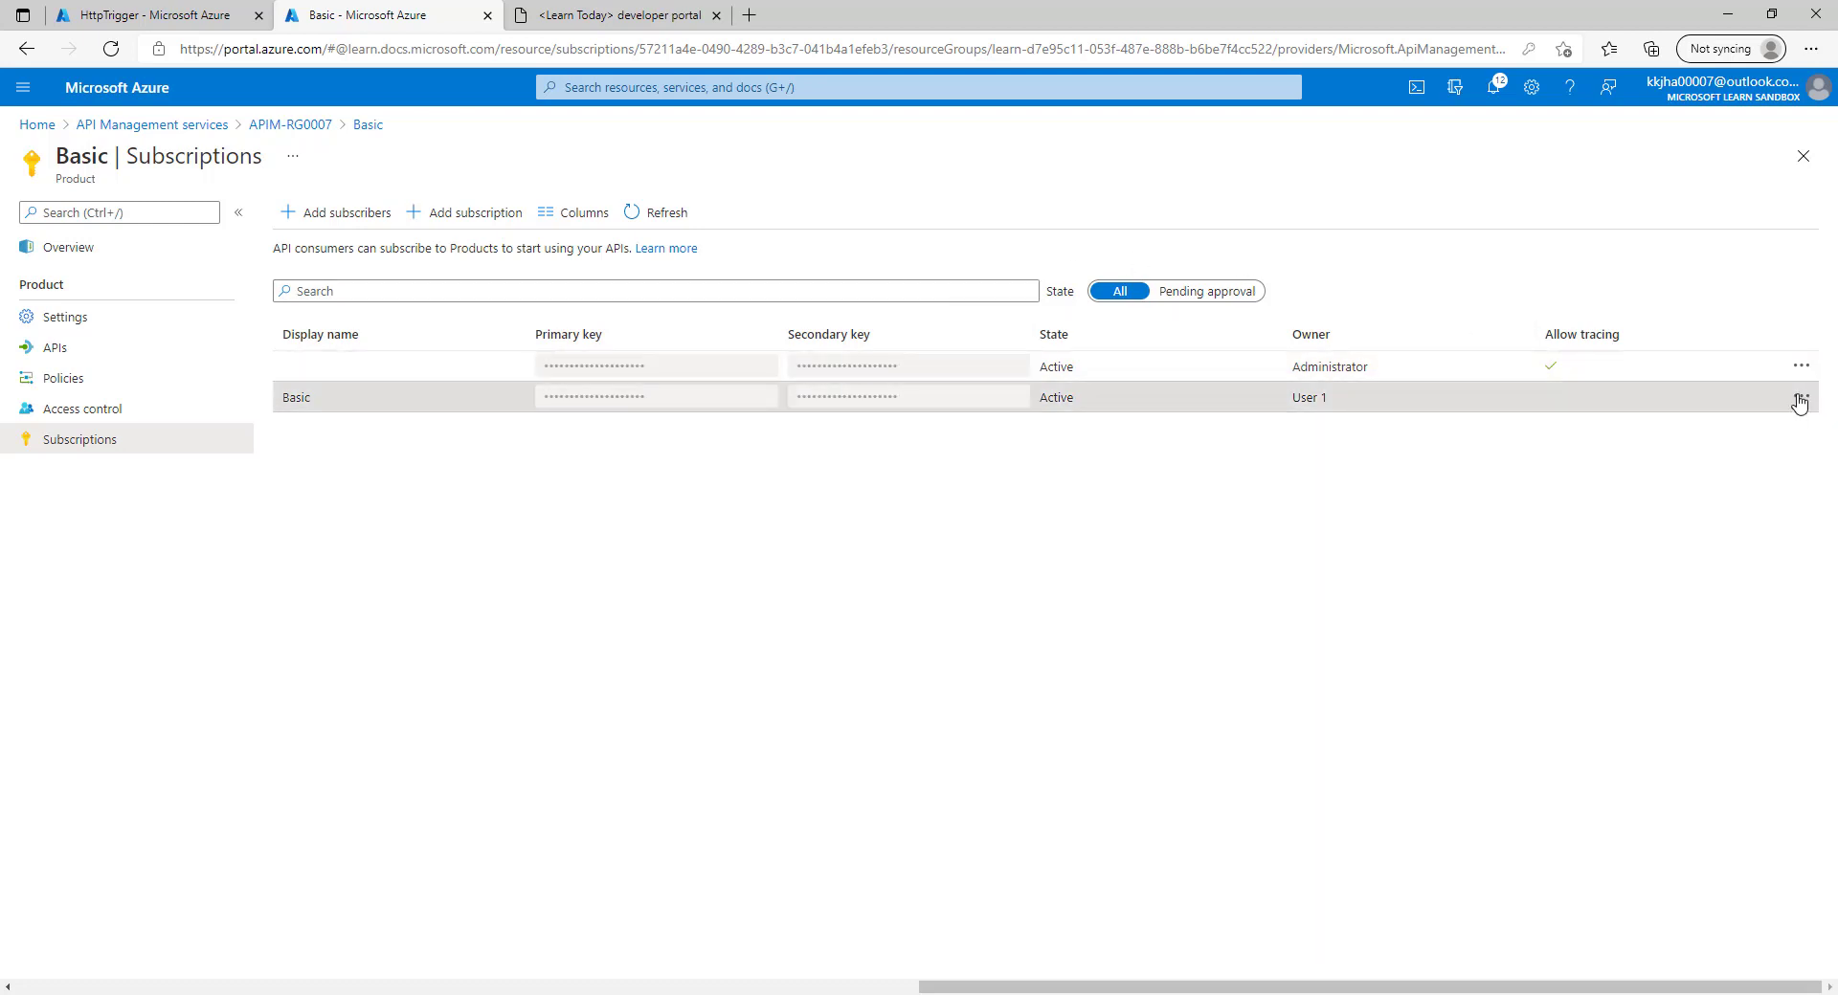
{"action": "left_click", "coordinate": [1799, 399]}
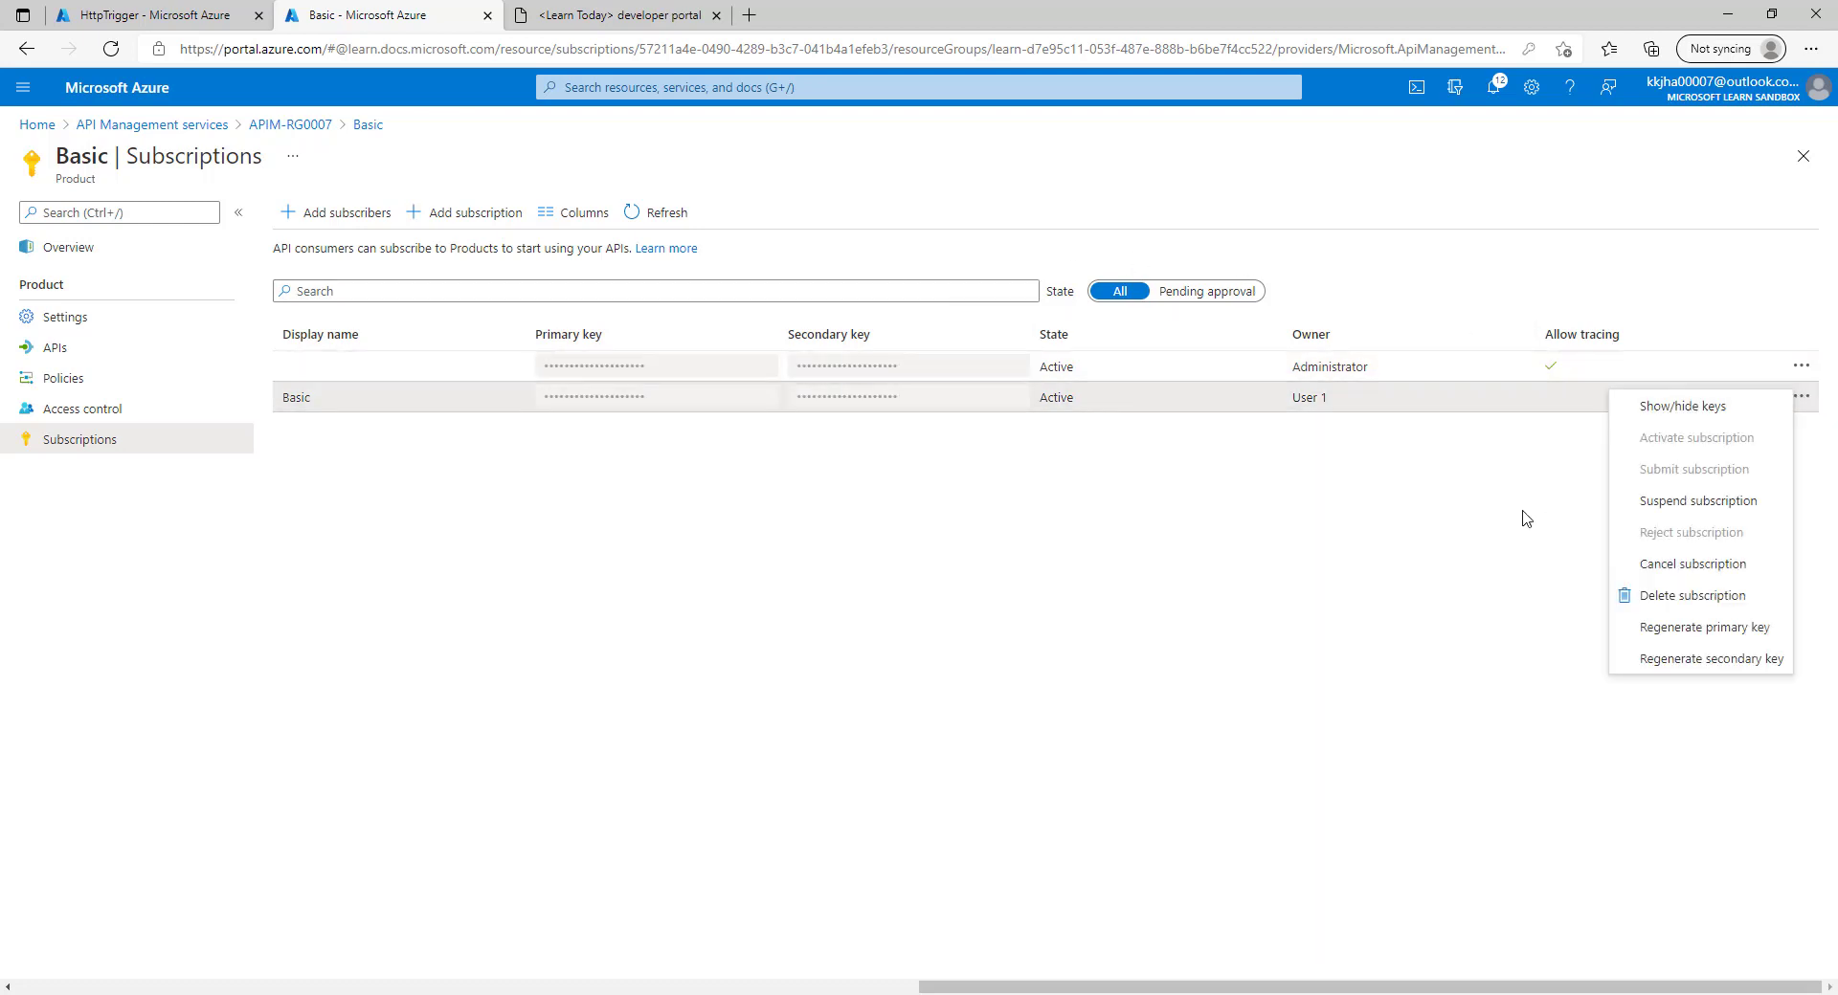
{"action": "left_click", "coordinate": [1692, 595]}
{"action": "left_click", "coordinate": [330, 508]}
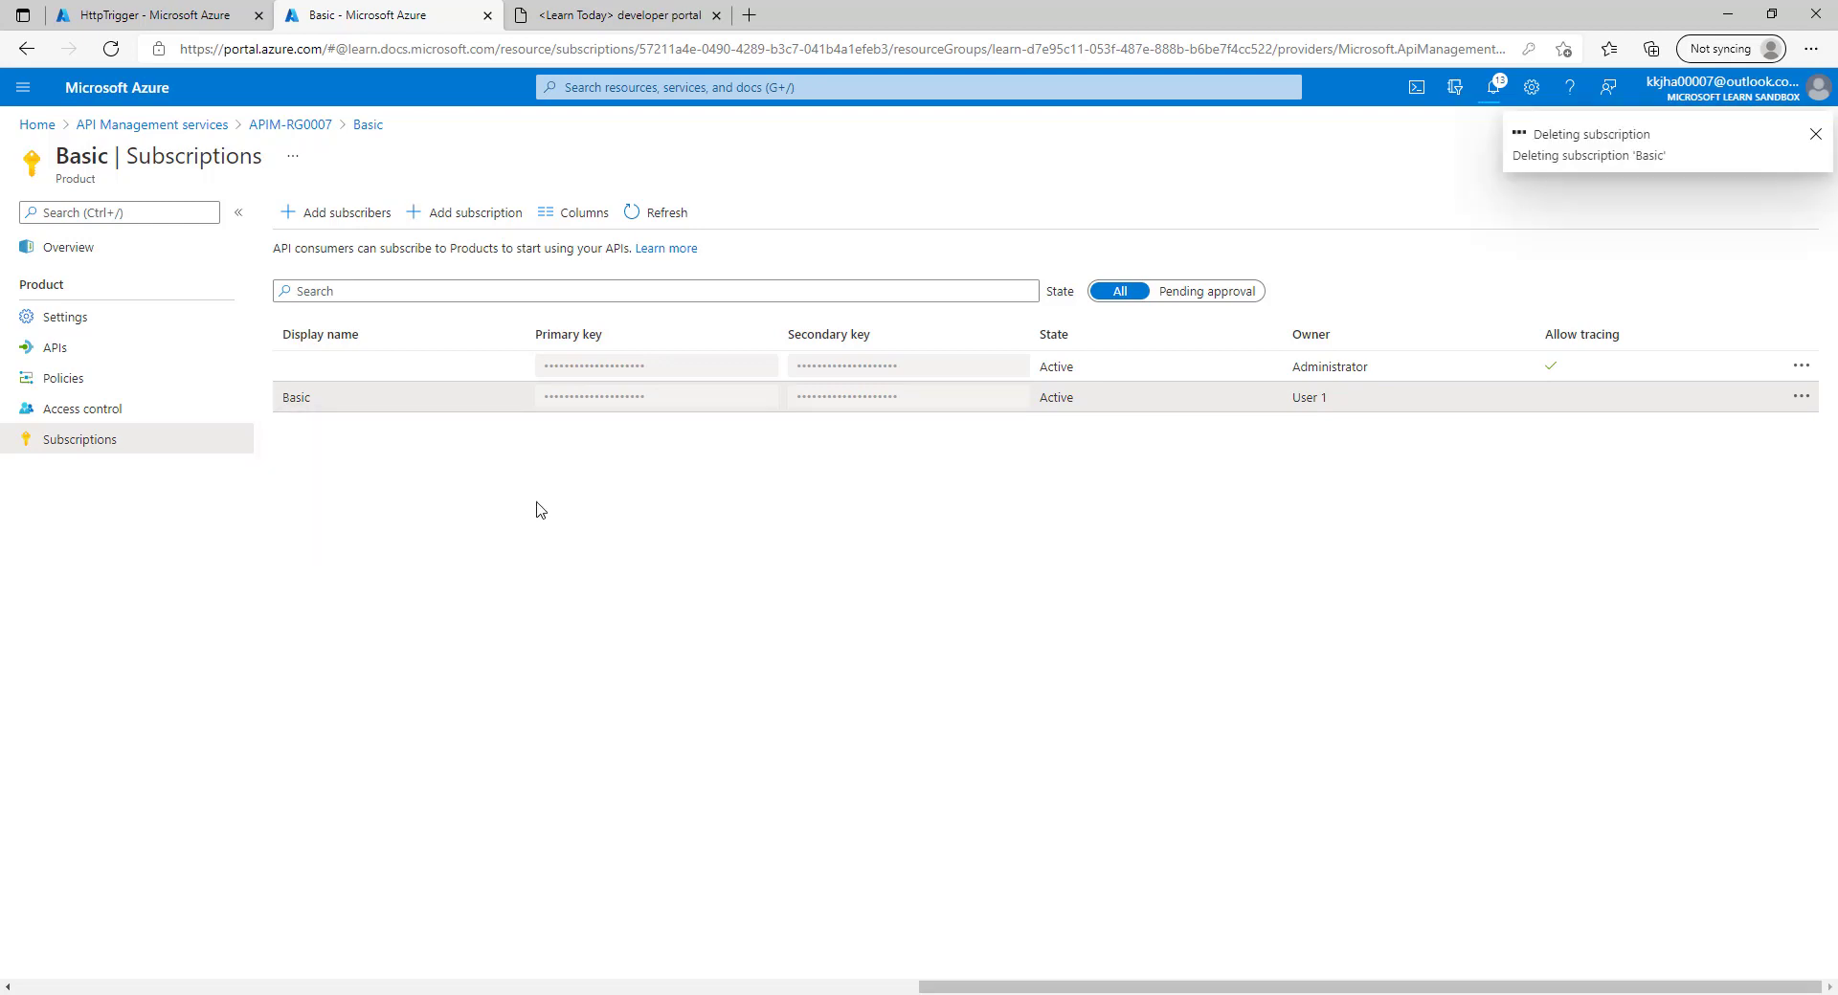
{"action": "left_click", "coordinate": [575, 15]}
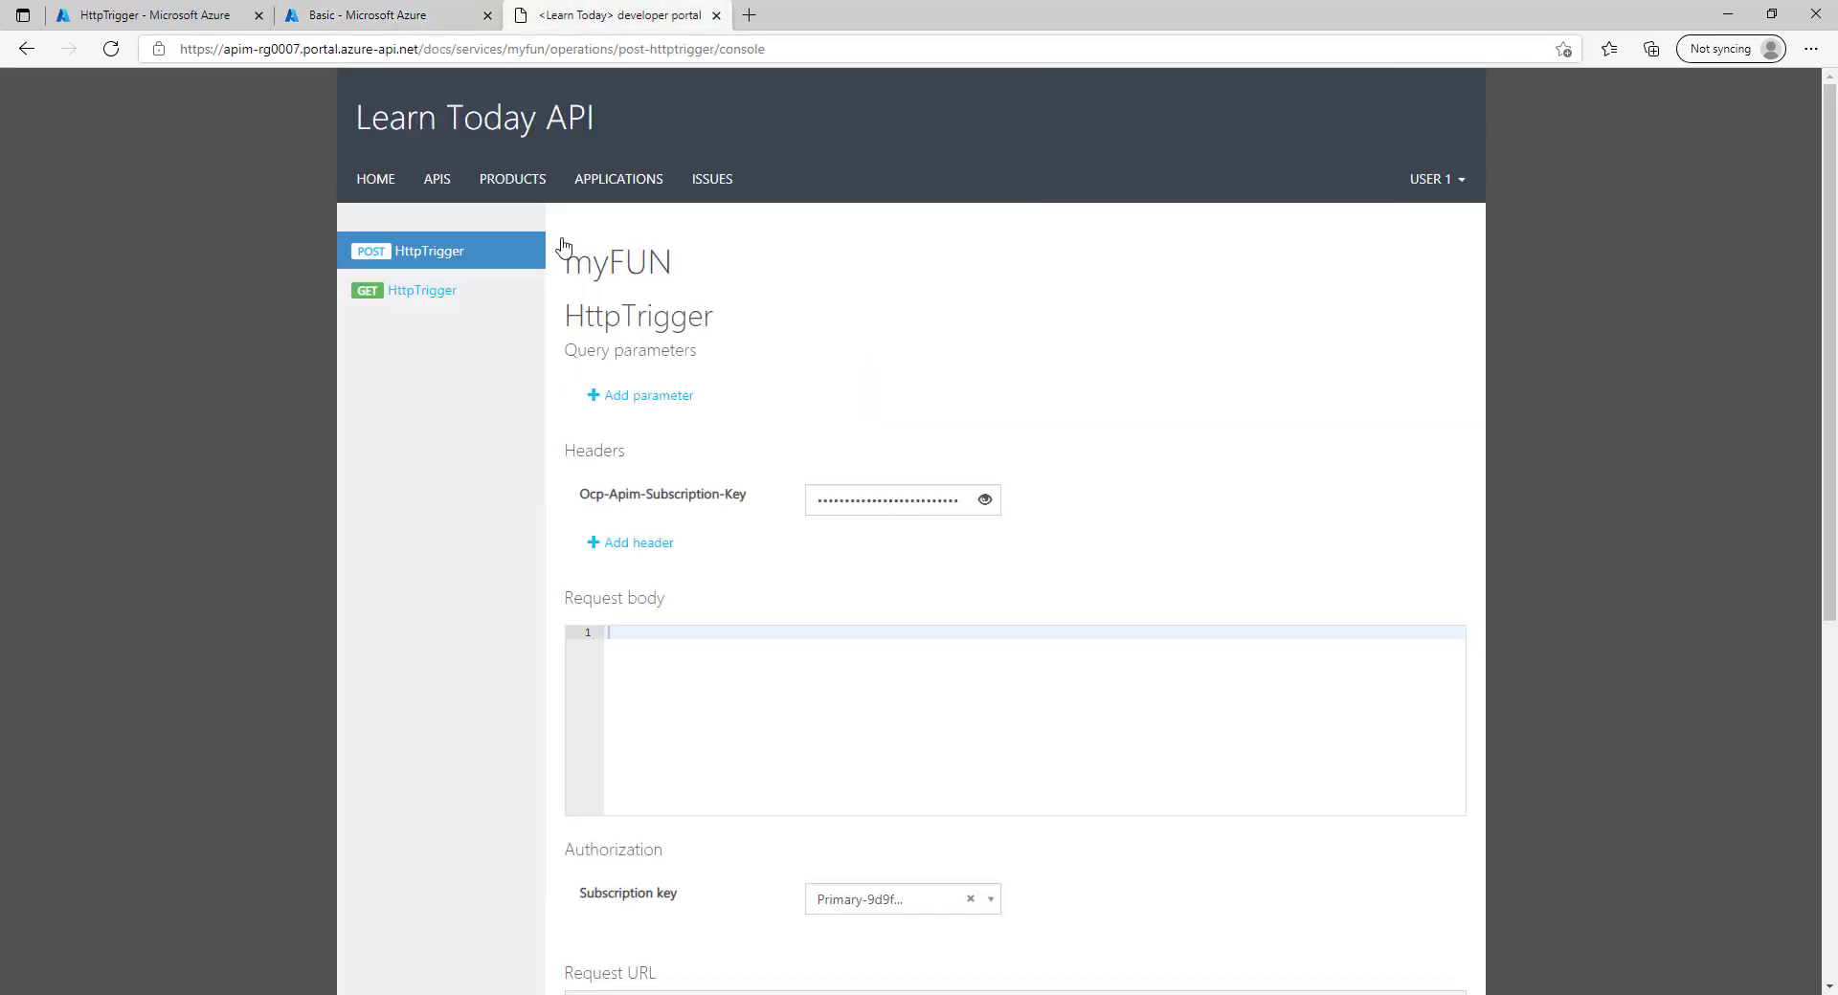
Open Basic from the developer portal's products and confirm only a Subscribe button appears.
{"action": "left_click", "coordinate": [510, 181]}
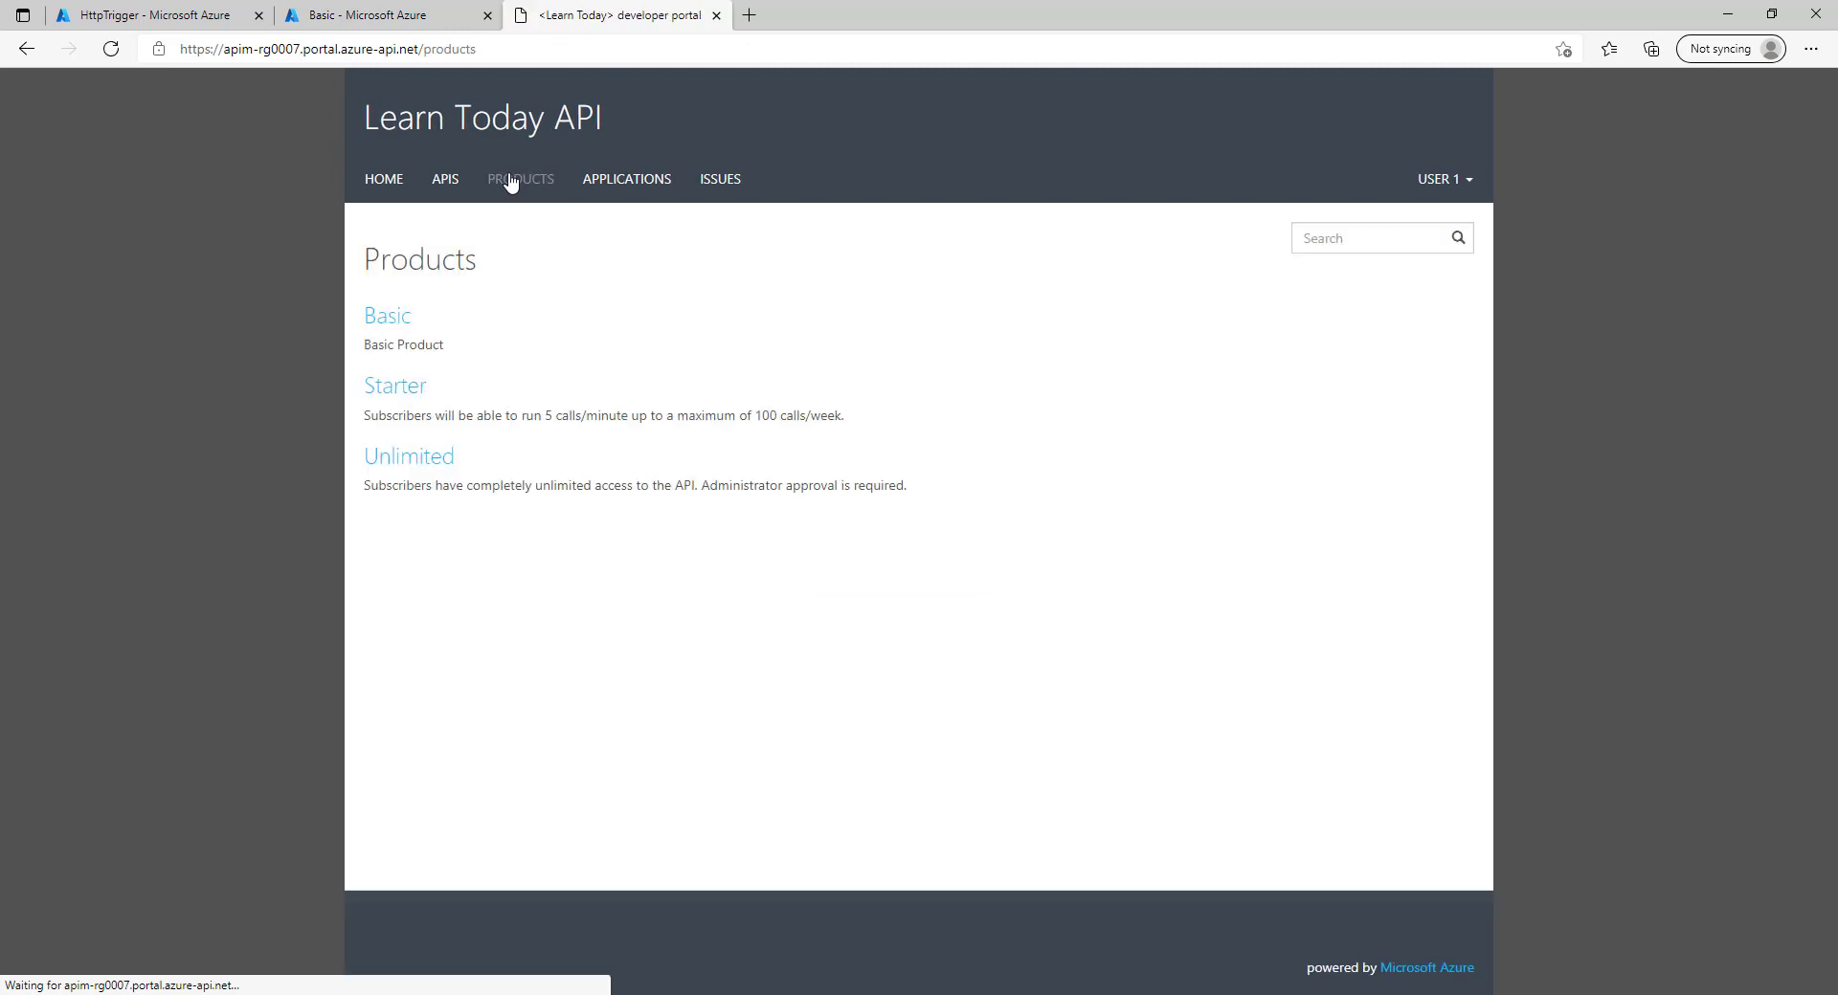
{"action": "left_click", "coordinate": [378, 326]}
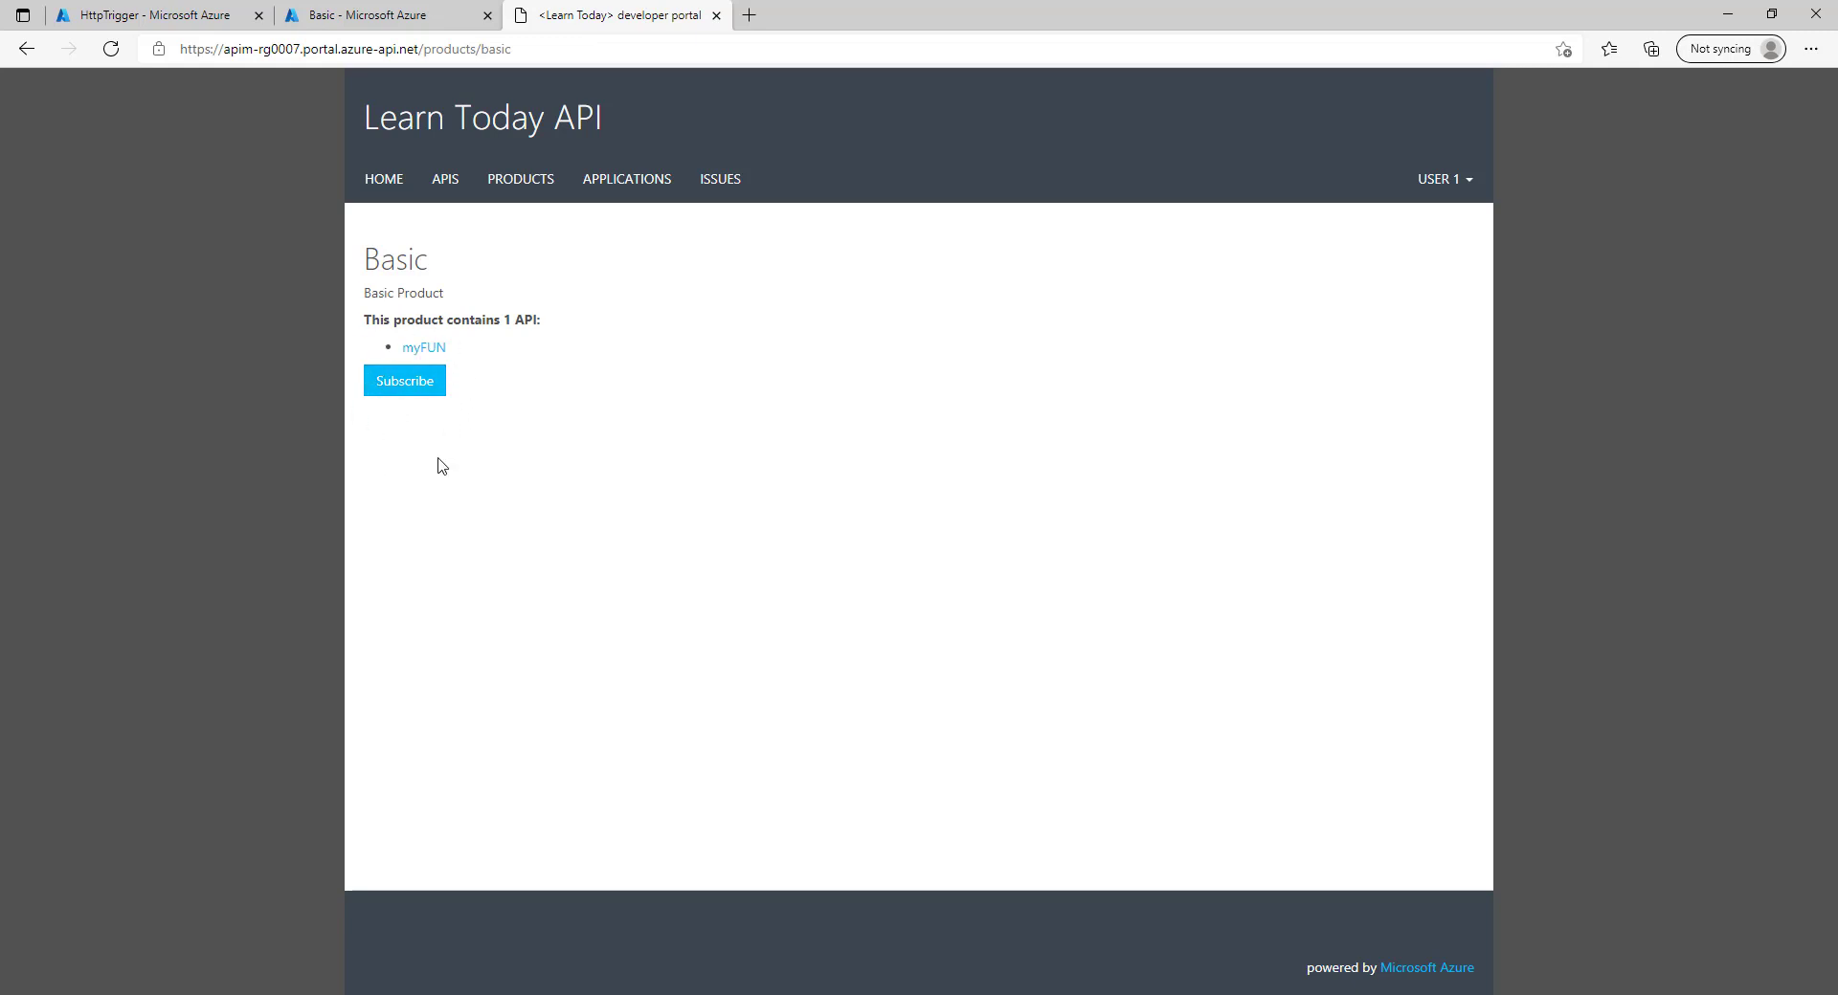
{"action": "left_click", "coordinate": [422, 19]}
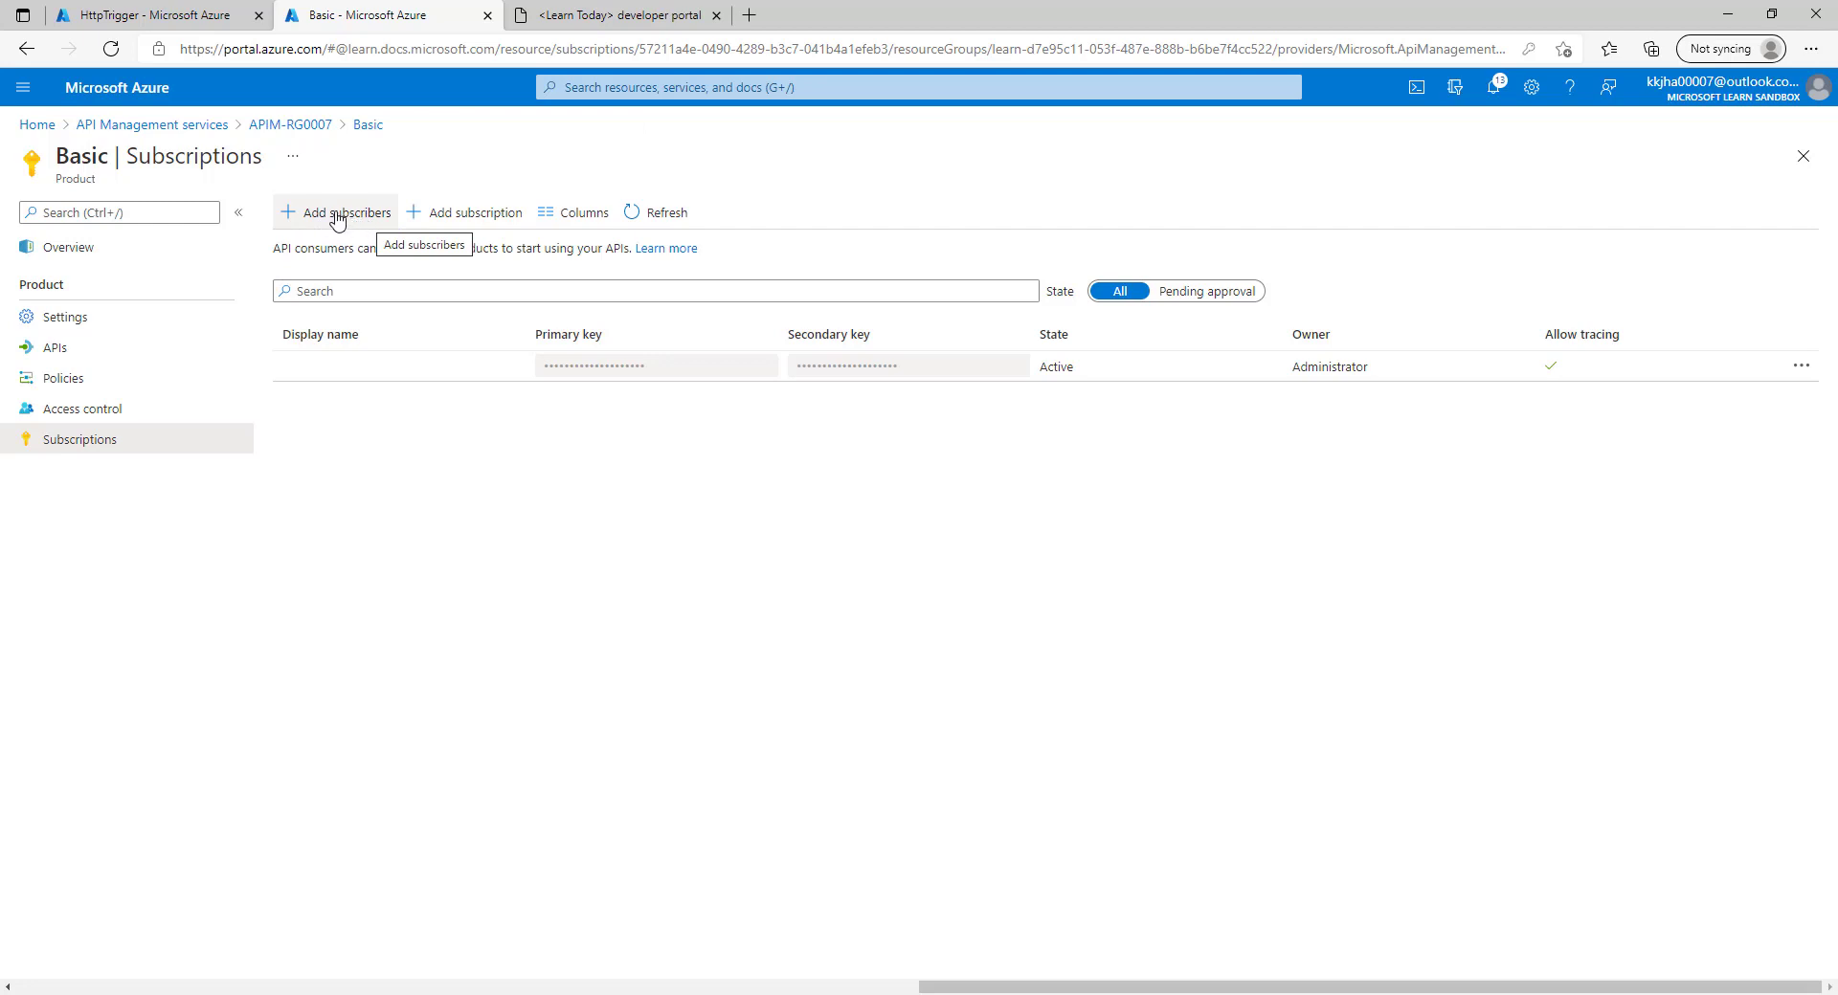
Add User 1 as a subscriber to the Basic product from Azure.
{"action": "left_click", "coordinate": [338, 222]}
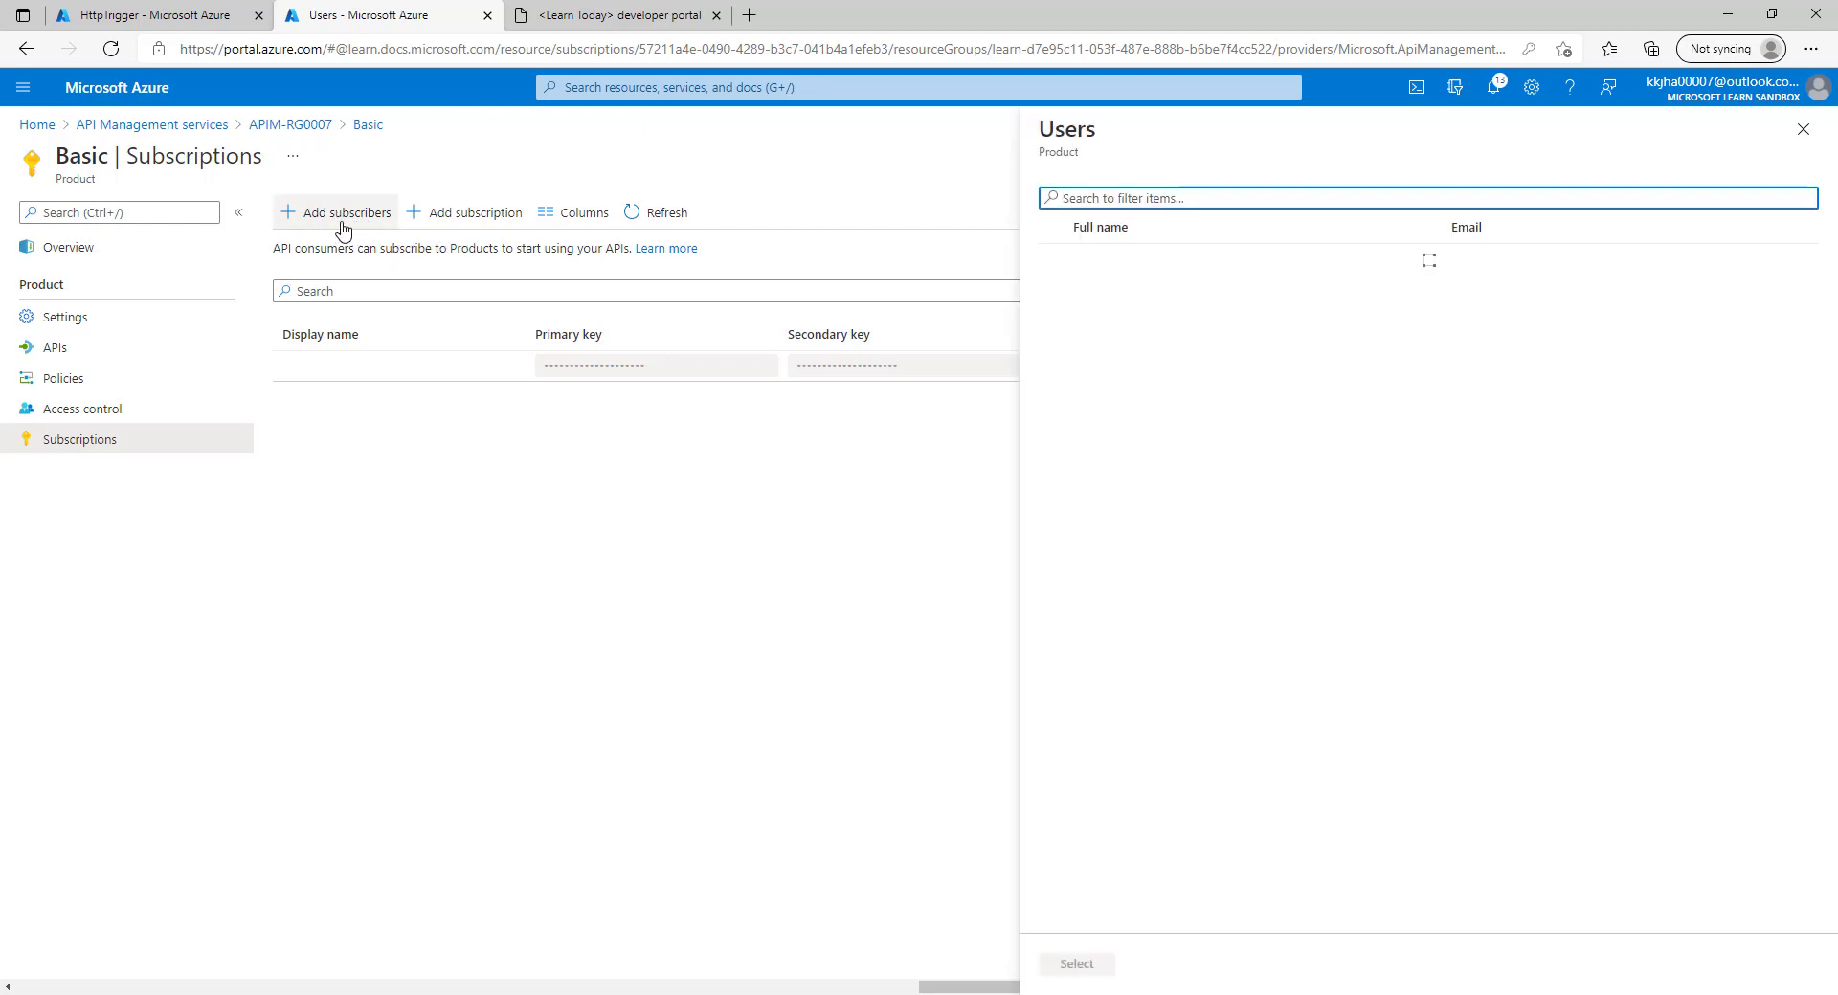
{"action": "left_click", "coordinate": [1054, 290]}
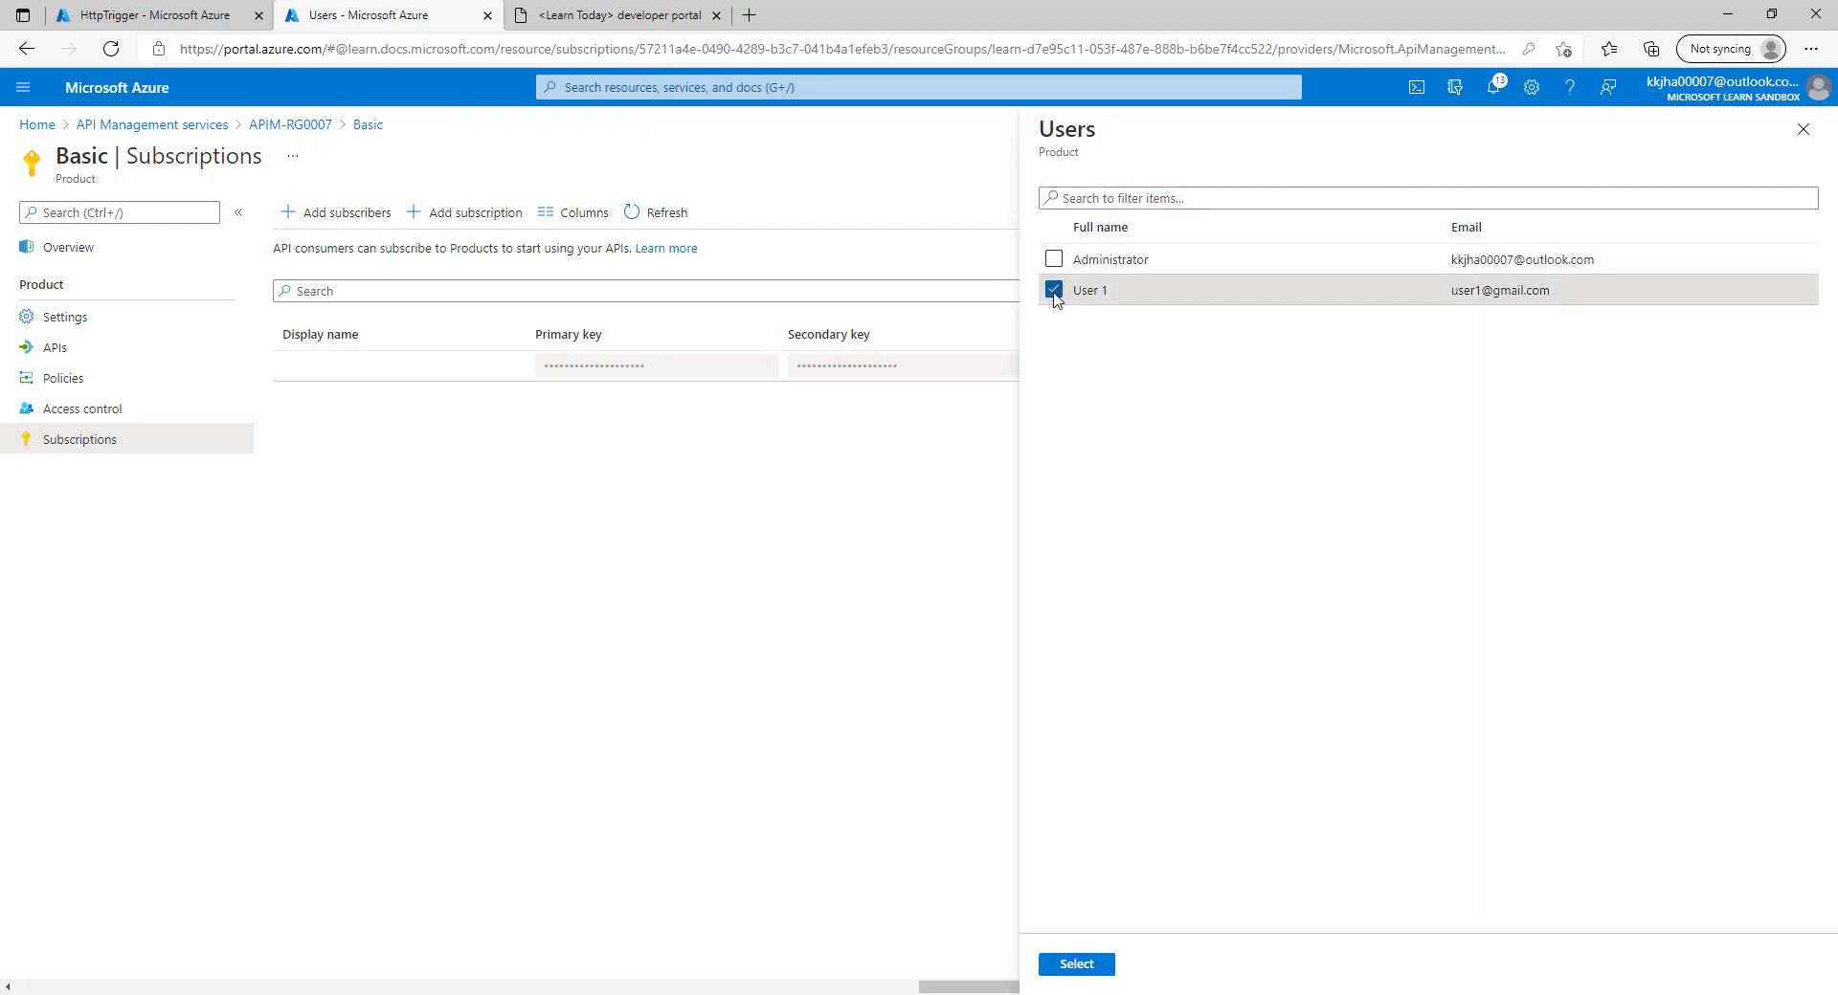
{"action": "left_click", "coordinate": [1076, 965]}
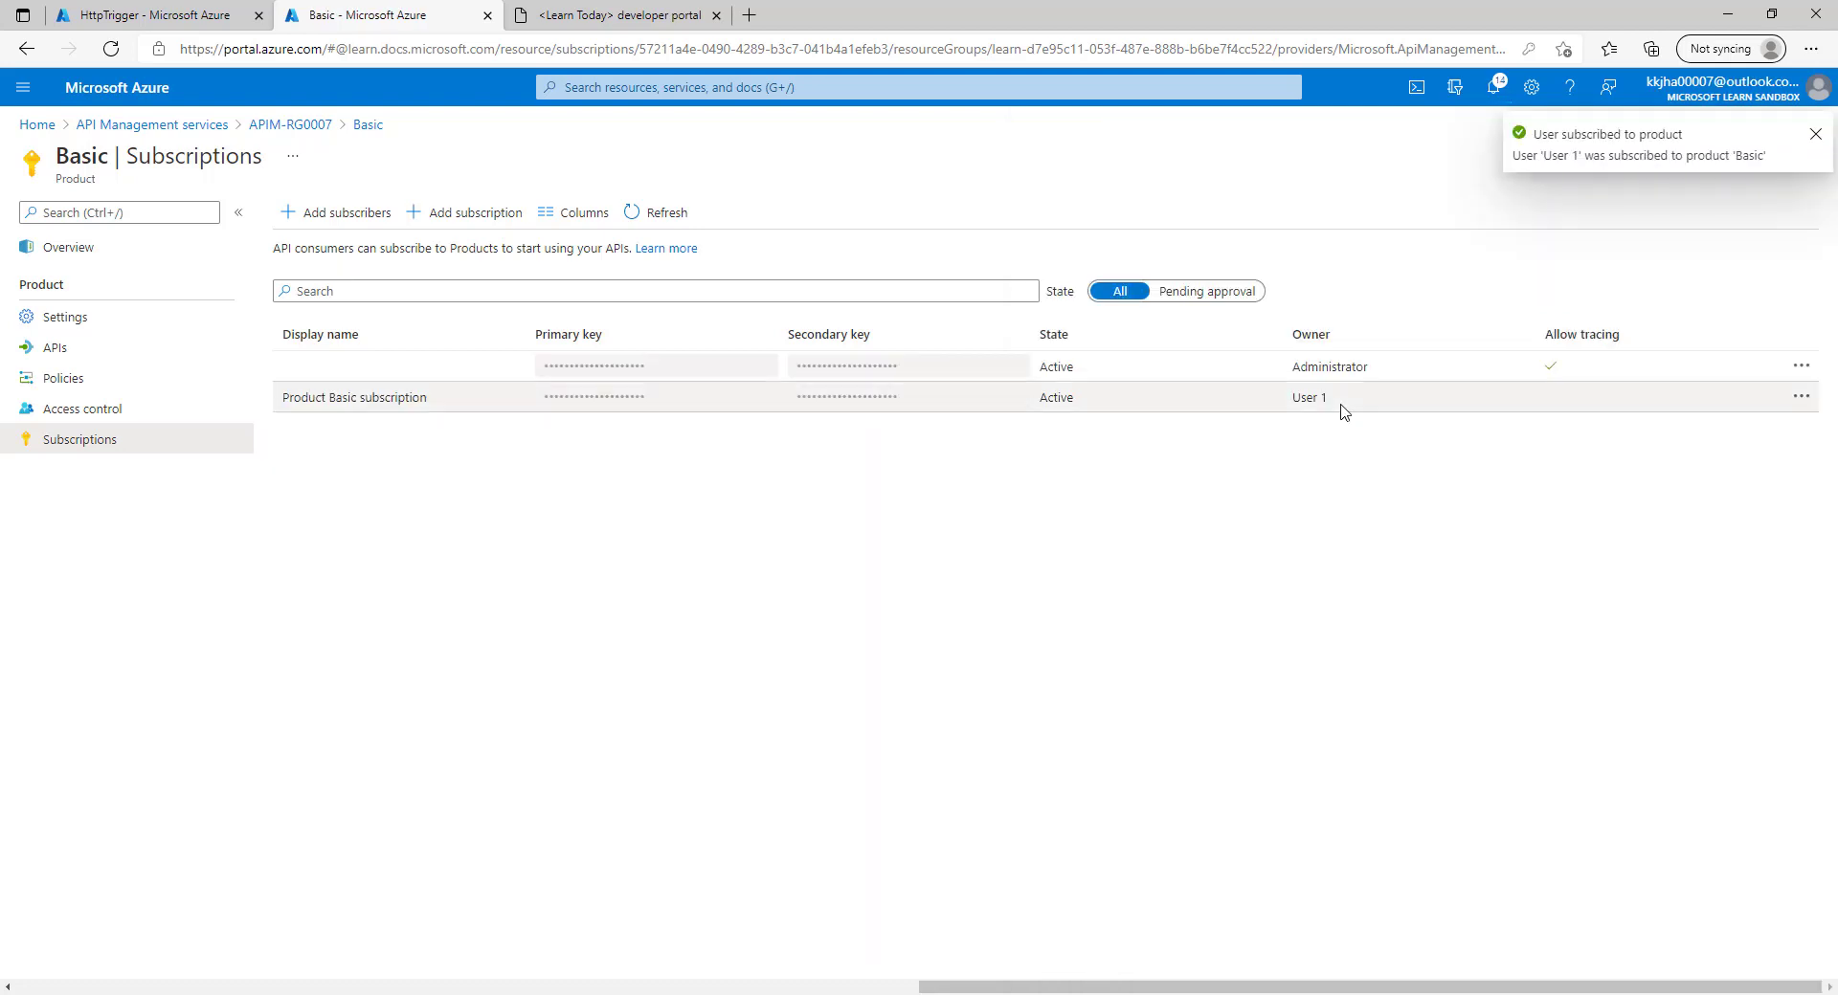
{"action": "left_click", "coordinate": [642, 11]}
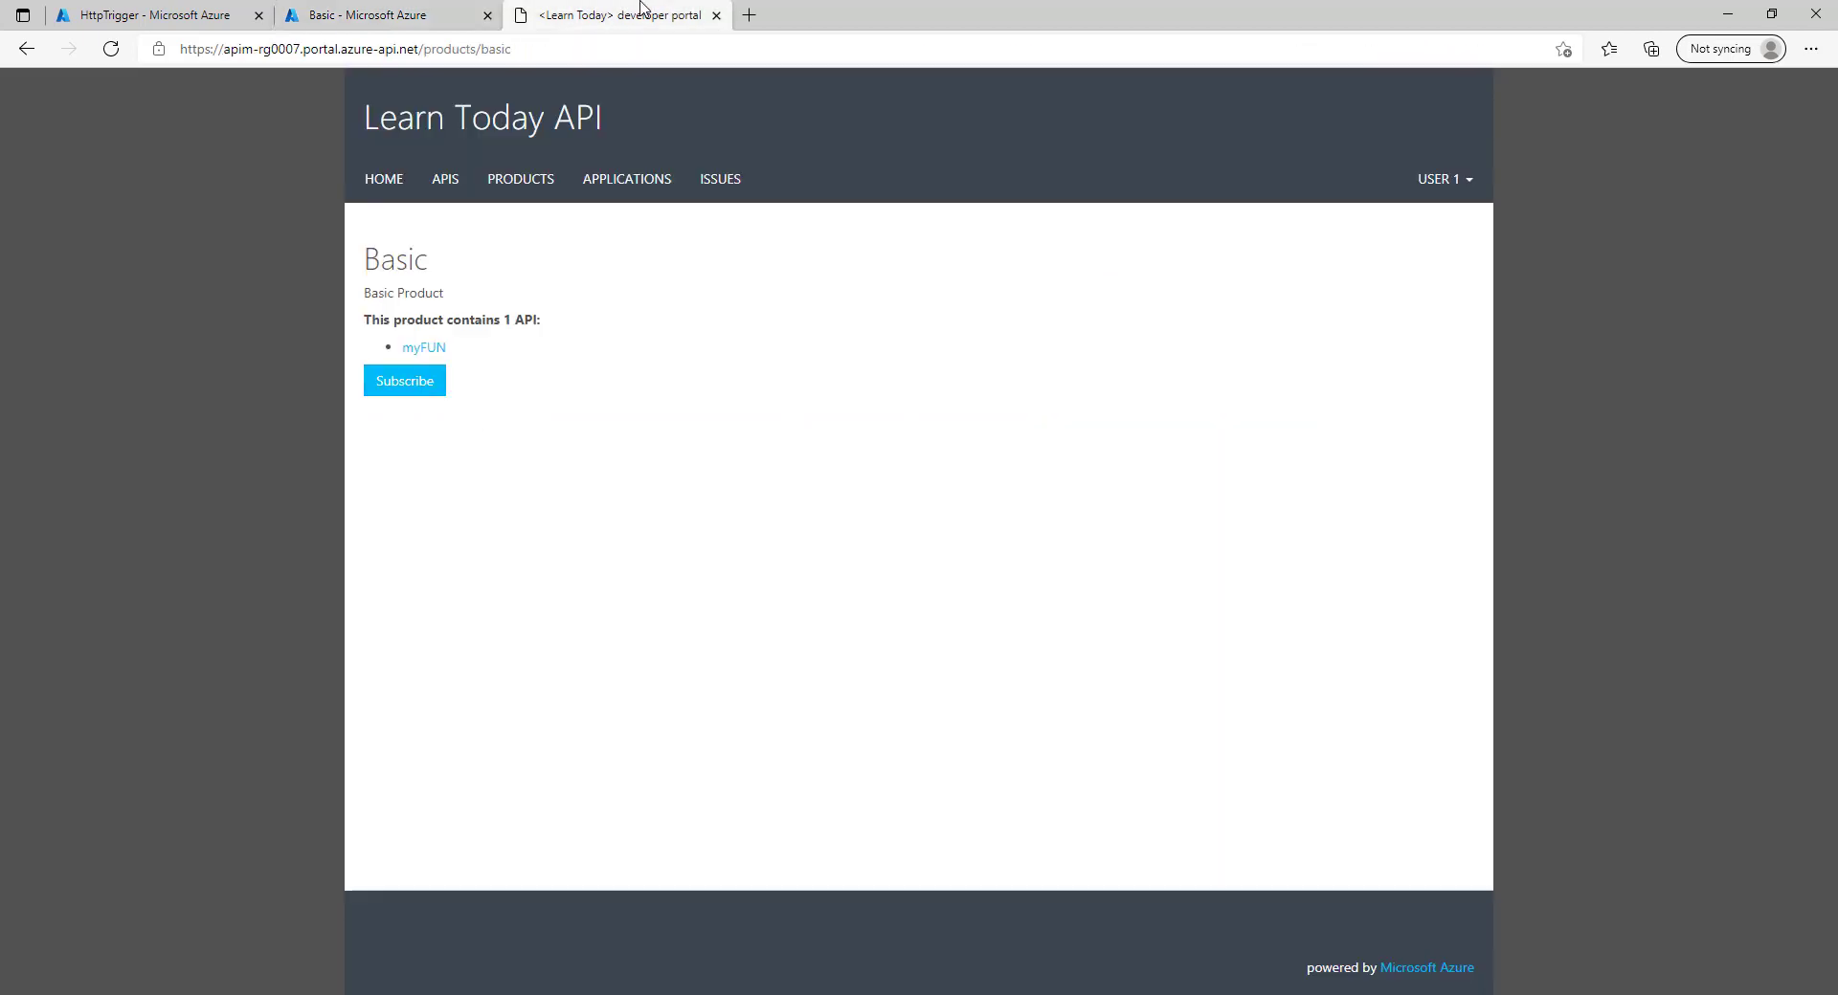
Reload the products, open Basic to check its one subscription, and open myFUN's HttpTrigger POST console.
{"action": "left_click", "coordinate": [522, 183]}
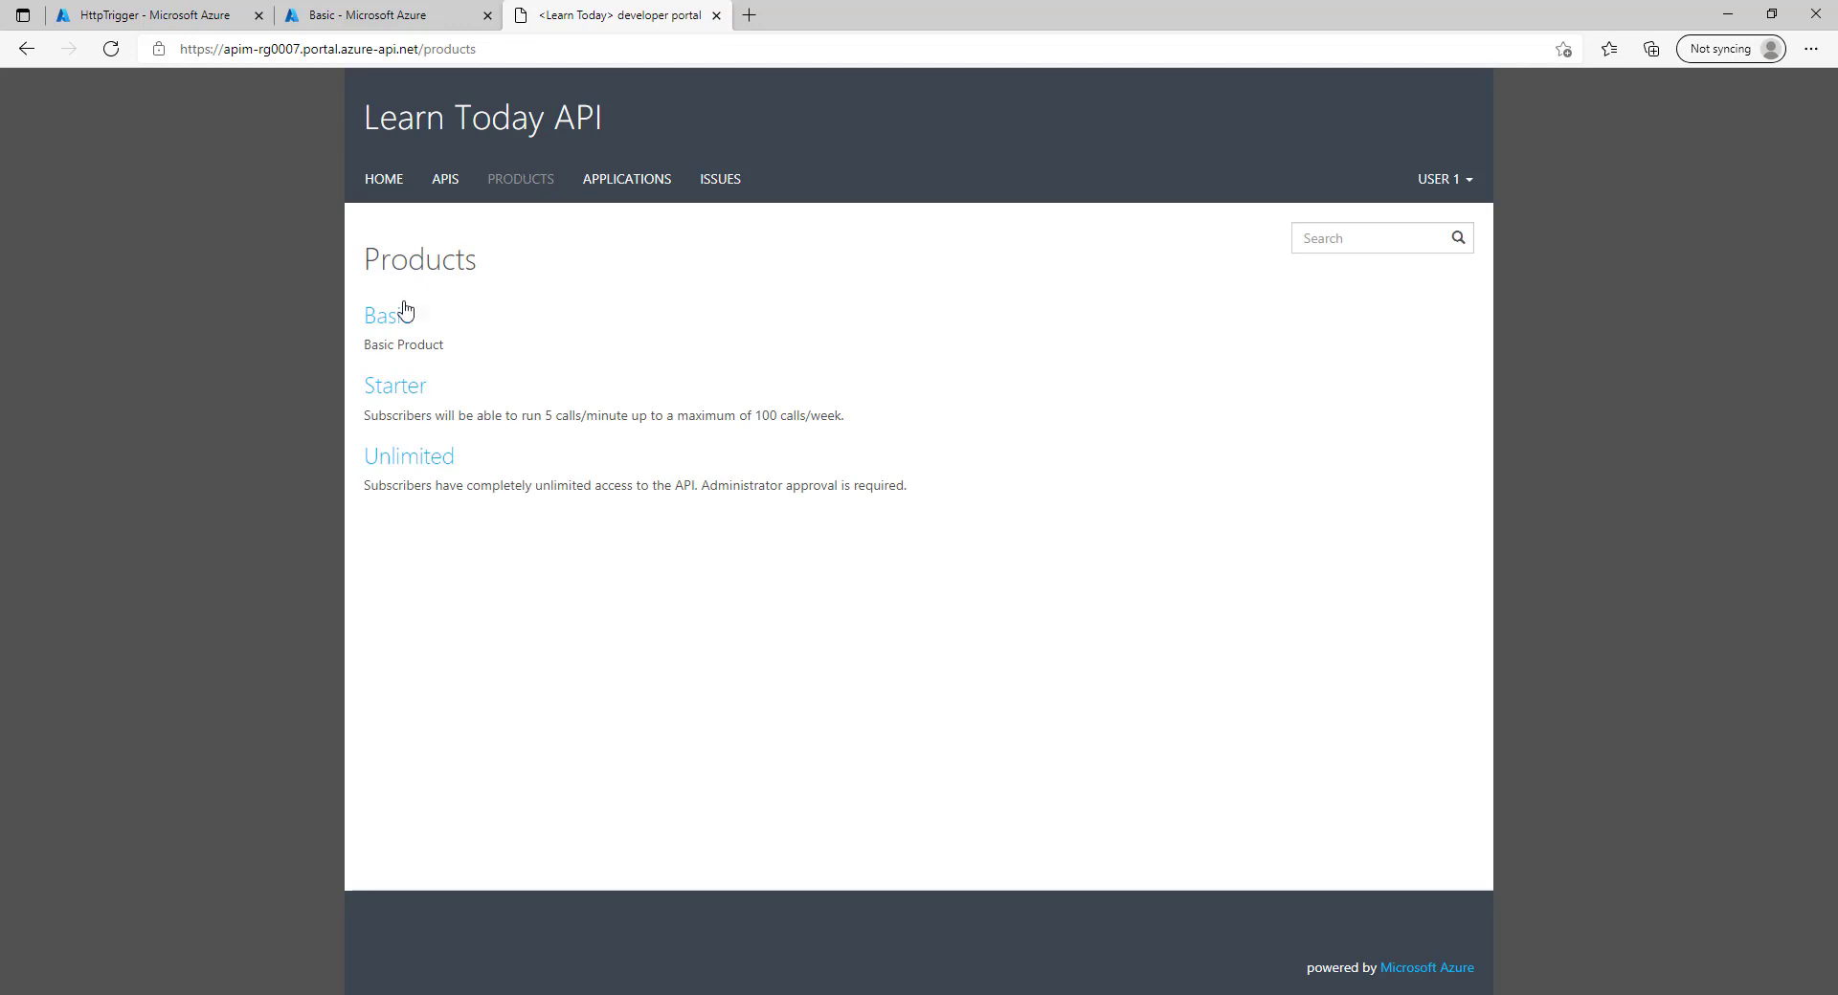
{"action": "left_click", "coordinate": [397, 316]}
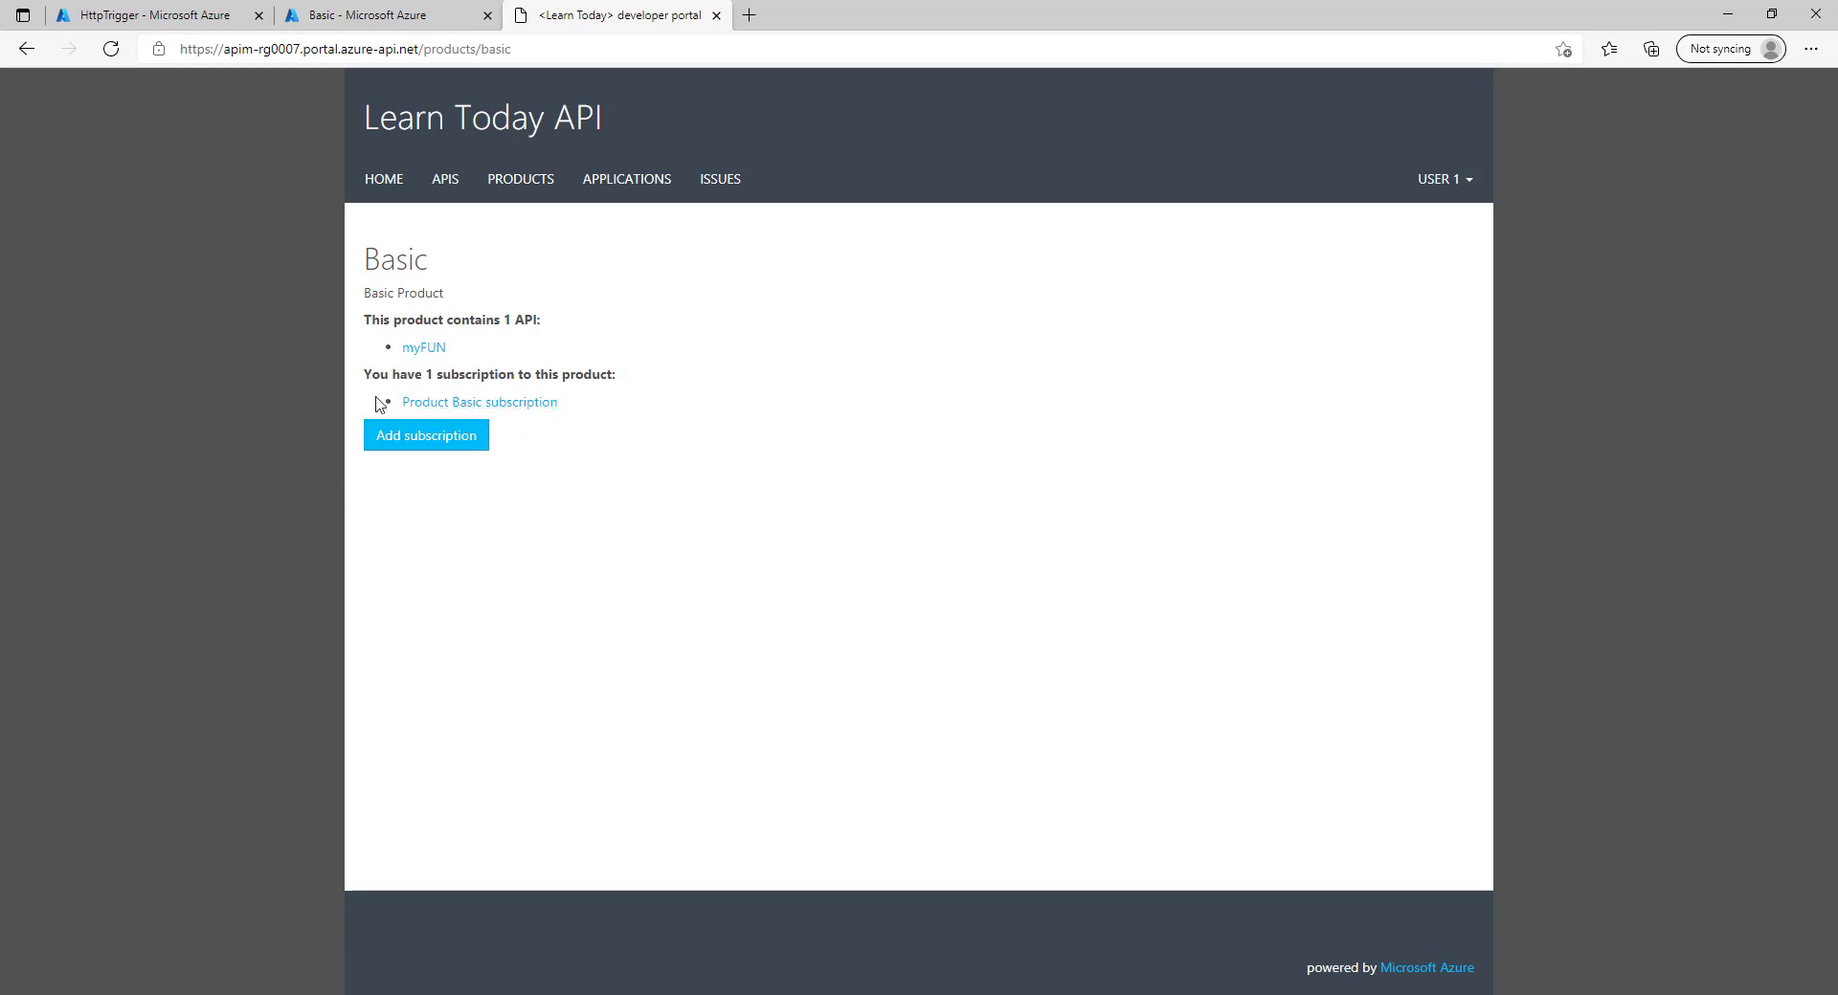
{"action": "left_click", "coordinate": [423, 351]}
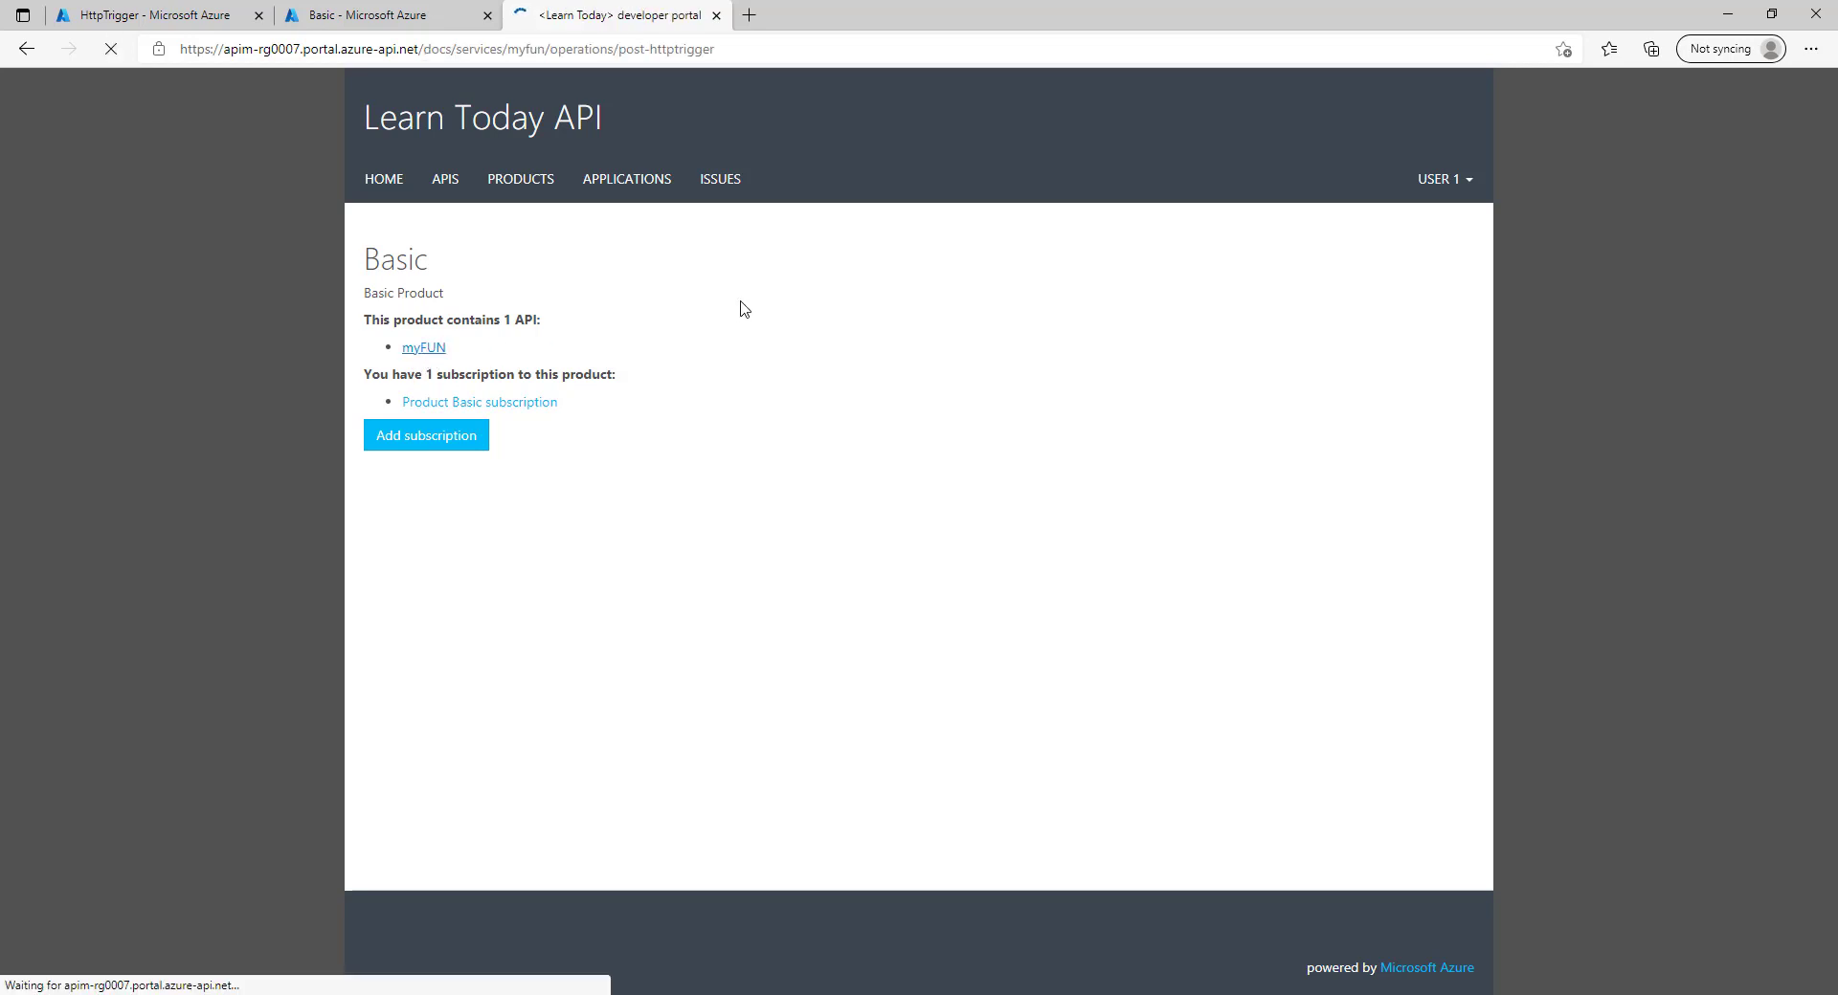
{"action": "left_click", "coordinate": [592, 421]}
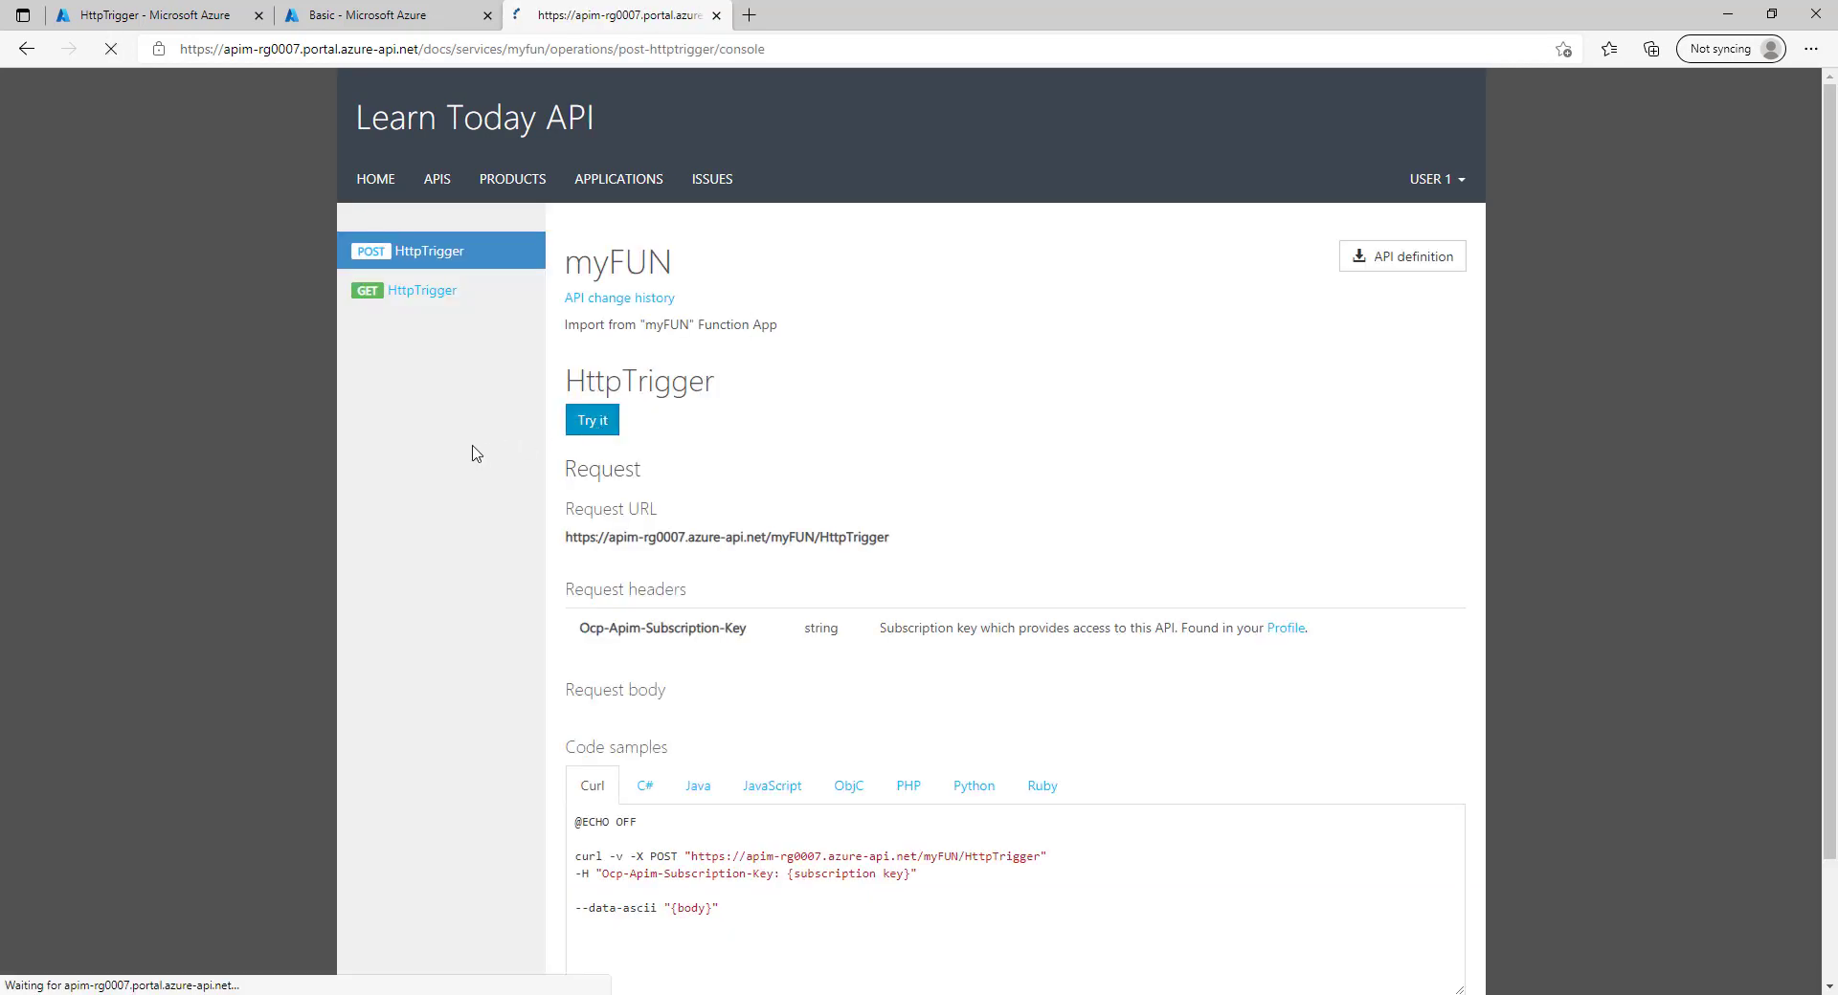
Send the myFUN HttpTrigger test POST and confirm the 200 OK response status.
{"action": "scroll", "coordinate": [461, 624], "scroll_direction": "down", "scroll_amount": 4}
{"action": "scroll", "coordinate": [595, 525], "scroll_direction": "up", "scroll_amount": 3}
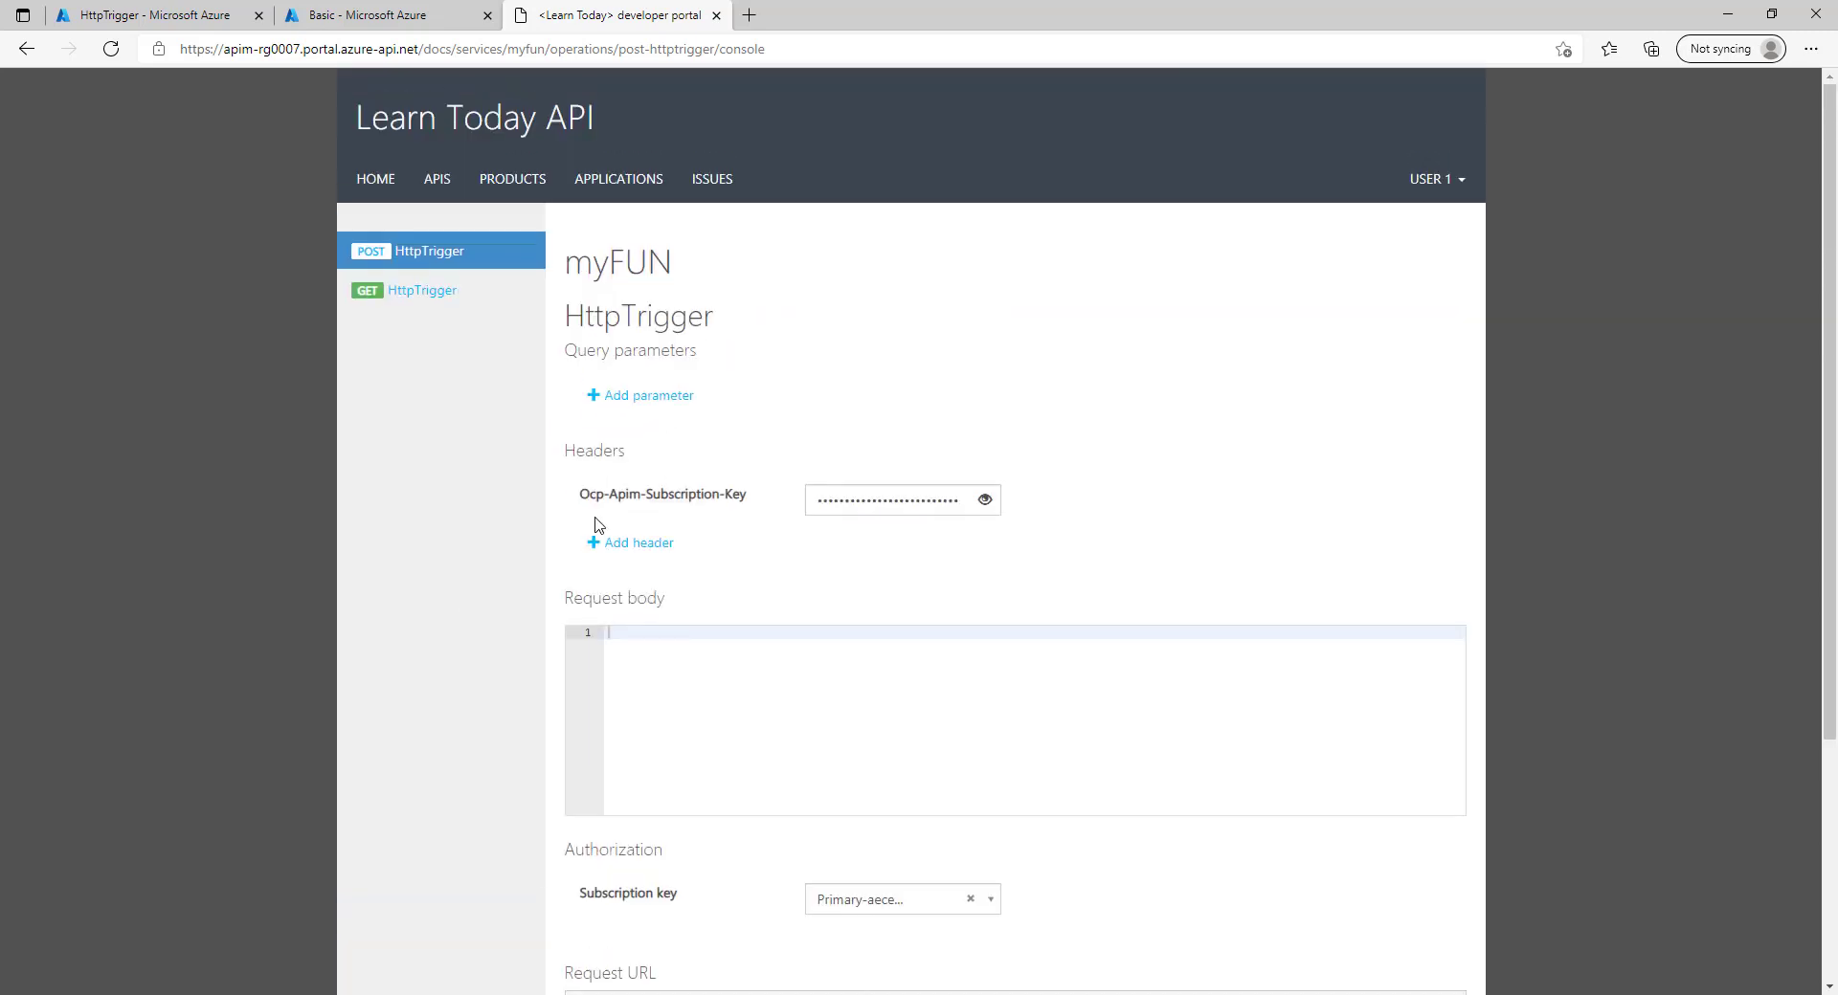
{"action": "scroll", "coordinate": [699, 670], "scroll_direction": "down", "scroll_amount": 4}
{"action": "left_click", "coordinate": [592, 857]}
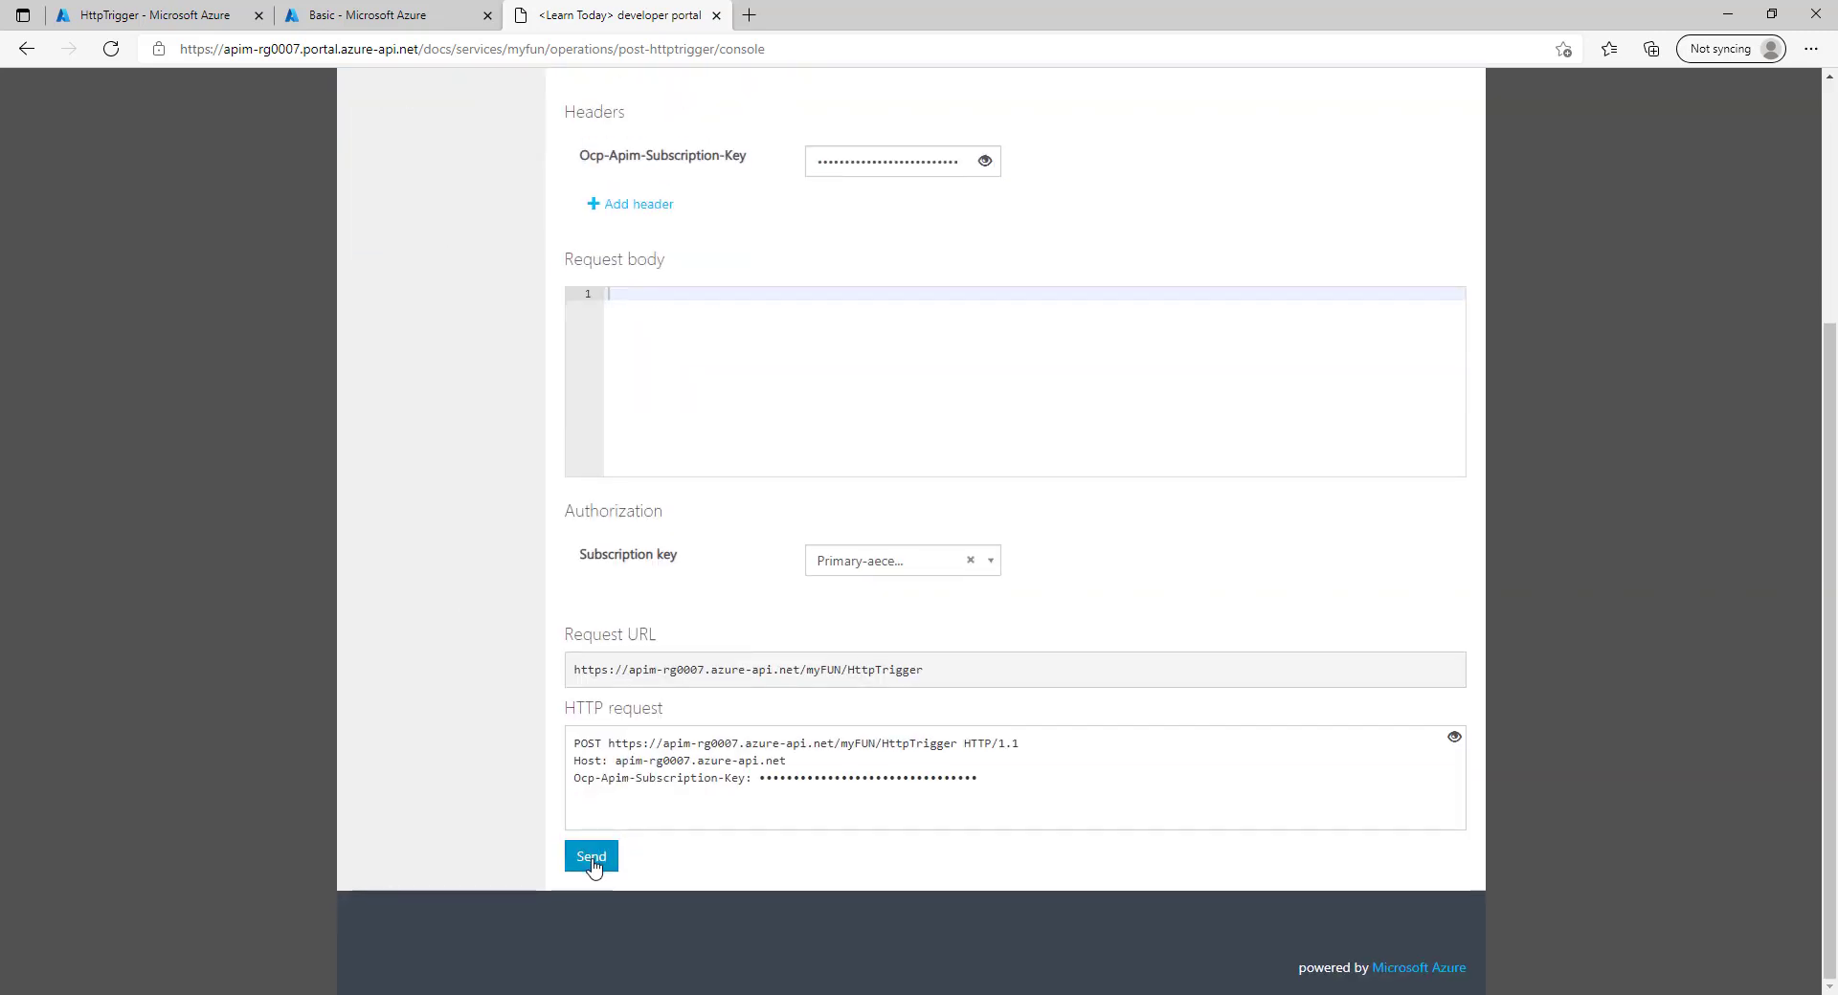
{"action": "scroll", "coordinate": [617, 866], "scroll_direction": "down", "scroll_amount": 3}
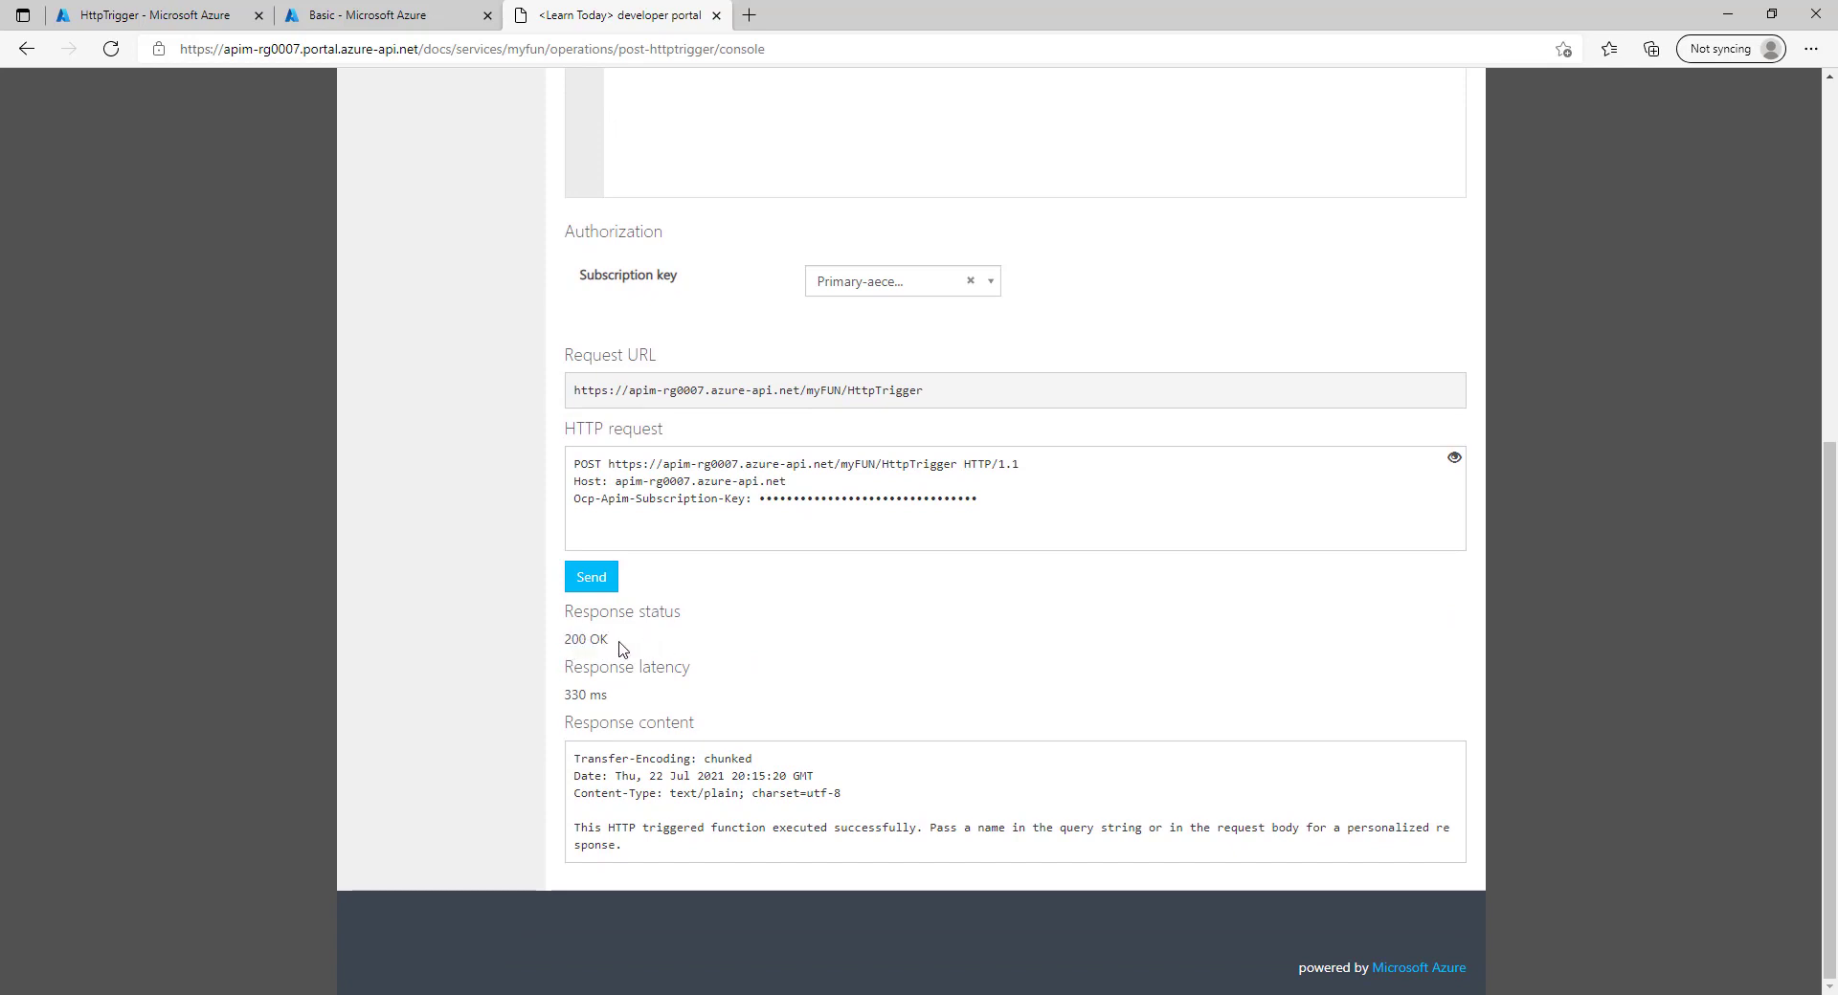
{"action": "double_click", "coordinate": [579, 634]}
{"action": "scroll", "coordinate": [743, 632], "scroll_direction": "up", "scroll_amount": 5}
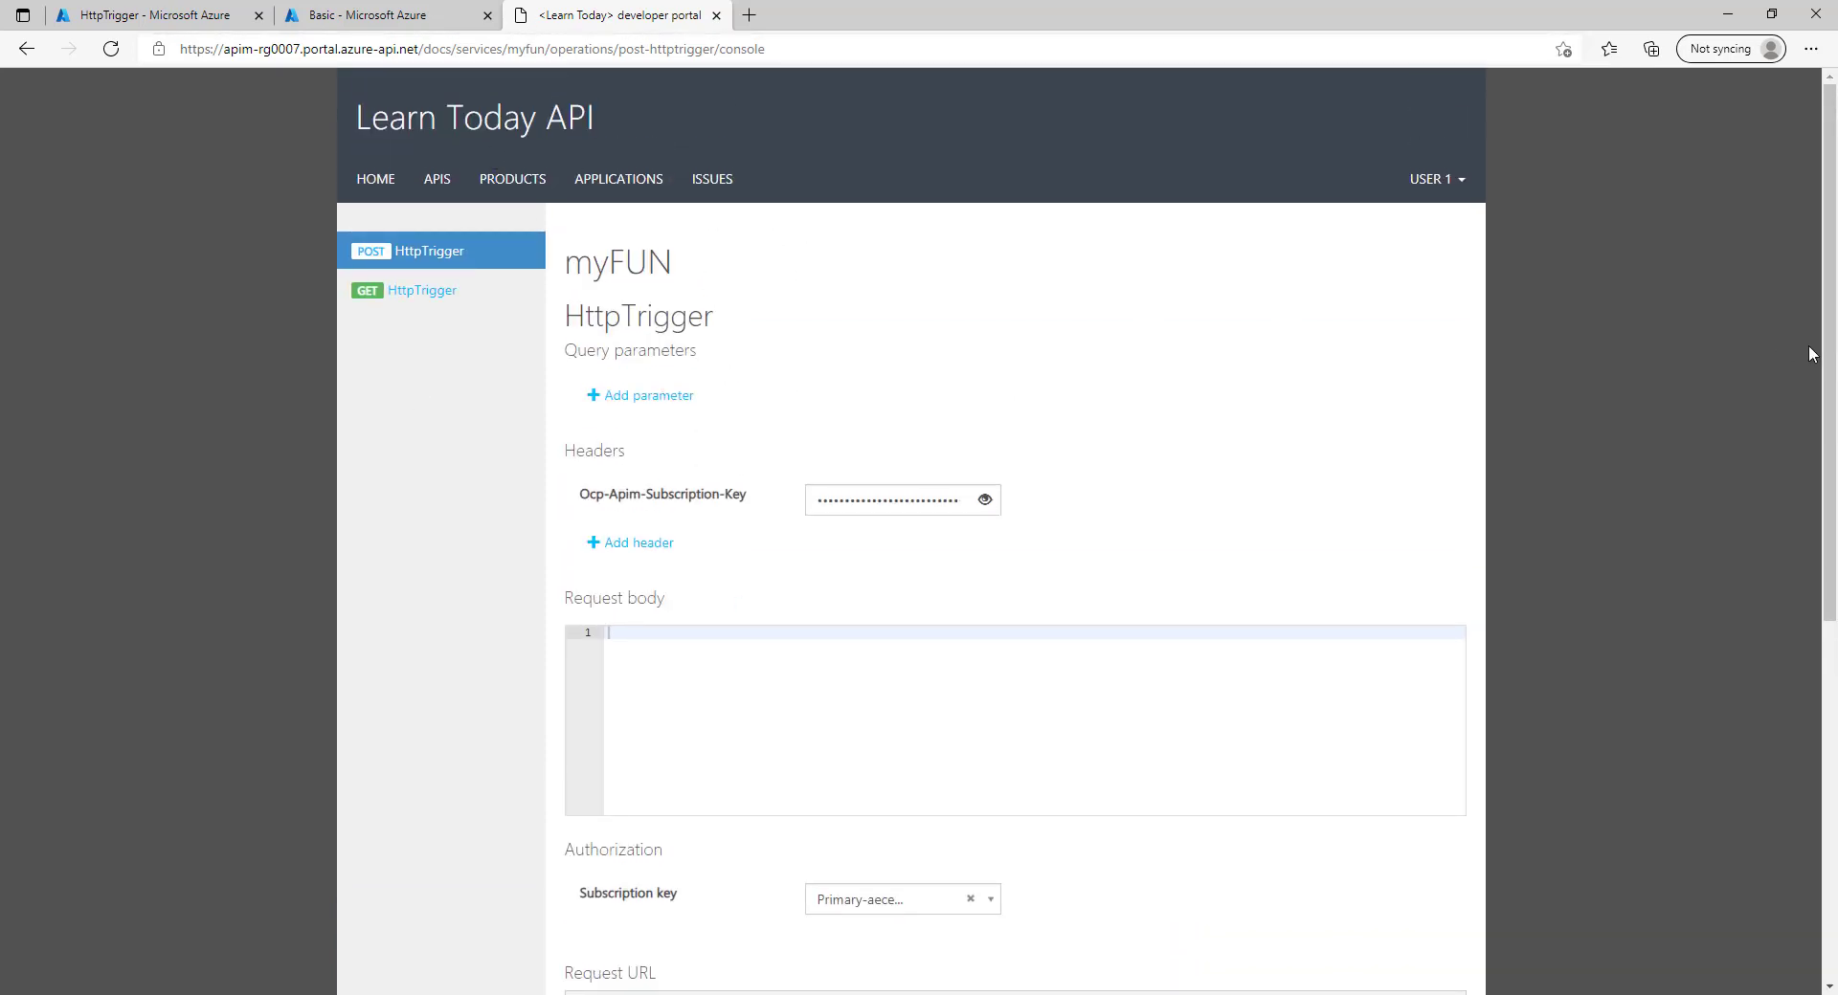
{"action": "key", "text": "alt+Tab"}
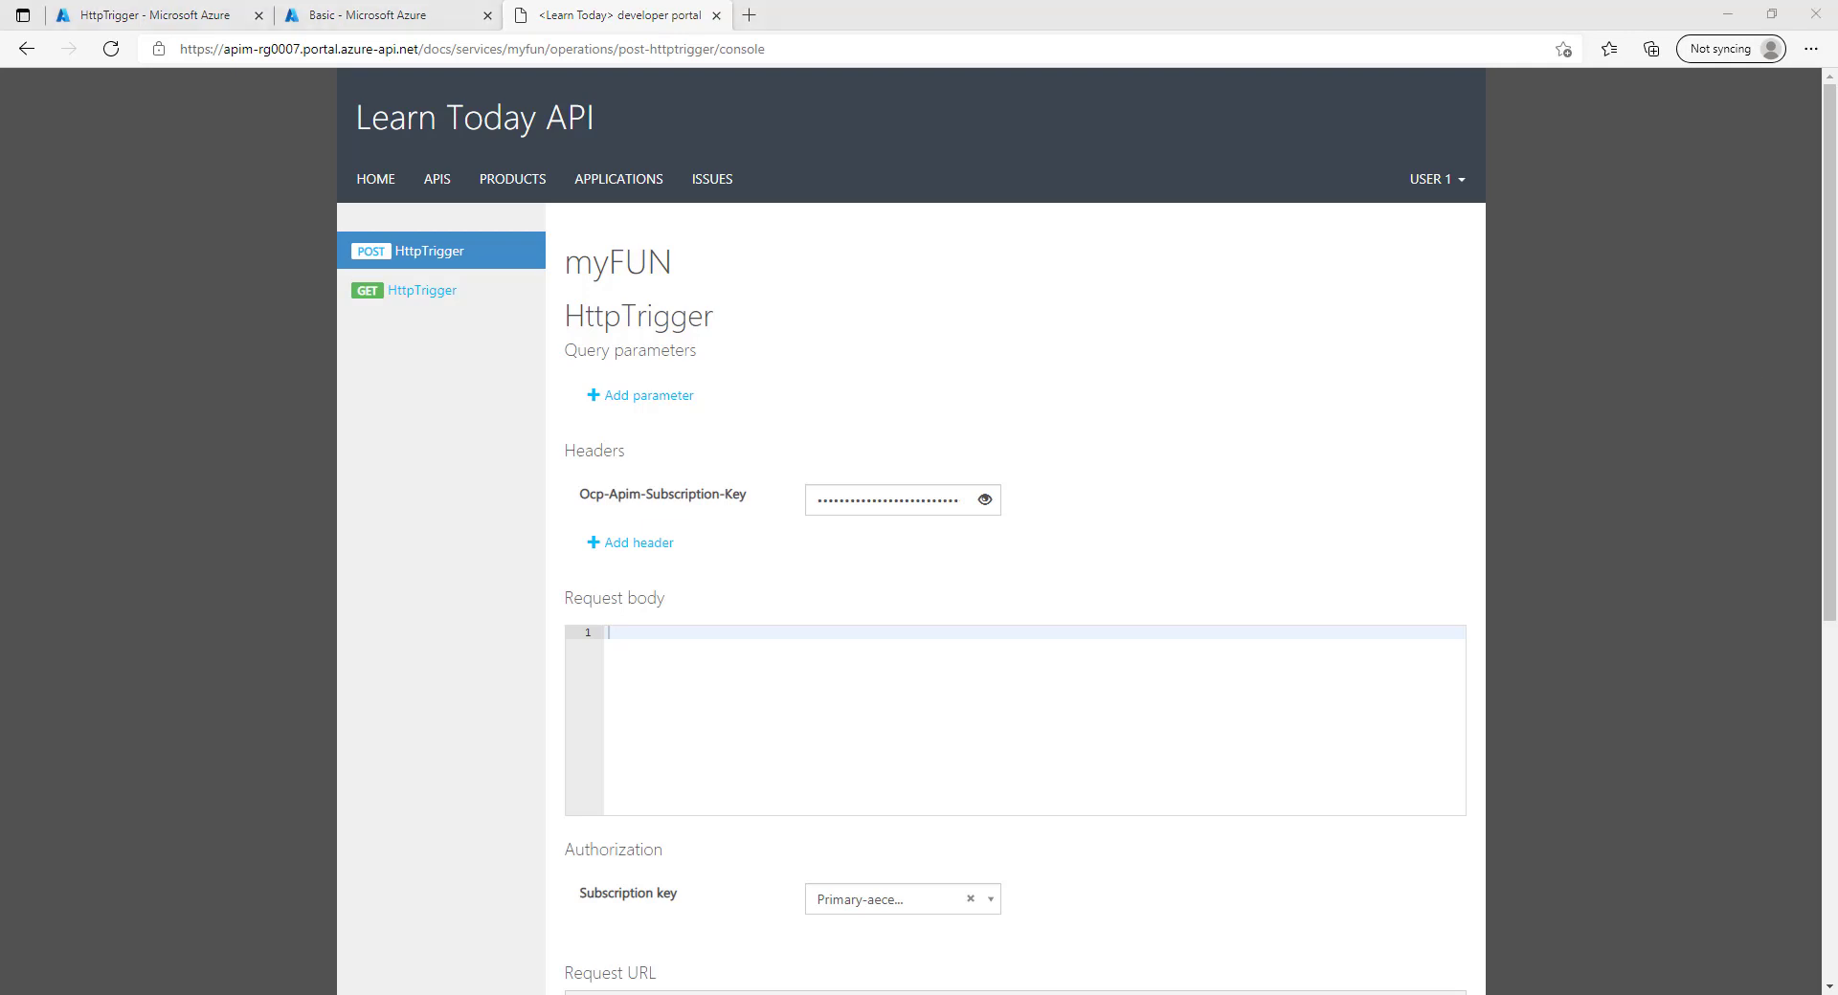
{"action": "left_click", "coordinate": [512, 248]}
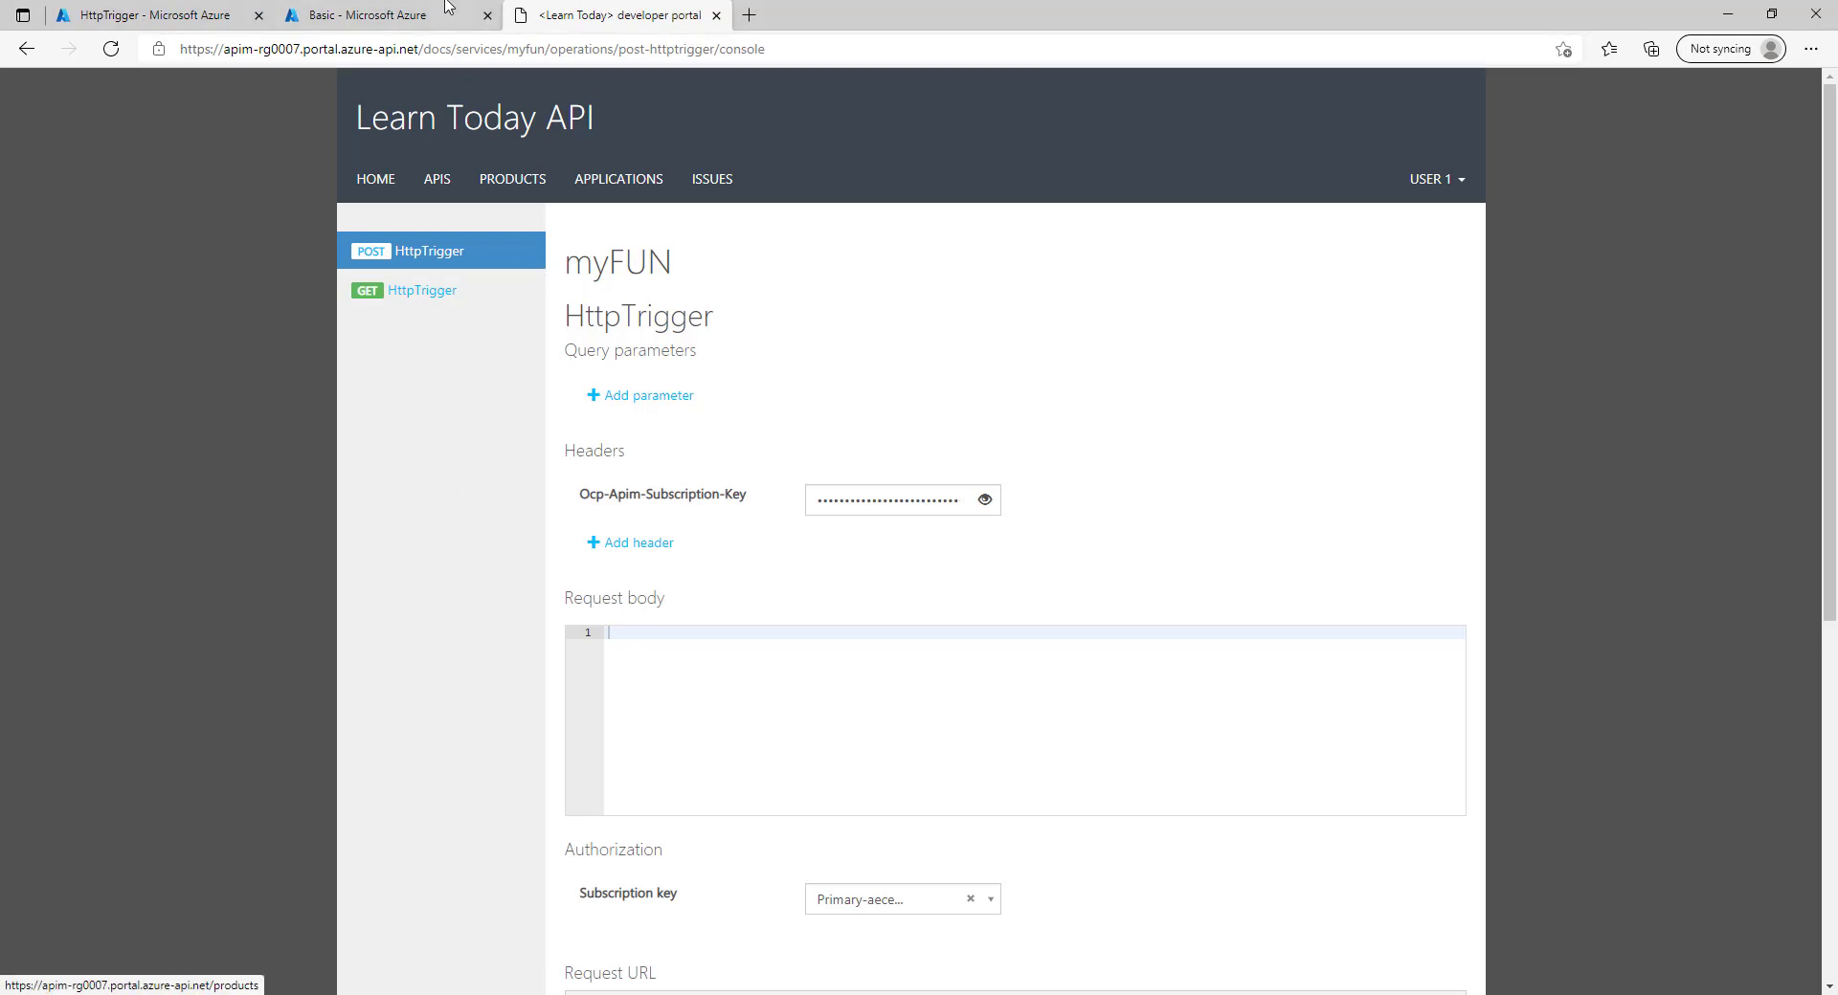
Set the APIM-RG0007 Basic product to require approval and save its settings.
{"action": "left_click", "coordinate": [407, 11]}
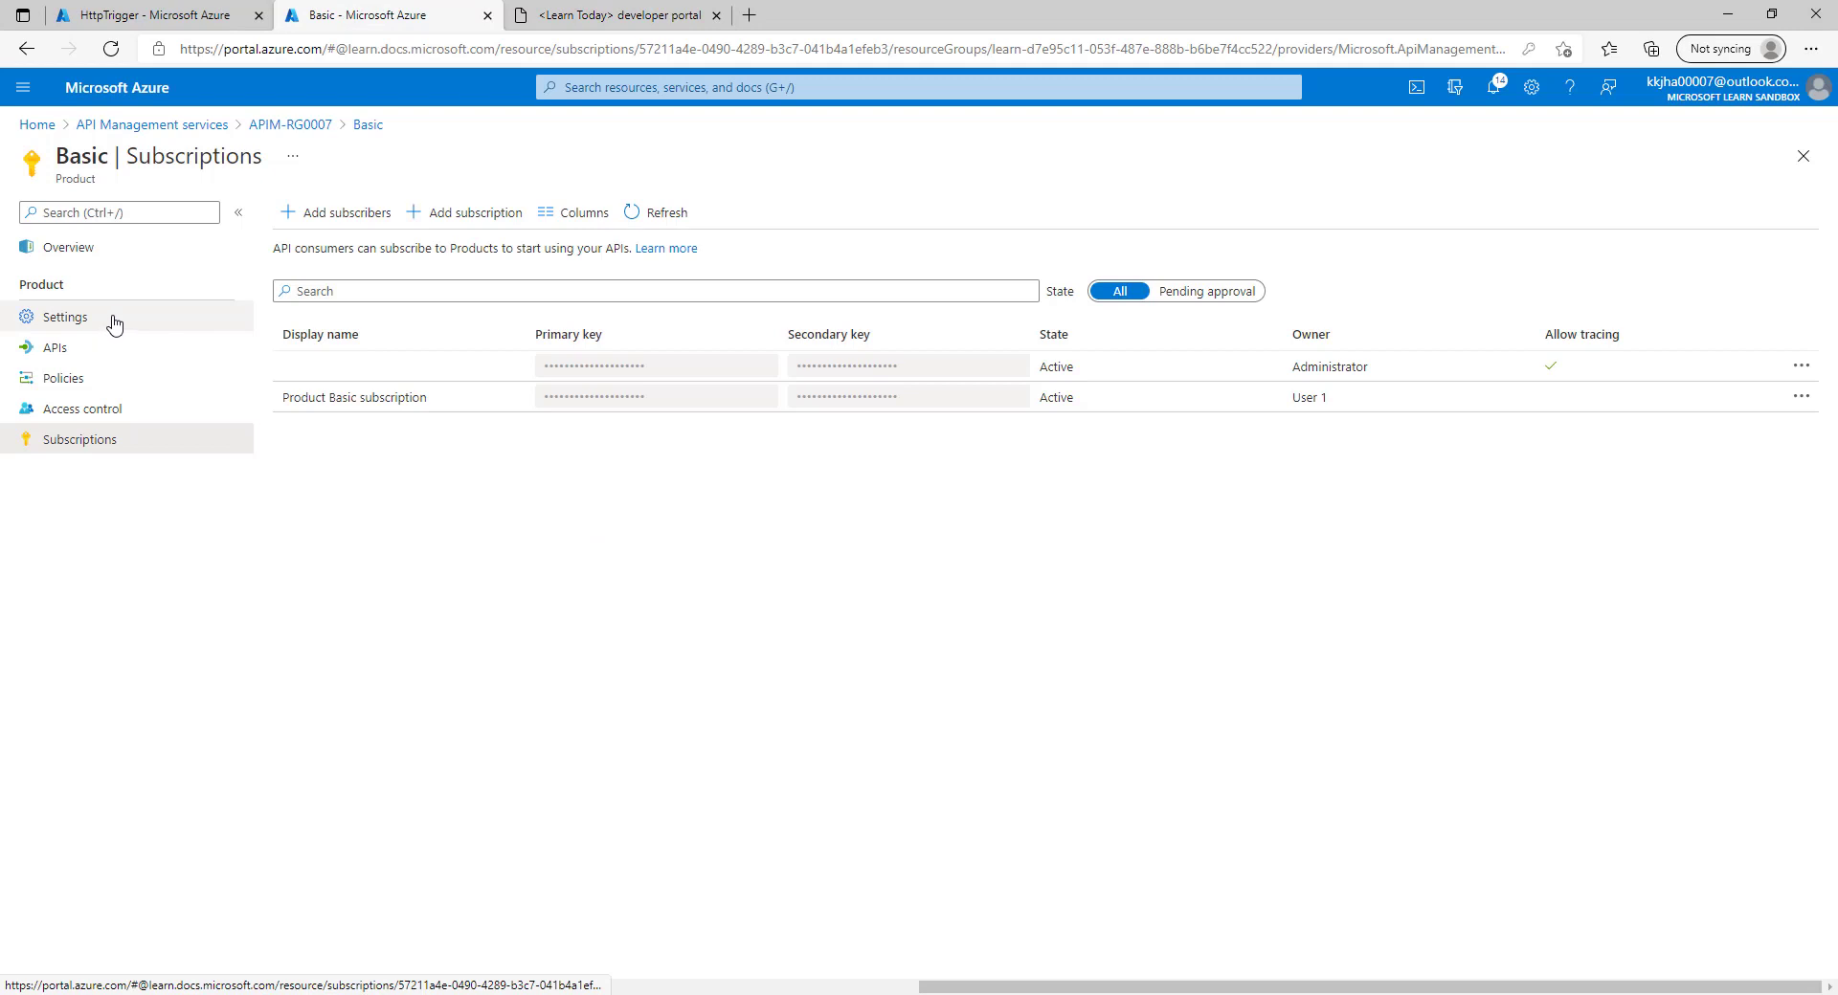
{"action": "left_click", "coordinate": [290, 125]}
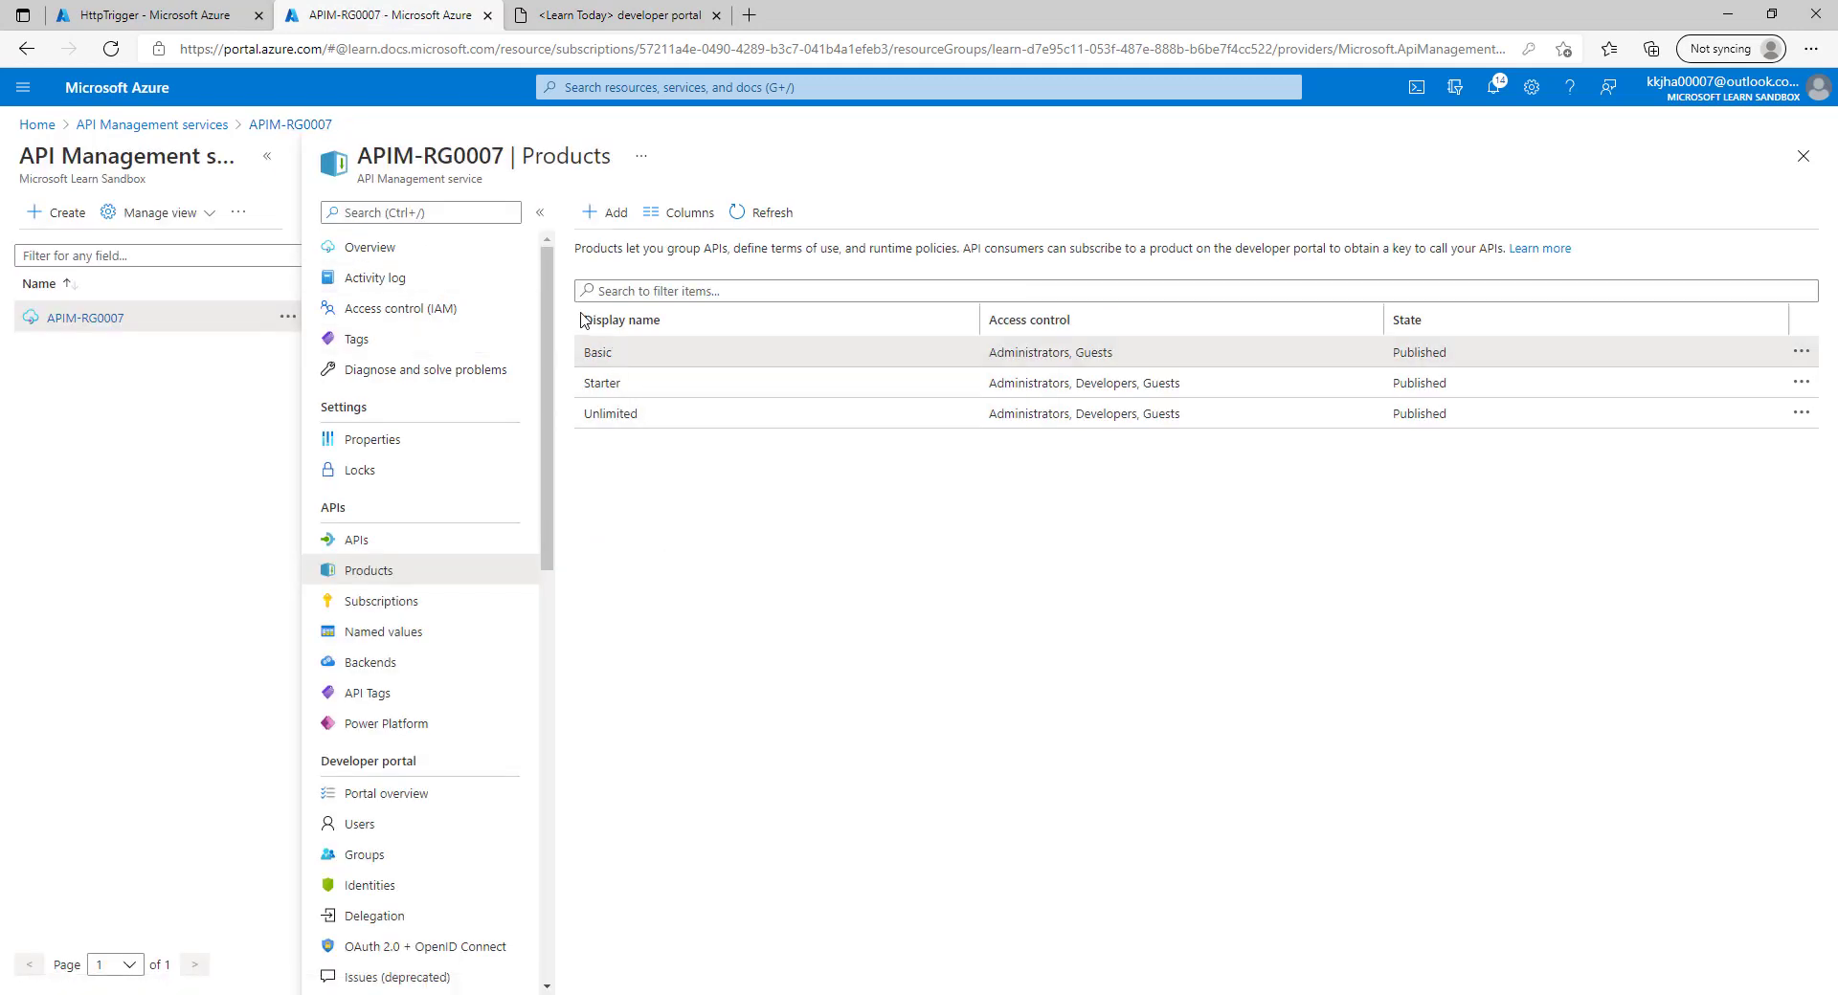
{"action": "left_click", "coordinate": [594, 355]}
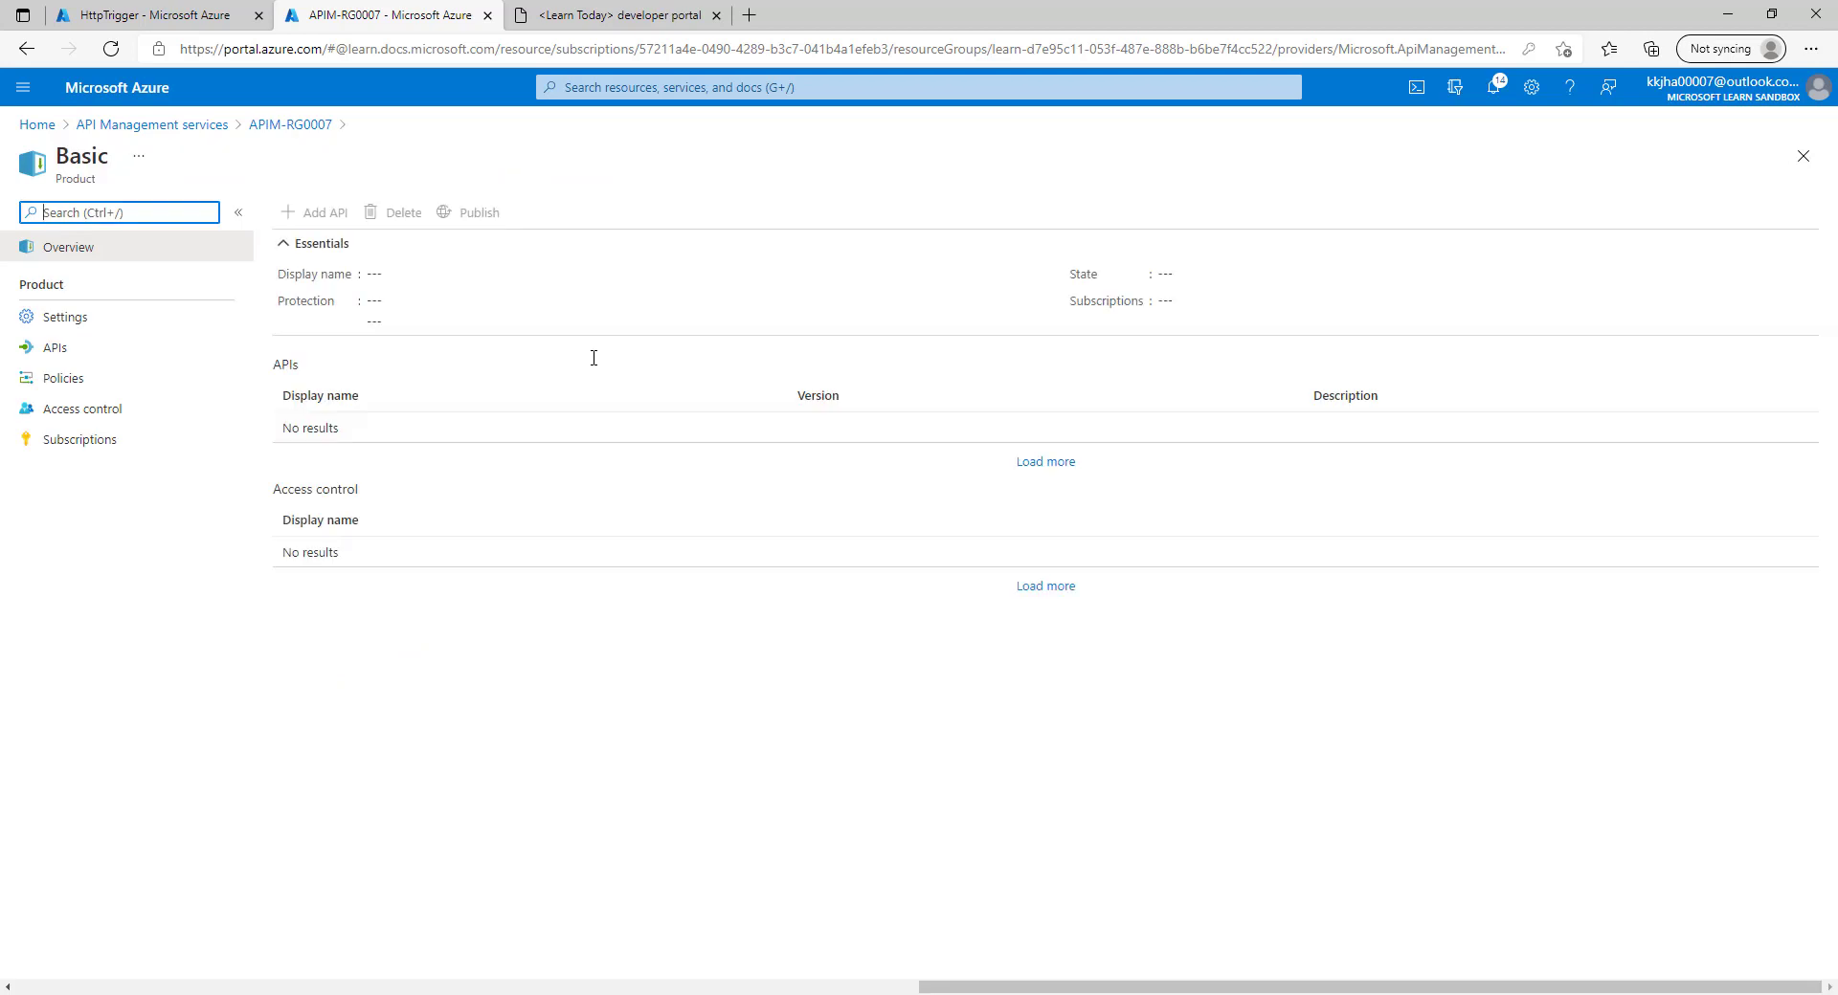
{"action": "left_click", "coordinate": [137, 326]}
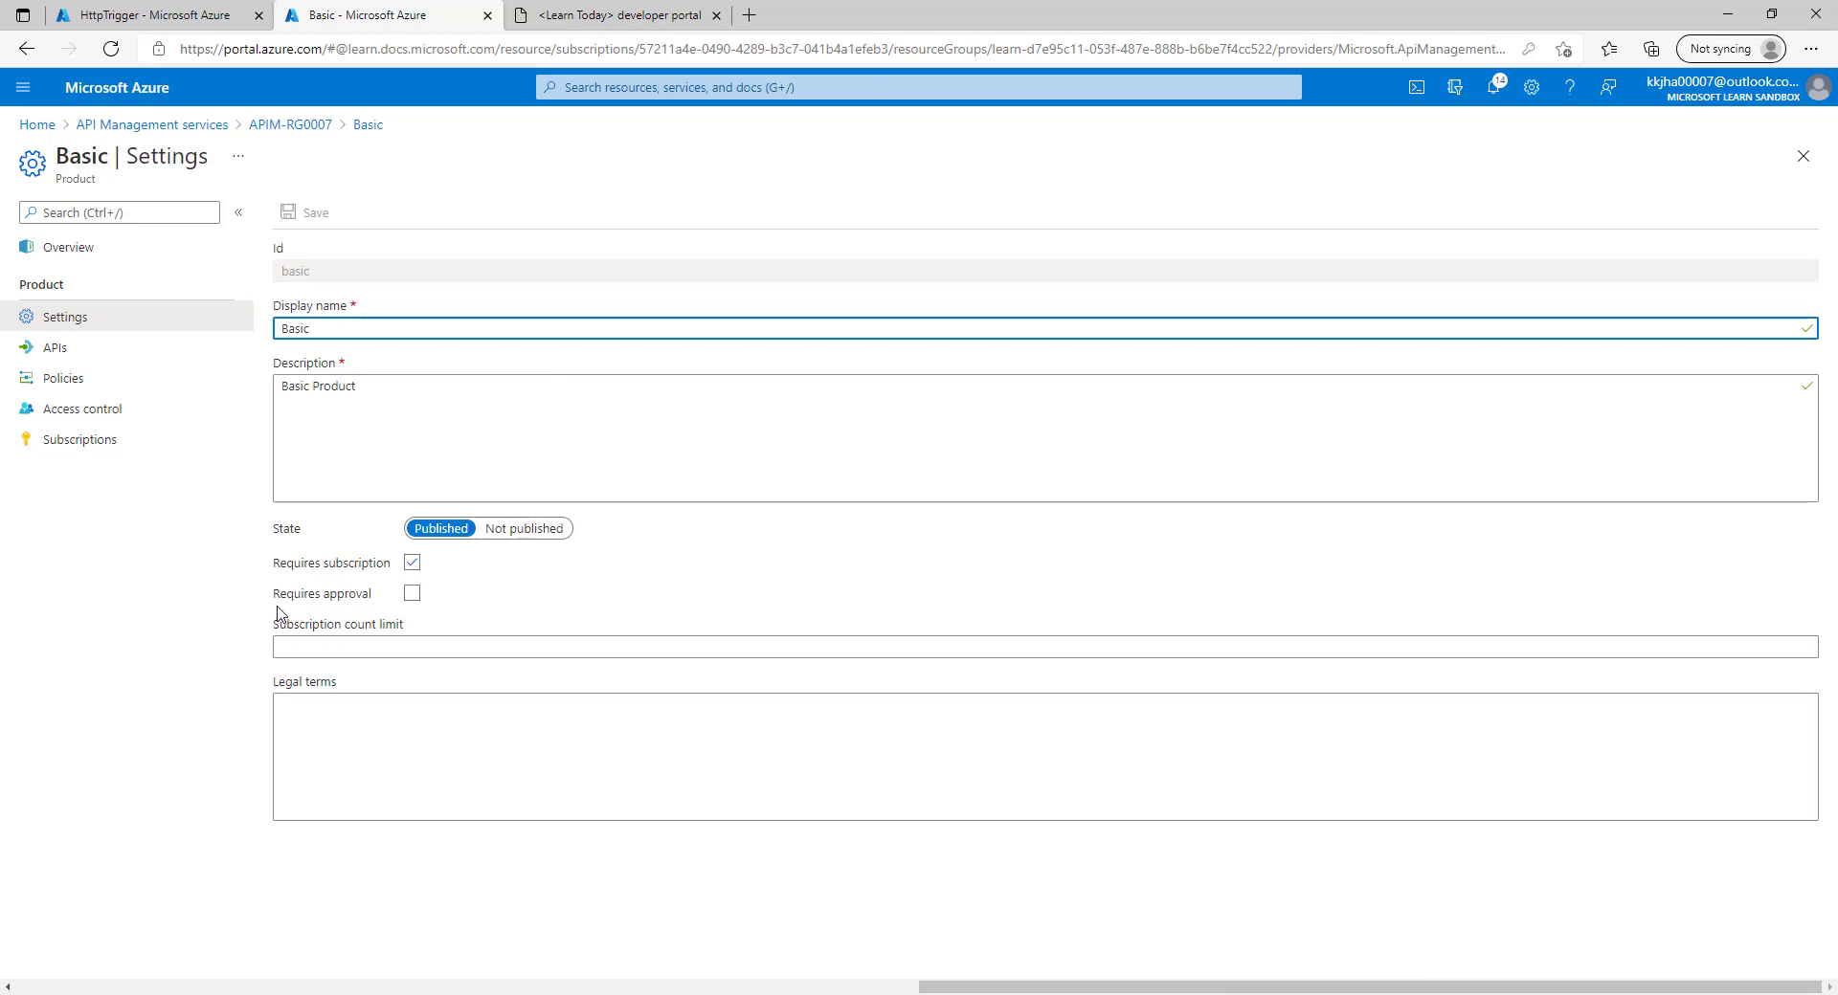
{"action": "left_click", "coordinate": [413, 595]}
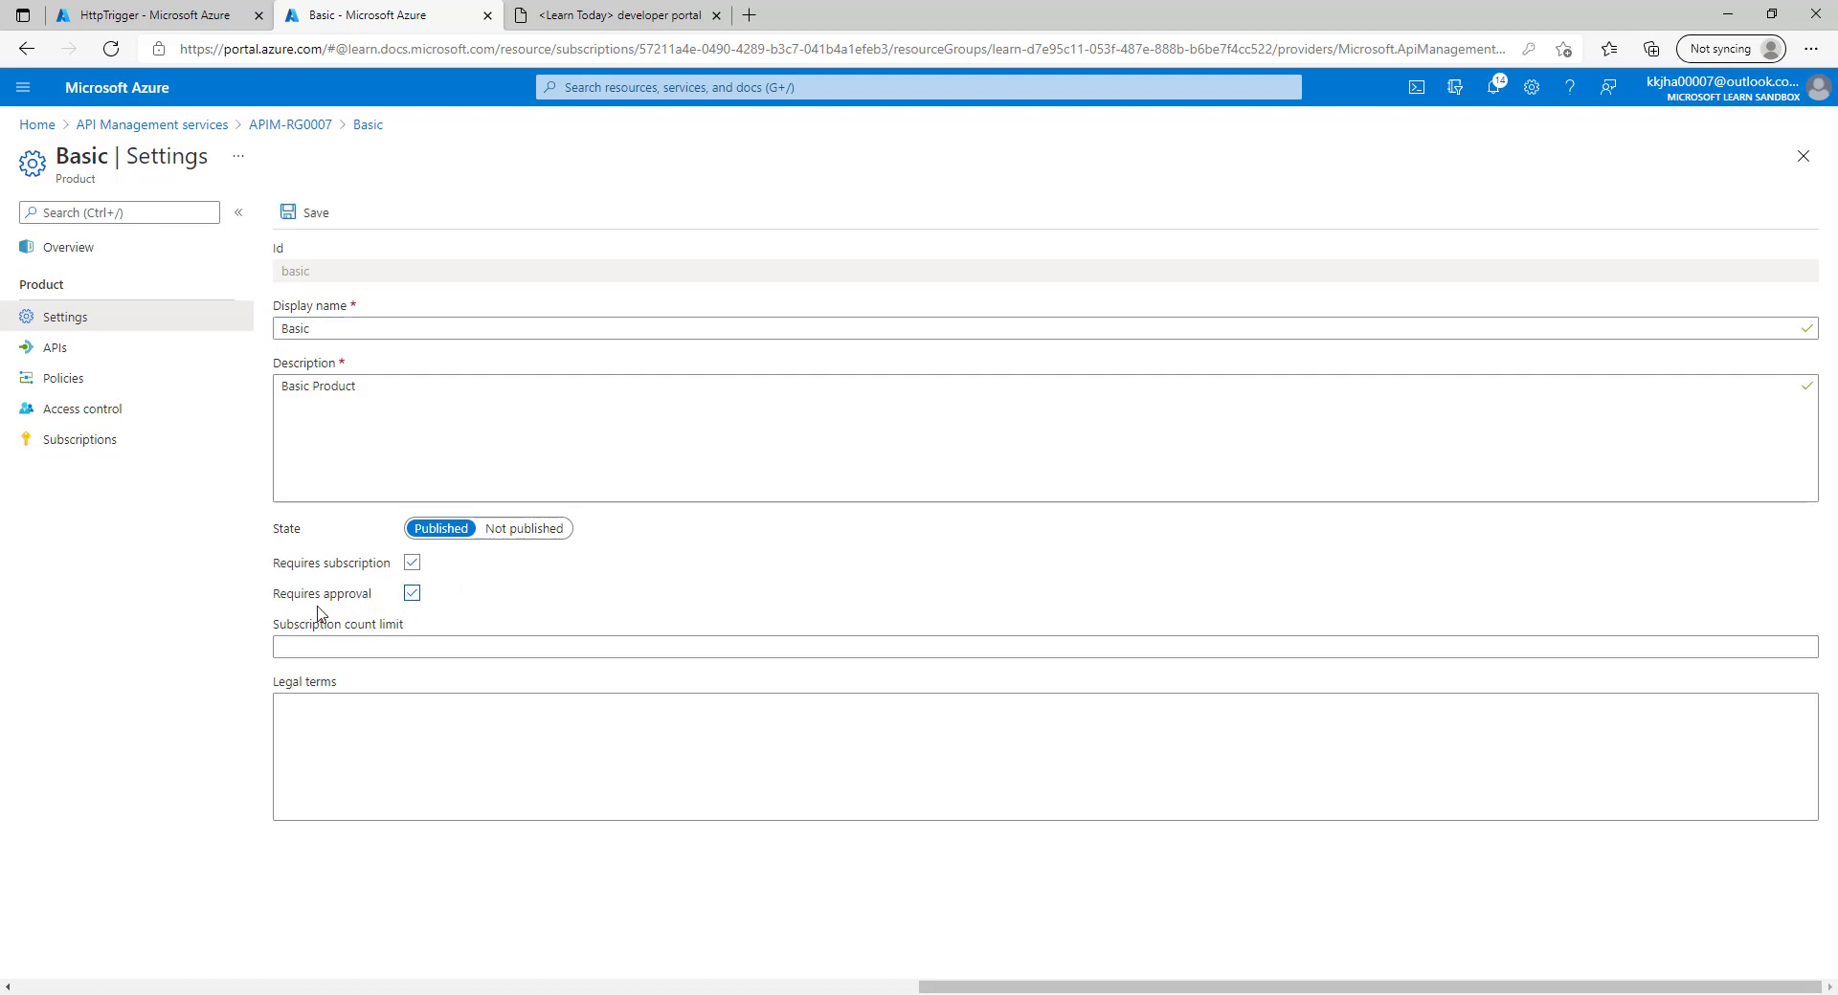
{"action": "left_click", "coordinate": [304, 213]}
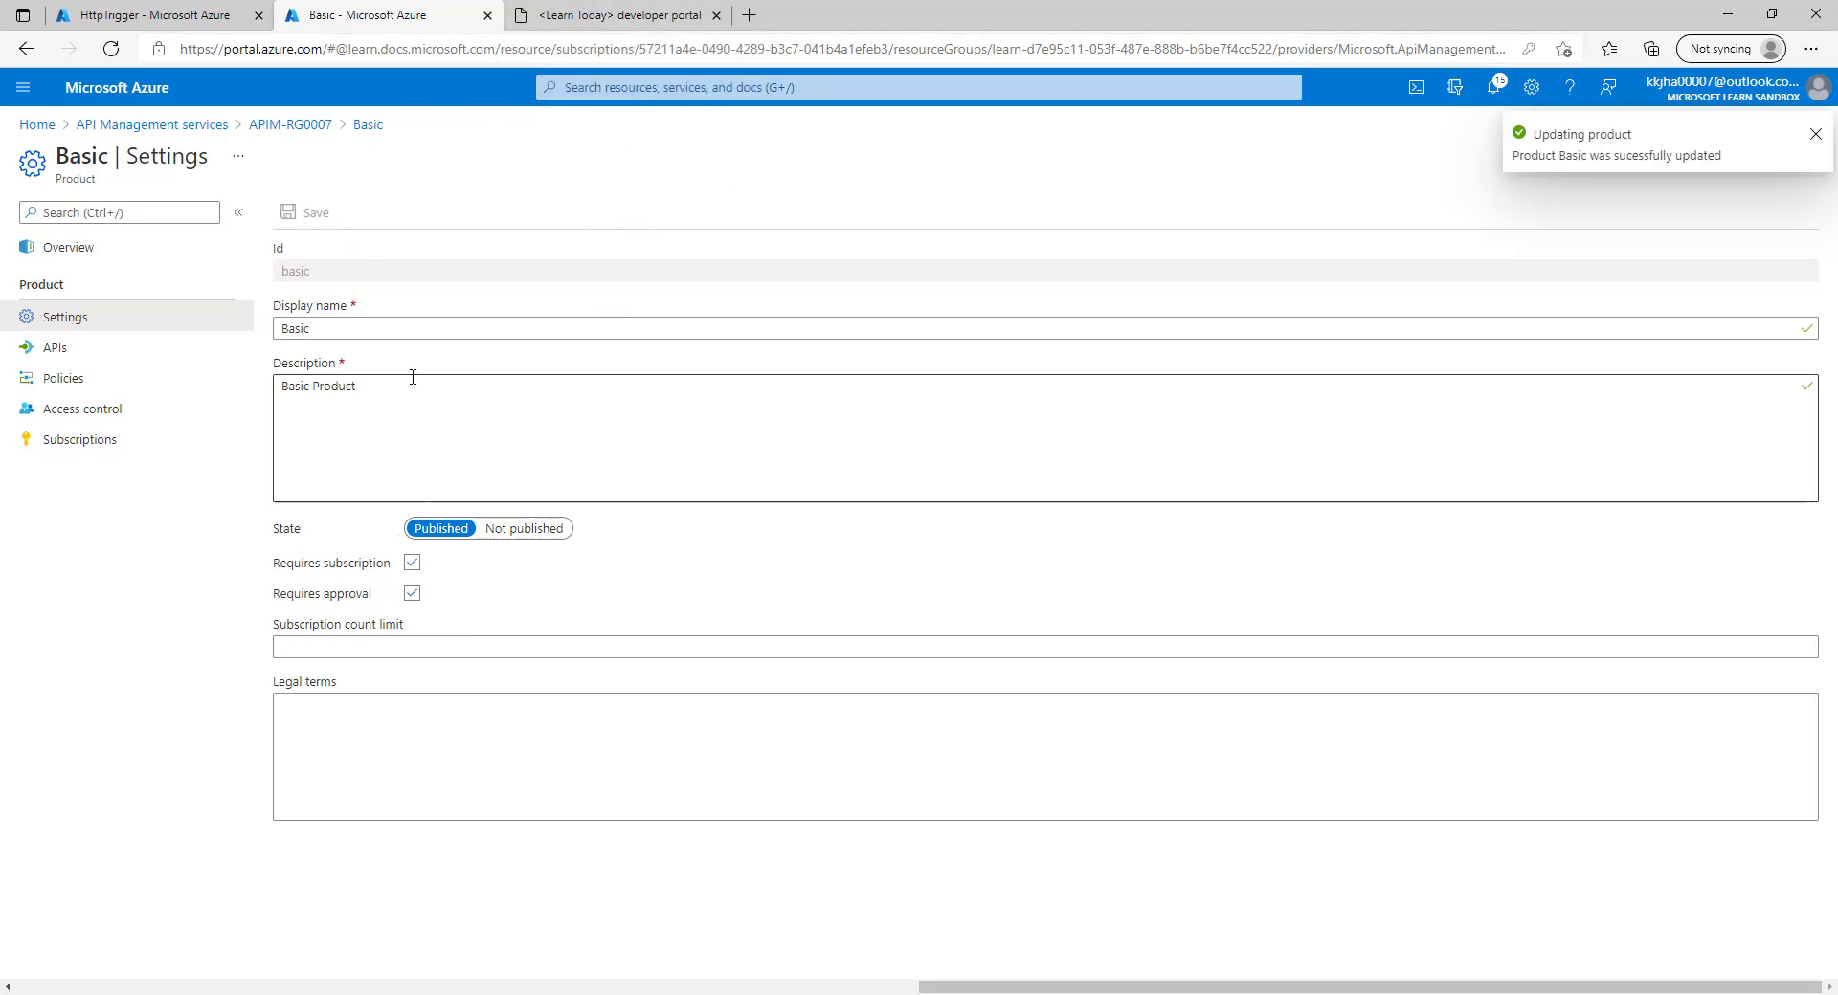
Delete User 1's Product Basic subscription and refresh the subscription list.
{"action": "left_click", "coordinate": [84, 436]}
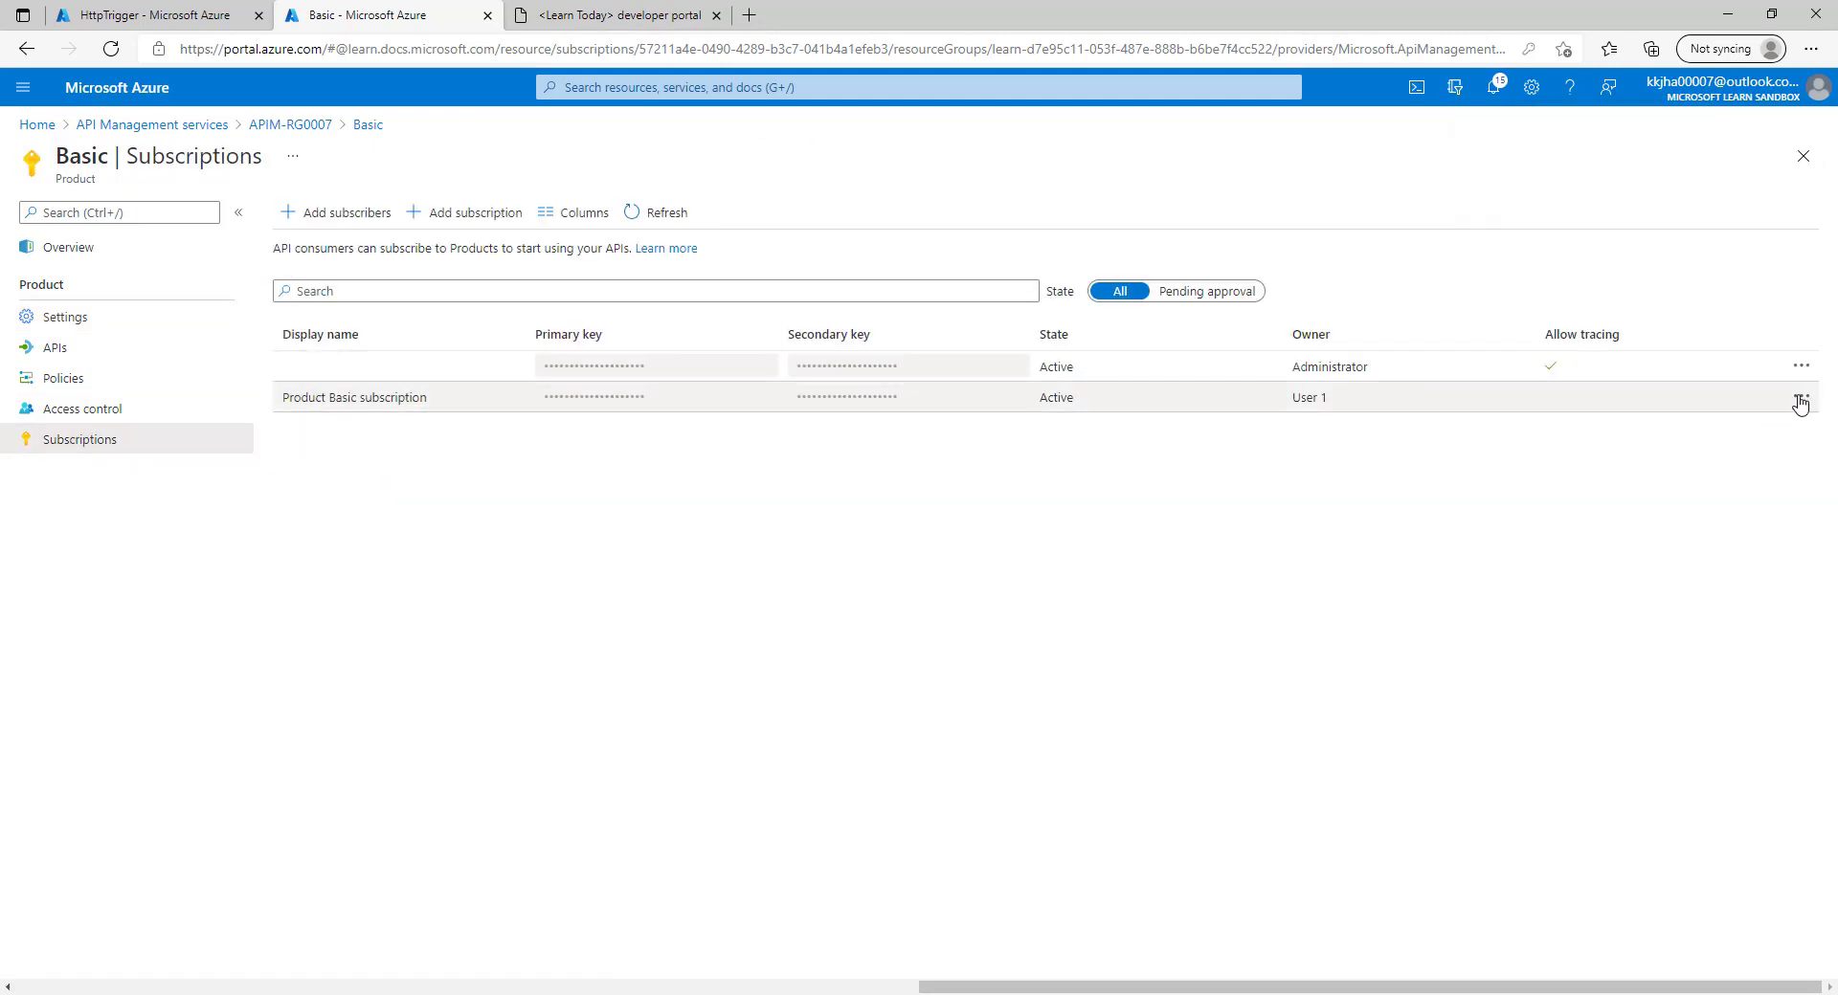
{"action": "left_click", "coordinate": [1799, 396]}
{"action": "left_click", "coordinate": [1673, 595]}
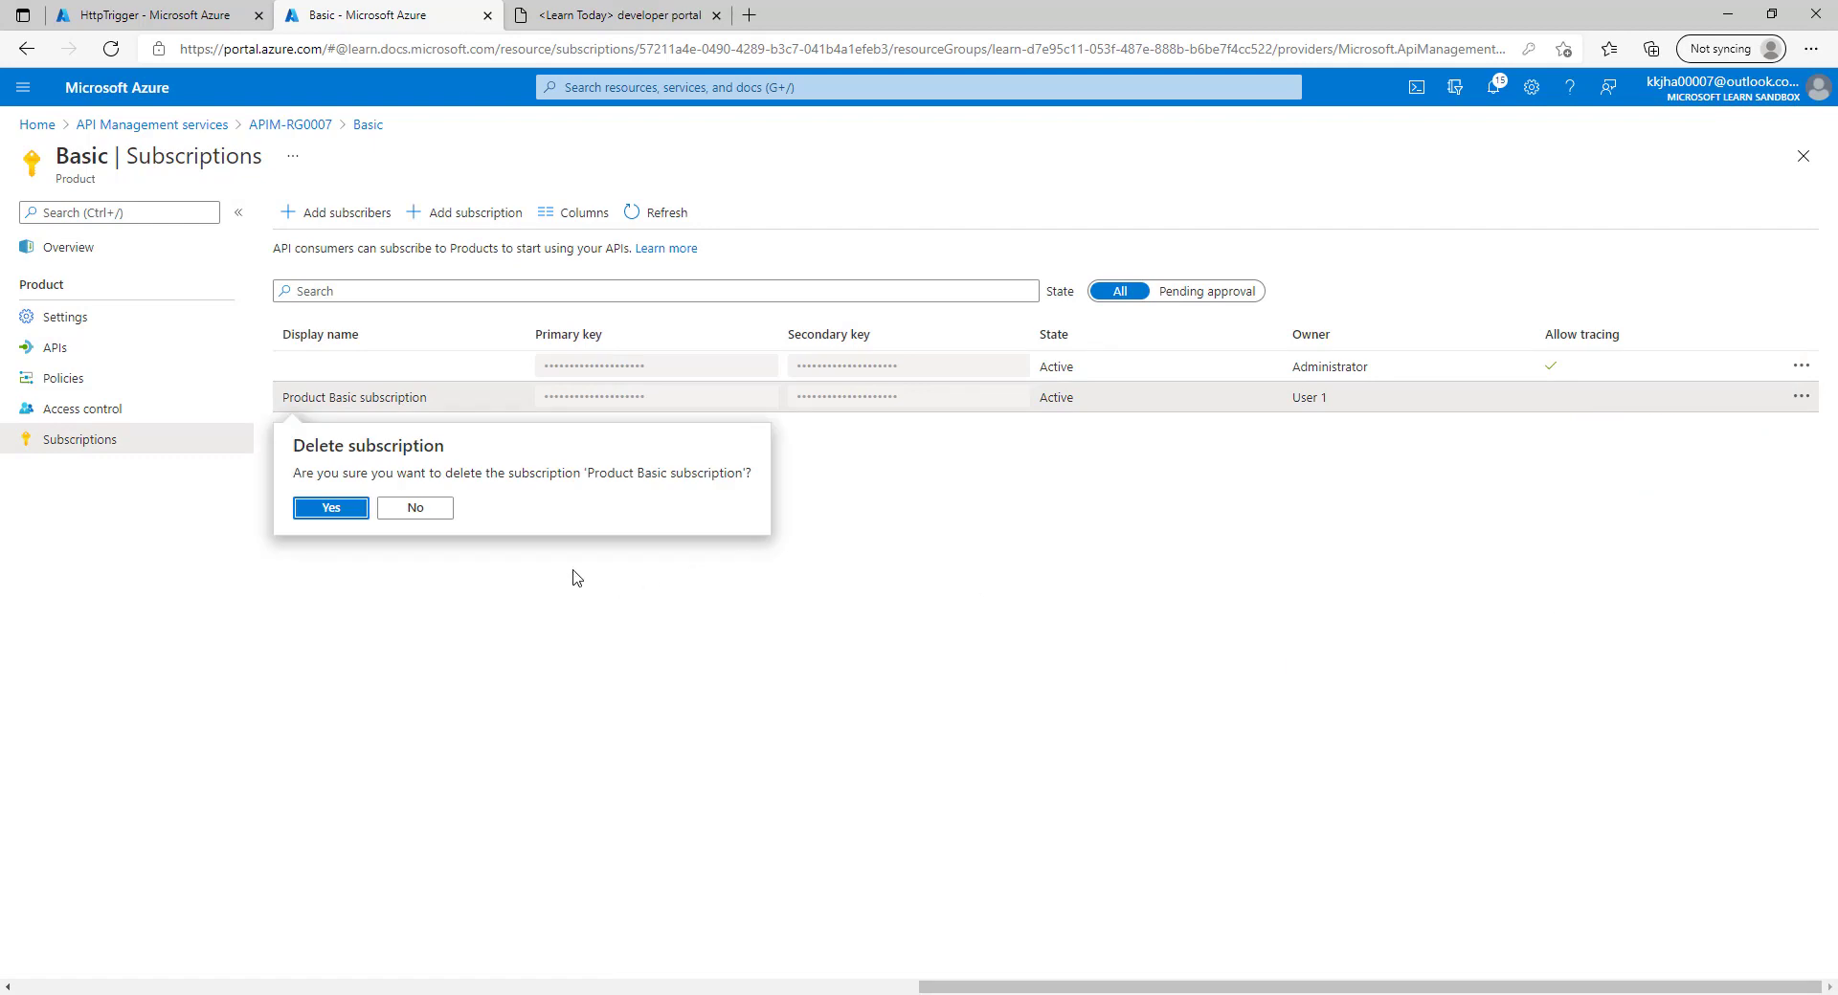
{"action": "left_click", "coordinate": [335, 522]}
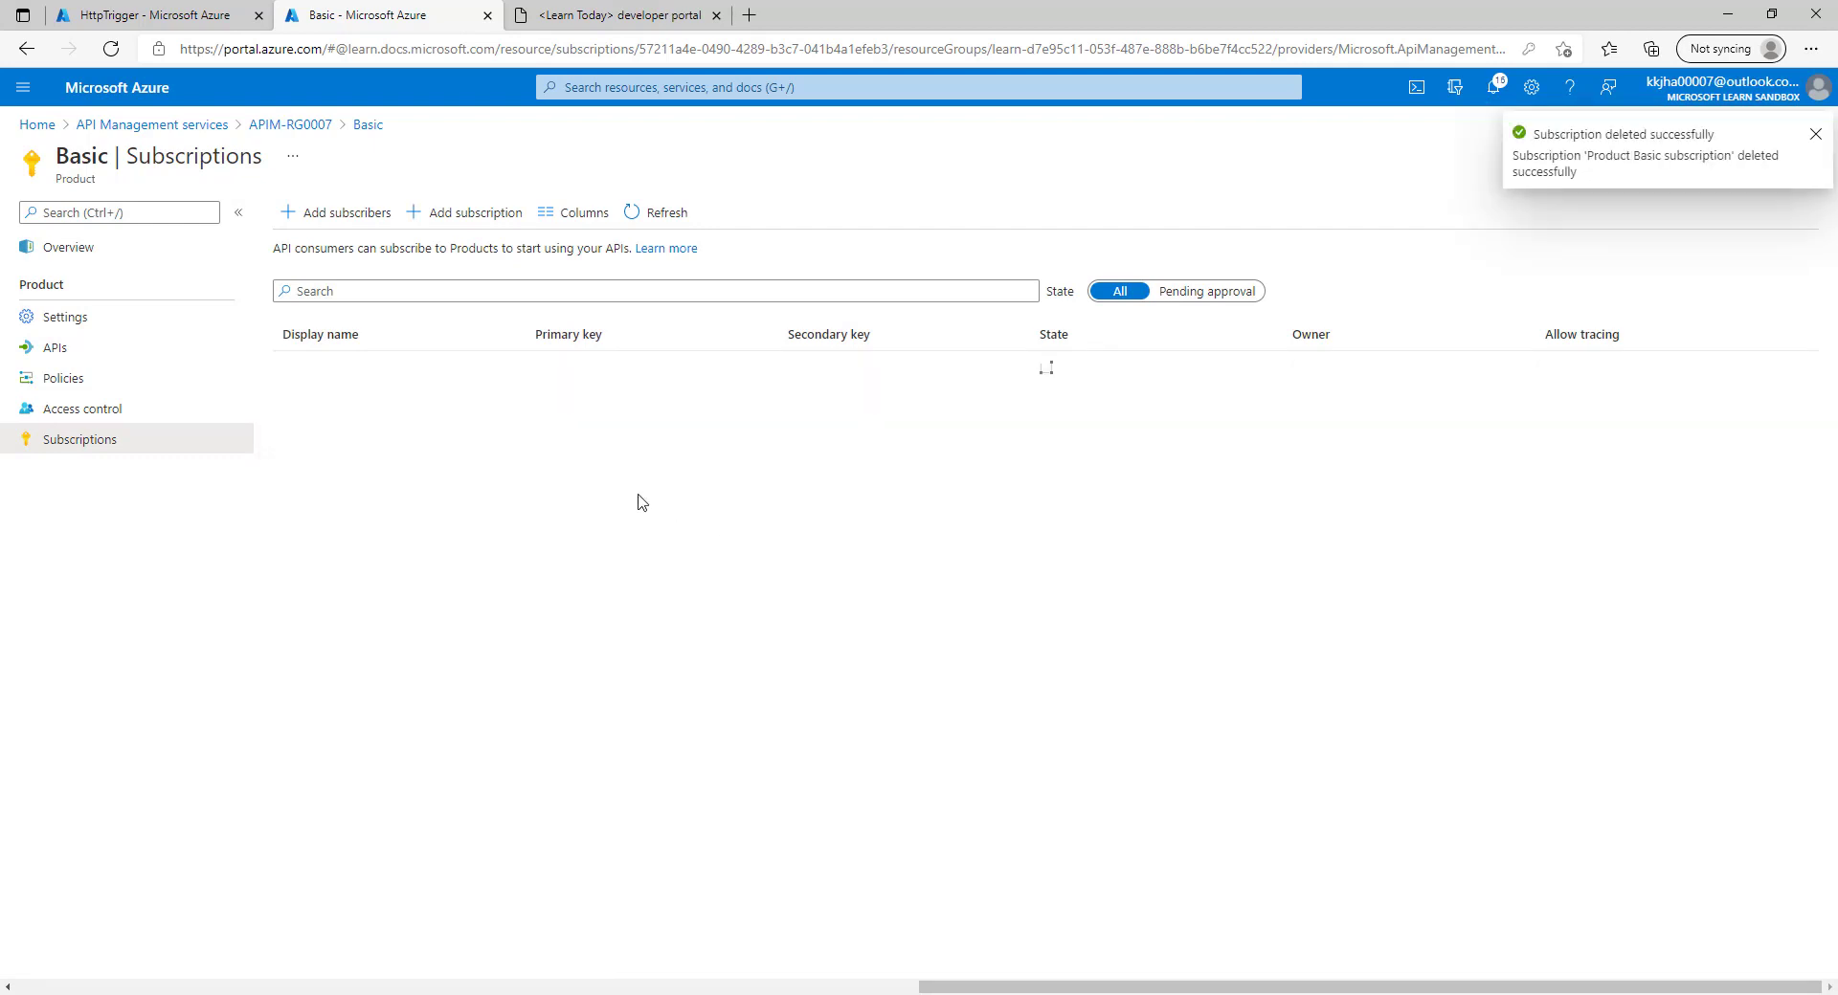
{"action": "left_click", "coordinate": [641, 216]}
{"action": "left_click", "coordinate": [622, 8]}
{"action": "left_click", "coordinate": [513, 180]}
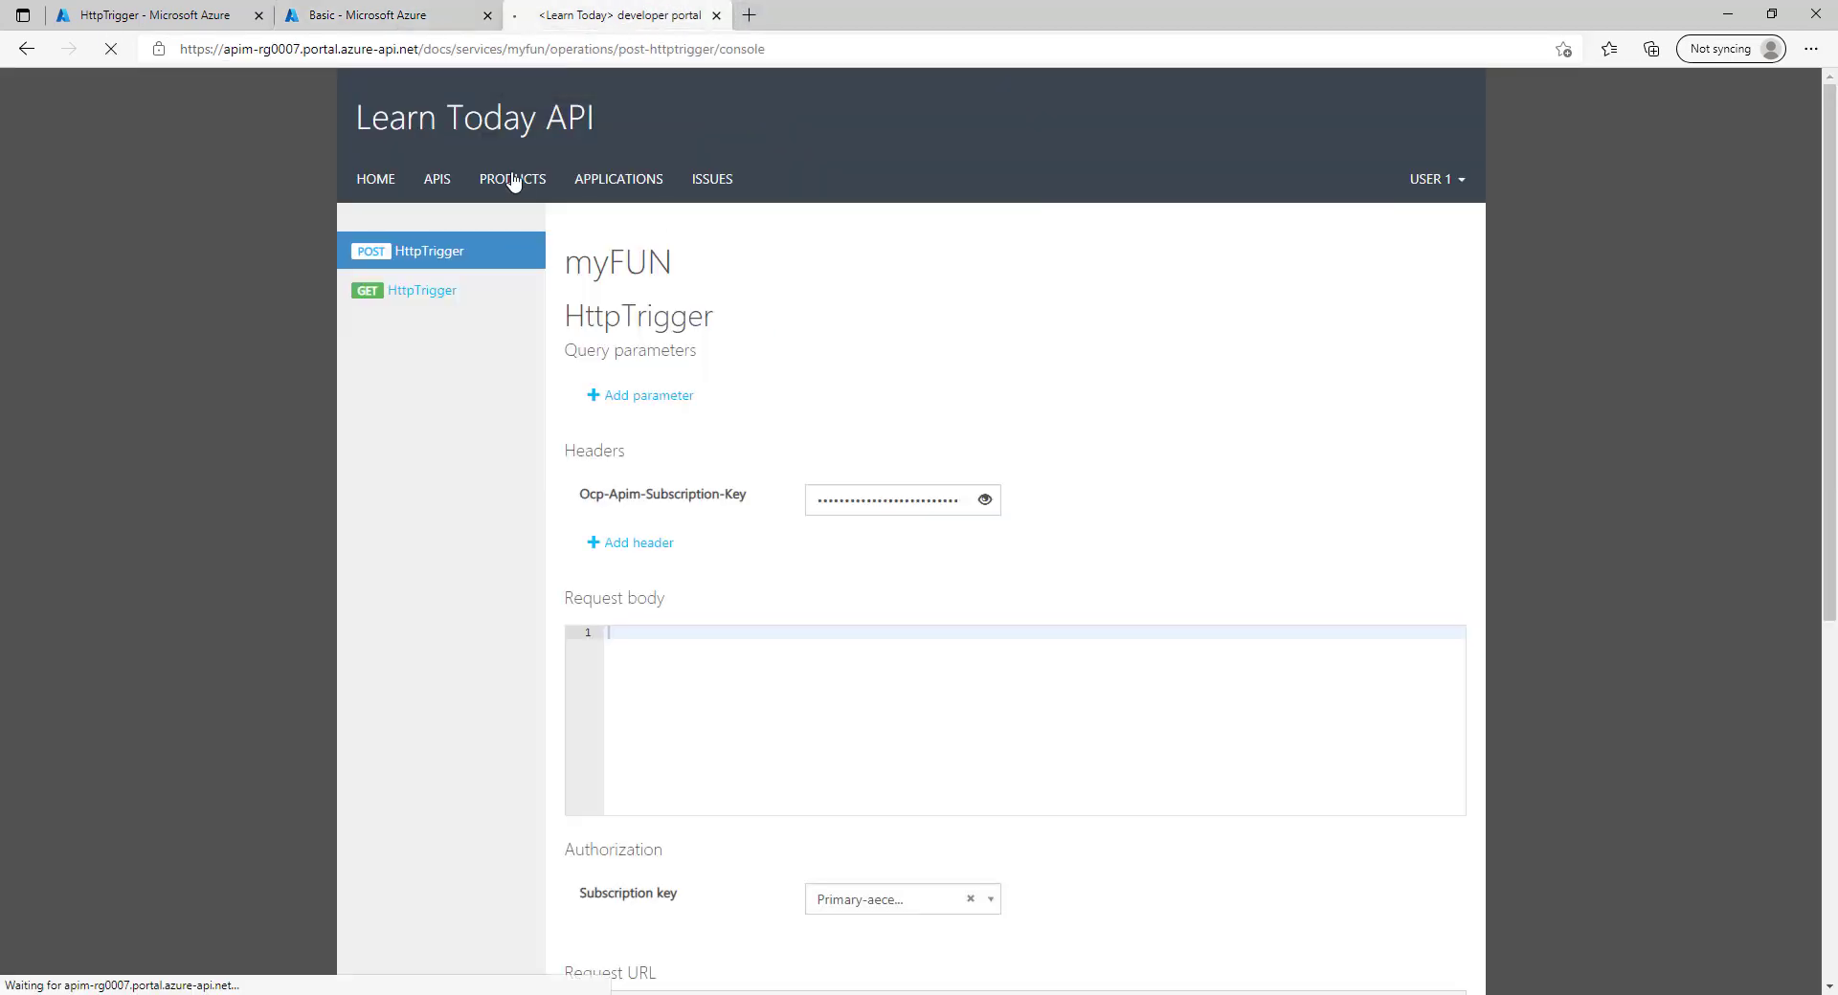
Subscribe to the Basic product and confirm the request.
{"action": "left_click", "coordinate": [388, 316]}
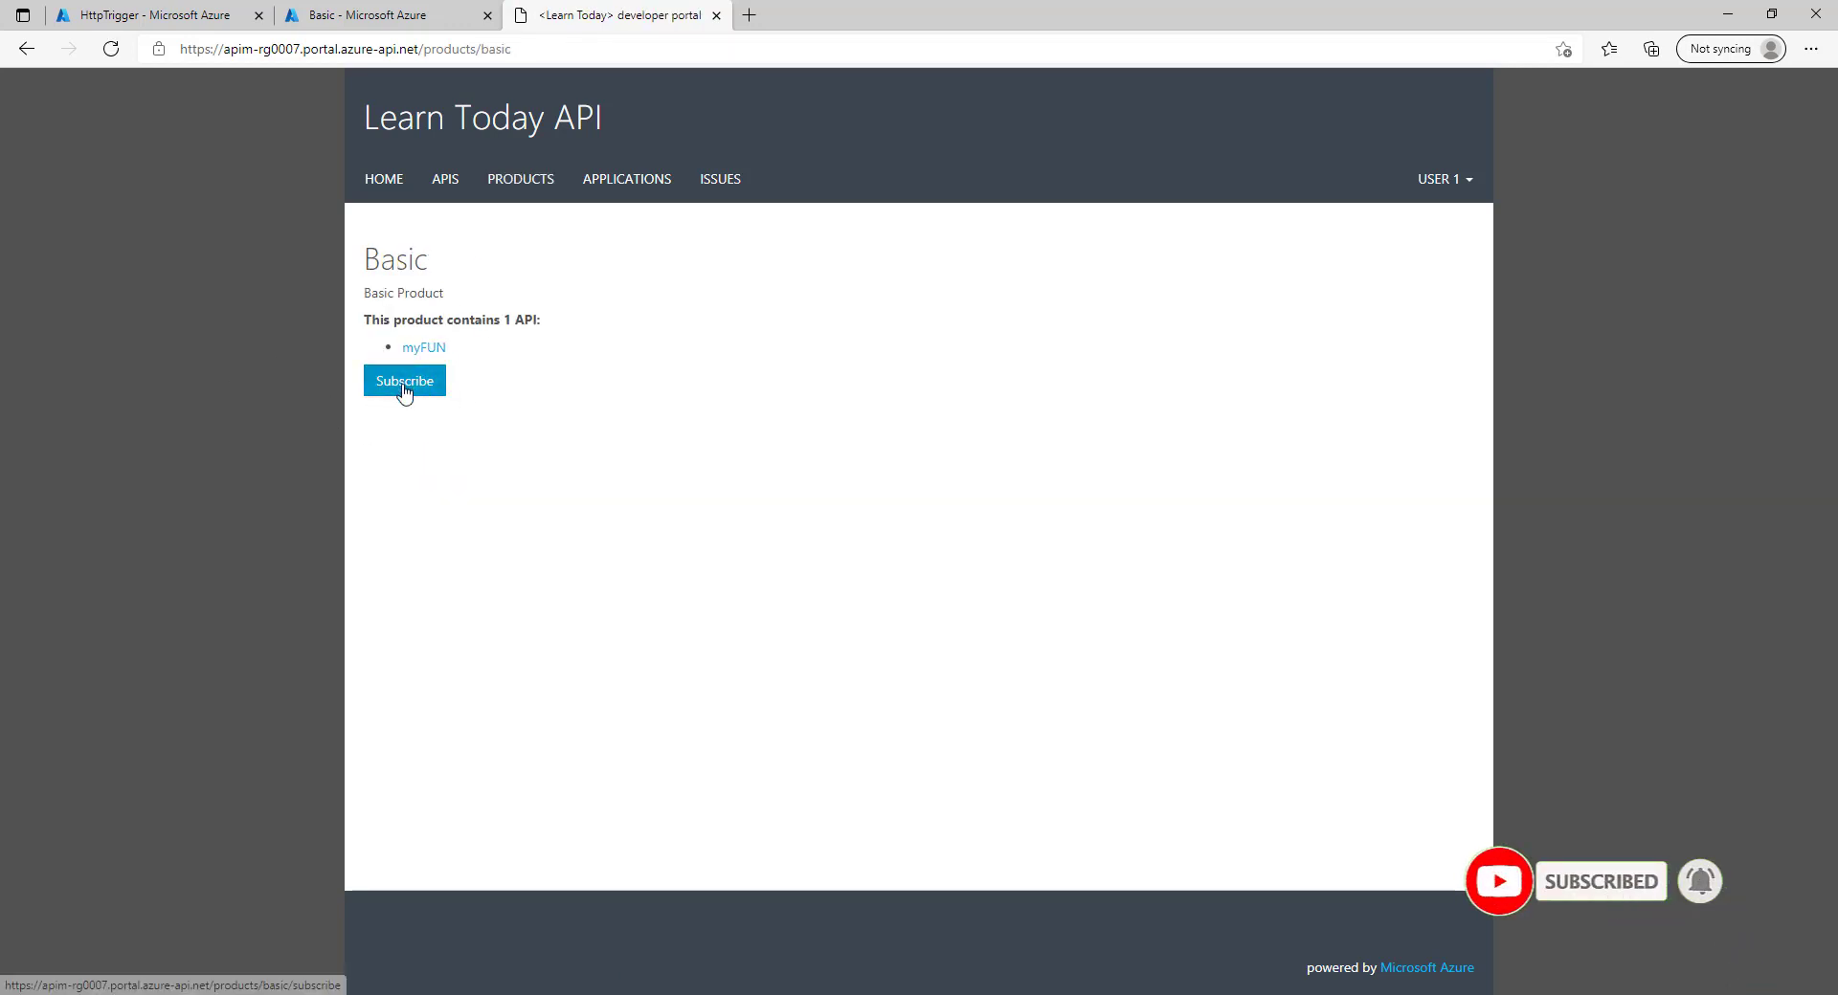
{"action": "left_click", "coordinate": [404, 386]}
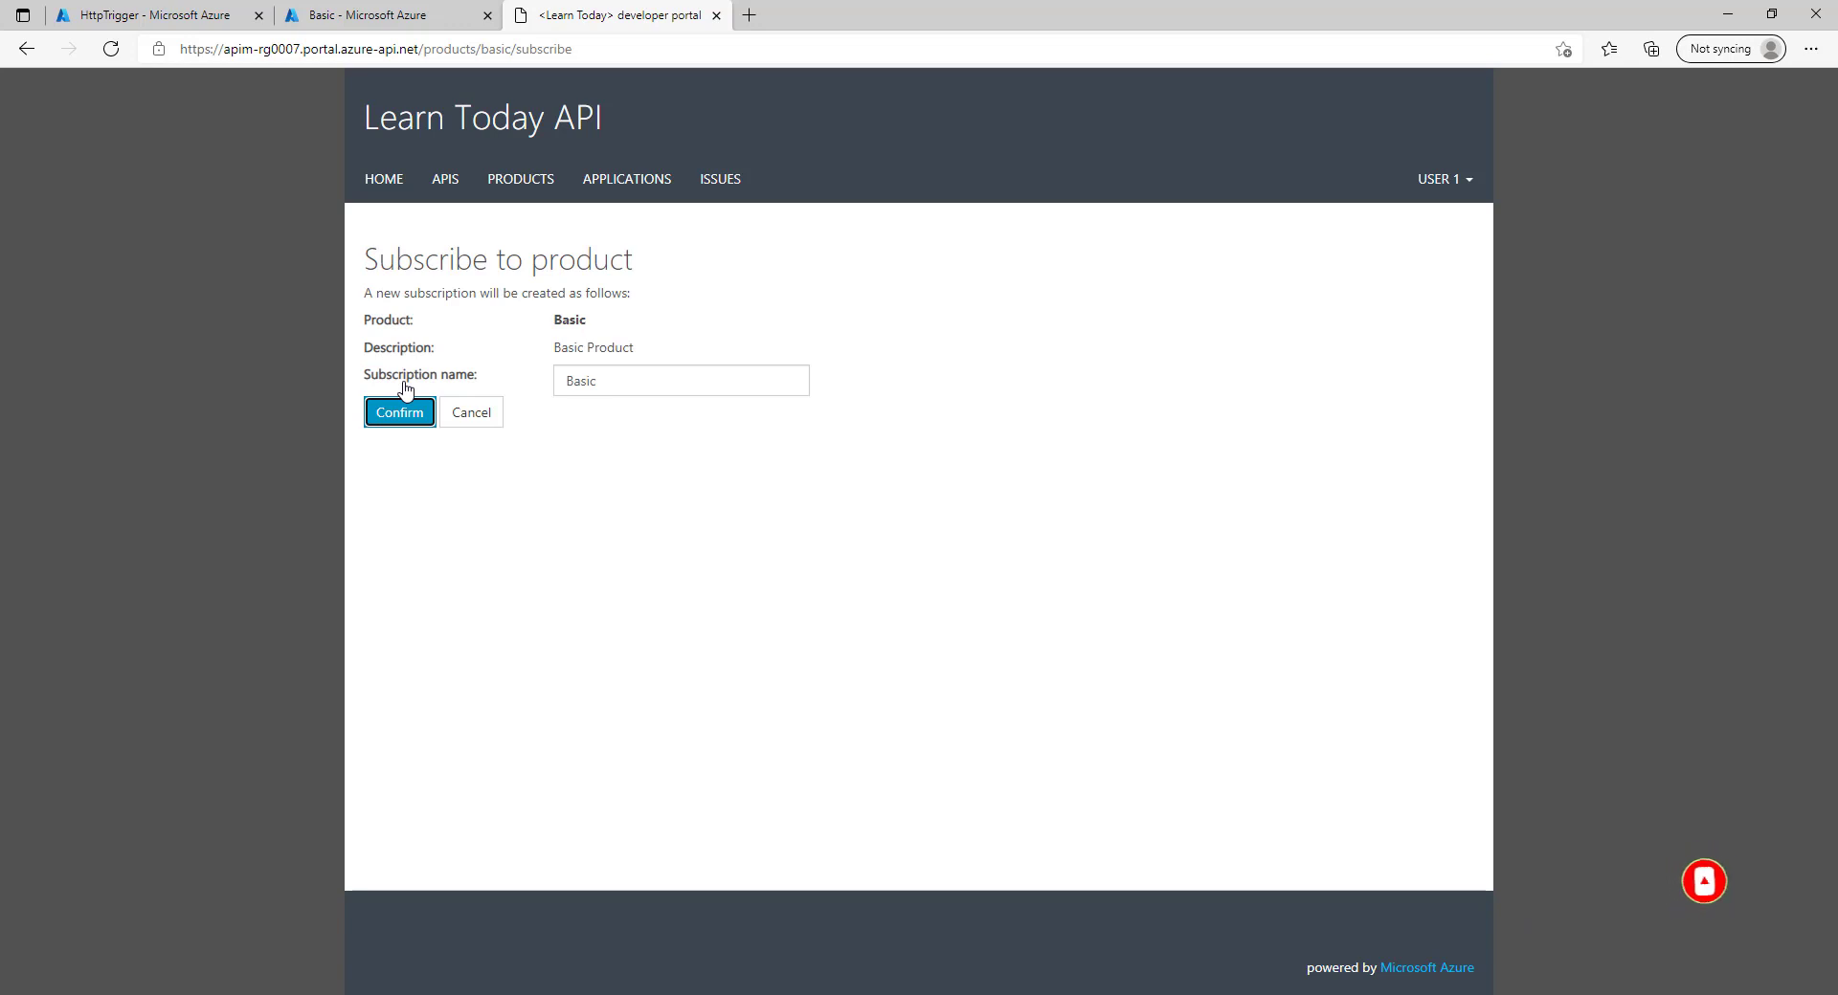
{"action": "left_click", "coordinate": [400, 413]}
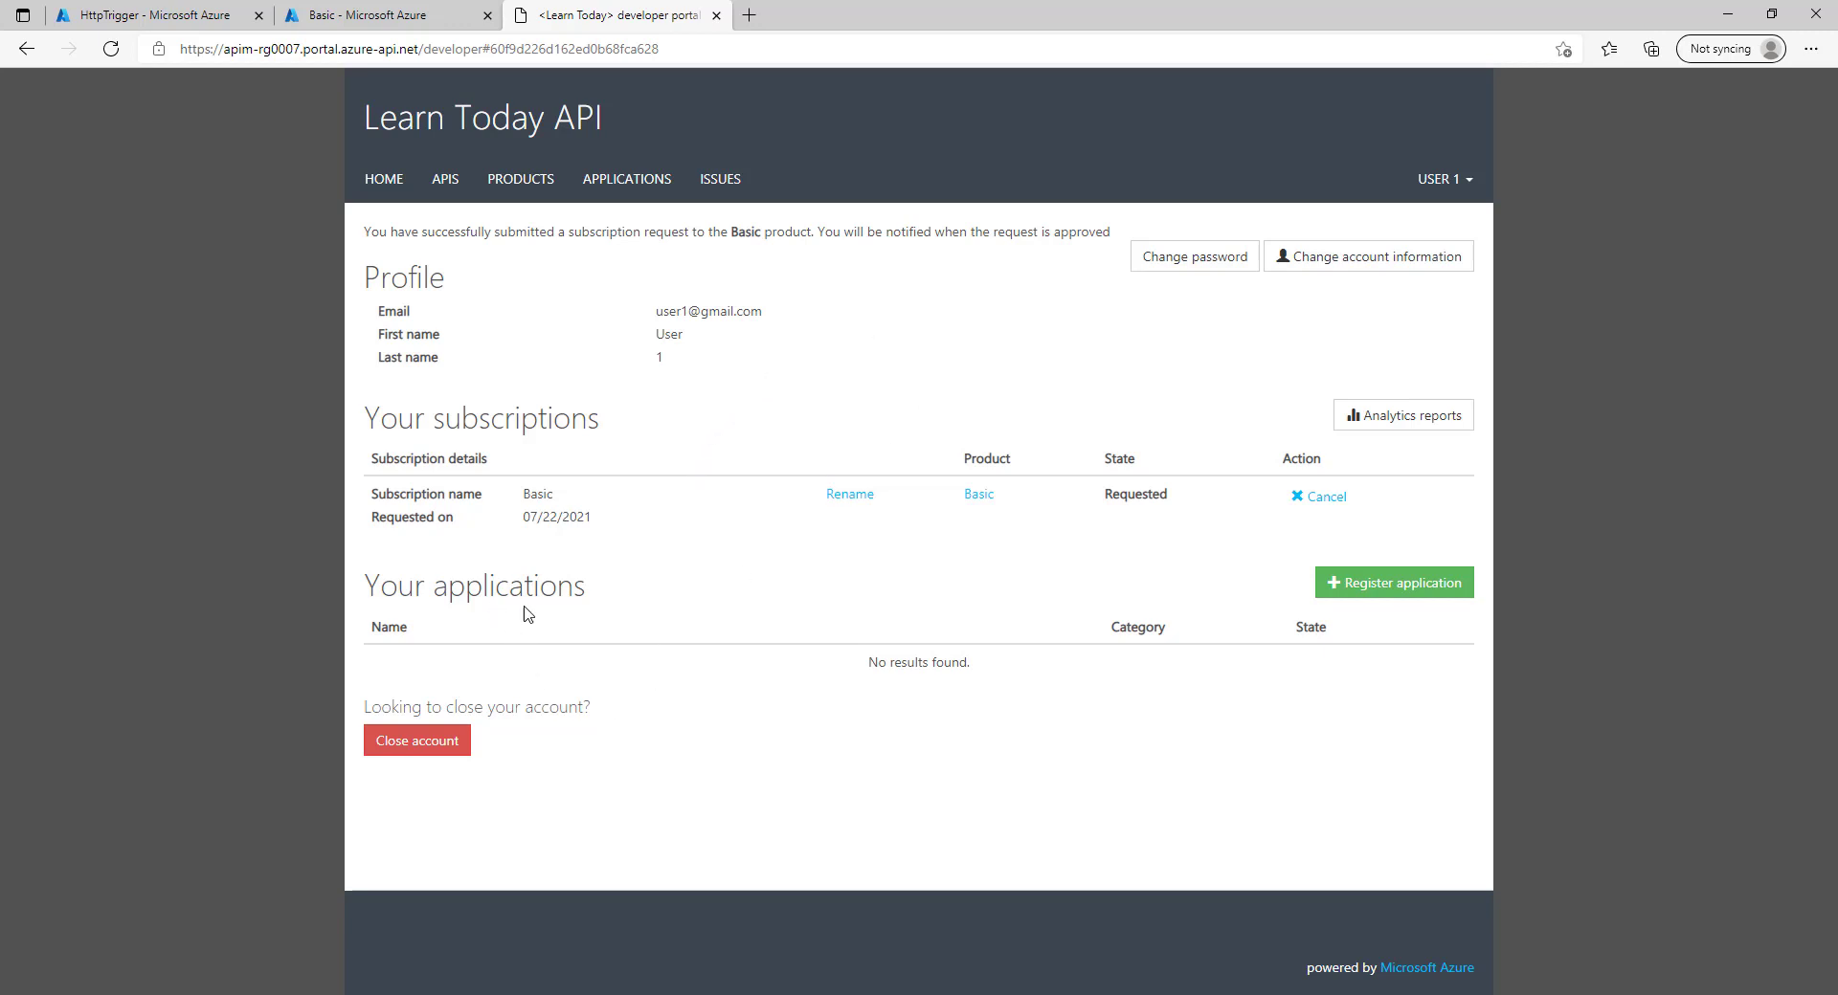
Highlight the Basic subscription's Requested state and 07/22/2021 request date on the profile.
{"action": "double_click", "coordinate": [1151, 497]}
{"action": "left_click_drag", "start_coordinate": [527, 517], "coordinate": [589, 510]}
{"action": "double_click", "coordinate": [541, 493]}
{"action": "double_click", "coordinate": [549, 517]}
{"action": "double_click", "coordinate": [1147, 493]}
{"action": "left_click", "coordinate": [369, 14]}
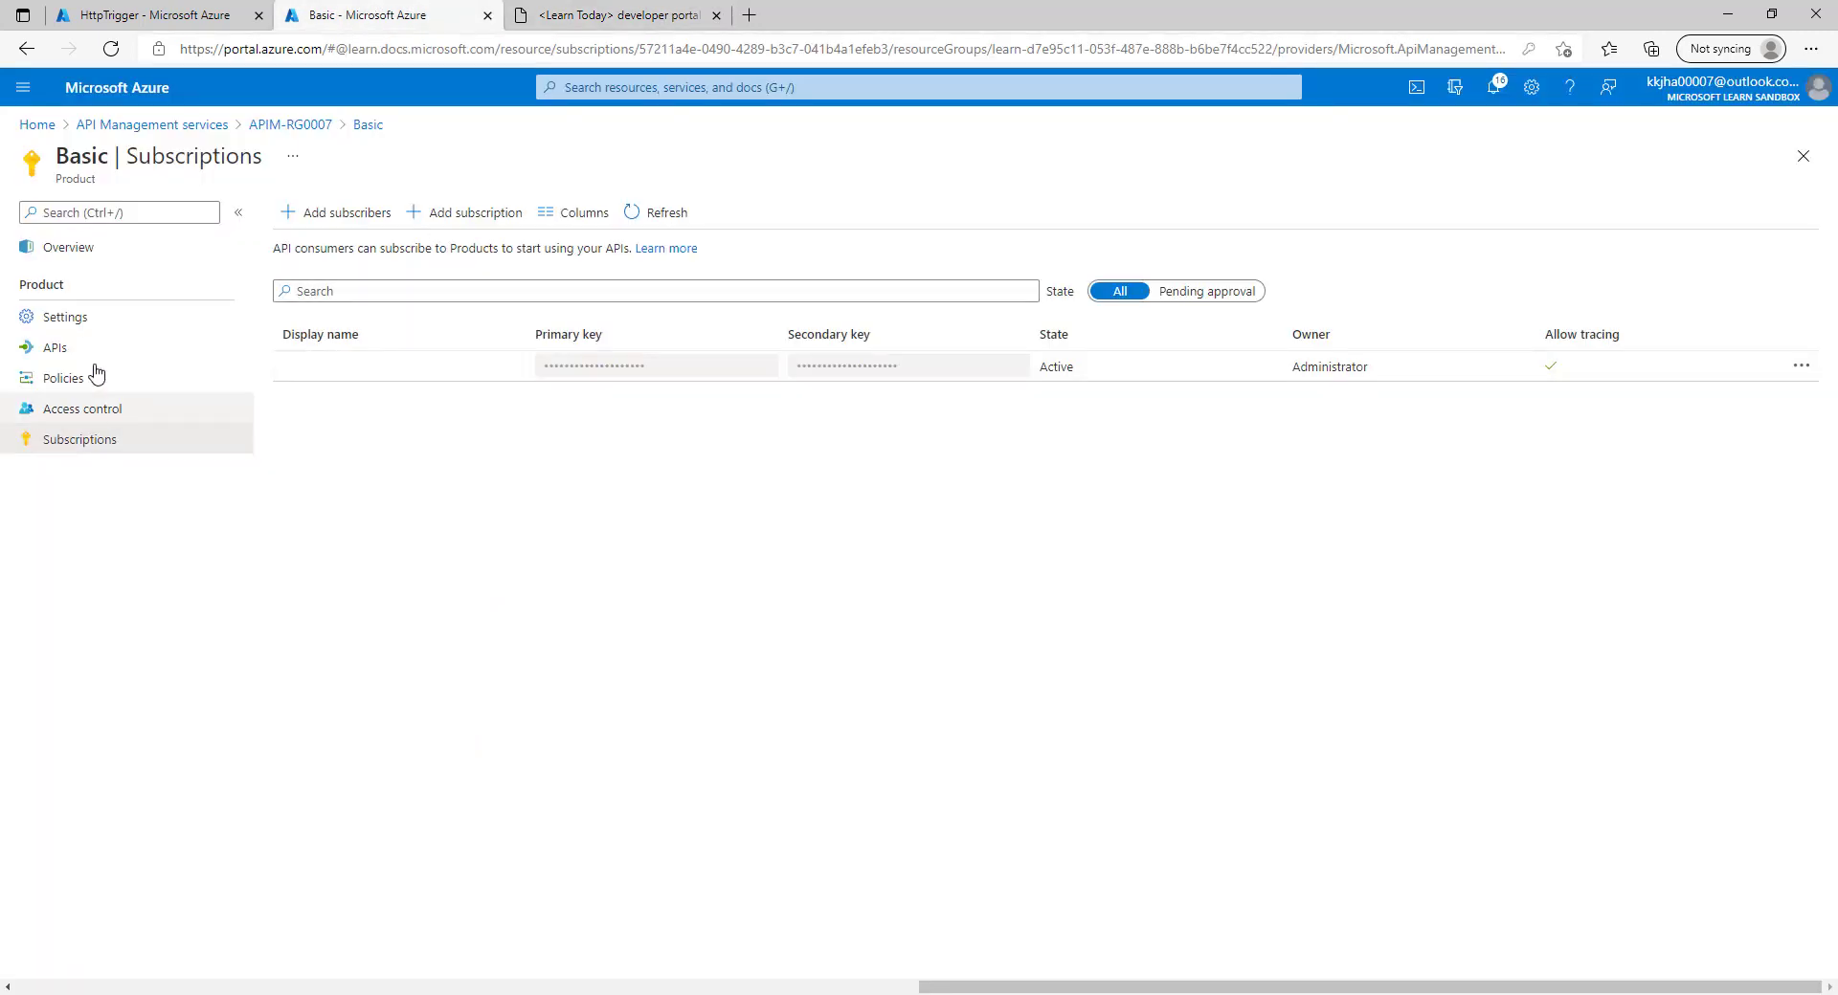
Check that Basic's settings require approval, then reopen Basic's subscriptions via APIM-RG0007.
{"action": "left_click", "coordinate": [74, 318]}
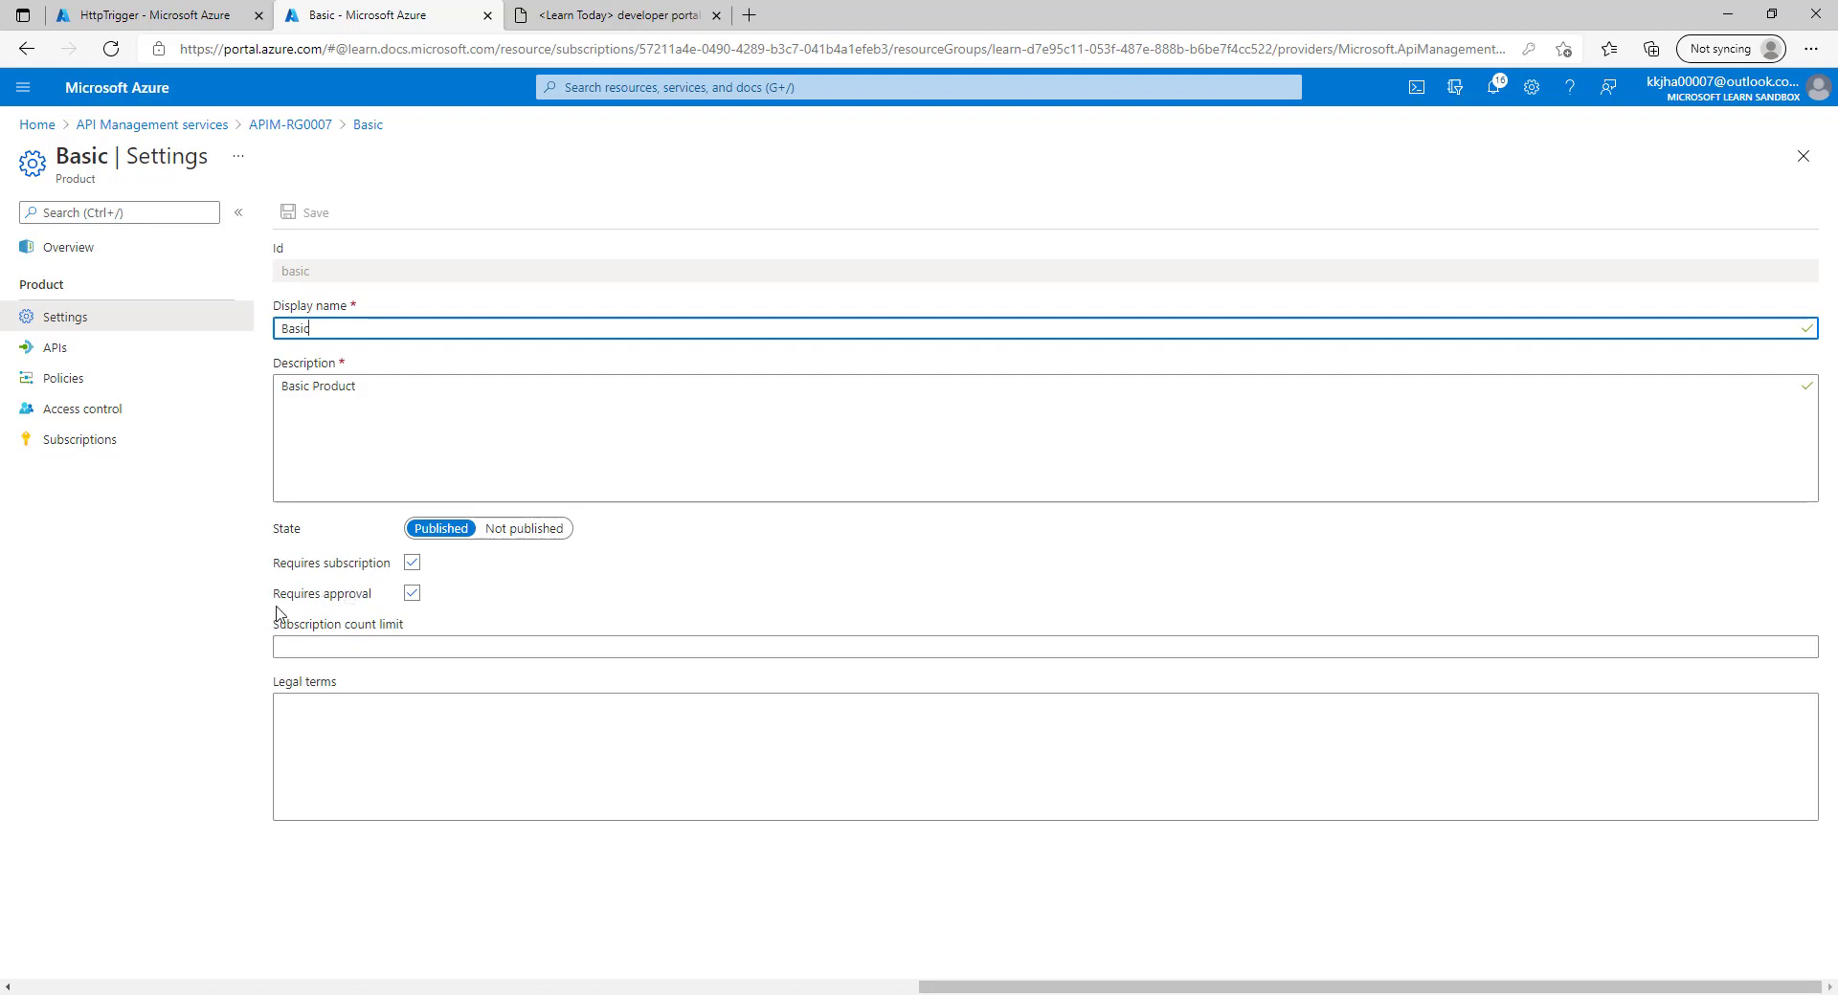
{"action": "left_click", "coordinate": [565, 15]}
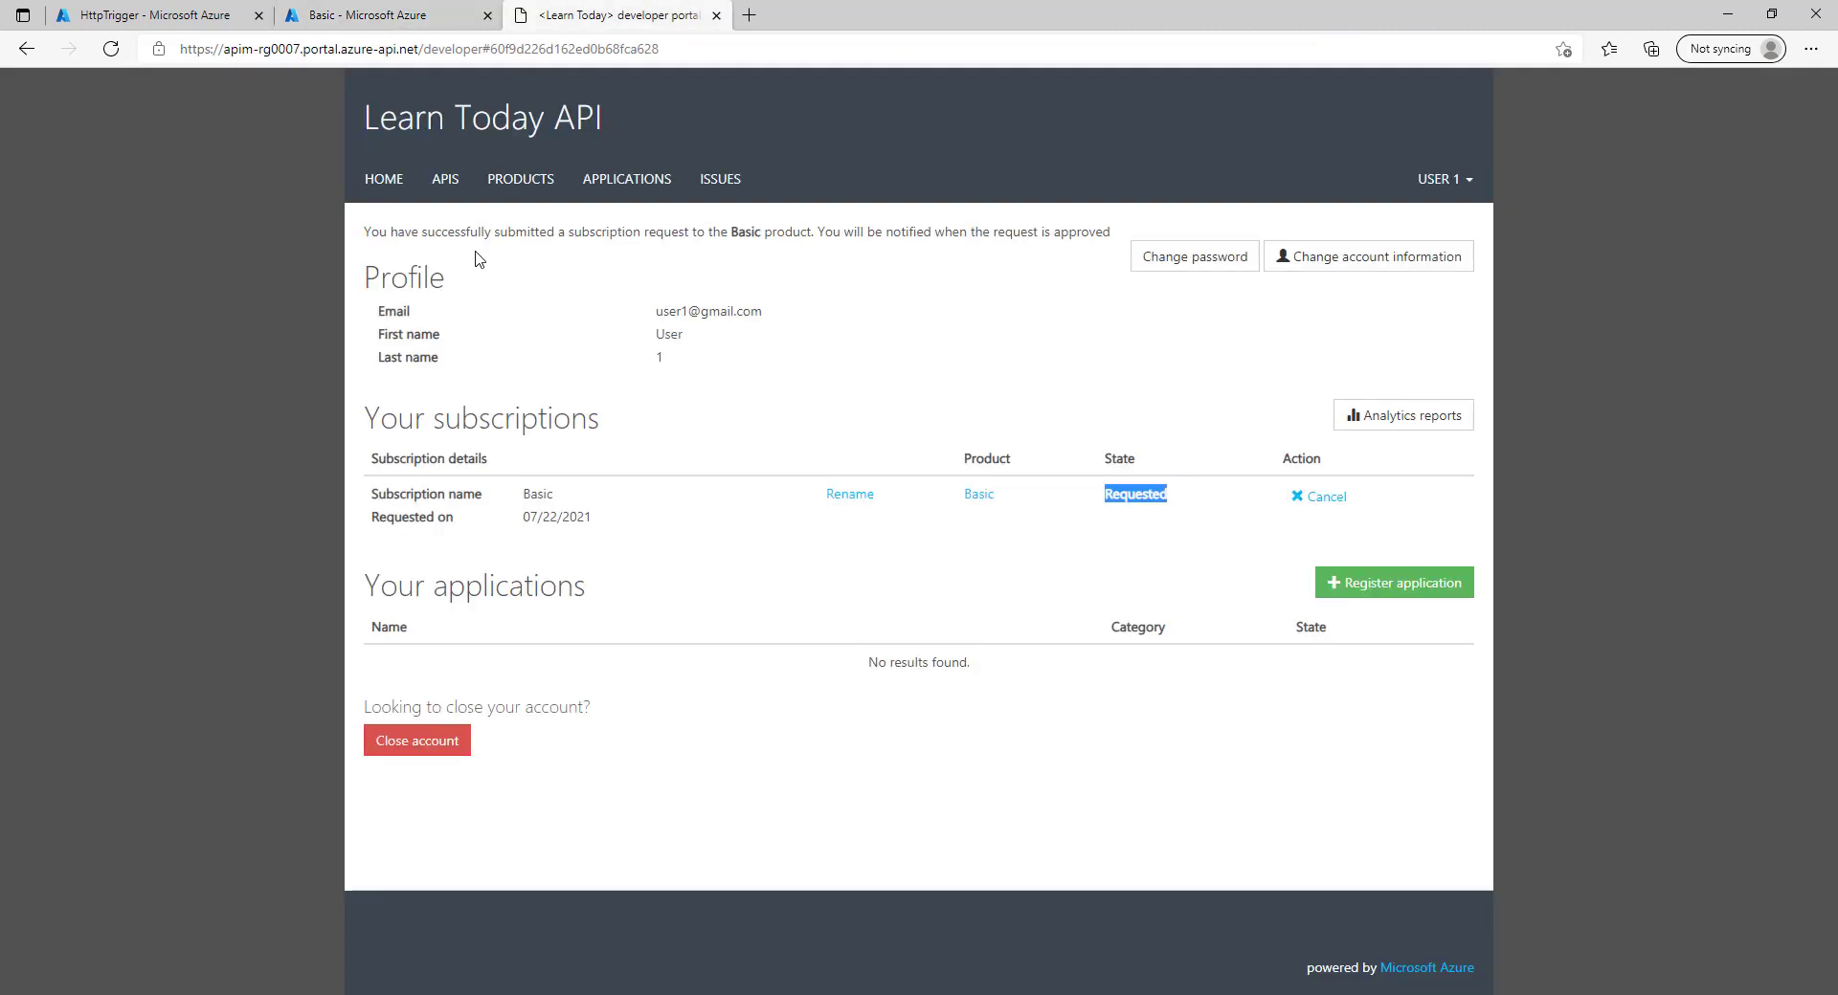
{"action": "left_click", "coordinate": [416, 8]}
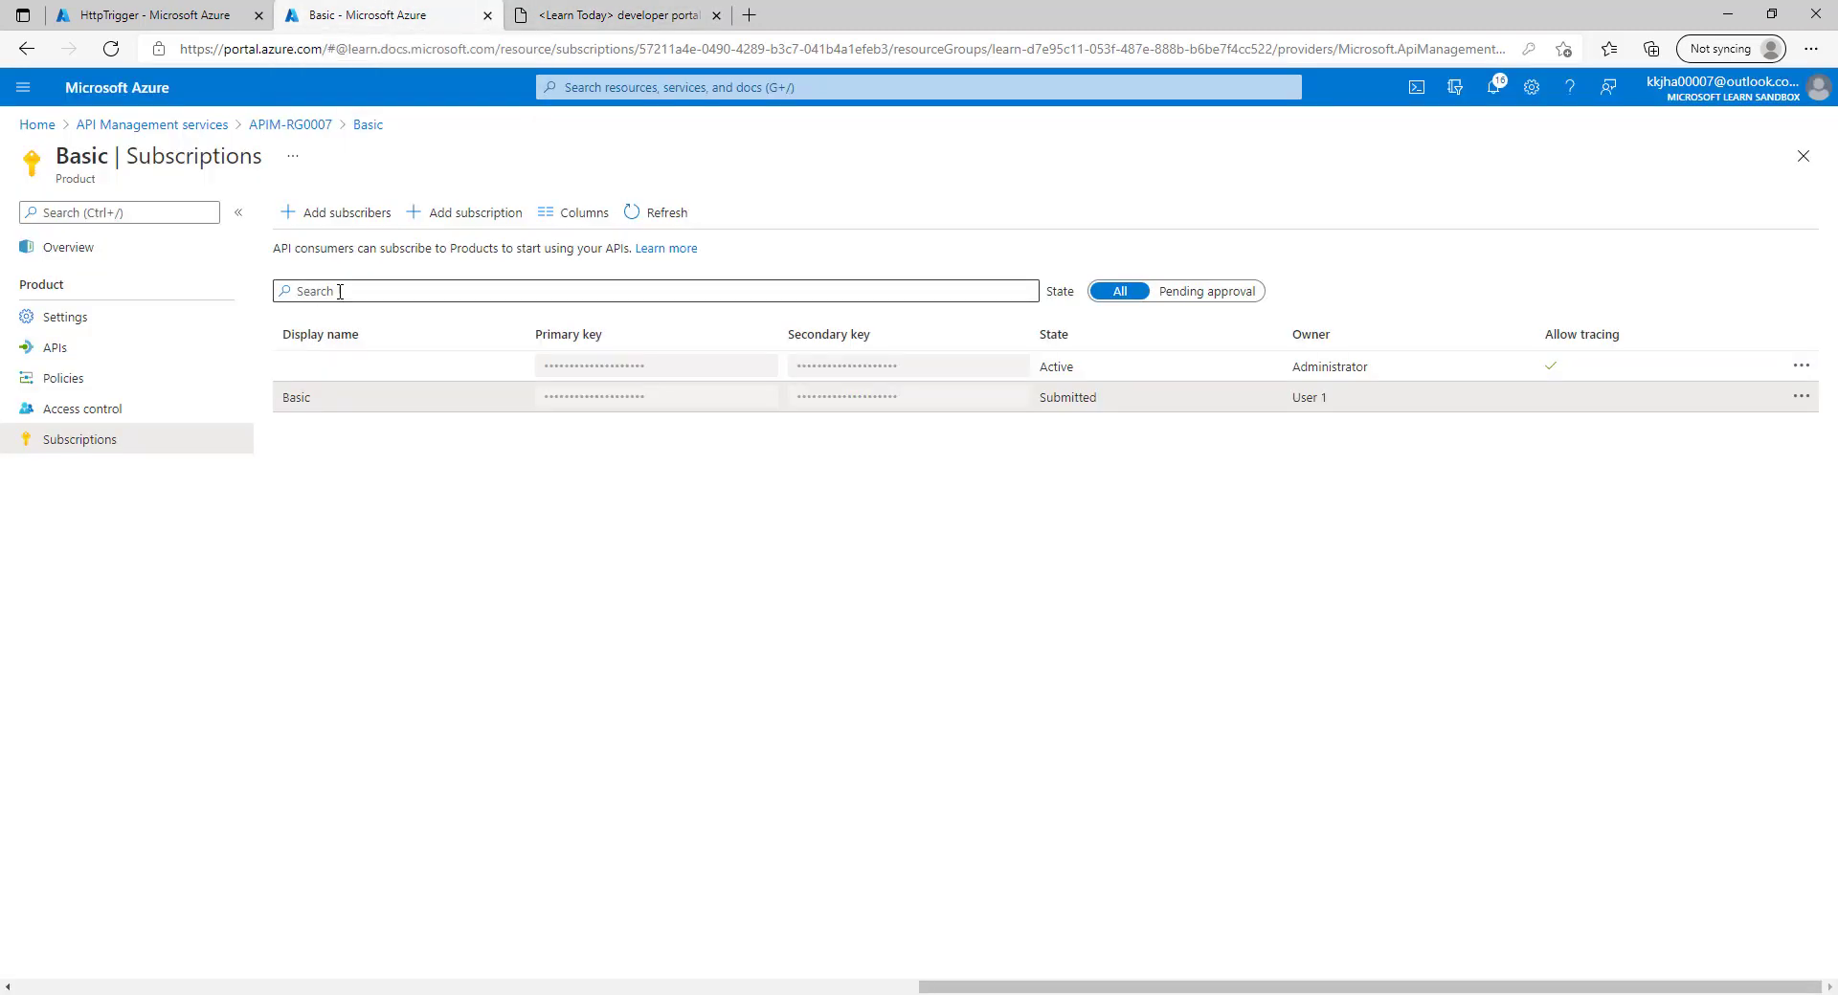
{"action": "left_click", "coordinate": [304, 125]}
{"action": "left_click", "coordinate": [601, 352]}
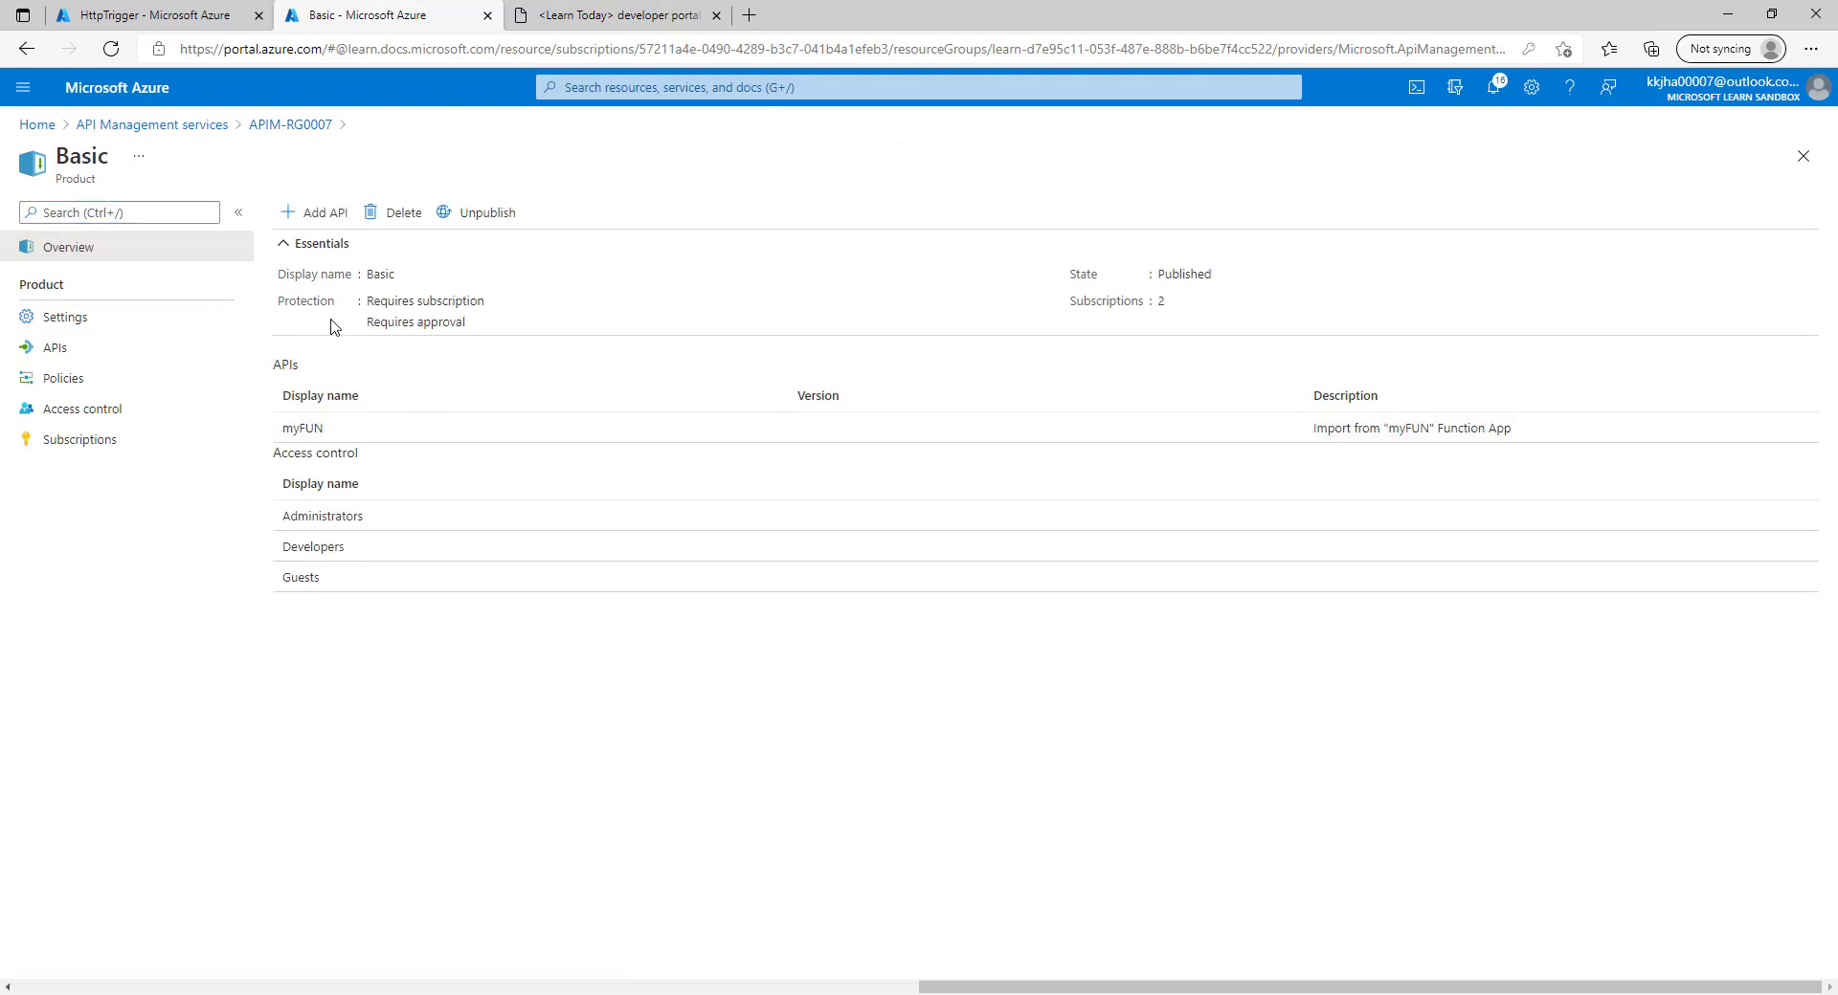
{"action": "left_click", "coordinate": [77, 445]}
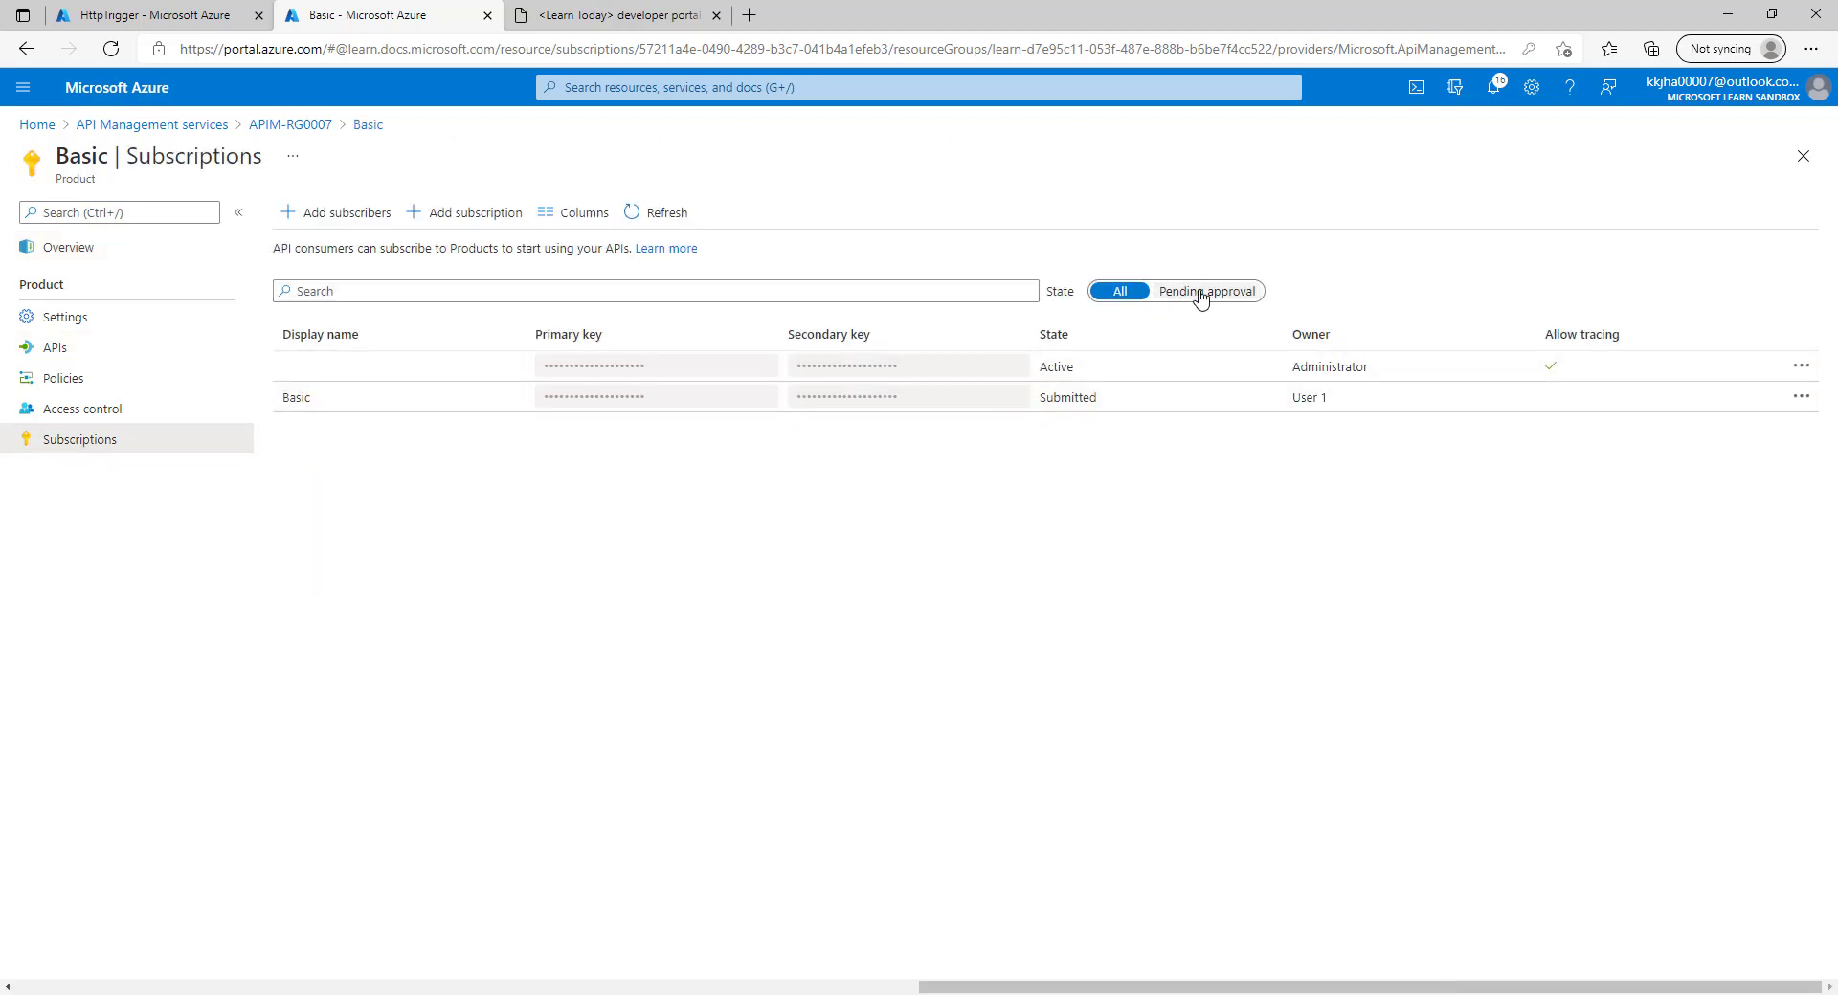
Filter to pending approval and reject User 1's Basic subscription with the comment 'for testing'.
{"action": "left_click", "coordinate": [1193, 291]}
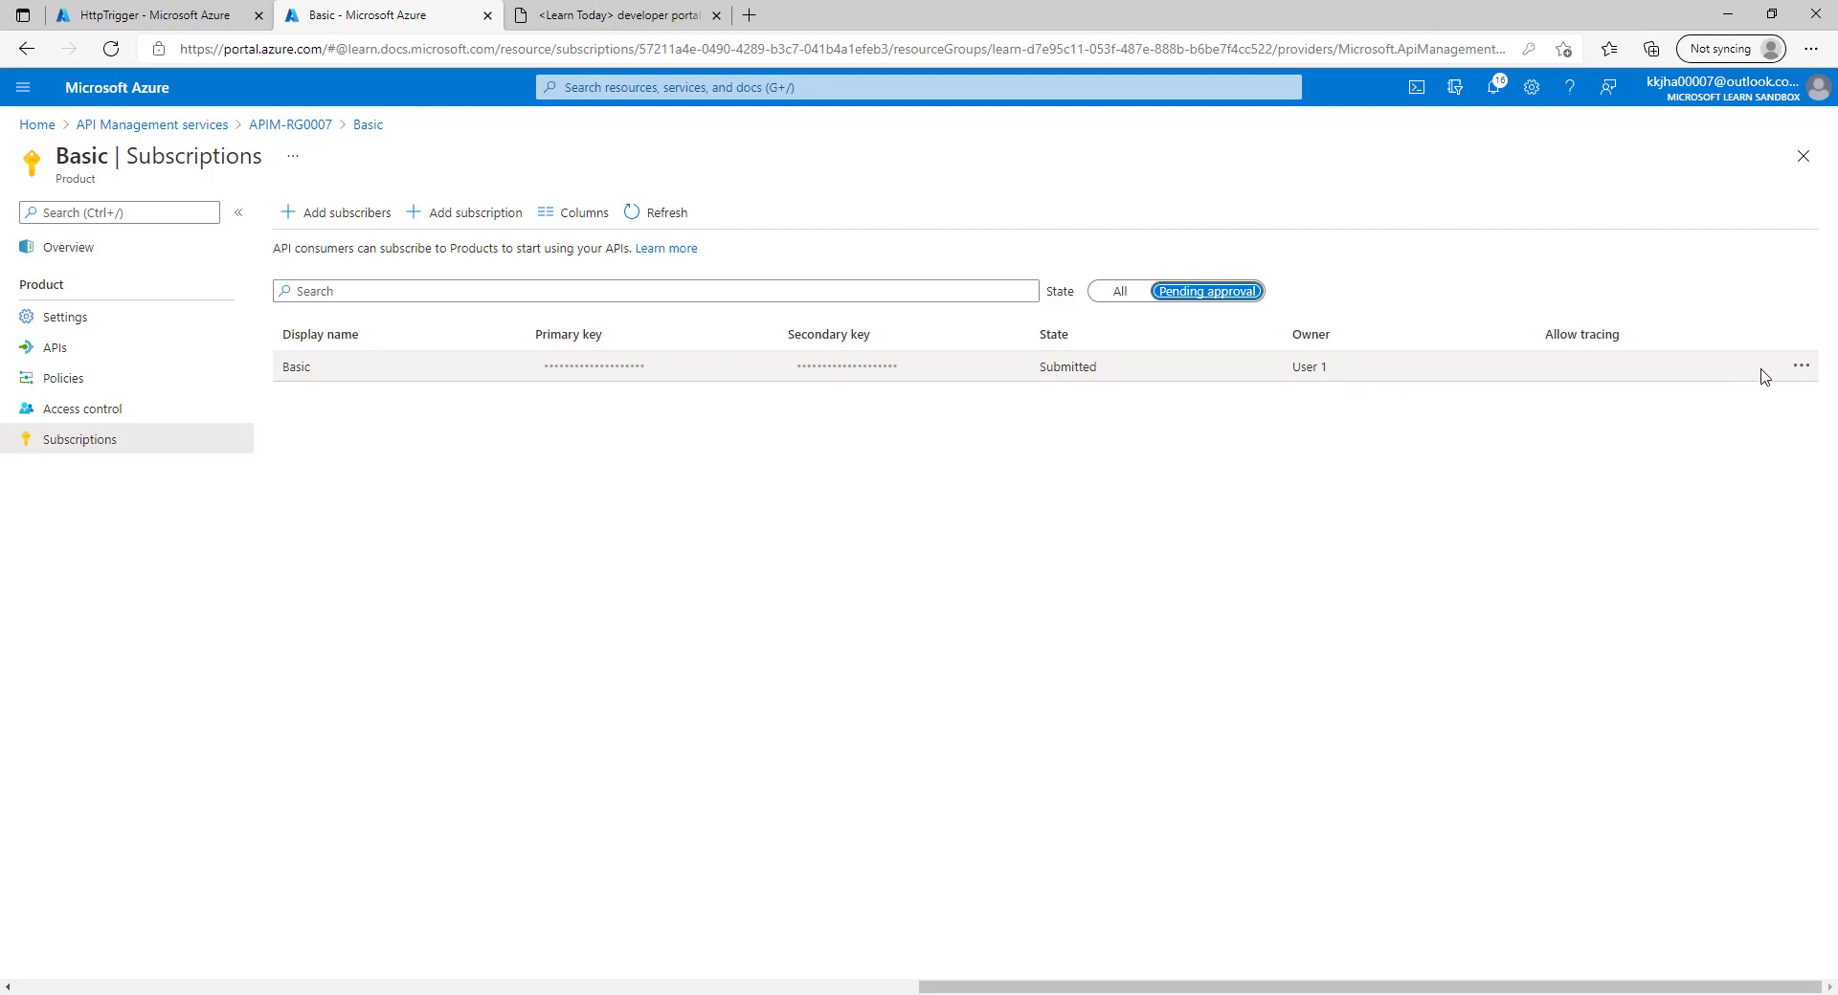
{"action": "left_click", "coordinate": [1802, 372]}
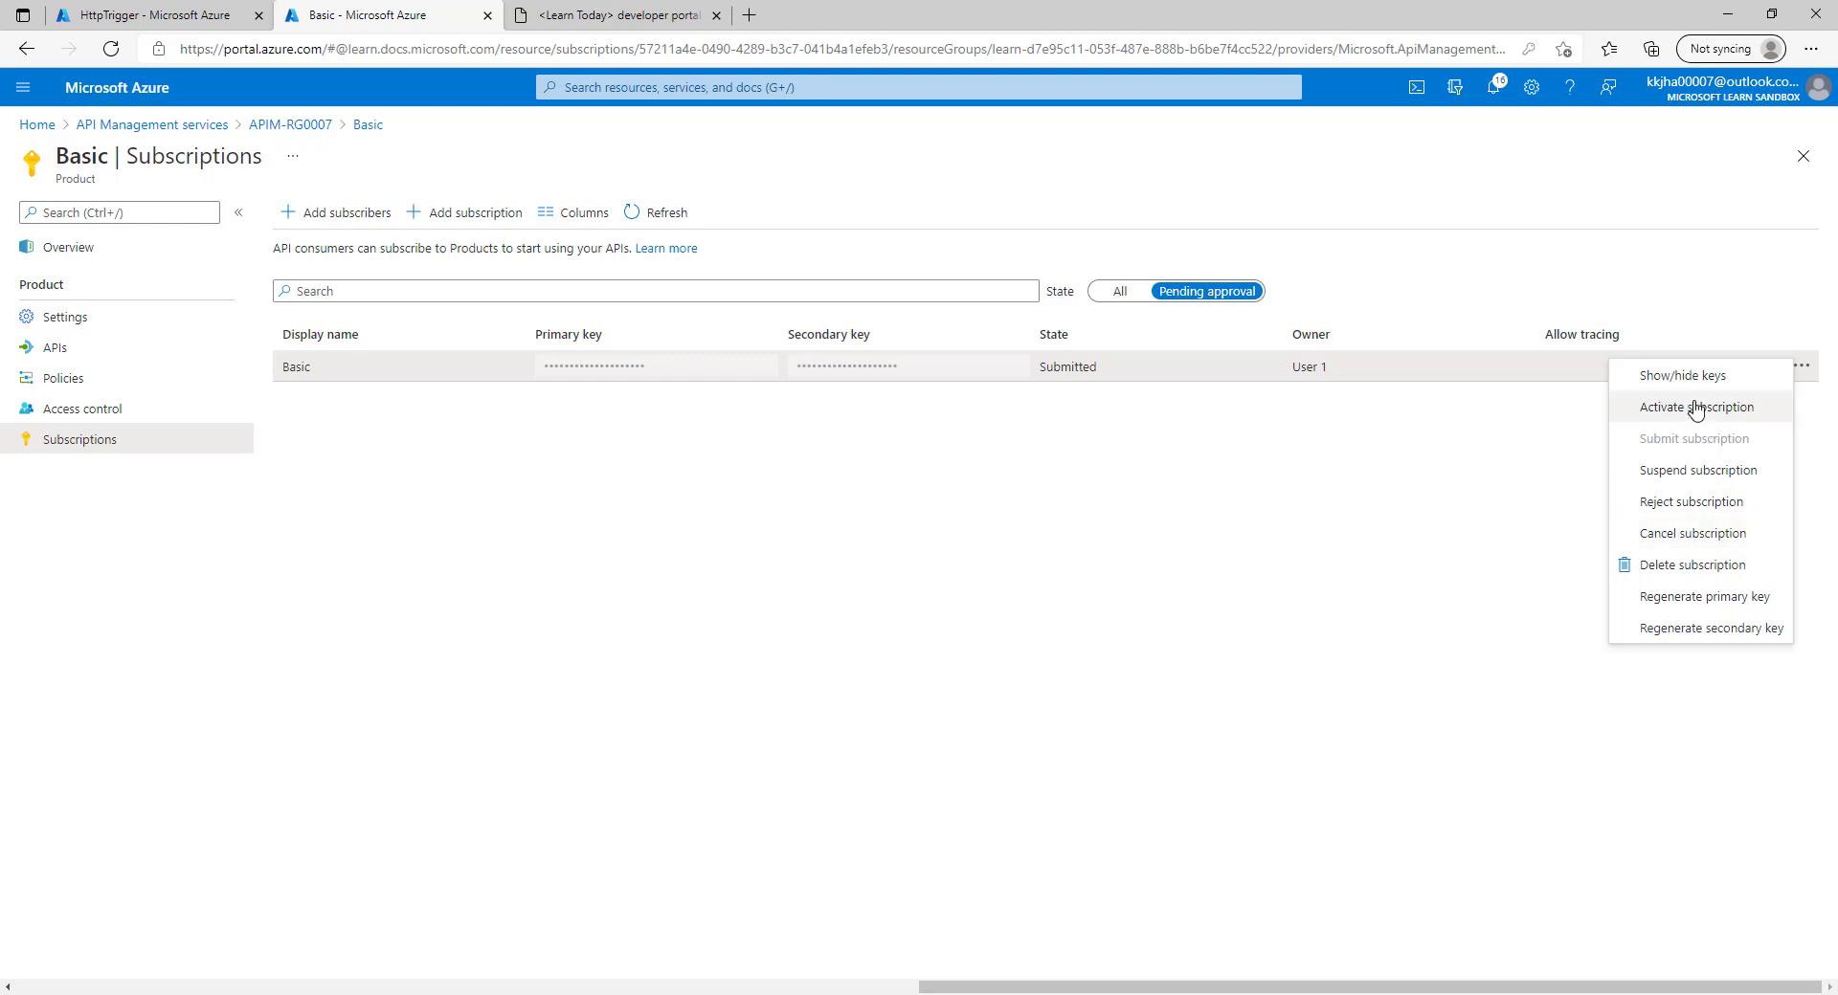
{"action": "left_click", "coordinate": [1702, 503]}
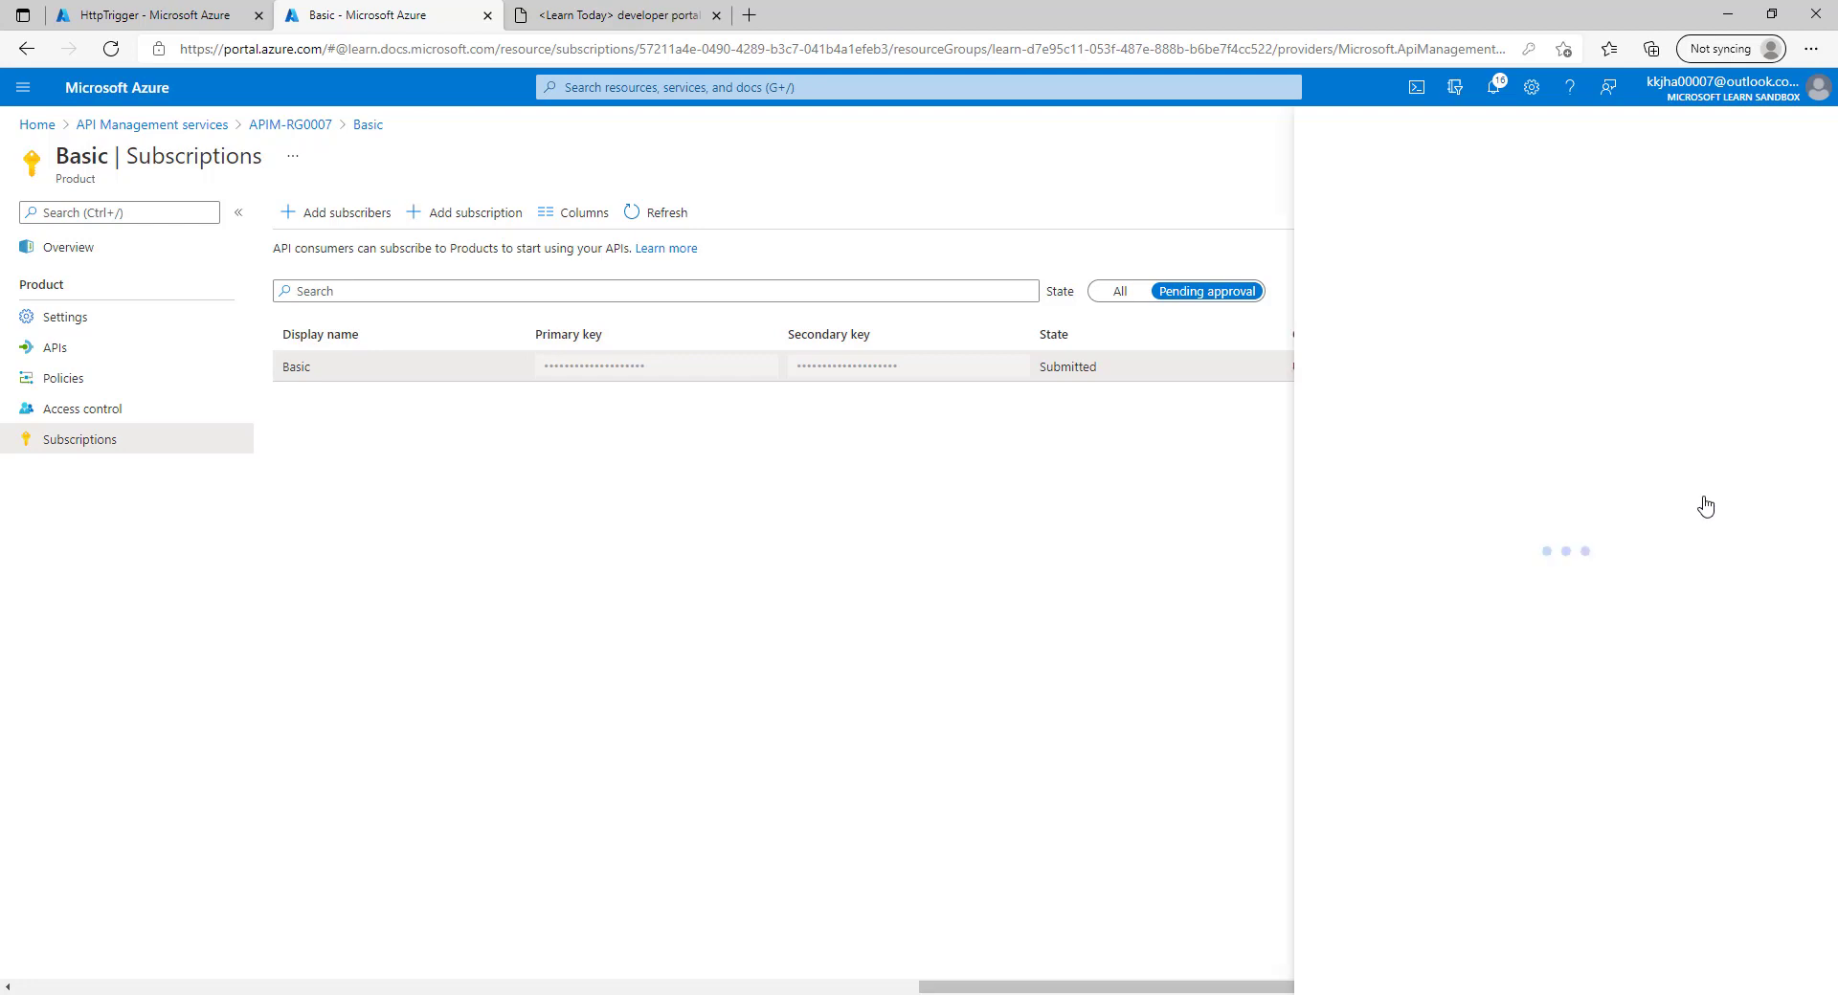
{"action": "left_click", "coordinate": [1657, 482]}
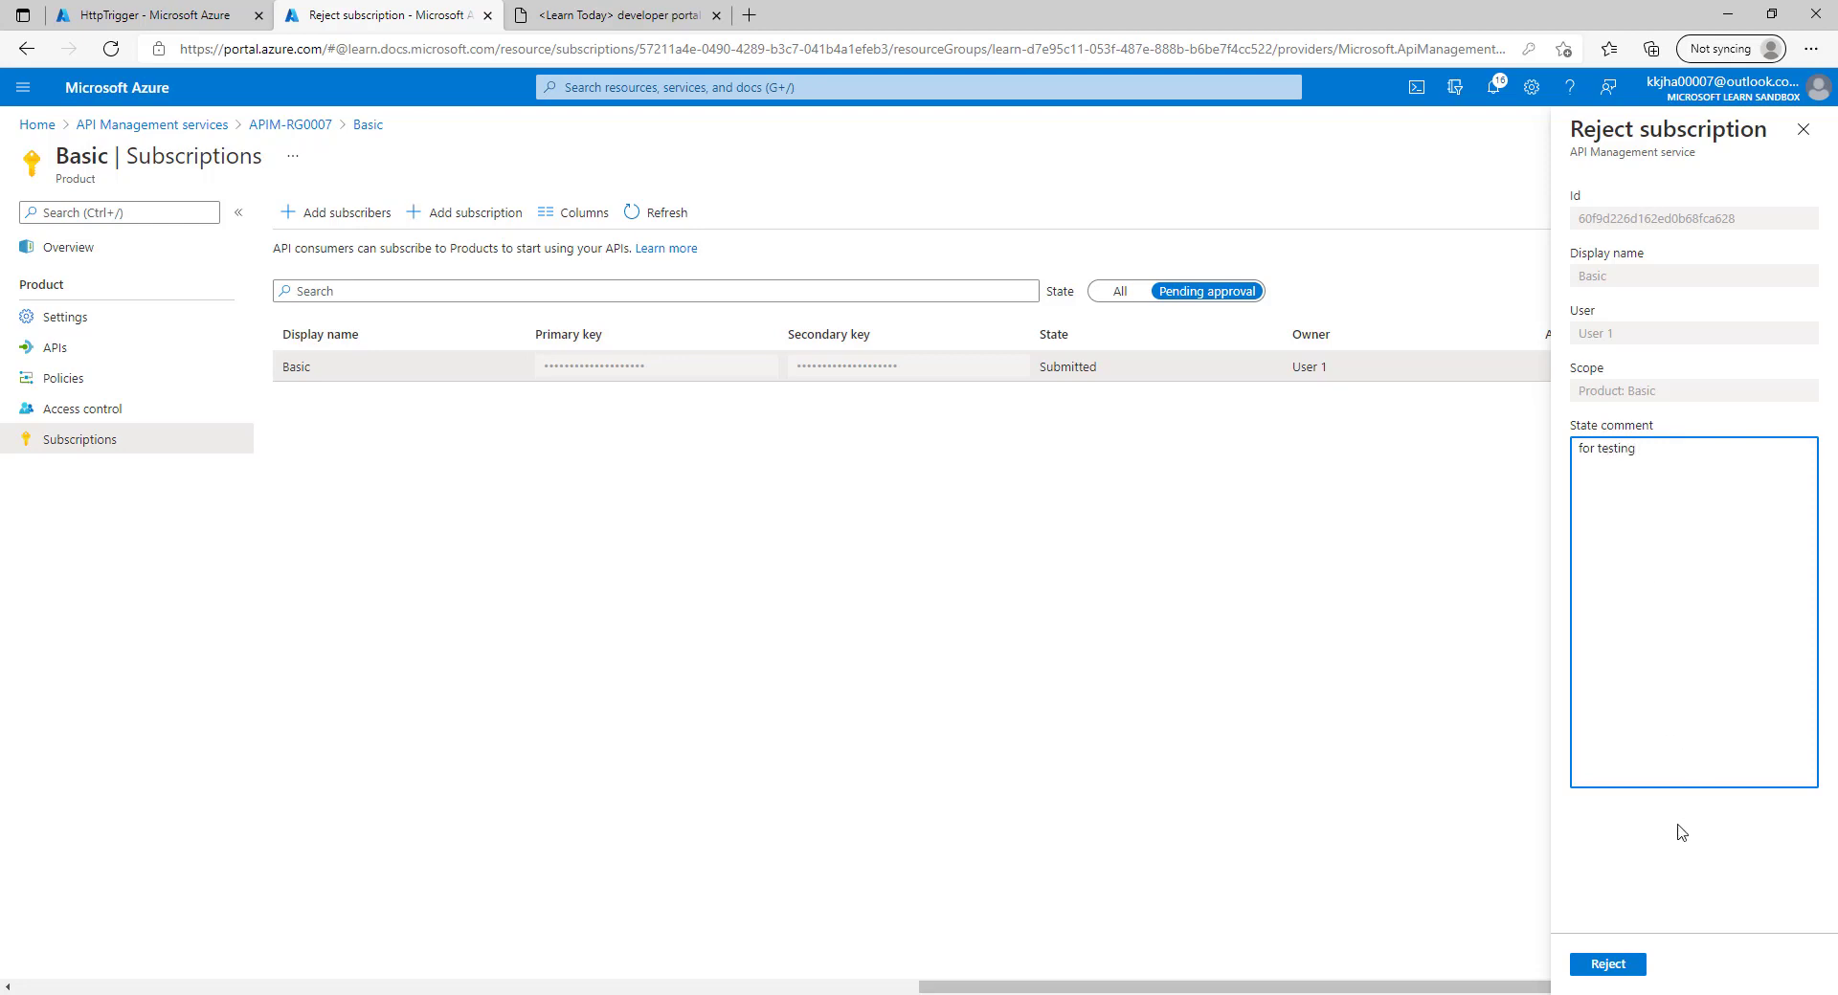
{"action": "left_click", "coordinate": [1638, 966]}
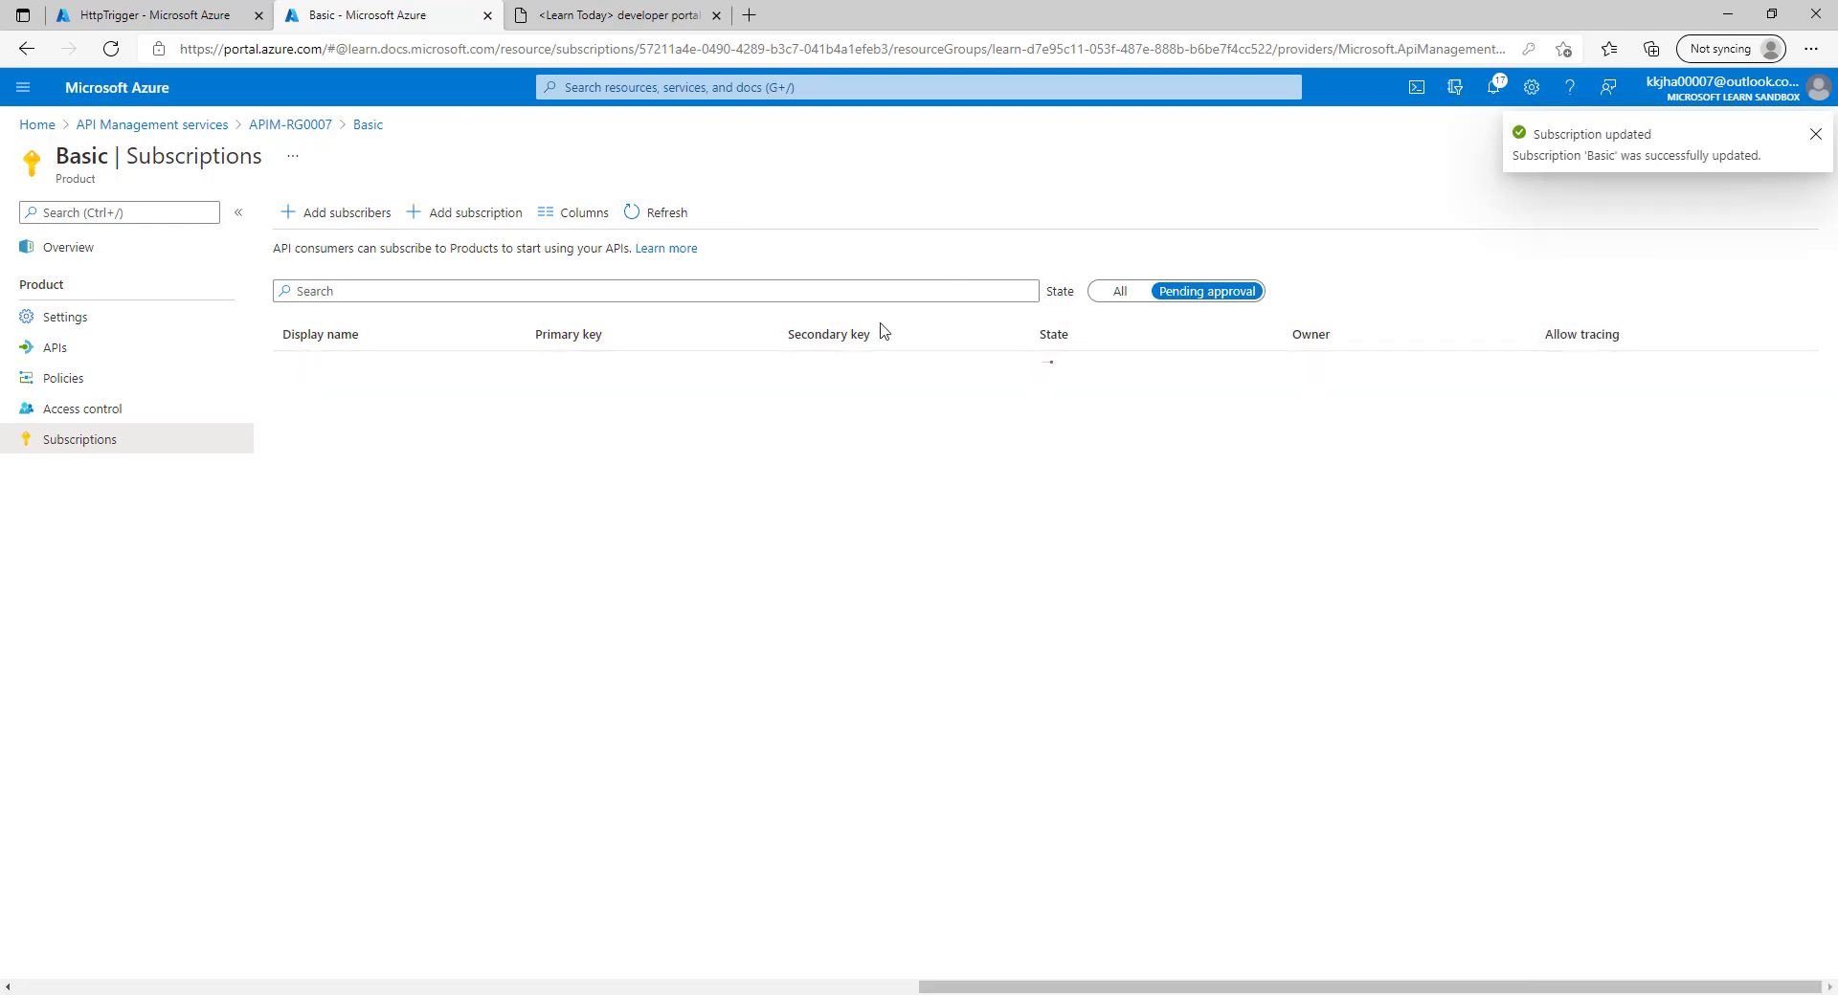
{"action": "left_click", "coordinate": [594, 13]}
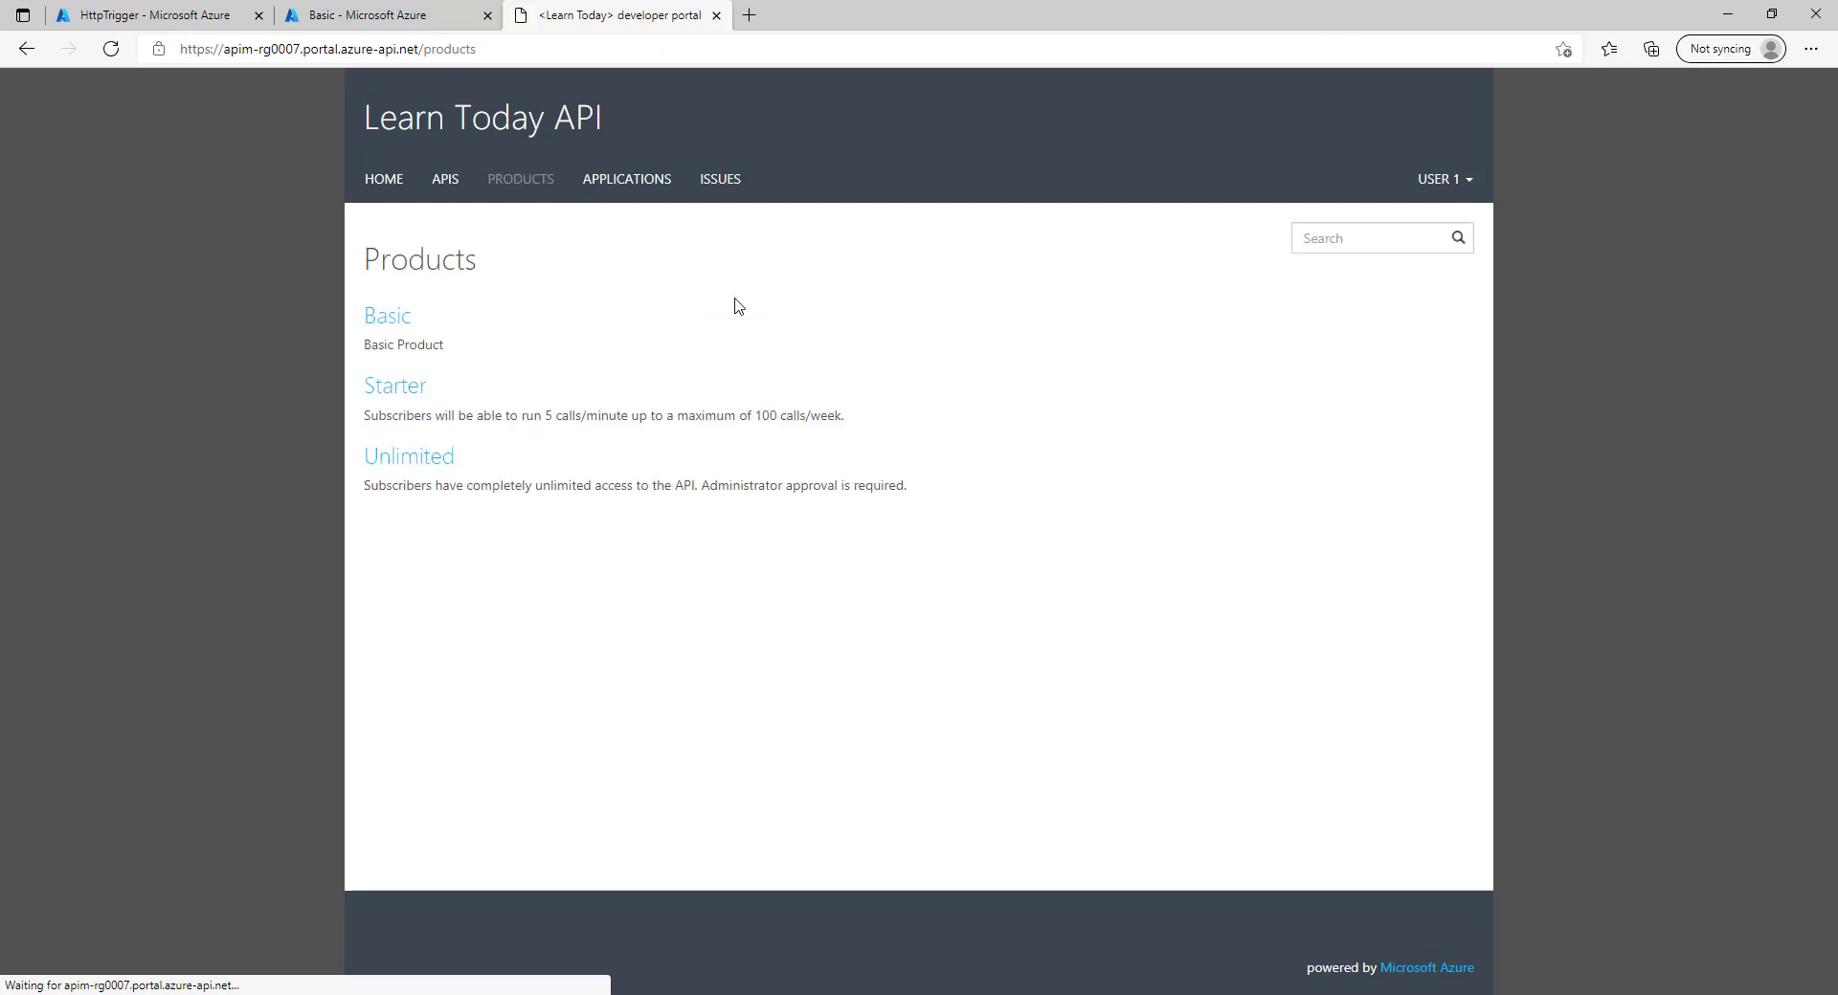
Open the Basic product and confirm a new subscription request for User 1.
{"action": "left_click", "coordinate": [389, 333]}
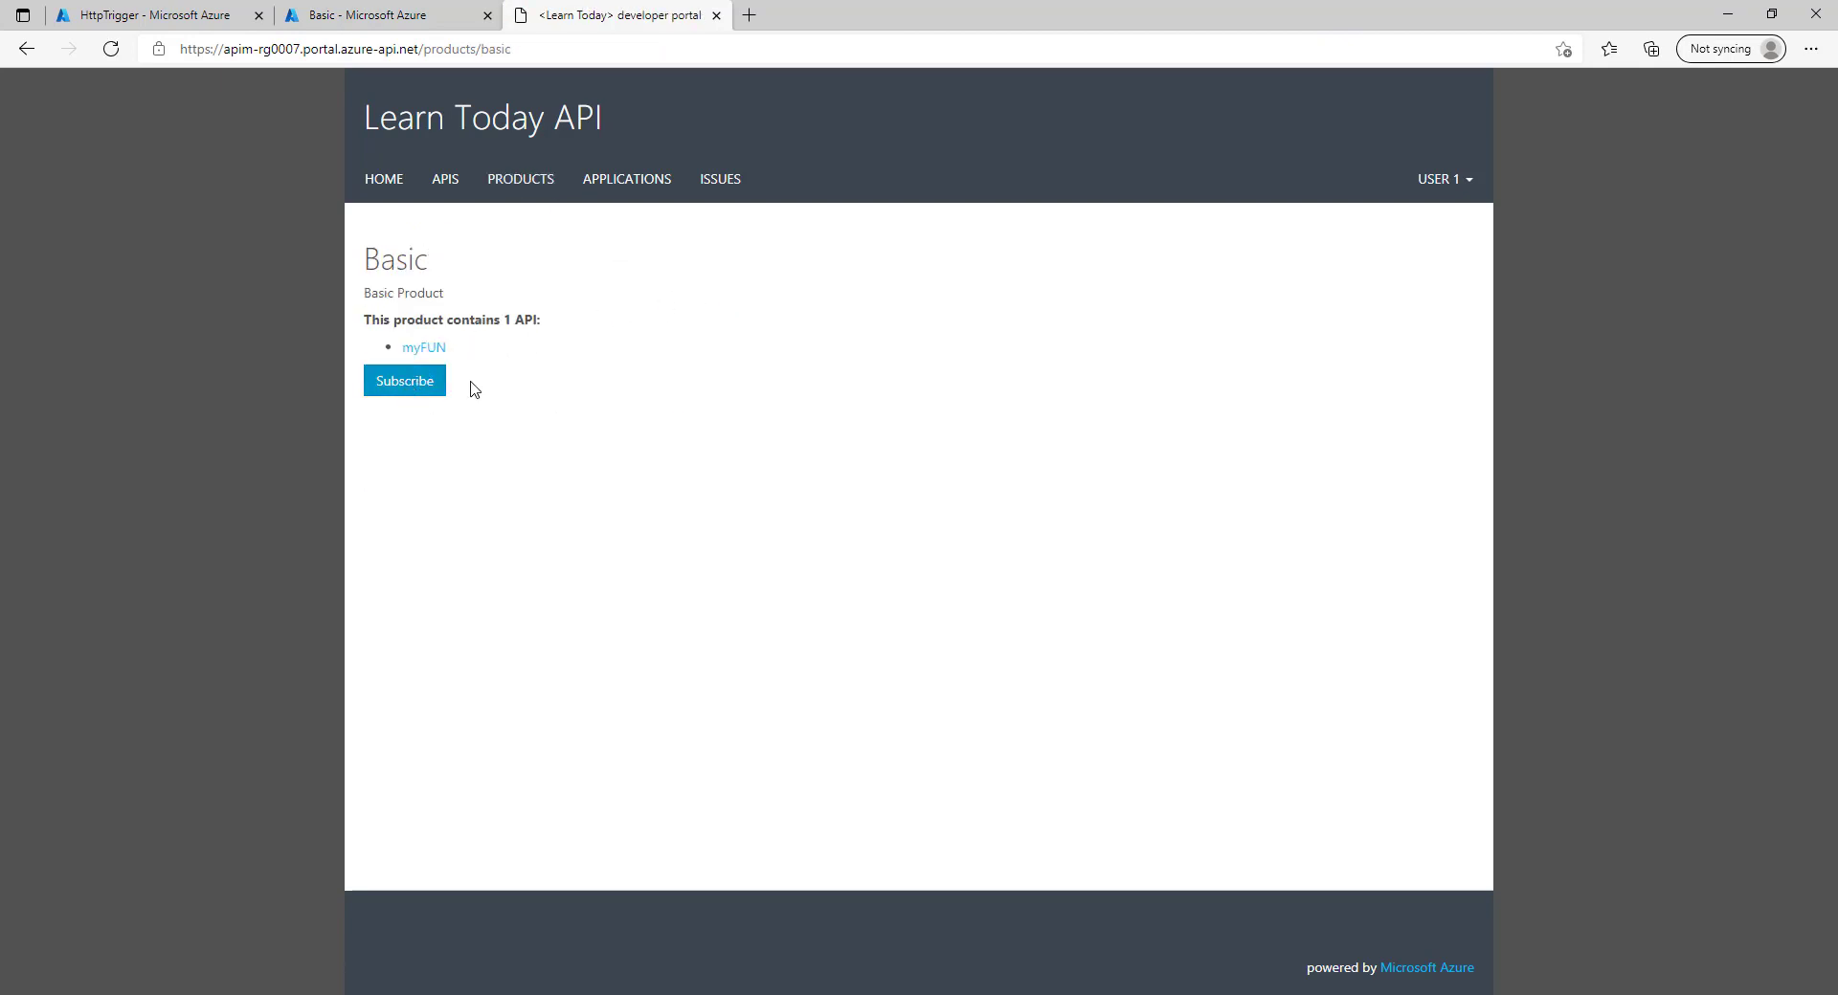
{"action": "left_click", "coordinate": [408, 388]}
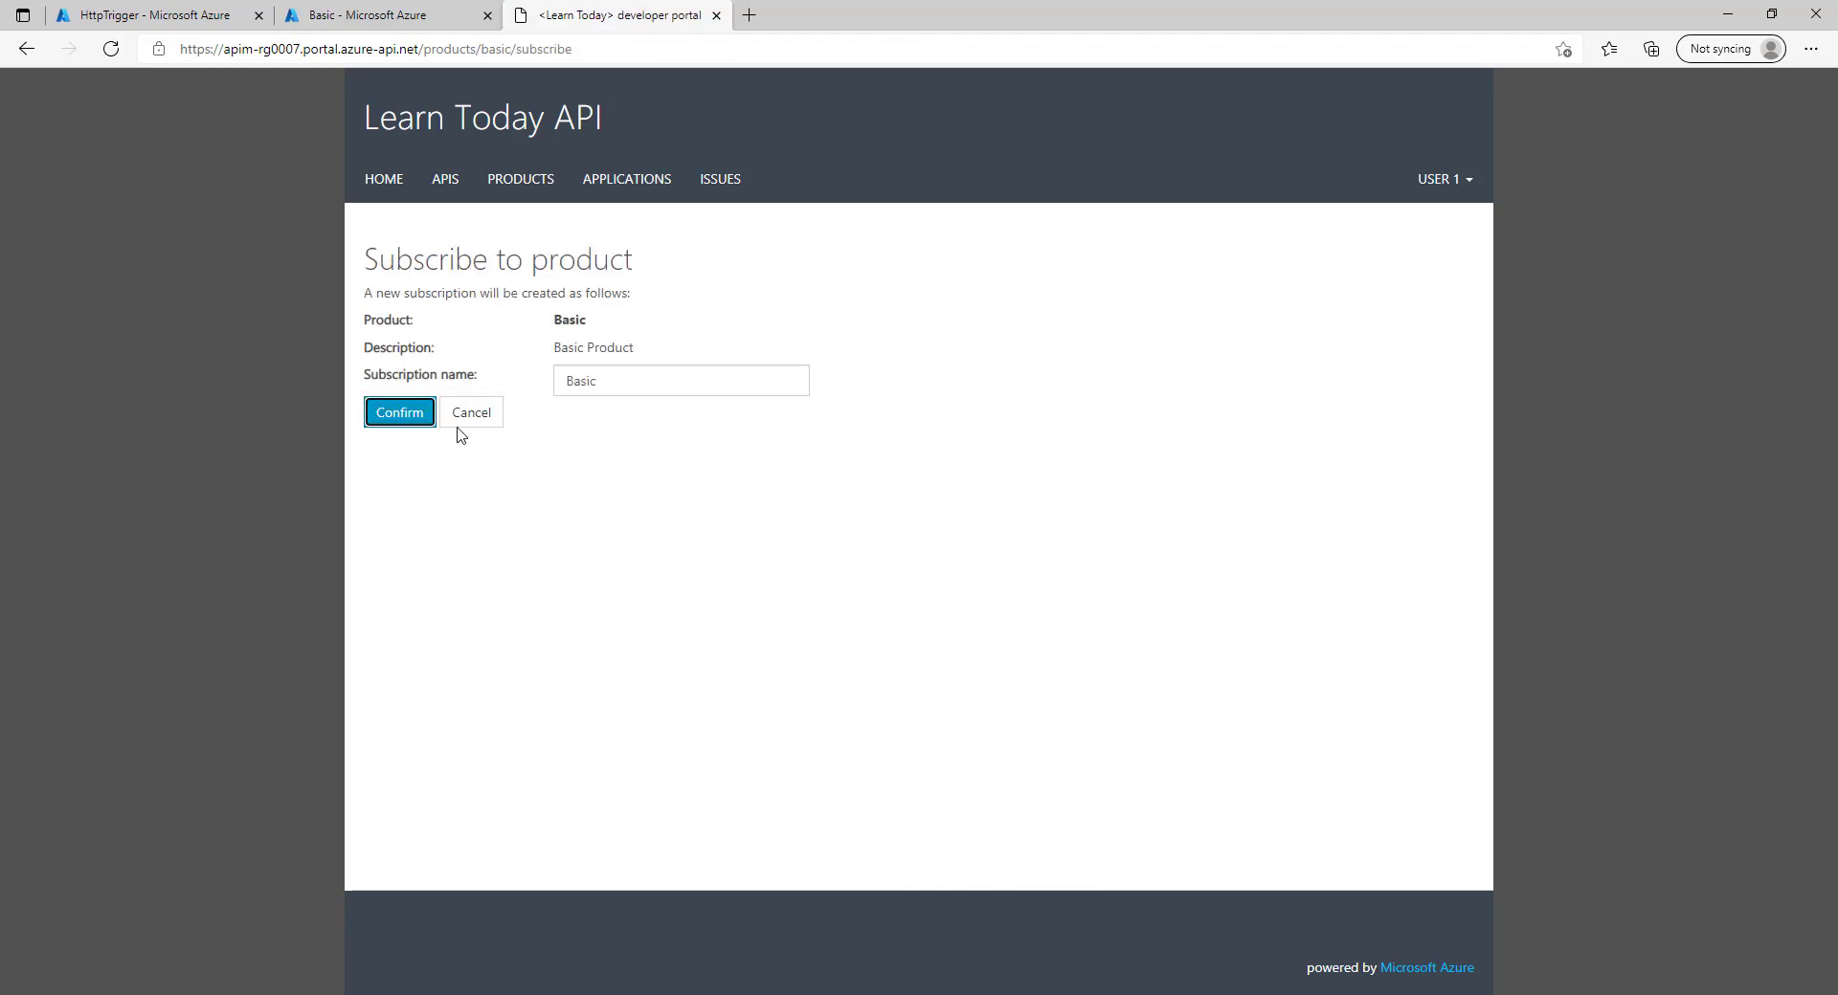
{"action": "left_click", "coordinate": [387, 413]}
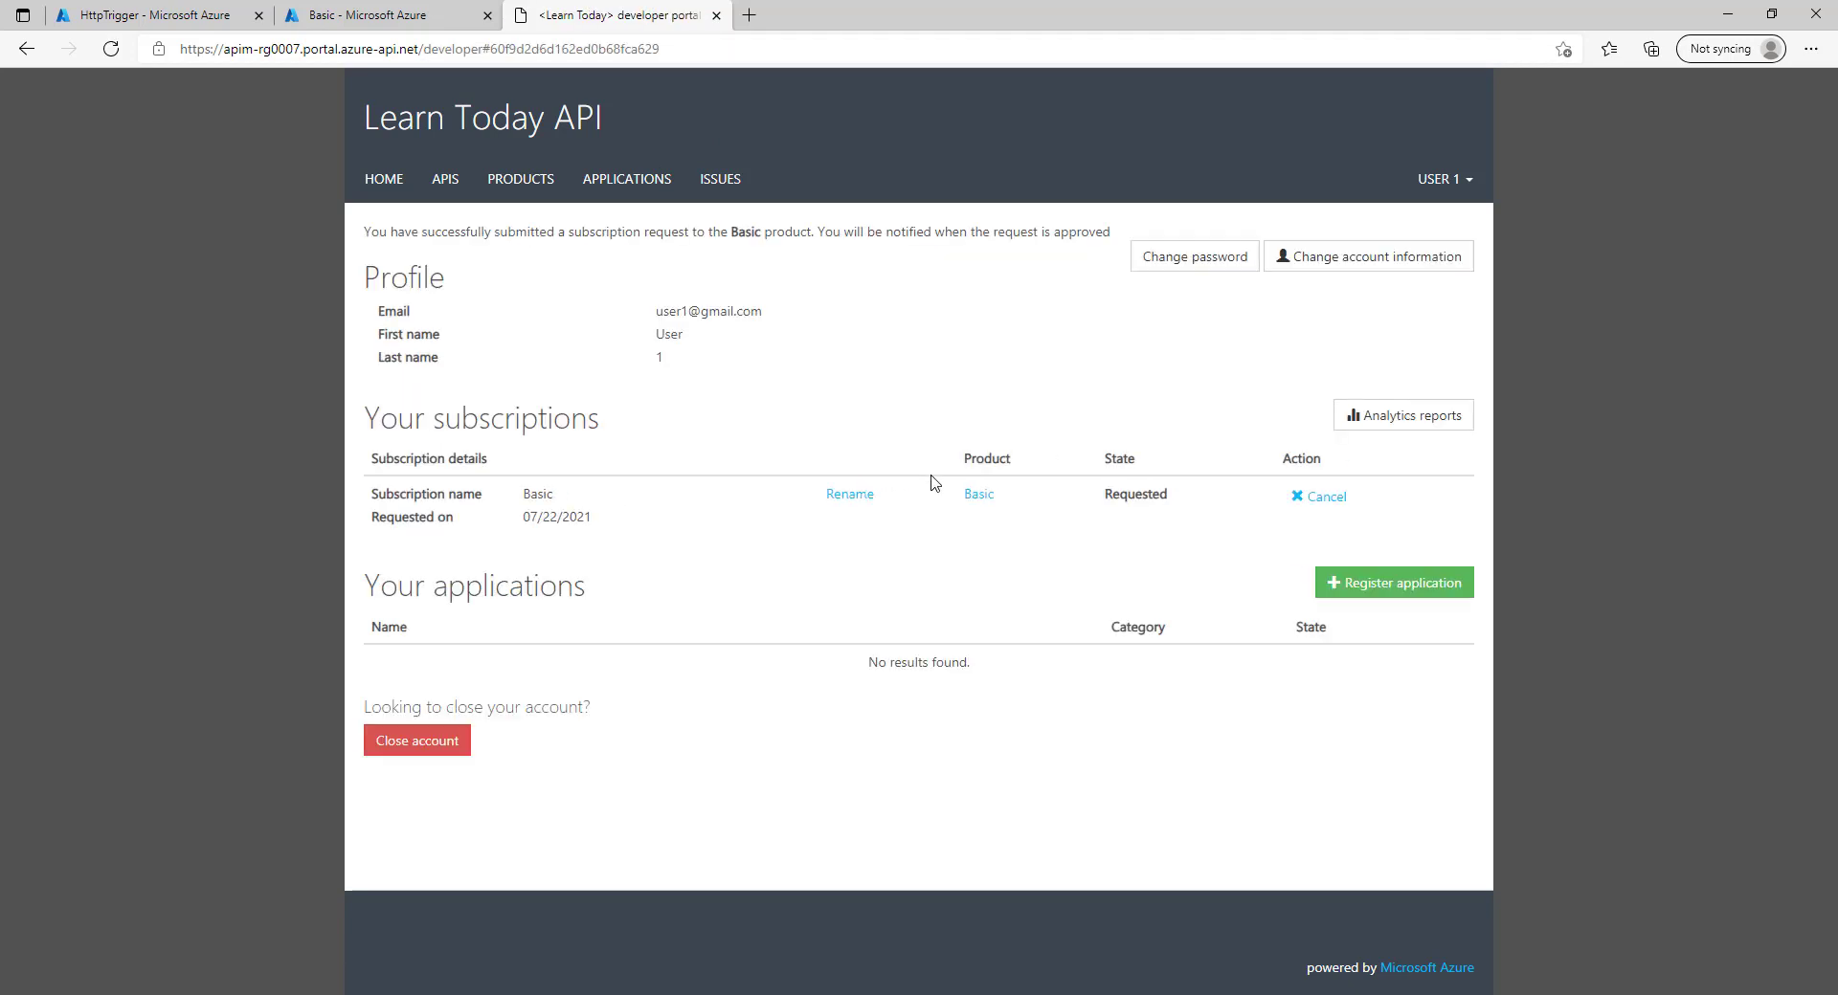
{"action": "left_click", "coordinate": [393, 16]}
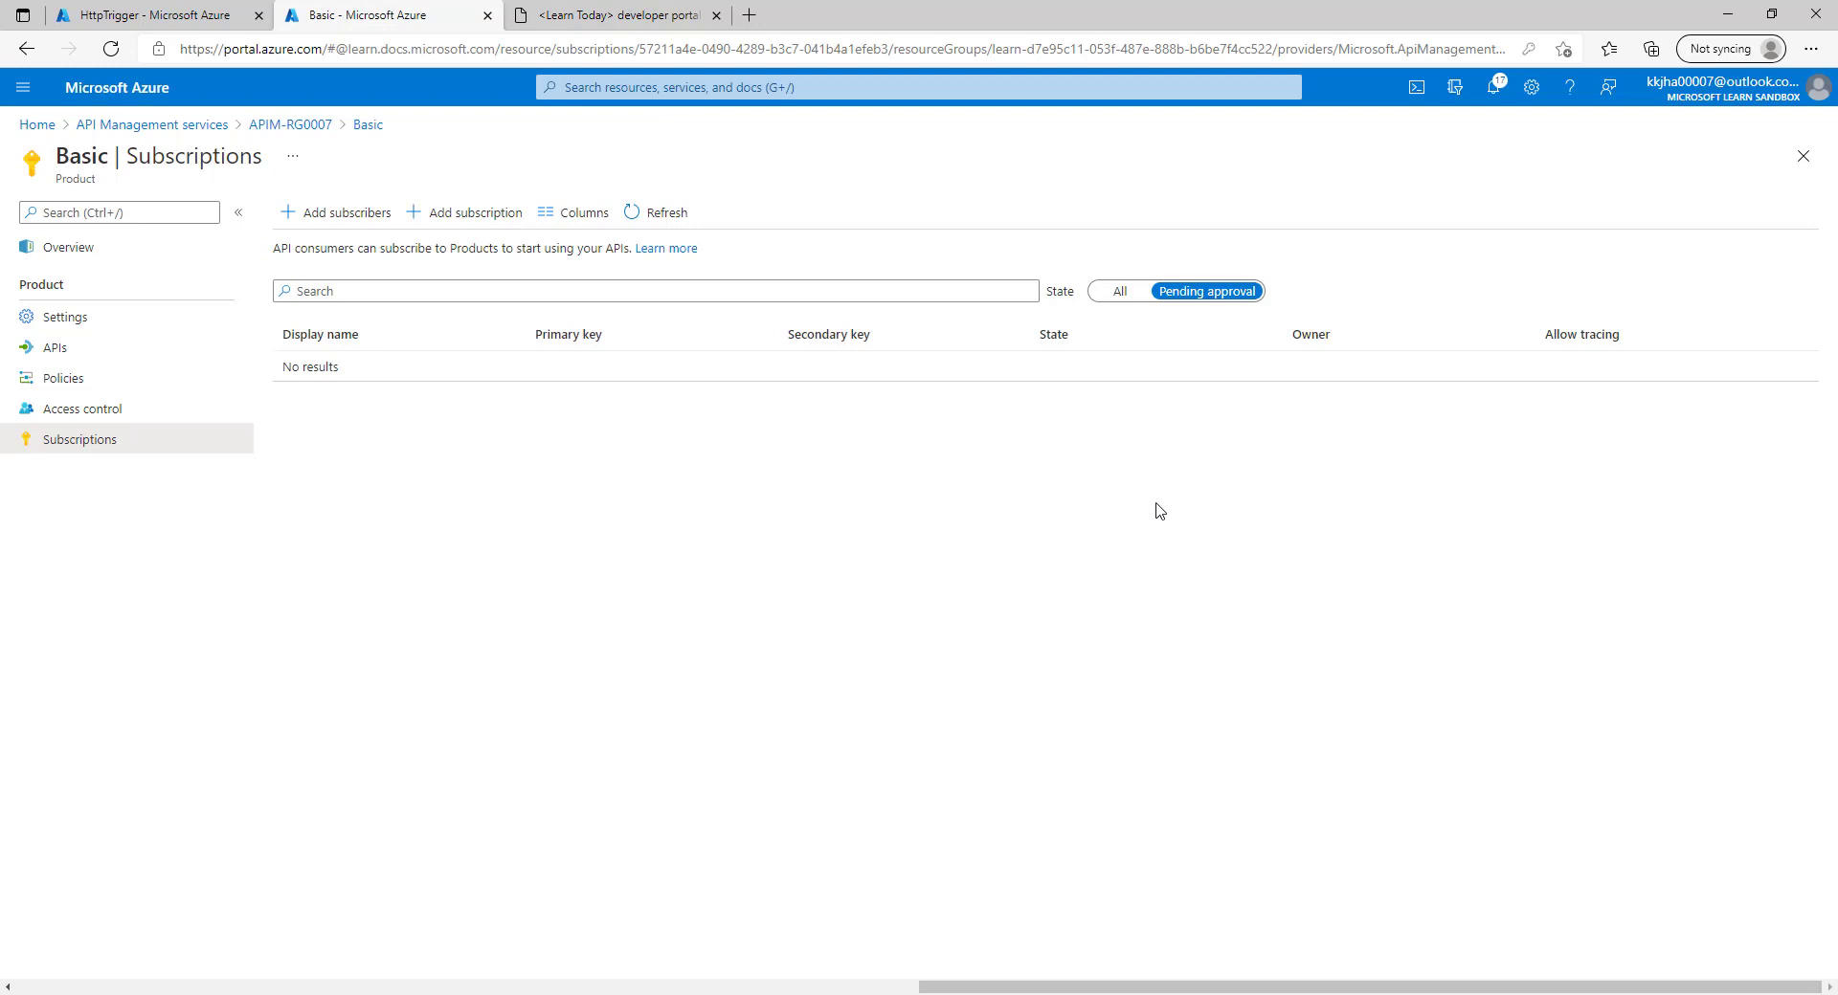
Activate User 1's new pending Basic subscription, then show subscriptions in all states.
{"action": "left_click", "coordinate": [1188, 296]}
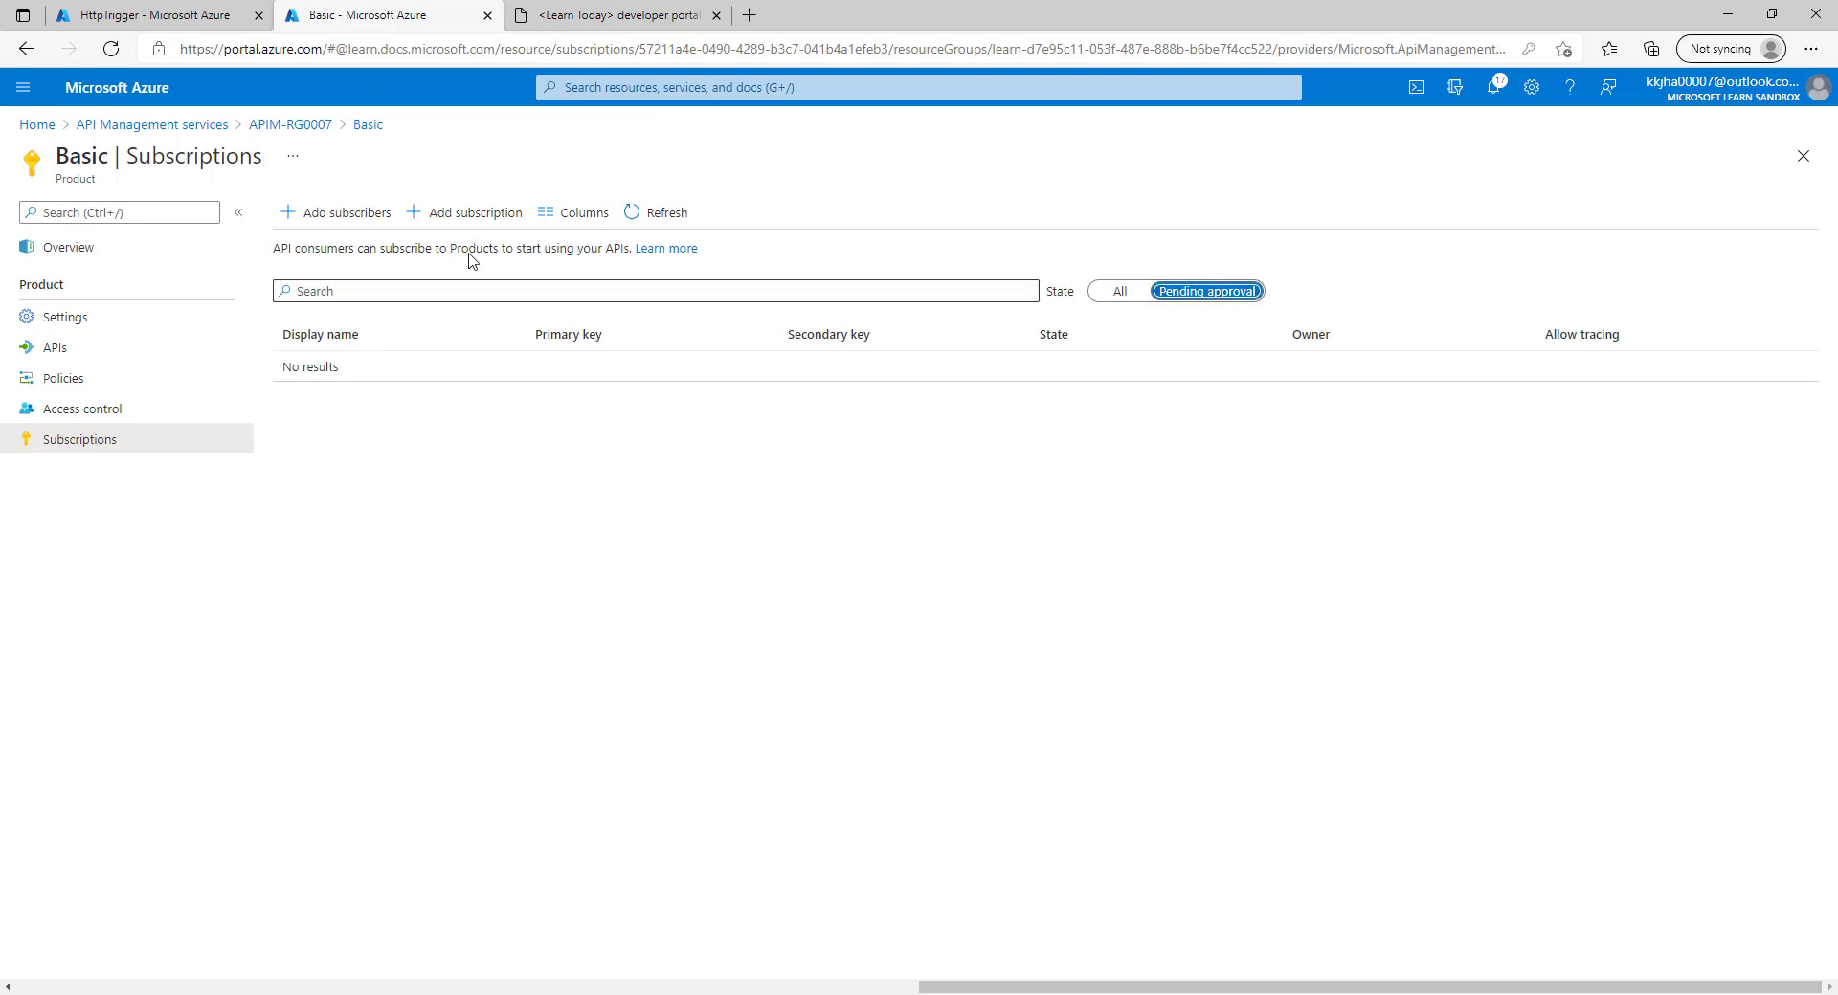
{"action": "left_click", "coordinate": [655, 208]}
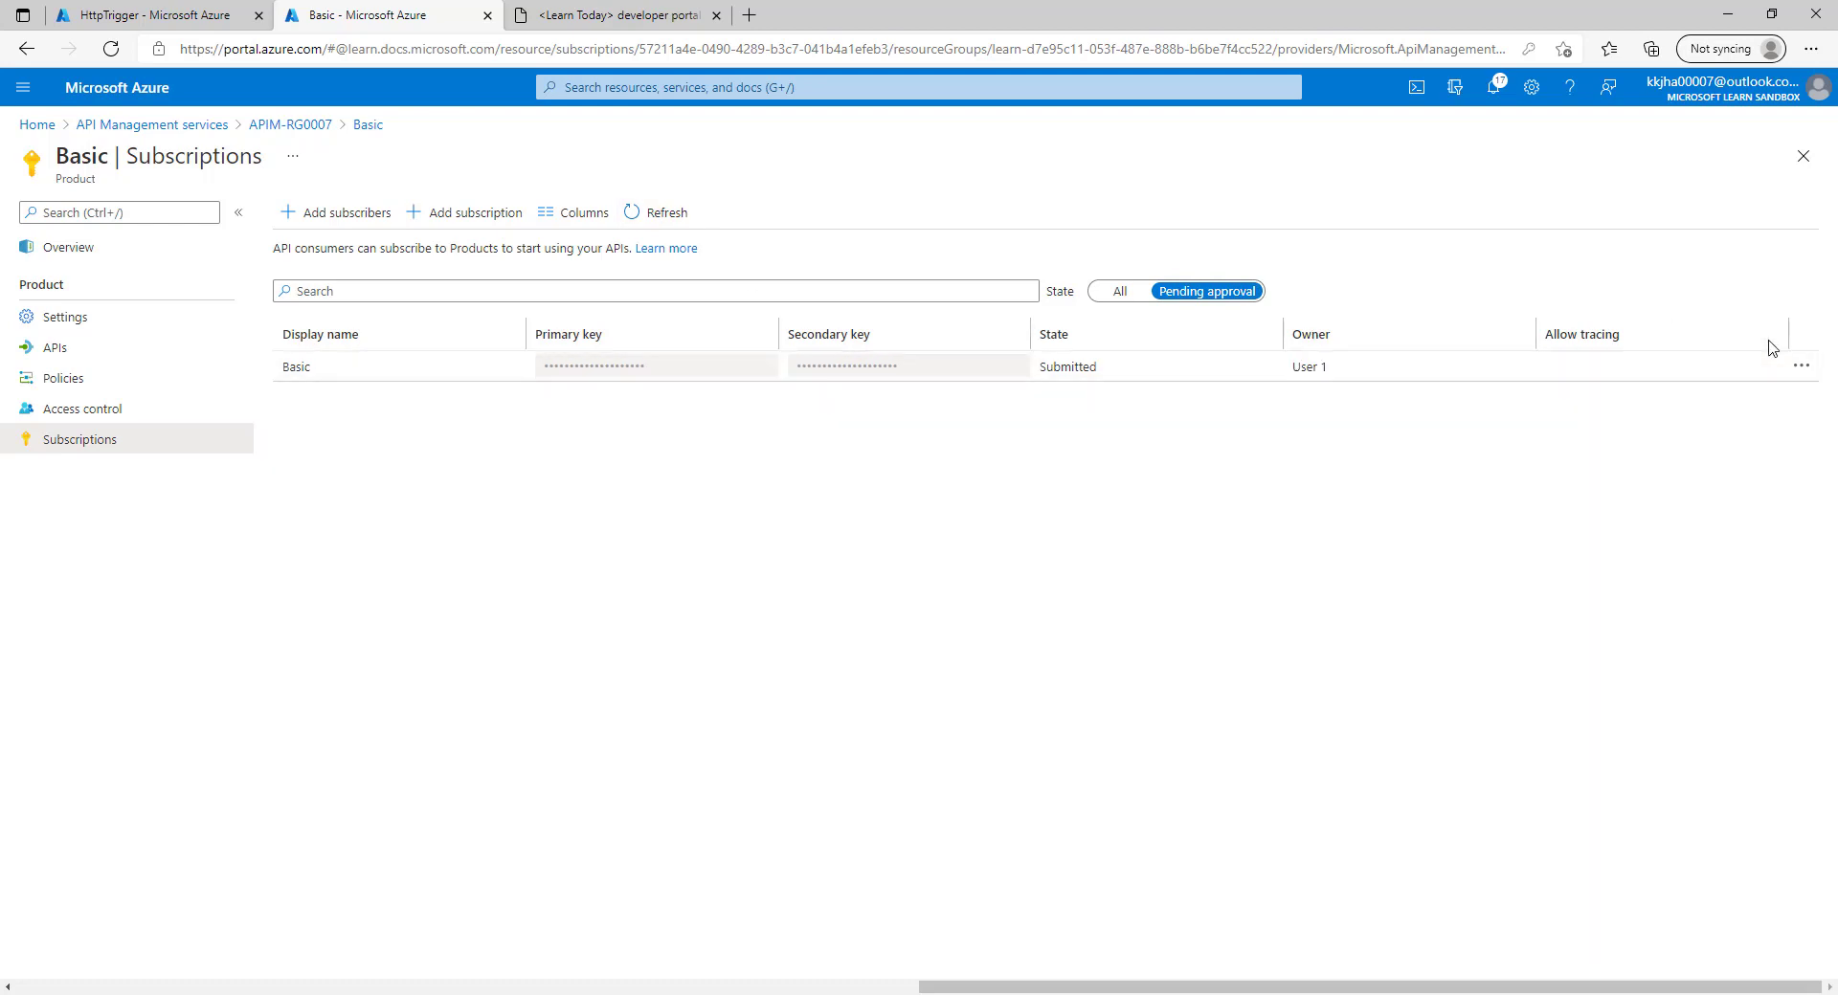
{"action": "left_click", "coordinate": [1801, 364]}
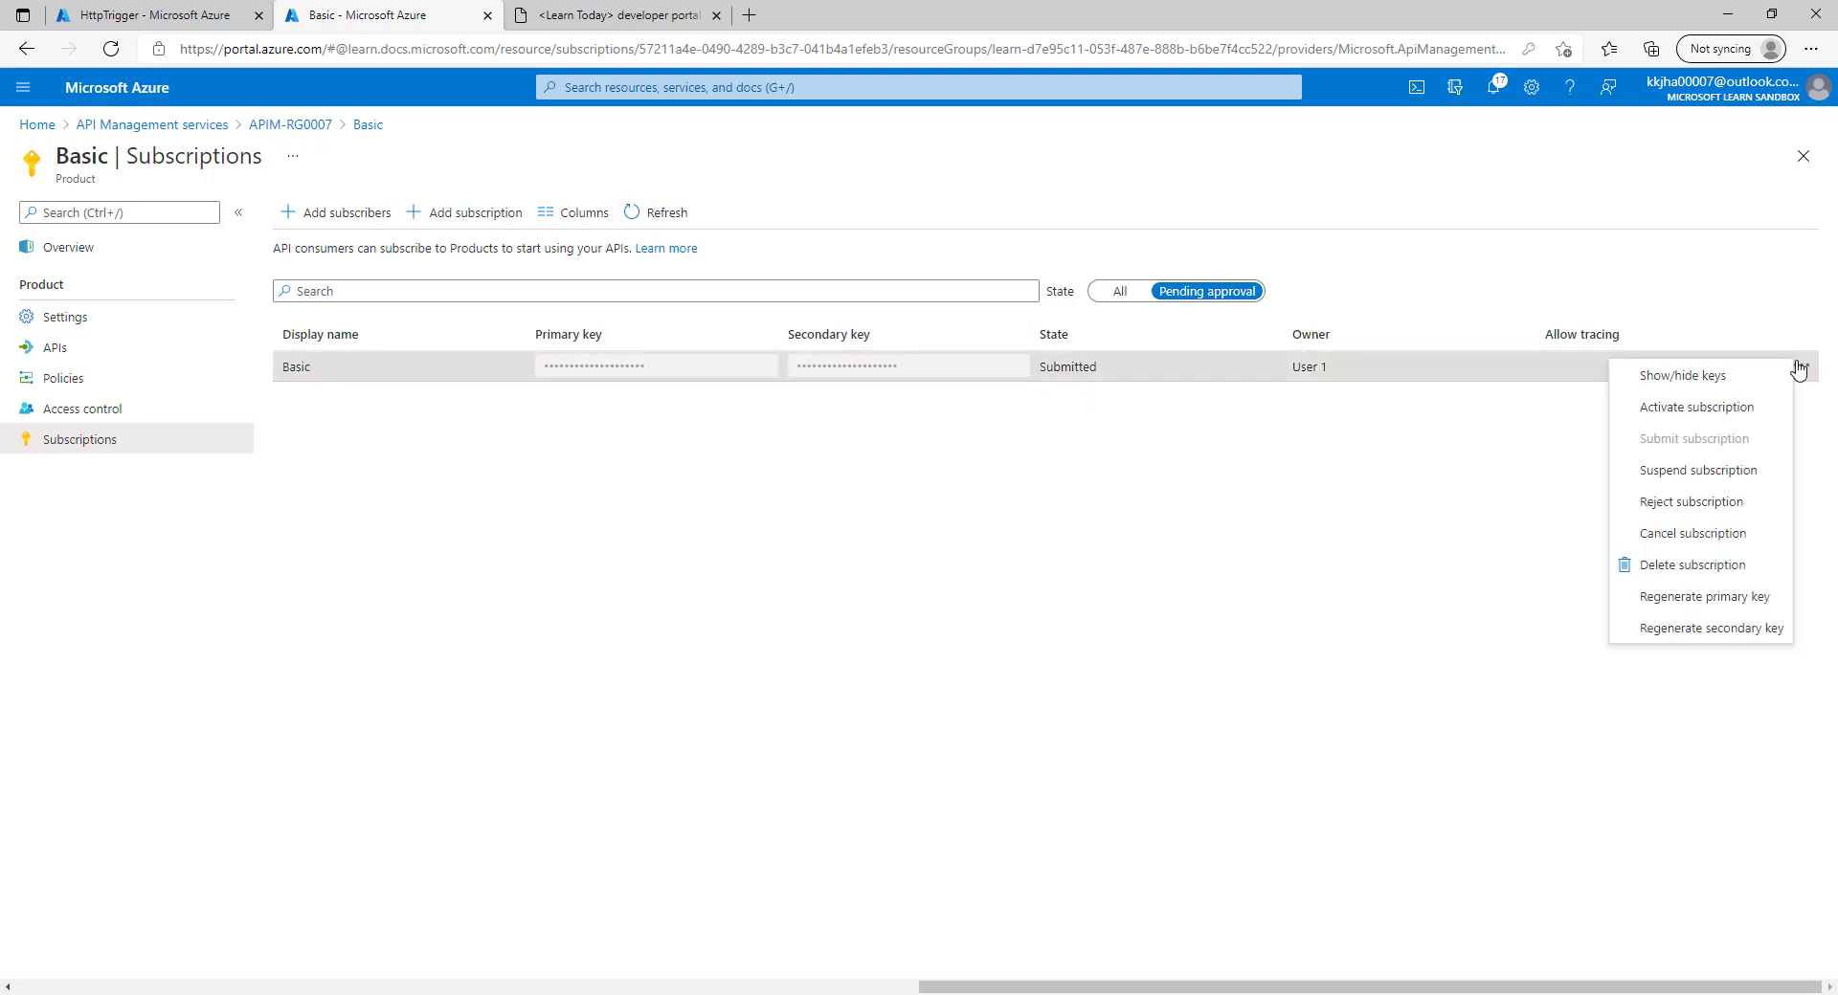
{"action": "left_click", "coordinate": [1705, 412]}
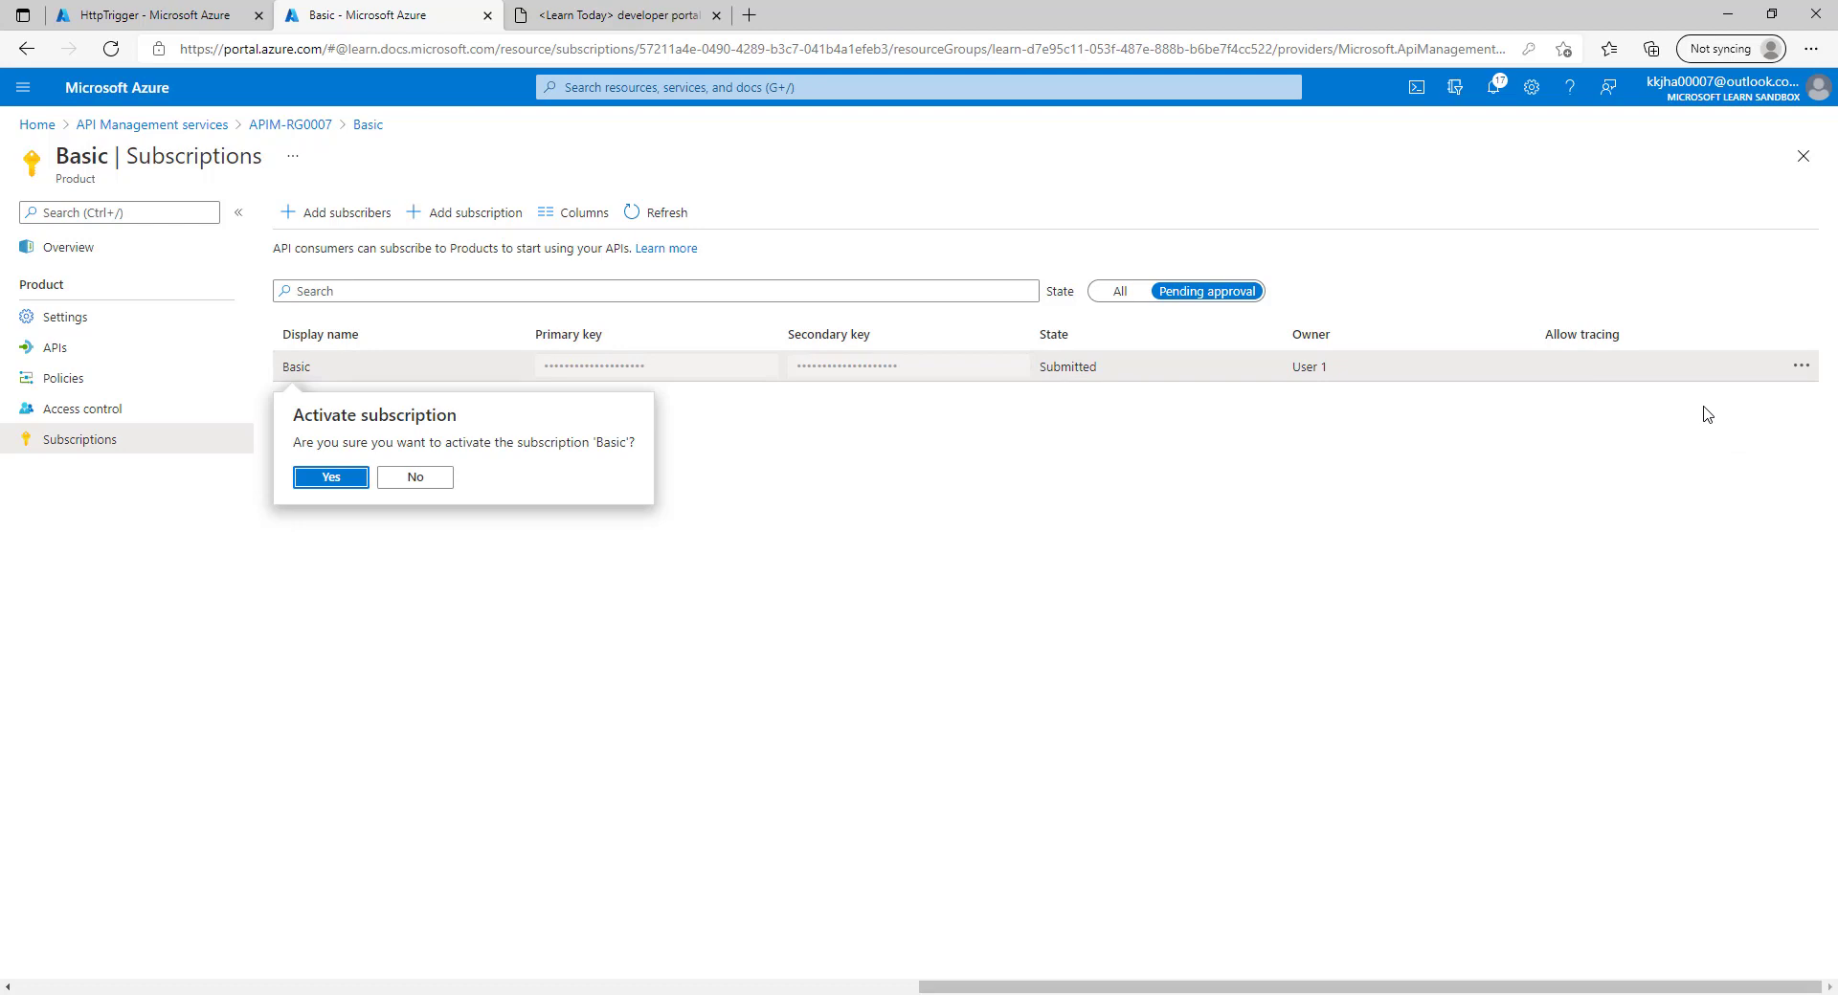
{"action": "left_click", "coordinate": [330, 478]}
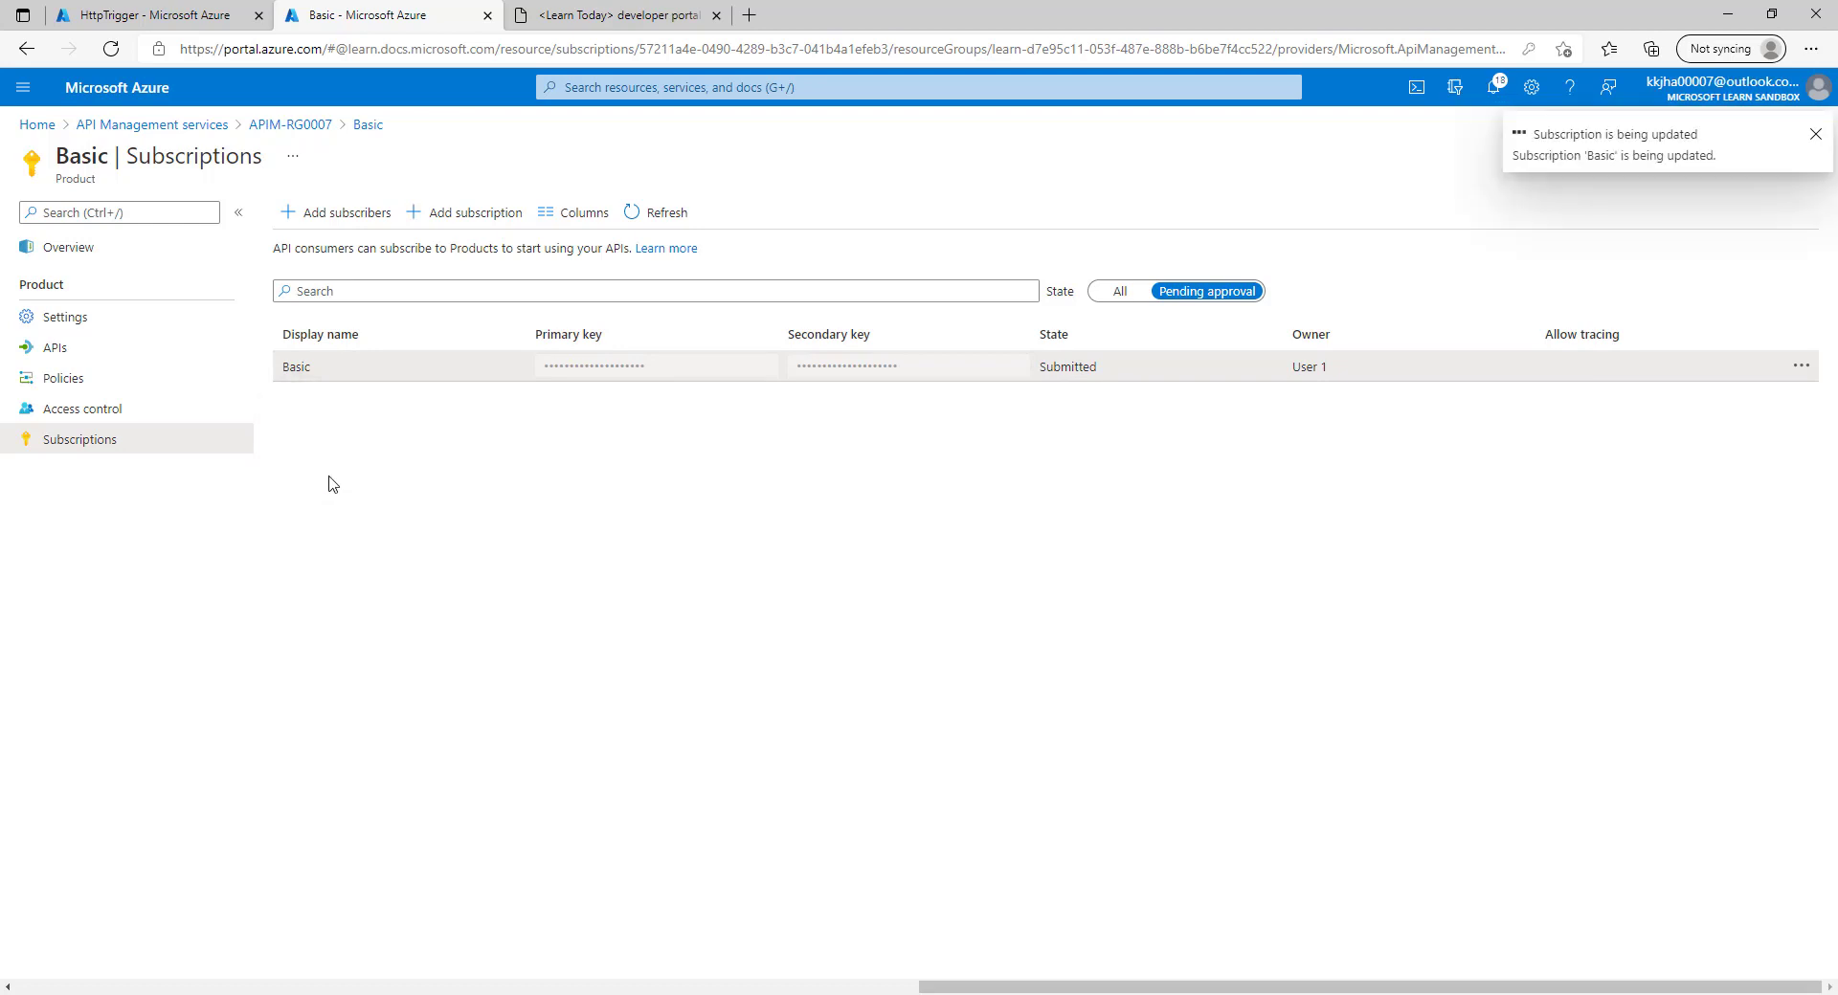
{"action": "left_click", "coordinate": [1122, 292]}
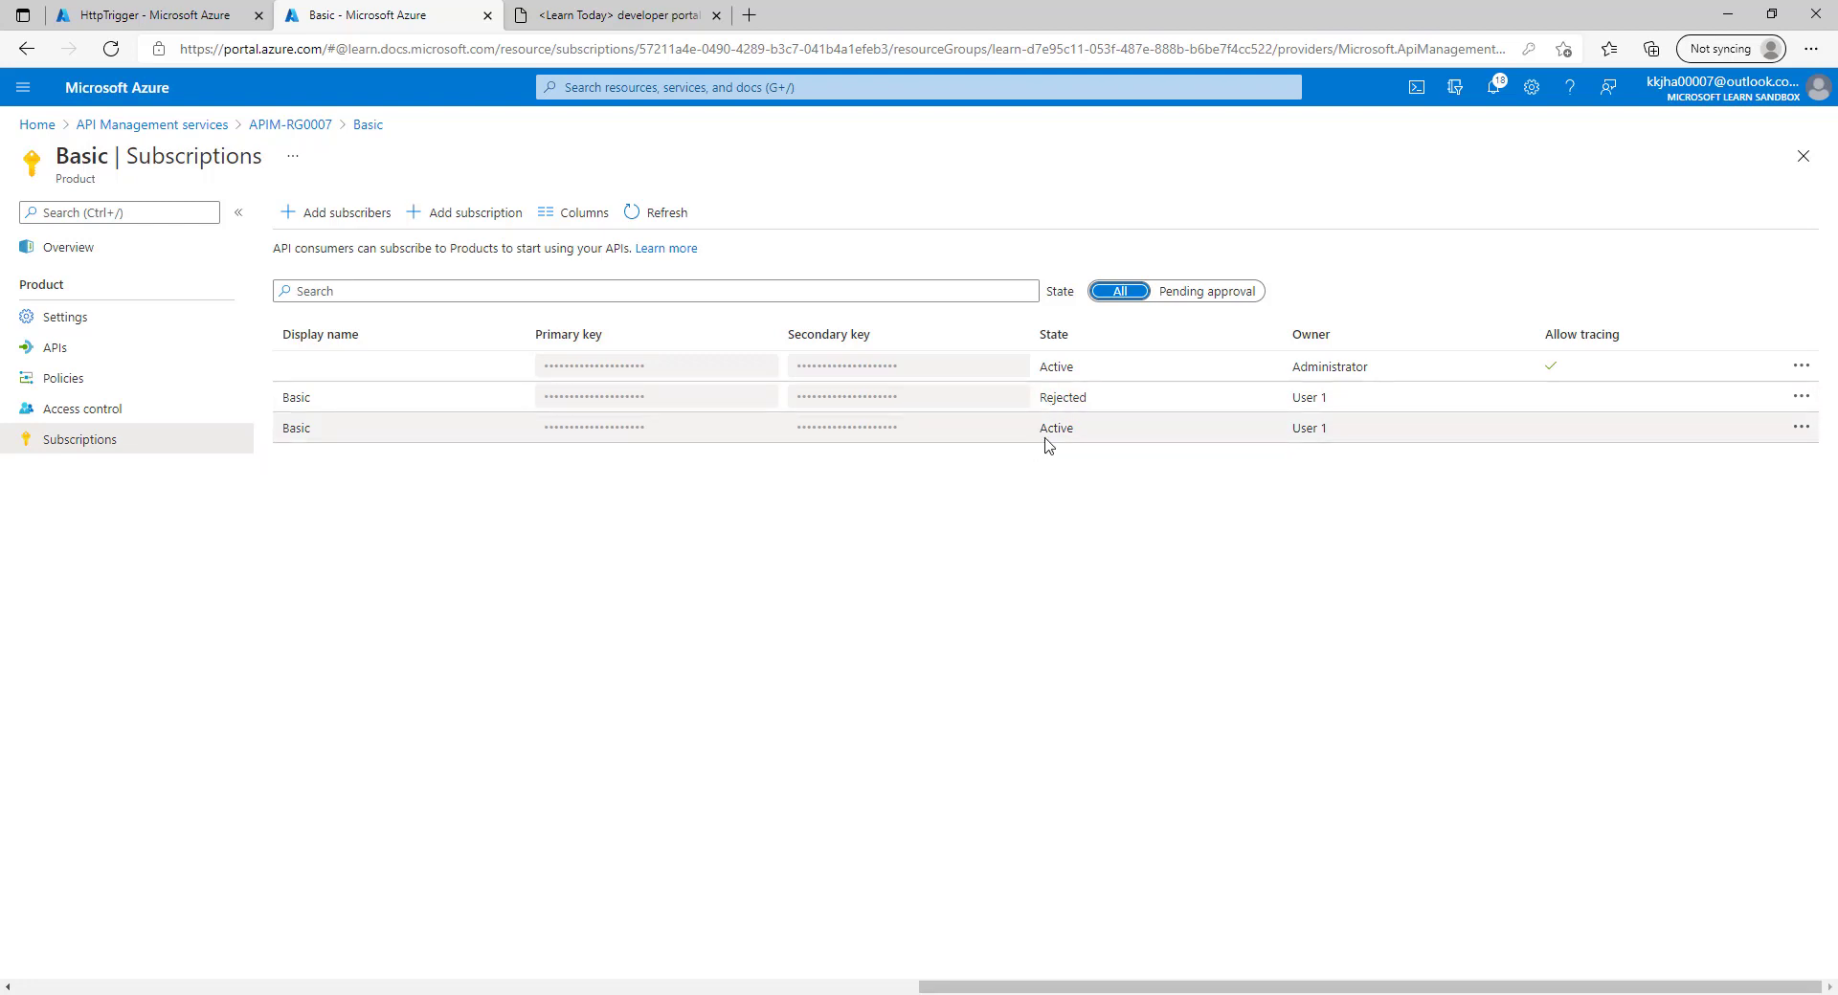
Reload the developer portal profile and reopen the Basic product.
{"action": "left_click", "coordinate": [555, 14]}
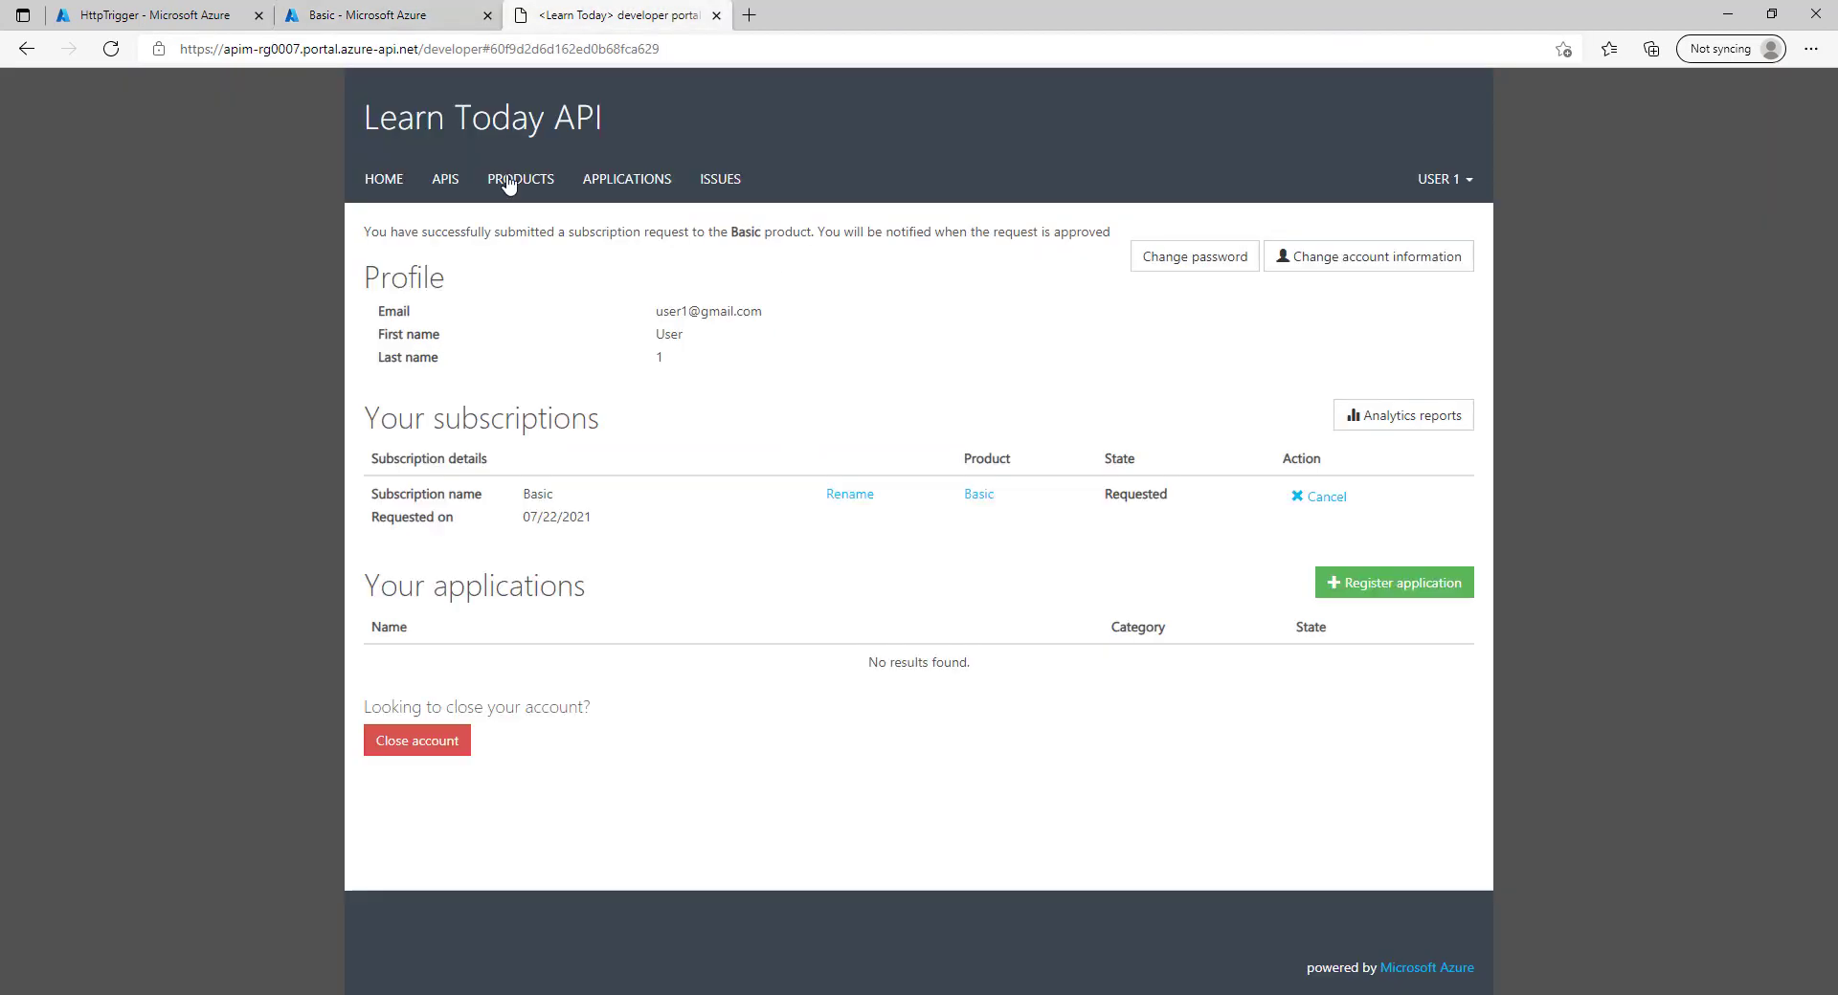
{"action": "left_click", "coordinate": [110, 48]}
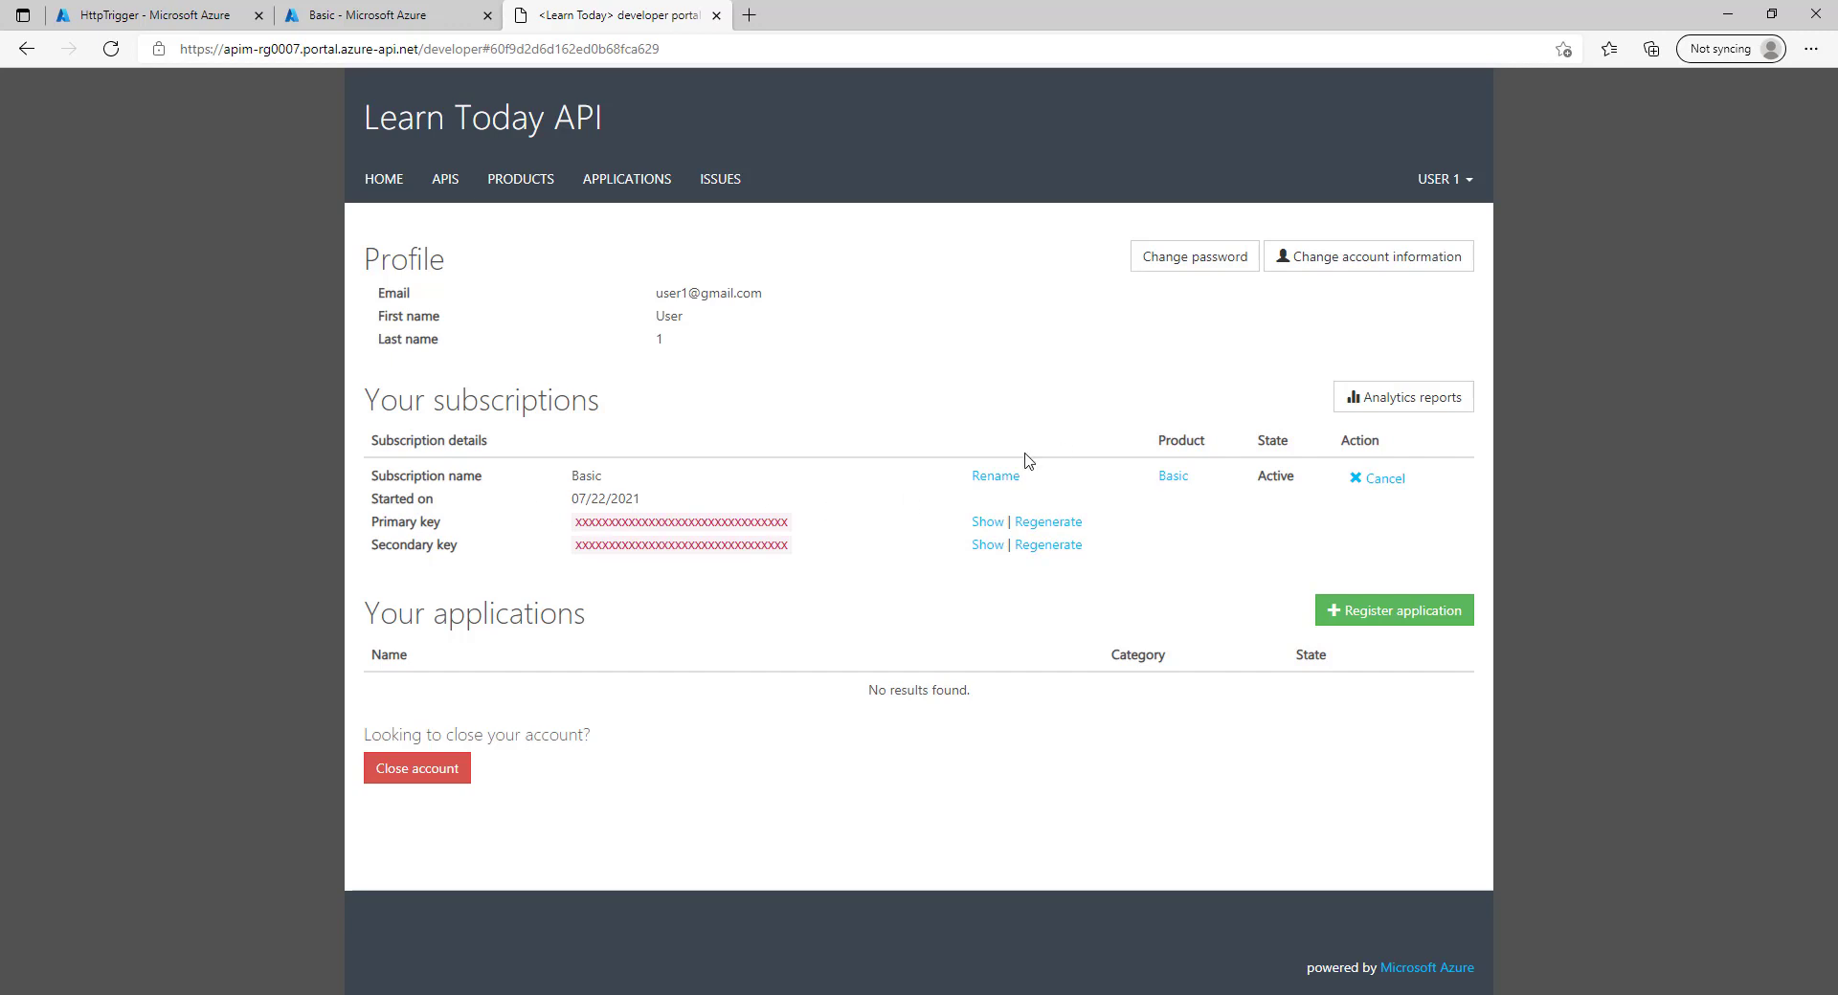
{"action": "left_click", "coordinate": [517, 184]}
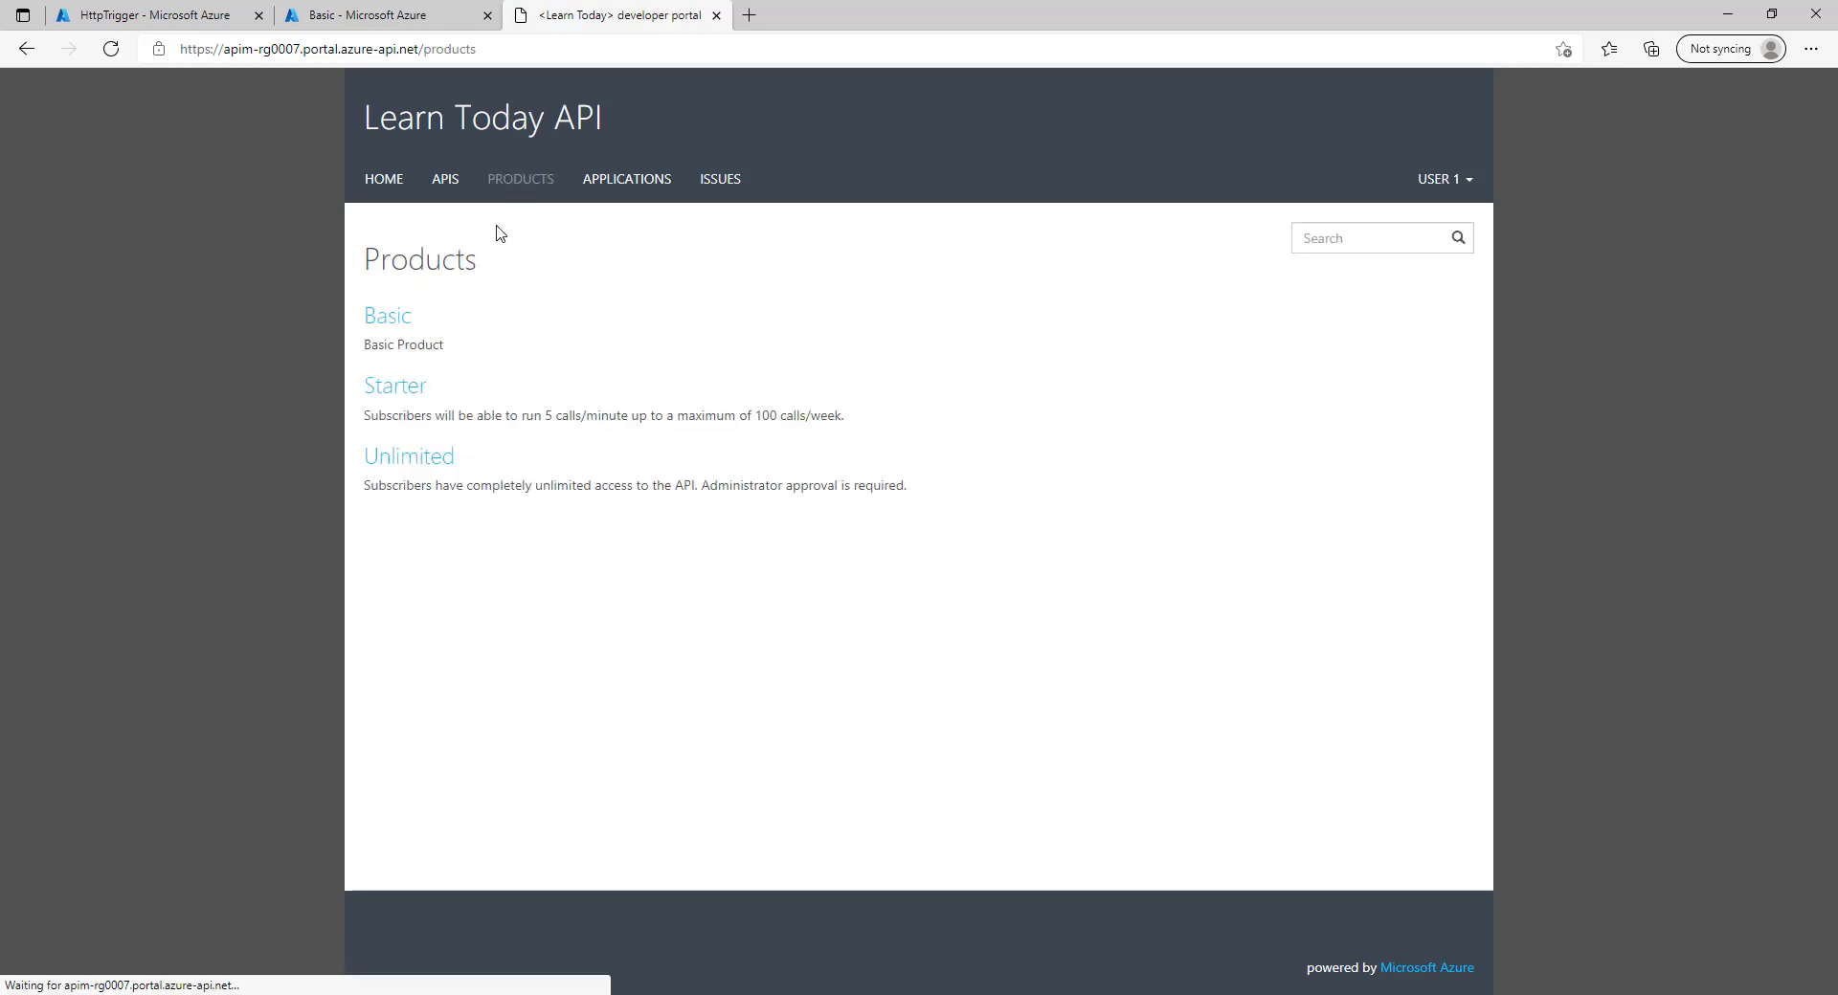
{"action": "left_click", "coordinate": [389, 313]}
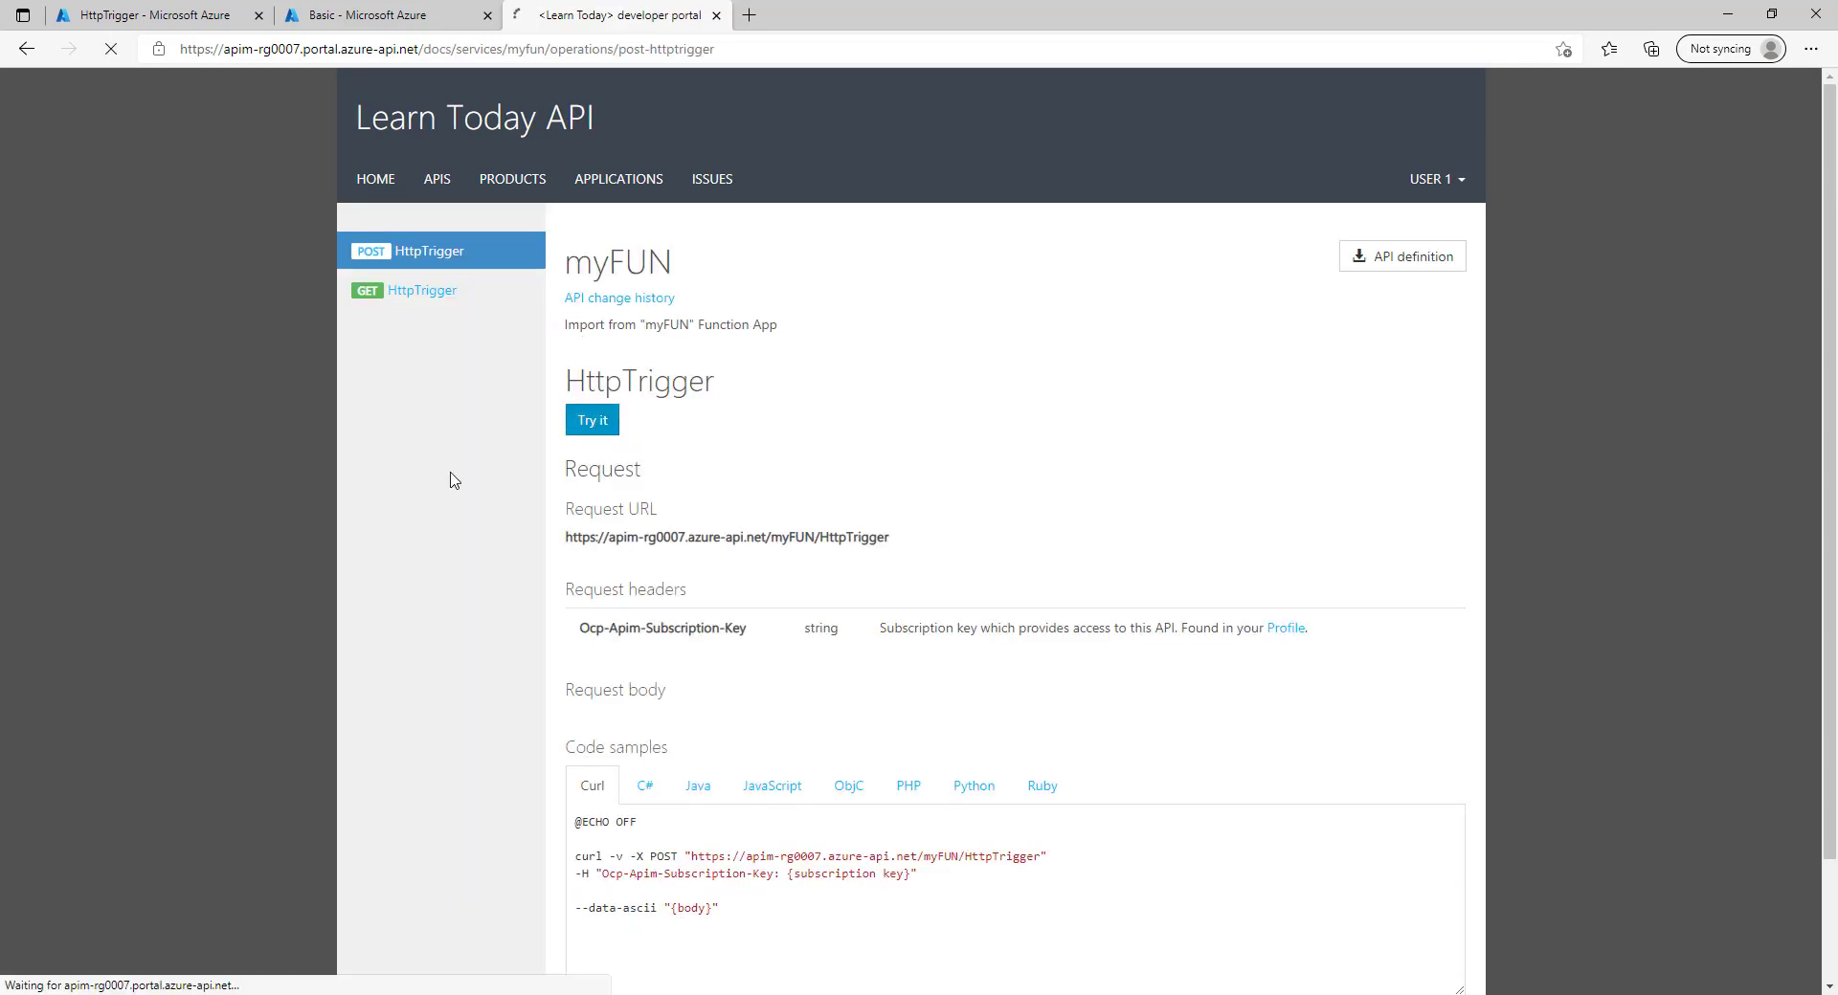
Send the myFUN HttpTrigger test POST and confirm the 200 OK response status.
{"action": "scroll", "coordinate": [497, 704], "scroll_direction": "down", "scroll_amount": 4}
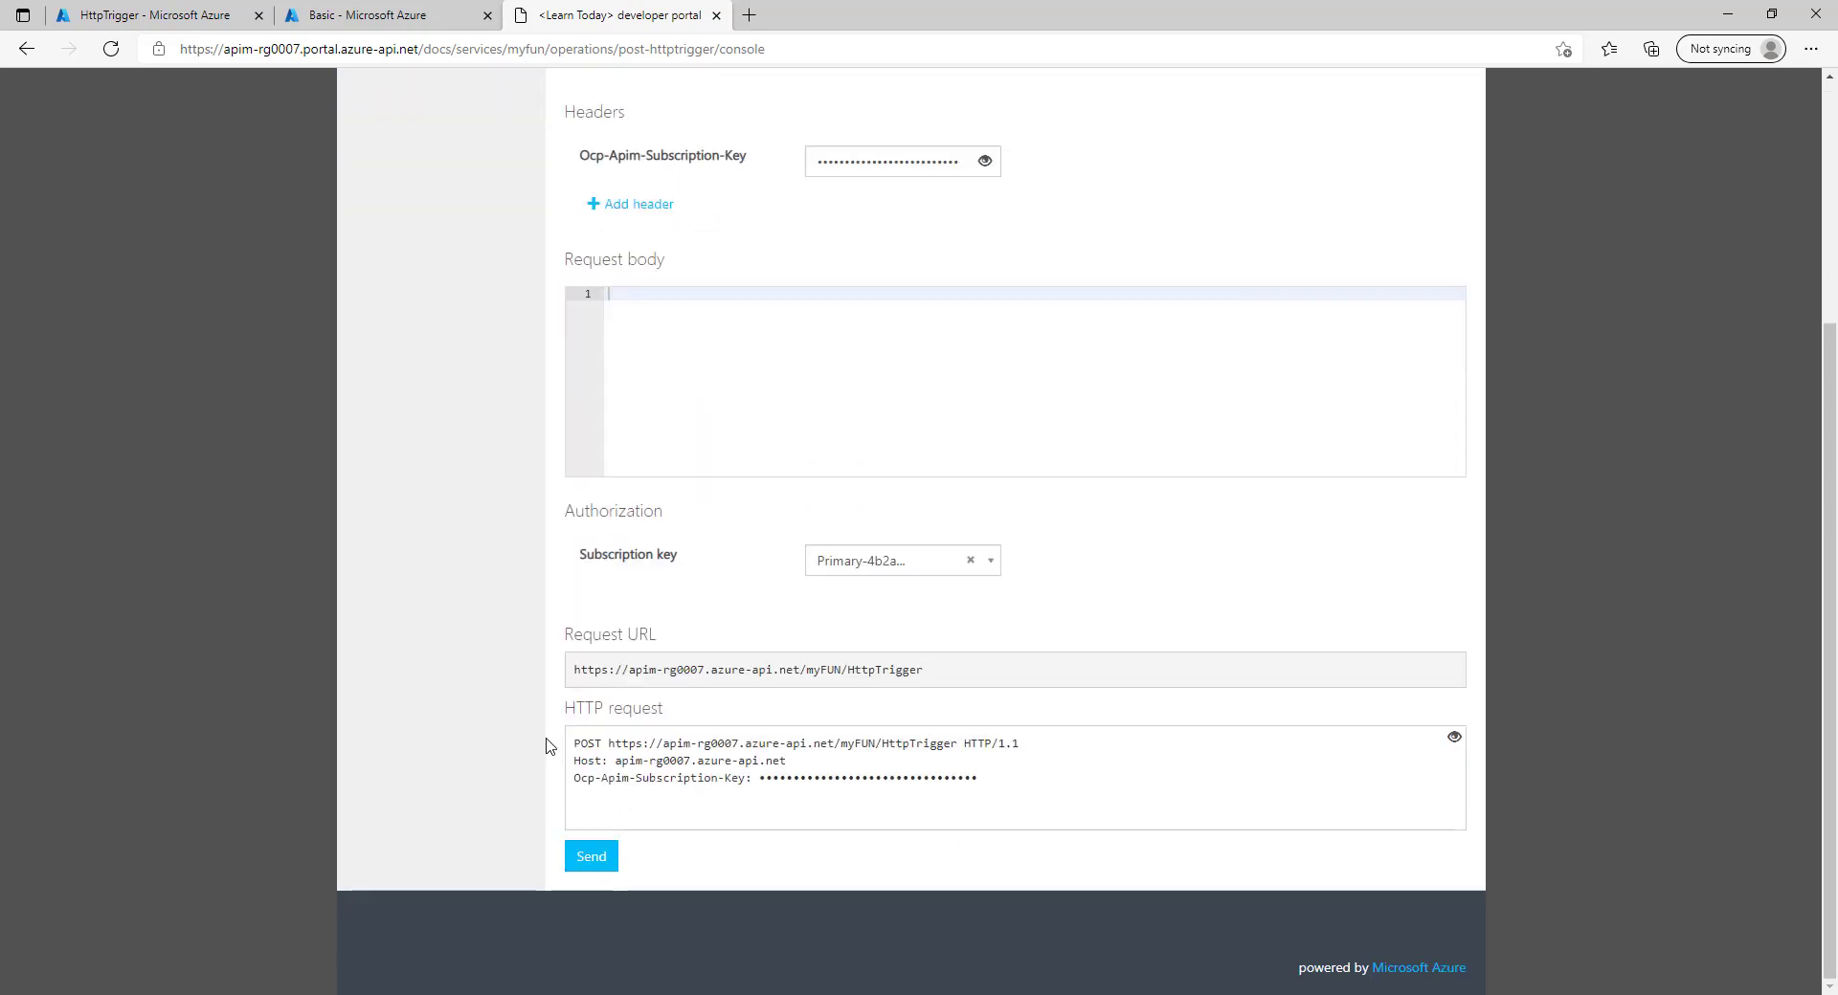
{"action": "left_click", "coordinate": [607, 859]}
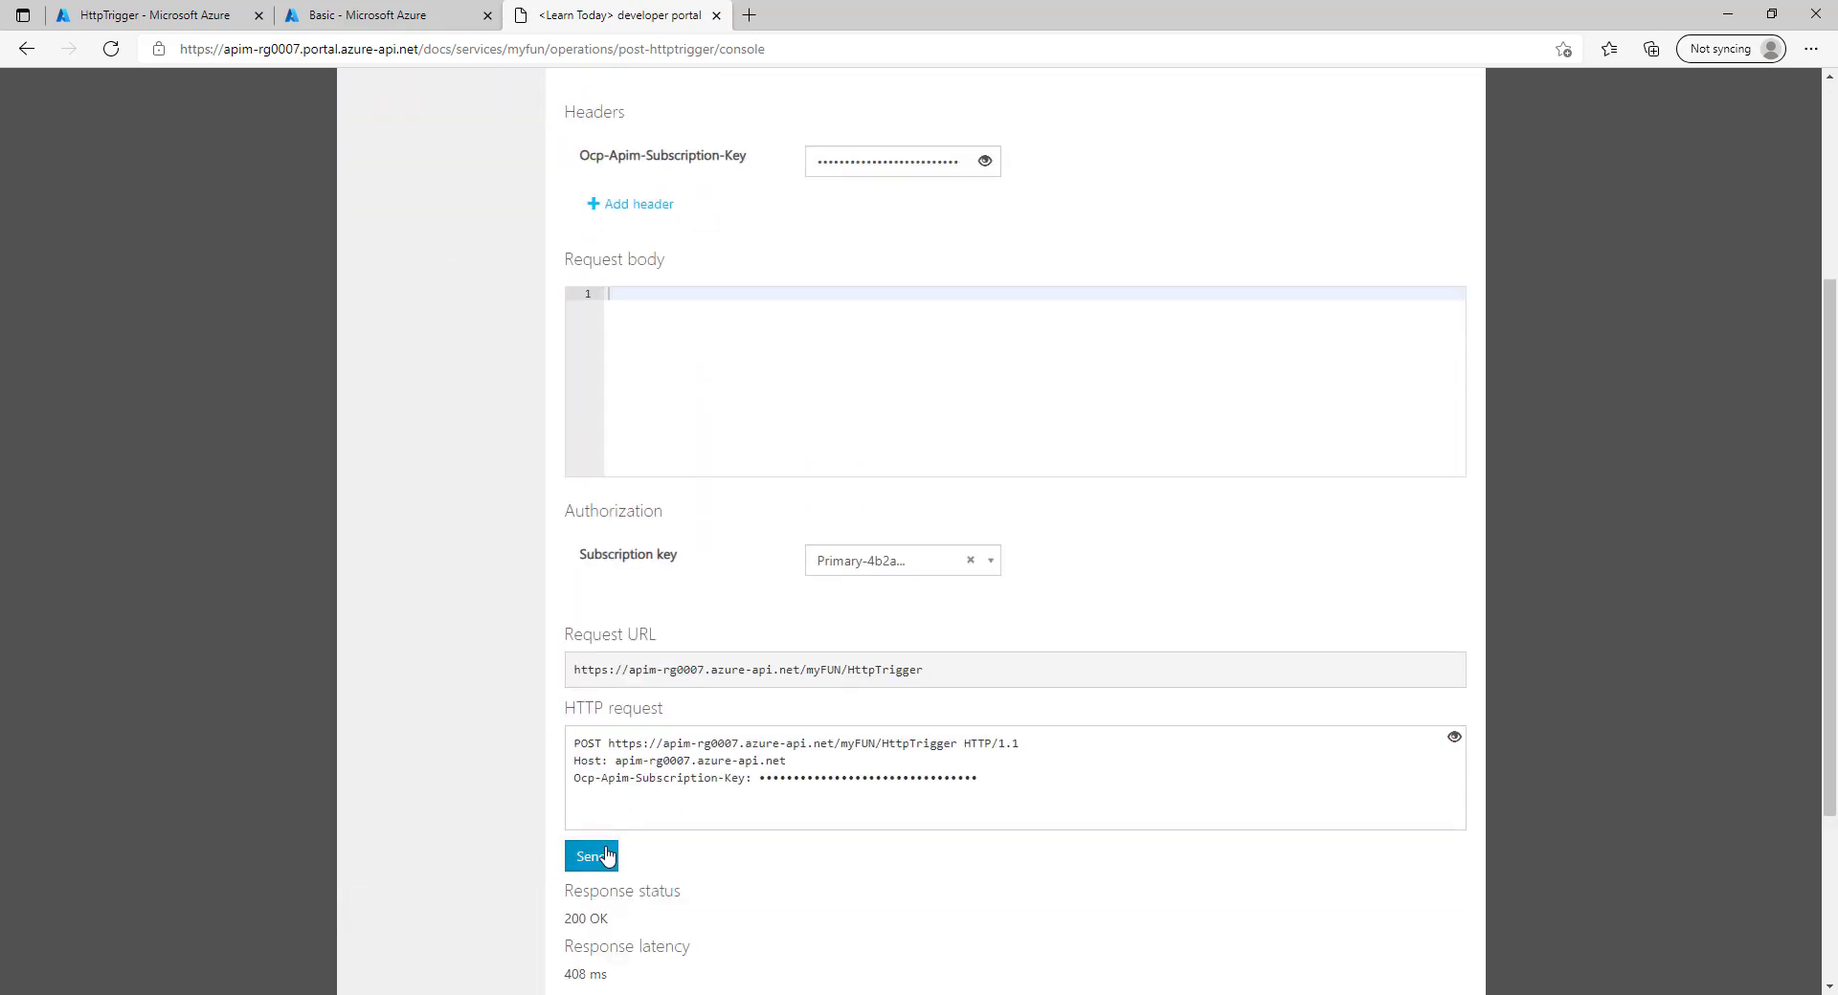
{"action": "scroll", "coordinate": [570, 746], "scroll_direction": "down", "scroll_amount": 3}
{"action": "double_click", "coordinate": [574, 639]}
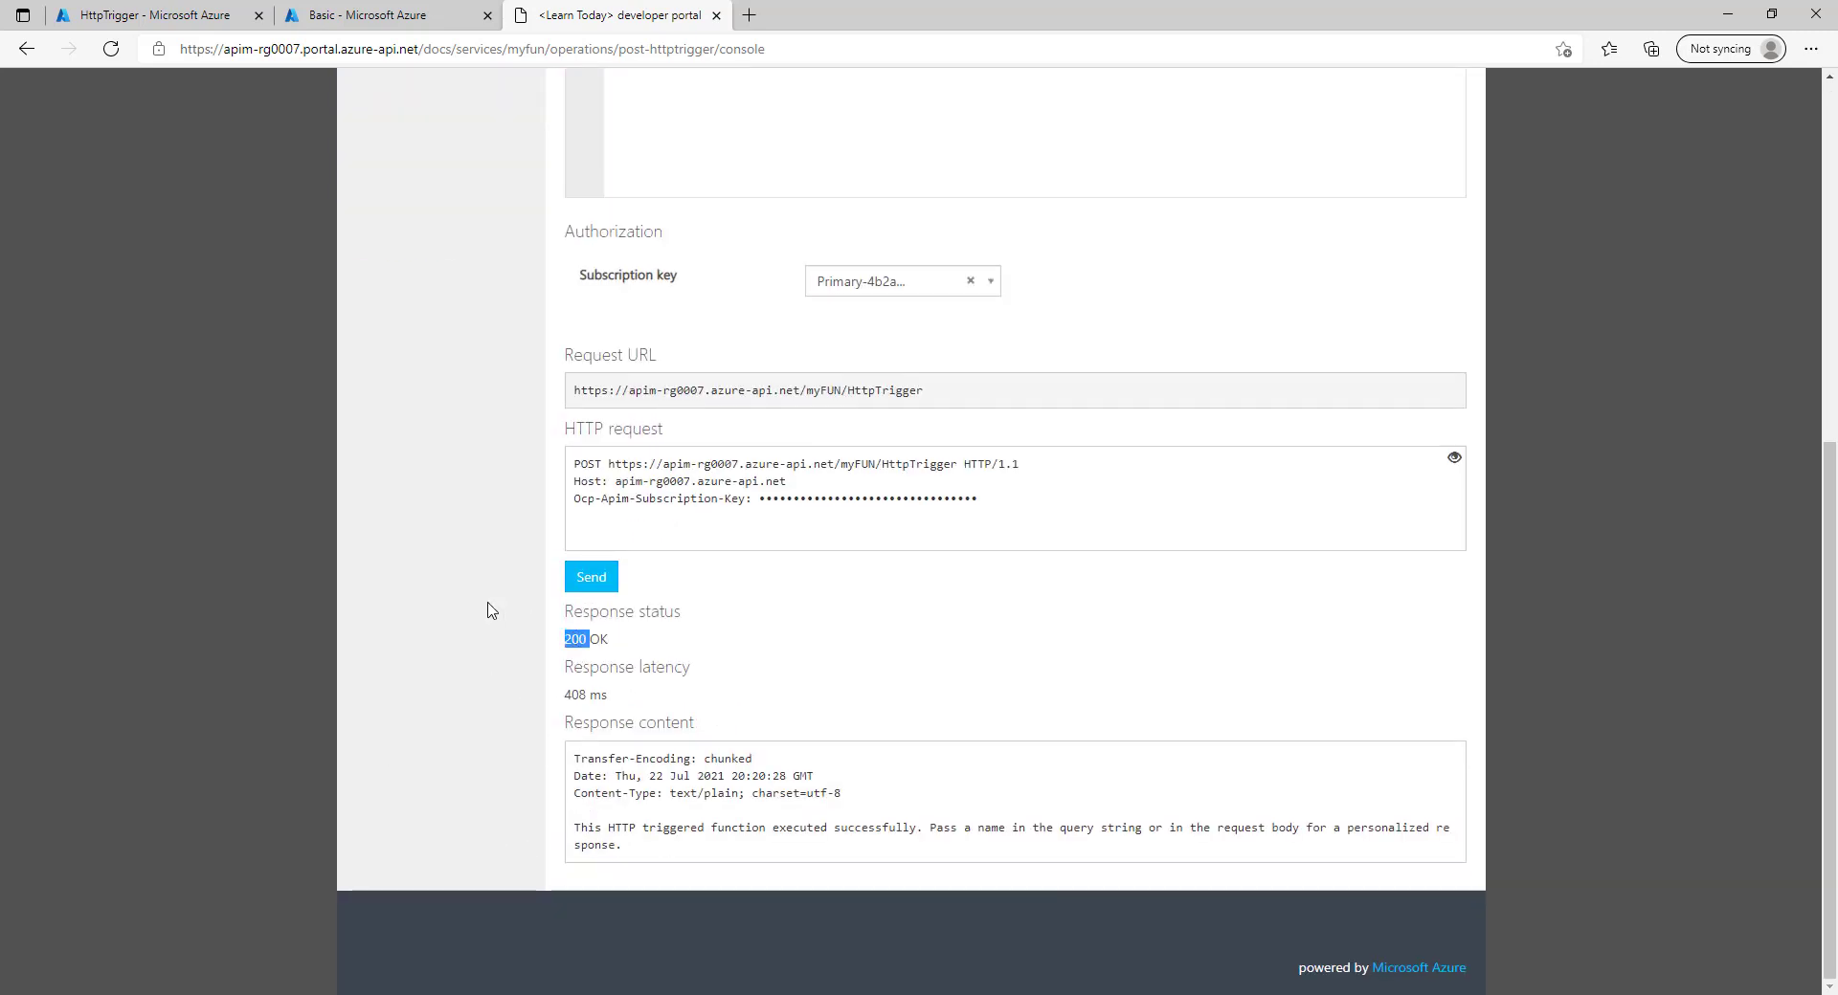
{"action": "left_click", "coordinate": [390, 9]}
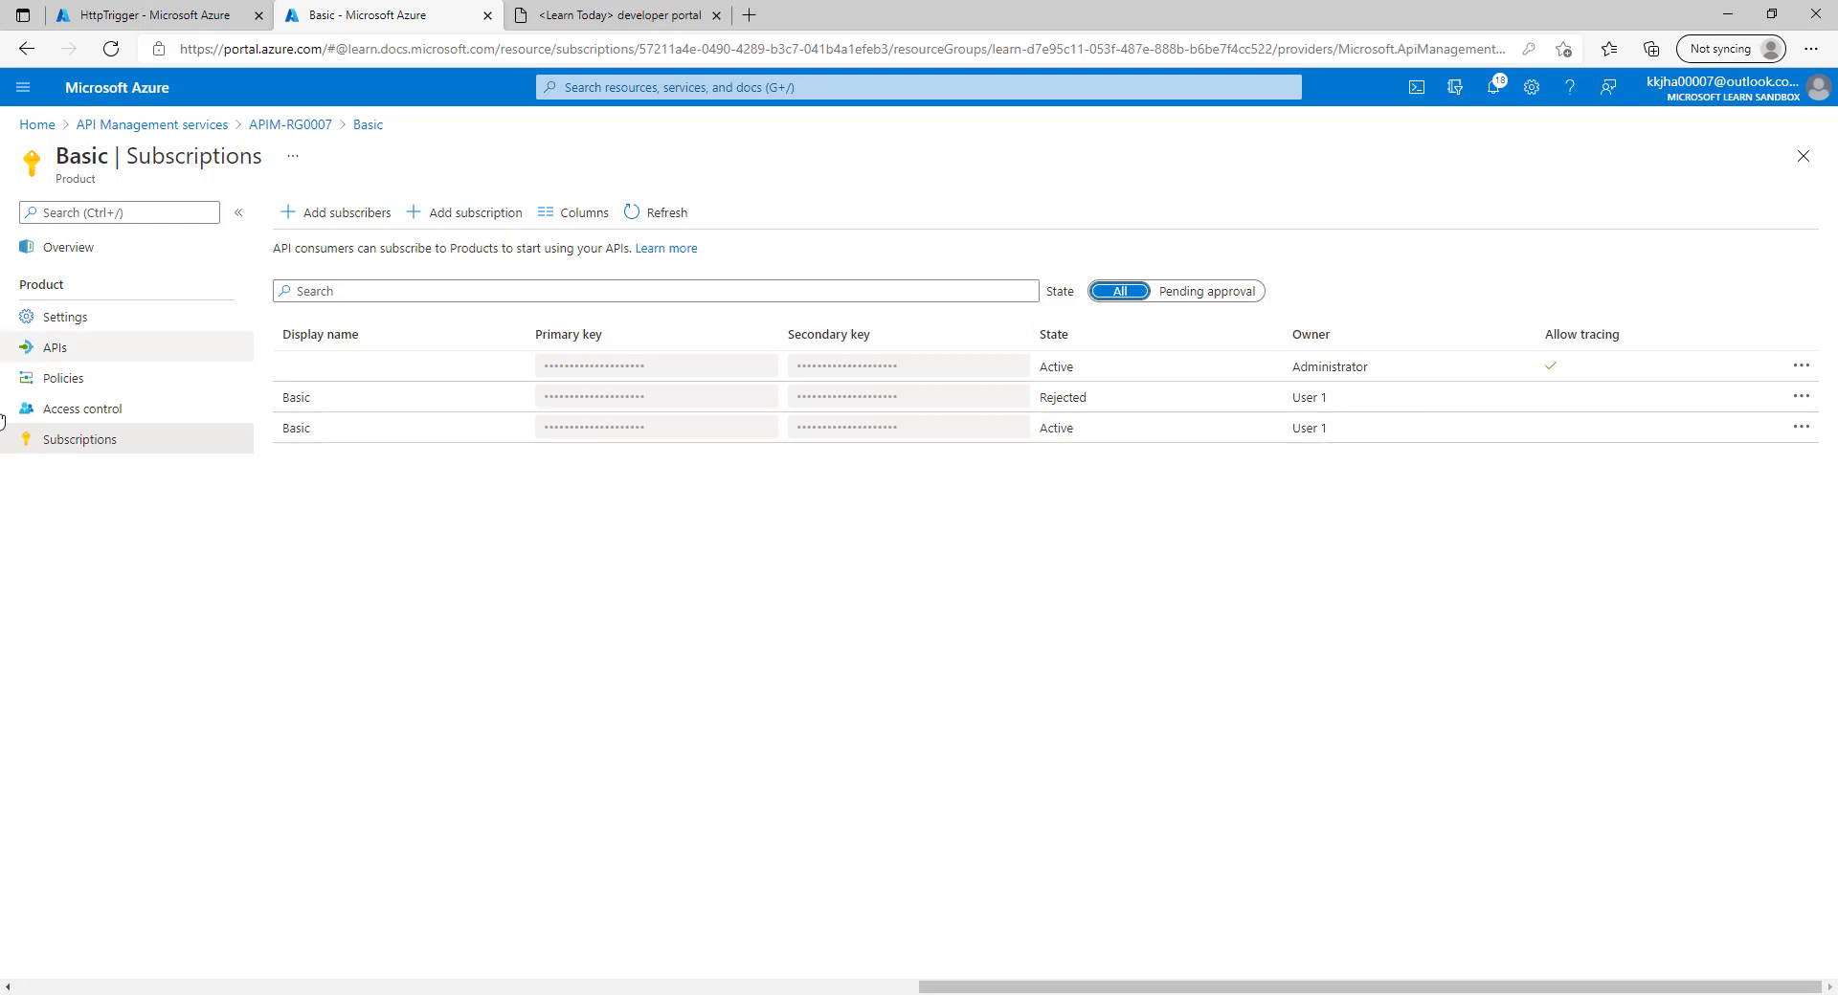
Tick Requires approval in Basic's settings, save, and reopen its subscription list.
{"action": "left_click", "coordinate": [105, 321]}
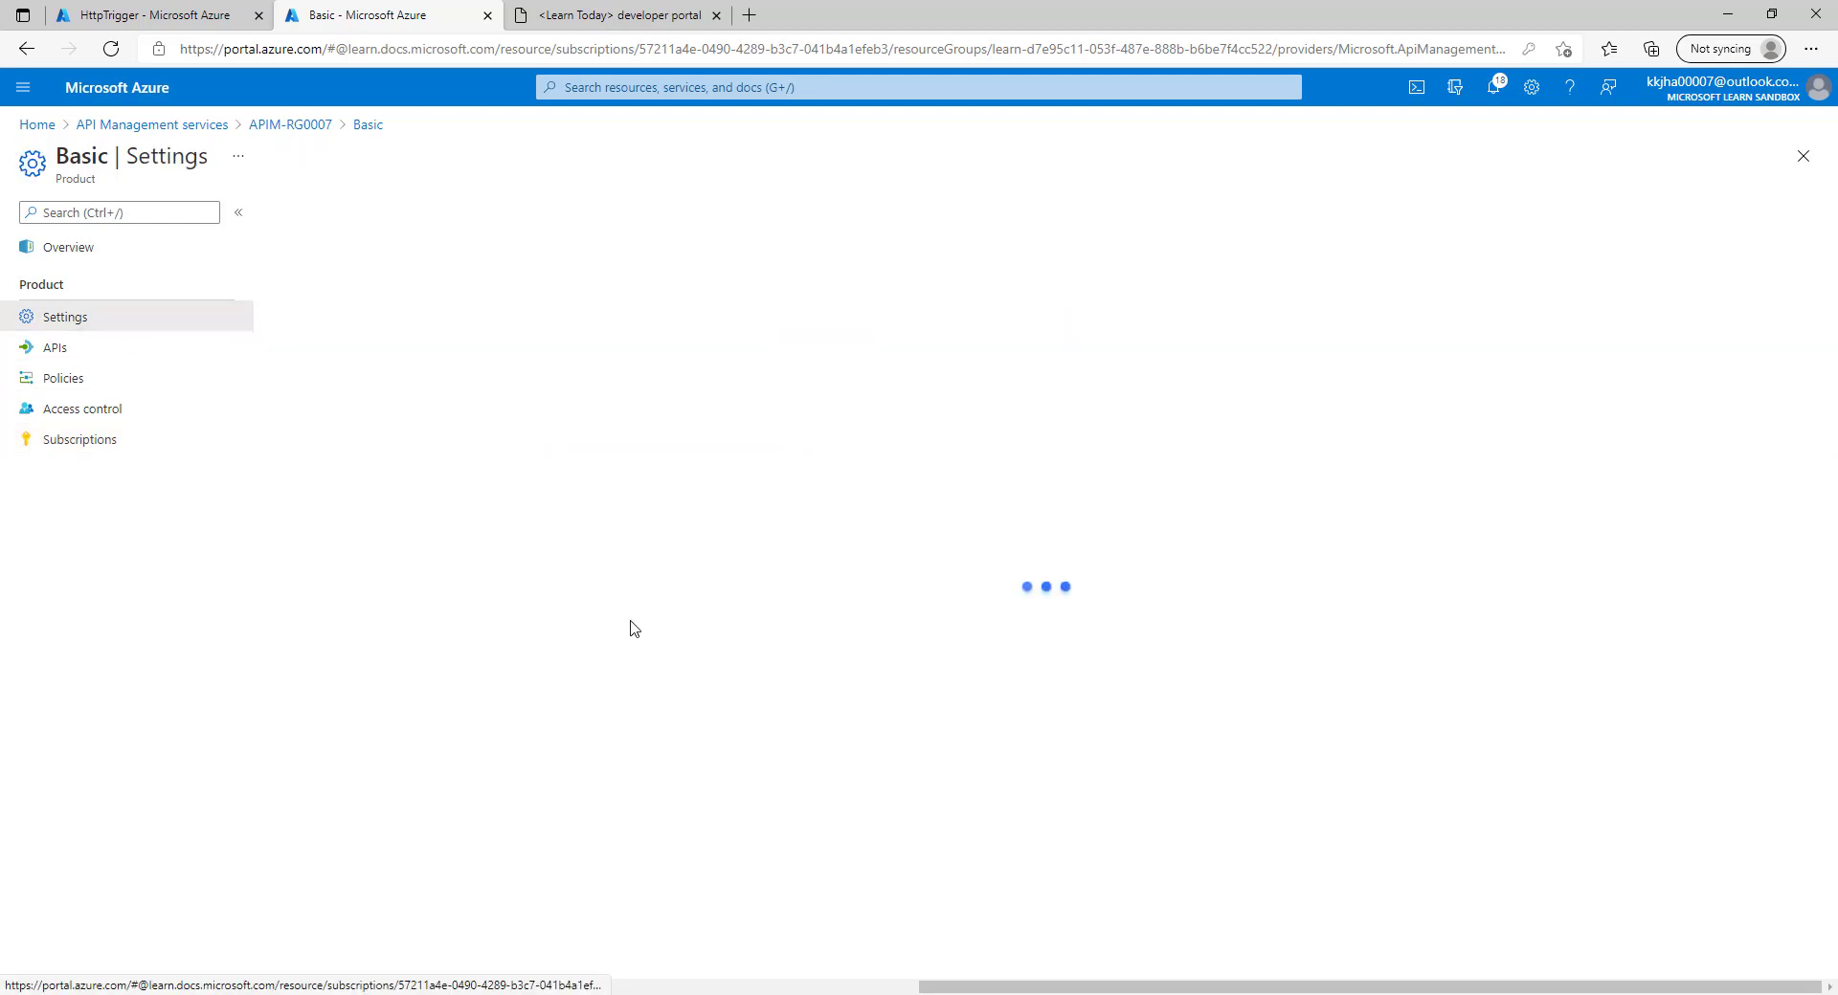
{"action": "left_click", "coordinate": [412, 594]}
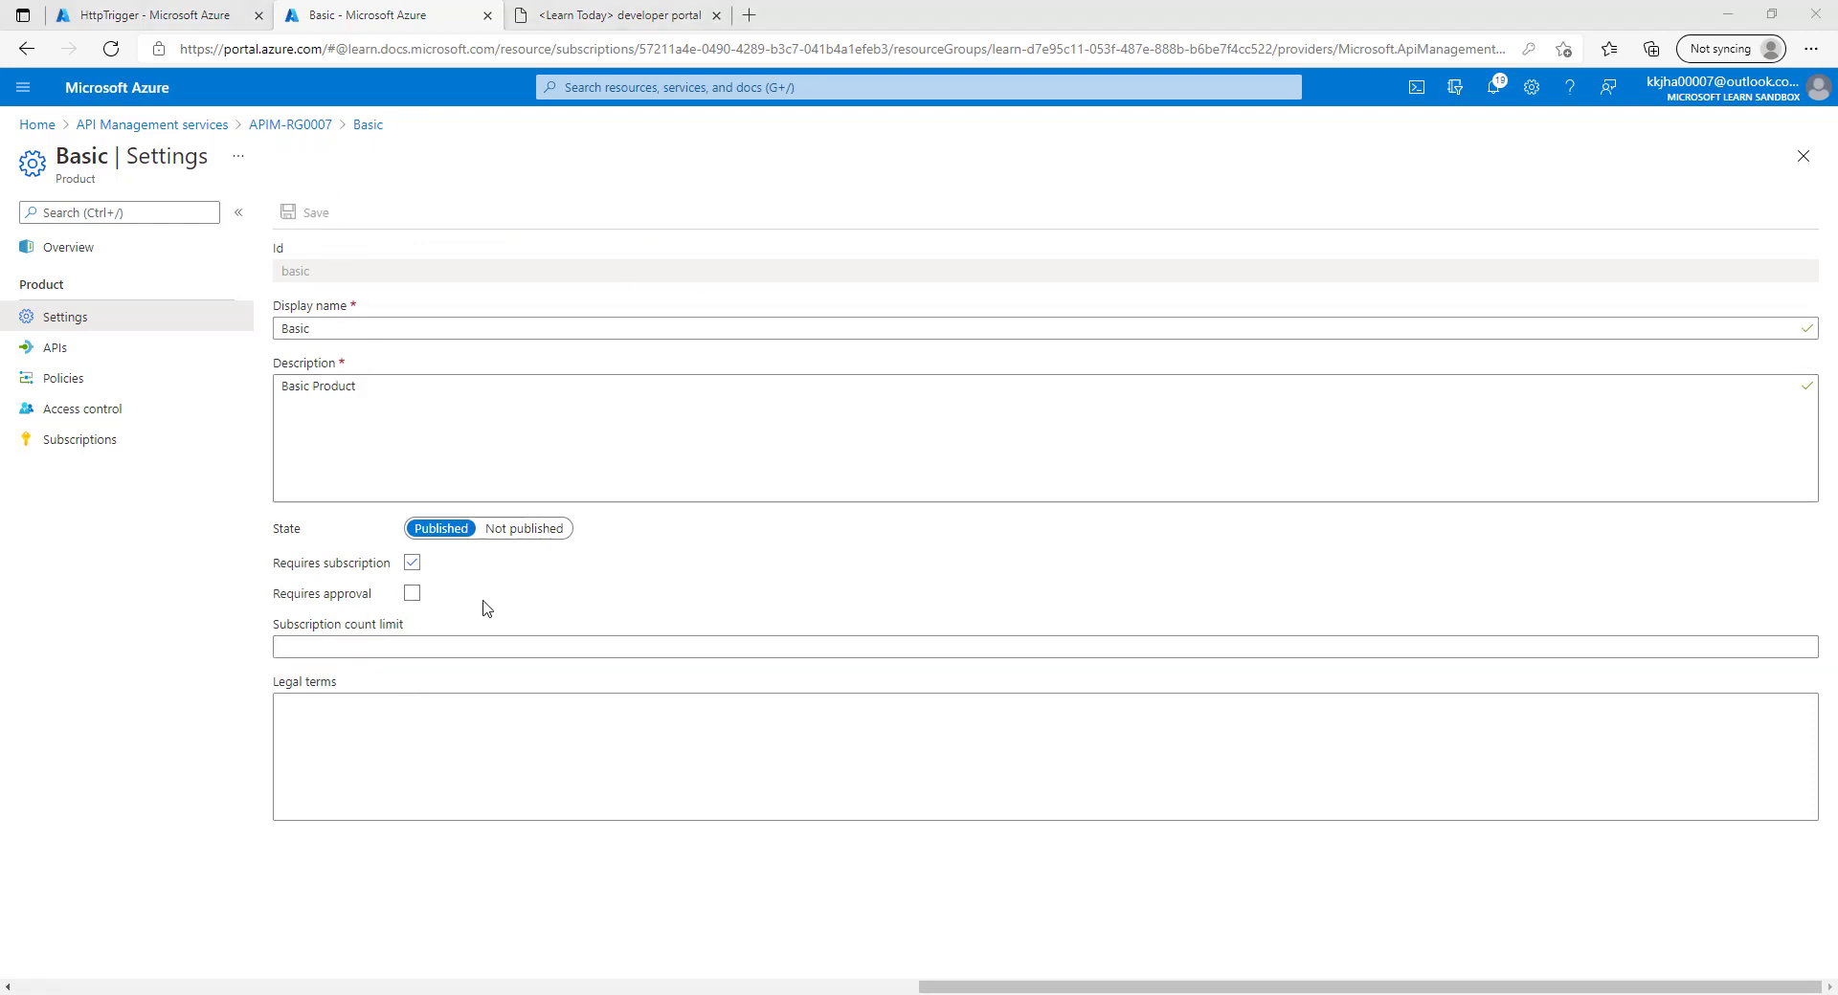
{"action": "left_click", "coordinate": [436, 599]}
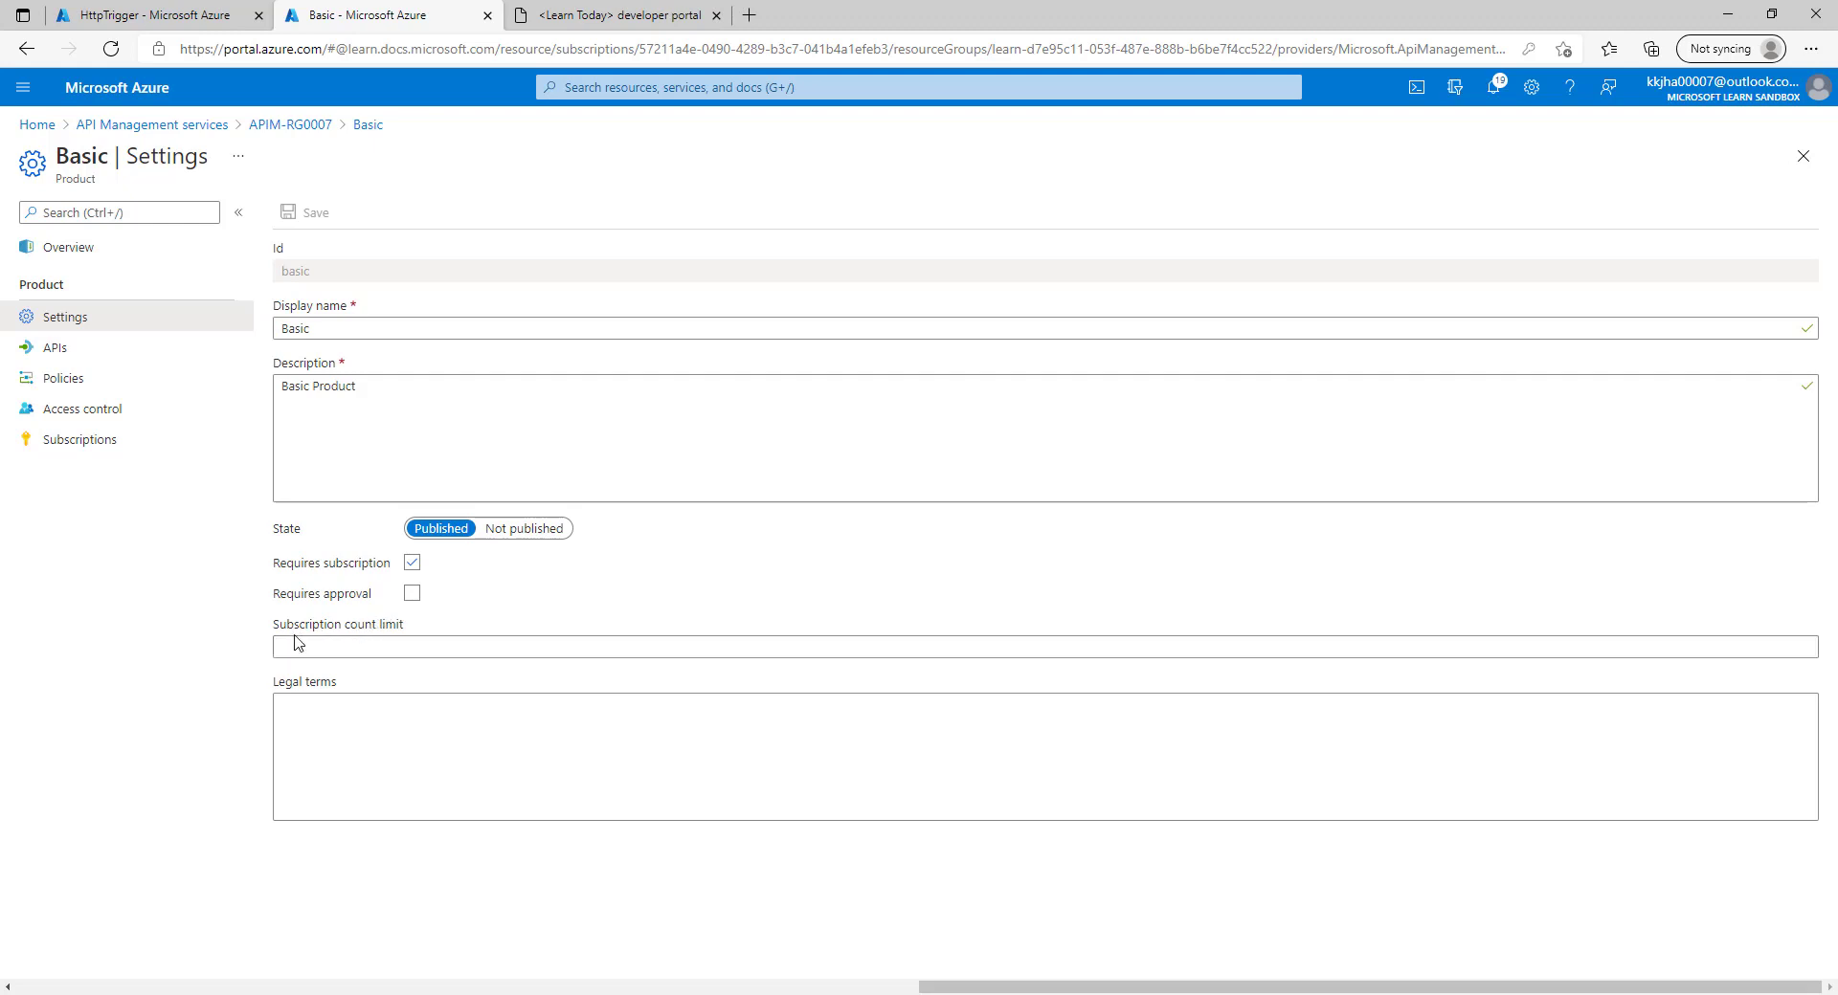
{"action": "left_click", "coordinate": [383, 614]}
{"action": "left_click_drag", "start_coordinate": [399, 622], "coordinate": [273, 624]}
{"action": "left_click", "coordinate": [461, 597]}
{"action": "left_click", "coordinate": [412, 595]}
{"action": "left_click", "coordinate": [304, 212]}
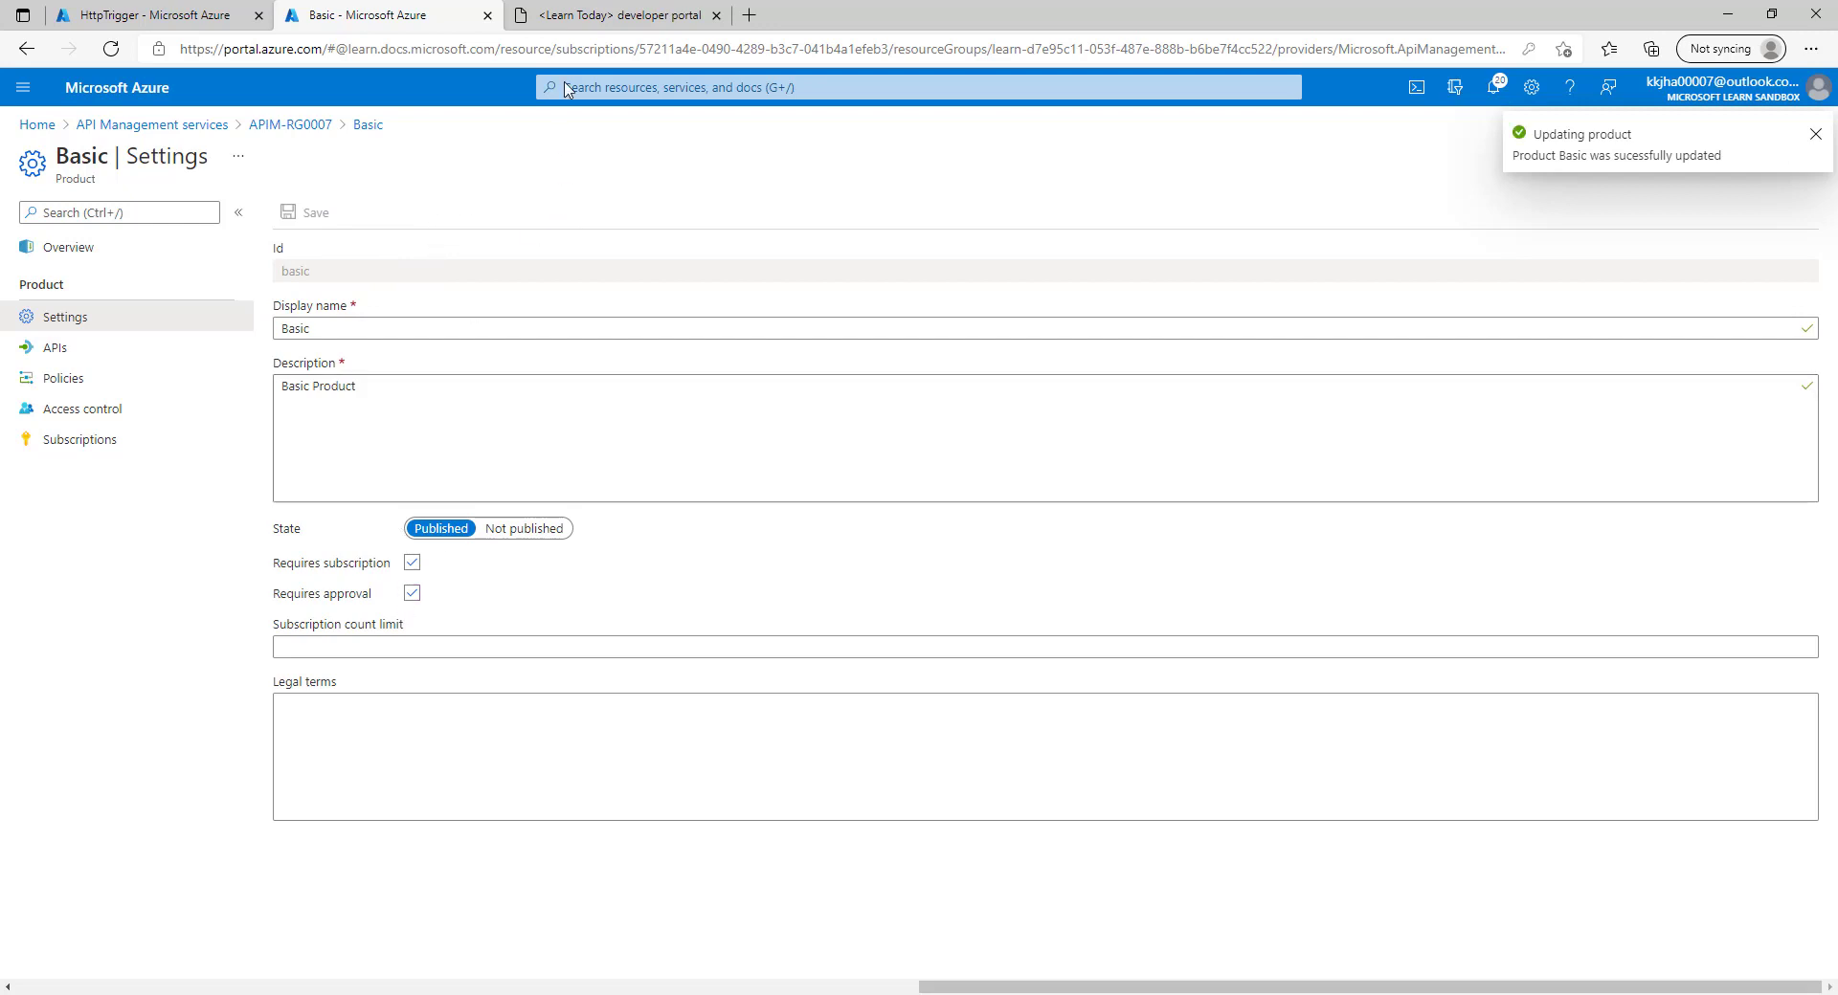
{"action": "left_click", "coordinate": [578, 9]}
{"action": "left_click", "coordinate": [445, 11]}
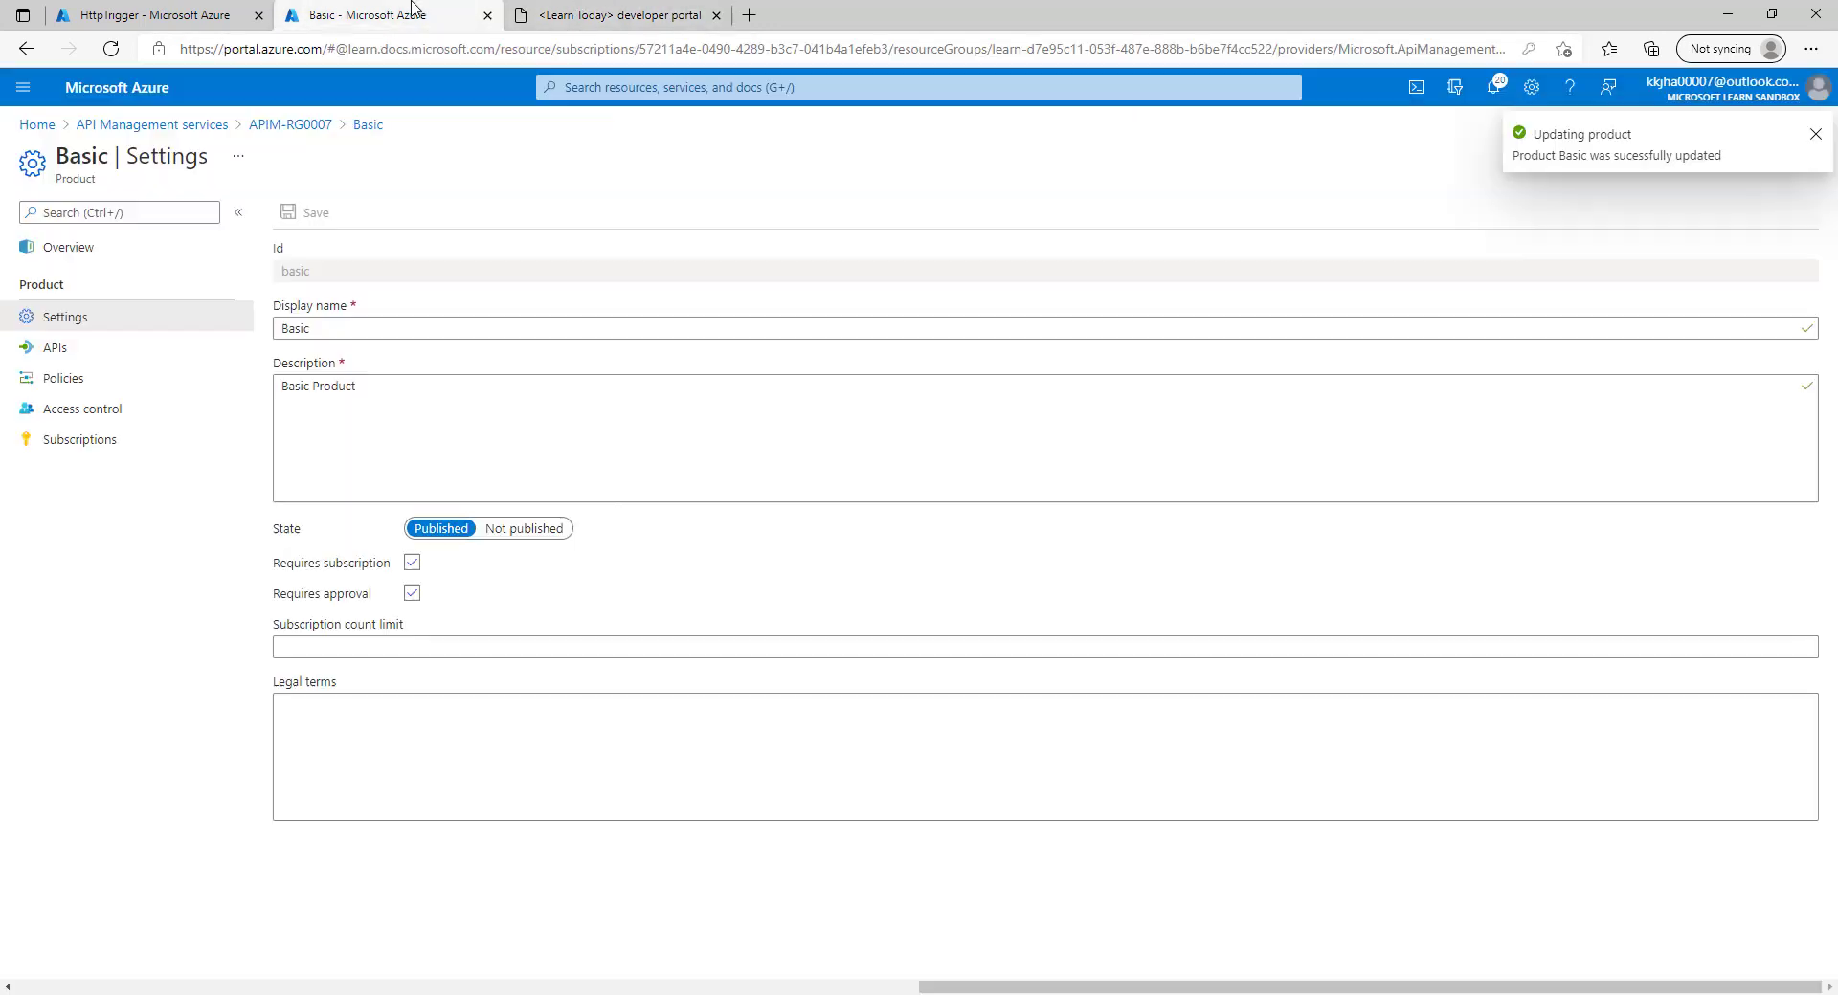
{"action": "left_click", "coordinate": [111, 441]}
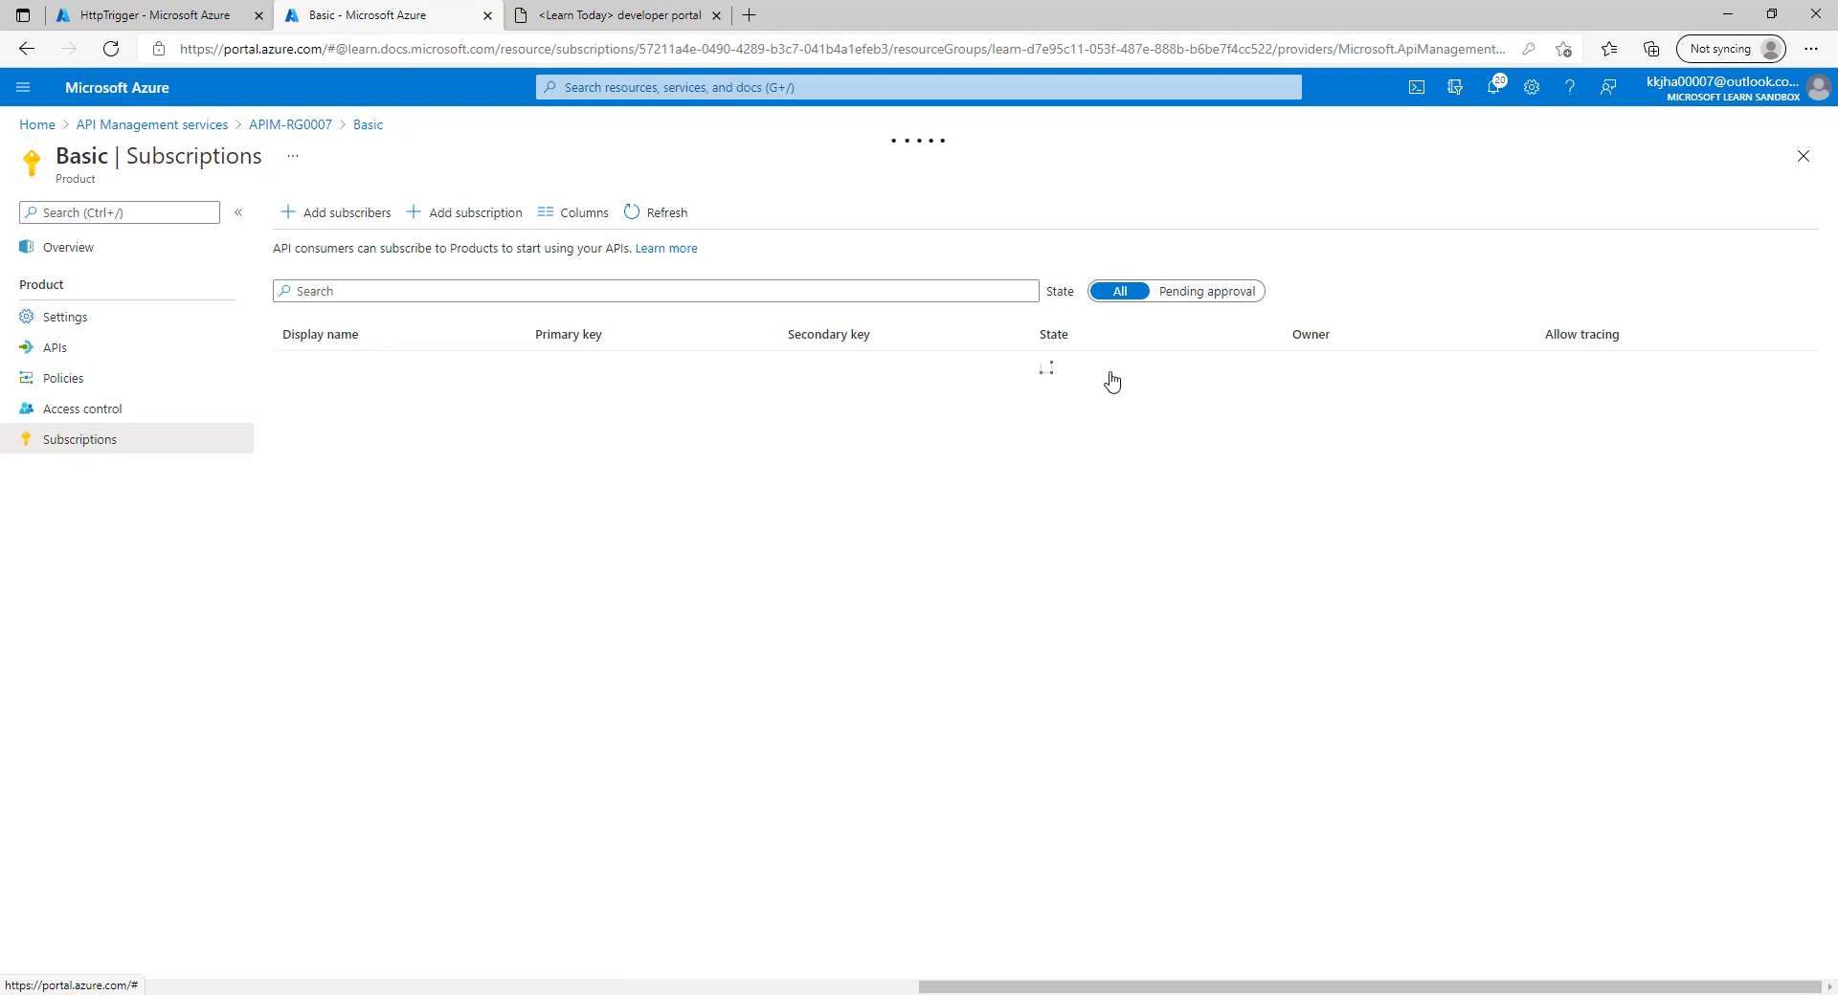
Delete User 1's active and rejected Basic subscriptions, leaving only the Administrator's.
{"action": "left_click", "coordinate": [1801, 426]}
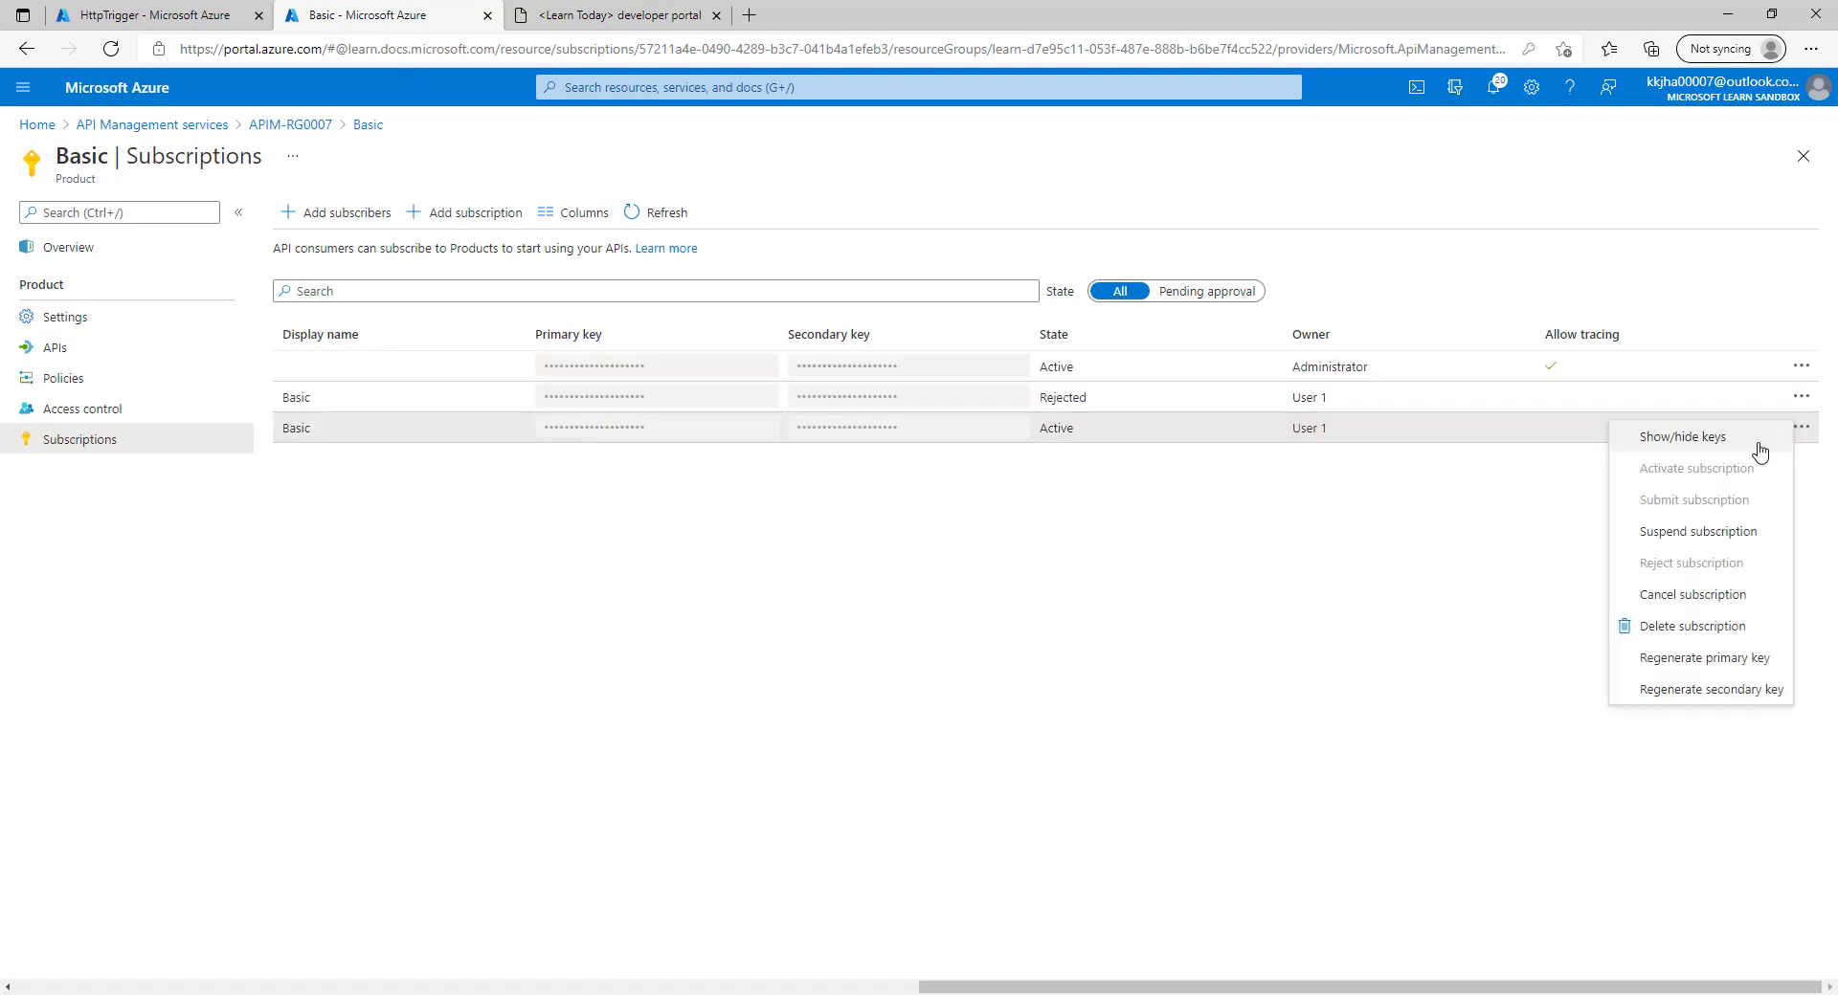
{"action": "left_click", "coordinate": [1694, 627]}
{"action": "left_click", "coordinate": [330, 539]}
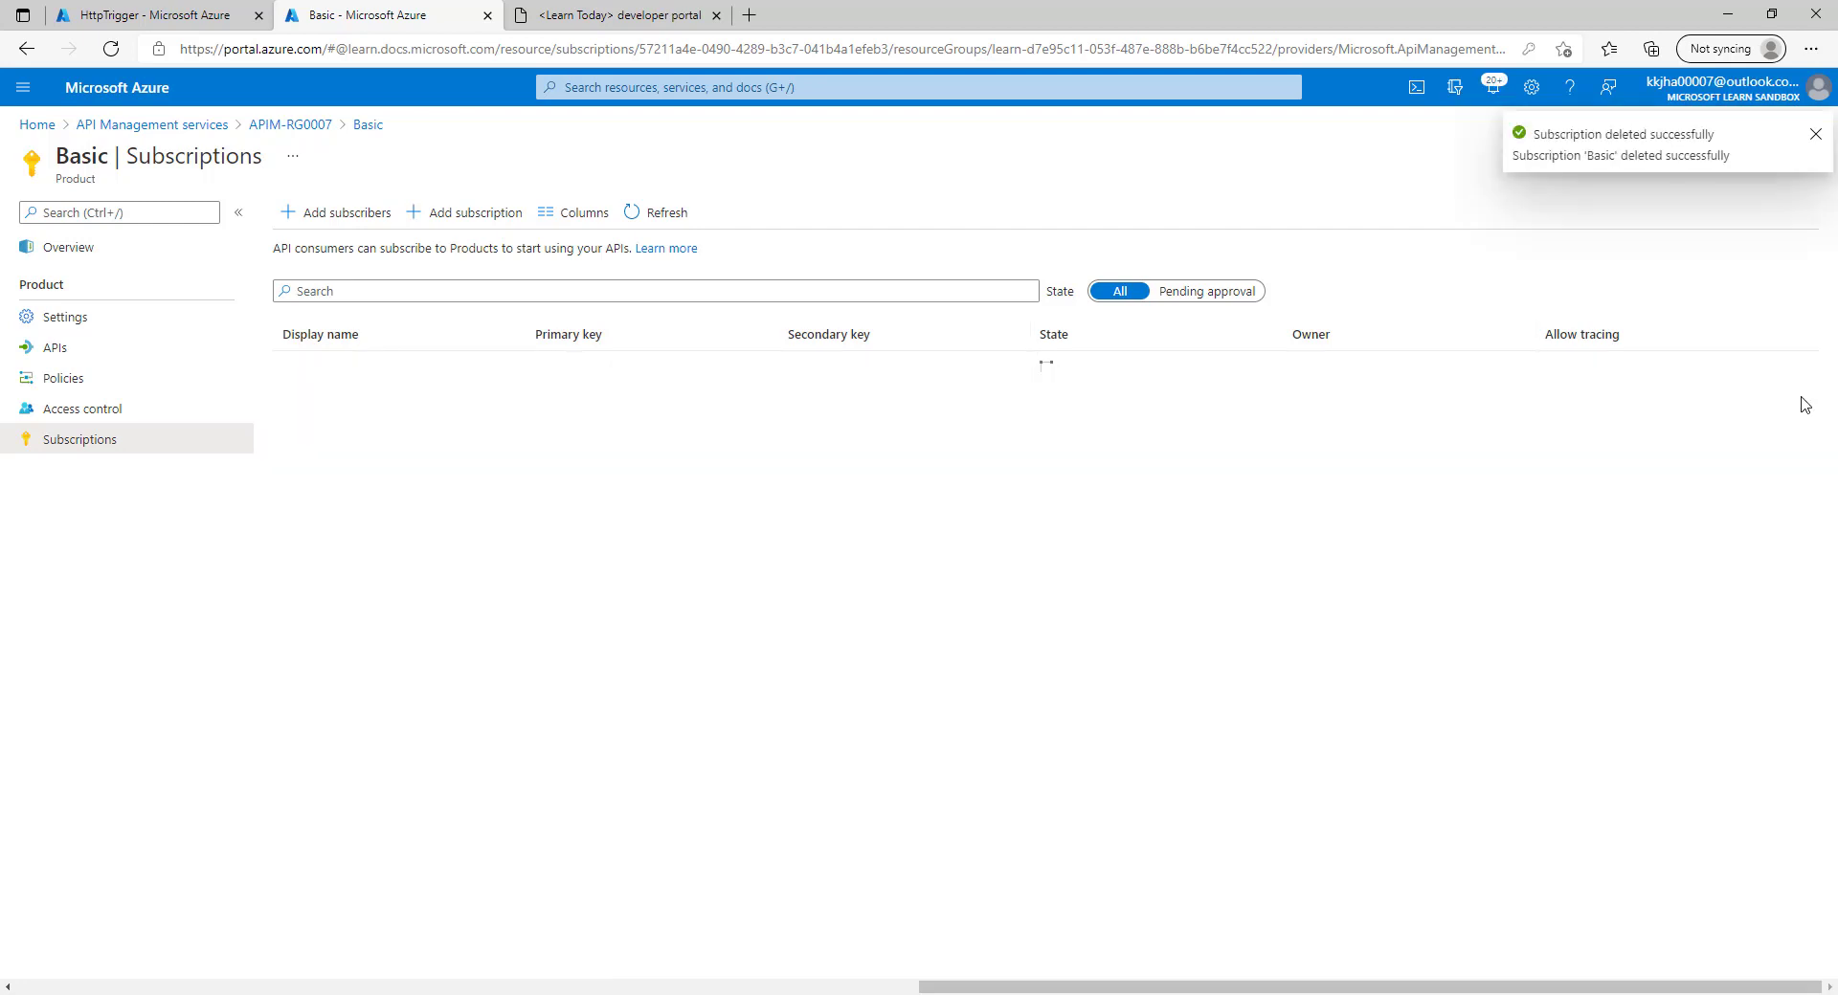
{"action": "left_click", "coordinate": [1800, 396]}
{"action": "left_click", "coordinate": [1692, 603]}
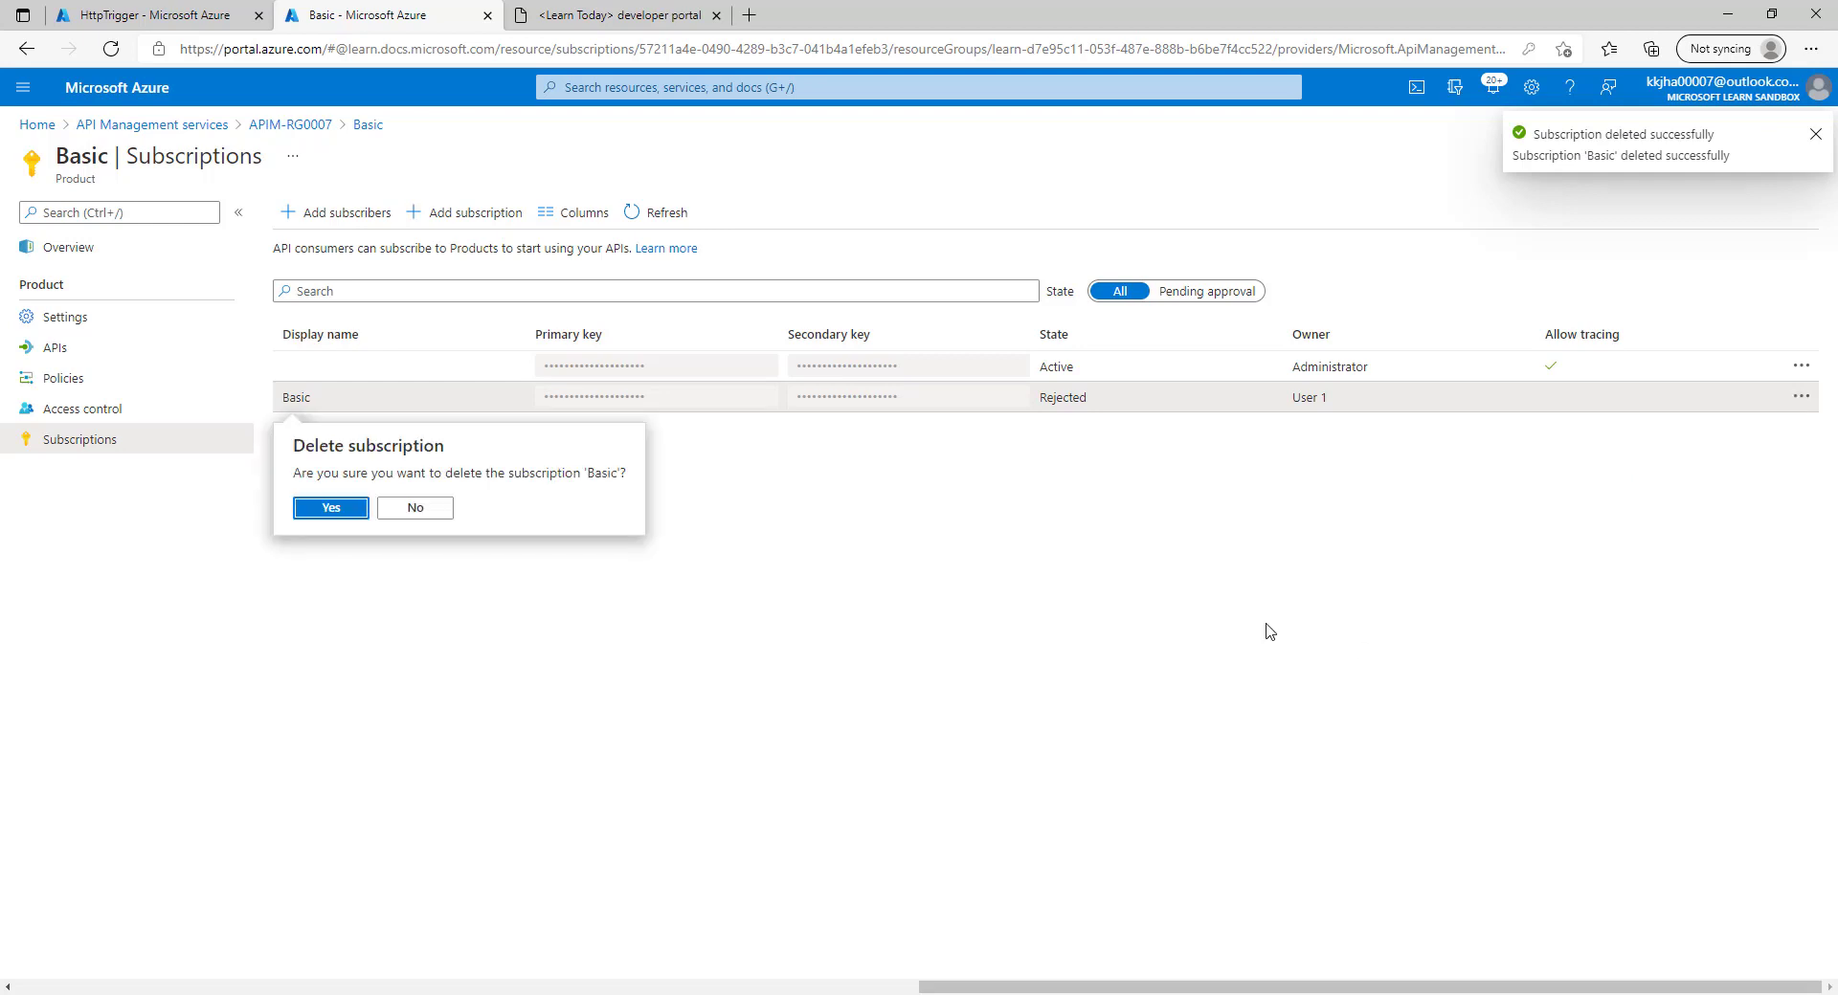
{"action": "left_click", "coordinate": [335, 508]}
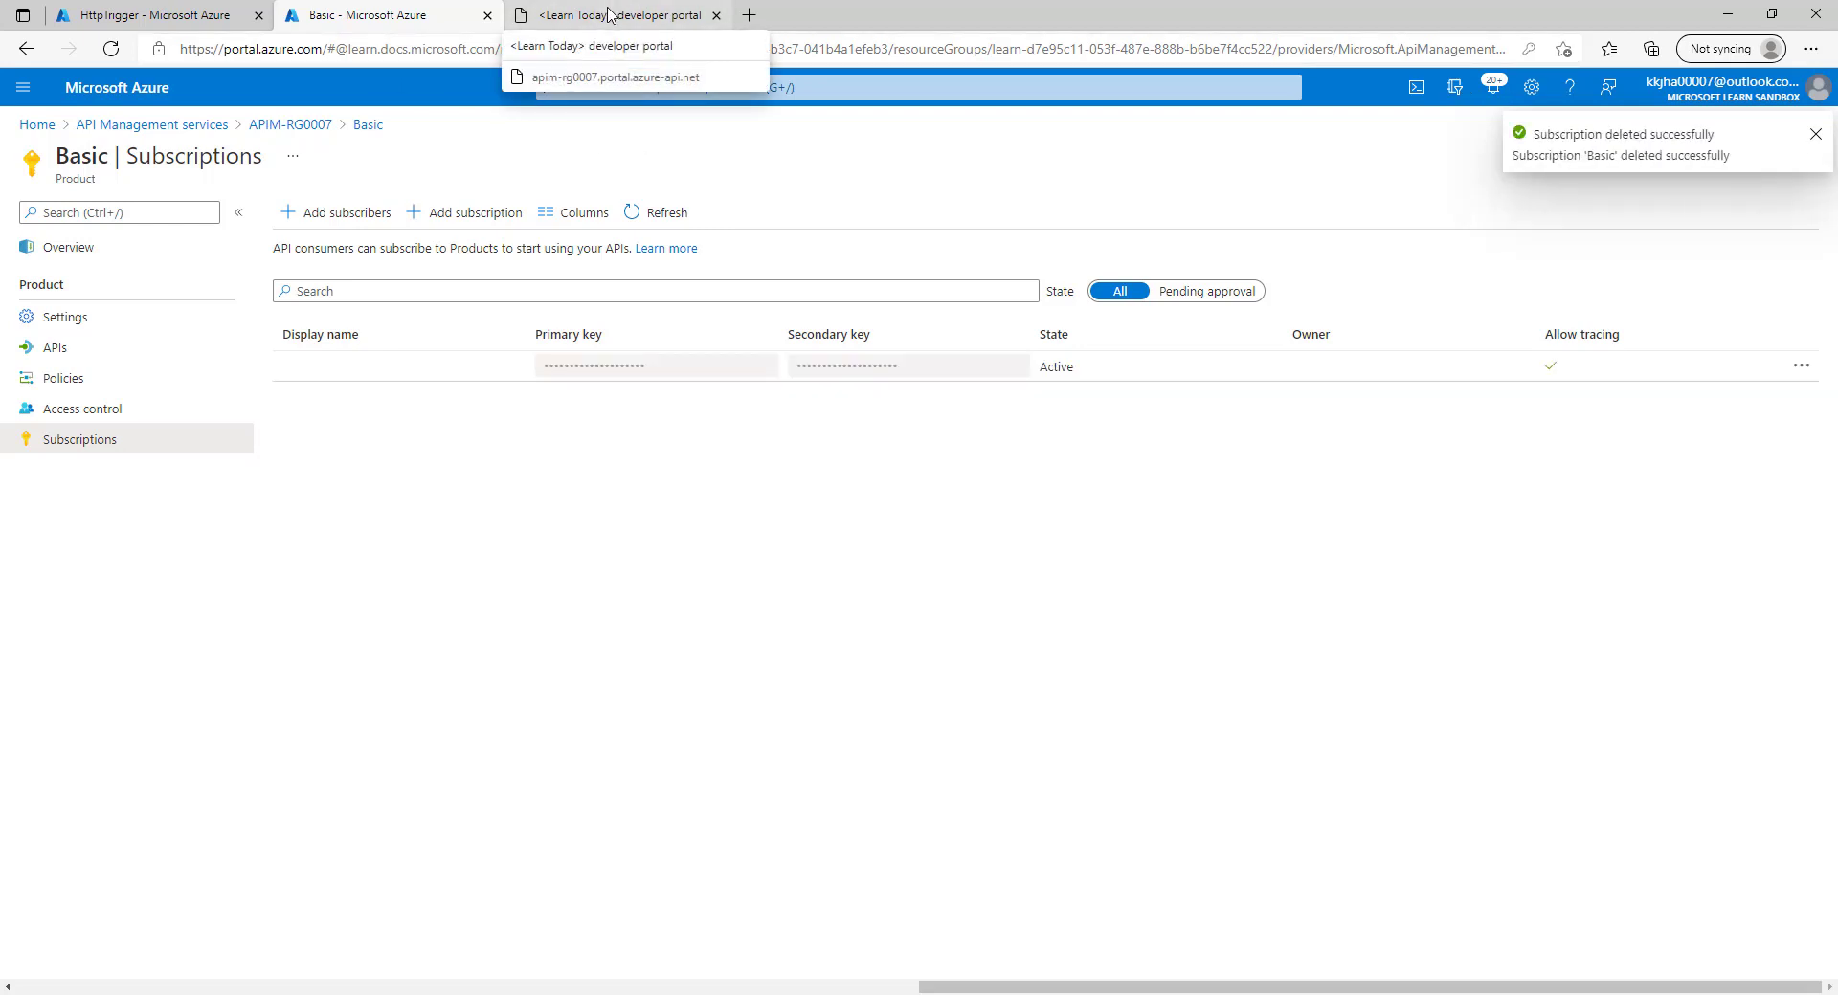
{"action": "left_click", "coordinate": [607, 14]}
{"action": "scroll", "coordinate": [488, 534], "scroll_direction": "up", "scroll_amount": 6}
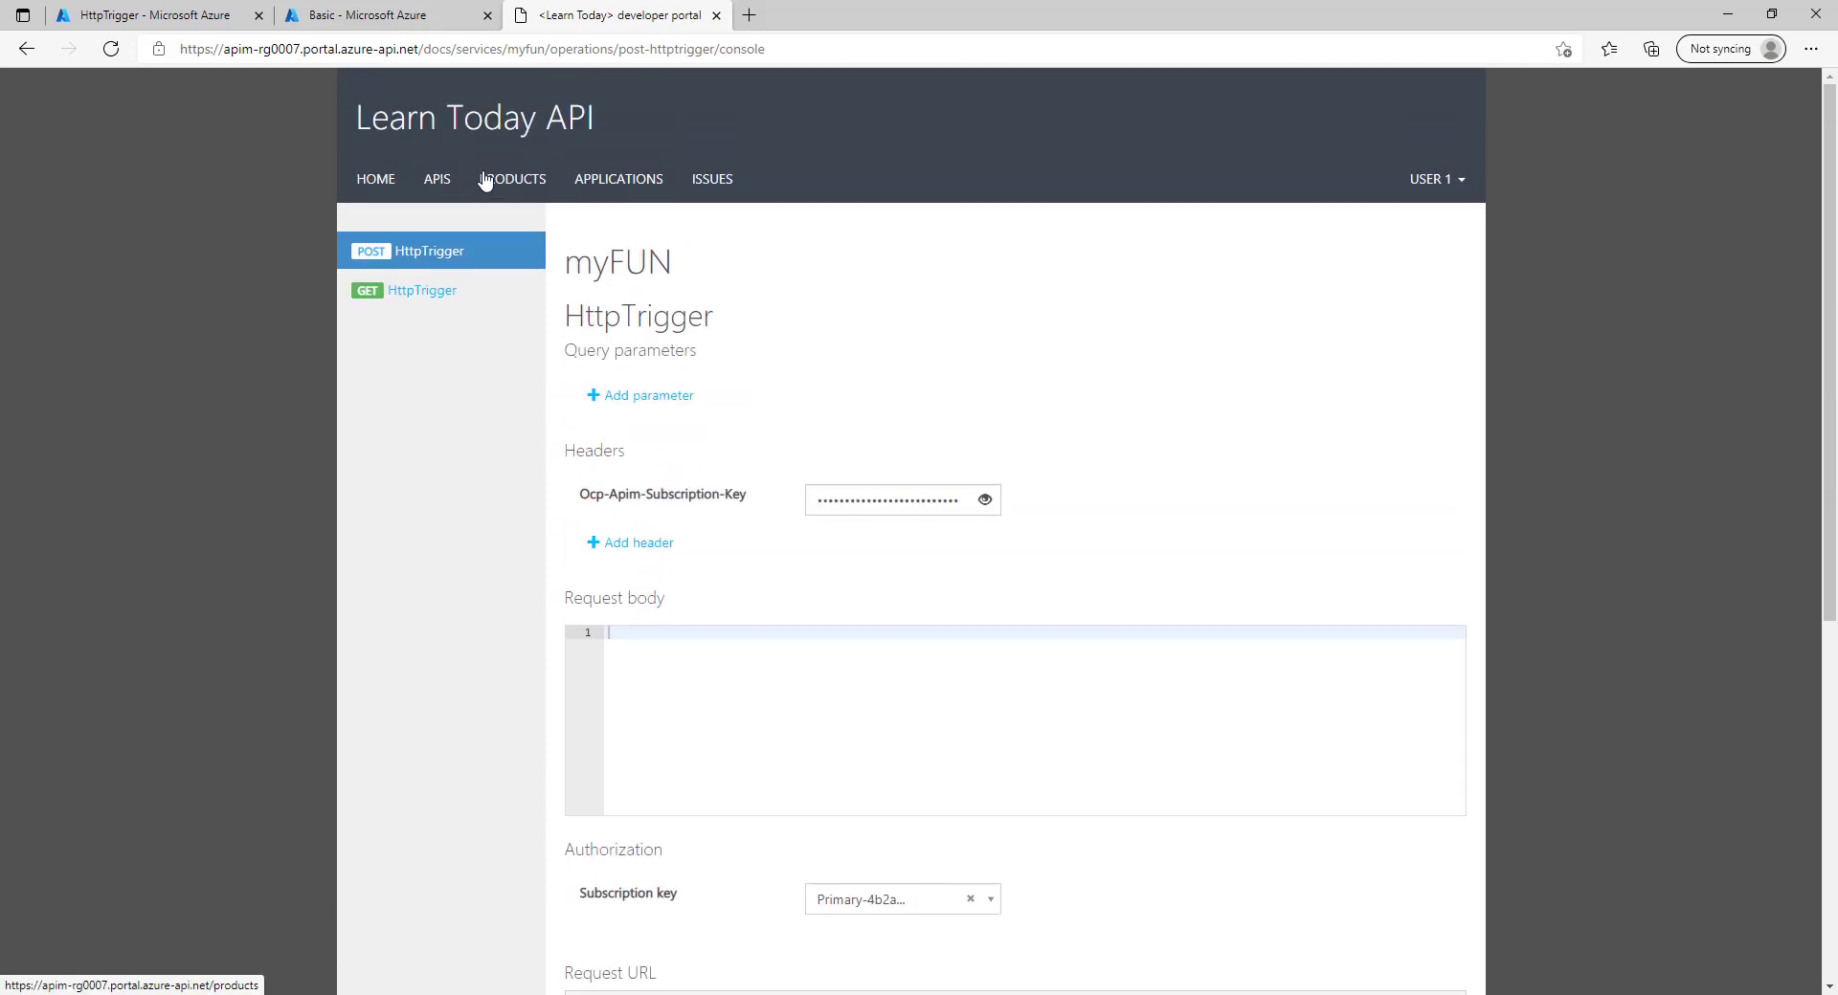
Request a Basic product subscription and check that it shows as Requested.
{"action": "left_click", "coordinate": [485, 179]}
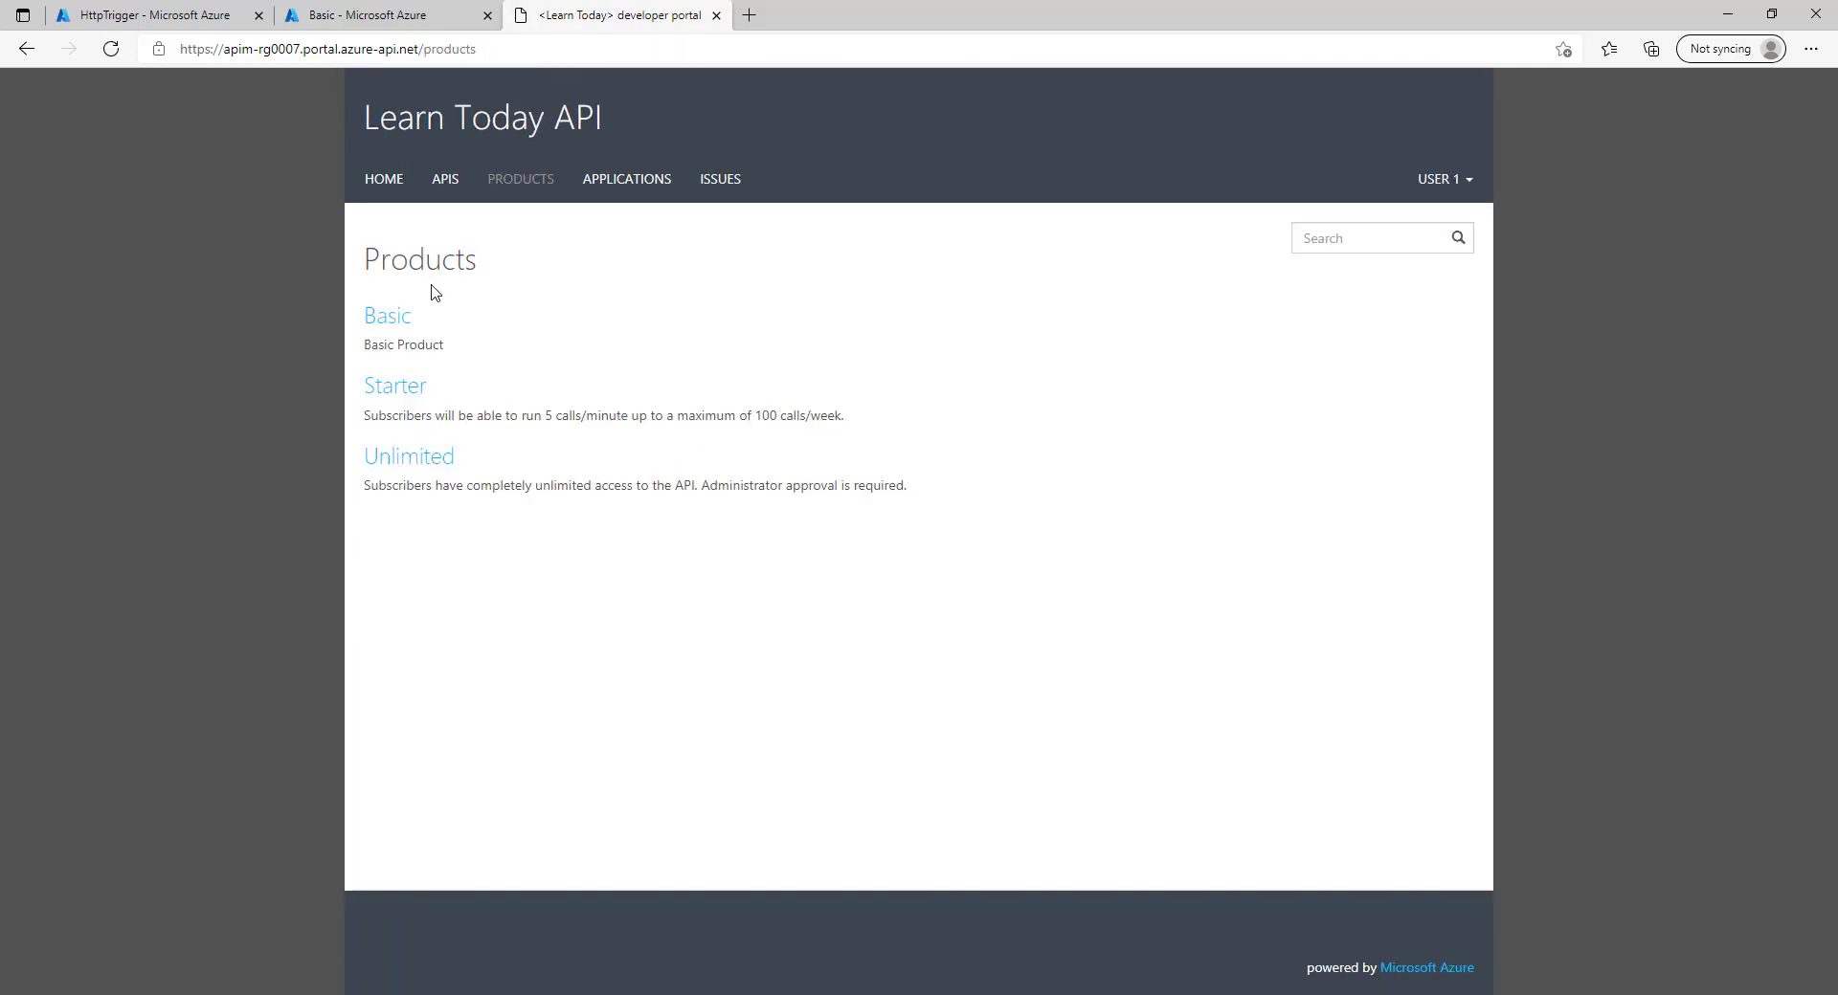
{"action": "left_click", "coordinate": [392, 319]}
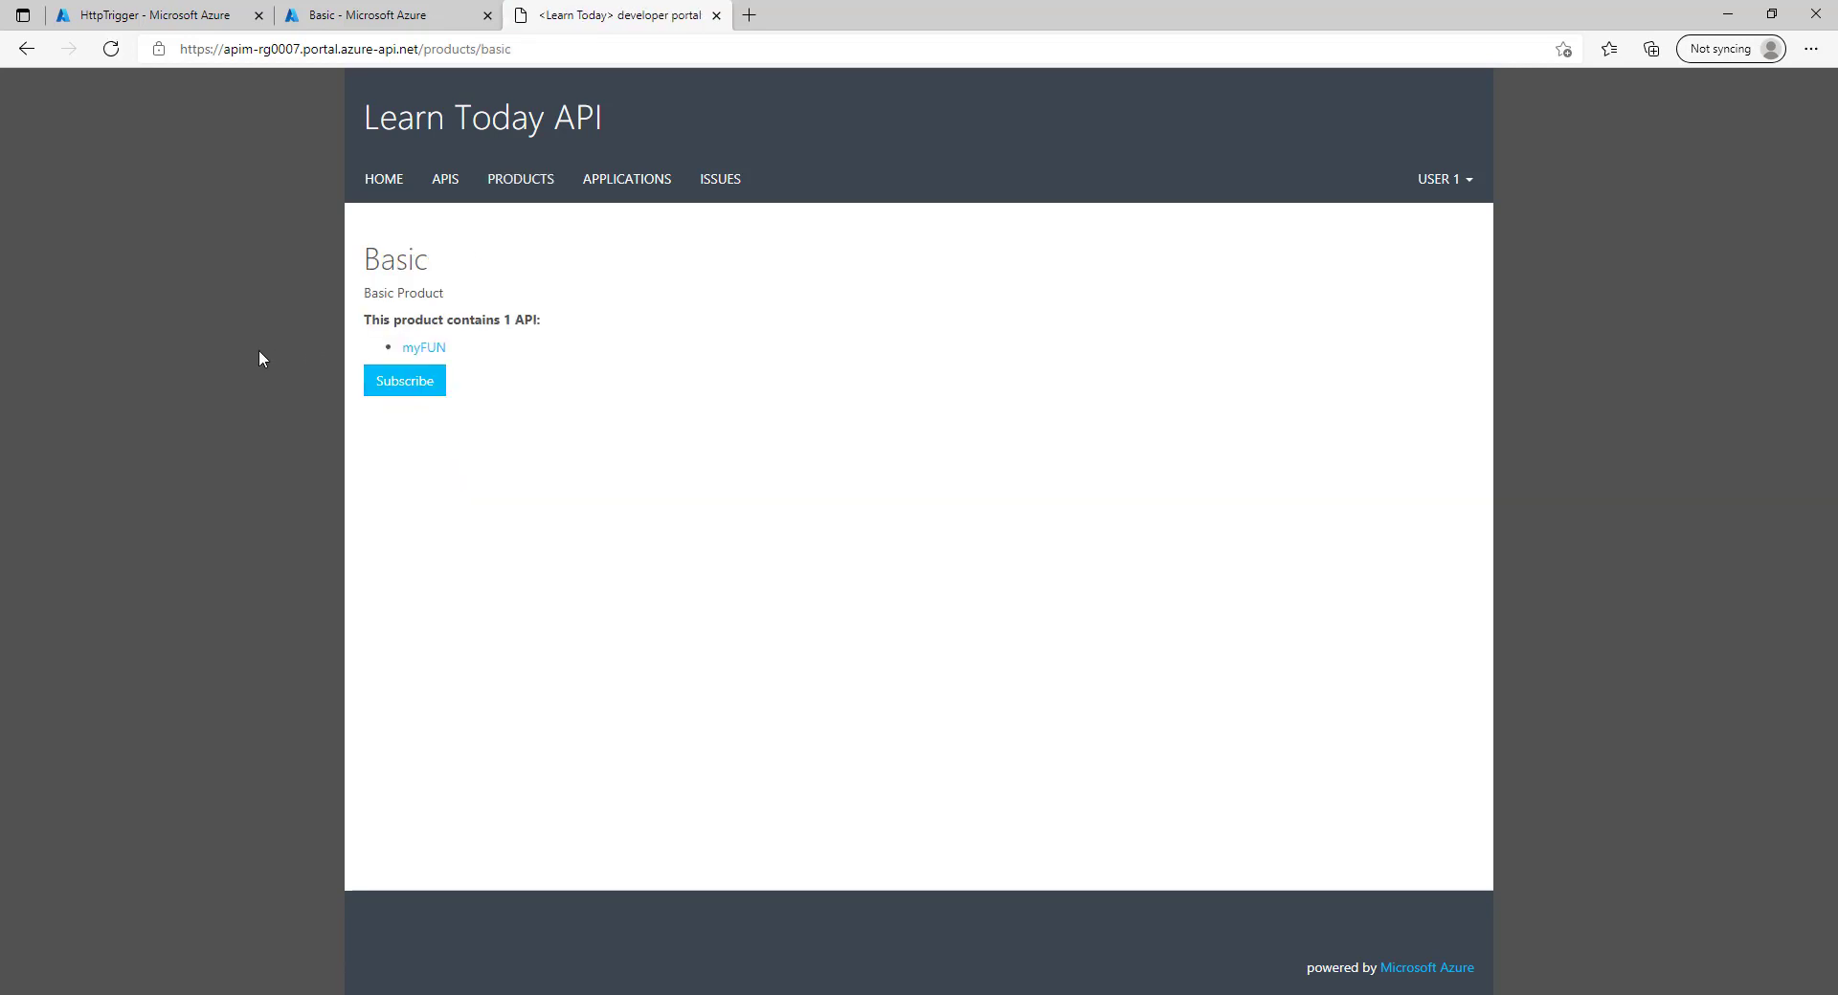
{"action": "left_click", "coordinate": [409, 381]}
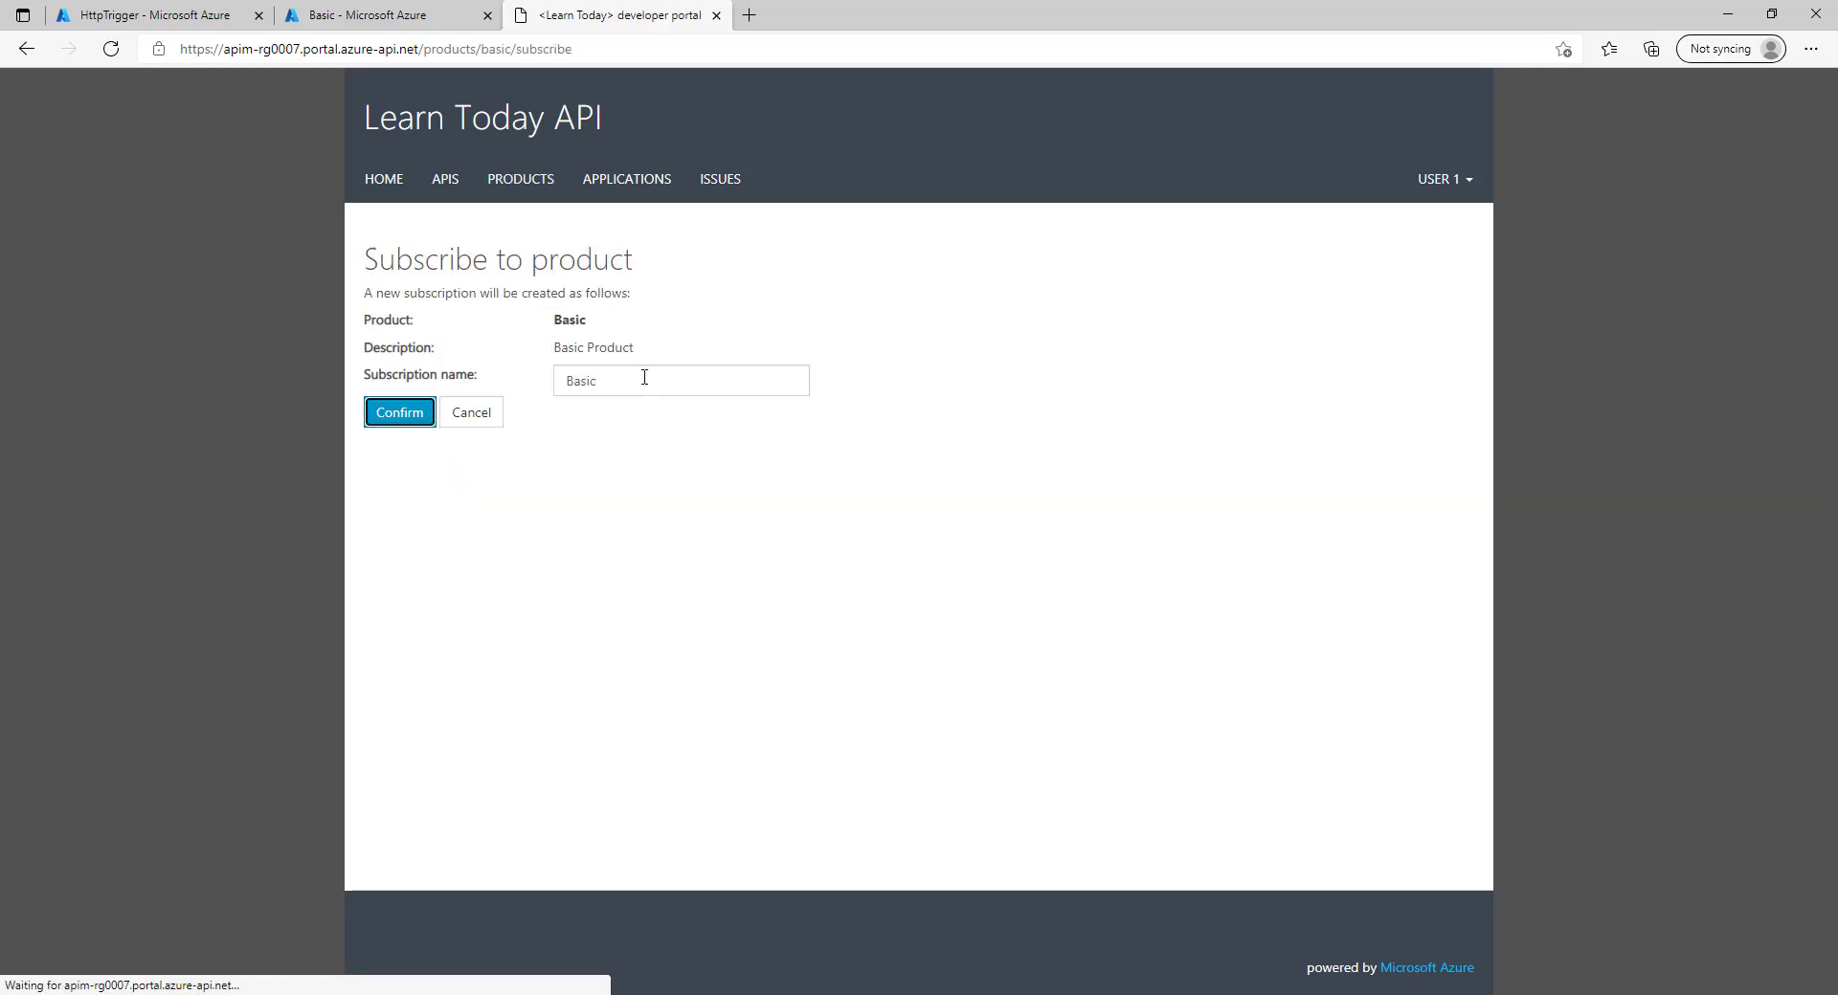
{"action": "left_click", "coordinate": [385, 422]}
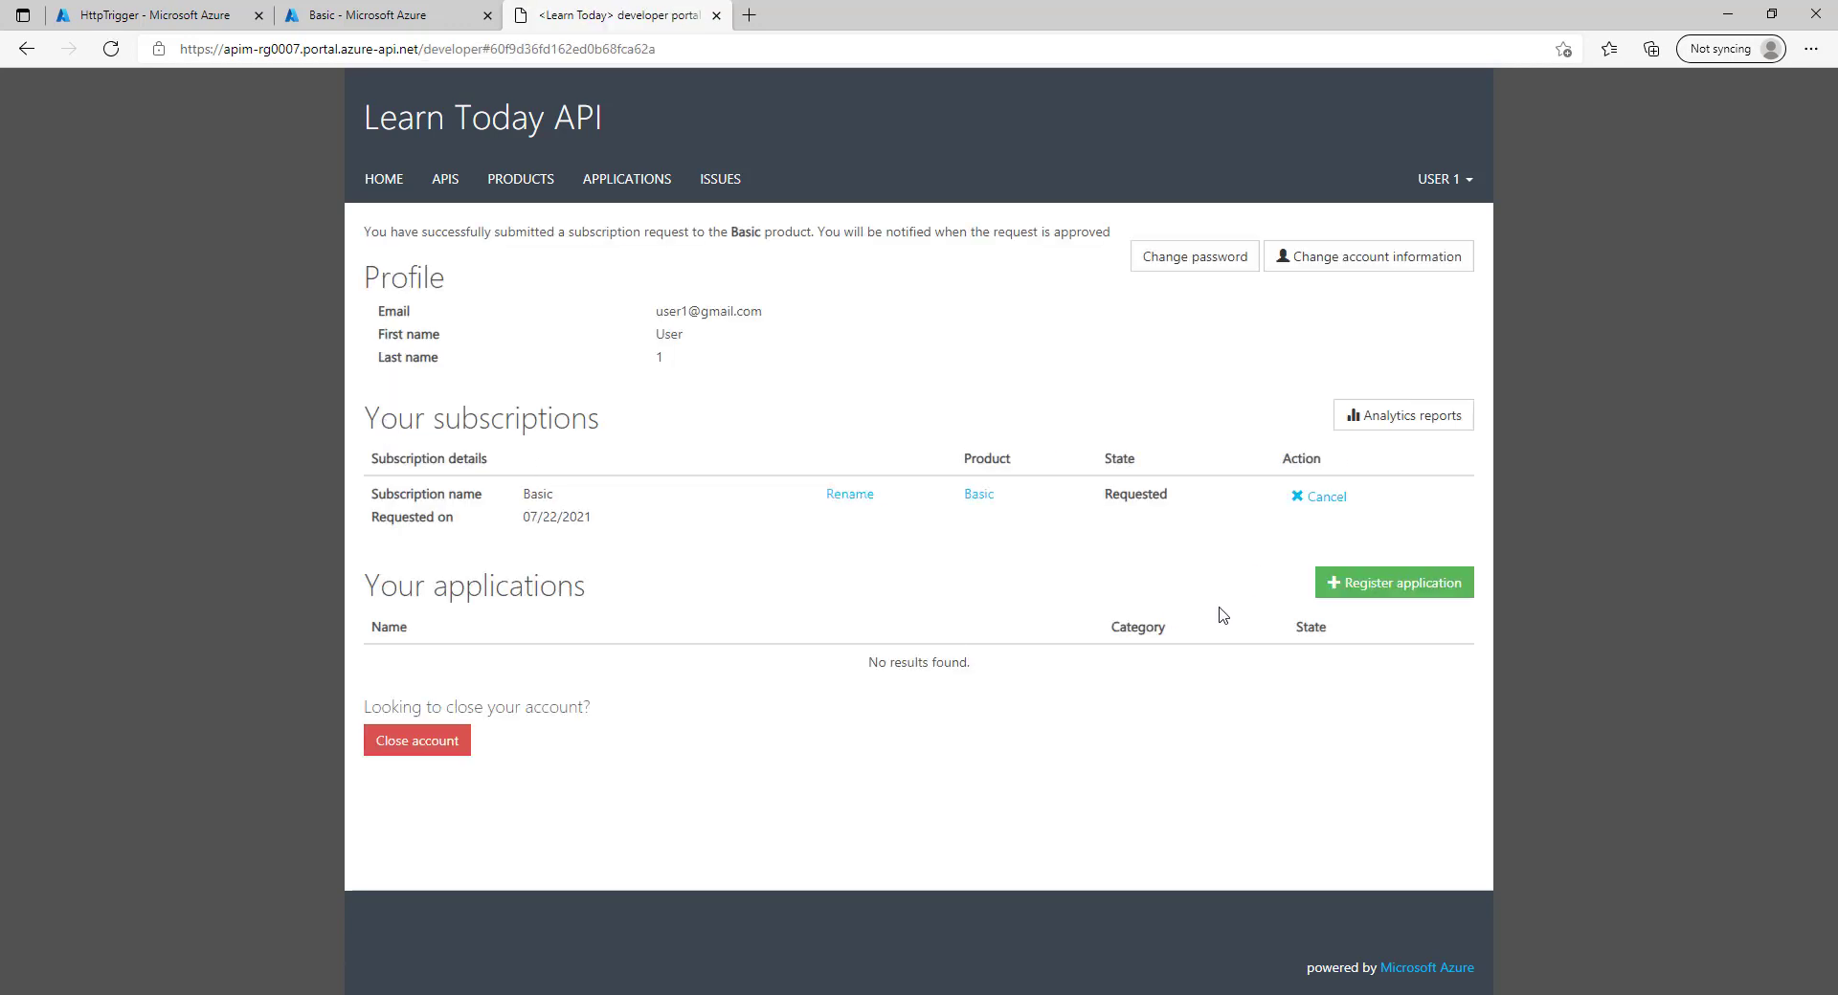
{"action": "double_click", "coordinate": [1120, 494]}
Submit two more Basic product subscription requests.
{"action": "left_click", "coordinate": [509, 180]}
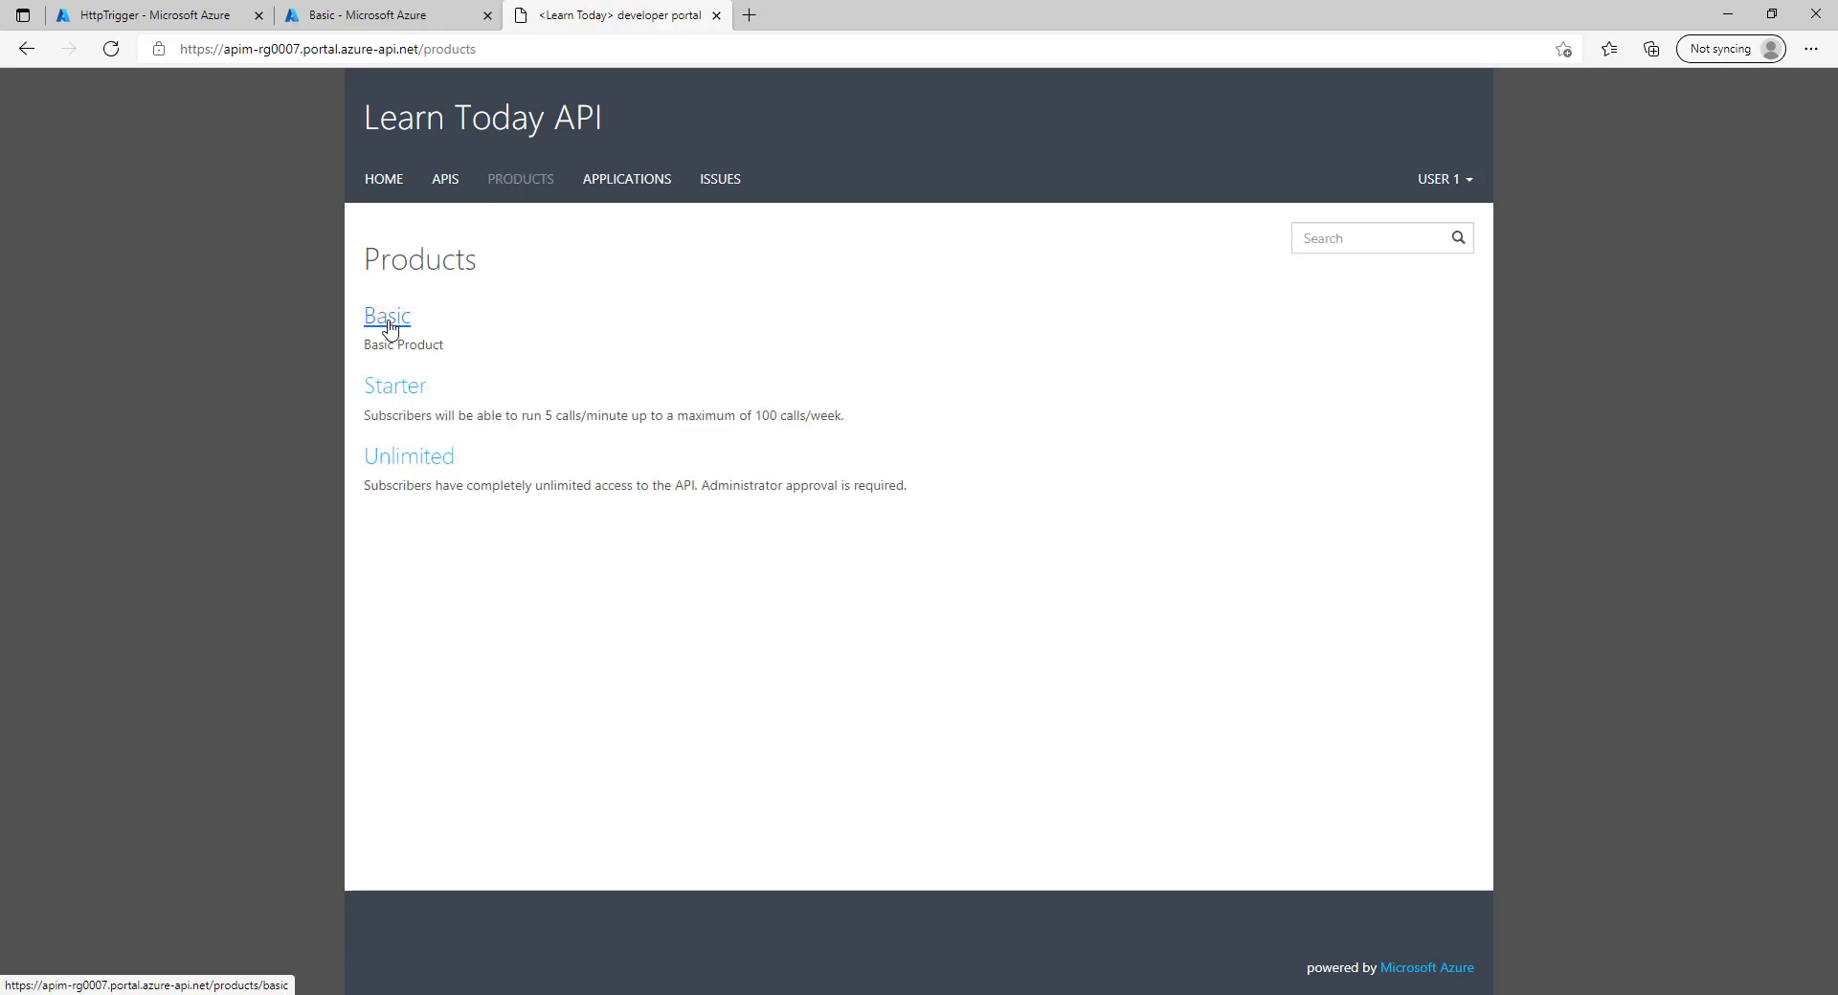
{"action": "left_click", "coordinate": [389, 326]}
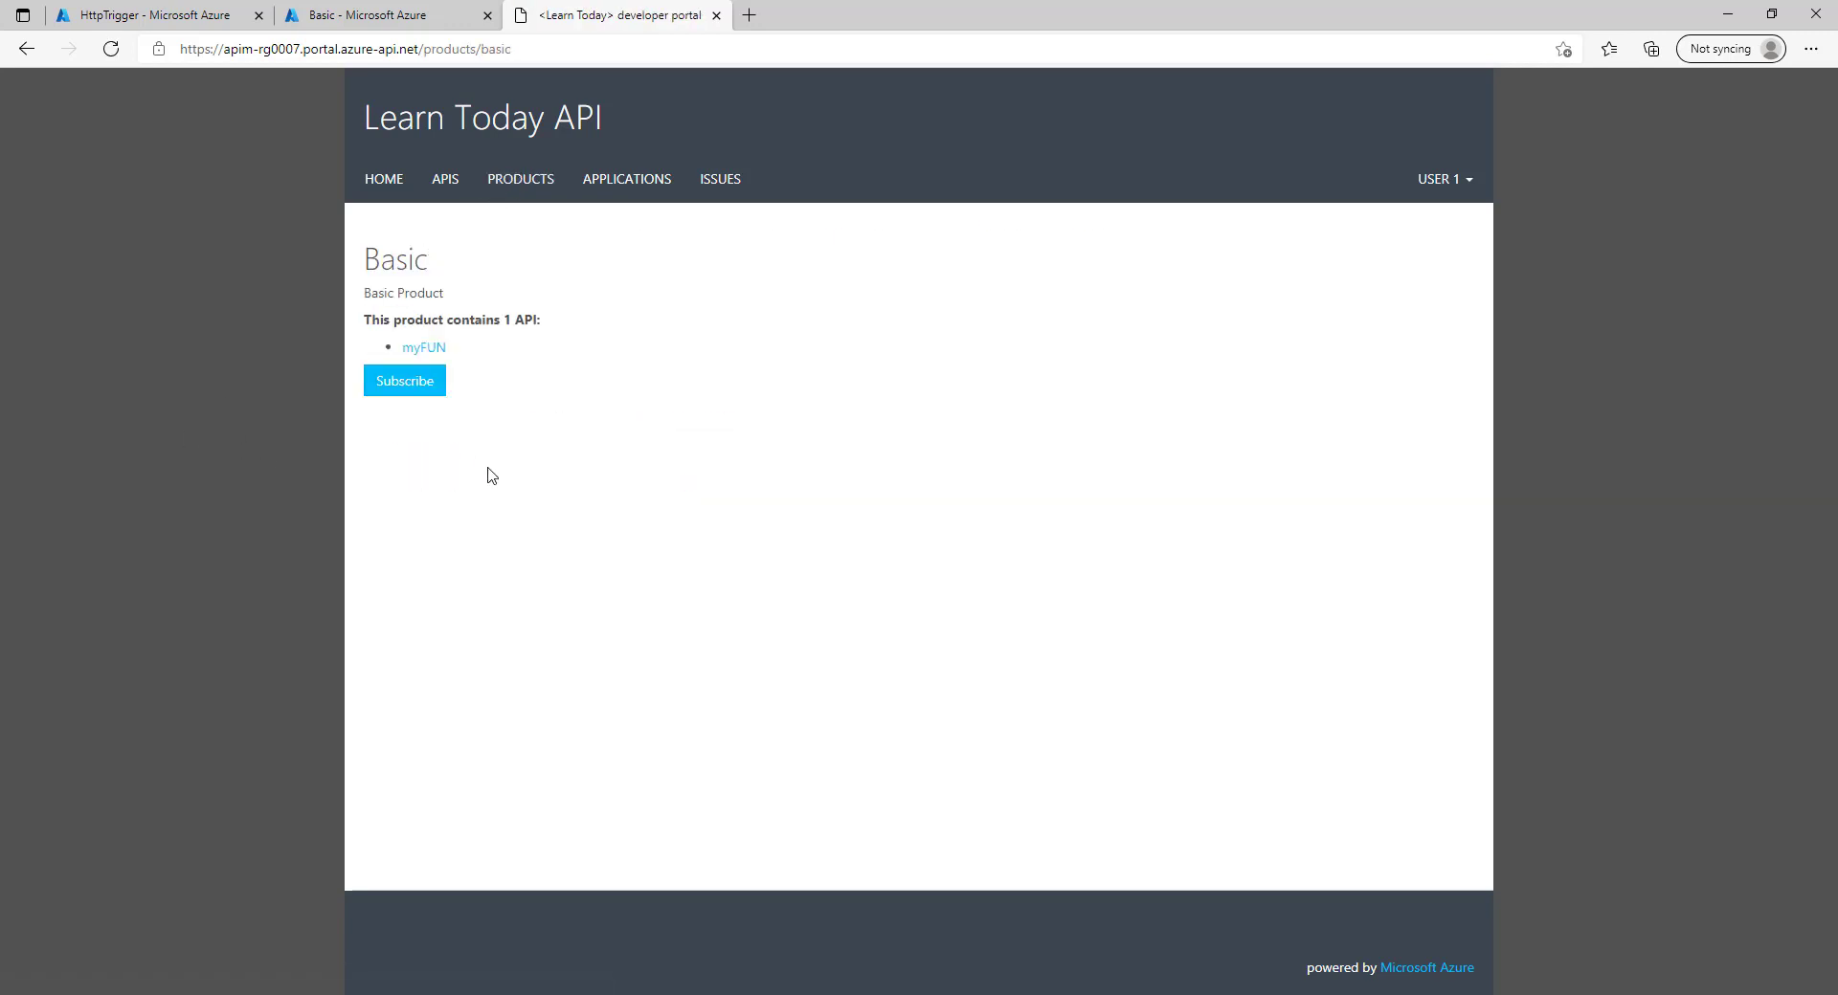
{"action": "left_click", "coordinate": [417, 399]}
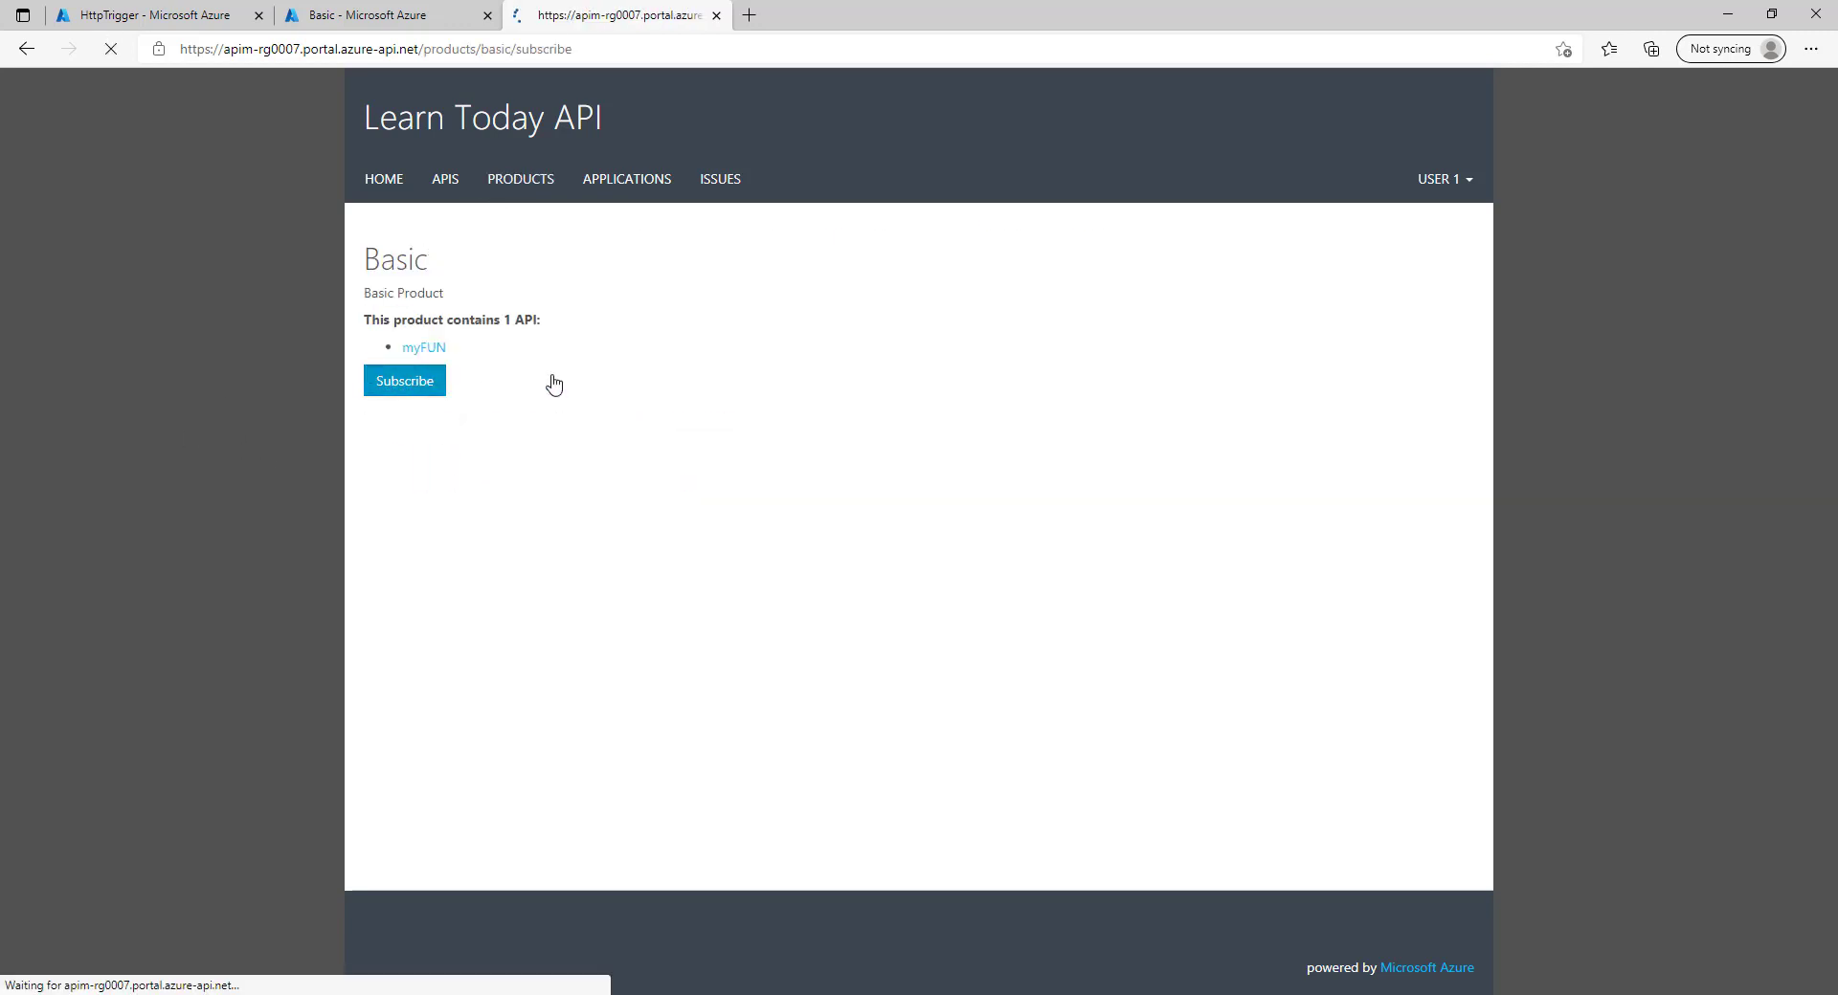
{"action": "left_click", "coordinate": [402, 414]}
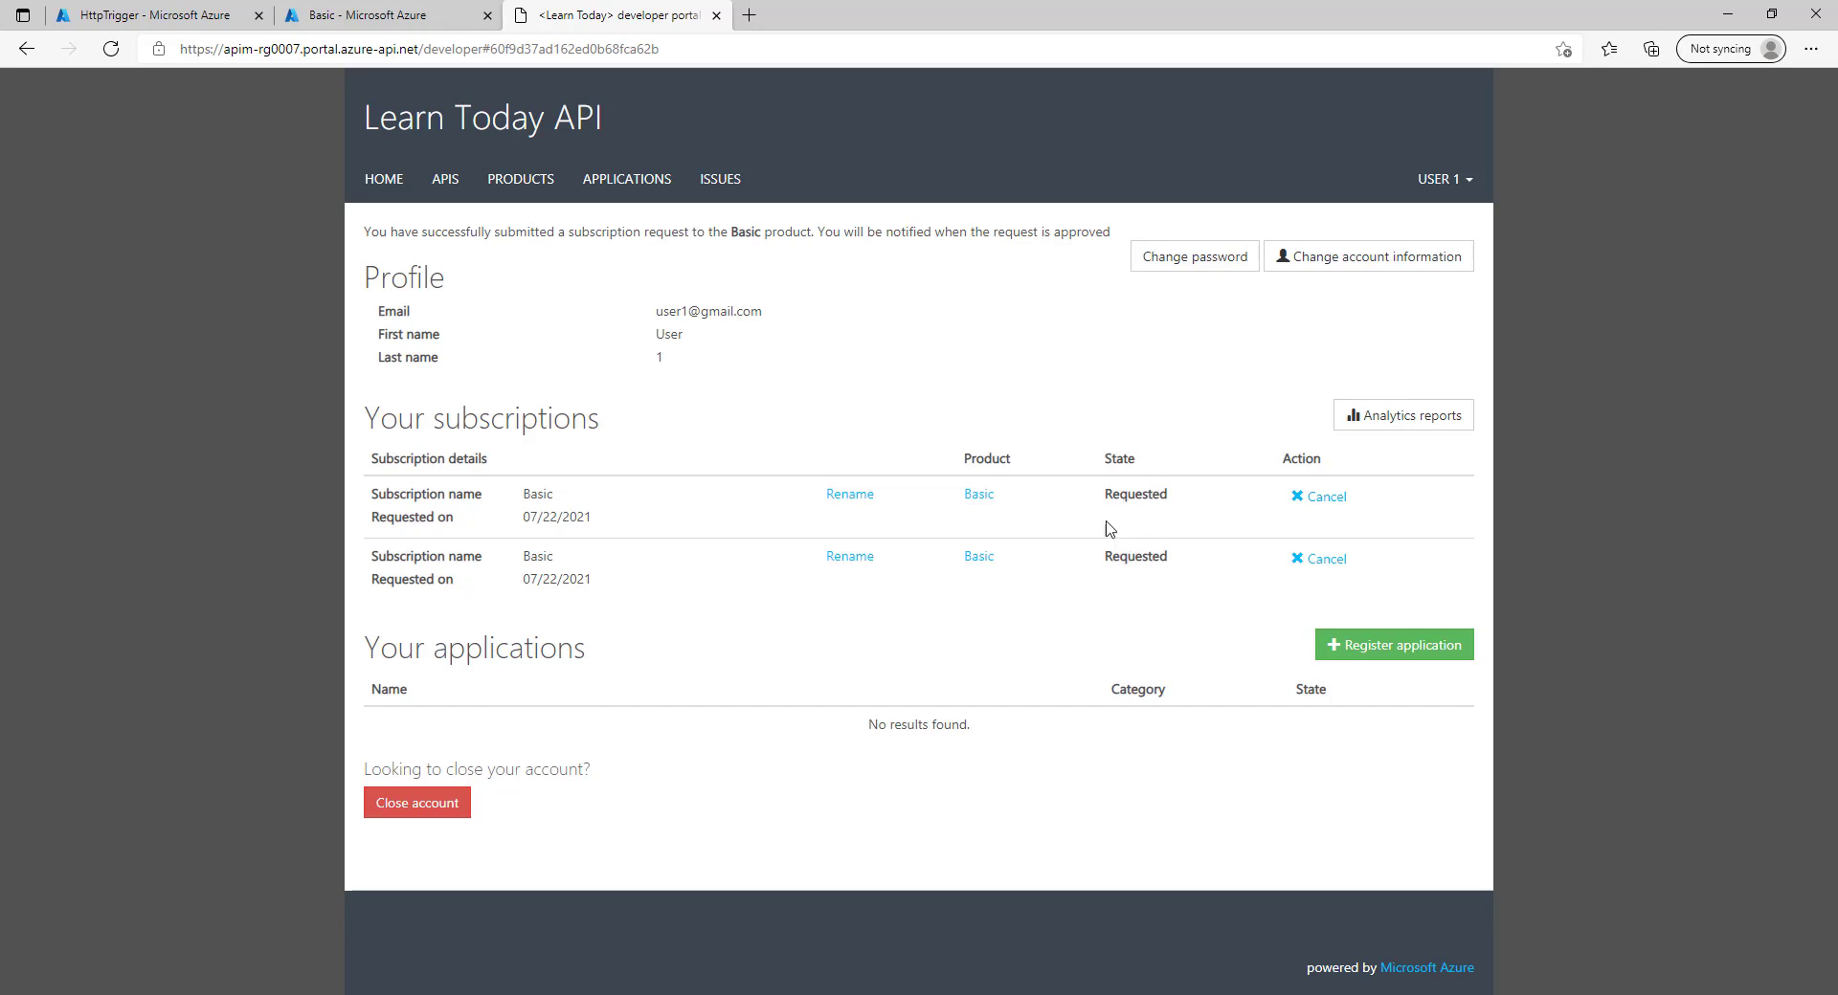
{"action": "left_click", "coordinate": [493, 180]}
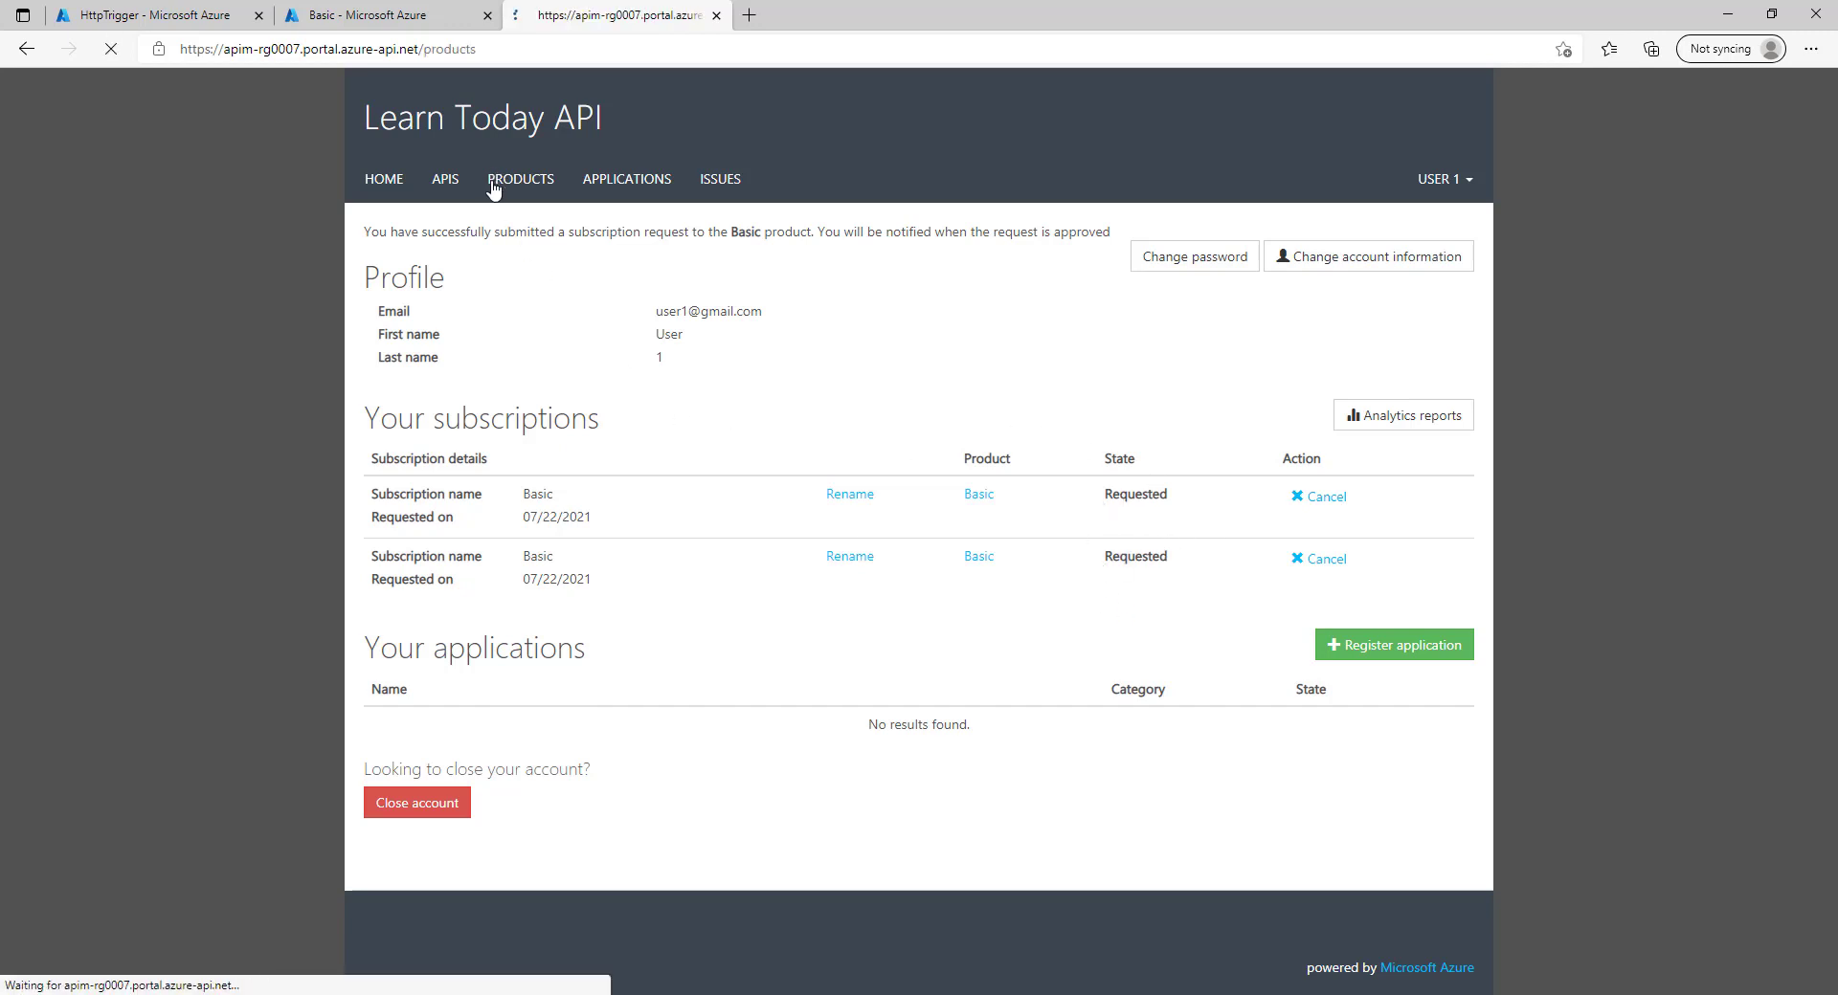
{"action": "left_click", "coordinate": [394, 318]}
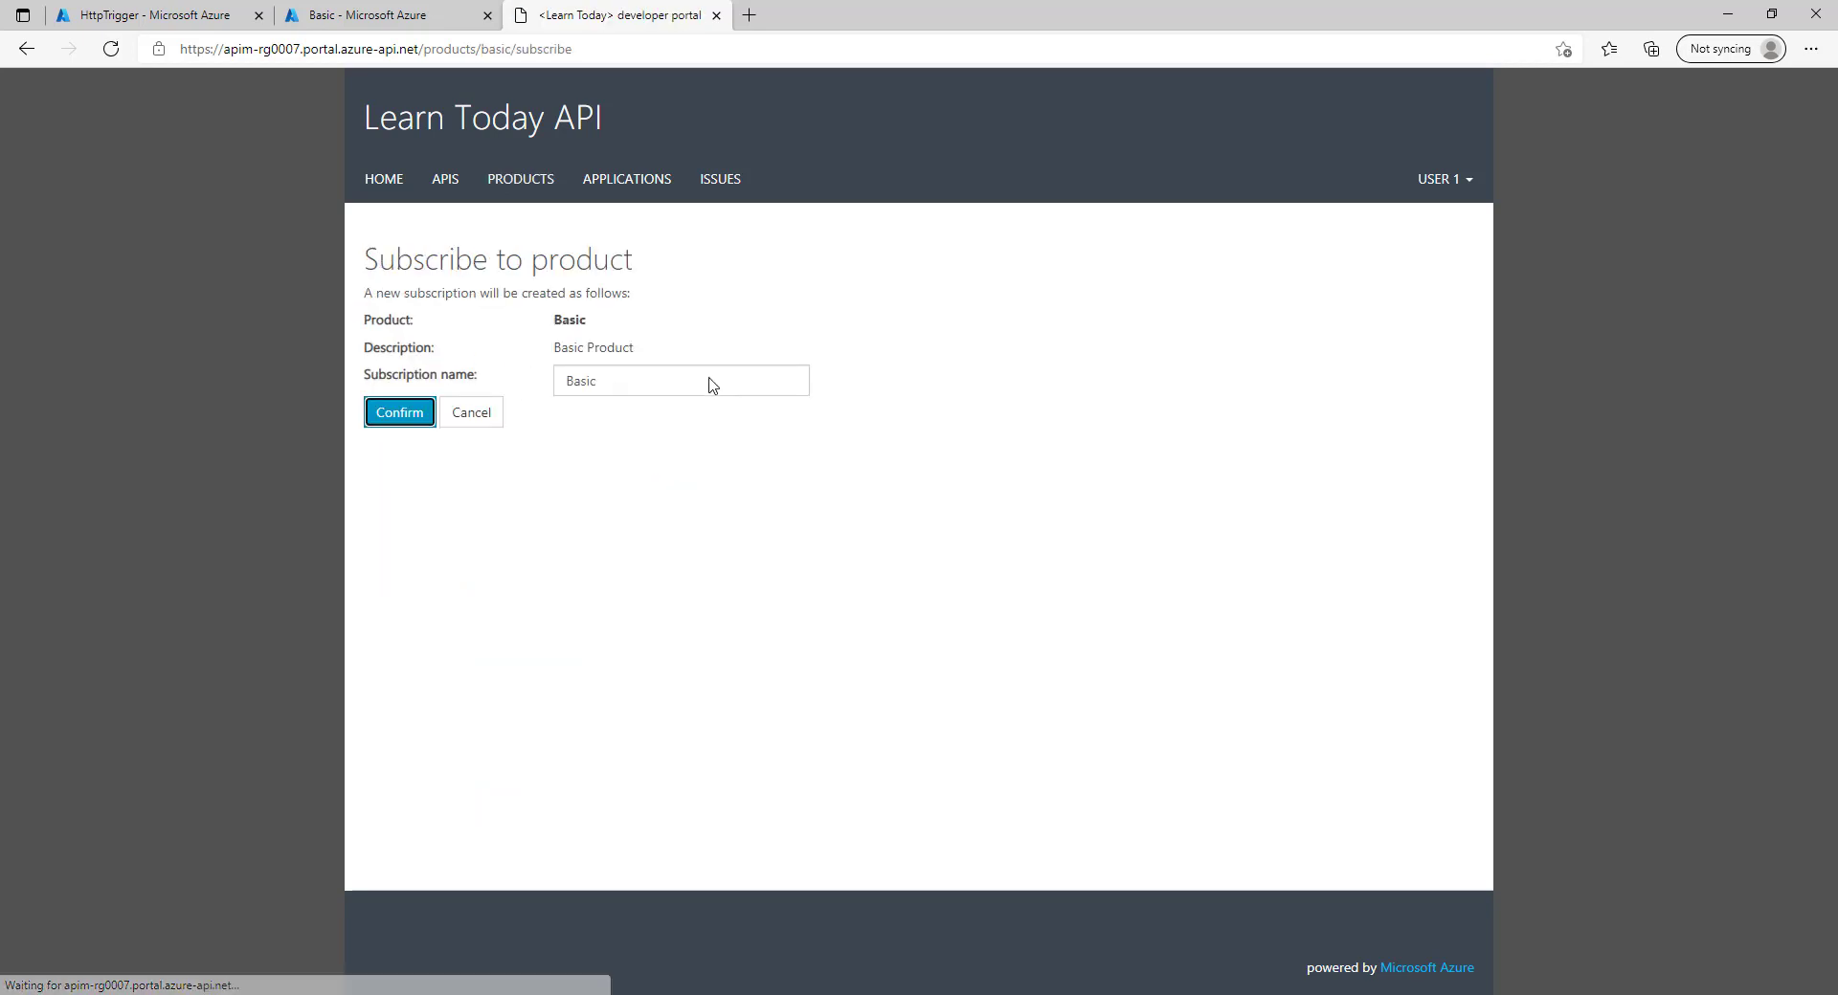
{"action": "left_click", "coordinate": [382, 431]}
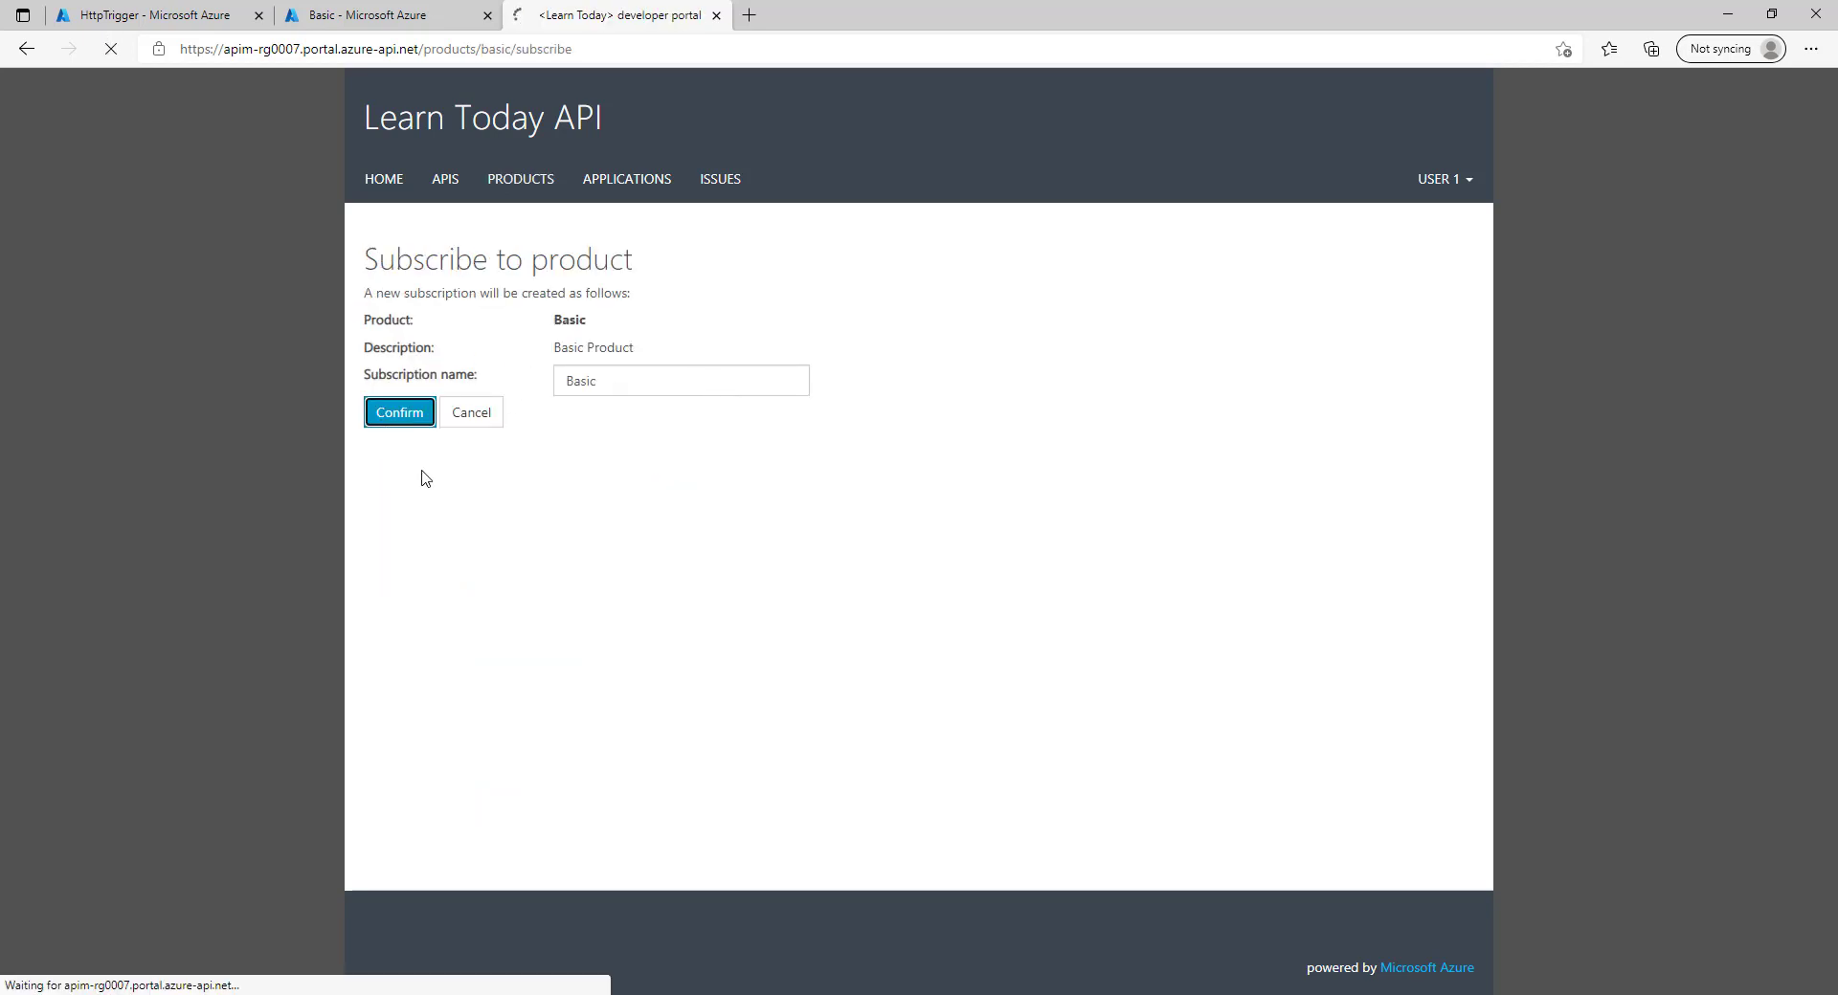
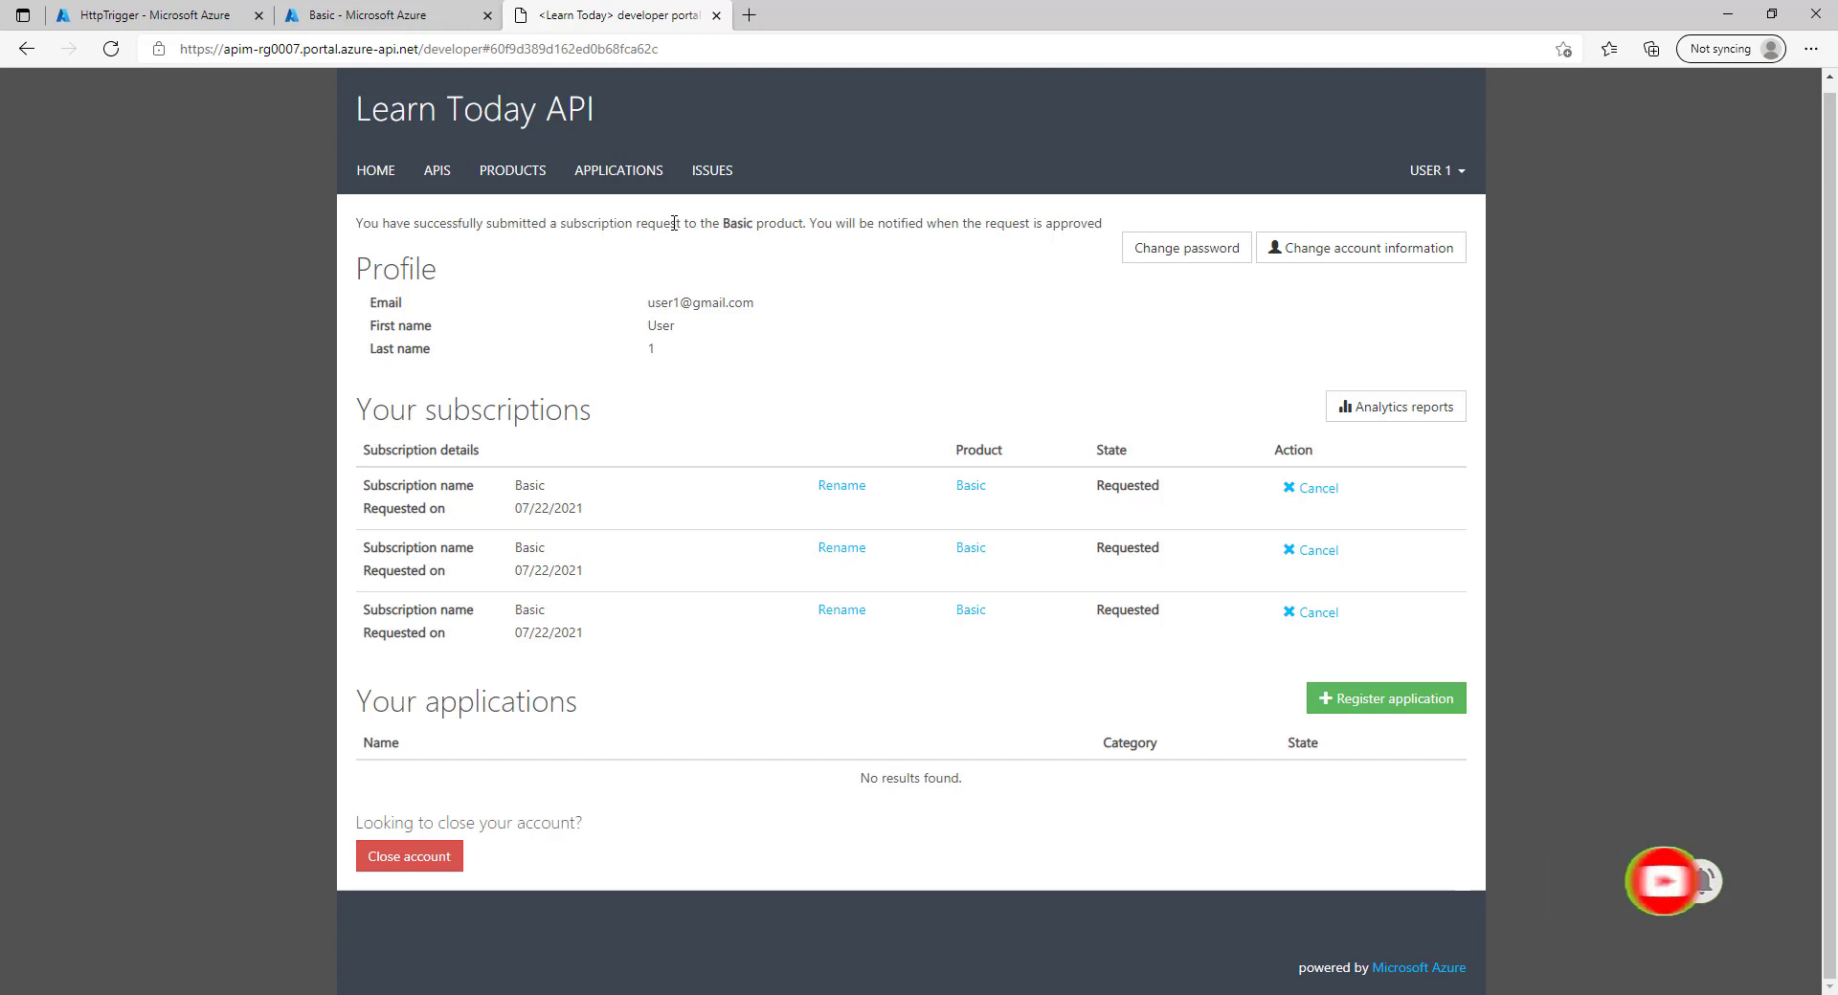
Return to the Azure portal tab showing the Basic product's Subscriptions blade.
{"action": "left_click", "coordinate": [393, 8]}
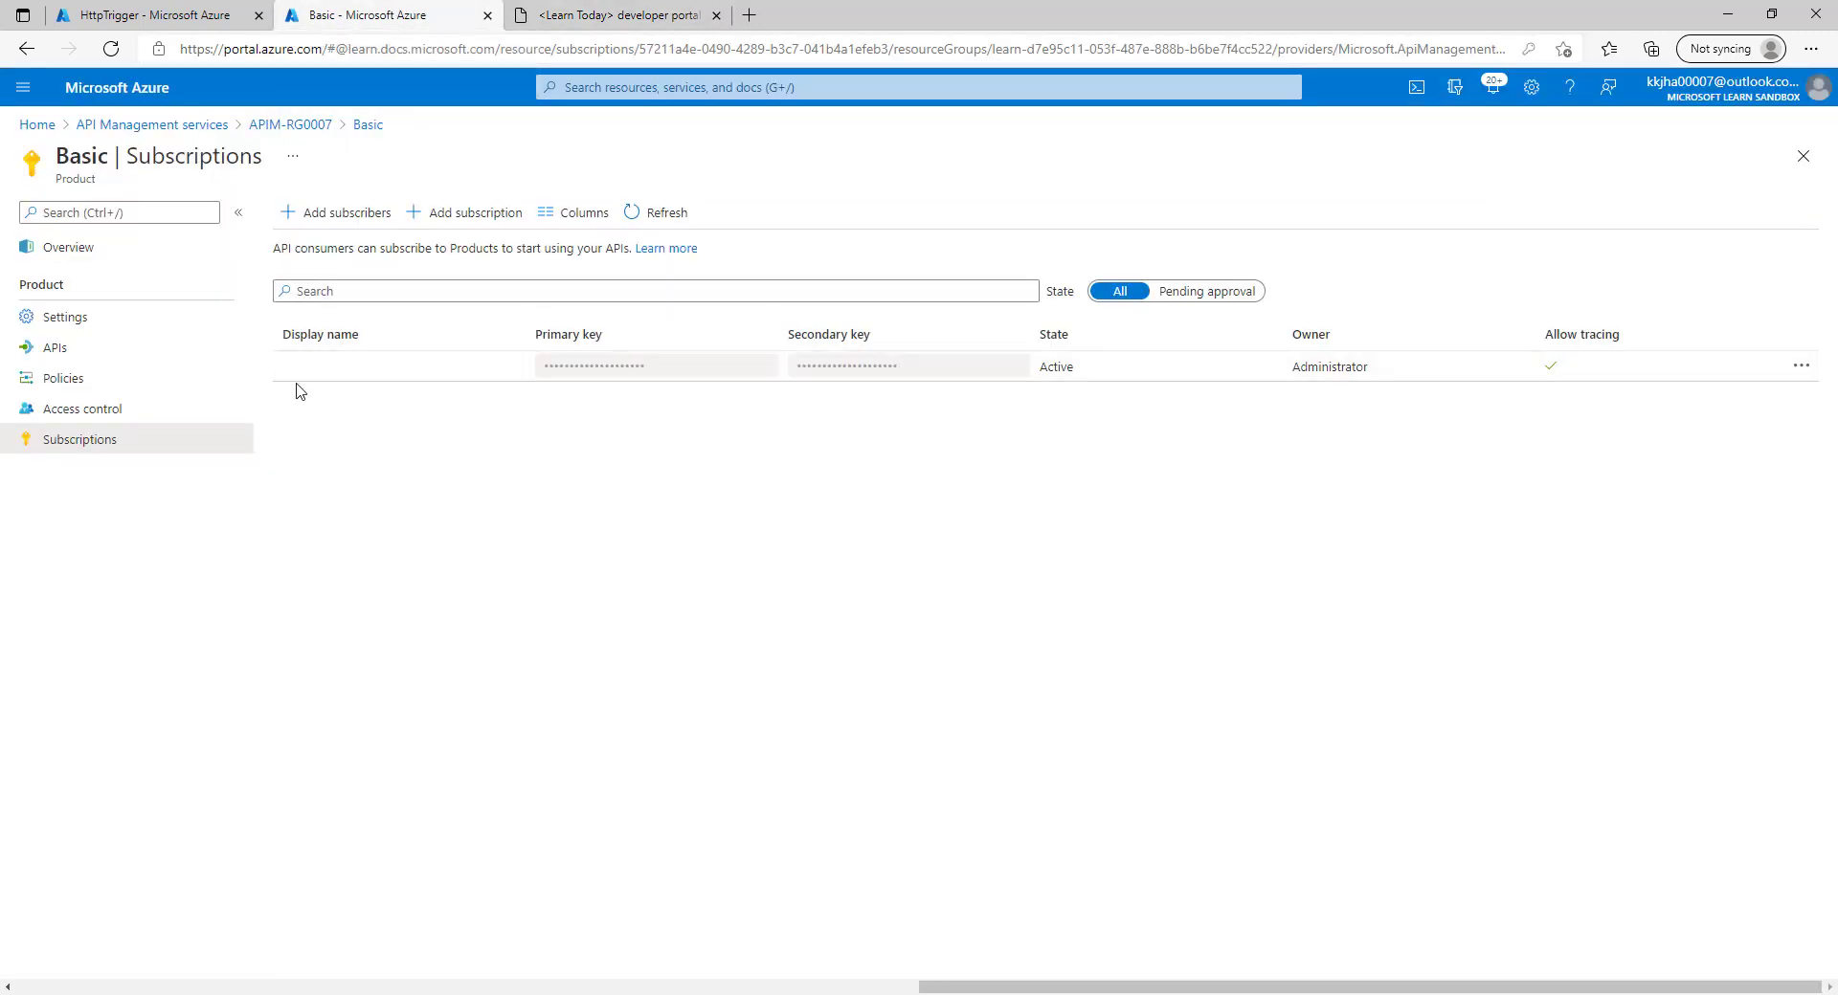
Set Basic's subscription count limit to 1, turn off Requires approval, save, and reopen Subscriptions.
{"action": "left_click", "coordinate": [131, 319]}
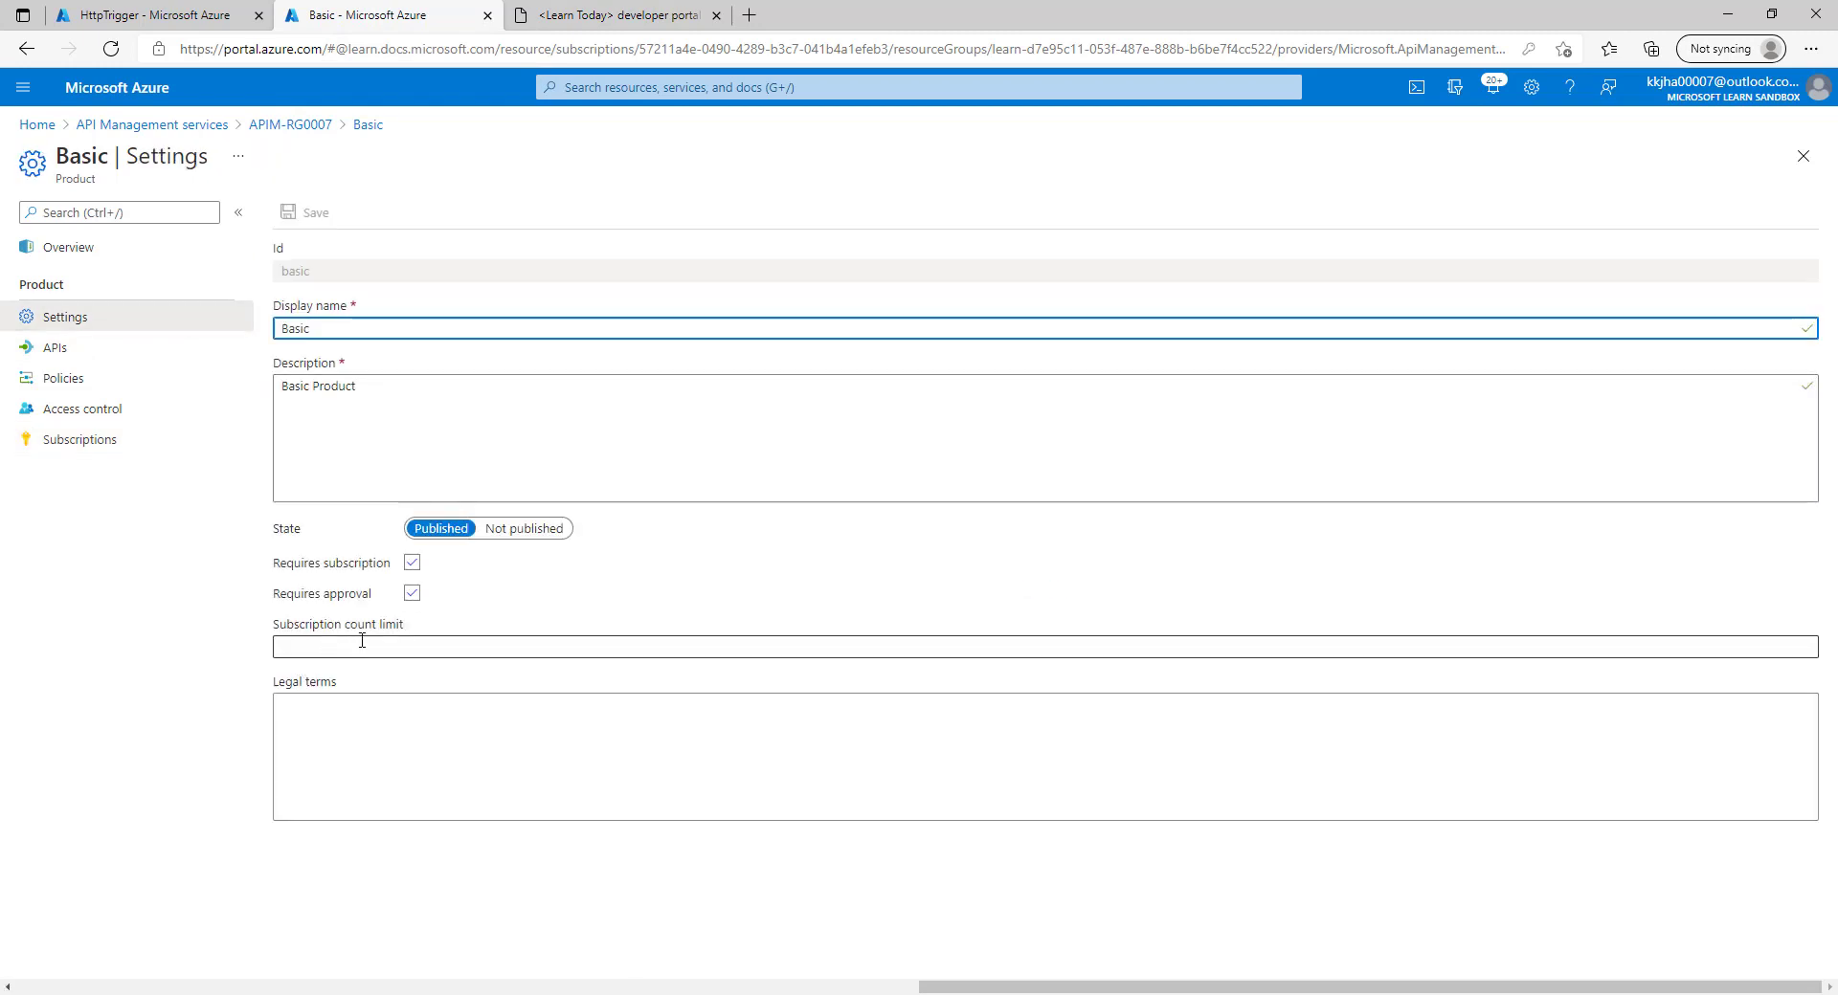
{"action": "left_click", "coordinate": [361, 646]}
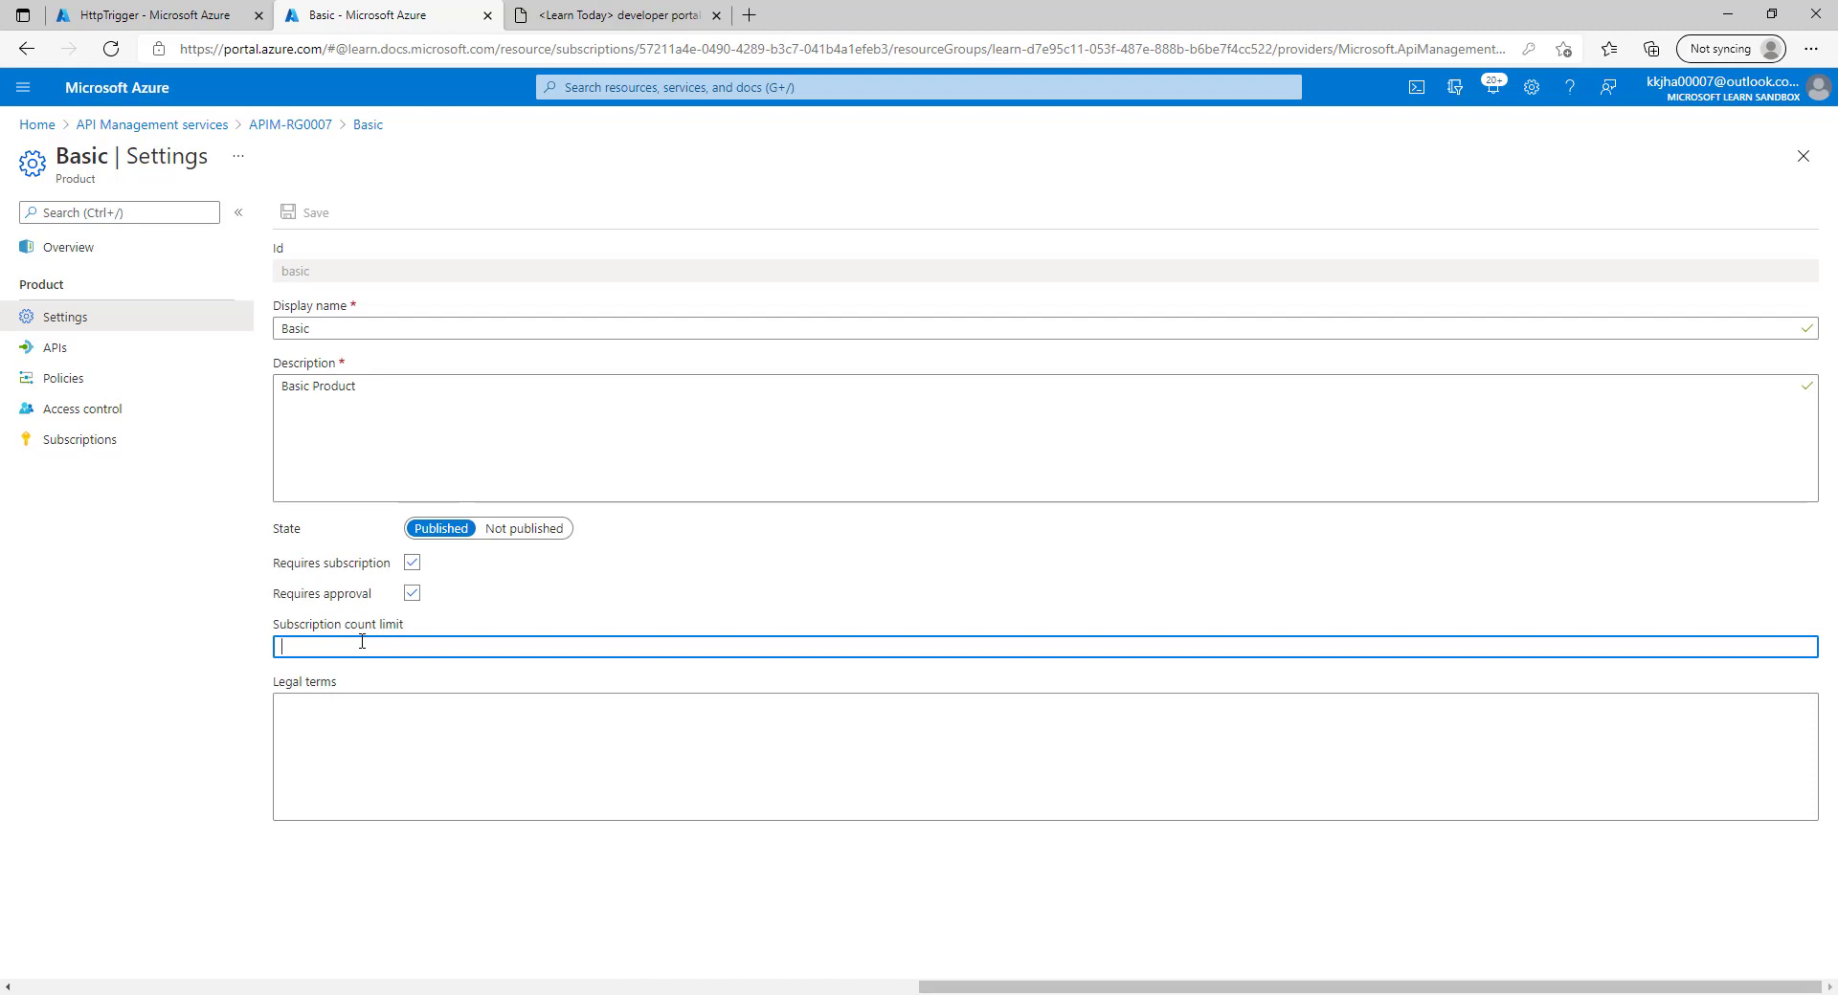
{"action": "type", "text": "1"}
{"action": "left_click", "coordinate": [292, 212]}
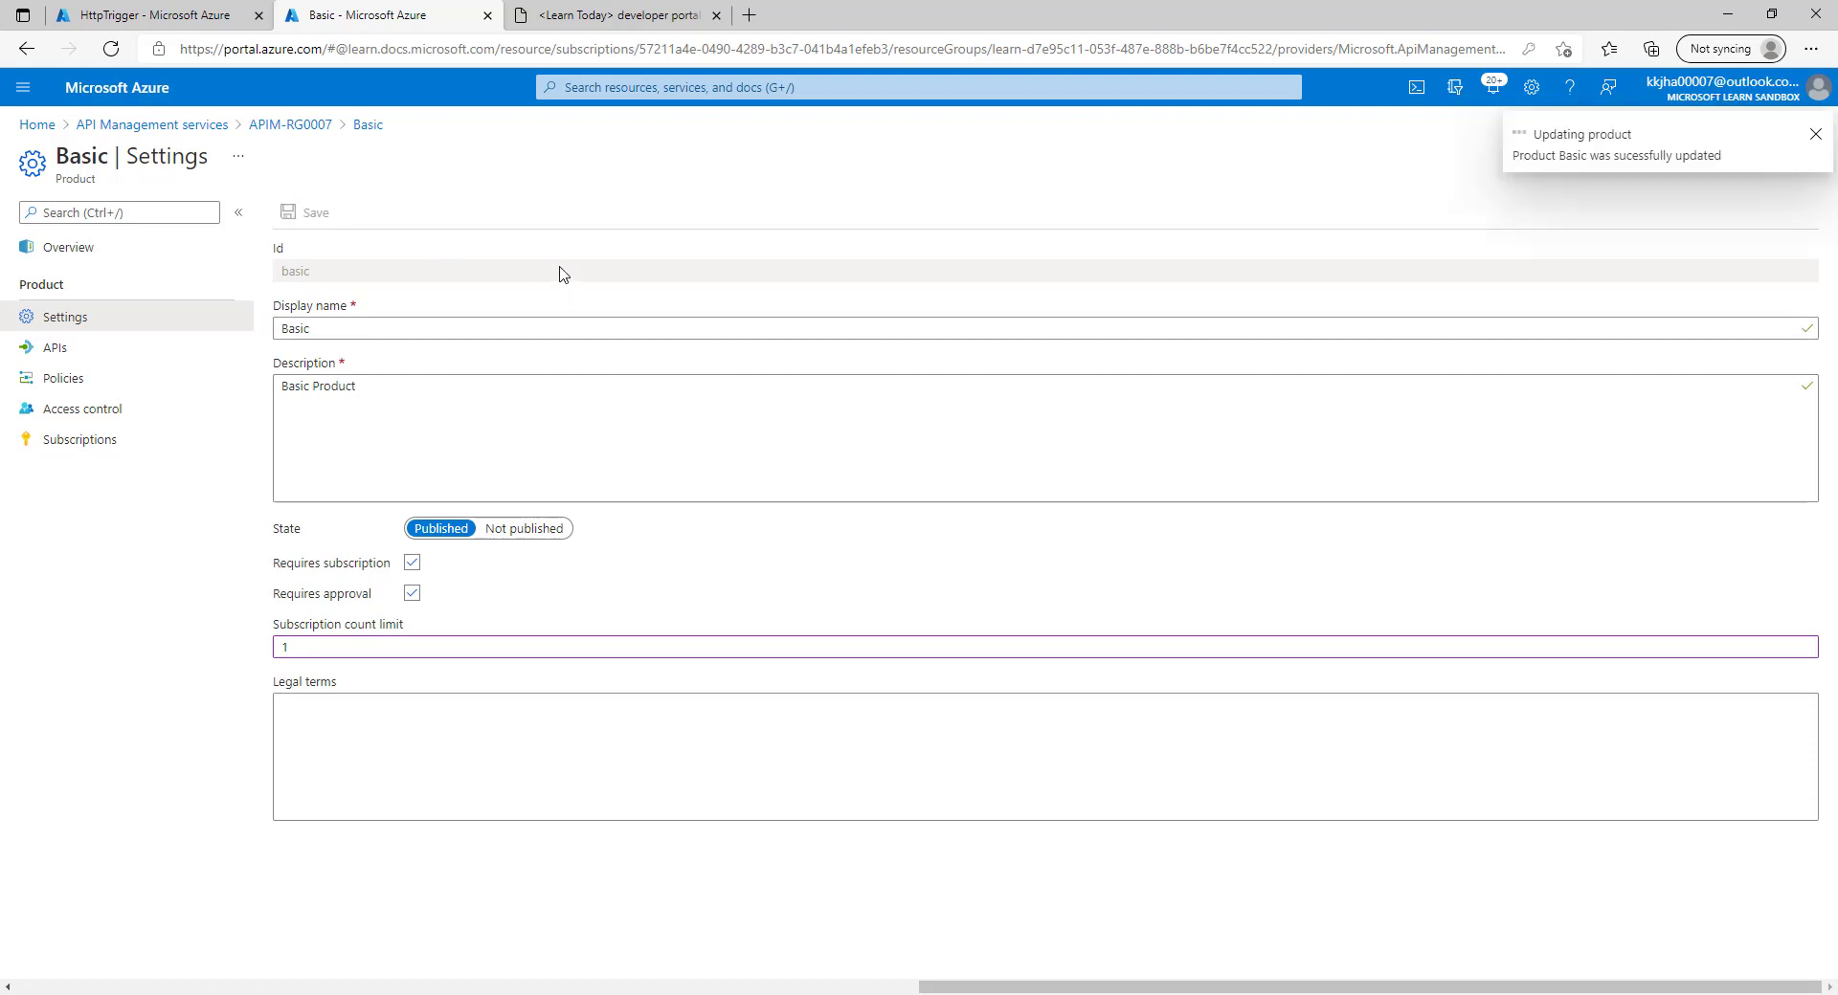
{"action": "left_click", "coordinate": [334, 641]}
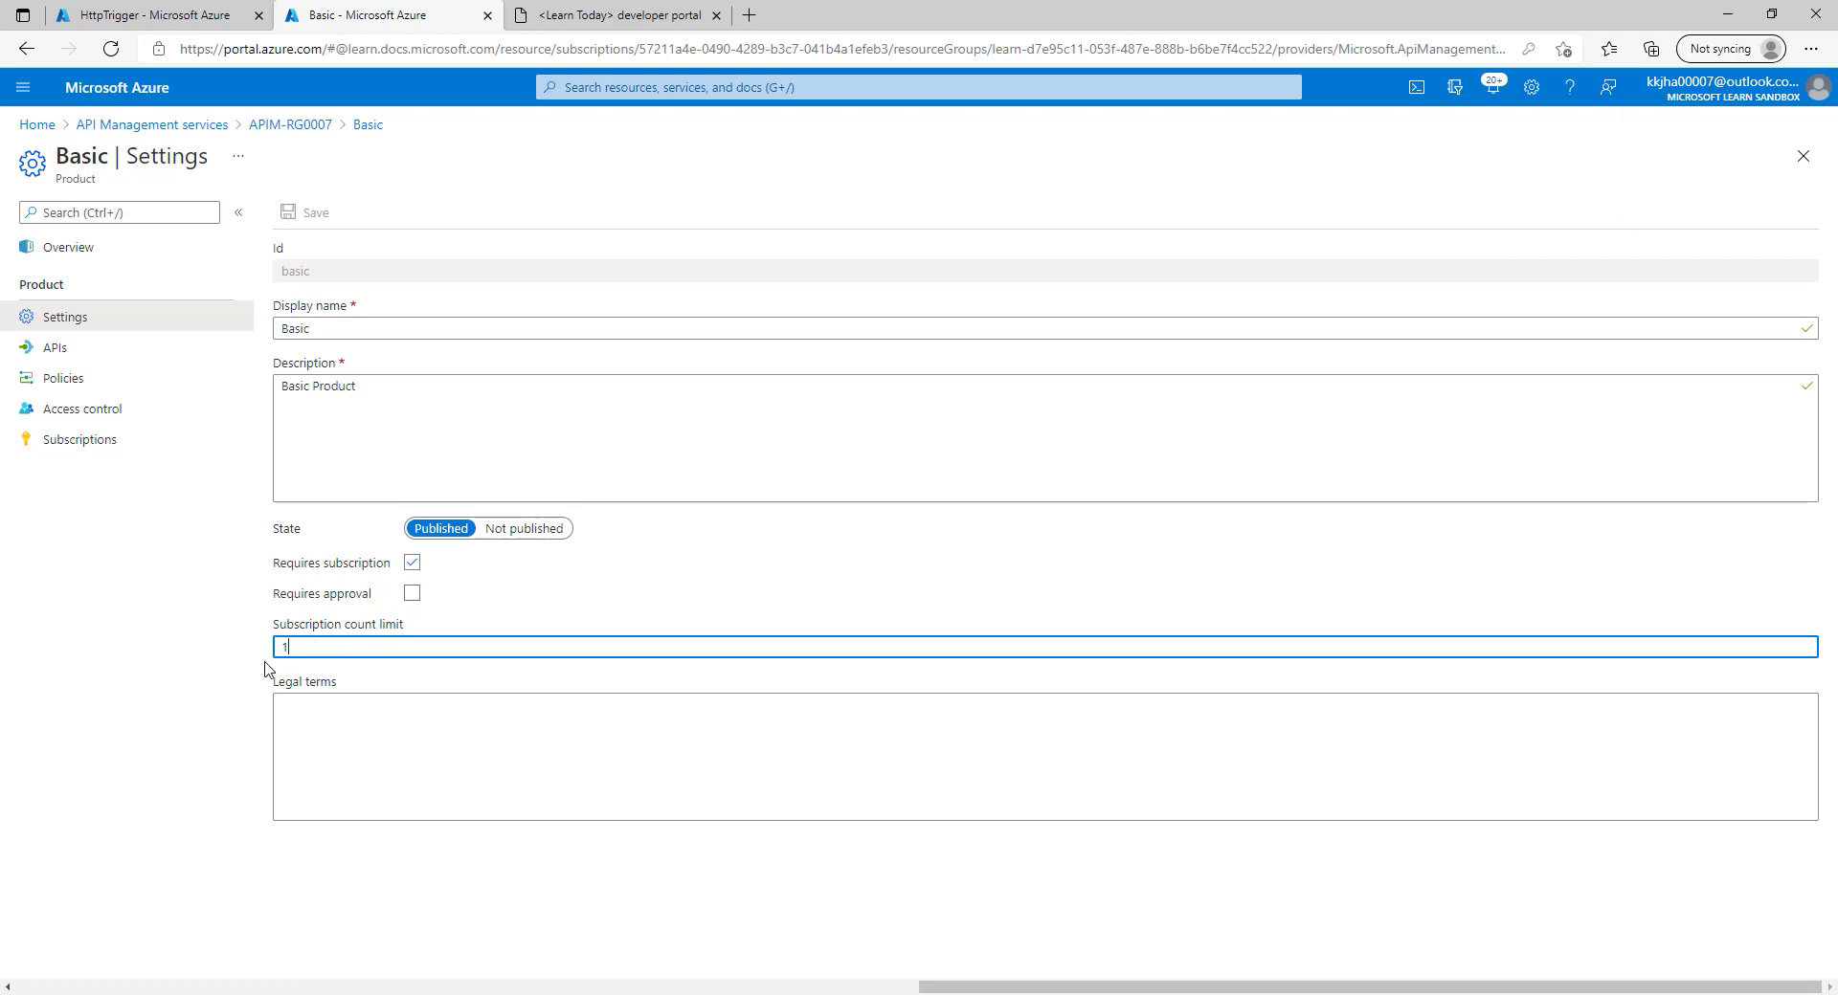
{"action": "left_click_drag", "start_coordinate": [291, 649], "coordinate": [268, 659]}
{"action": "left_click", "coordinate": [371, 706]}
{"action": "left_click", "coordinate": [346, 644]}
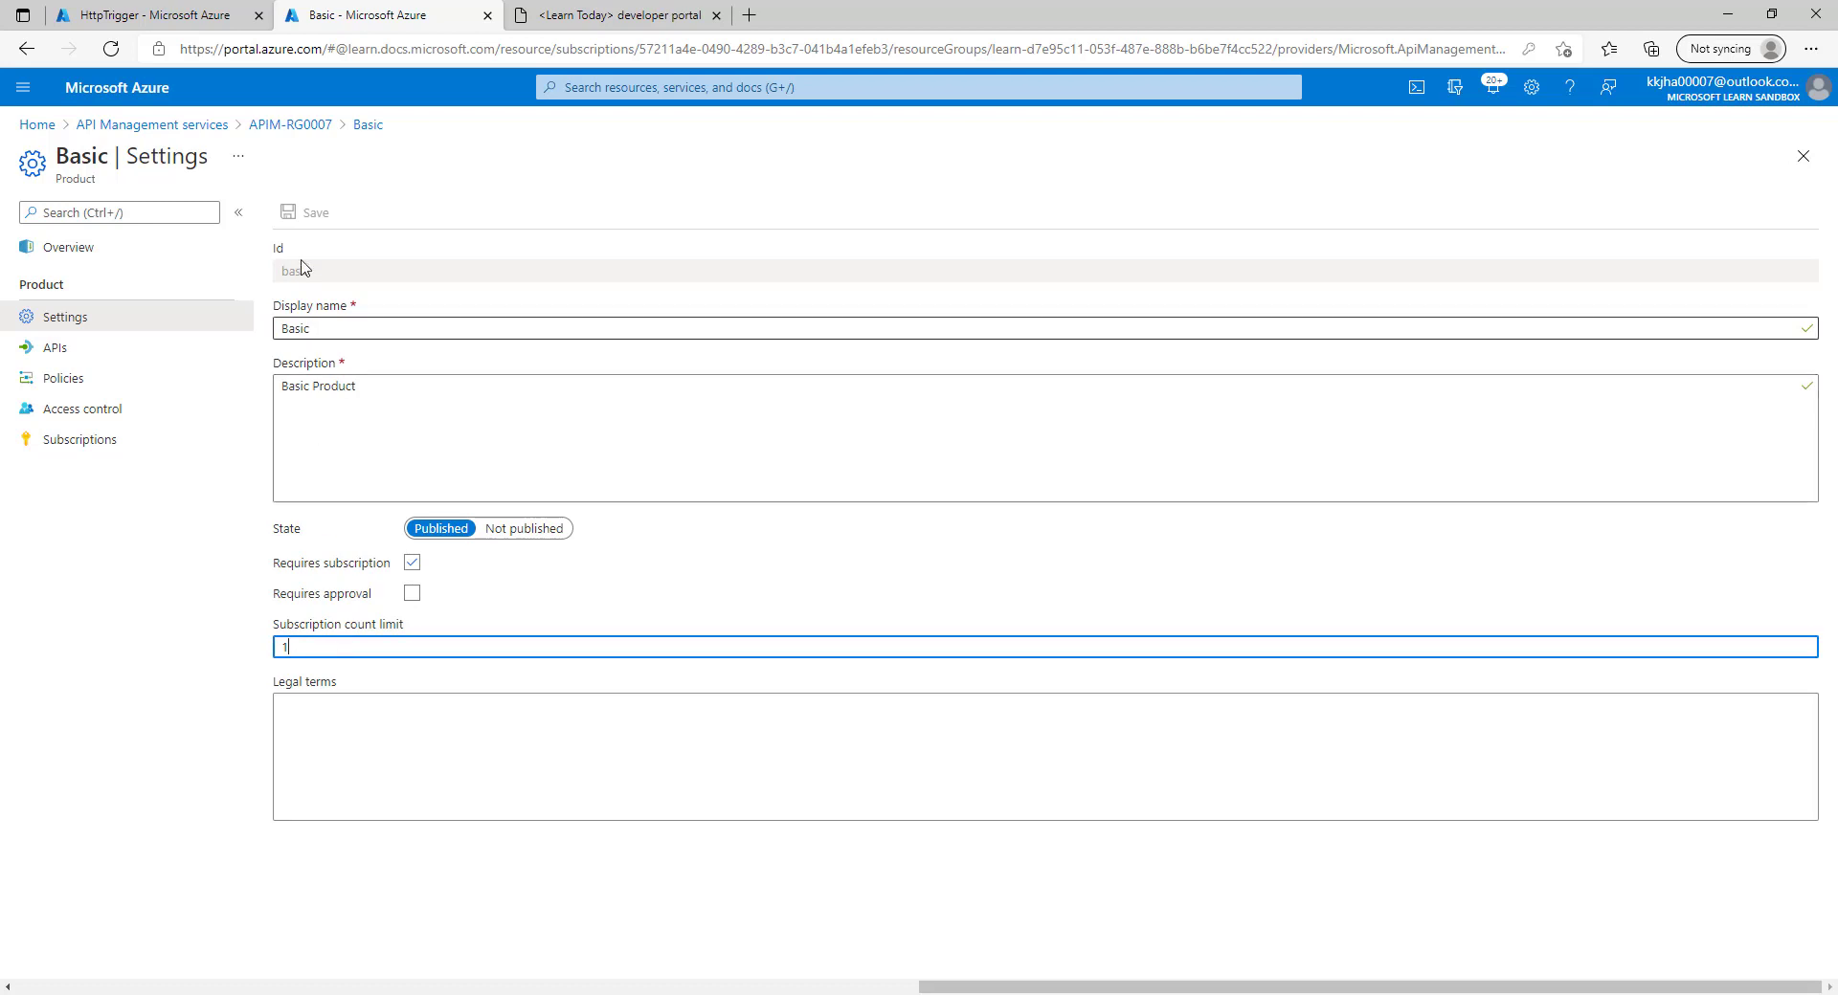
{"action": "left_click", "coordinate": [264, 449]}
{"action": "left_click", "coordinate": [97, 440]}
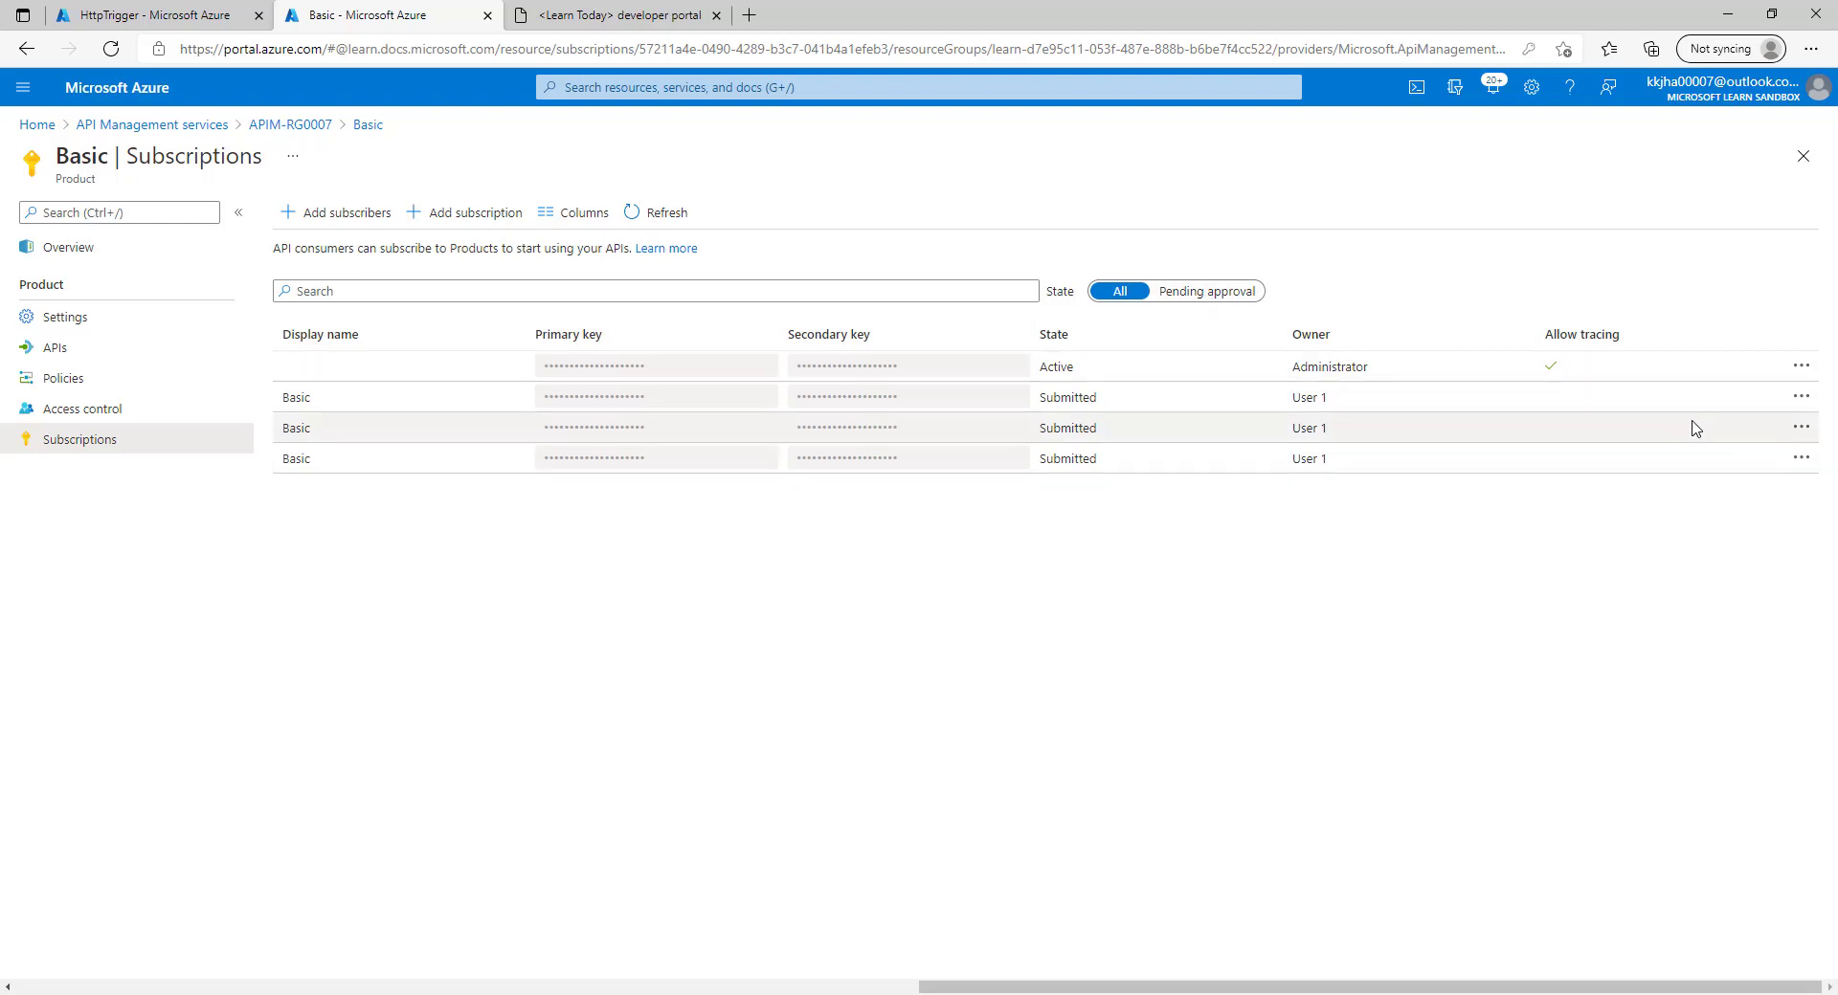
Cancel each of the three submitted Basic subscriptions.
{"action": "left_click", "coordinate": [1801, 397]}
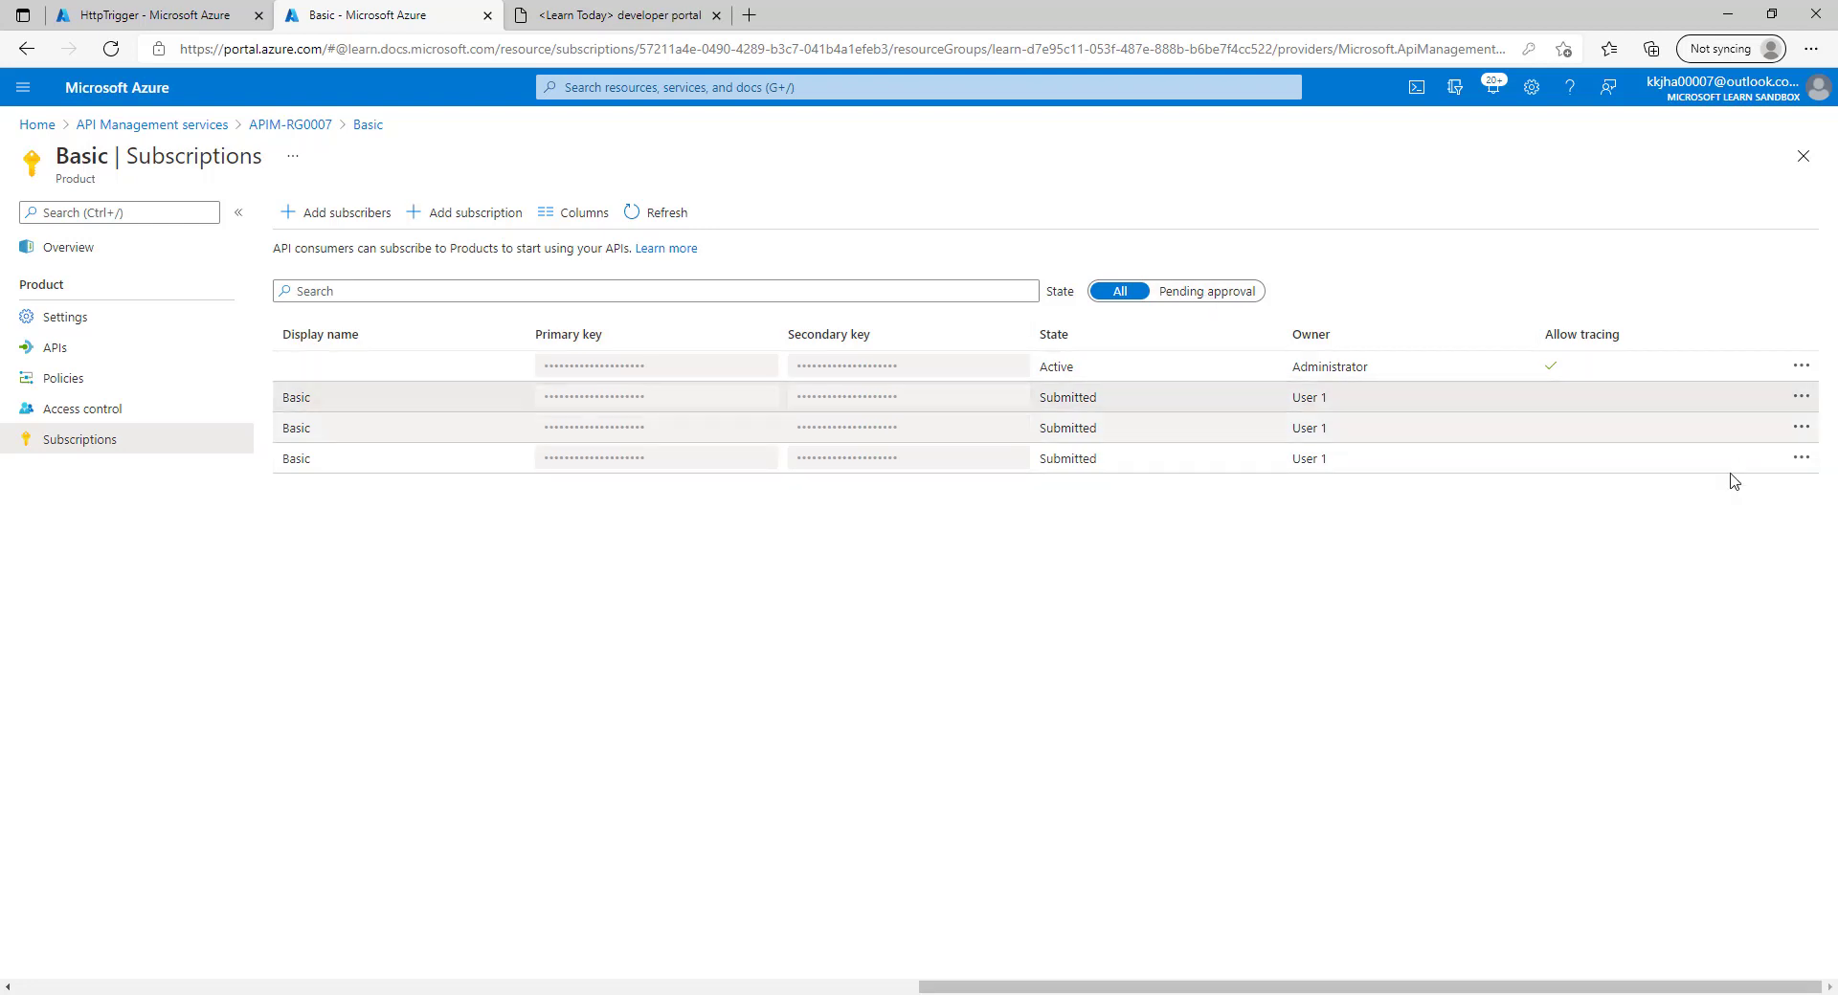
{"action": "left_click", "coordinate": [1799, 397]}
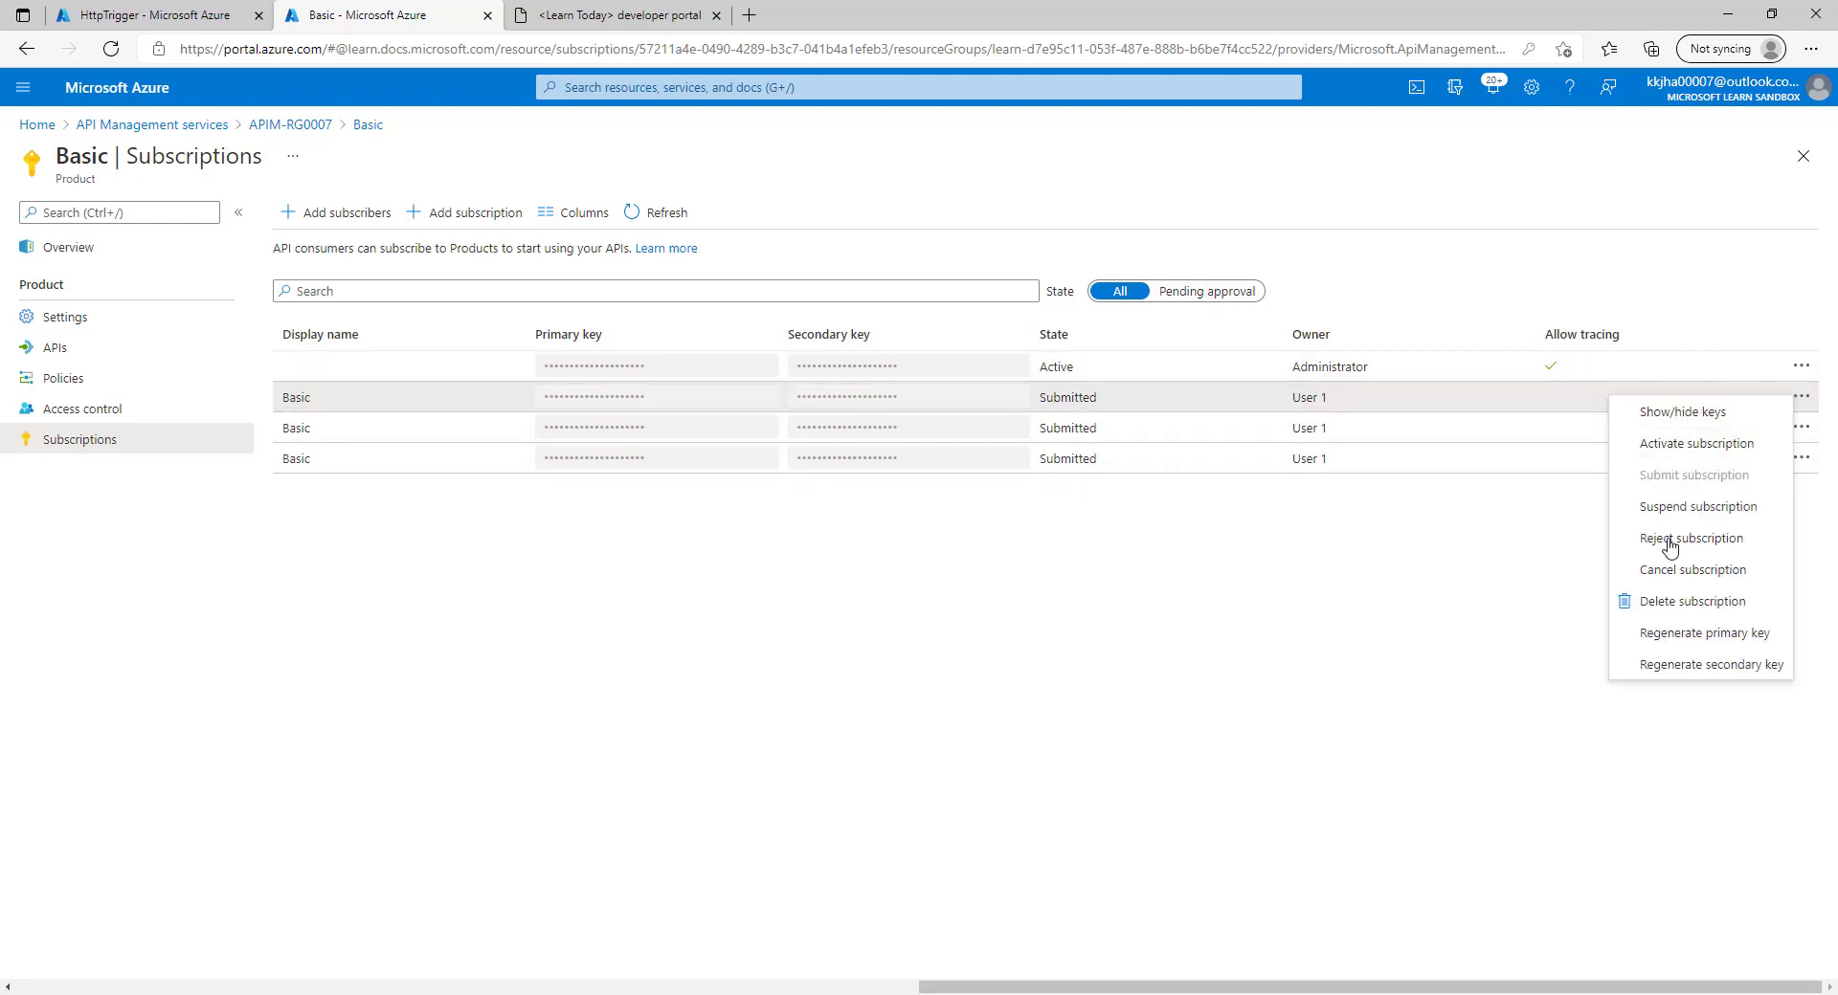
{"action": "left_click", "coordinate": [1705, 572]}
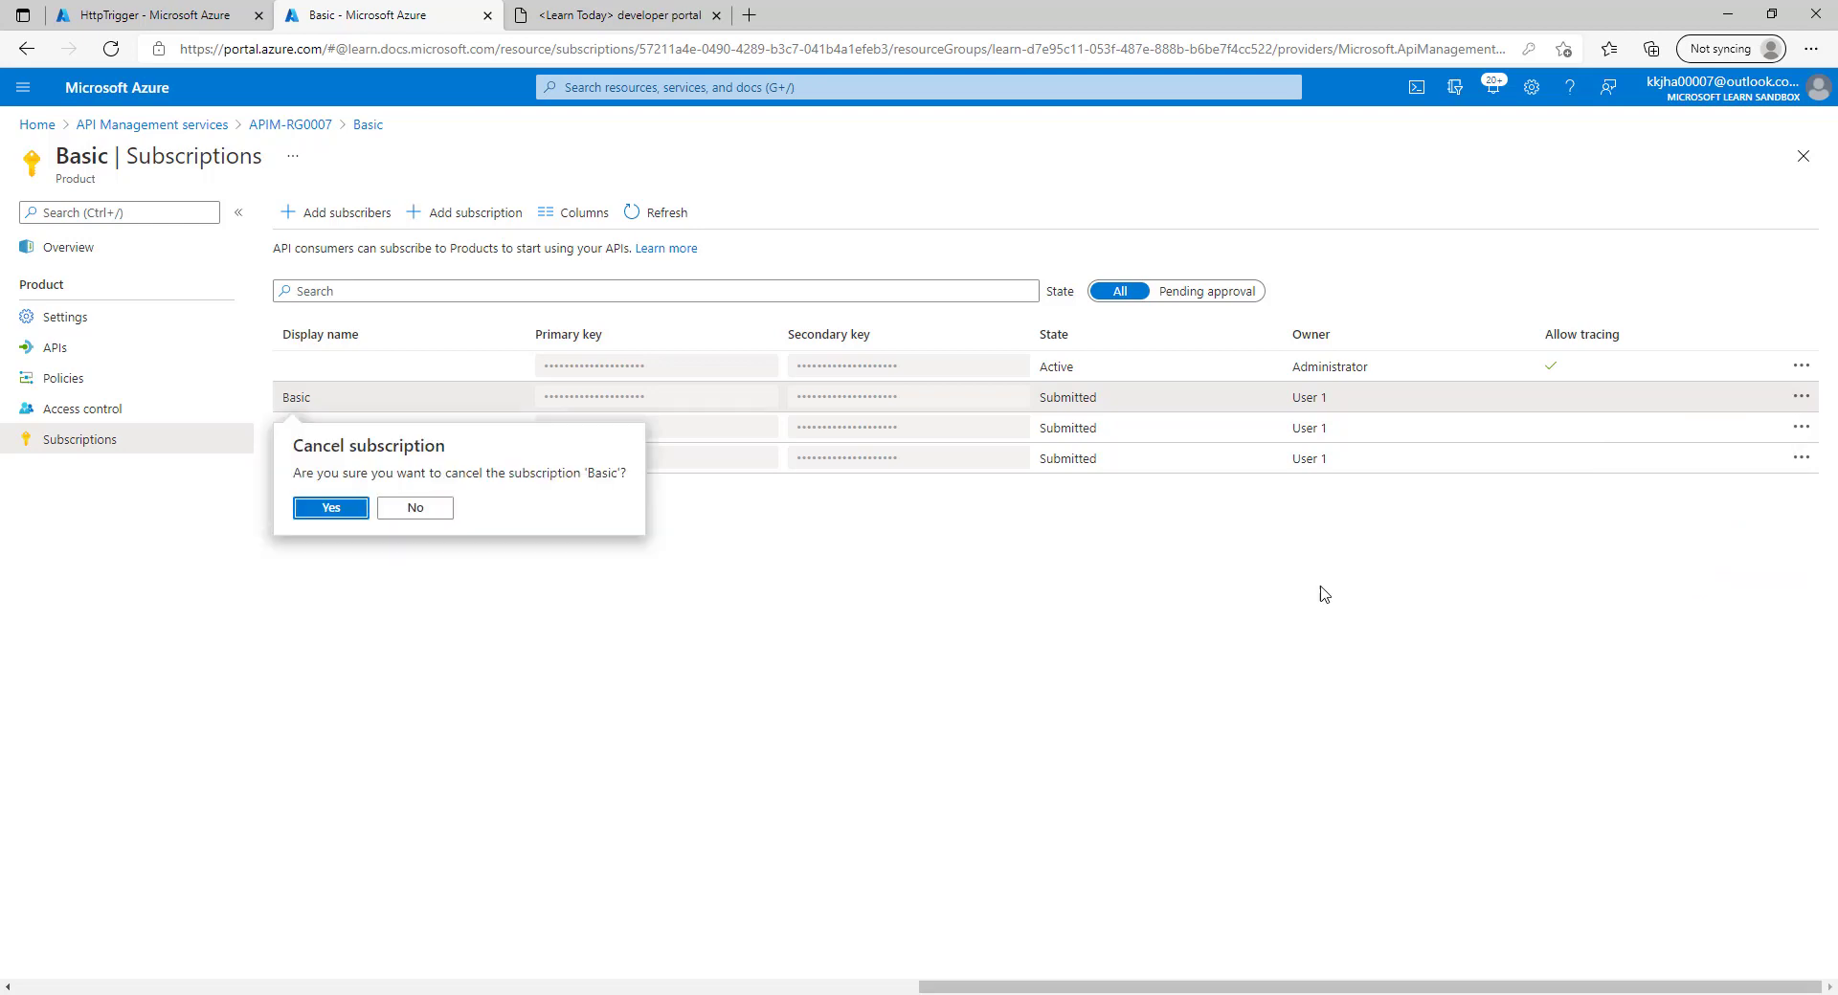
{"action": "left_click", "coordinate": [331, 507]}
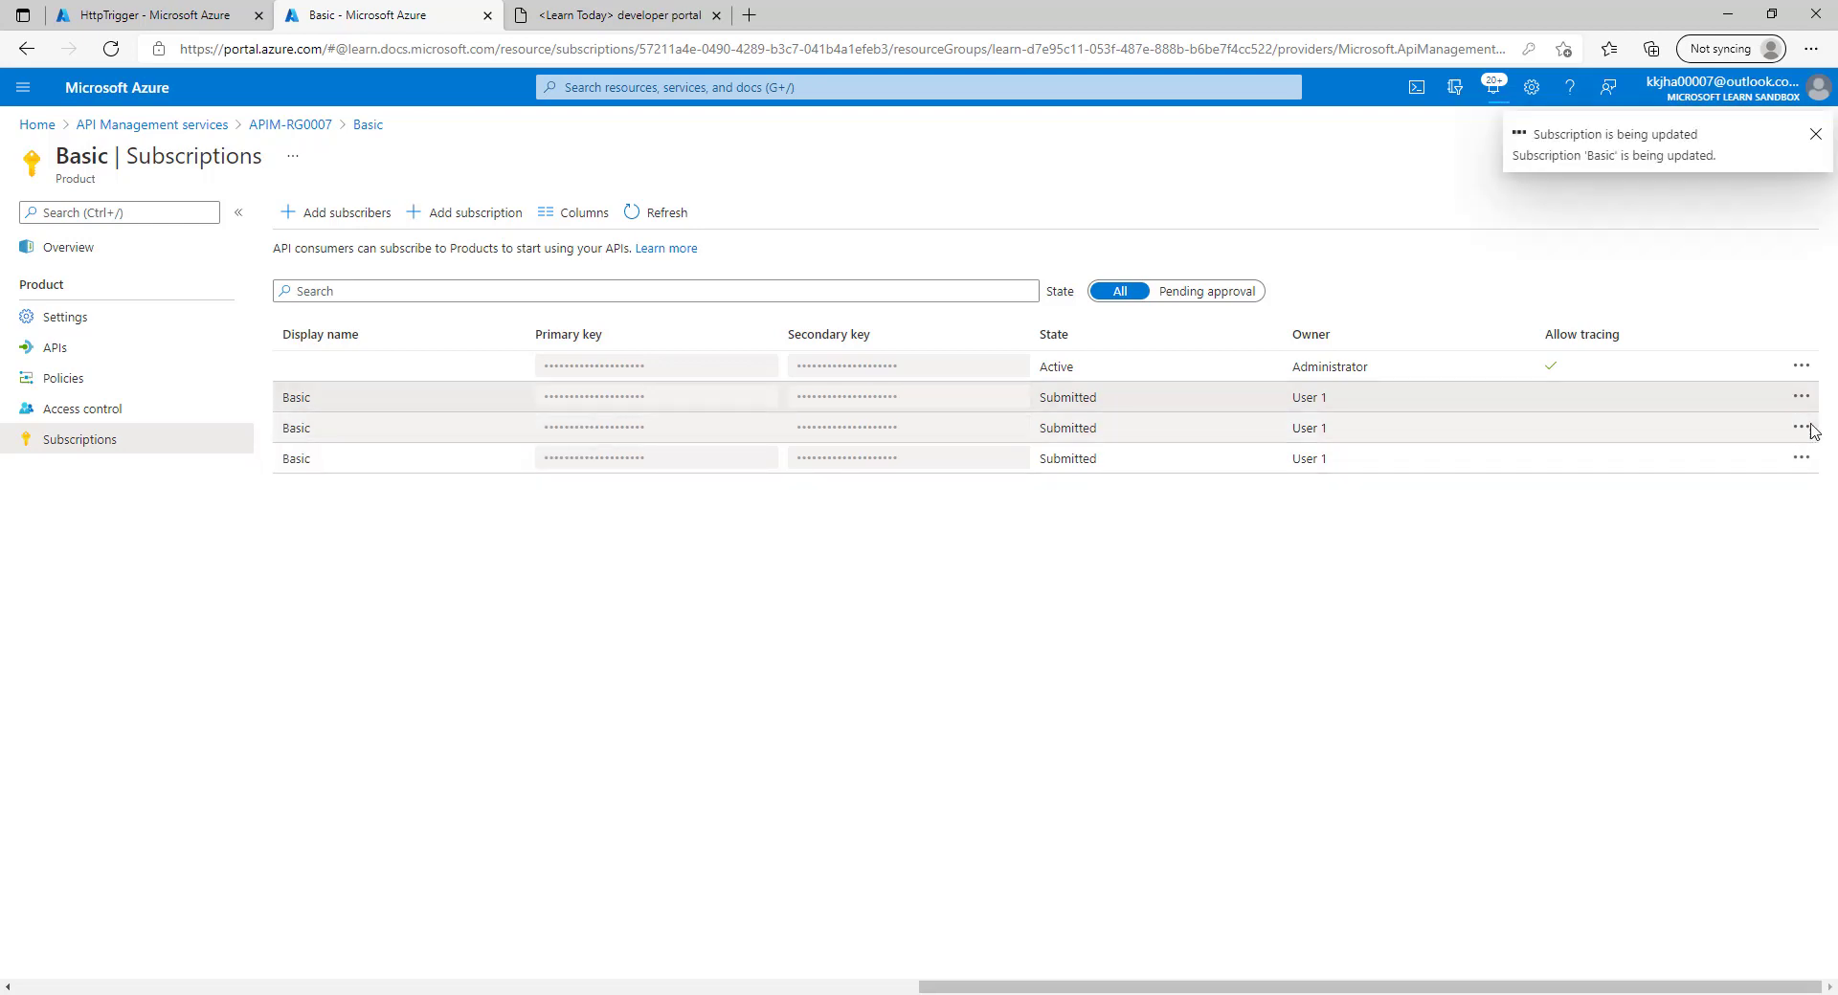
{"action": "left_click", "coordinate": [1801, 428]}
{"action": "left_click", "coordinate": [1696, 594]}
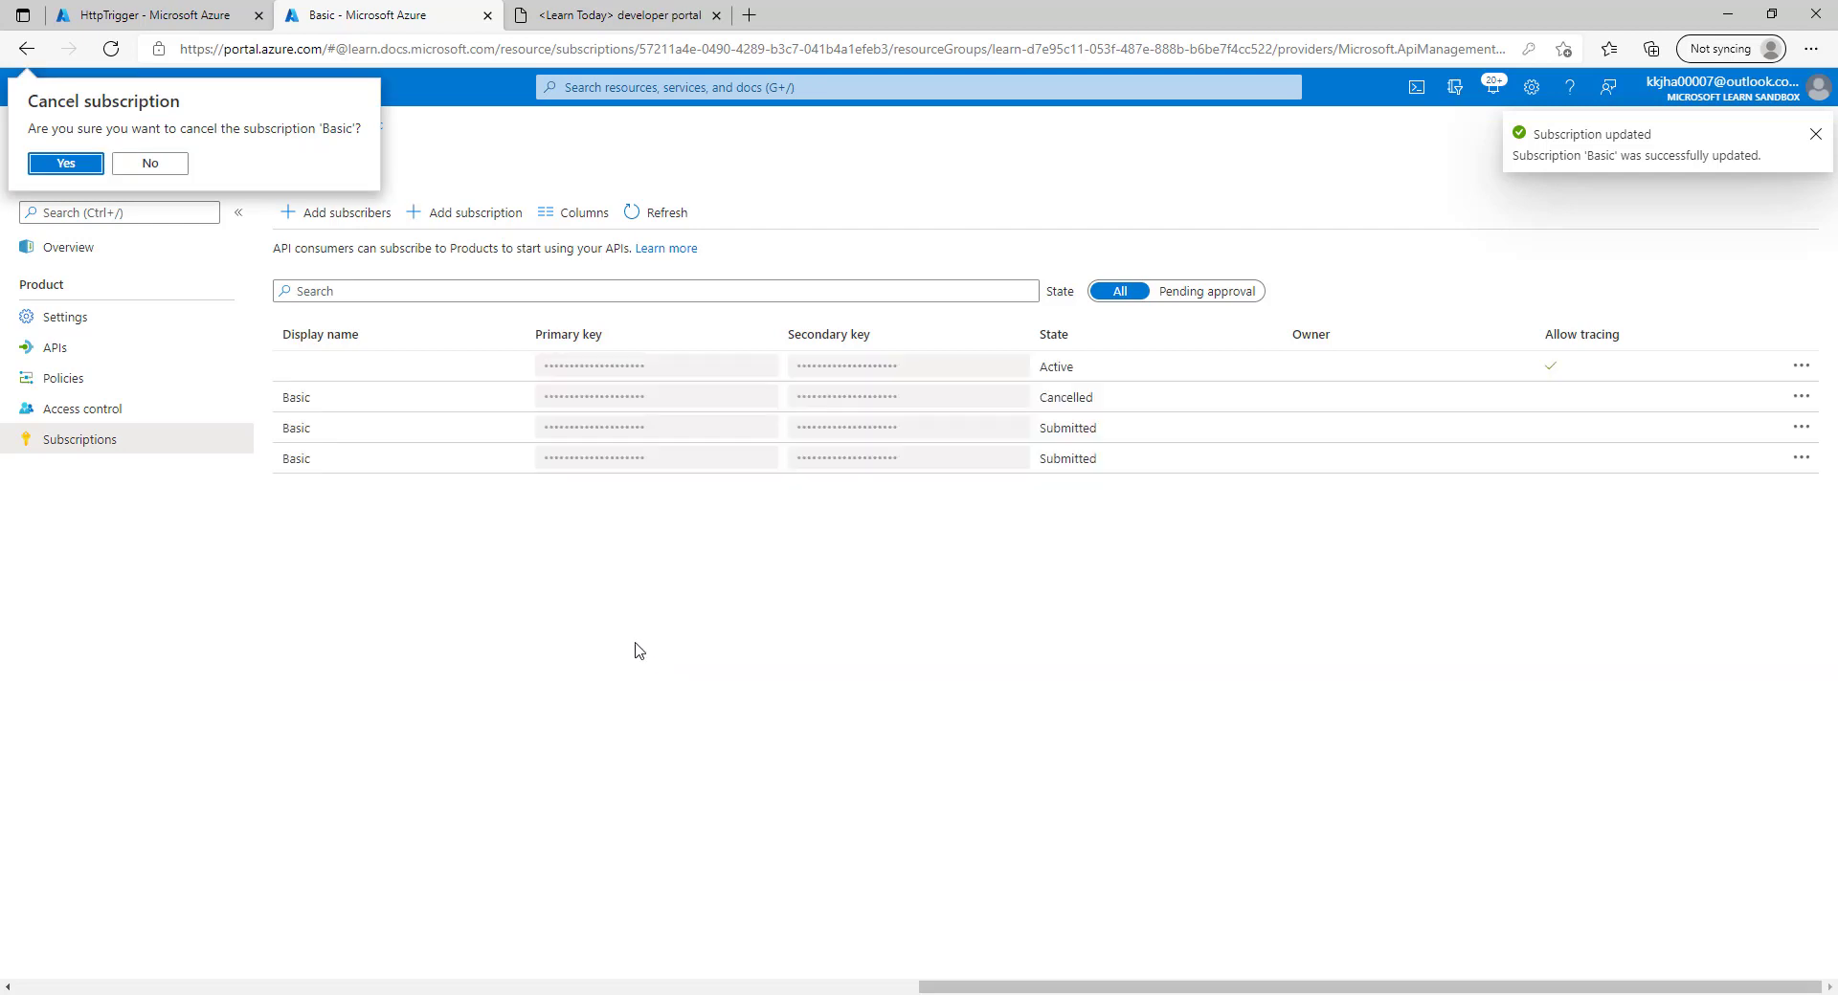
{"action": "left_click", "coordinate": [66, 163]}
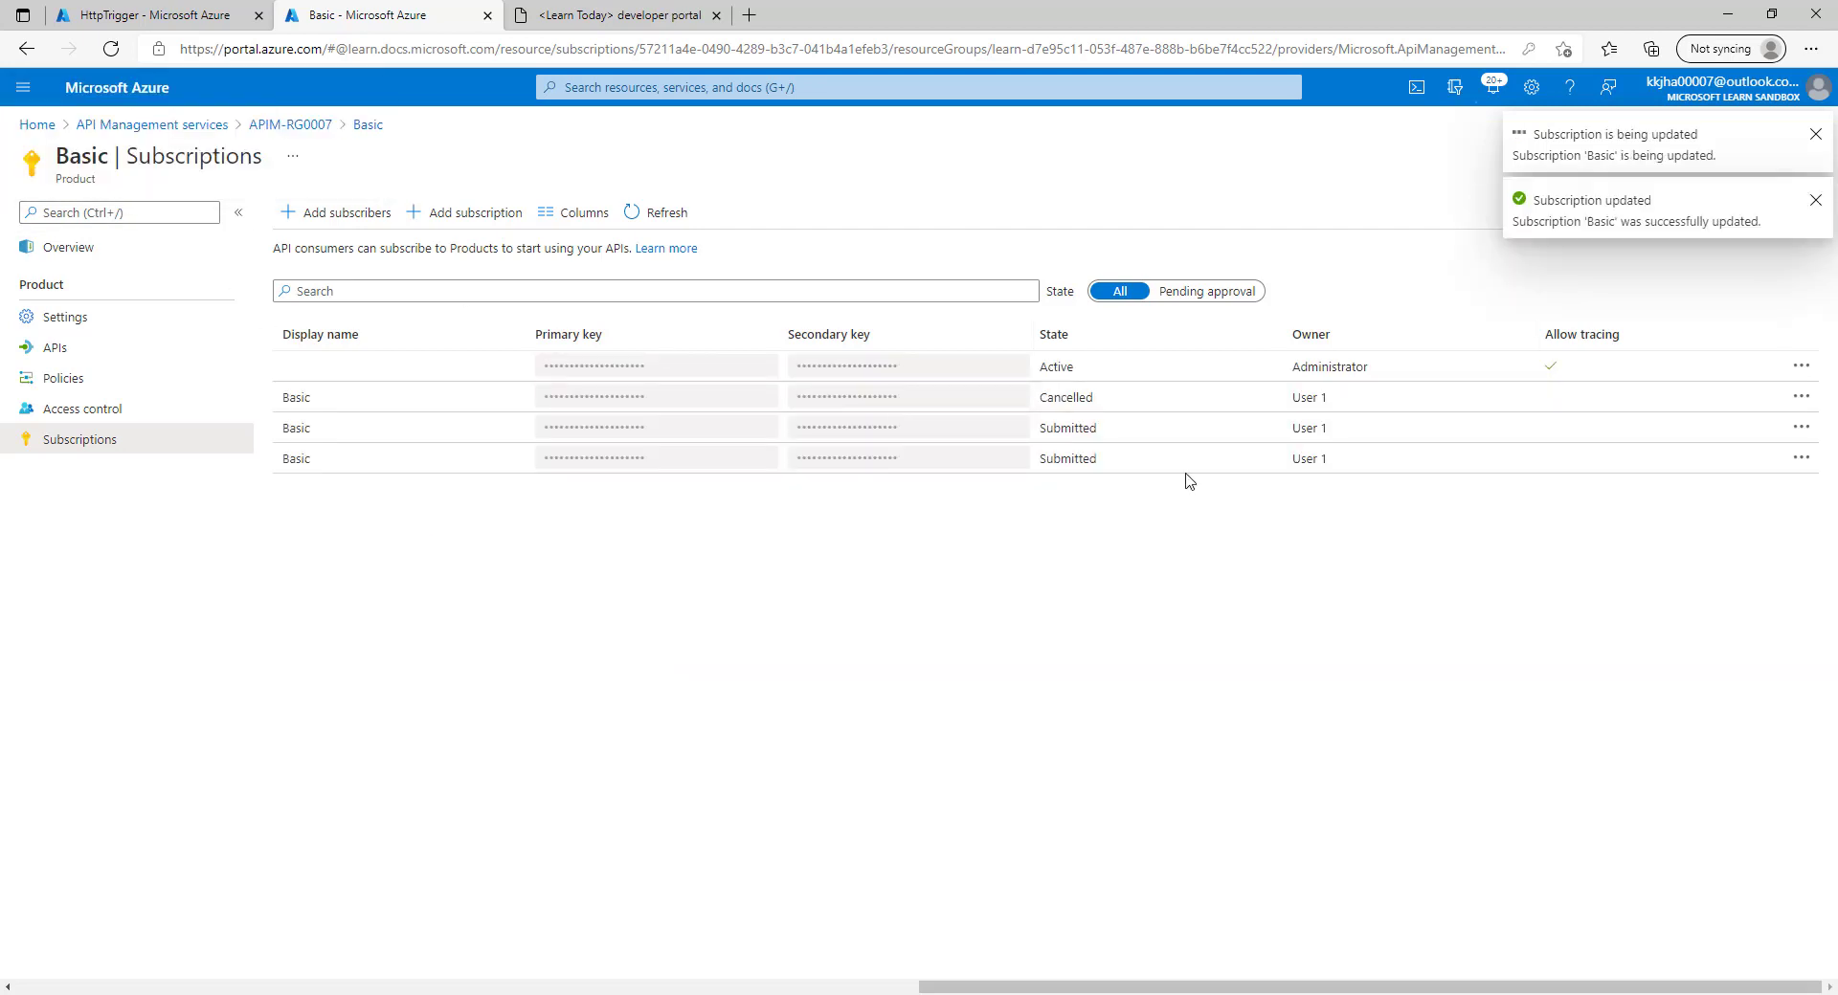
{"action": "left_click", "coordinate": [1801, 459]}
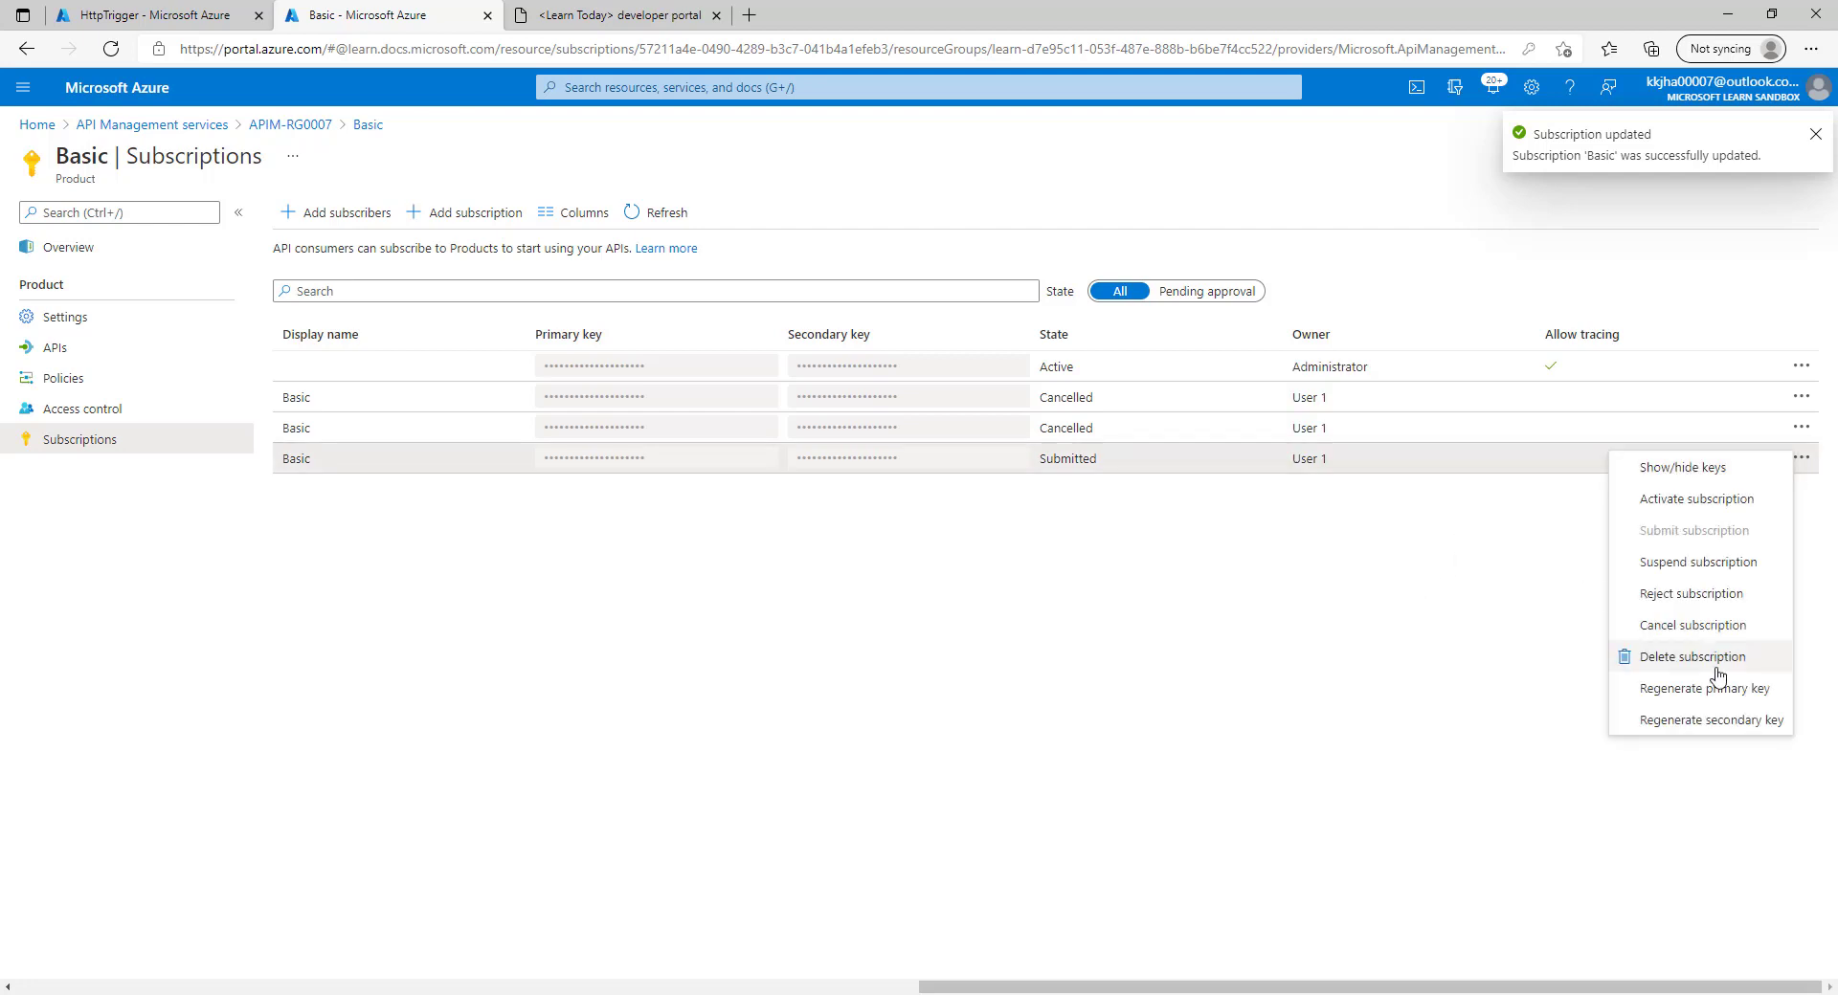
{"action": "left_click", "coordinate": [1693, 627]}
{"action": "left_click", "coordinate": [330, 570]}
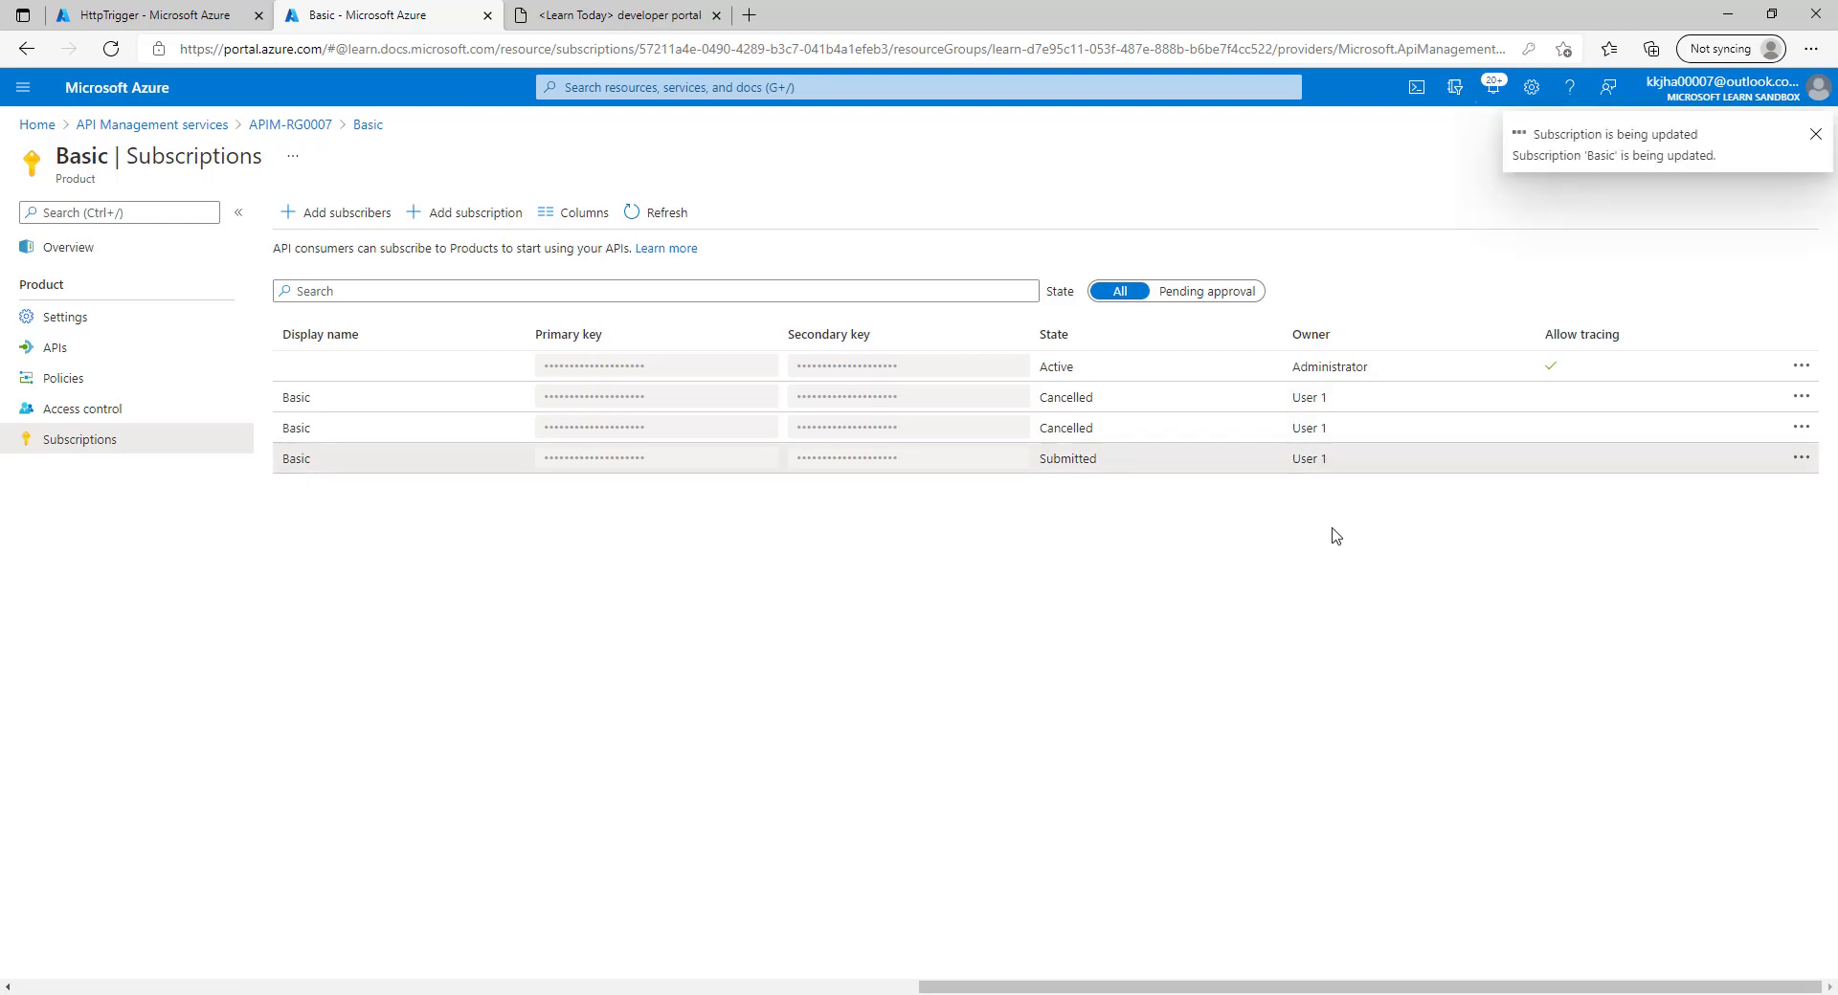
Toggle the State filter, refresh the subscription list, and go to the developer portal's Products page.
{"action": "left_click", "coordinate": [1203, 293]}
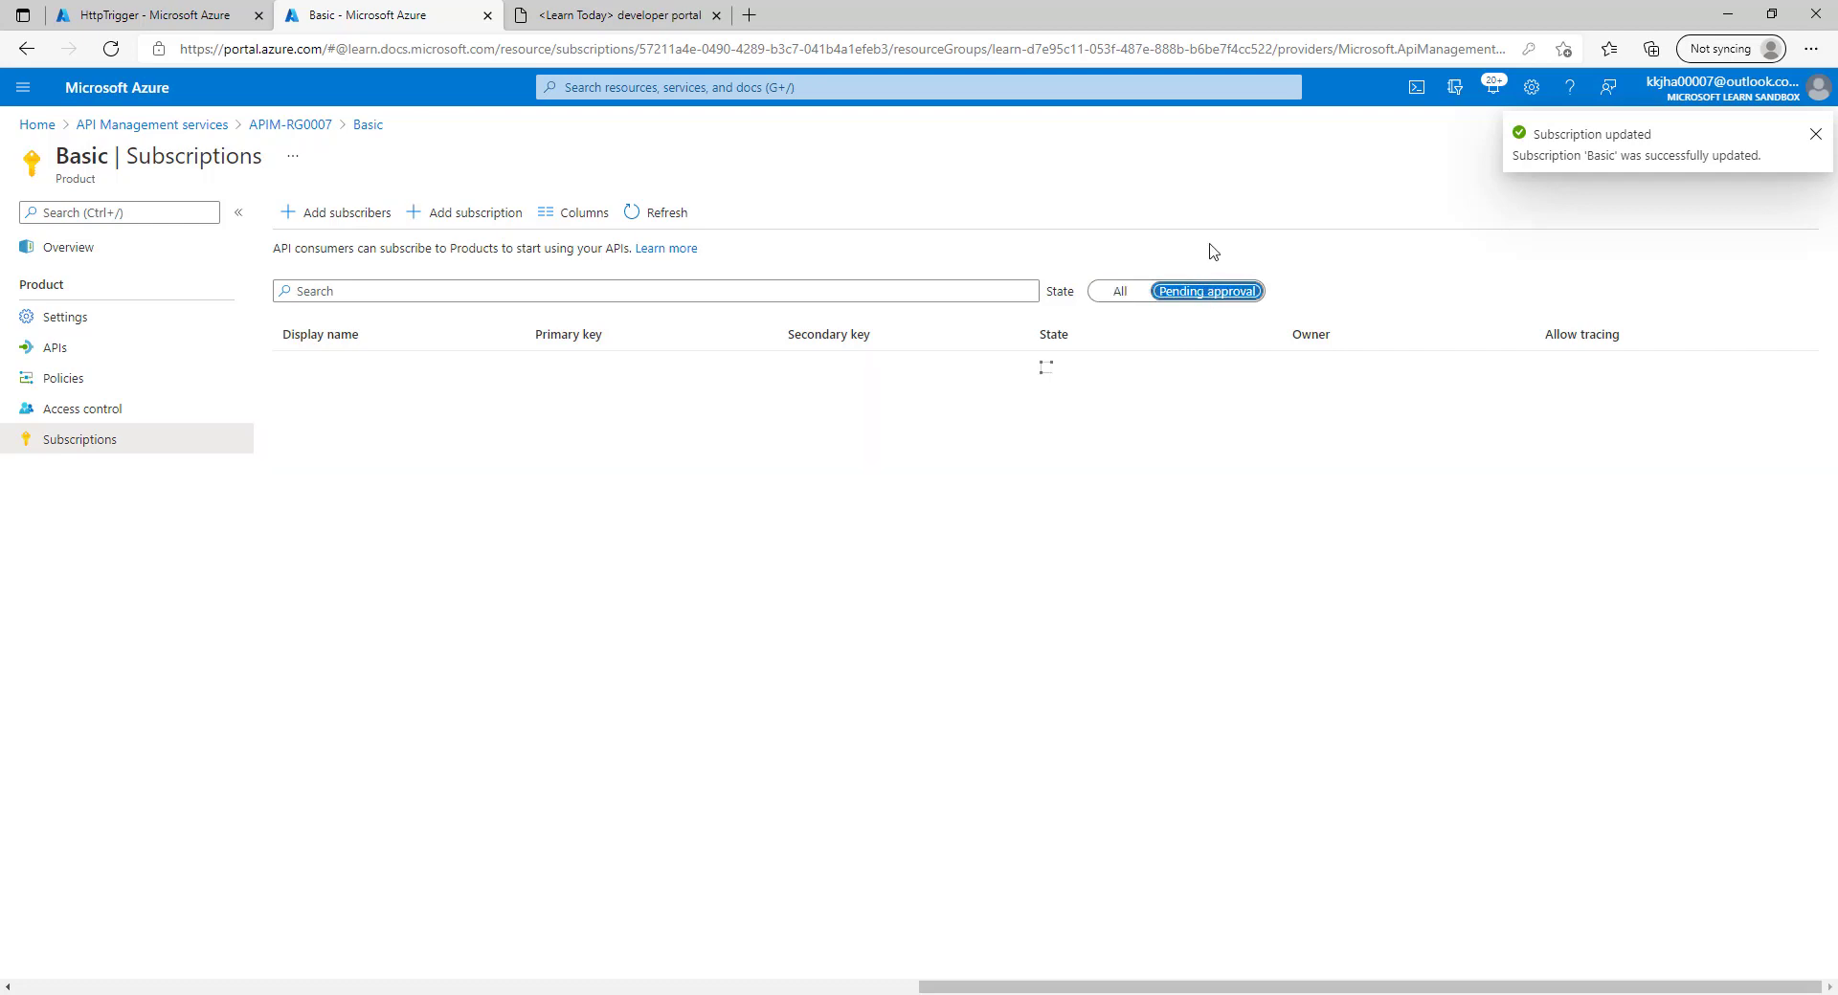
{"action": "left_click", "coordinate": [1120, 291]}
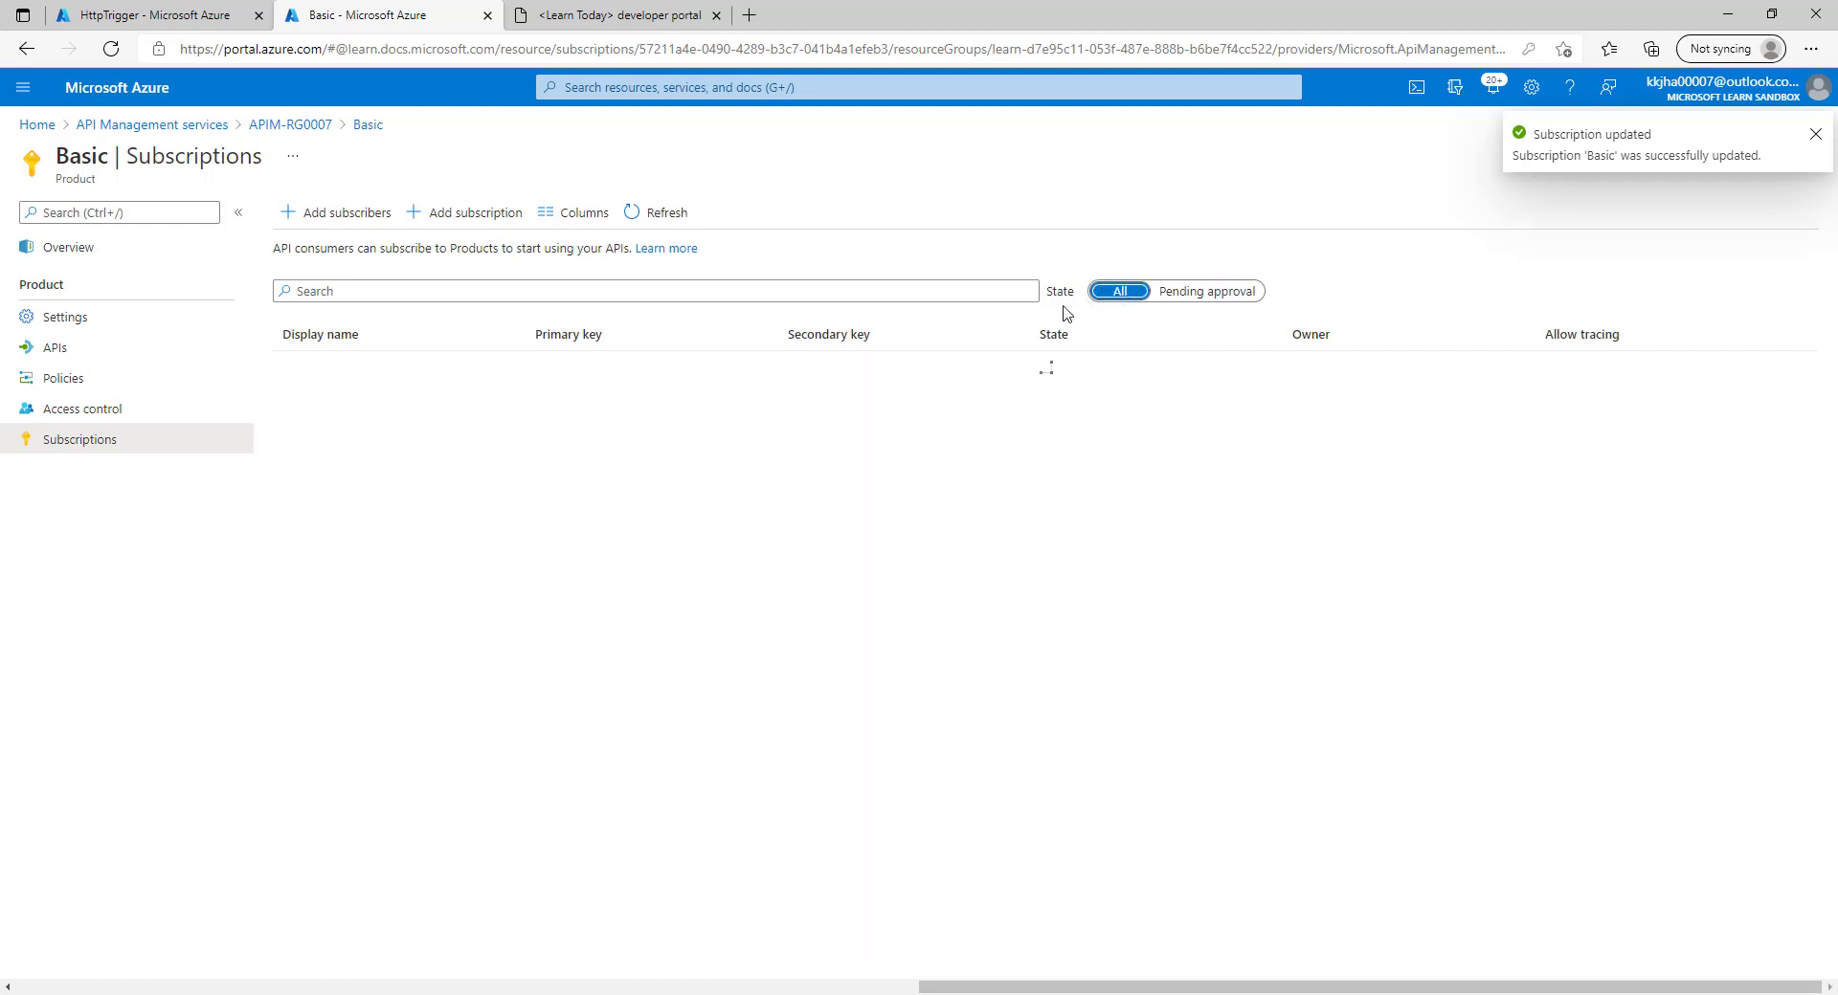
{"action": "left_click", "coordinate": [640, 215]}
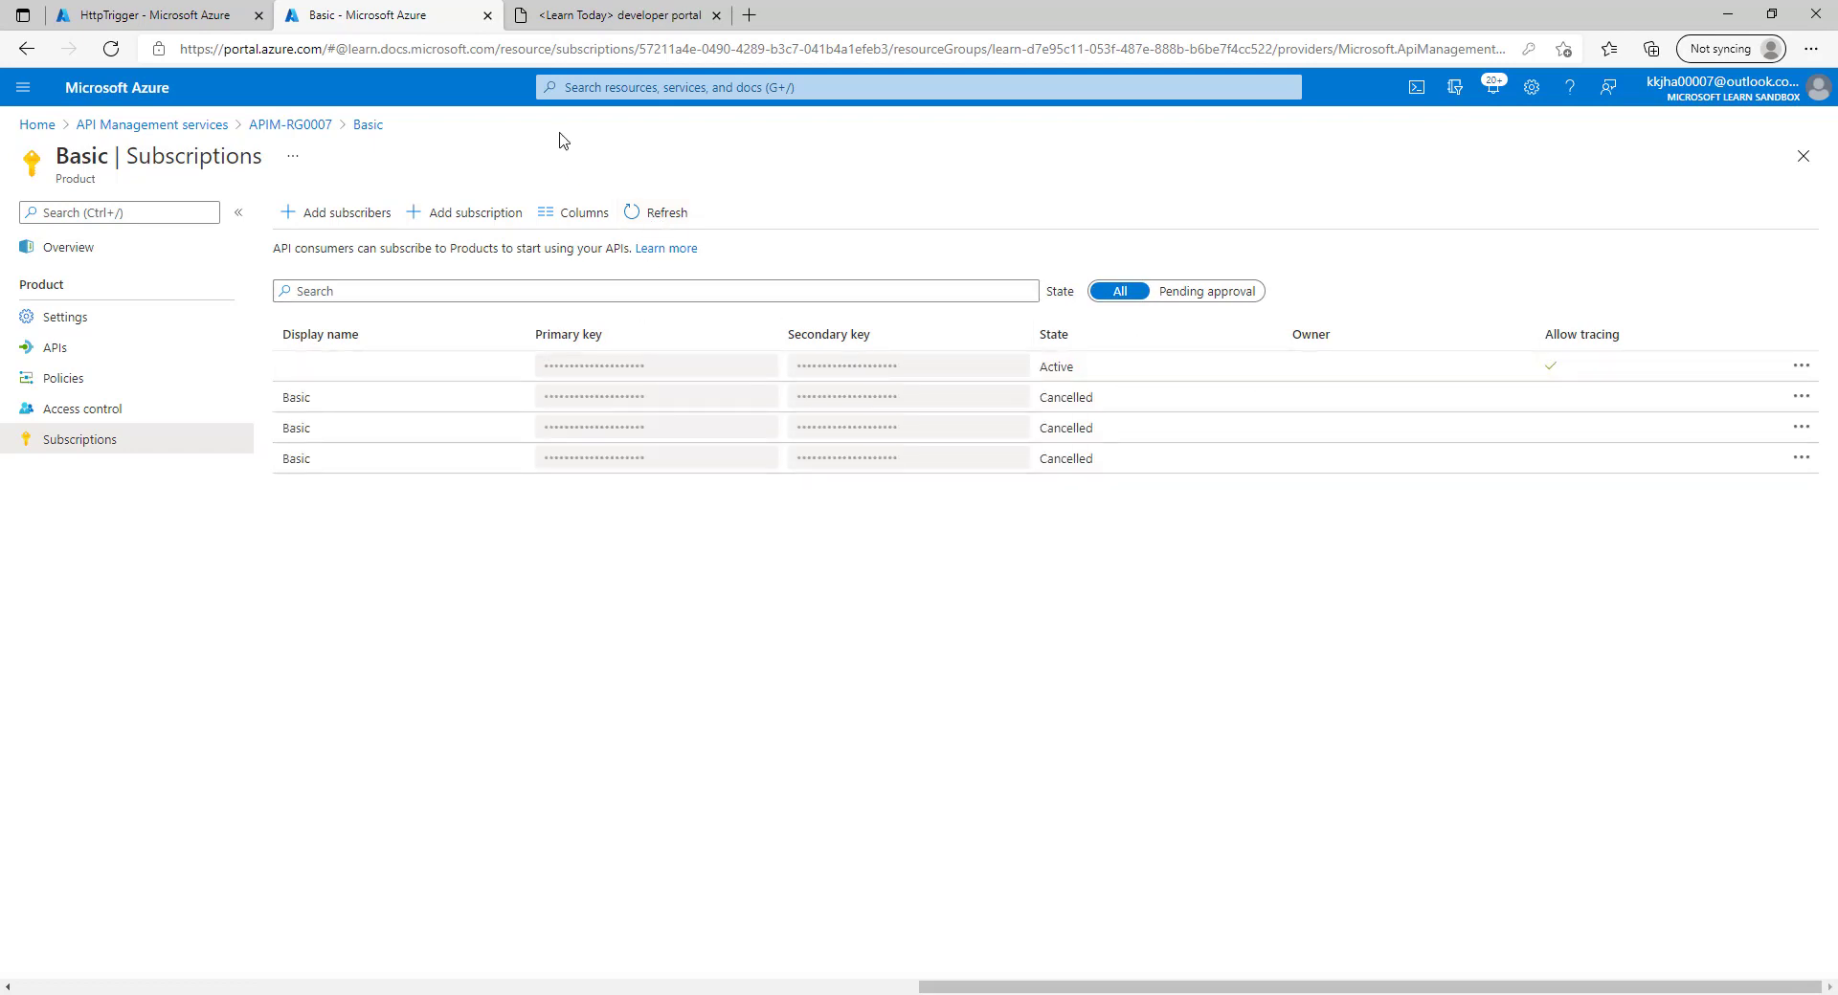
{"action": "left_click", "coordinate": [614, 14]}
{"action": "left_click", "coordinate": [493, 181]}
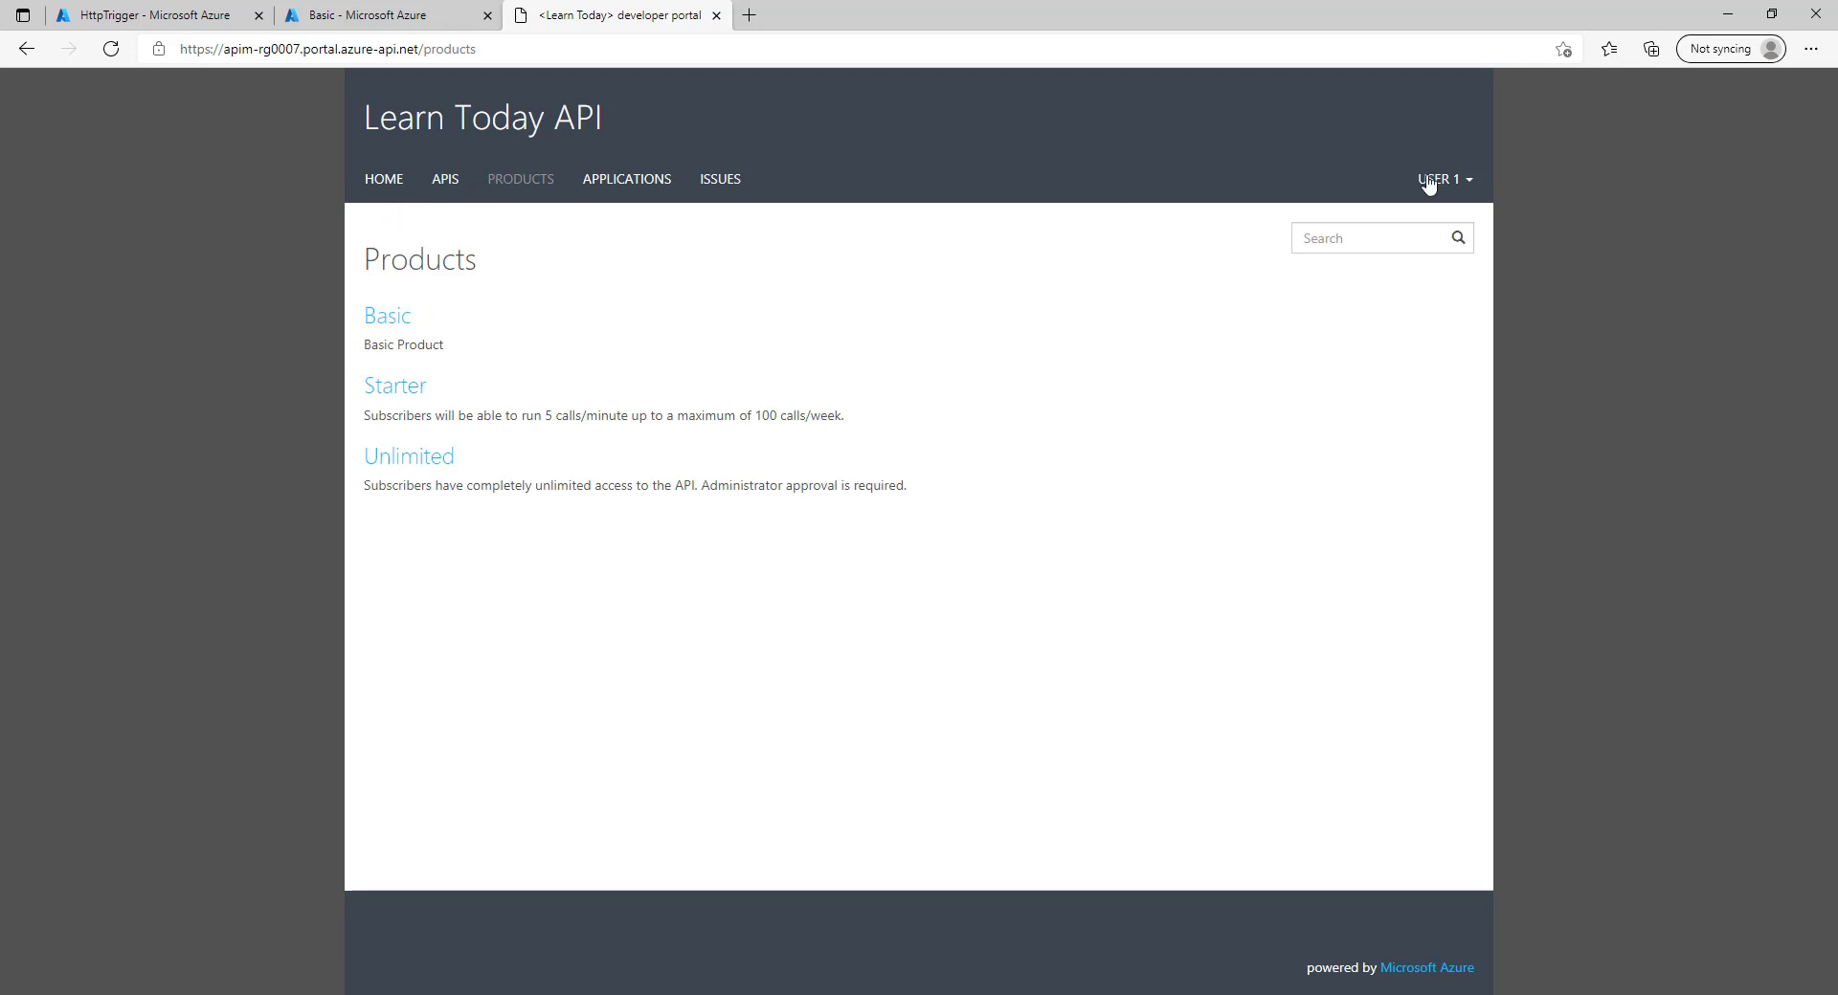
Subscribe to the Basic product in the developer portal and confirm.
{"action": "left_click", "coordinate": [504, 185]}
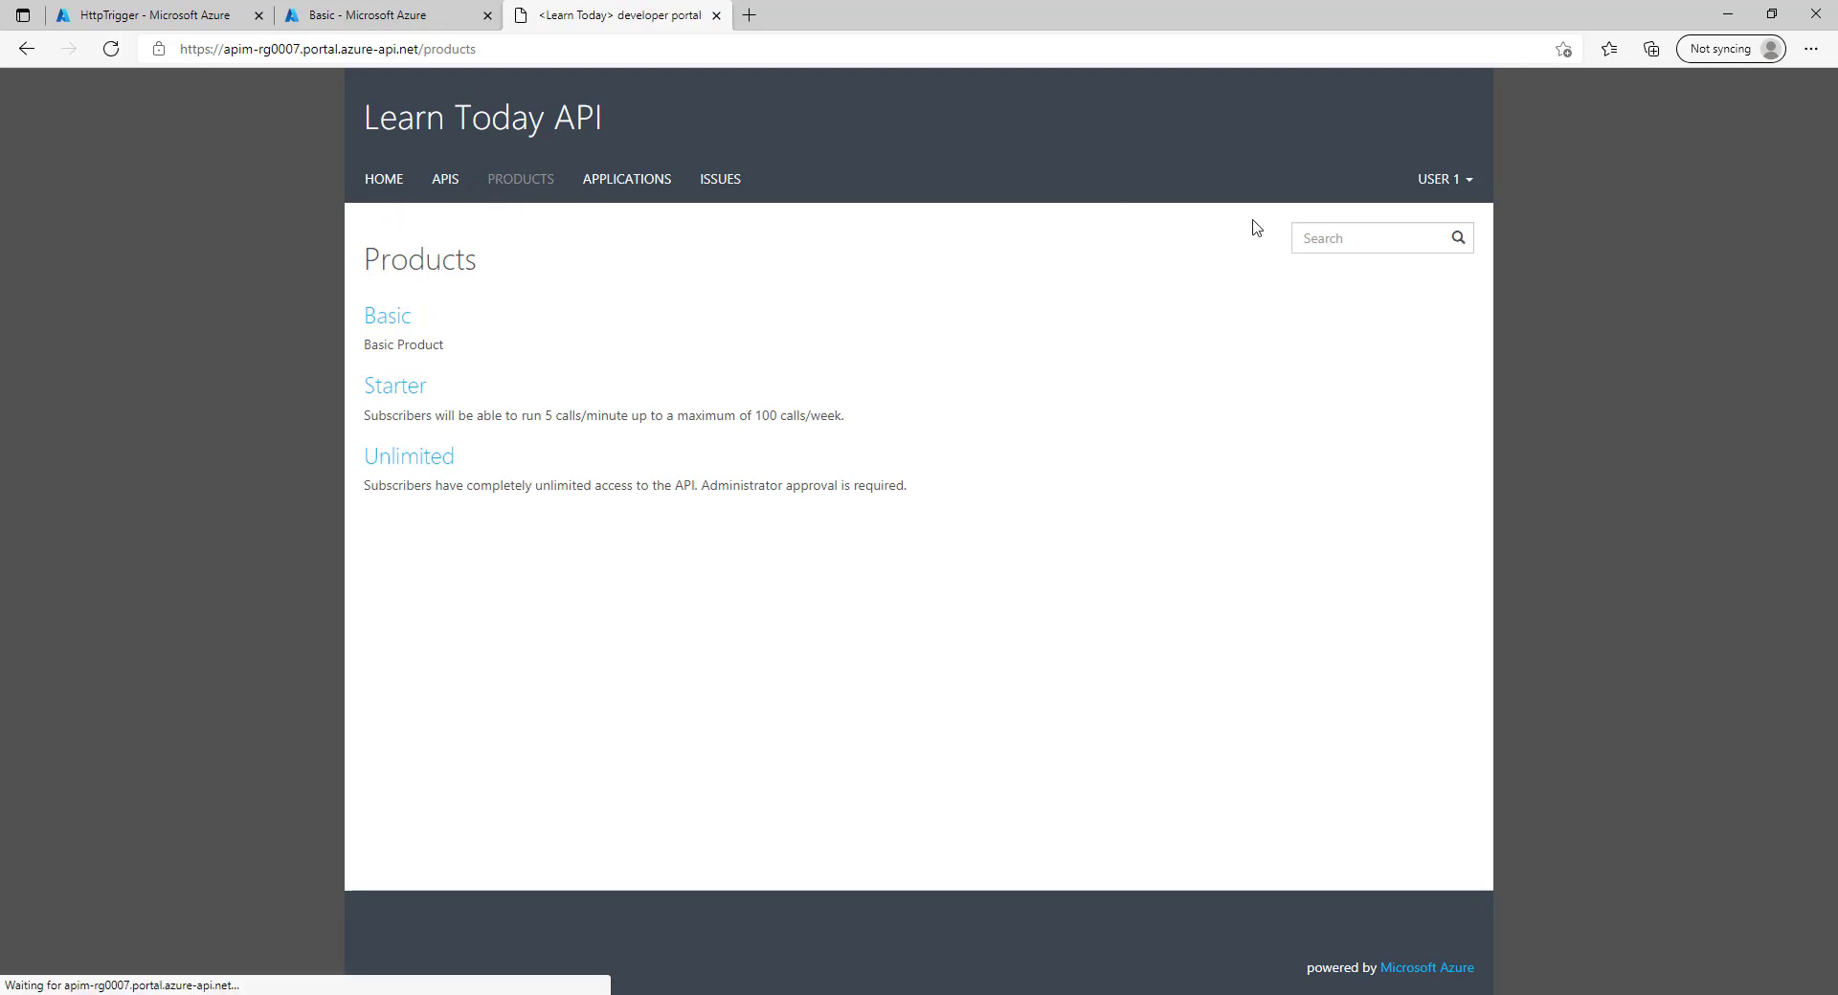
{"action": "left_click", "coordinate": [391, 319]}
{"action": "left_click", "coordinate": [390, 394]}
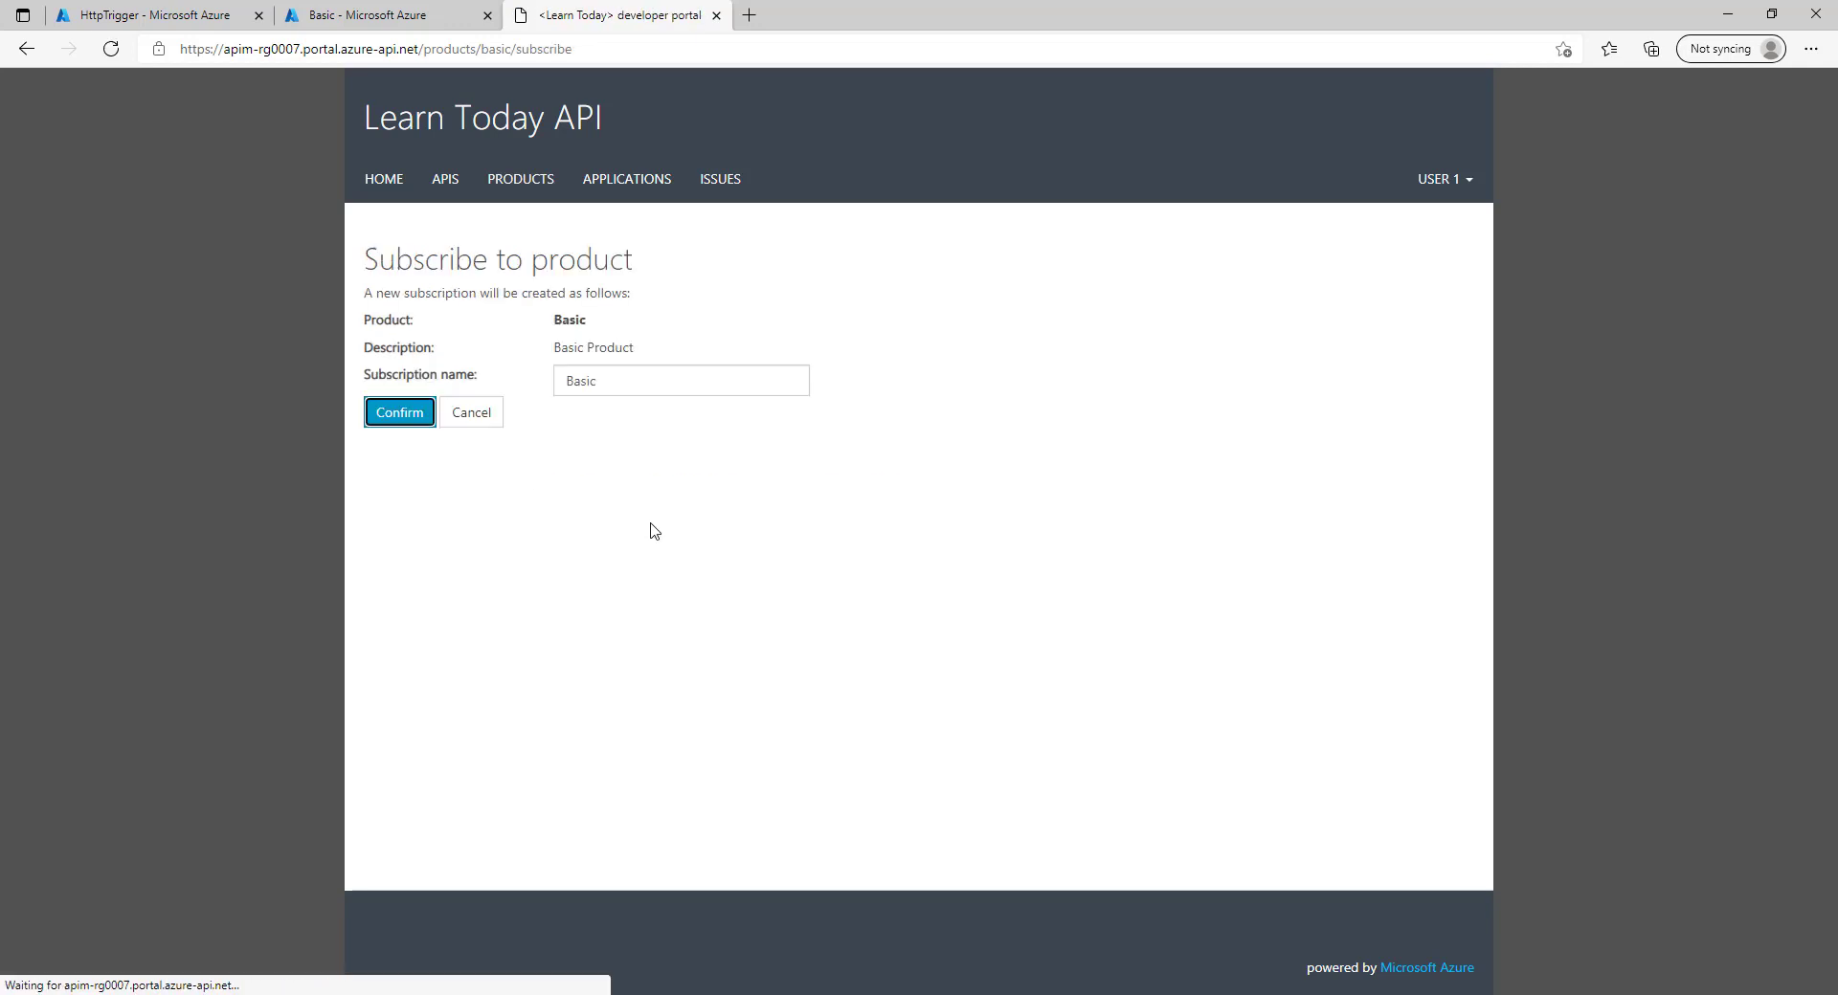
{"action": "left_click", "coordinate": [416, 424]}
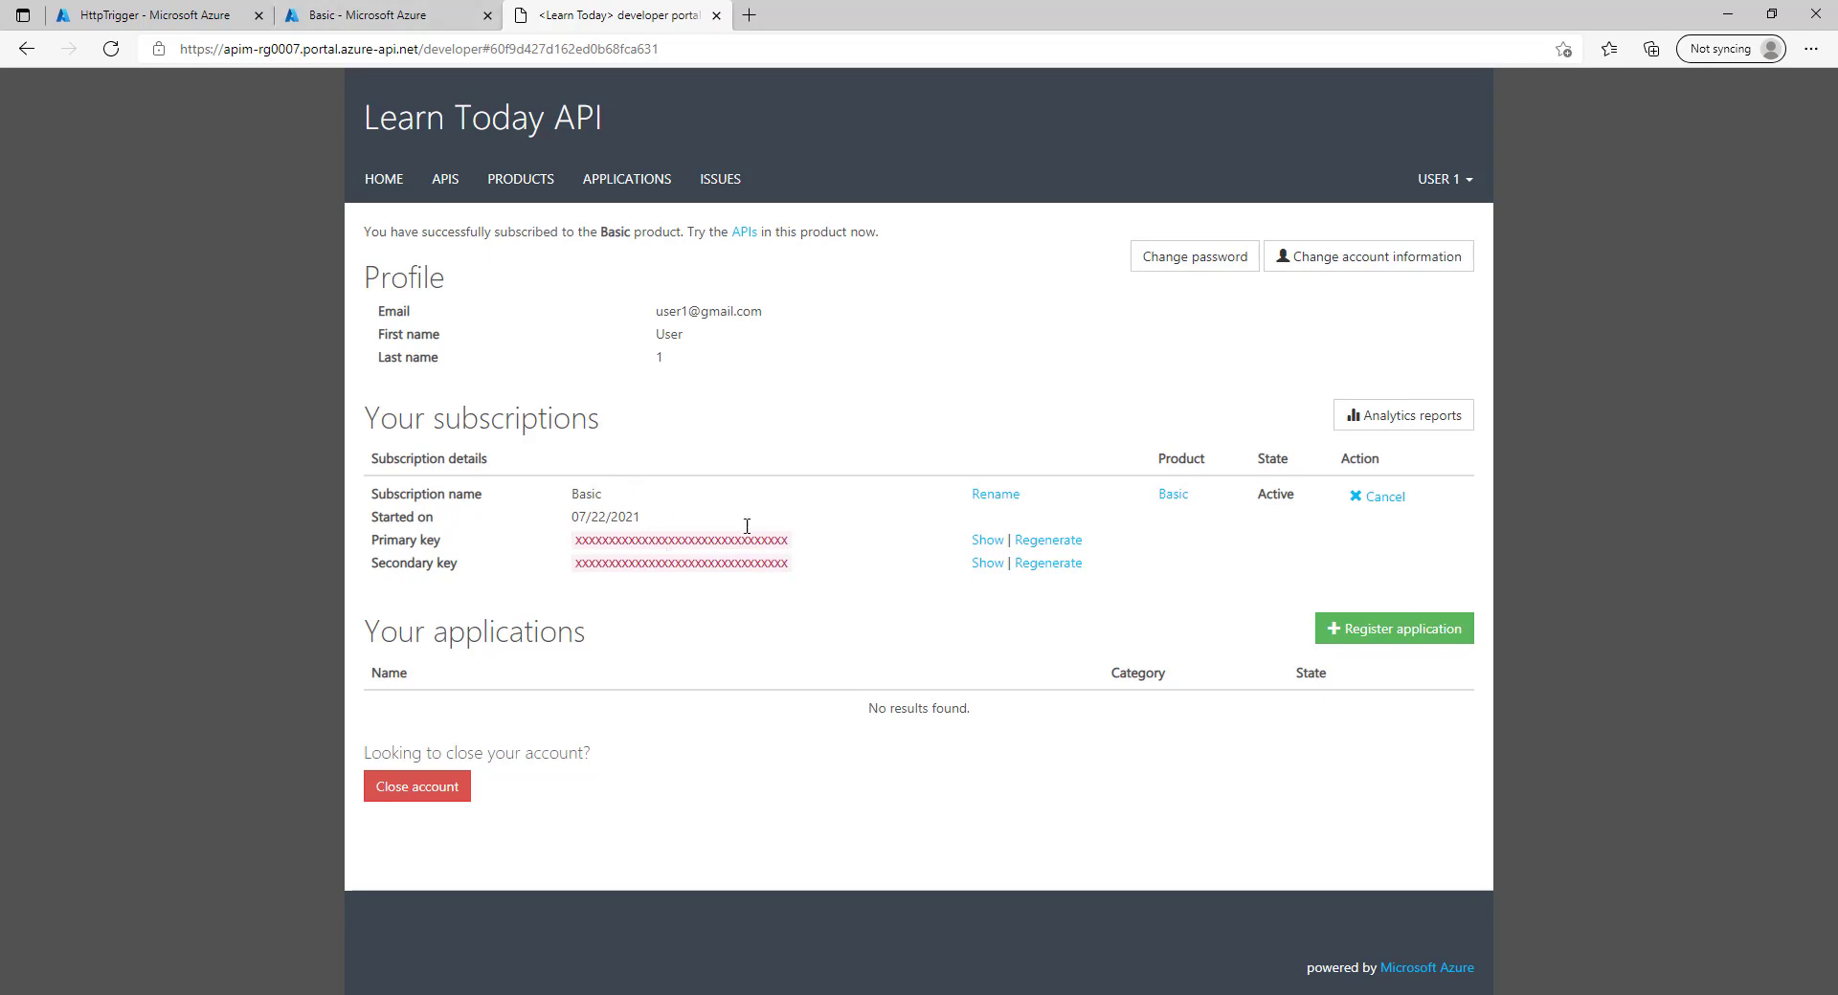
Reopen the Basic product page to check its subscription status, then return to Products.
{"action": "left_click", "coordinate": [524, 183]}
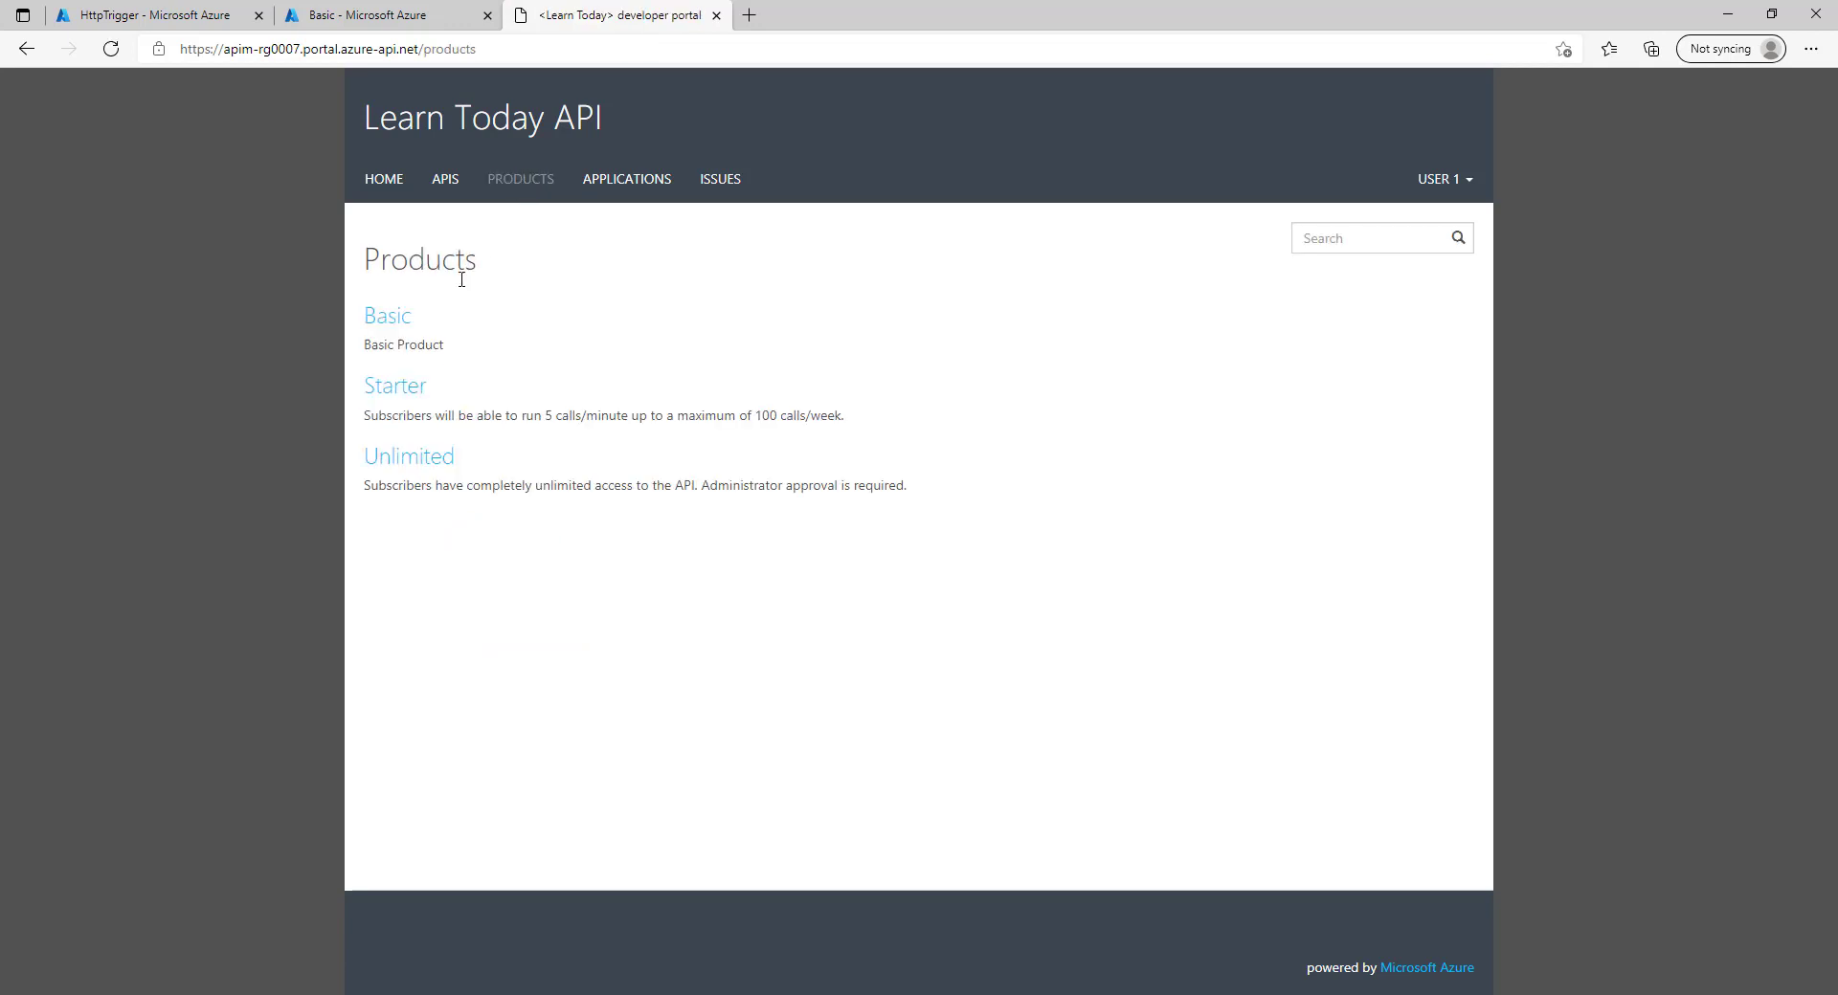
{"action": "left_click", "coordinate": [387, 318]}
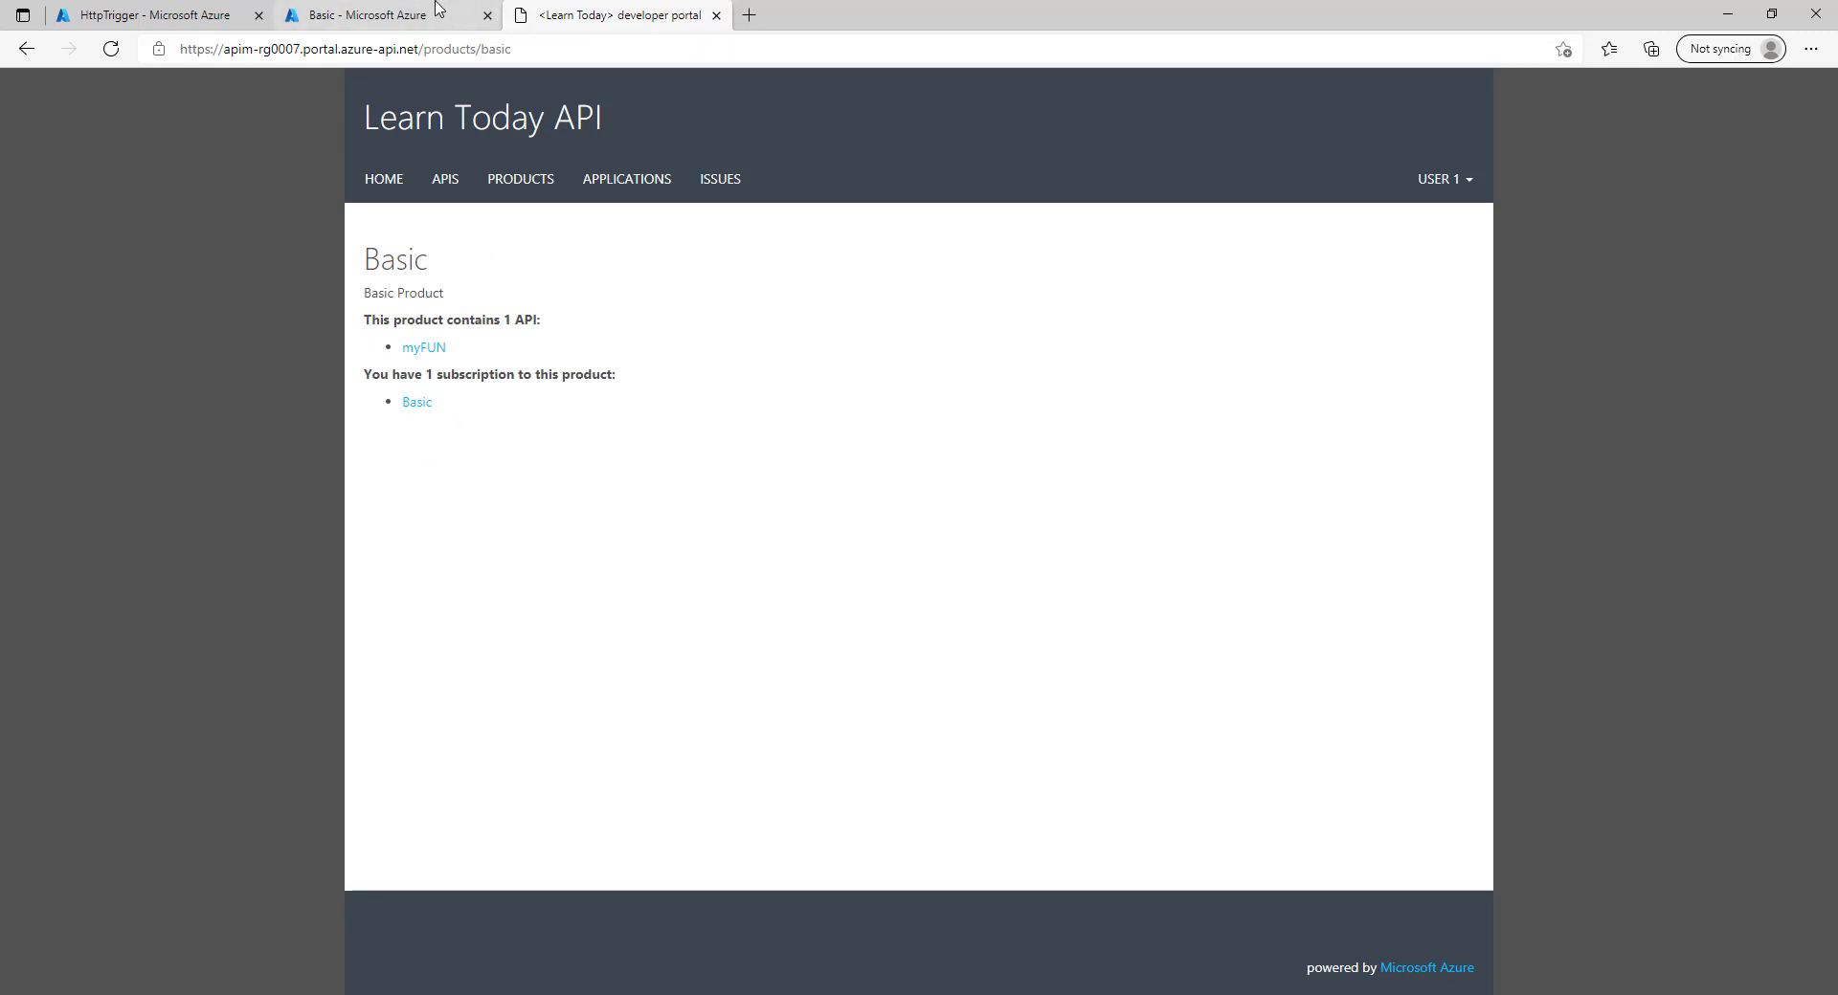
{"action": "left_click", "coordinate": [522, 187]}
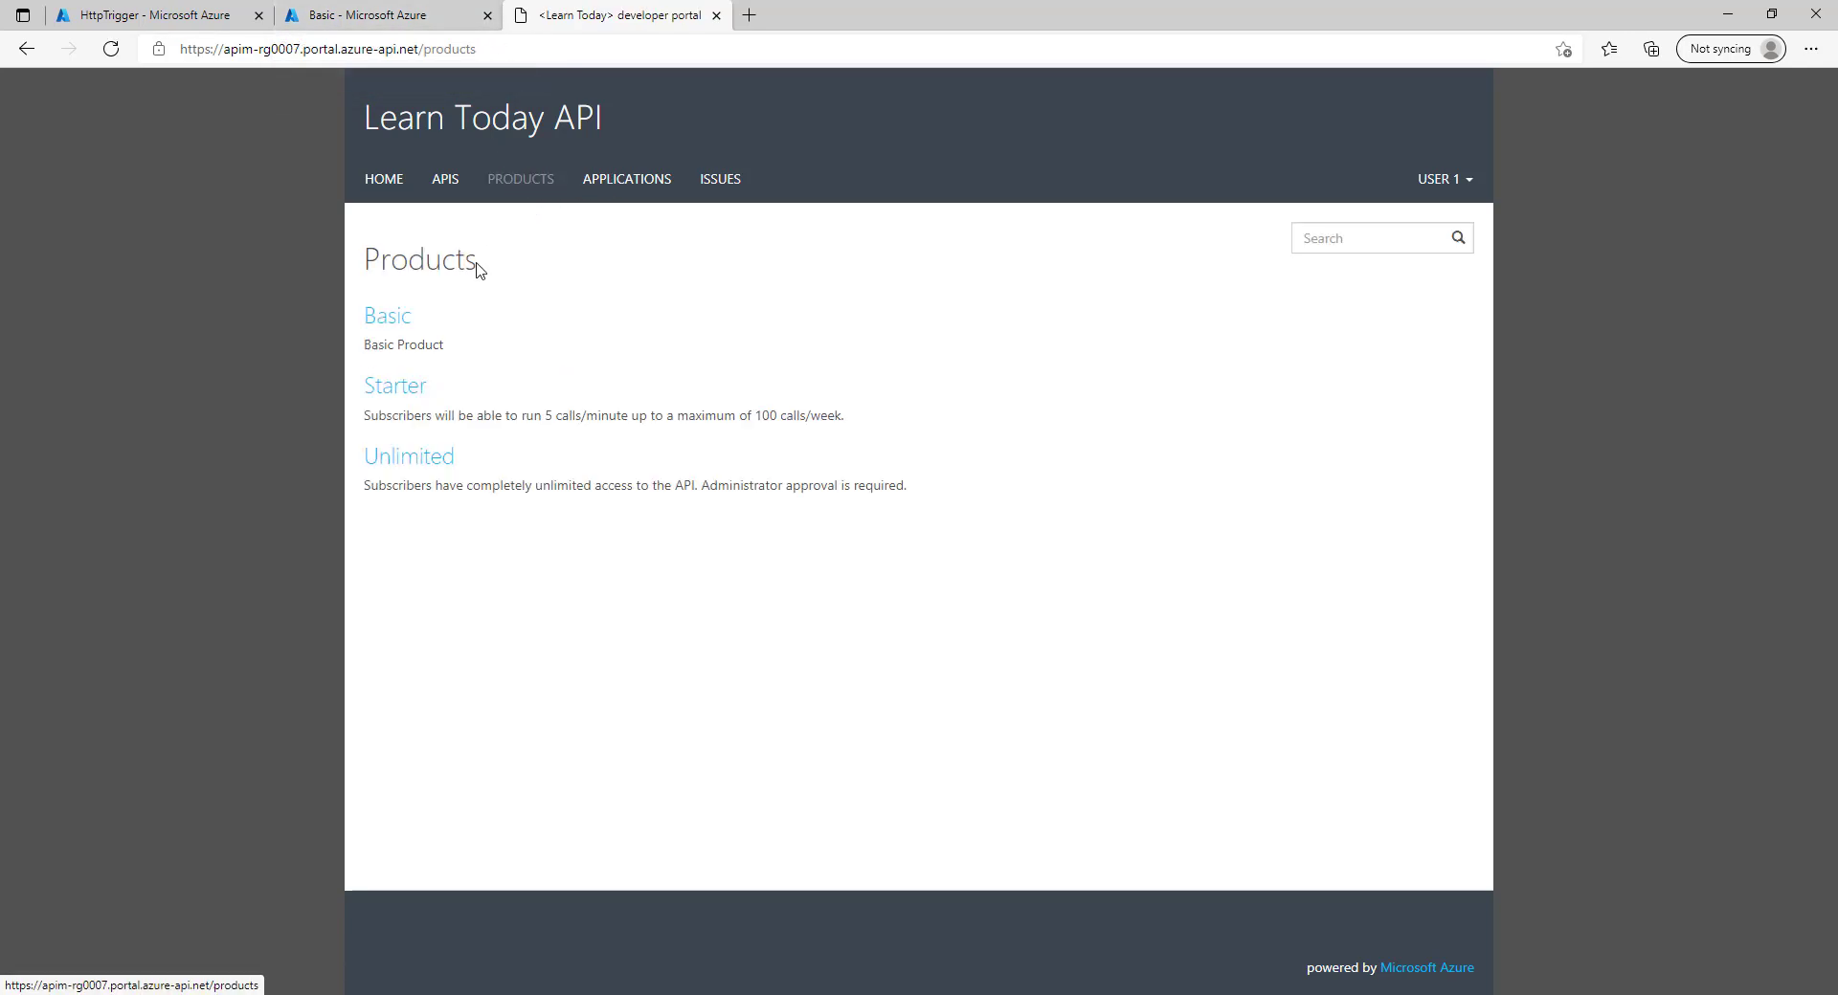
{"action": "left_click", "coordinate": [384, 326]}
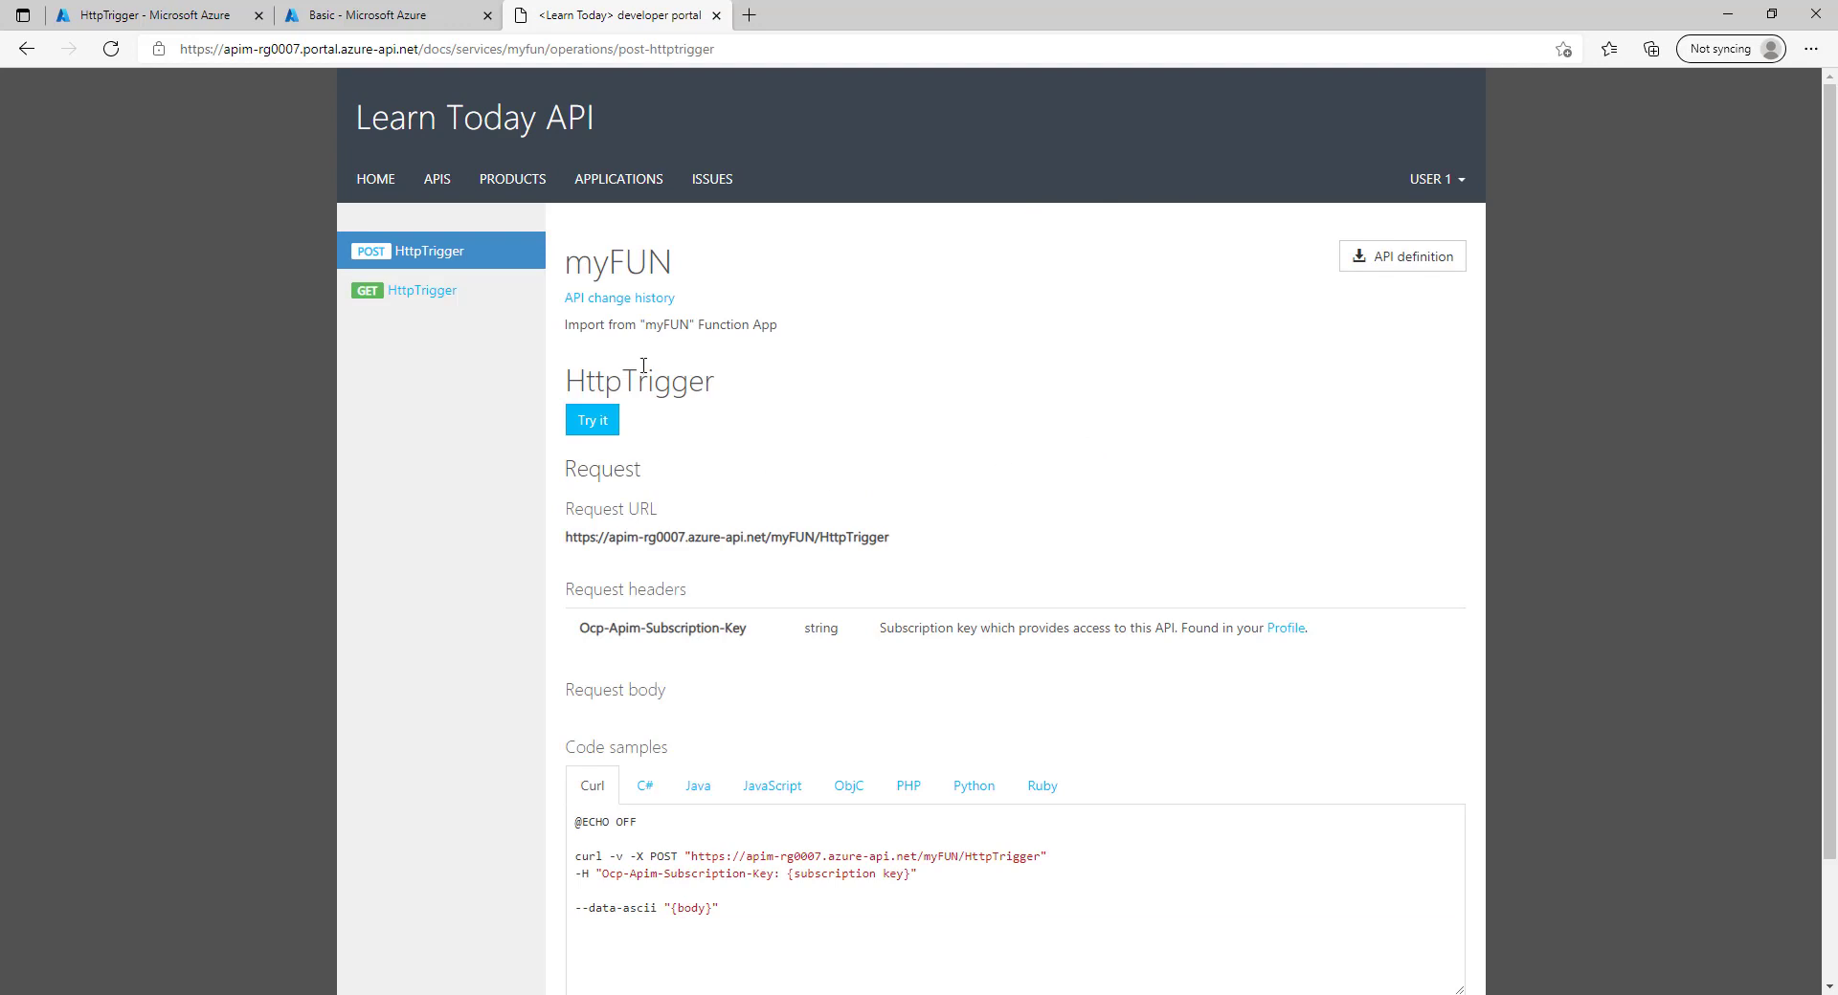
{"action": "scroll", "coordinate": [776, 574], "scroll_direction": "down", "scroll_amount": 3}
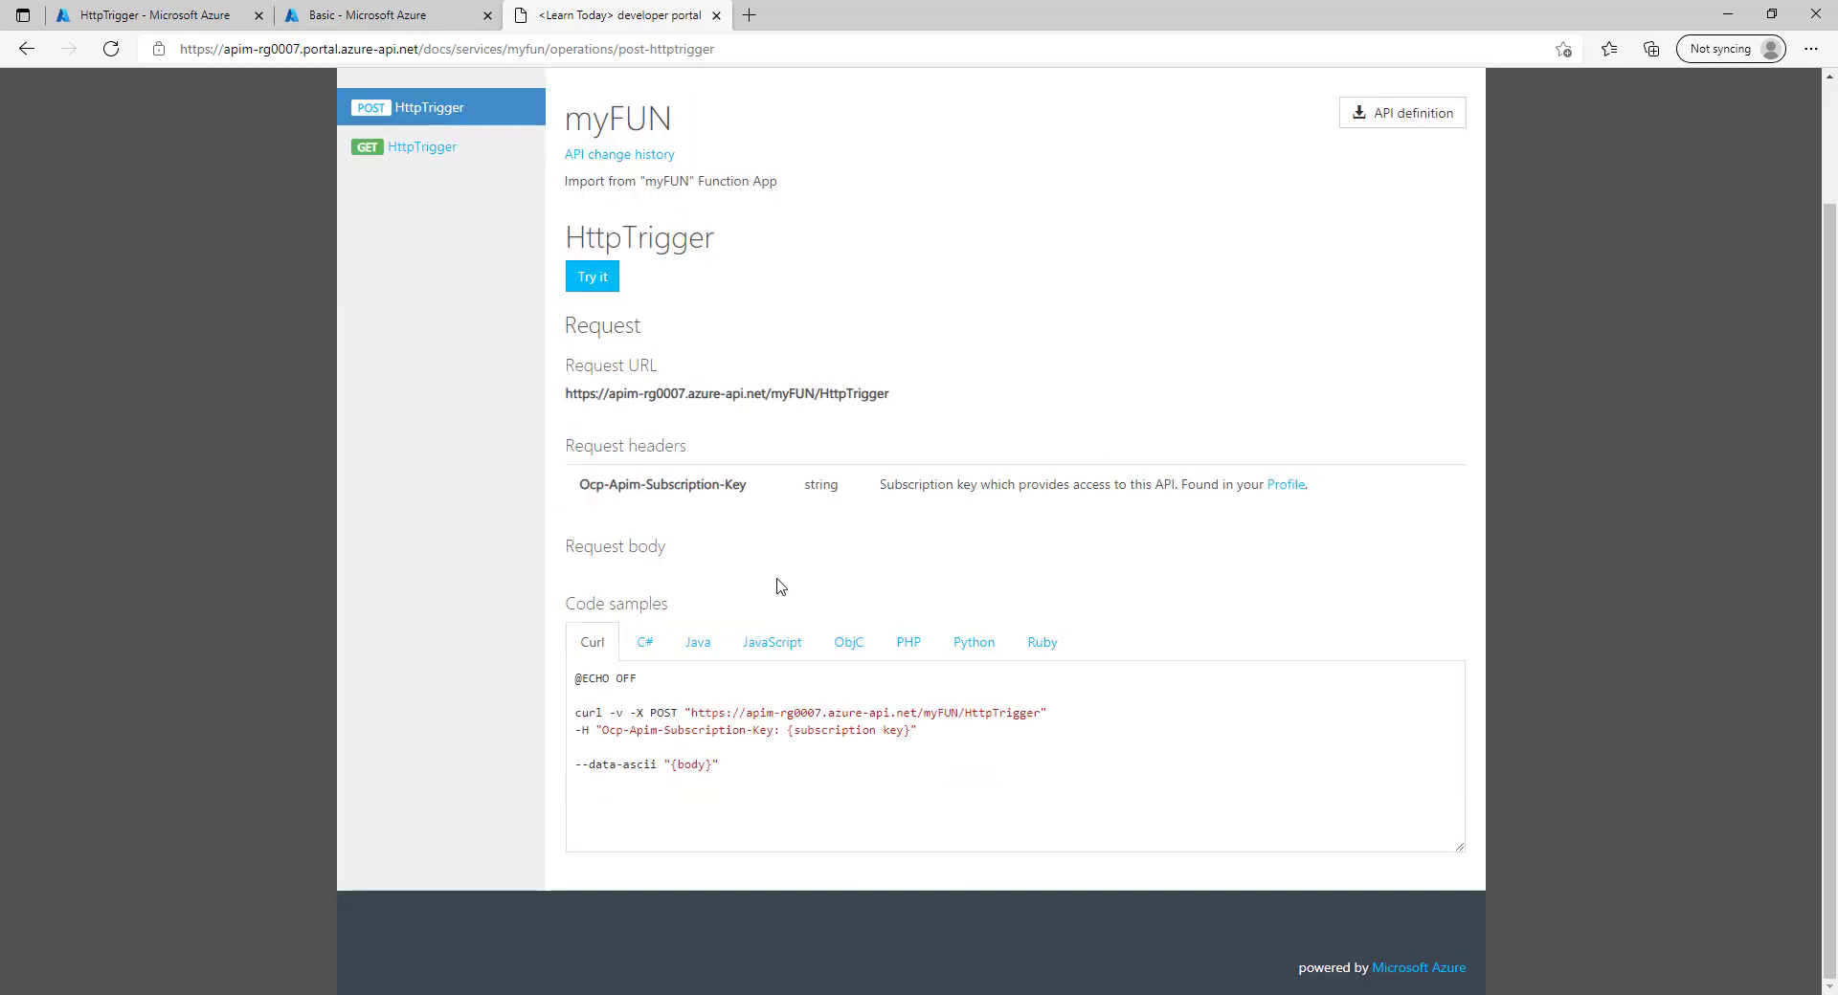
{"action": "scroll", "coordinate": [777, 585], "scroll_direction": "up", "scroll_amount": 3}
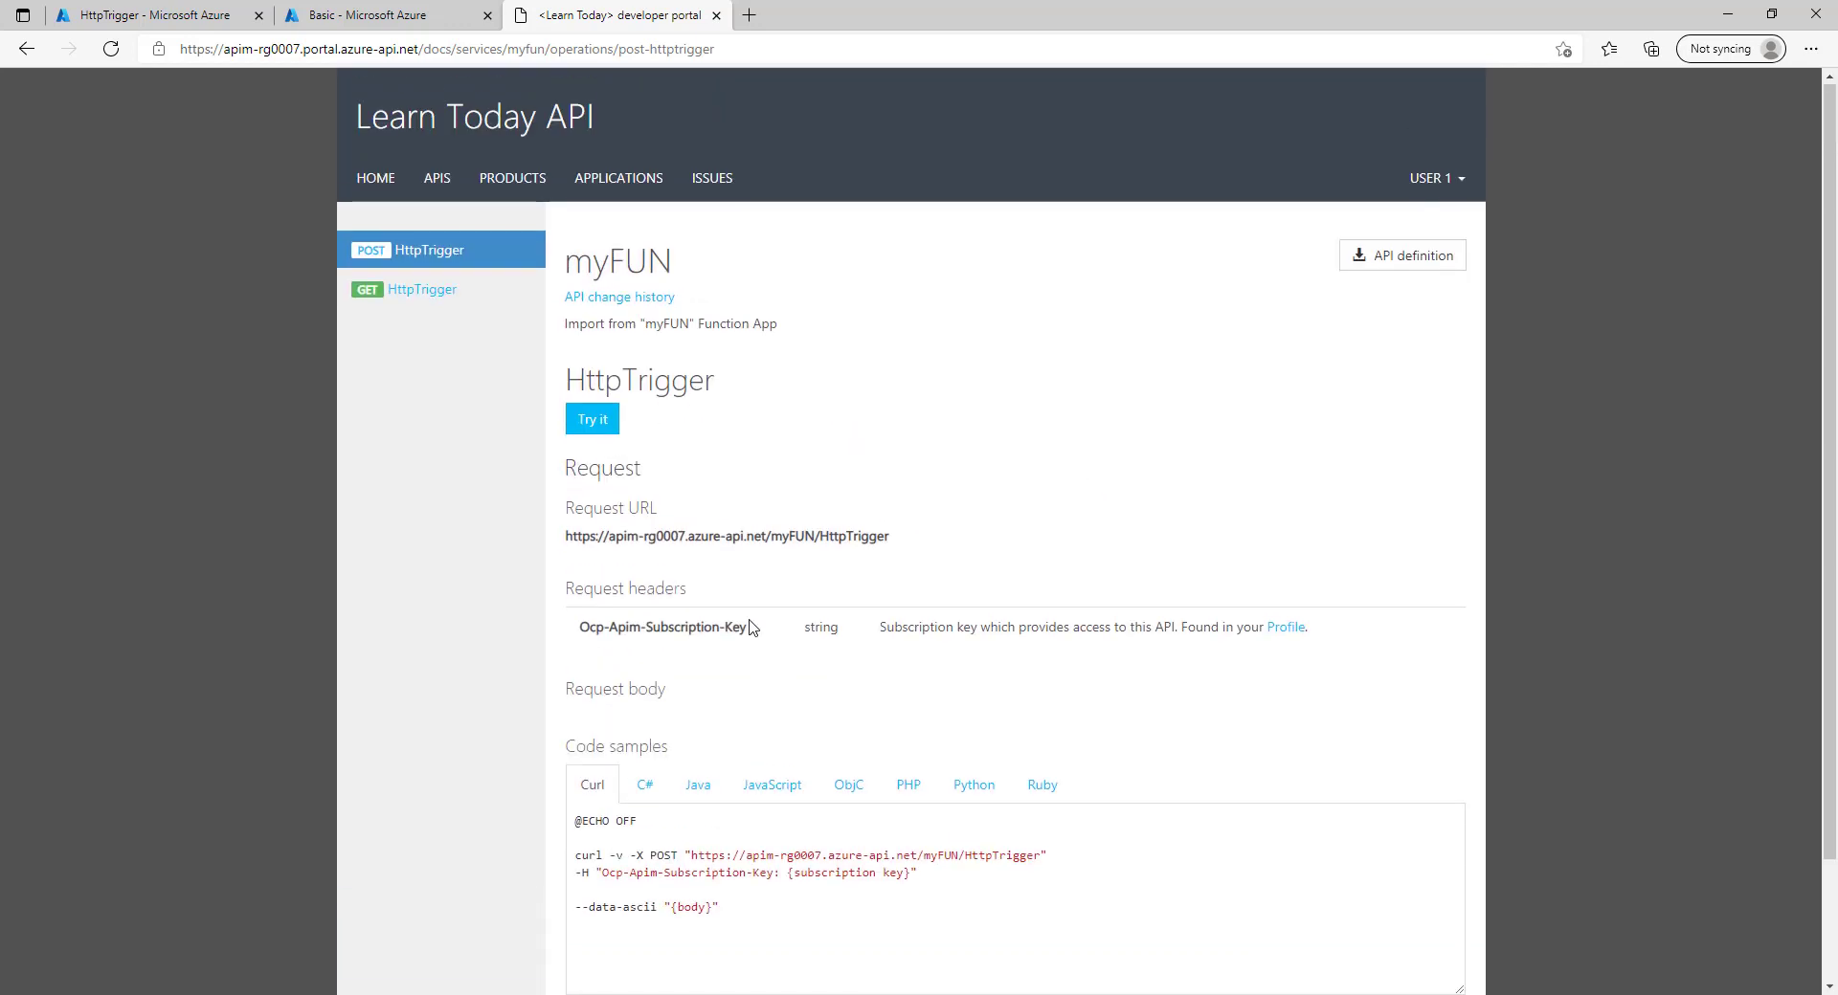
{"action": "left_click", "coordinate": [520, 179]}
Refresh Basic's subscriptions in Azure and cancel the last active user subscription.
{"action": "left_click", "coordinate": [366, 15]}
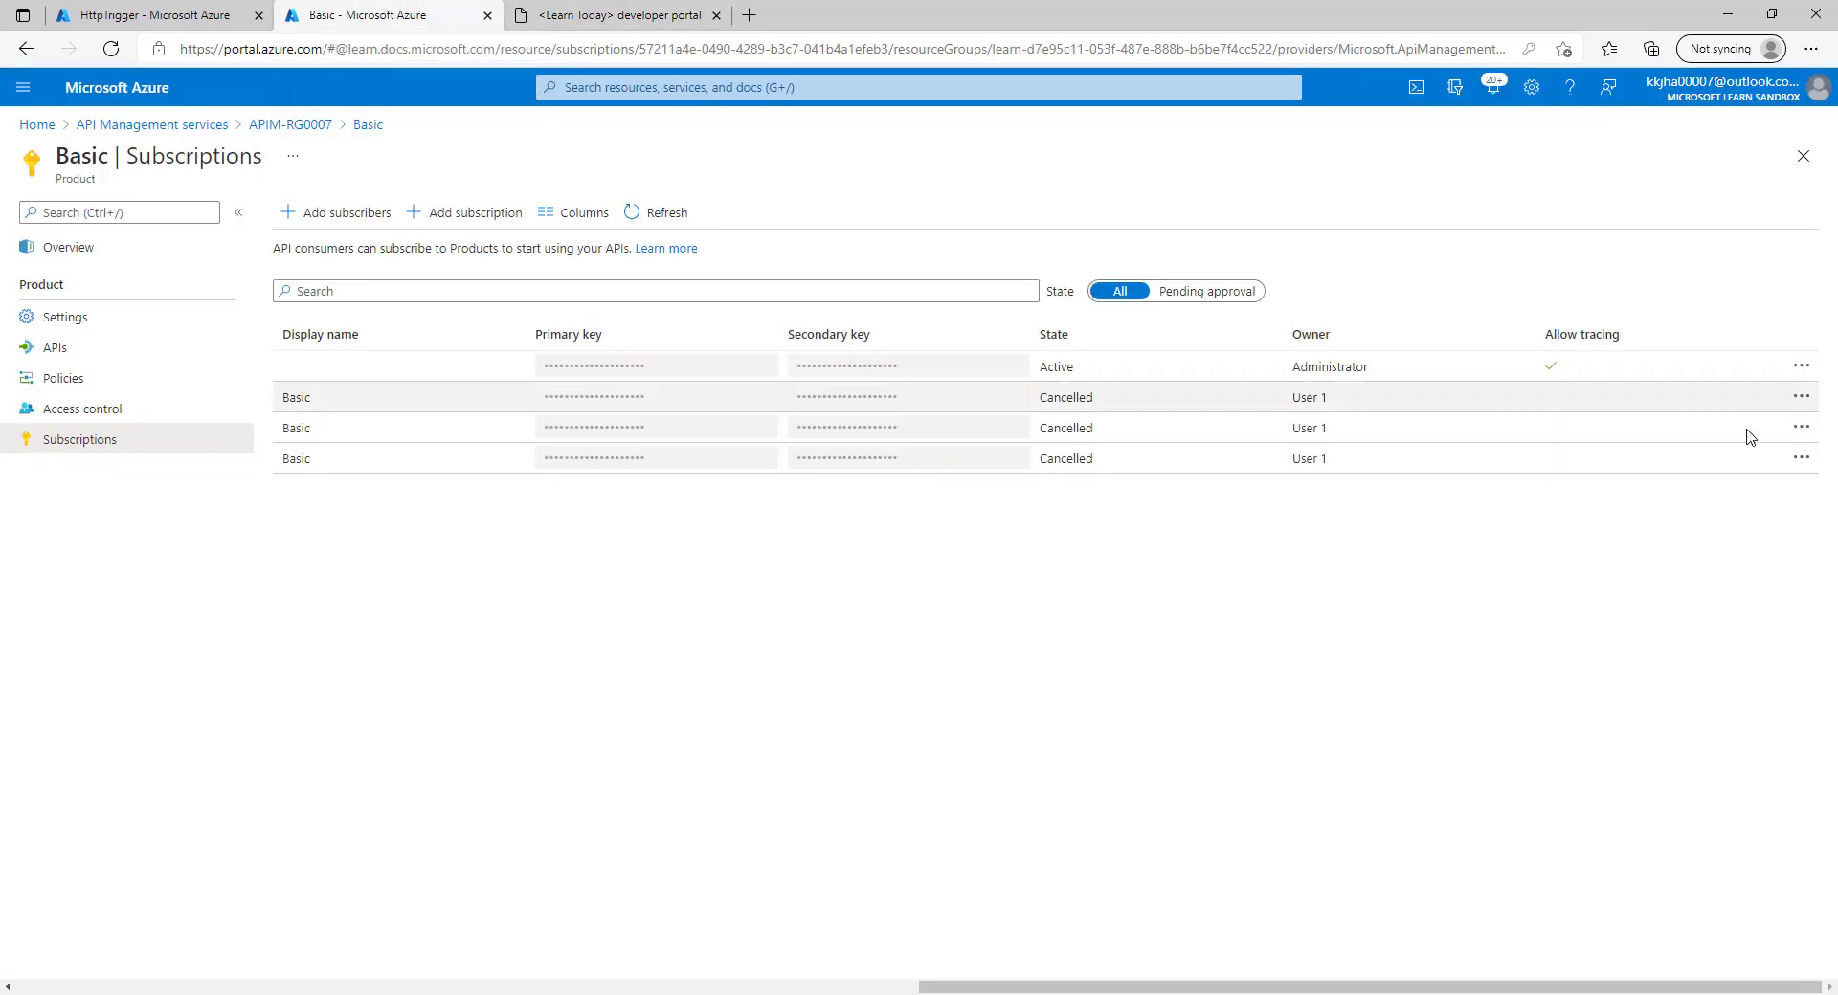
{"action": "left_click", "coordinate": [657, 226]}
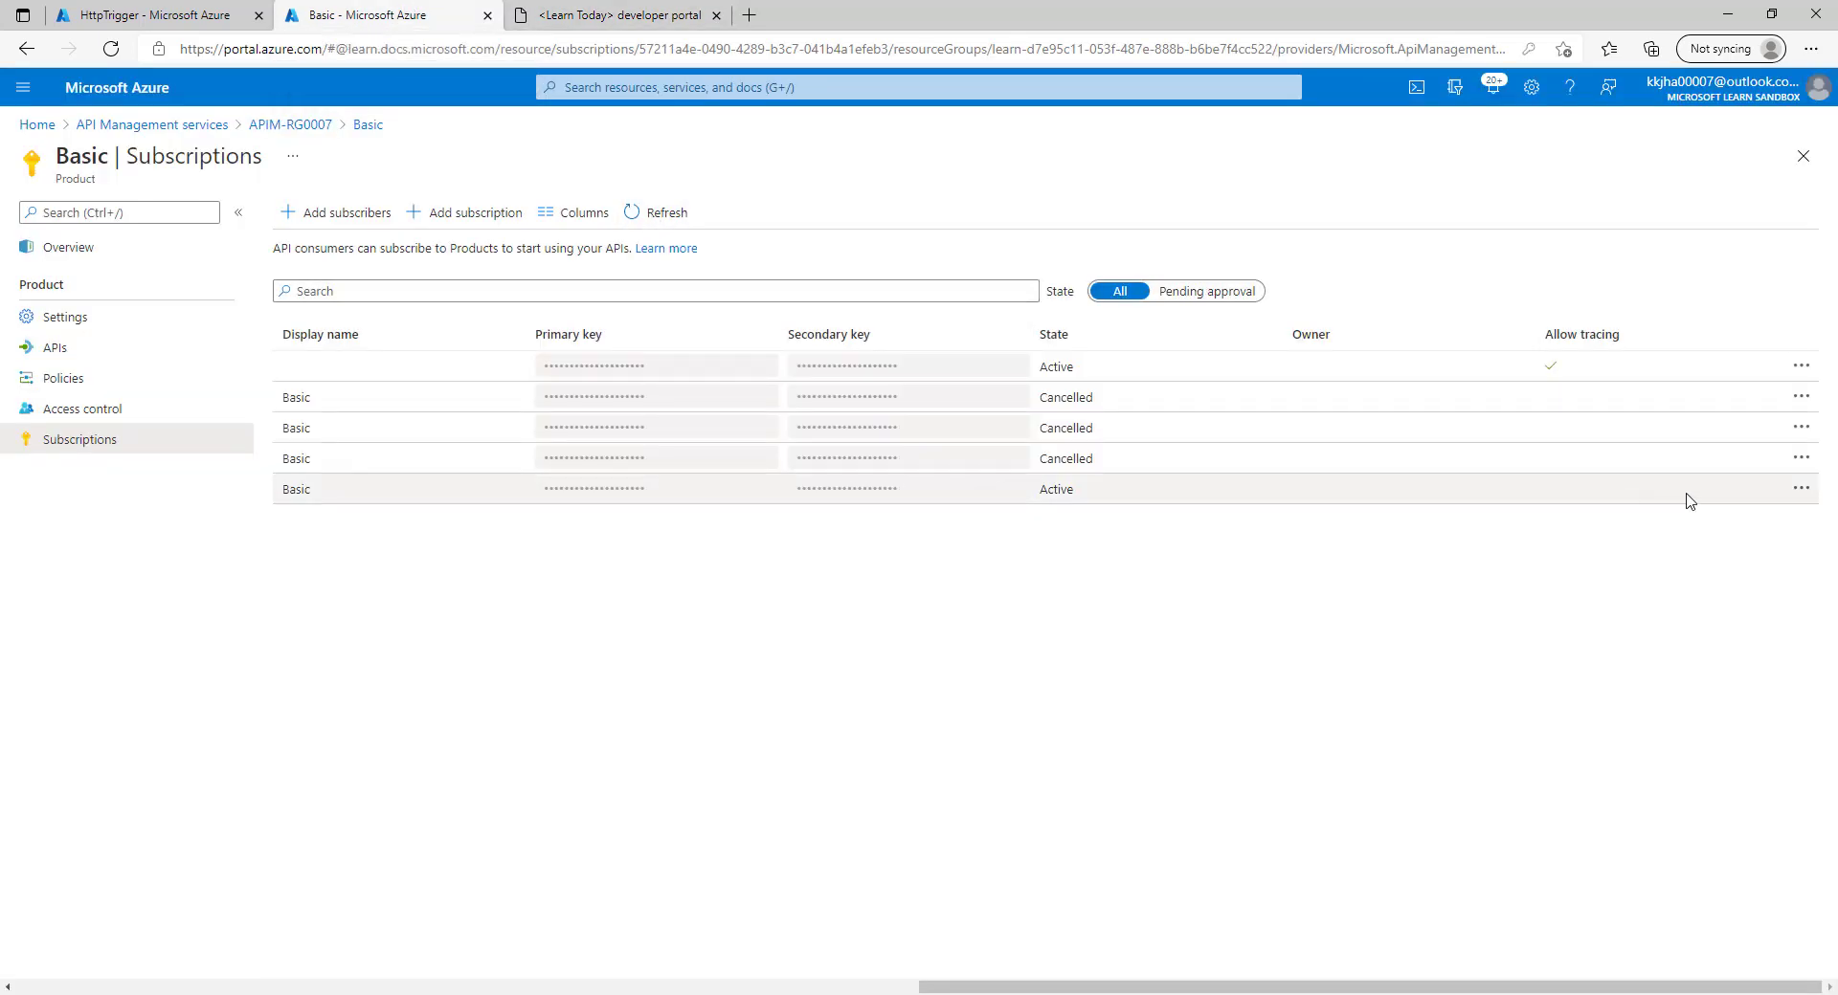
{"action": "left_click", "coordinate": [1801, 488]}
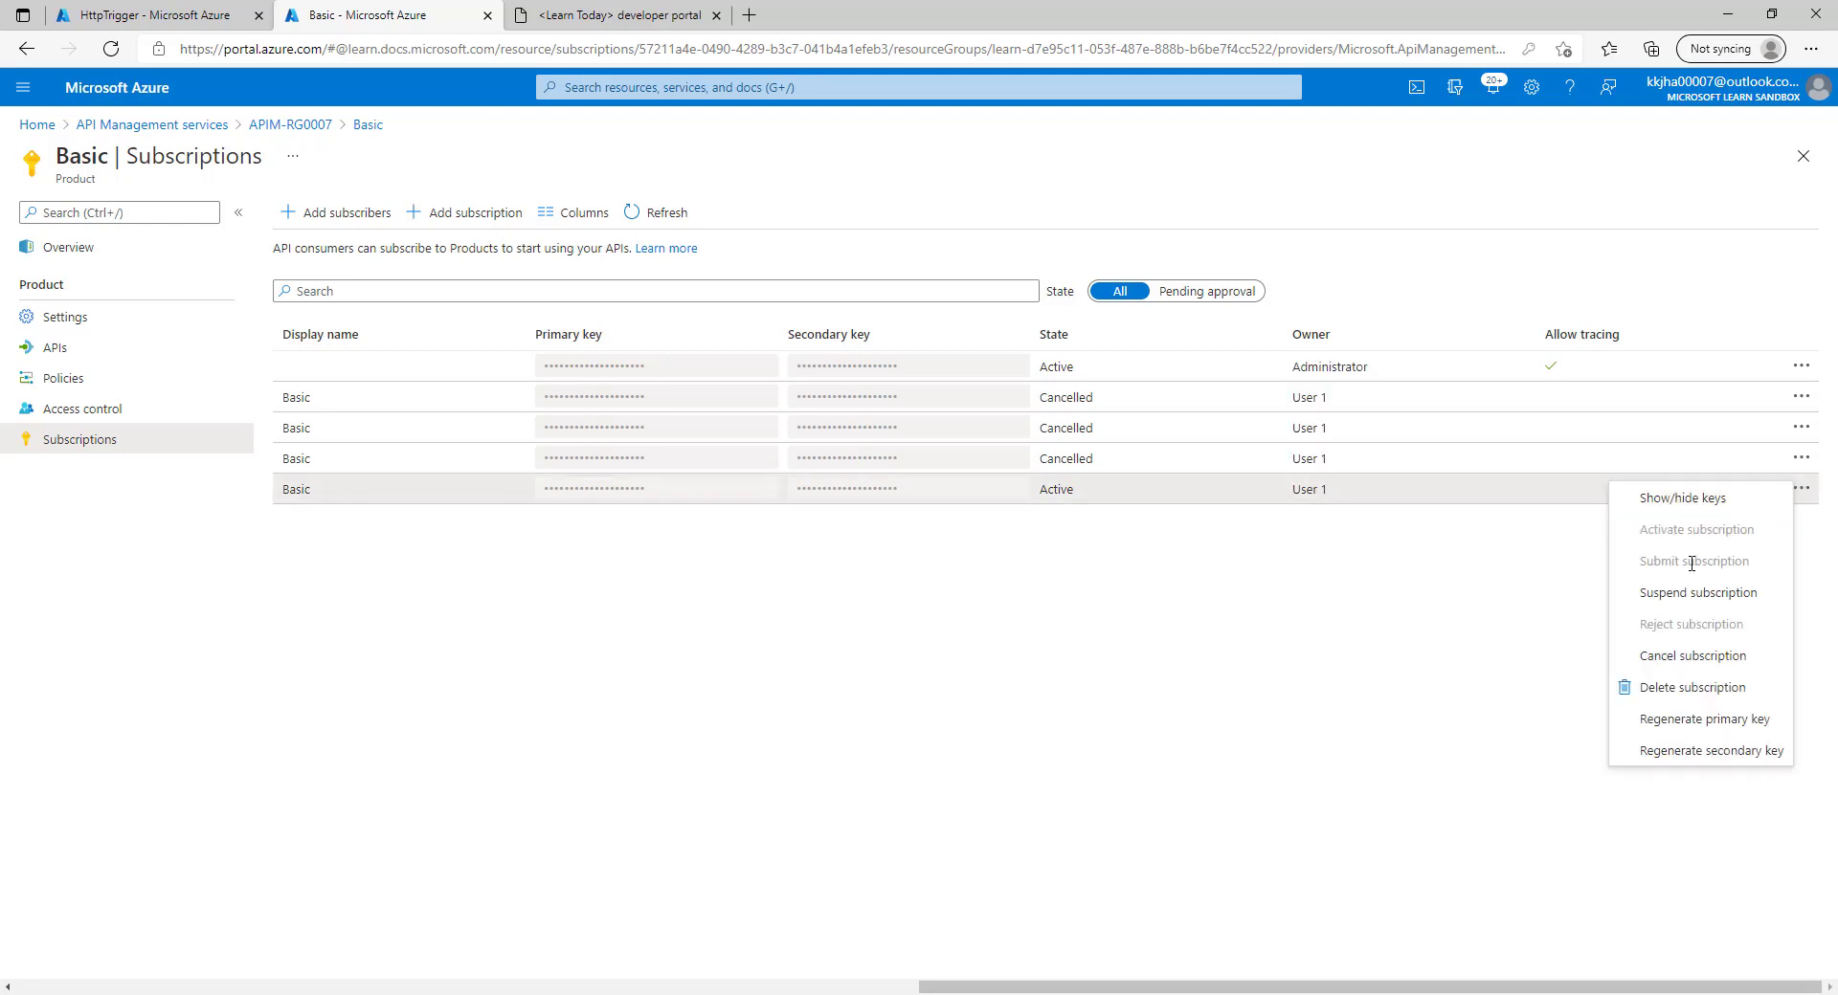
{"action": "left_click", "coordinate": [1692, 659]}
{"action": "left_click", "coordinate": [367, 595]}
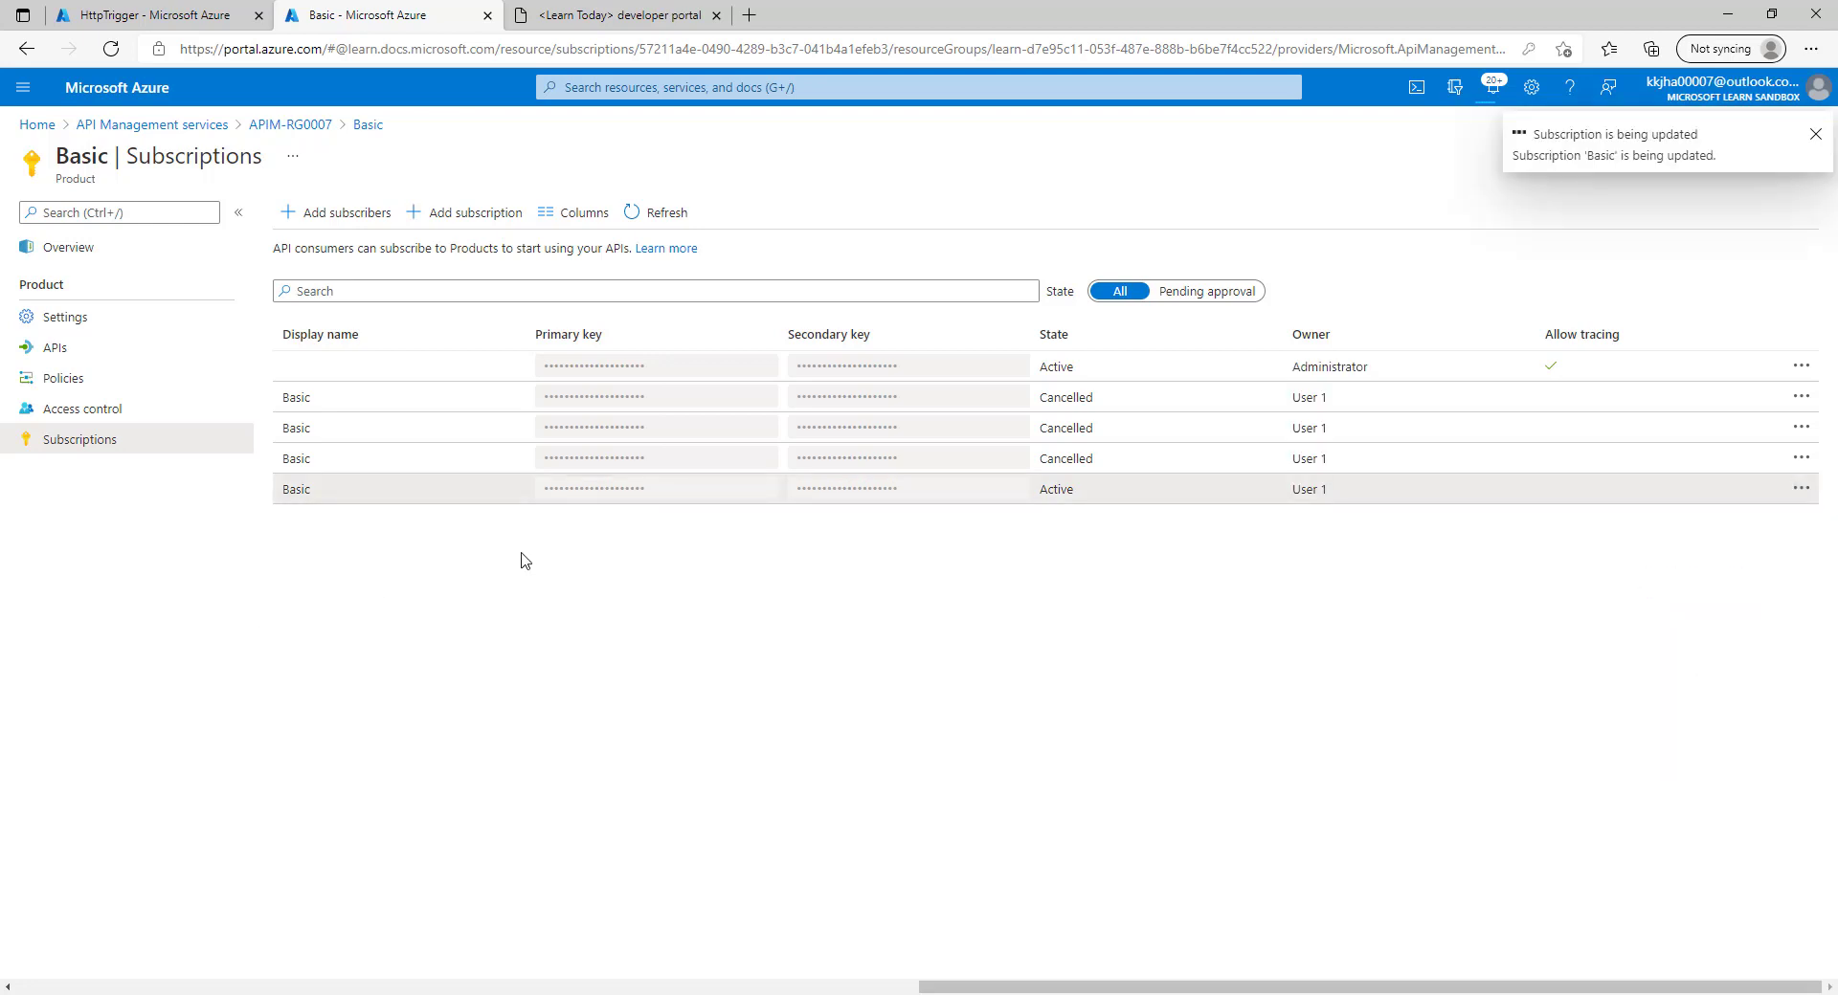
Change Basic's subscription count limit to 2 and save it.
{"action": "left_click", "coordinate": [85, 322]}
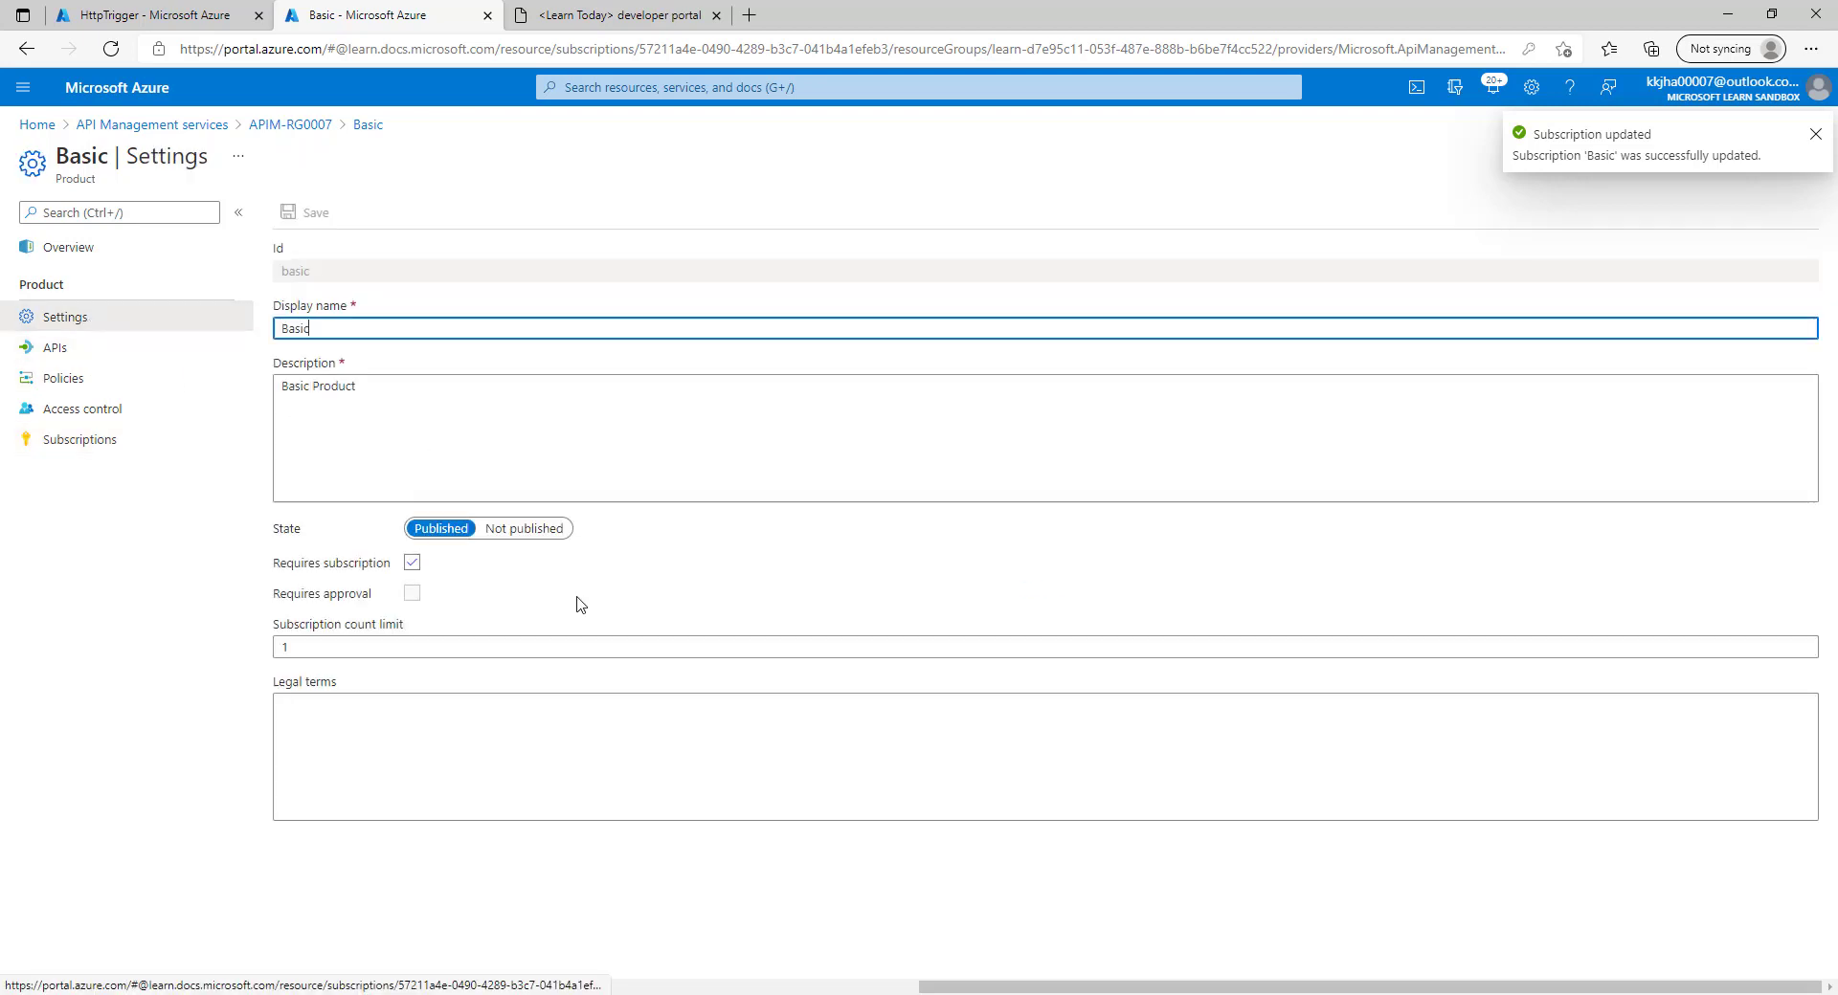
{"action": "double_click", "coordinate": [306, 647]}
{"action": "type", "text": "2"}
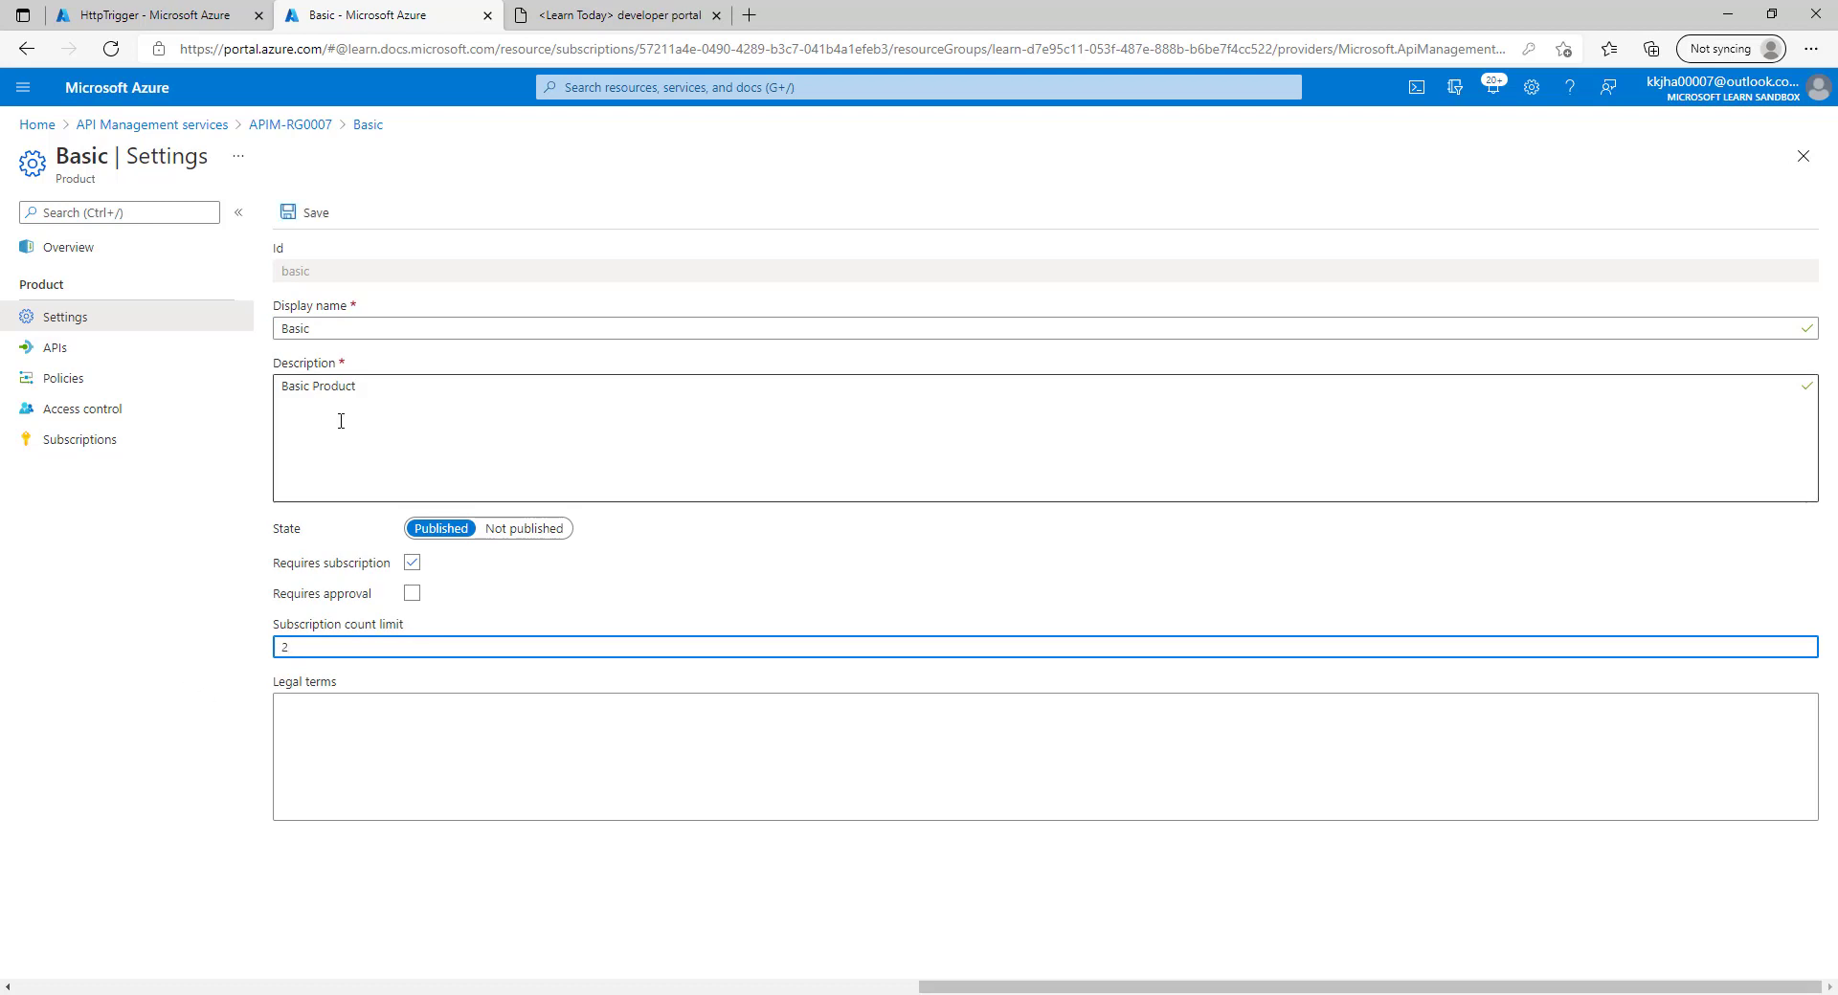
{"action": "left_click", "coordinate": [306, 220]}
{"action": "left_click", "coordinate": [307, 220]}
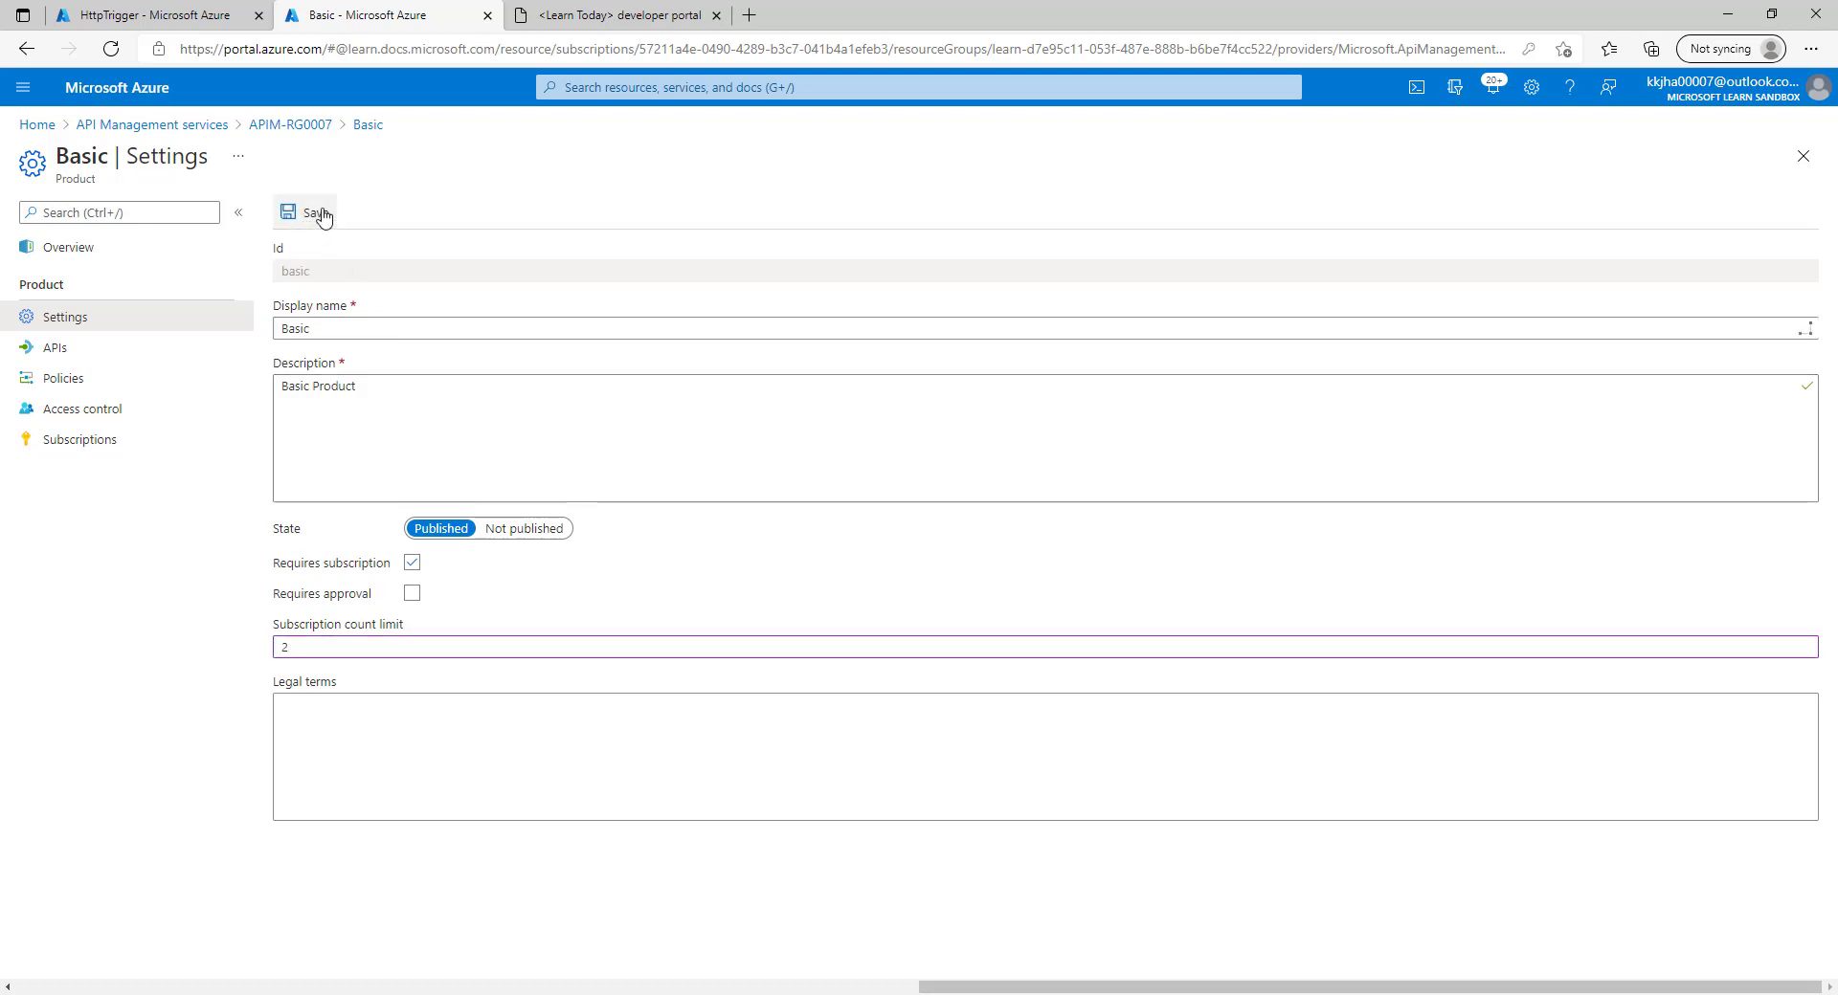
{"action": "left_click", "coordinate": [590, 10]}
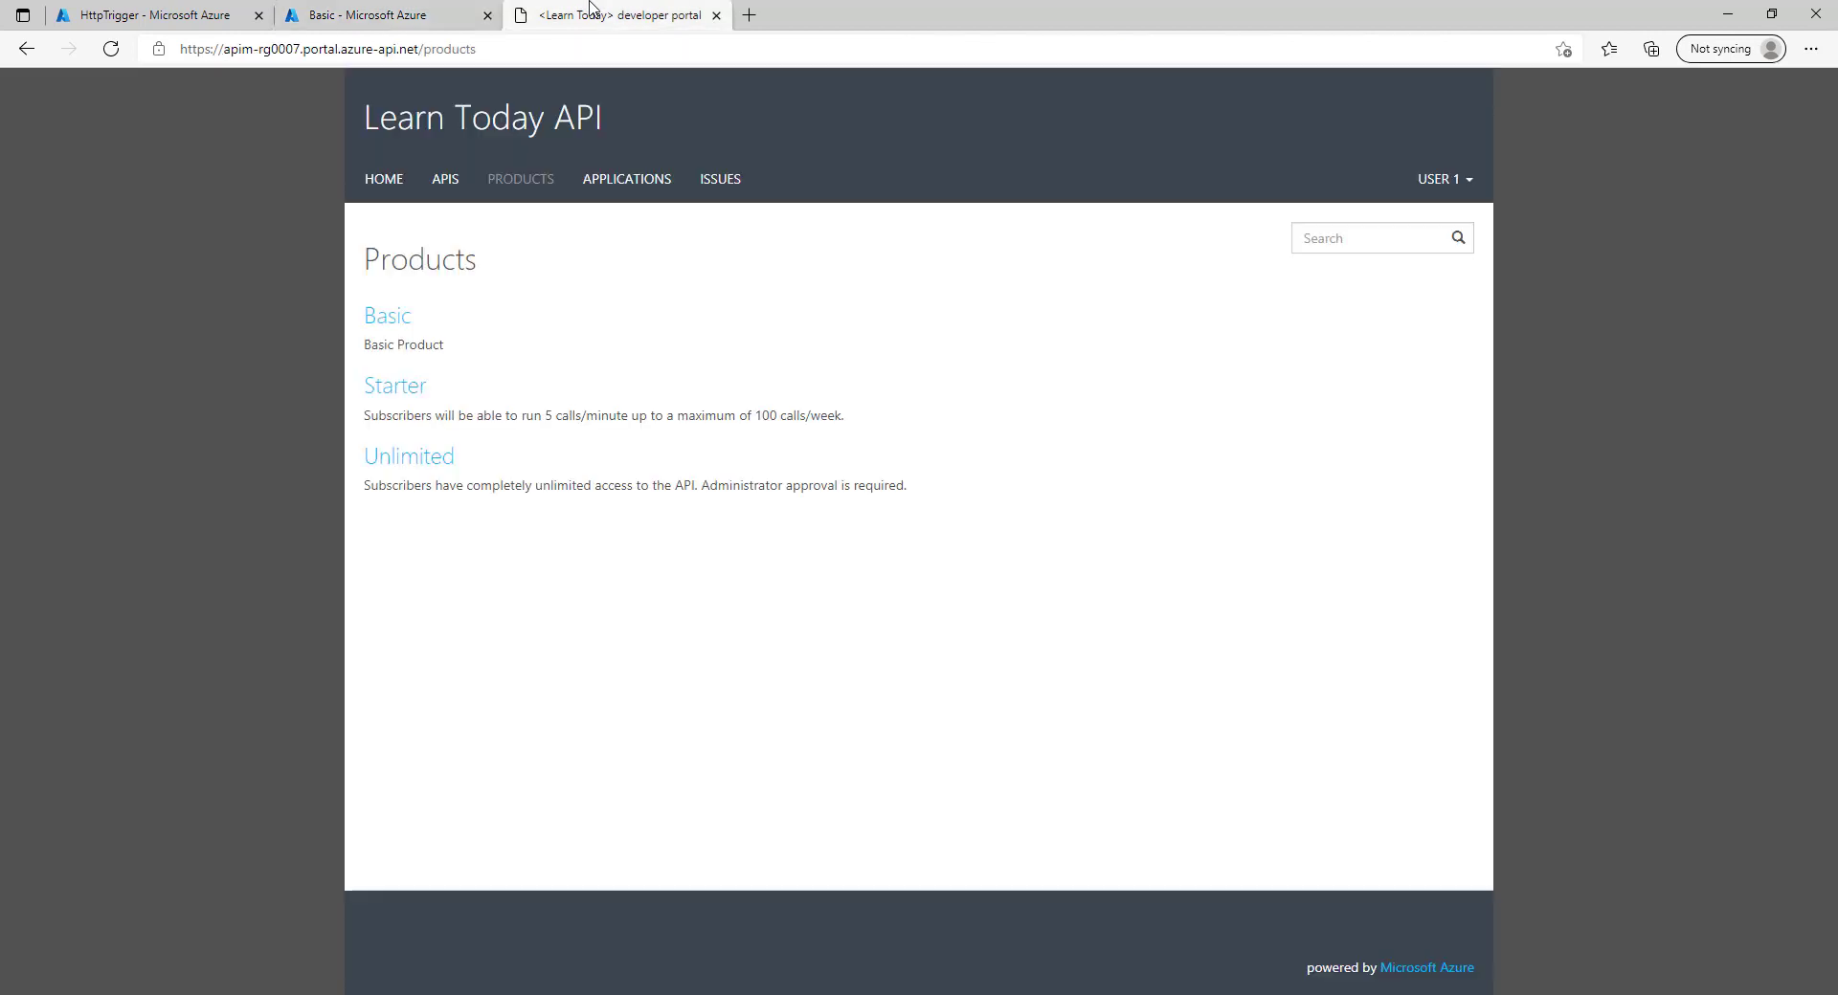
Subscribe to the Basic product and confirm the first subscription.
{"action": "left_click", "coordinate": [392, 318]}
{"action": "left_click", "coordinate": [417, 392]}
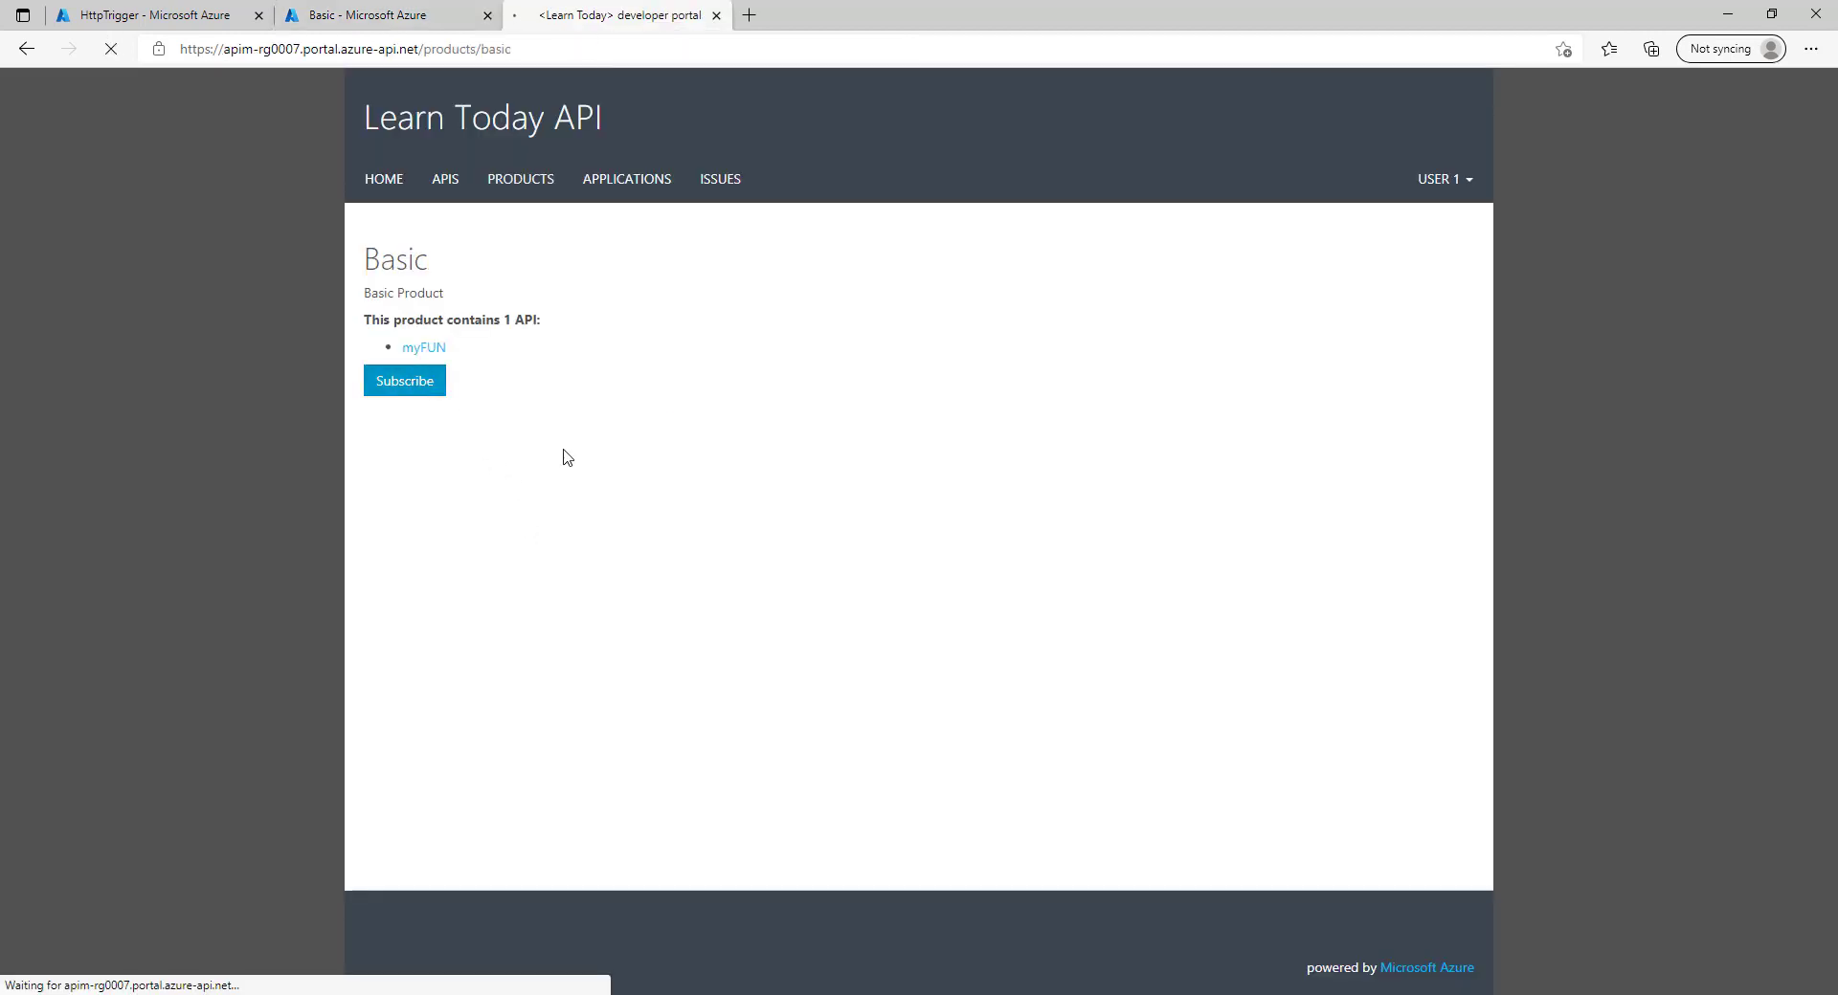
{"action": "left_click", "coordinate": [393, 426]}
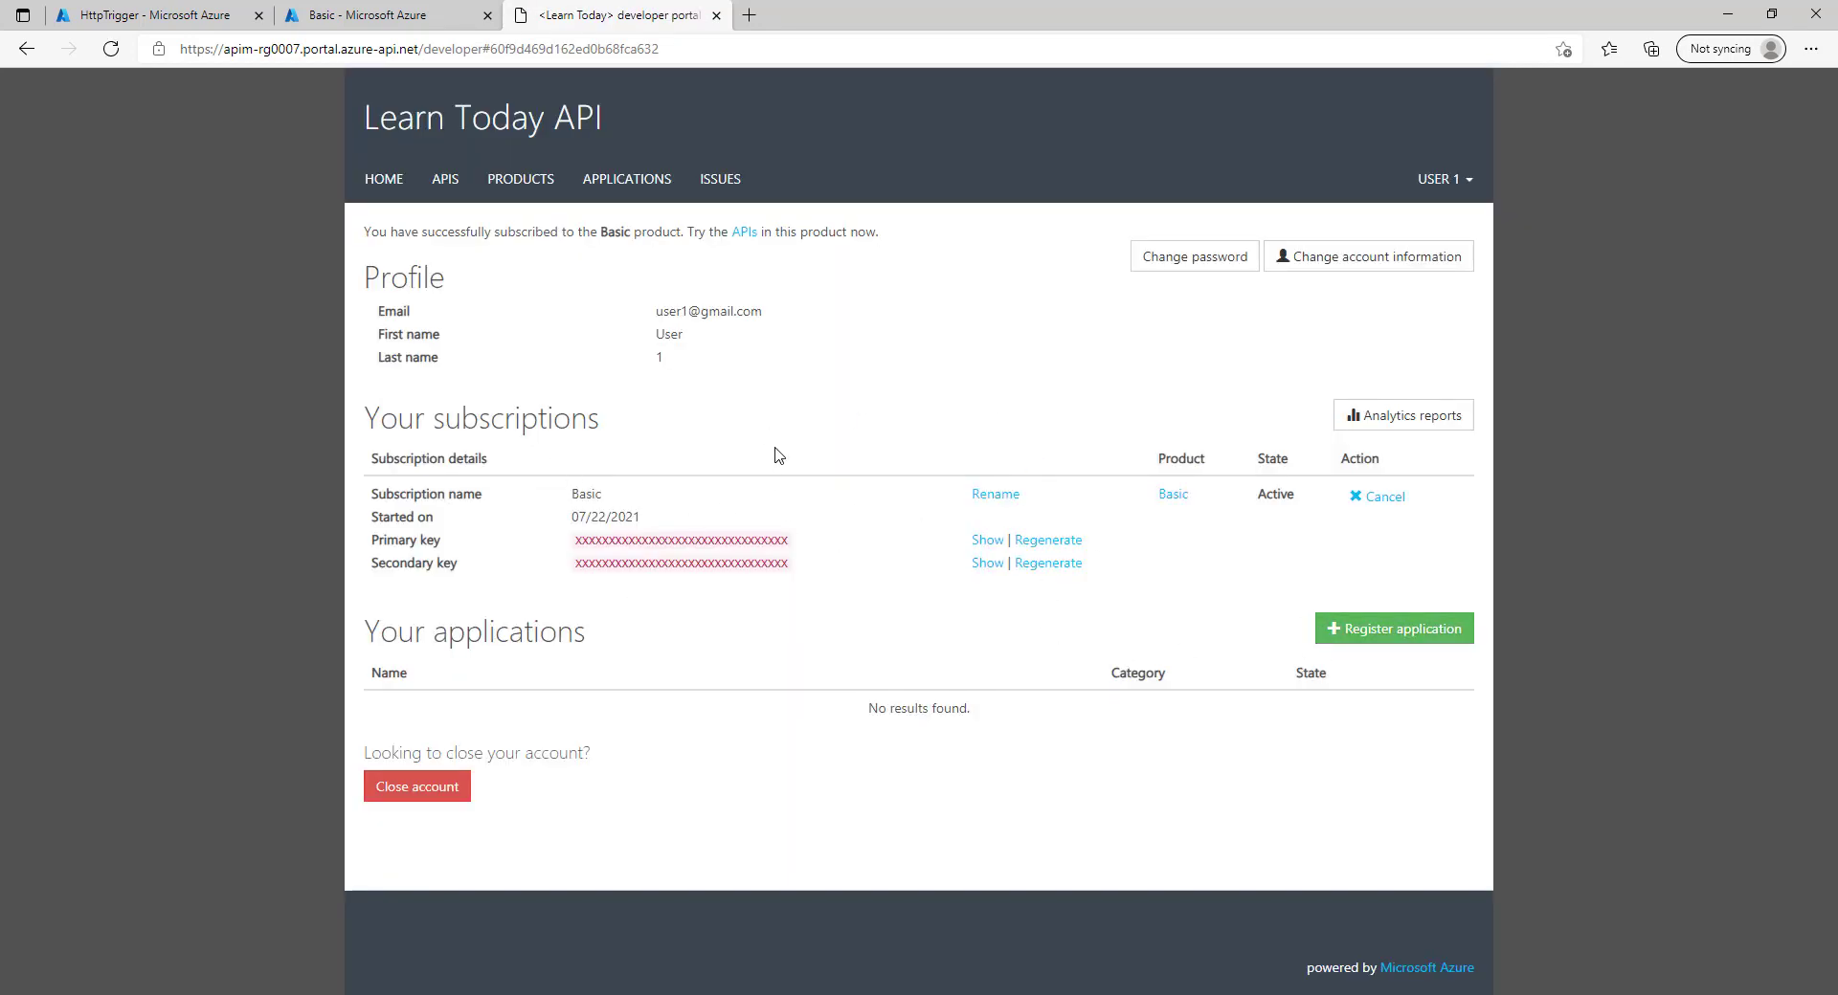
Add and confirm a second Basic subscription, then reopen Basic showing 'Subscriptions limit reached.'.
{"action": "left_click", "coordinate": [511, 189]}
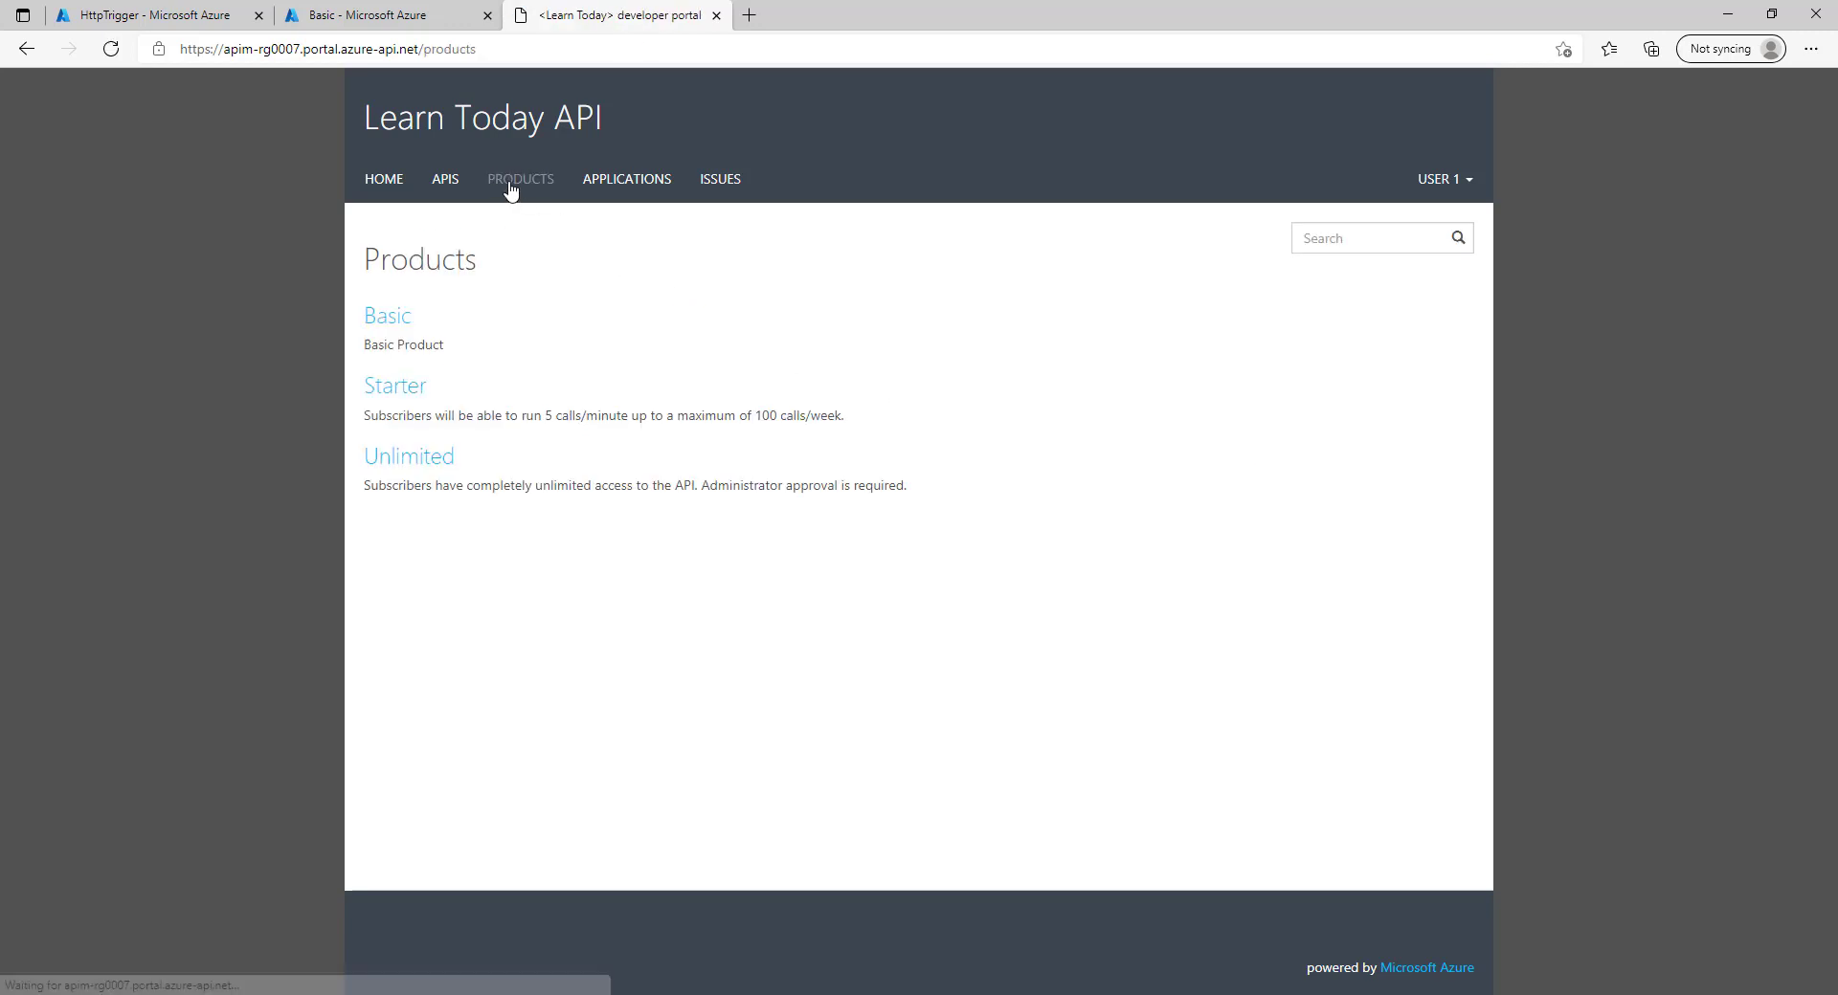
{"action": "left_click", "coordinate": [383, 319]}
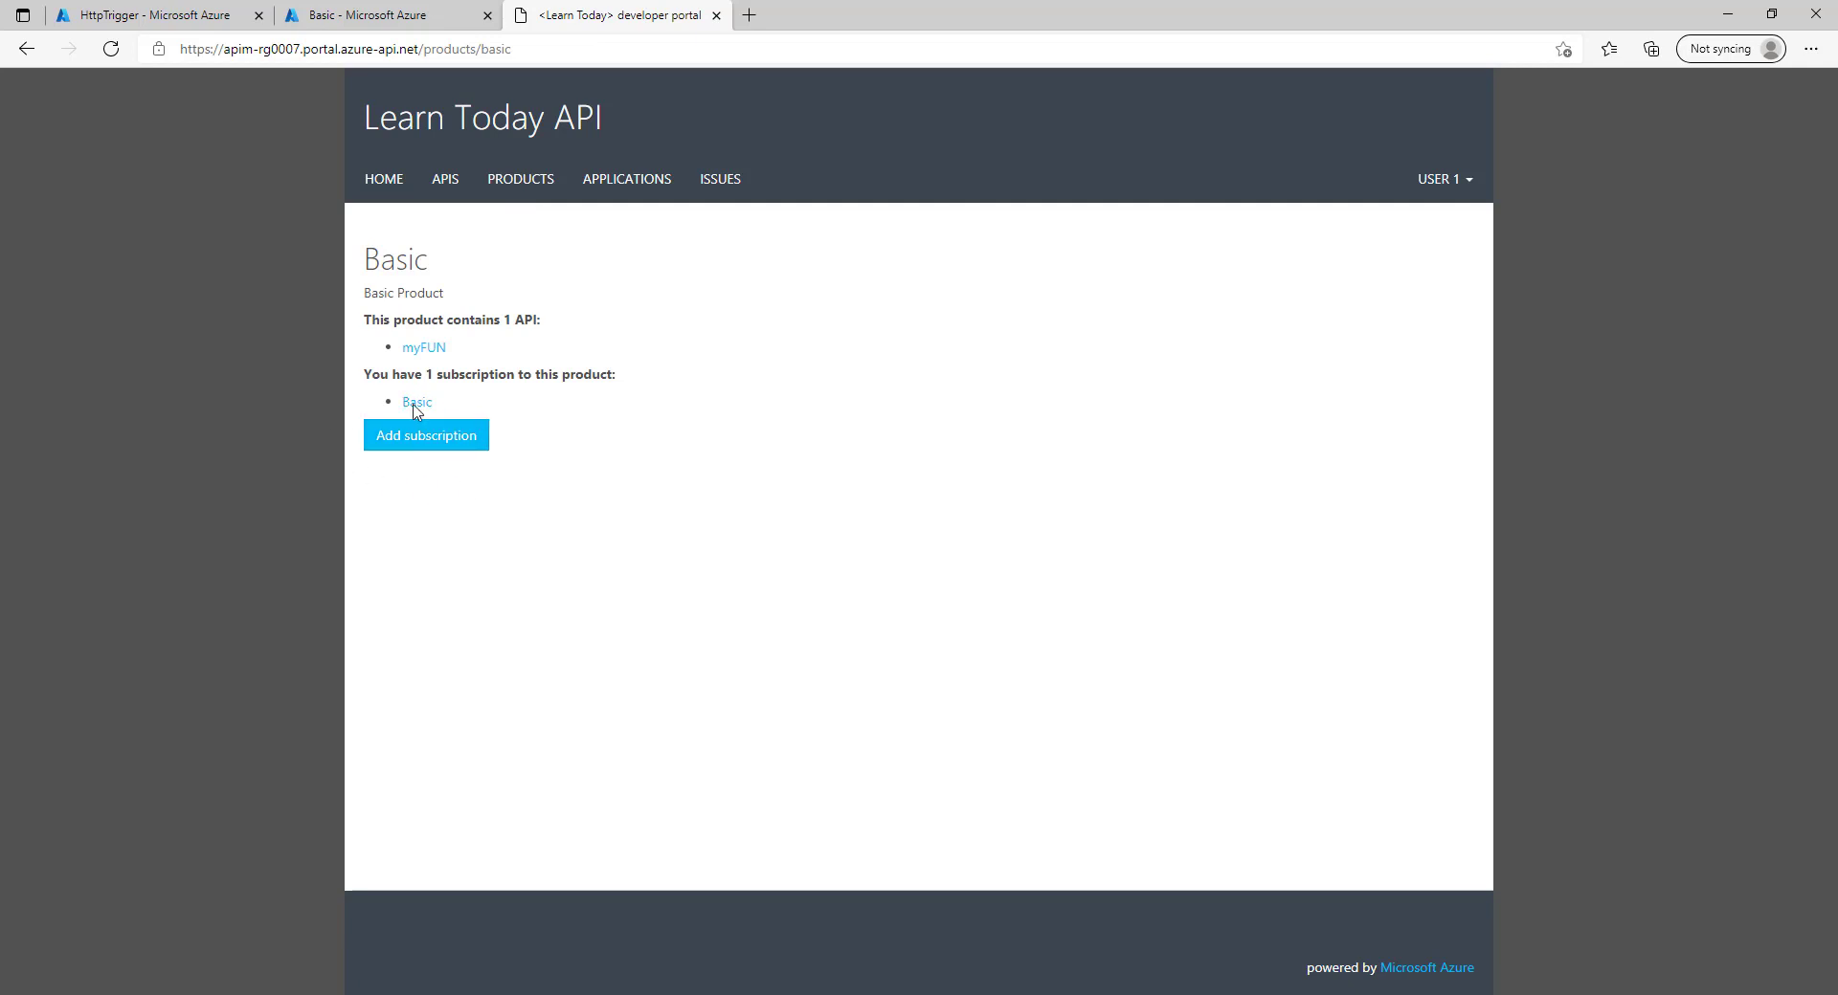
{"action": "left_click", "coordinate": [447, 441]}
{"action": "left_click", "coordinate": [418, 422]}
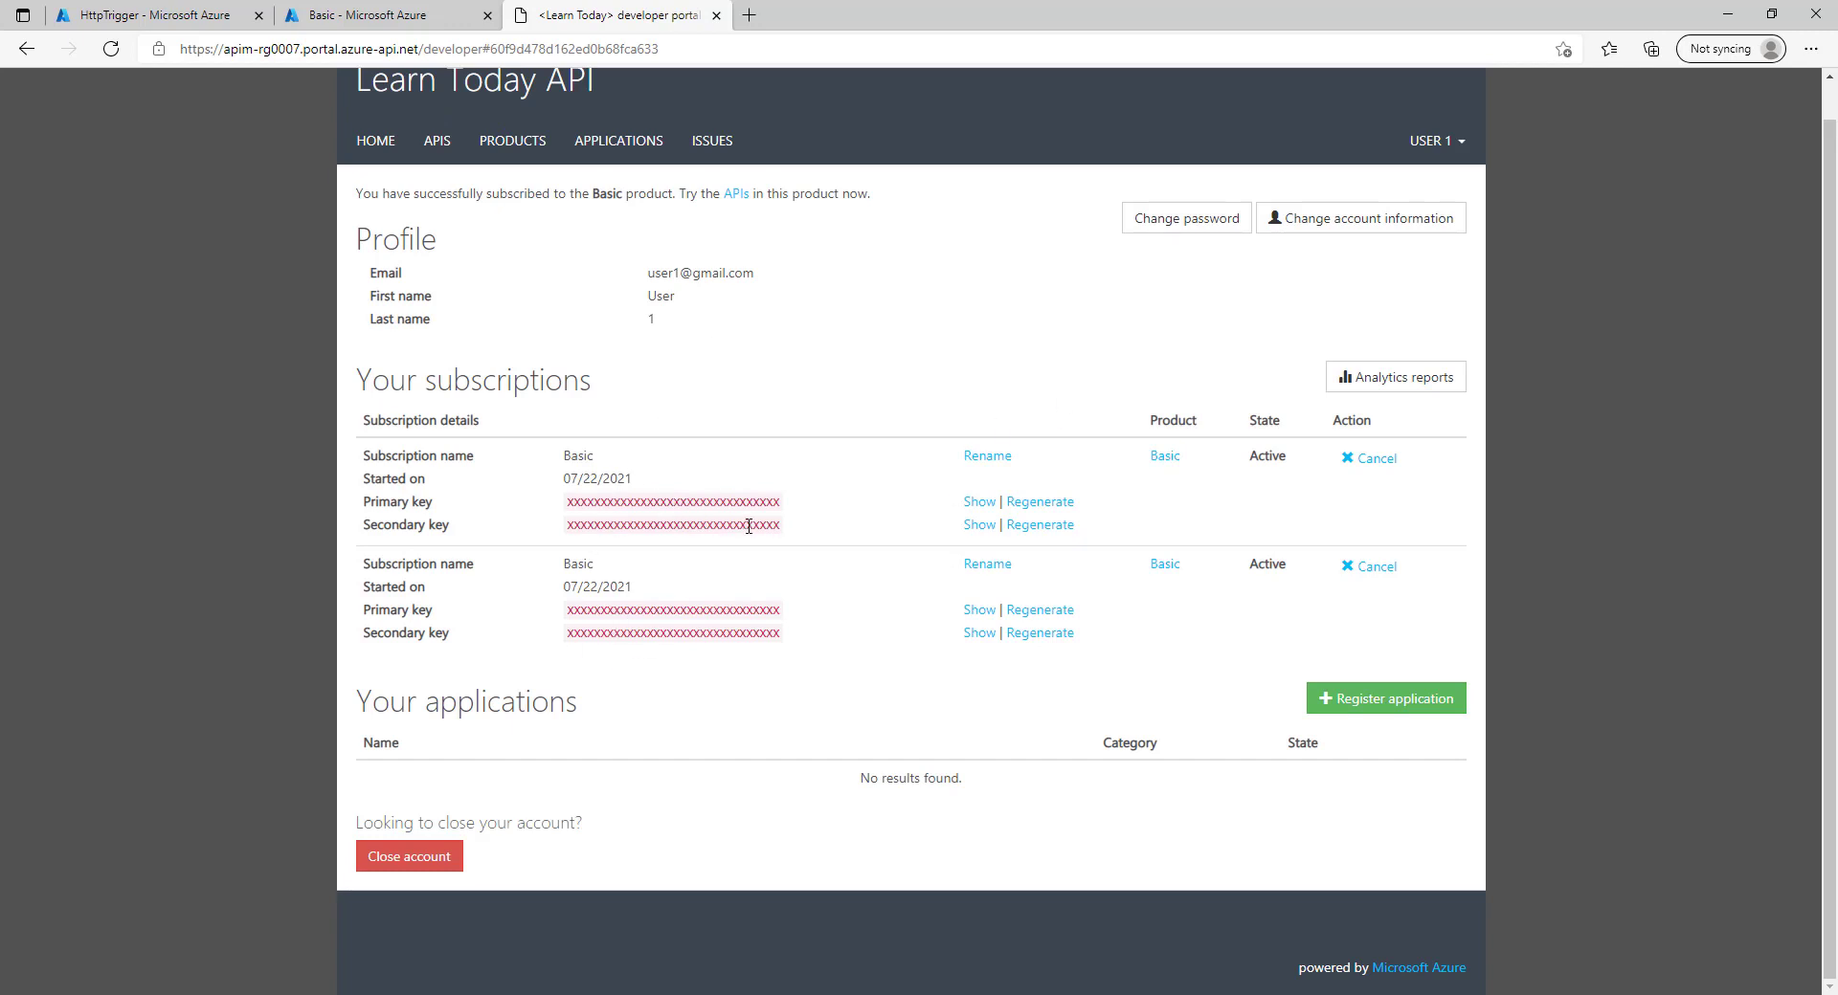
{"action": "scroll", "coordinate": [748, 526], "scroll_direction": "up", "scroll_amount": 1}
{"action": "left_click", "coordinate": [517, 182]}
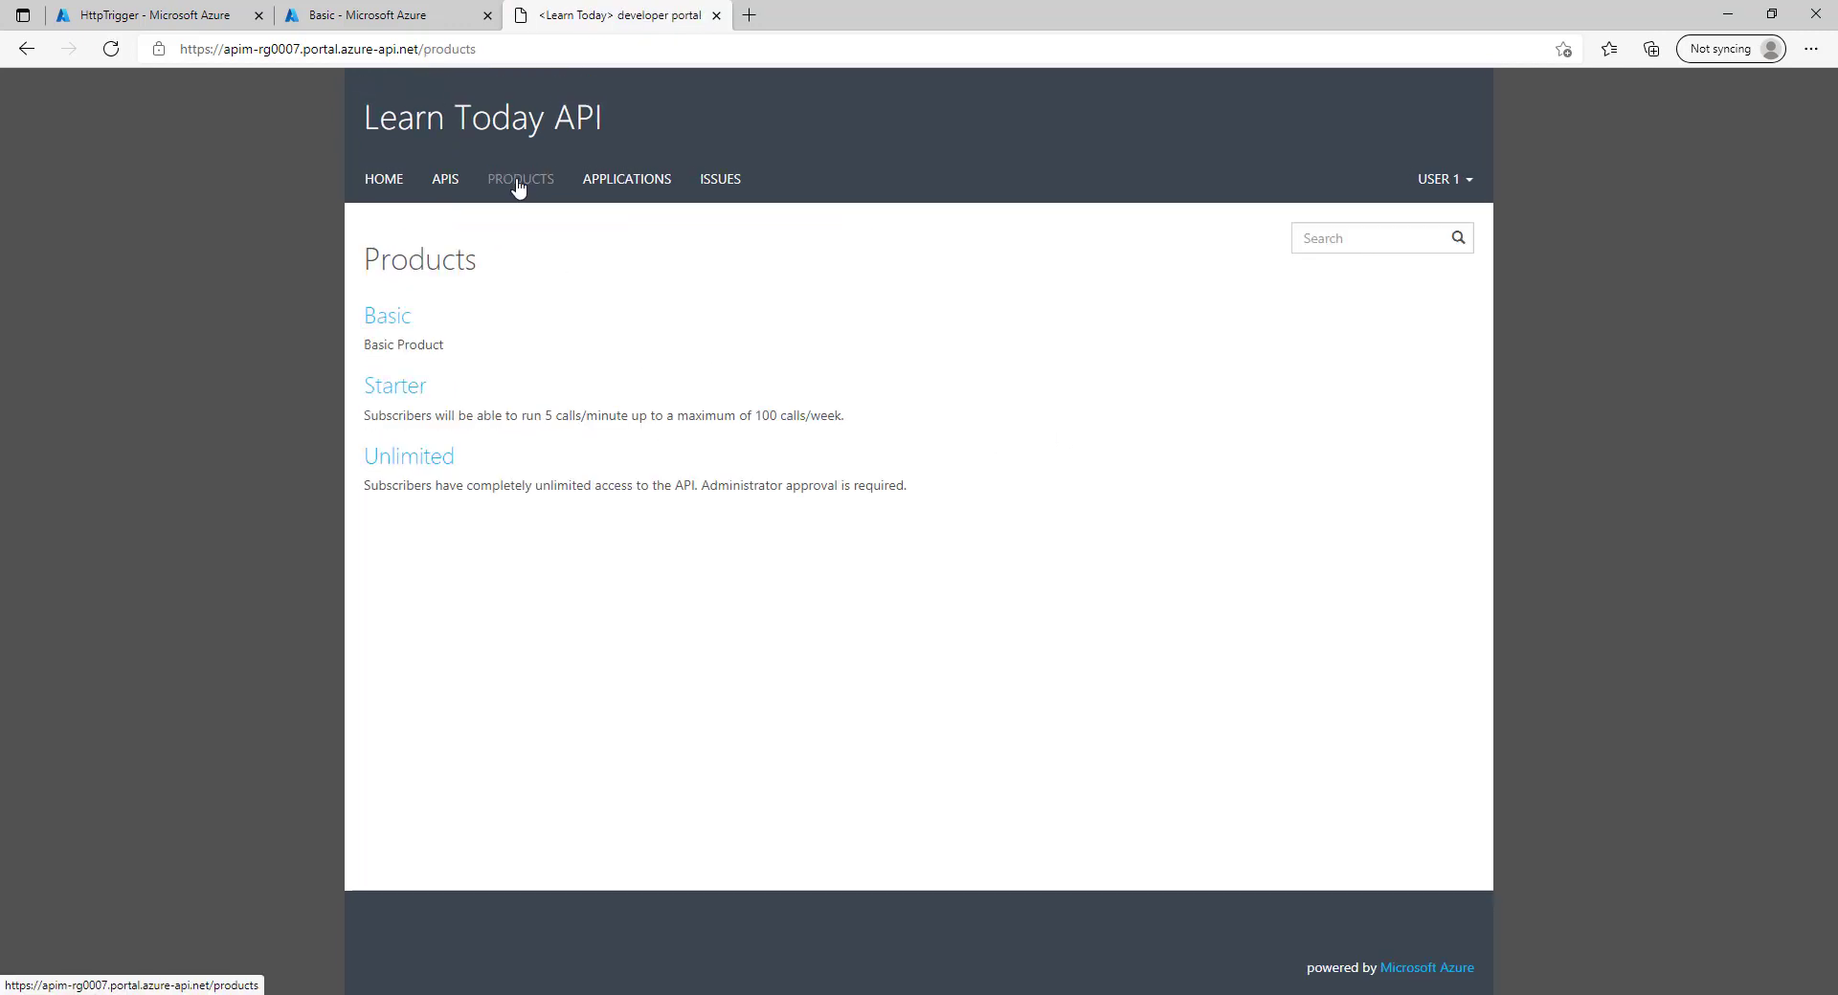
{"action": "left_click", "coordinate": [393, 320]}
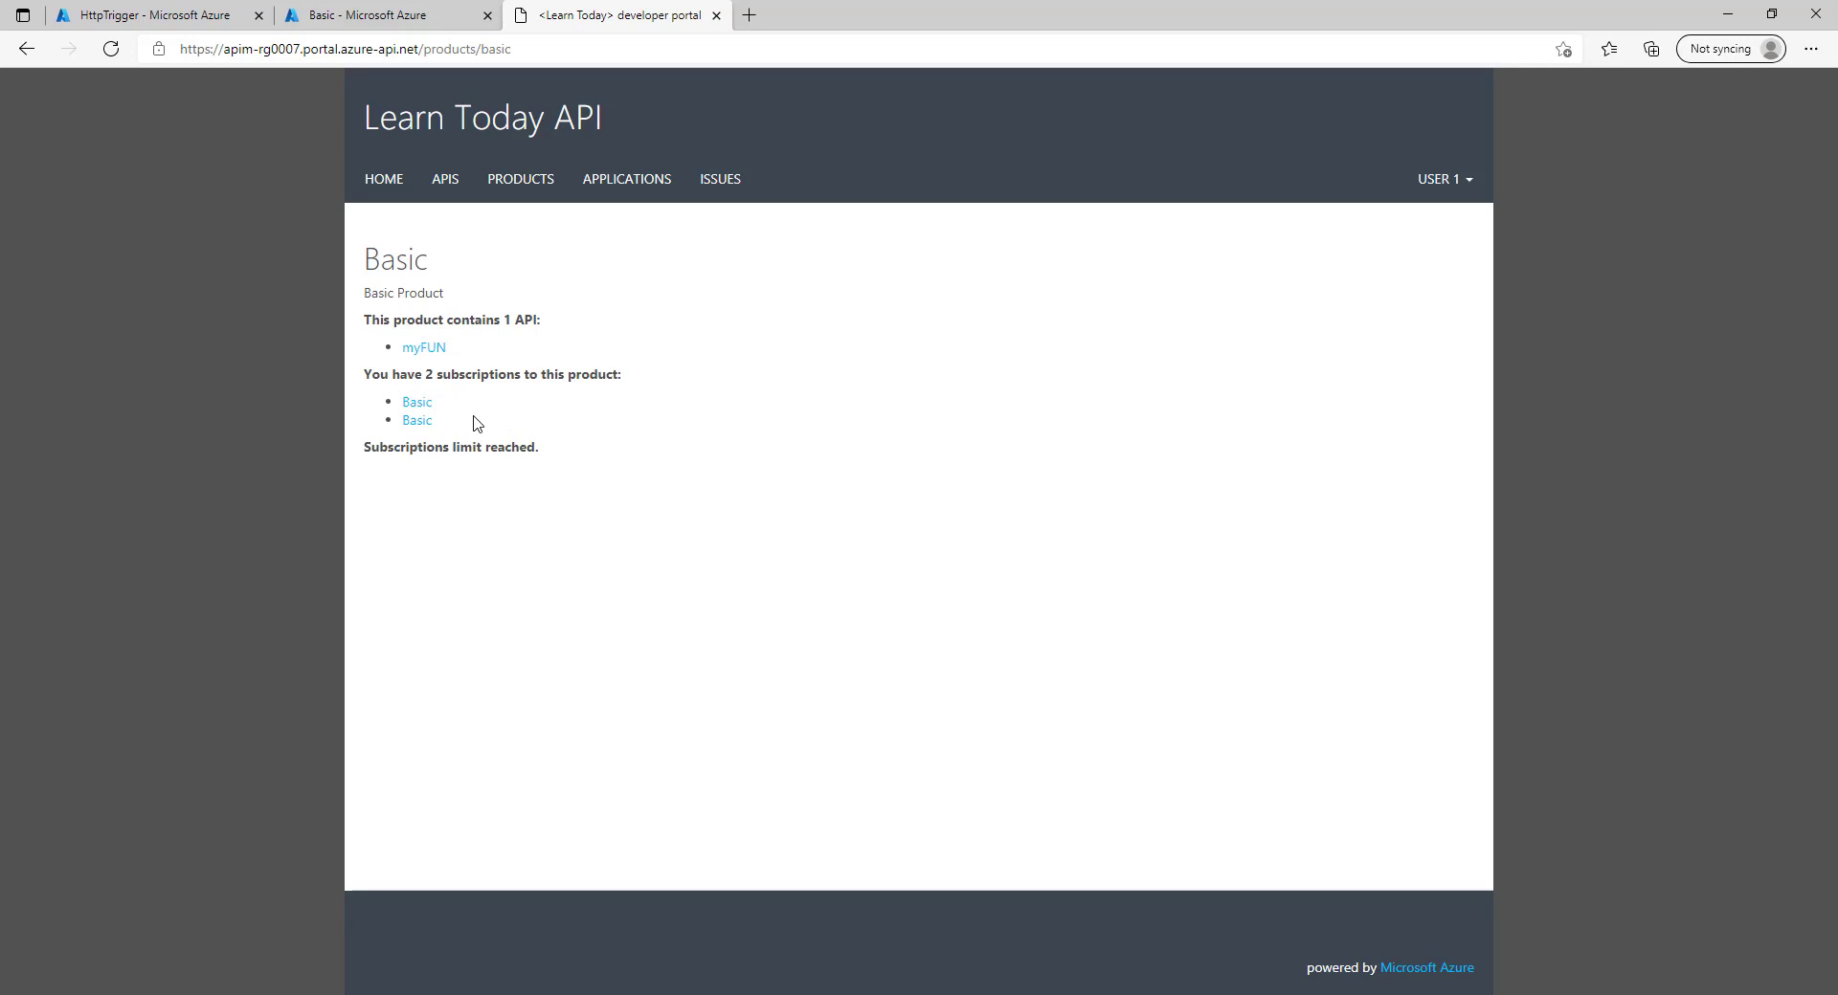
Clear the Basic product's subscription count limit and save.
{"action": "left_click", "coordinate": [374, 8]}
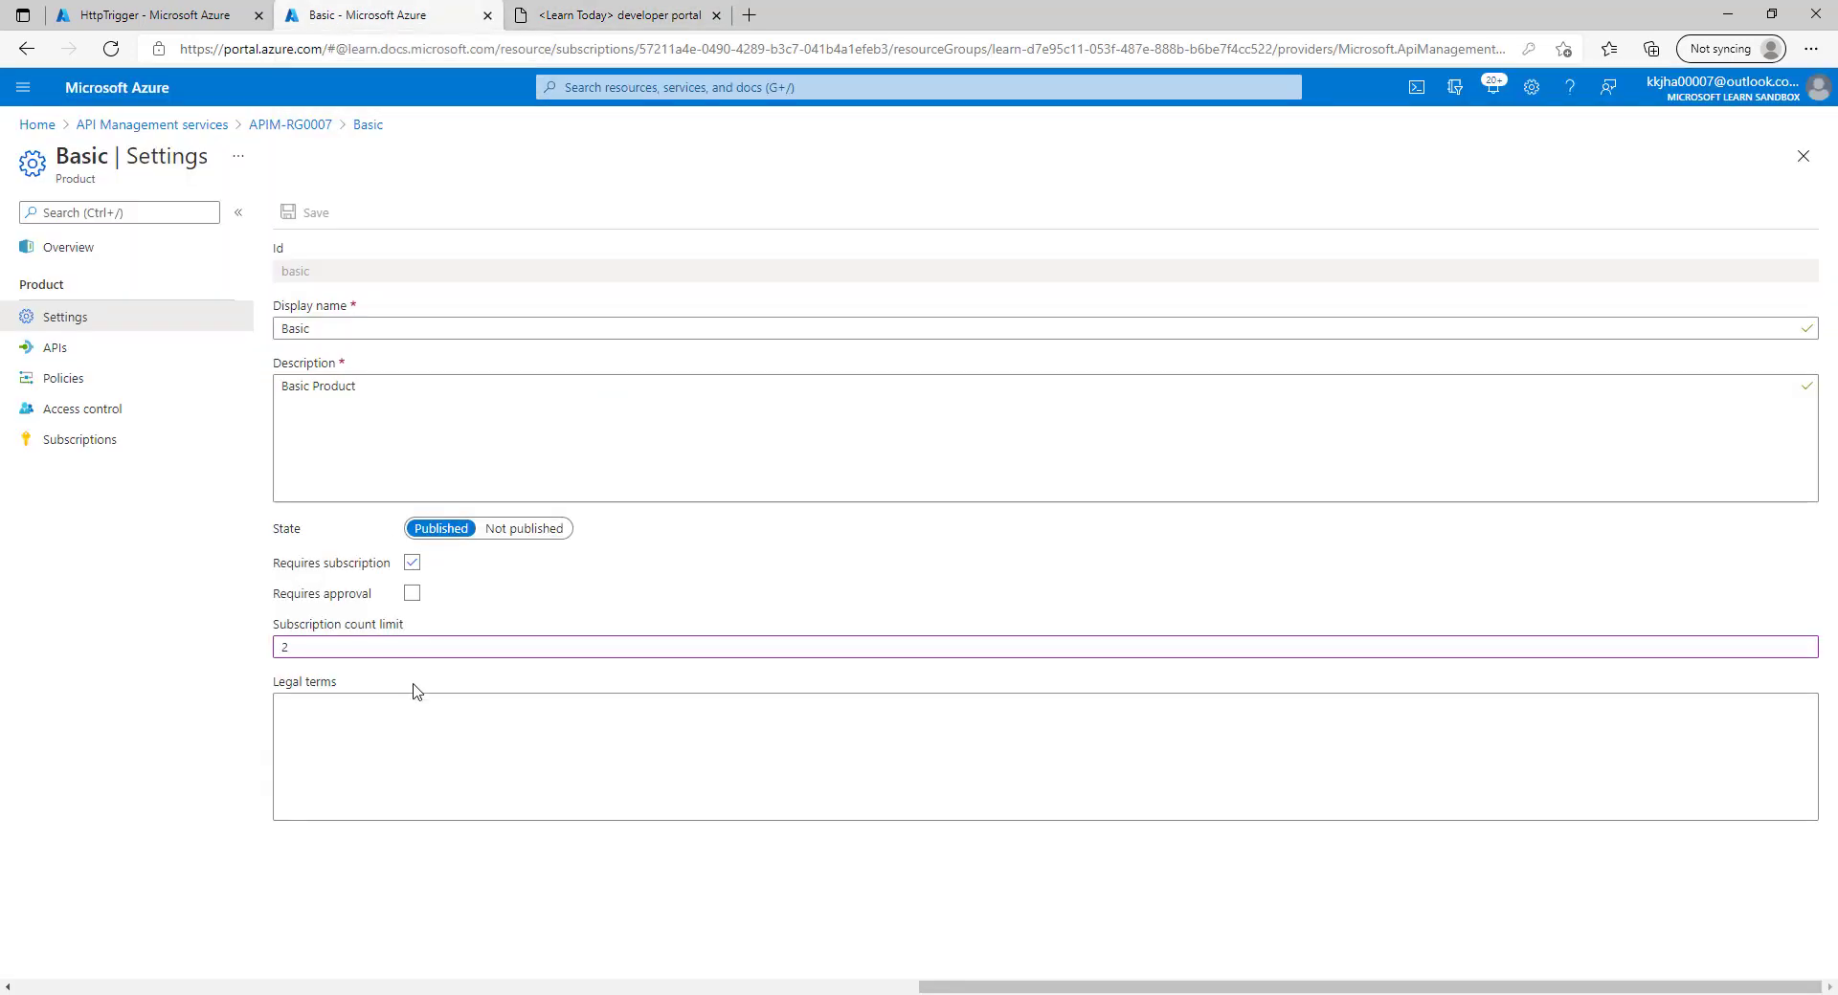
{"action": "double_click", "coordinate": [273, 647]}
{"action": "key", "text": "BackSpace"}
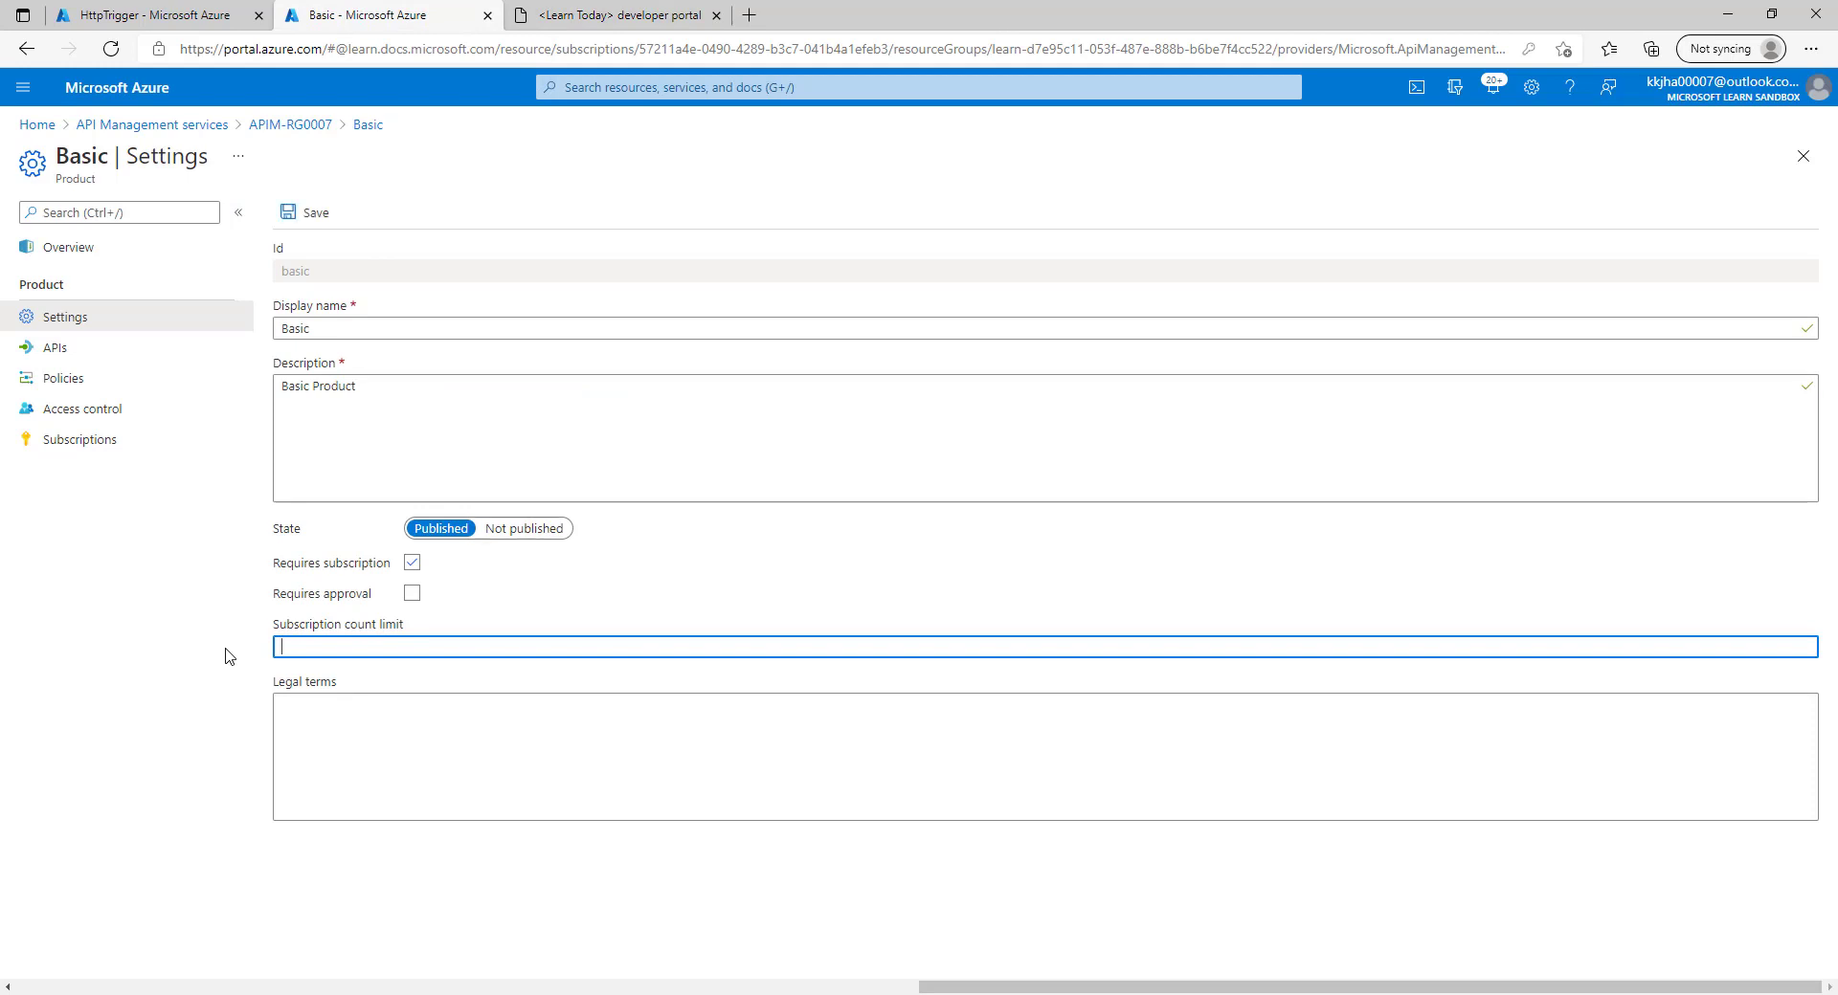
{"action": "left_click", "coordinate": [326, 210]}
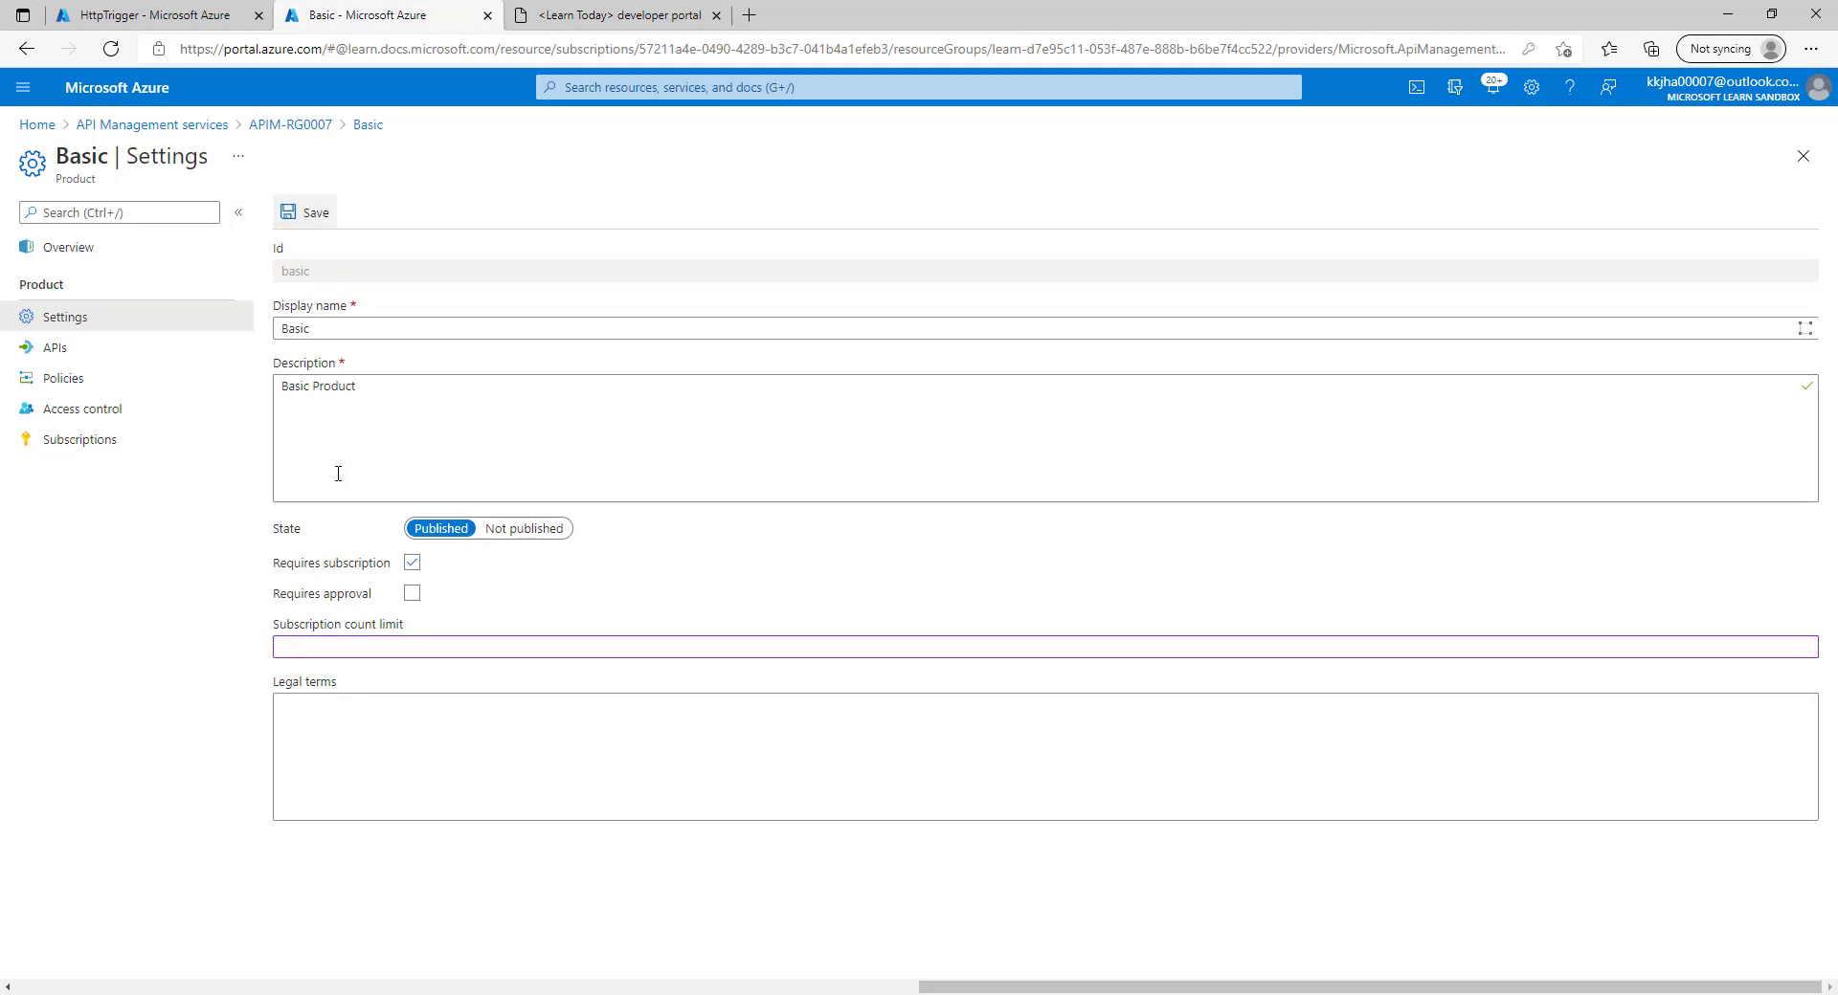
Cancel the last active user subscription in Basic's Subscriptions list and refresh it.
{"action": "left_click", "coordinate": [661, 17]}
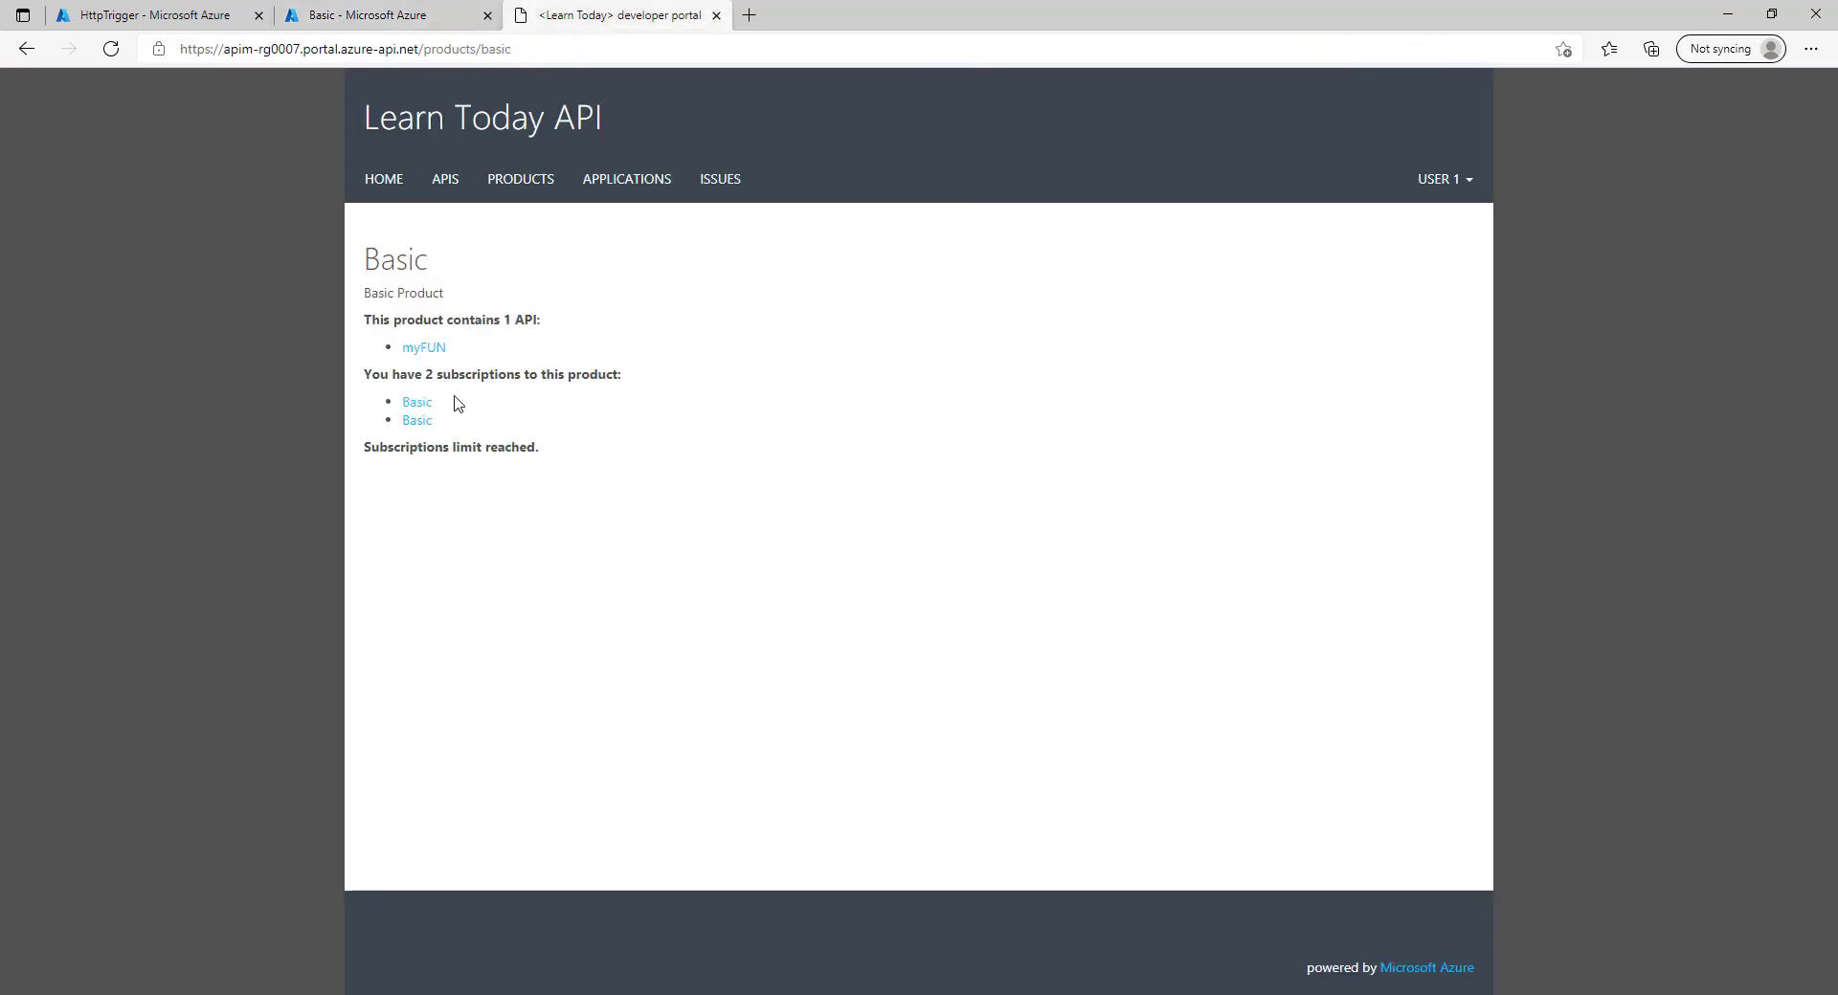
{"action": "left_click", "coordinate": [402, 14]}
{"action": "left_click", "coordinate": [86, 442]}
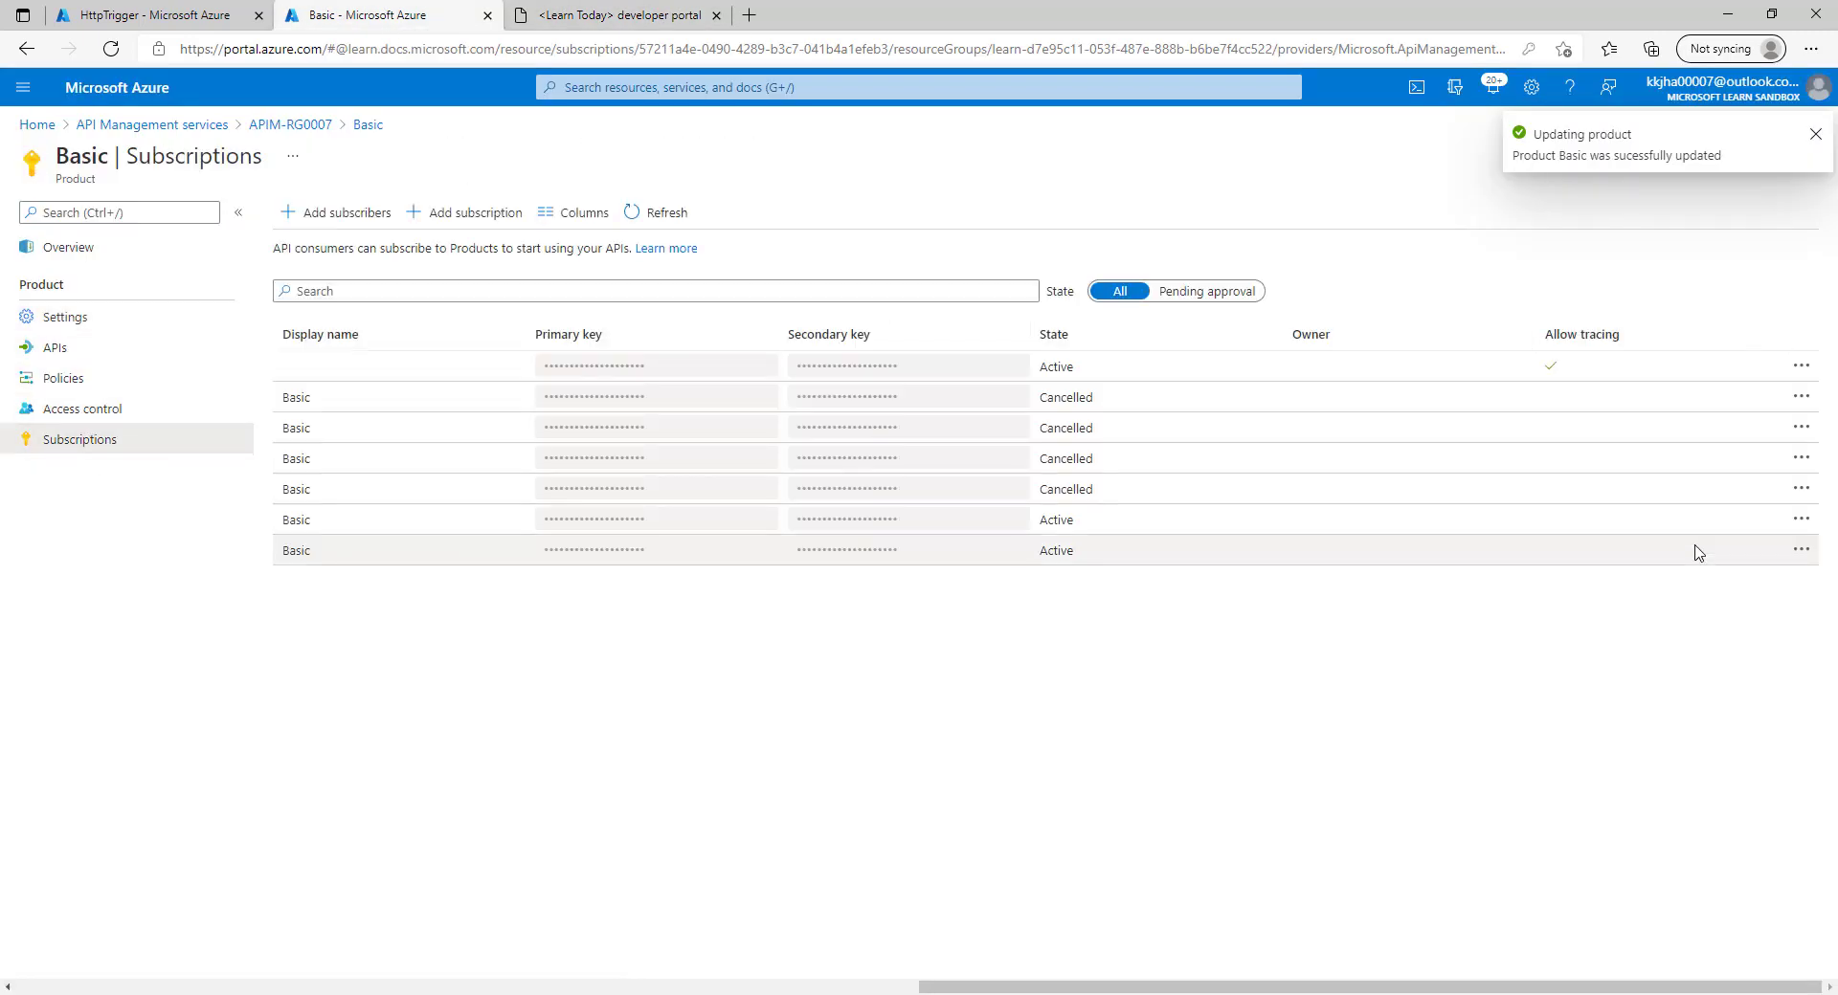
{"action": "left_click", "coordinate": [1800, 551]}
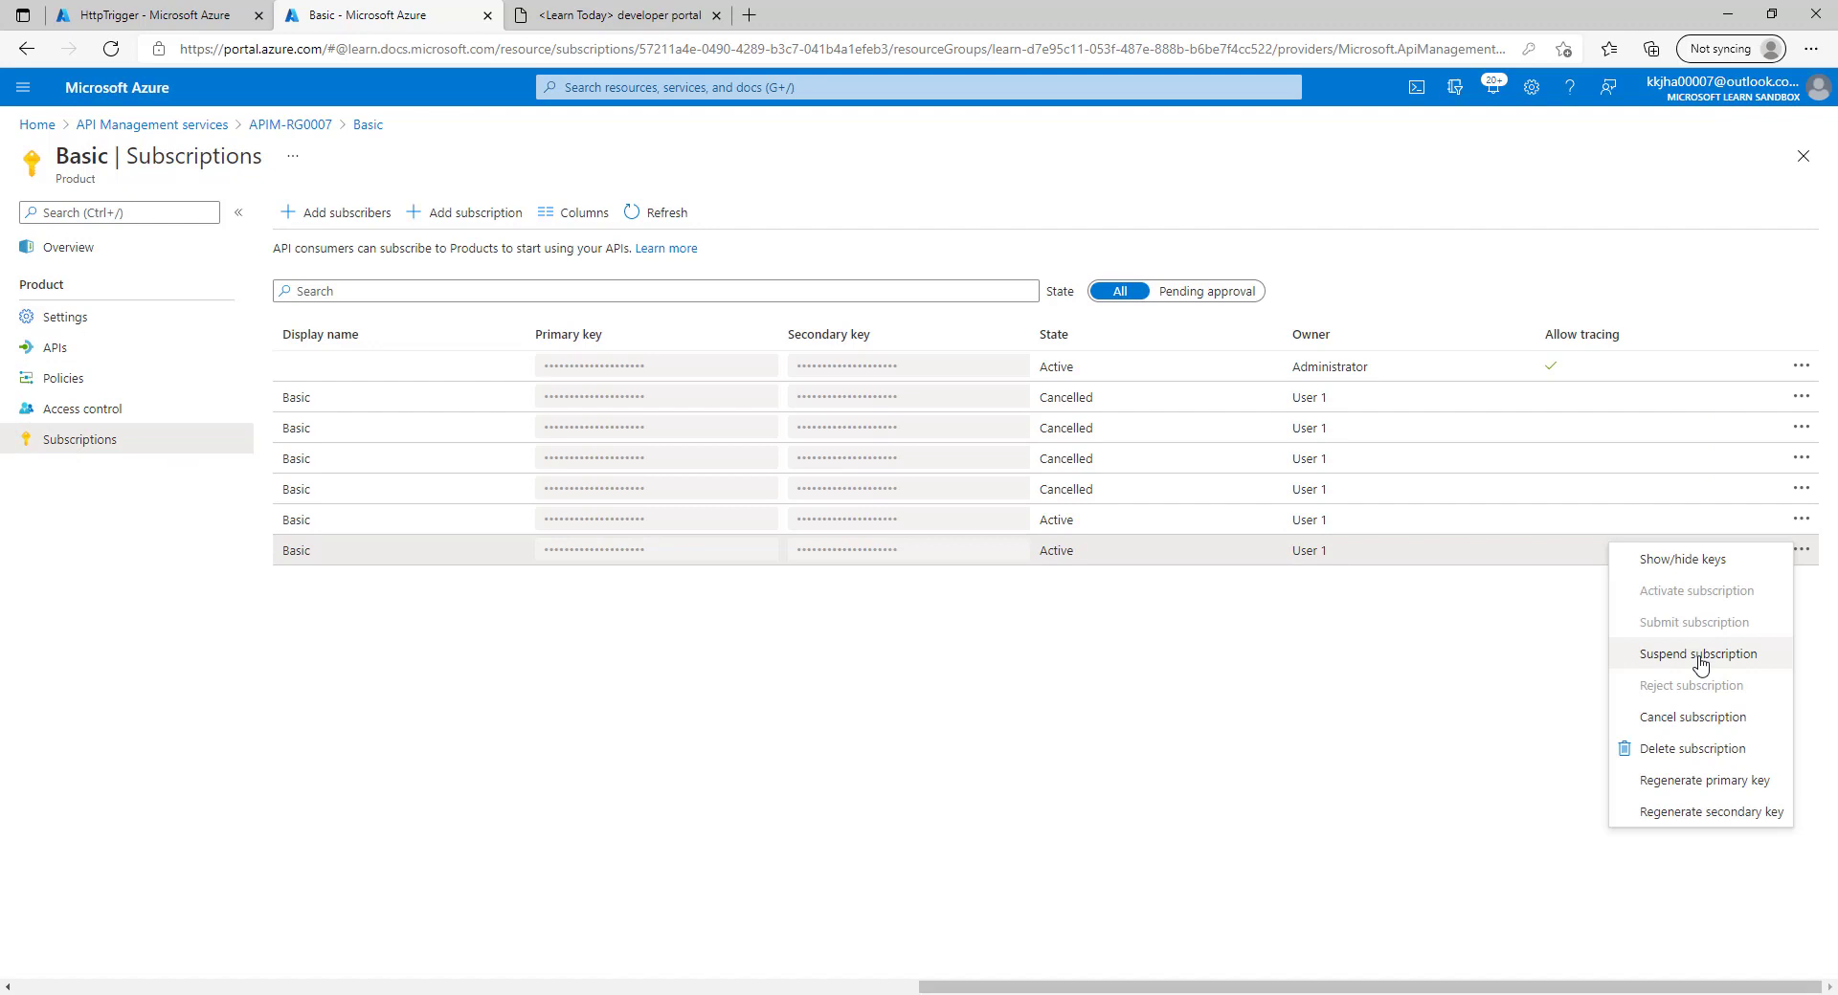
{"action": "left_click", "coordinate": [1682, 720]}
{"action": "left_click", "coordinate": [330, 661]}
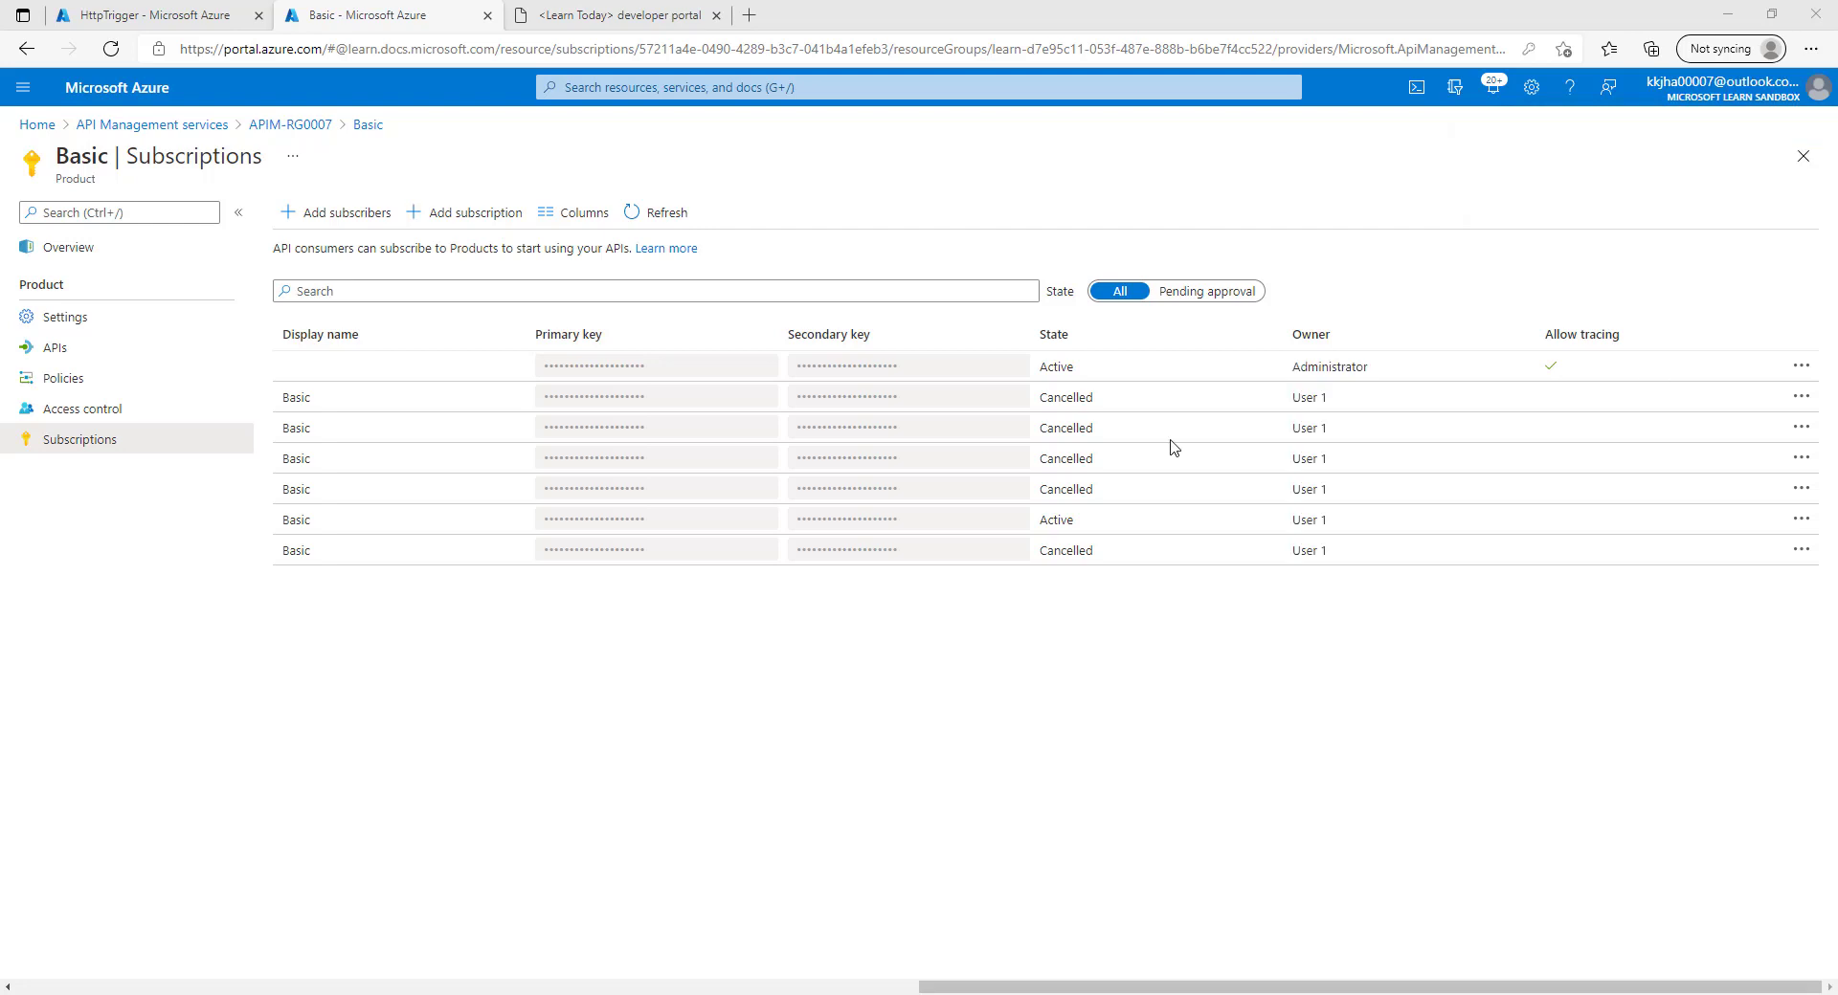
{"action": "left_click", "coordinate": [659, 213]}
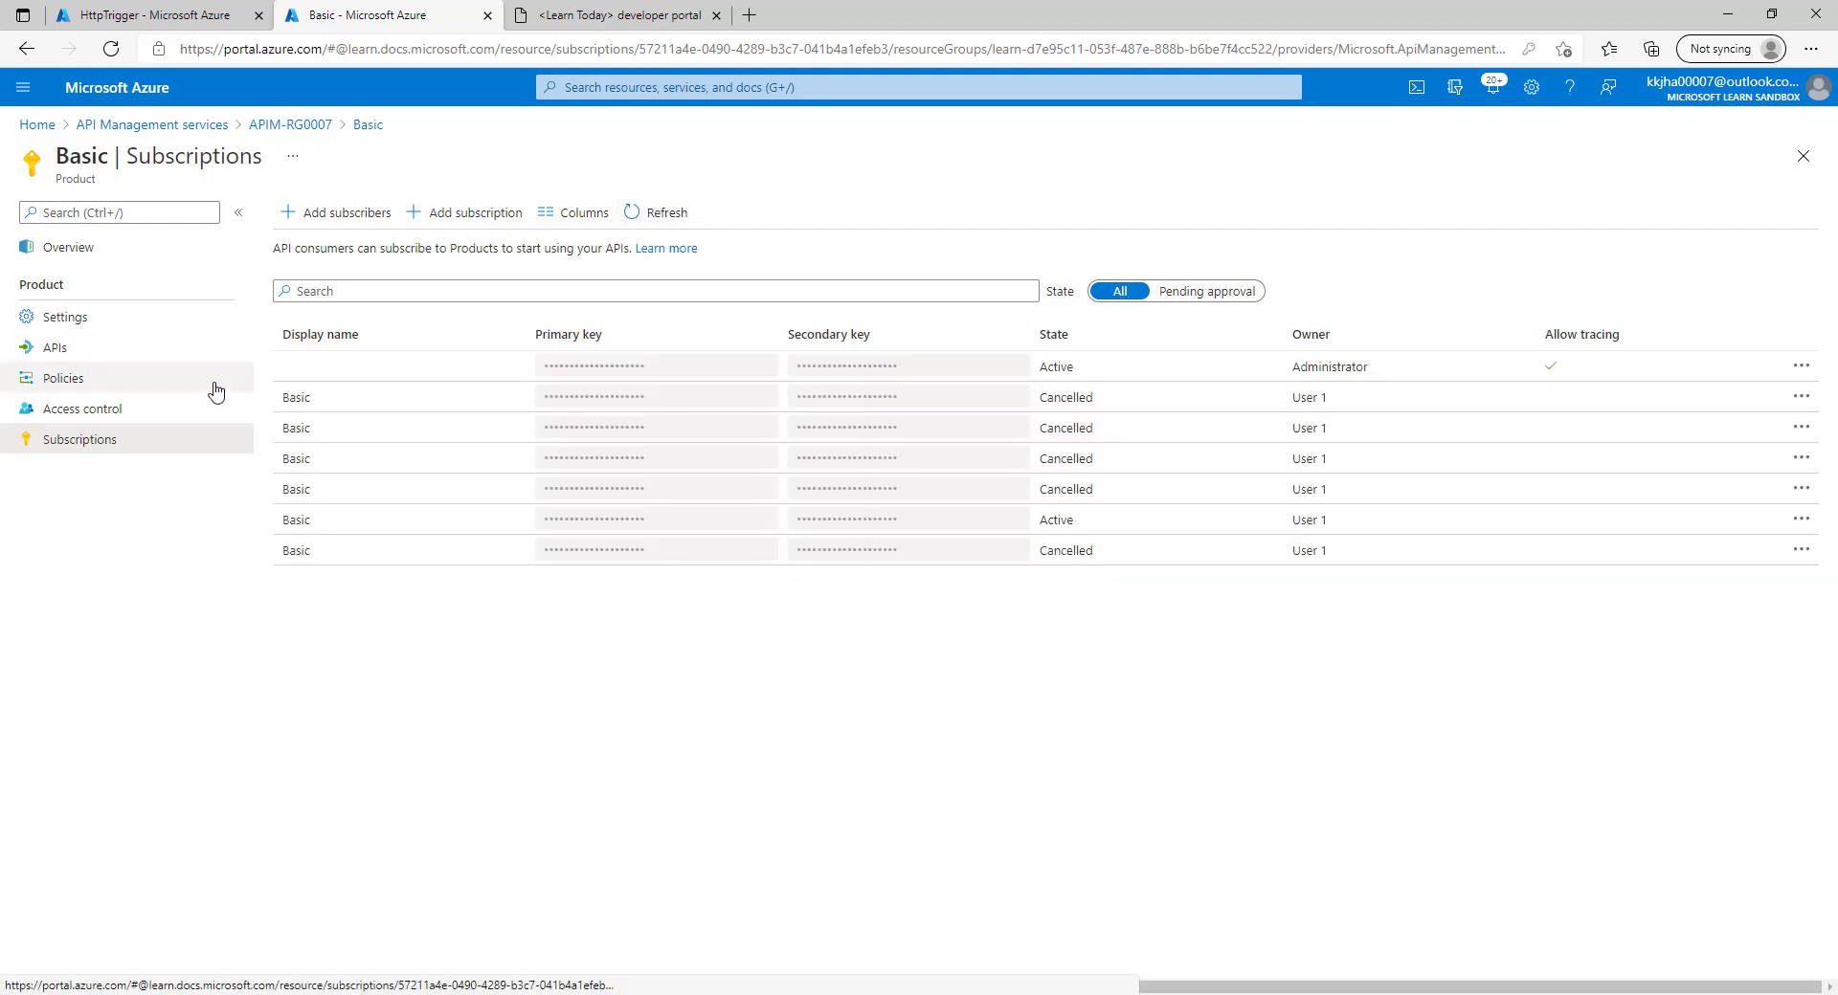
{"action": "left_click", "coordinate": [115, 388]}
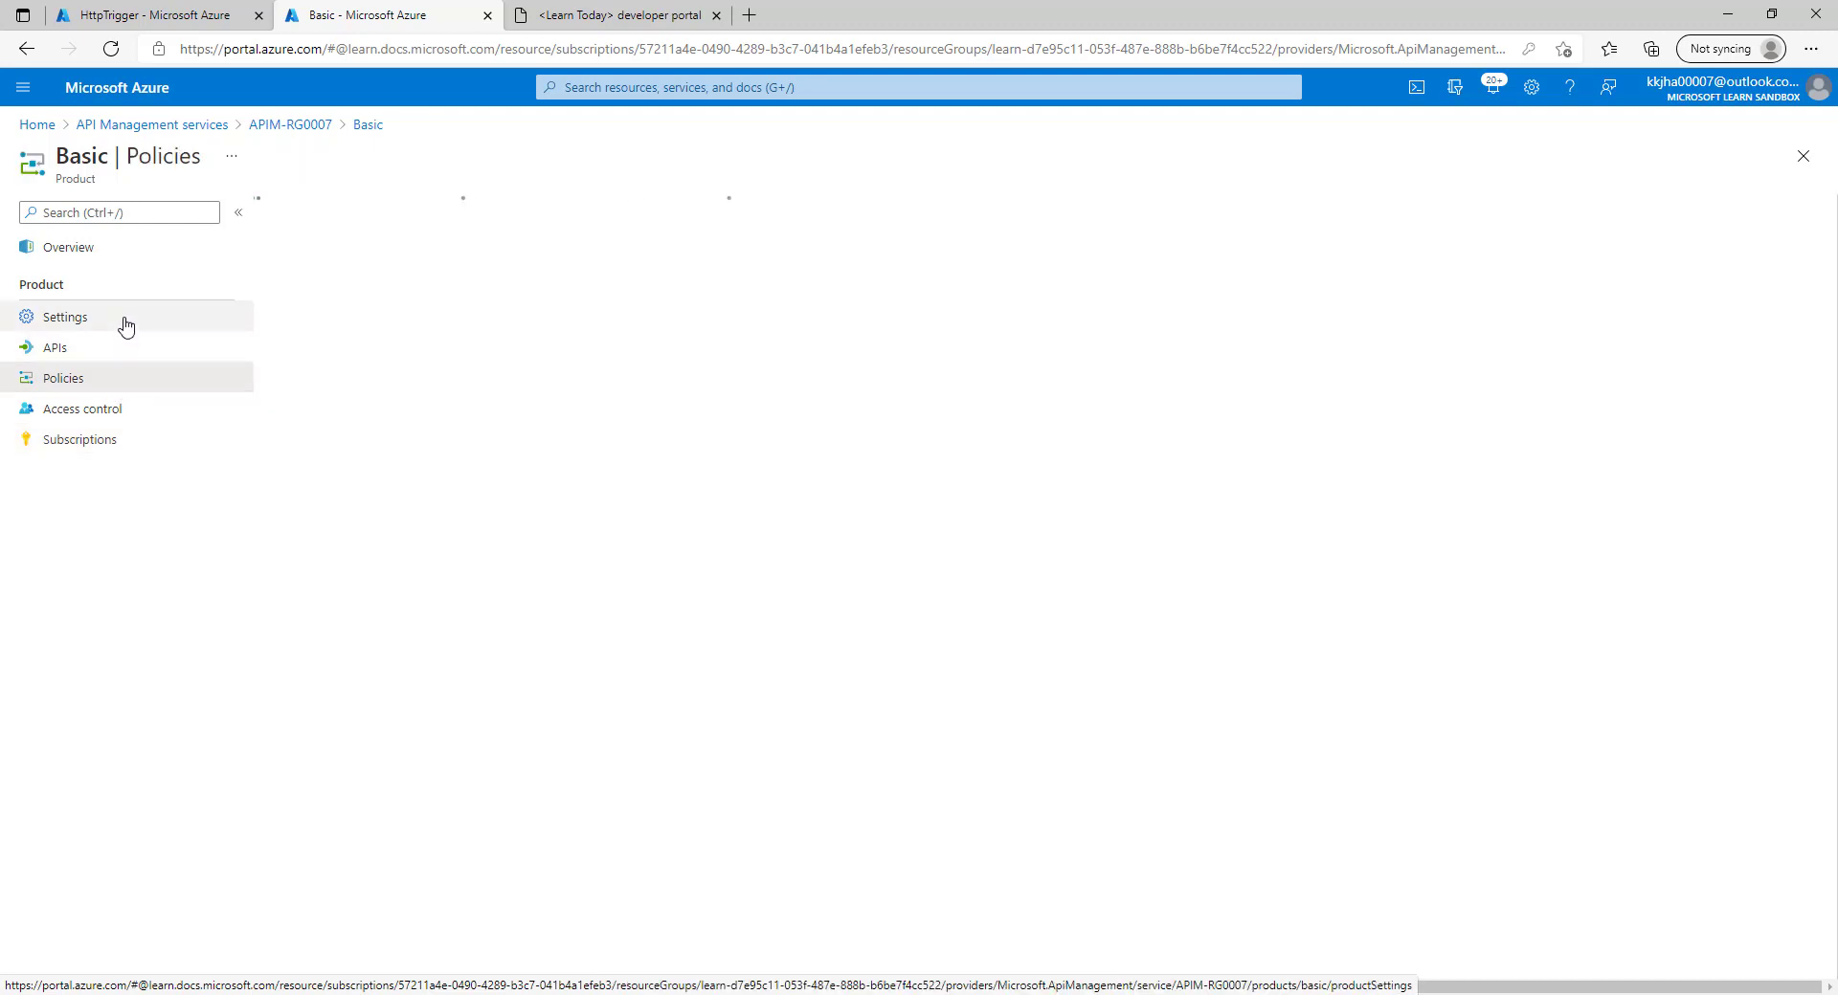
{"action": "left_click", "coordinate": [126, 326]}
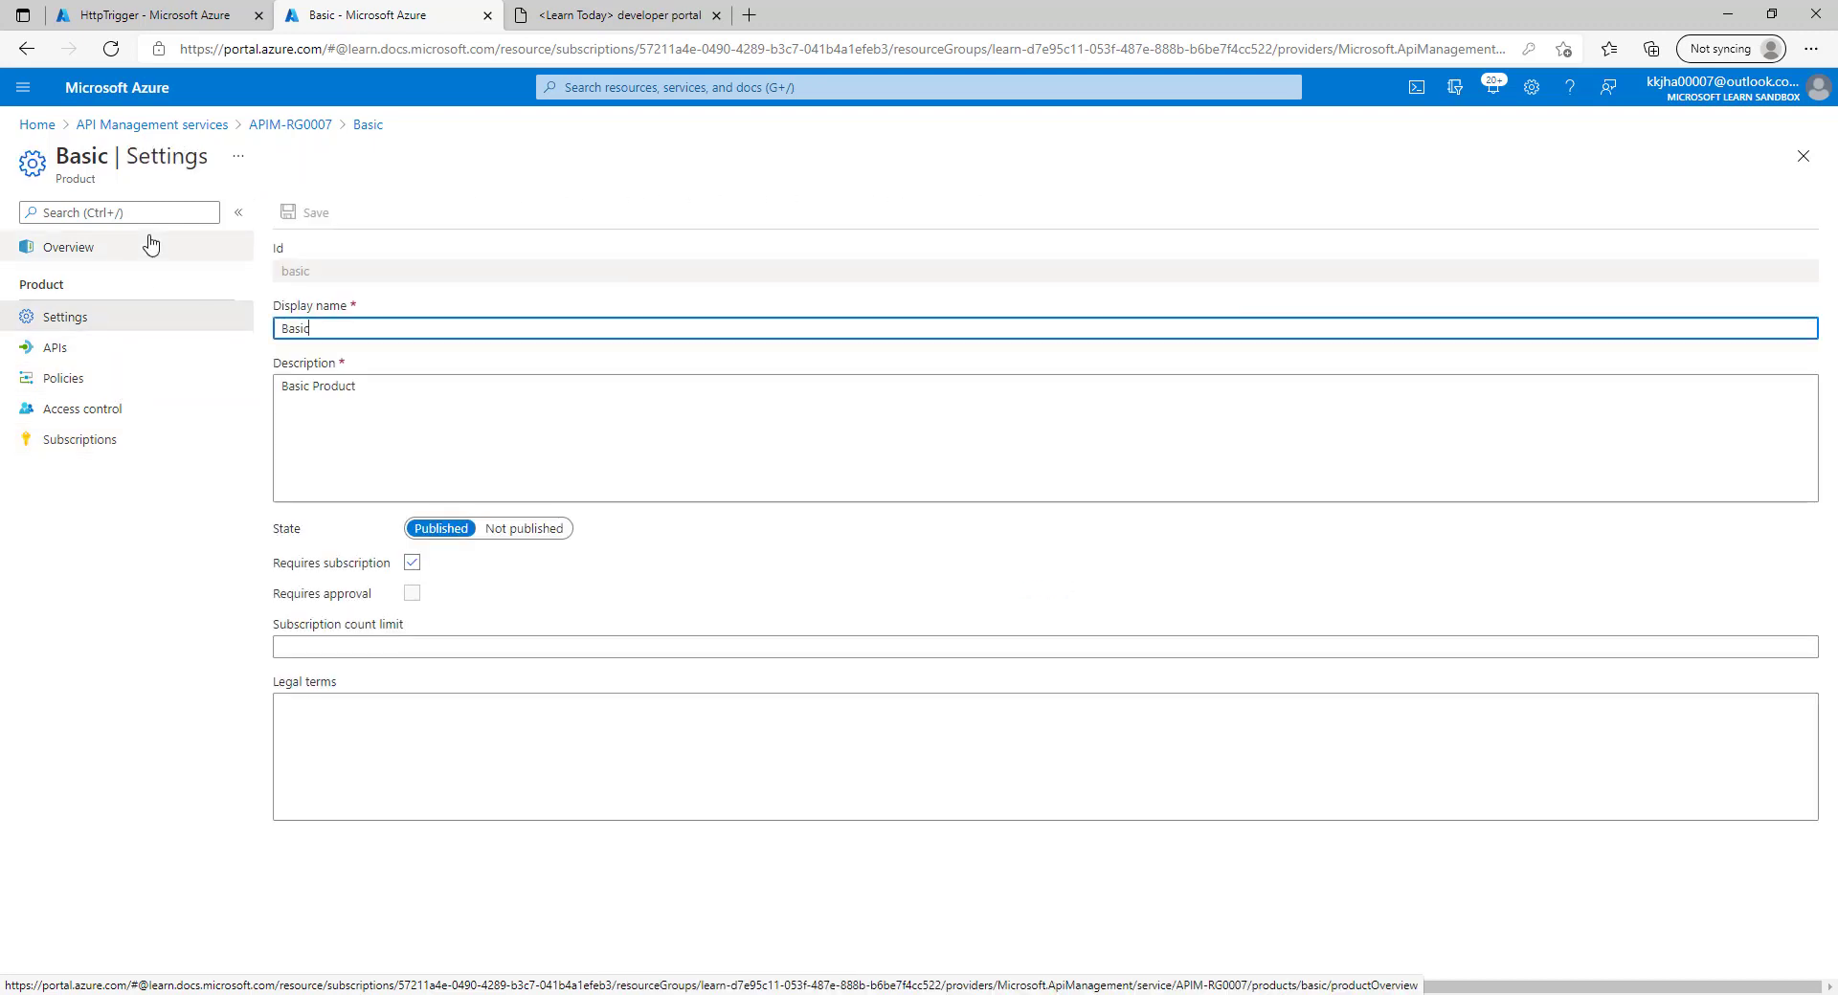
{"action": "left_click", "coordinate": [149, 255]}
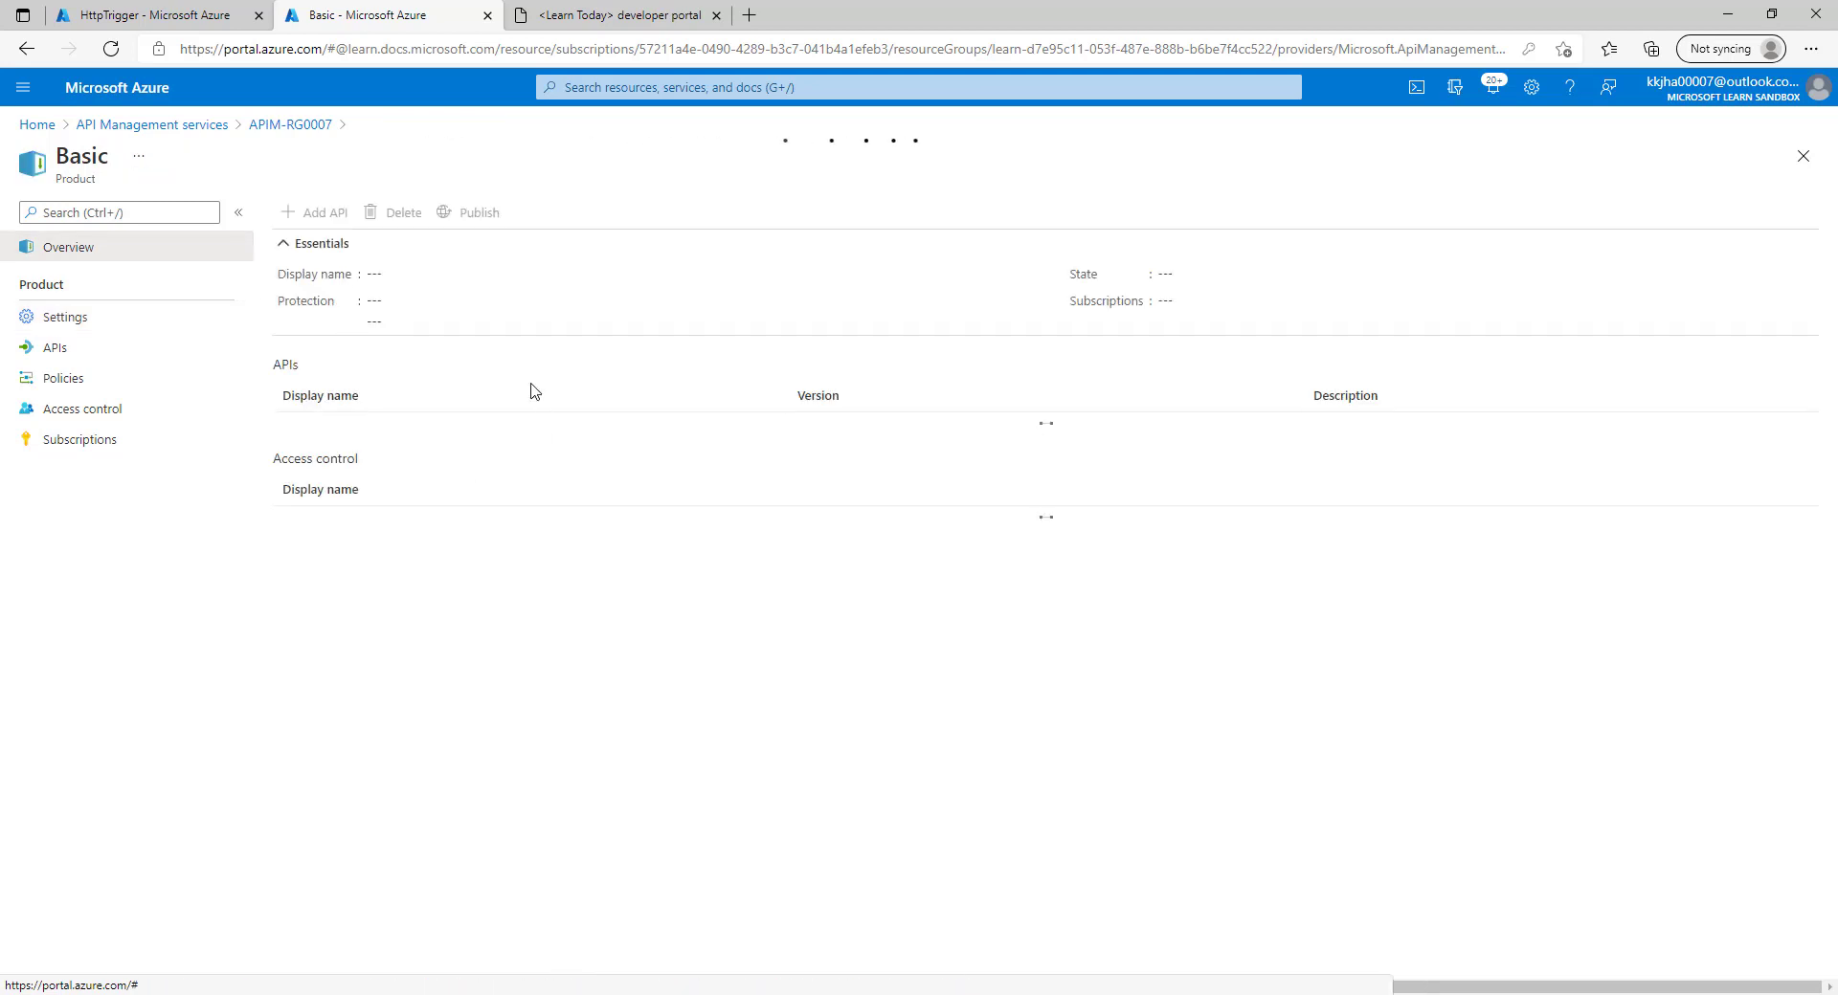
{"action": "left_click", "coordinate": [90, 324]}
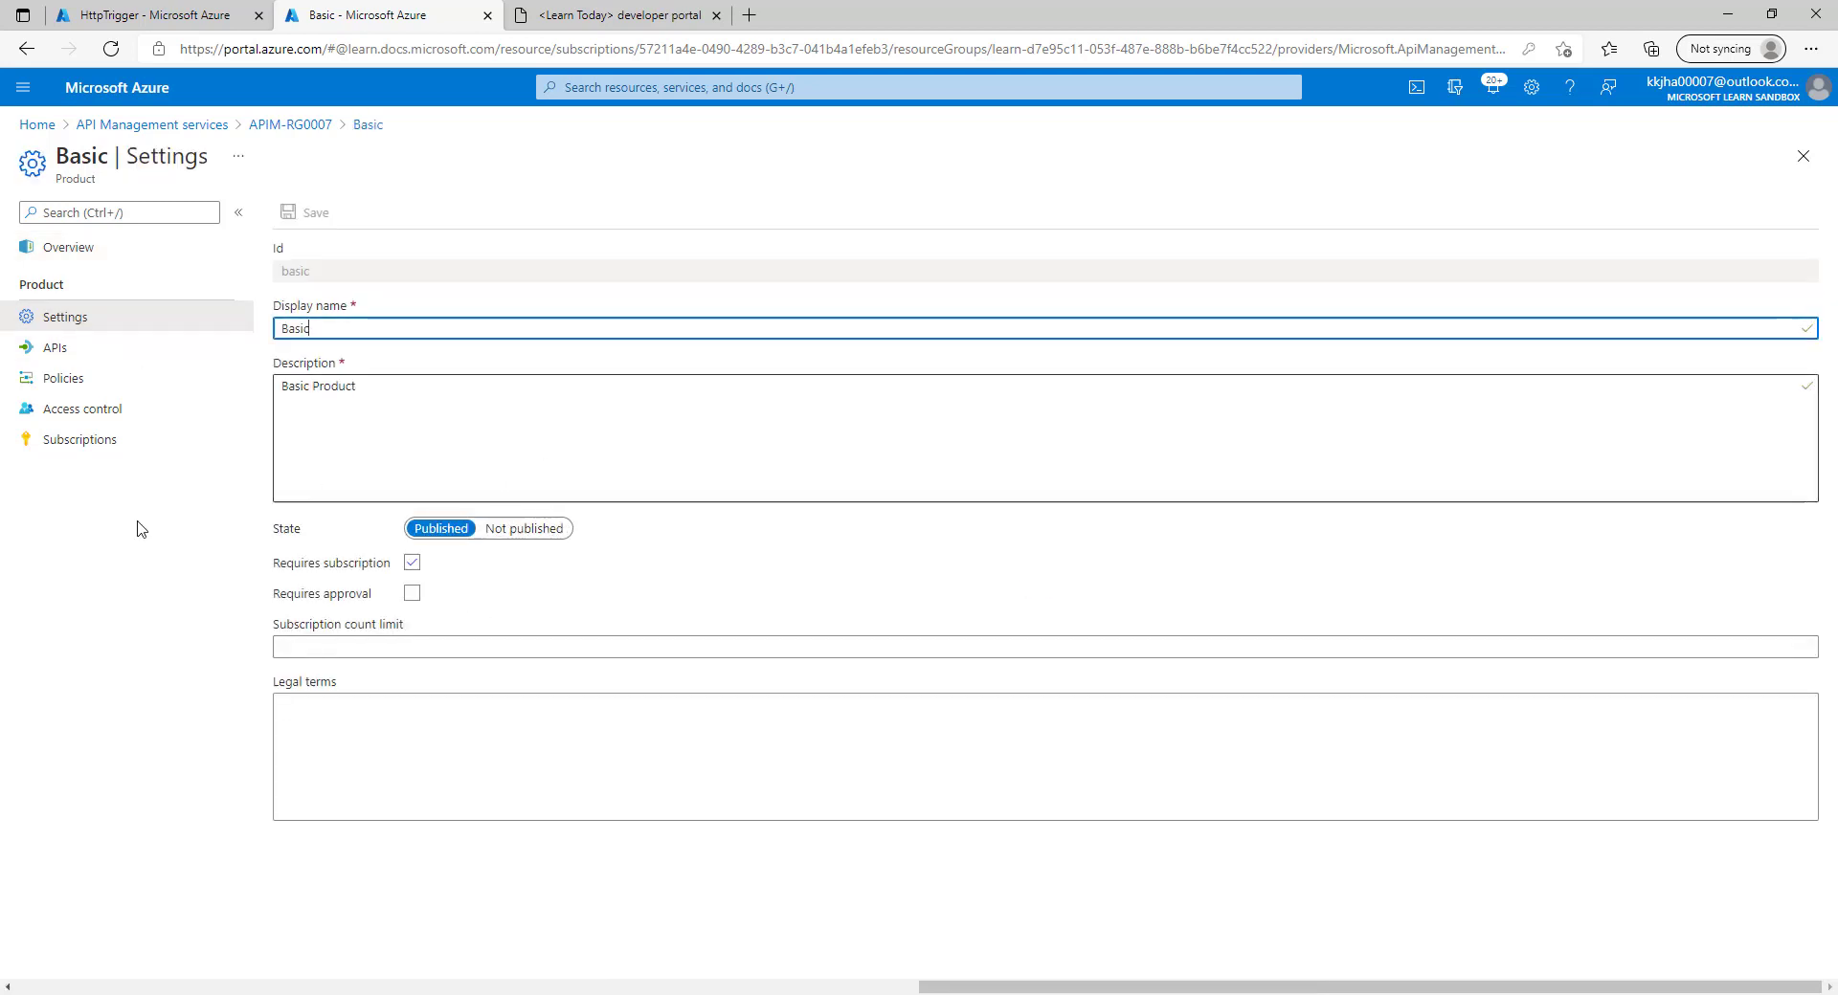
{"action": "left_click", "coordinate": [29, 350]}
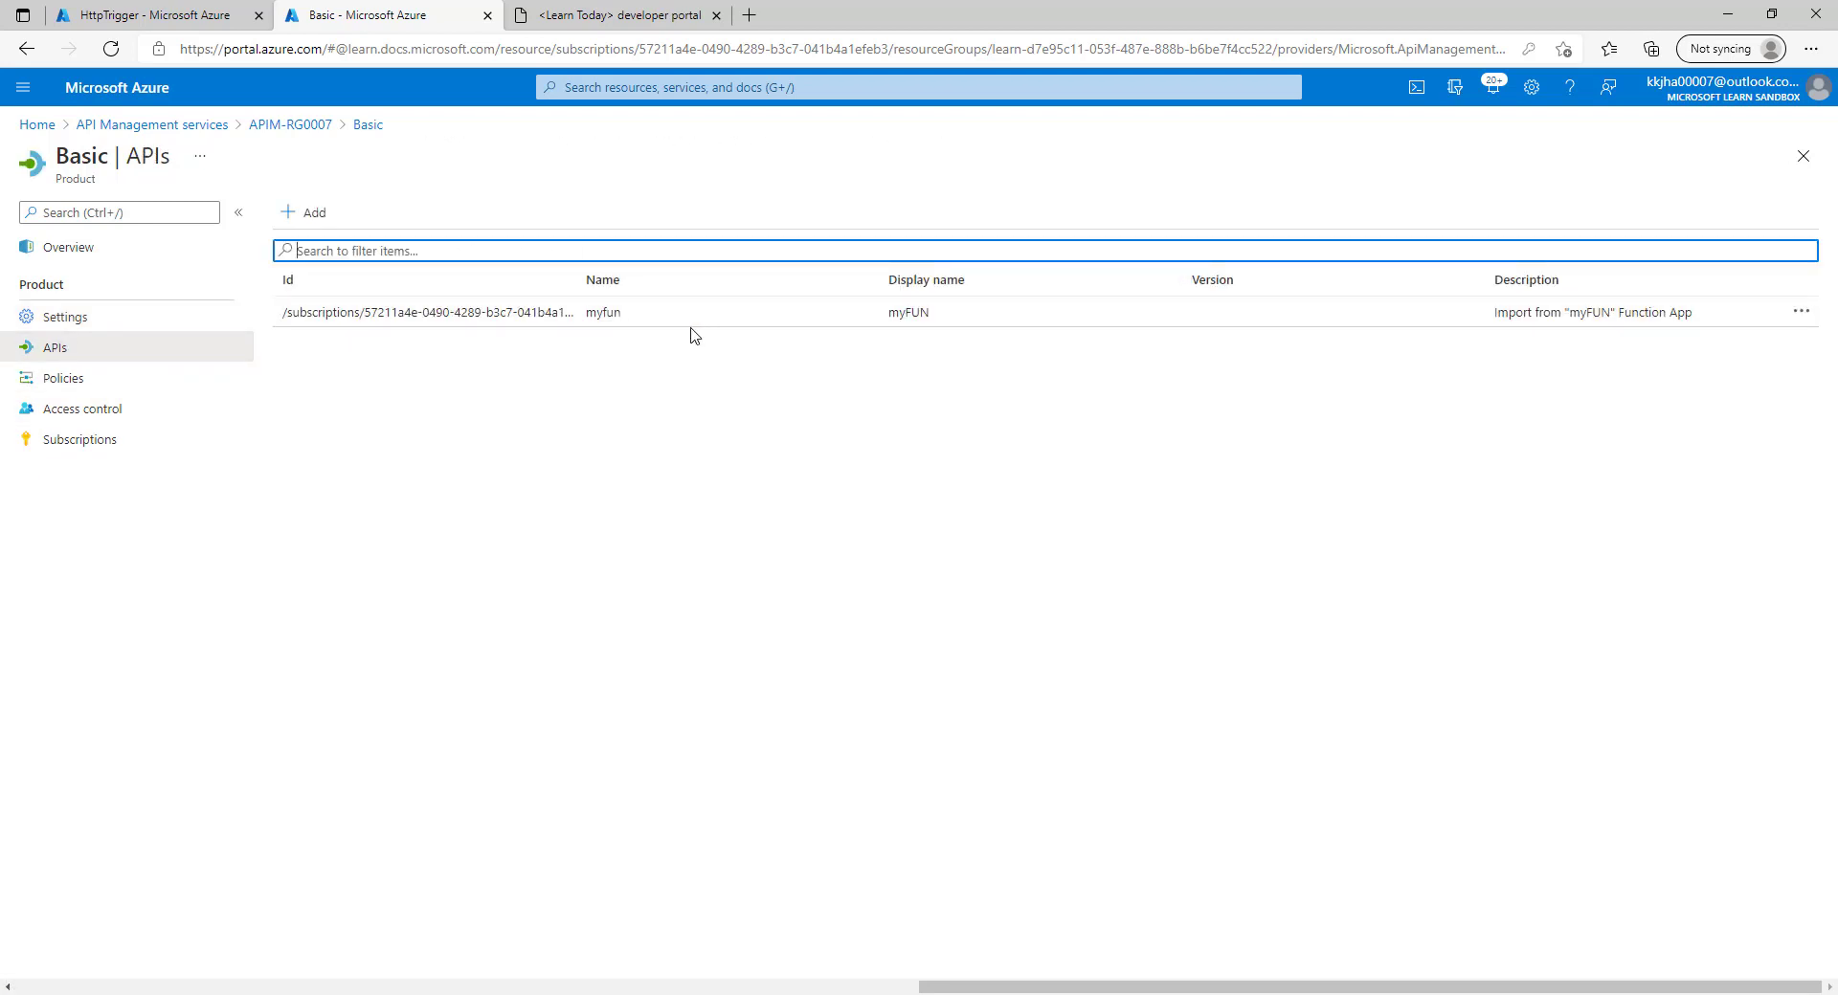
{"action": "left_click", "coordinate": [447, 390]}
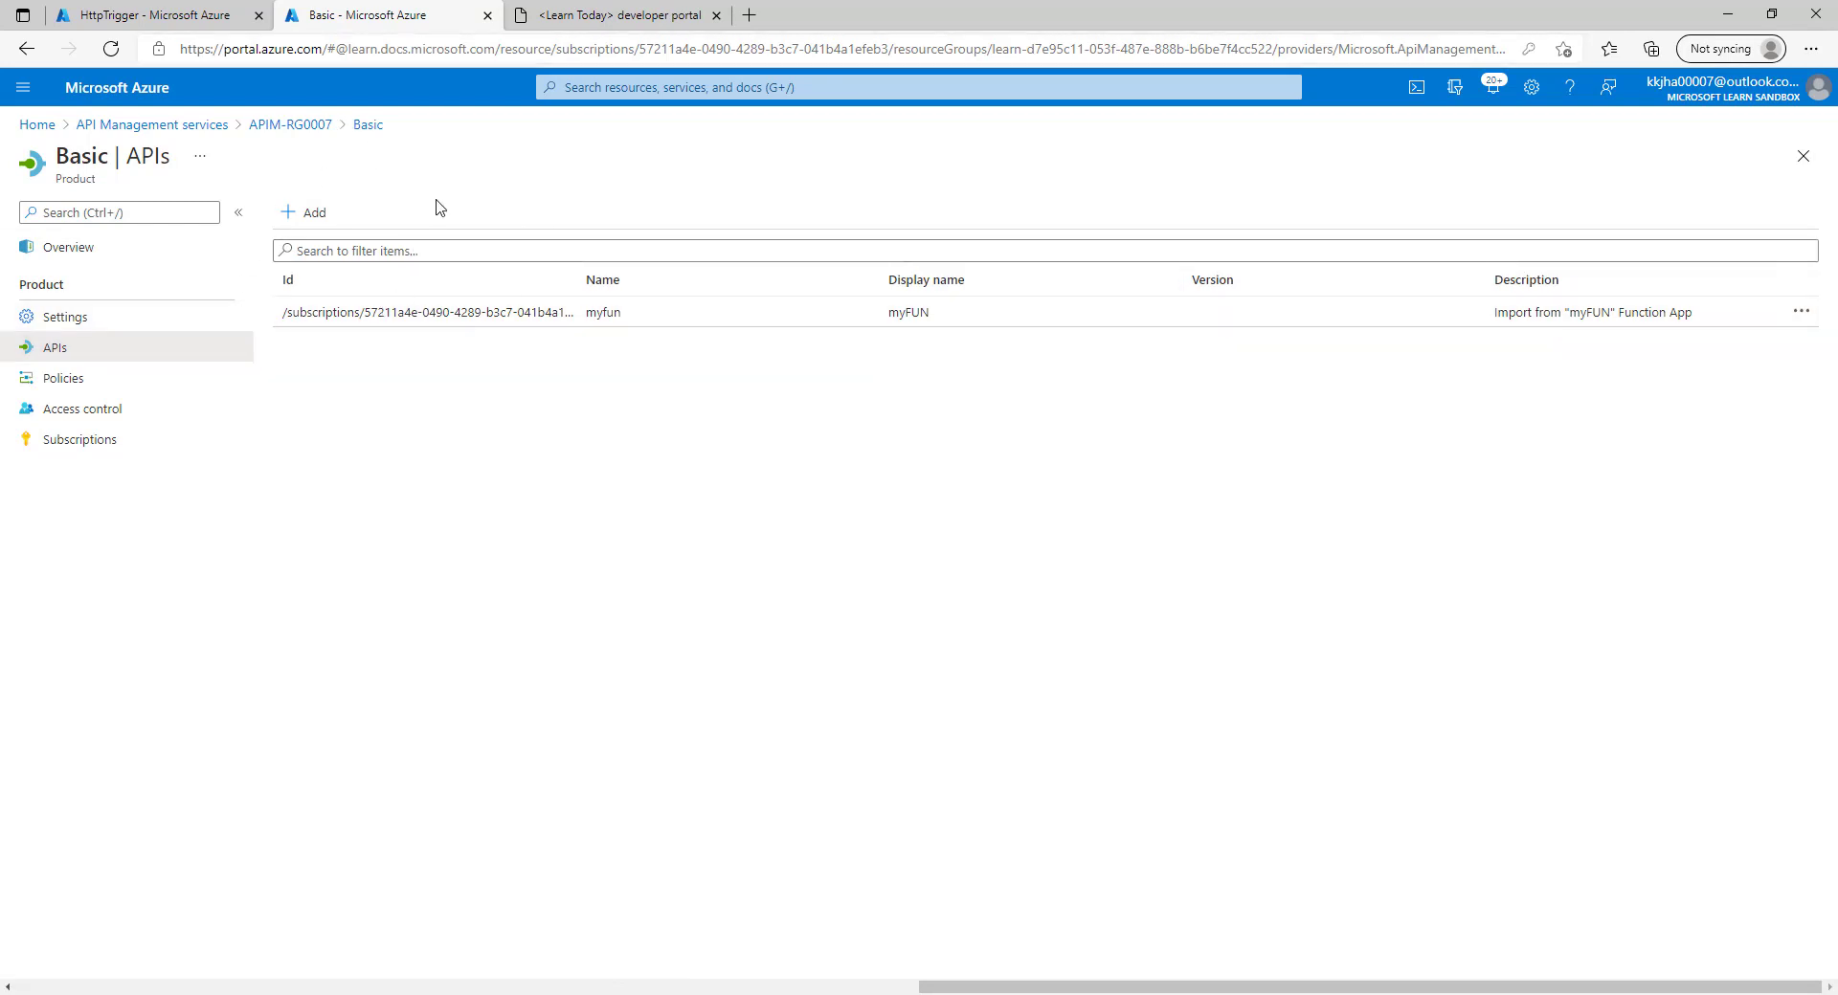
{"action": "left_click", "coordinate": [293, 213]}
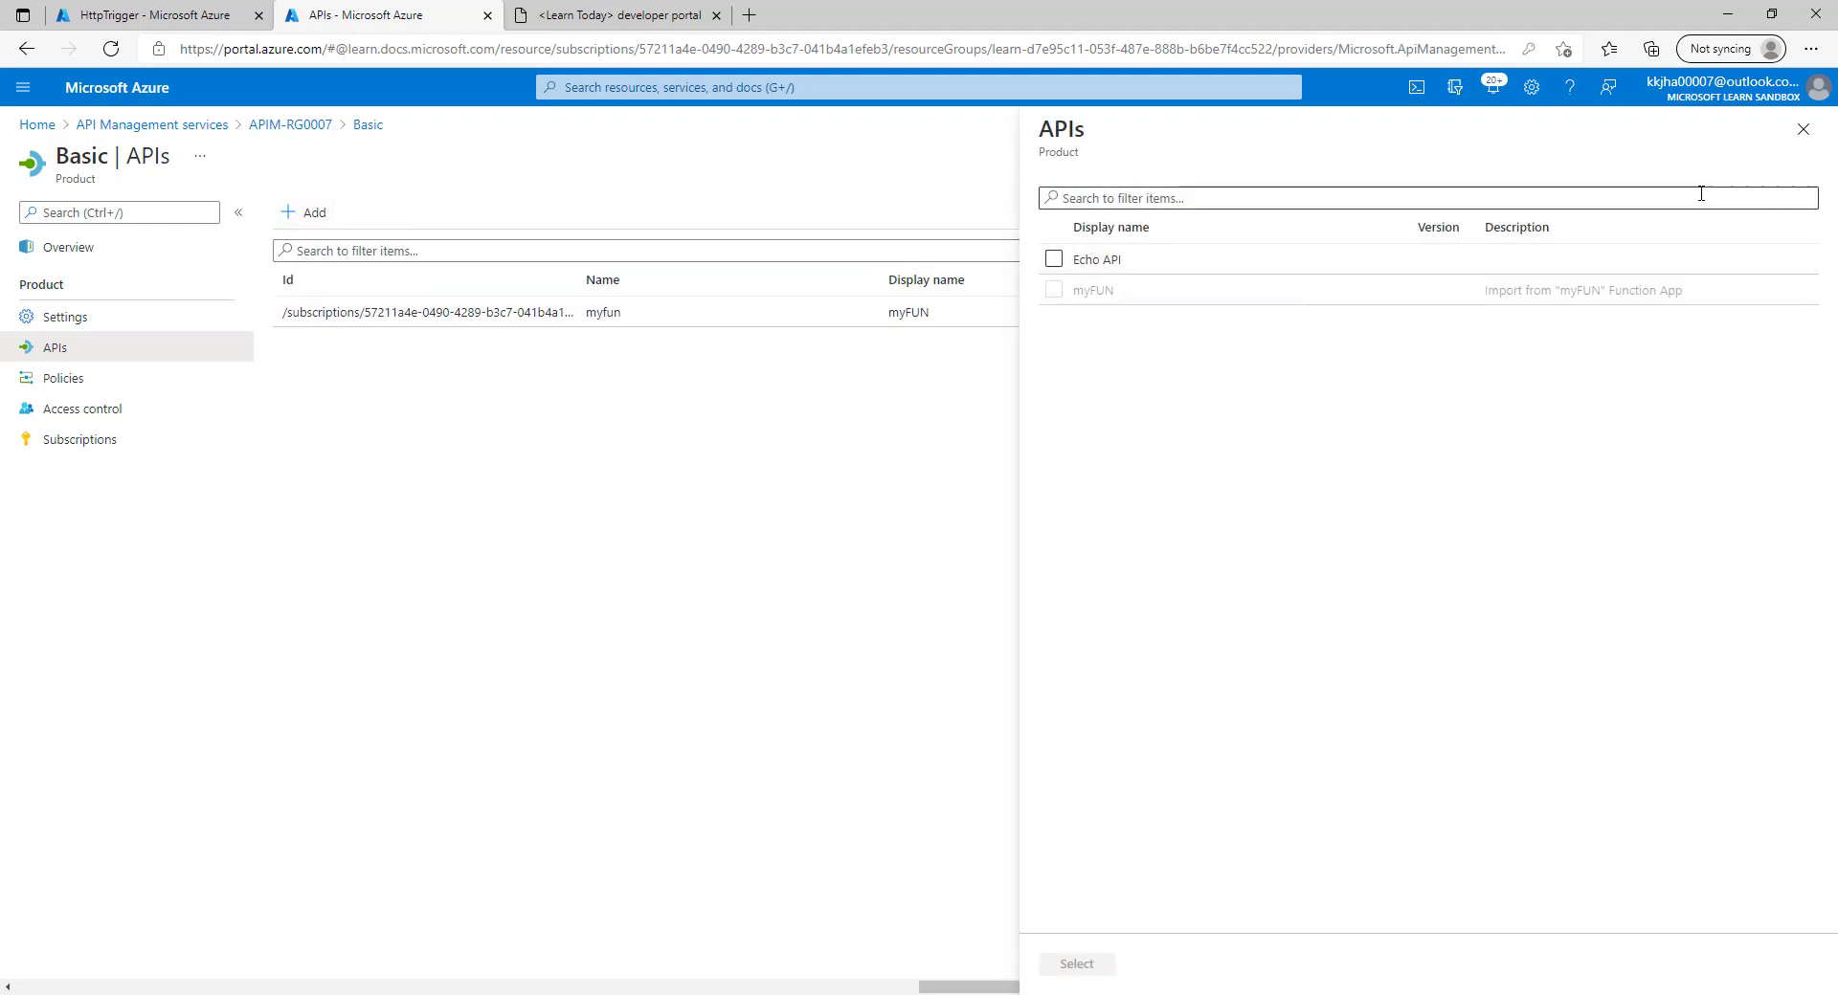
{"action": "left_click", "coordinate": [1803, 130]}
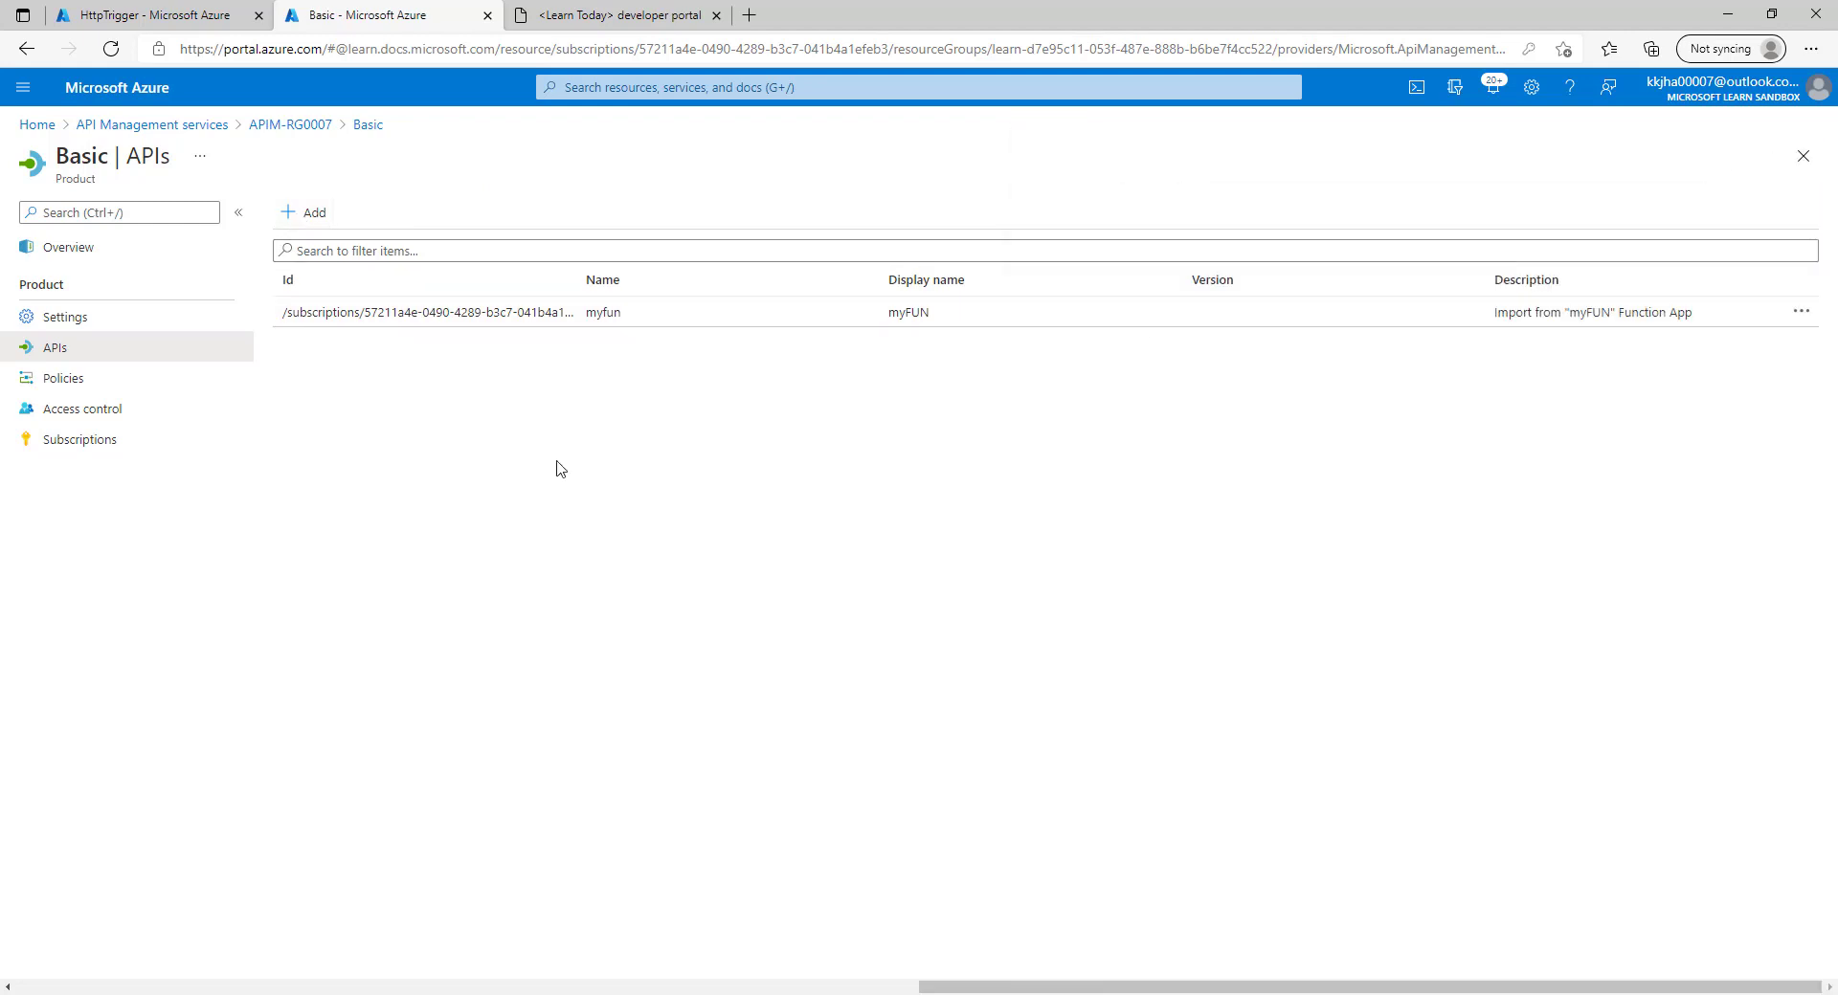
Open the Basic product's inbound policy code editor with the cursor after the base element.
{"action": "left_click", "coordinate": [89, 382]}
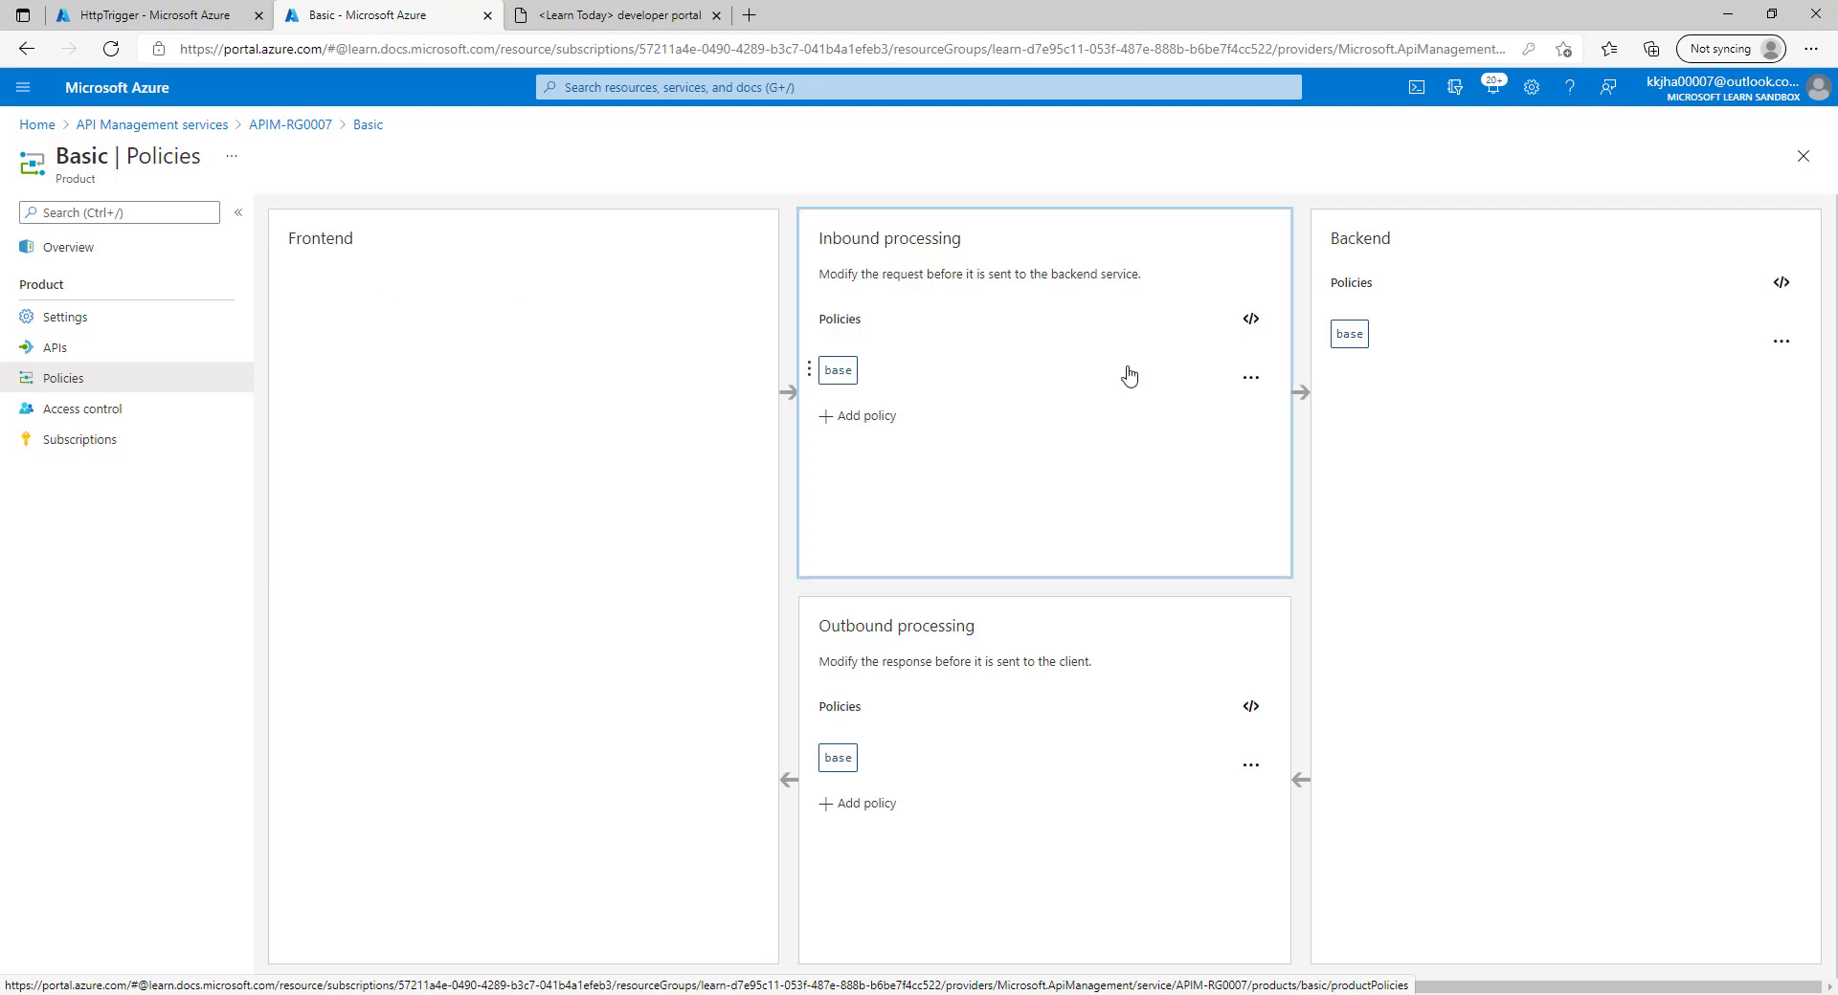
{"action": "left_click", "coordinate": [1250, 319]}
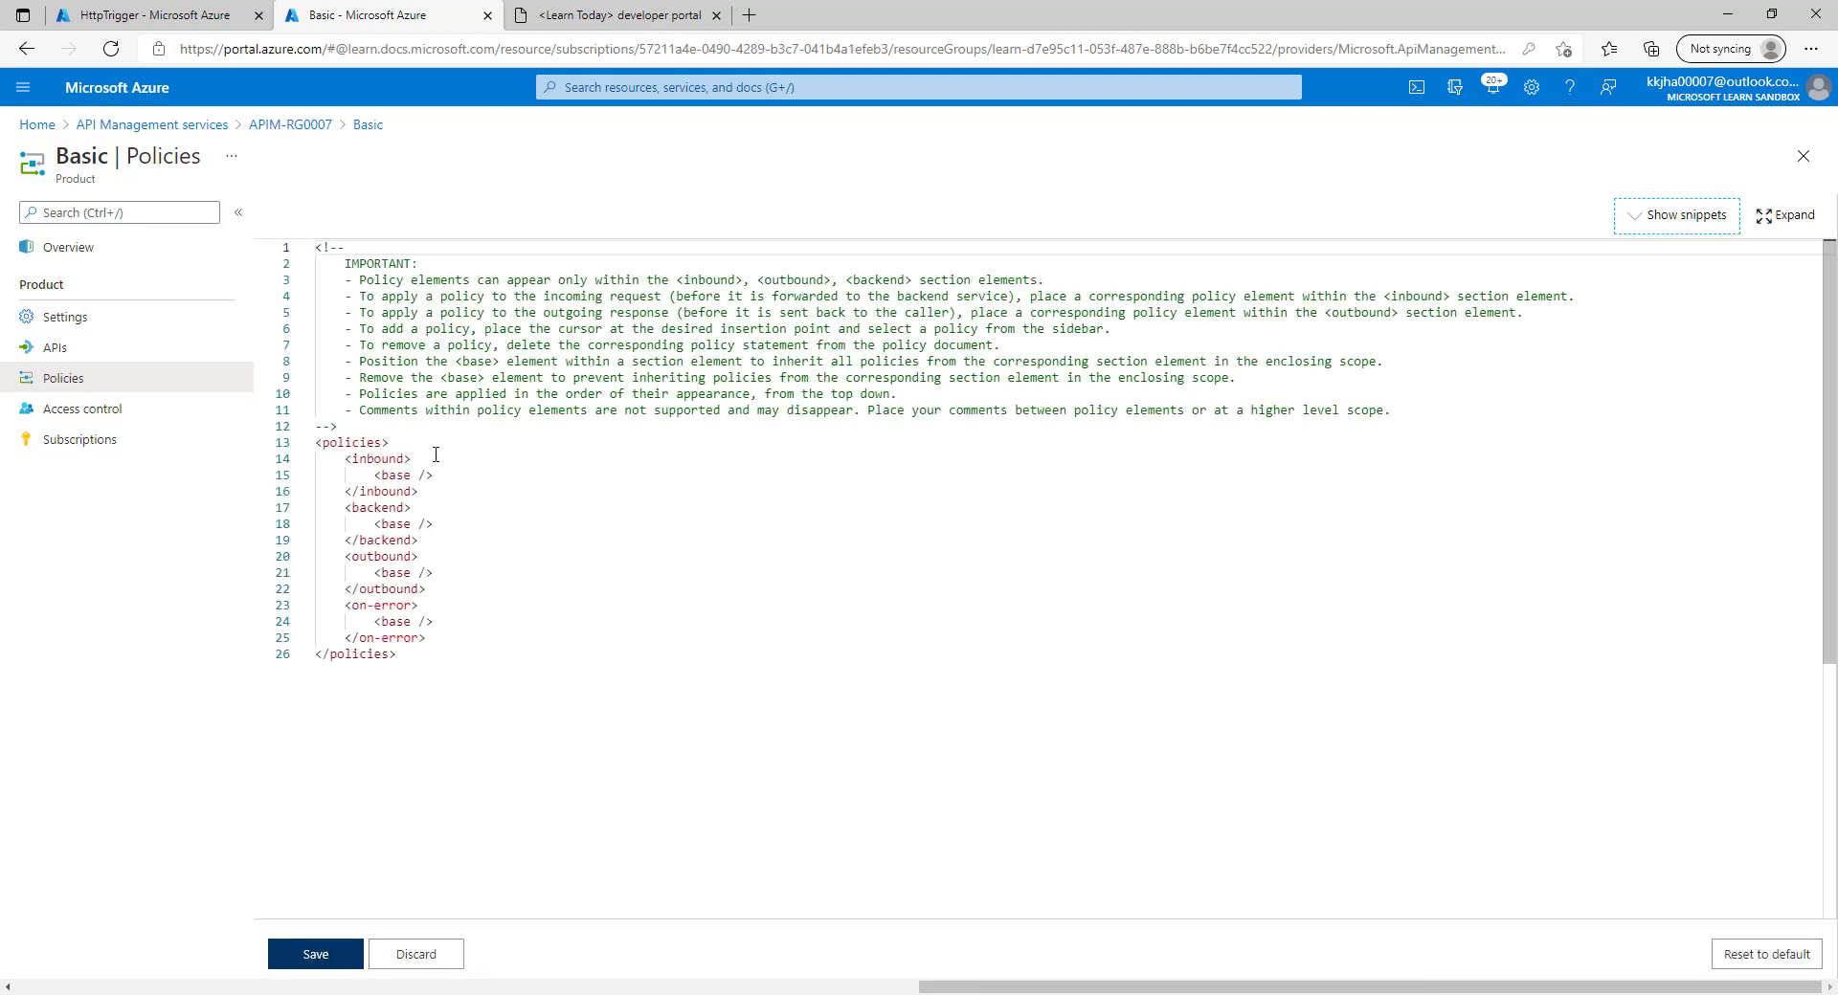
{"action": "left_click", "coordinate": [438, 476]}
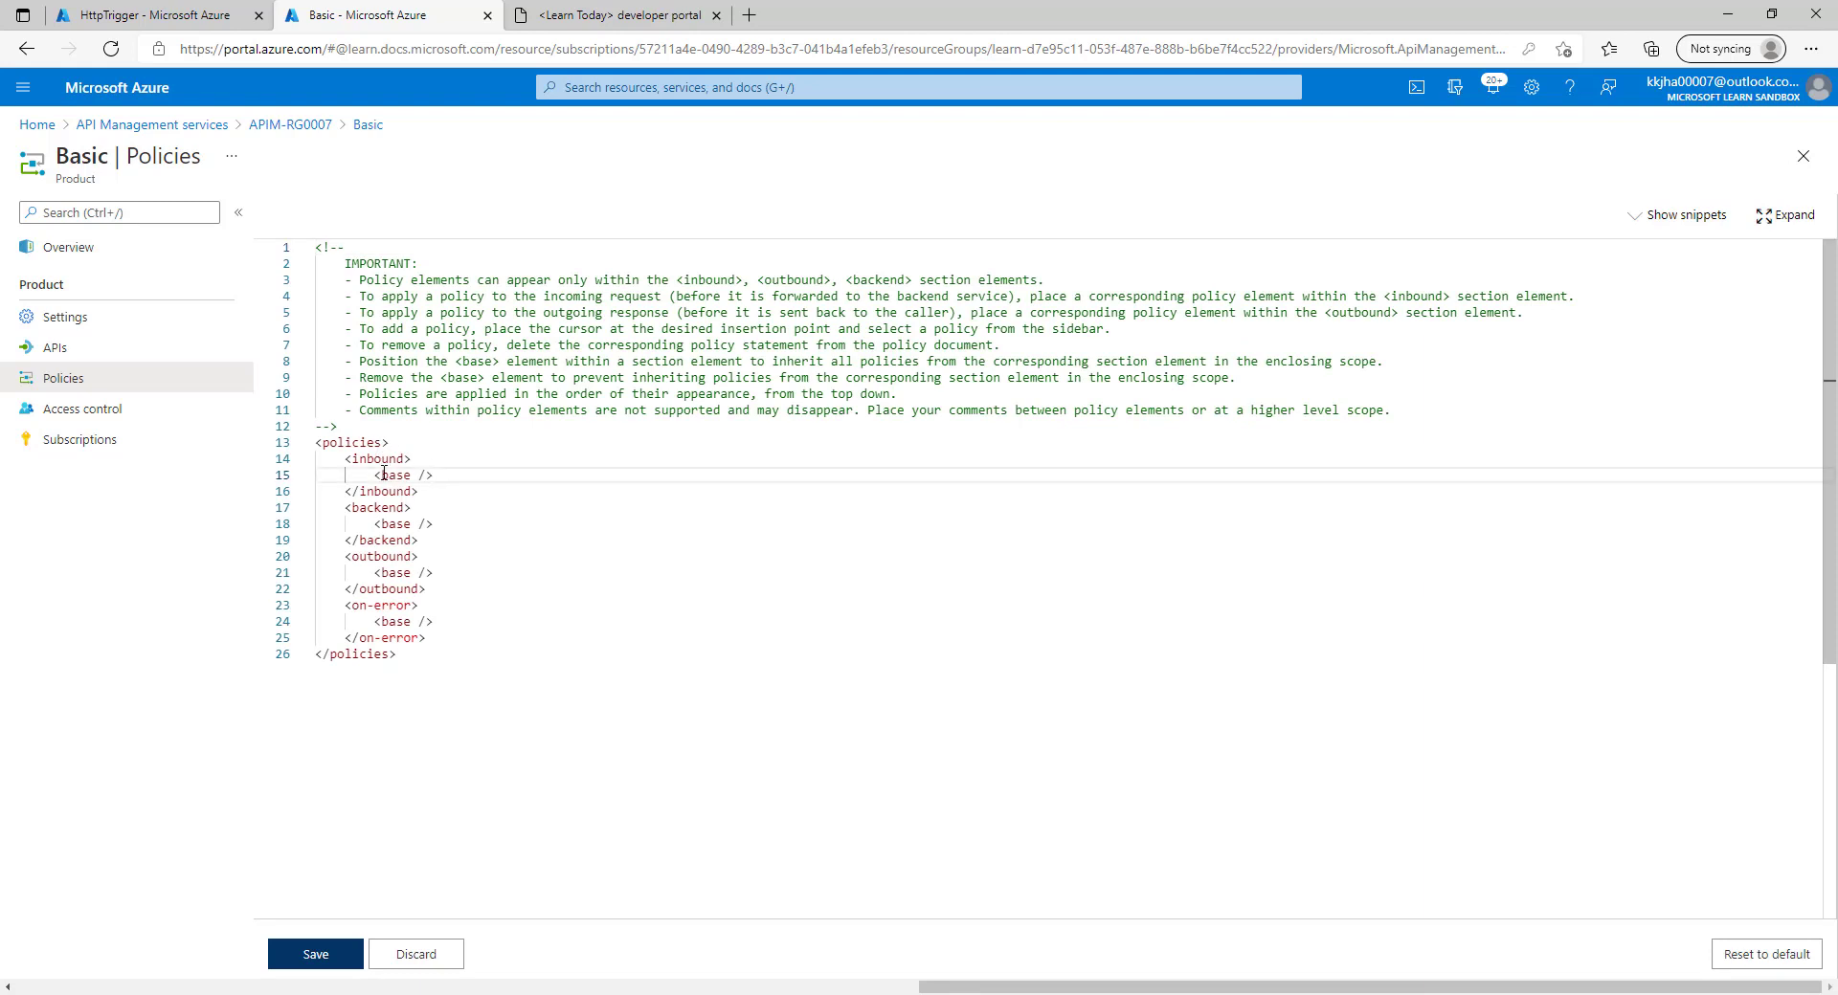
{"action": "double_click", "coordinate": [382, 460]}
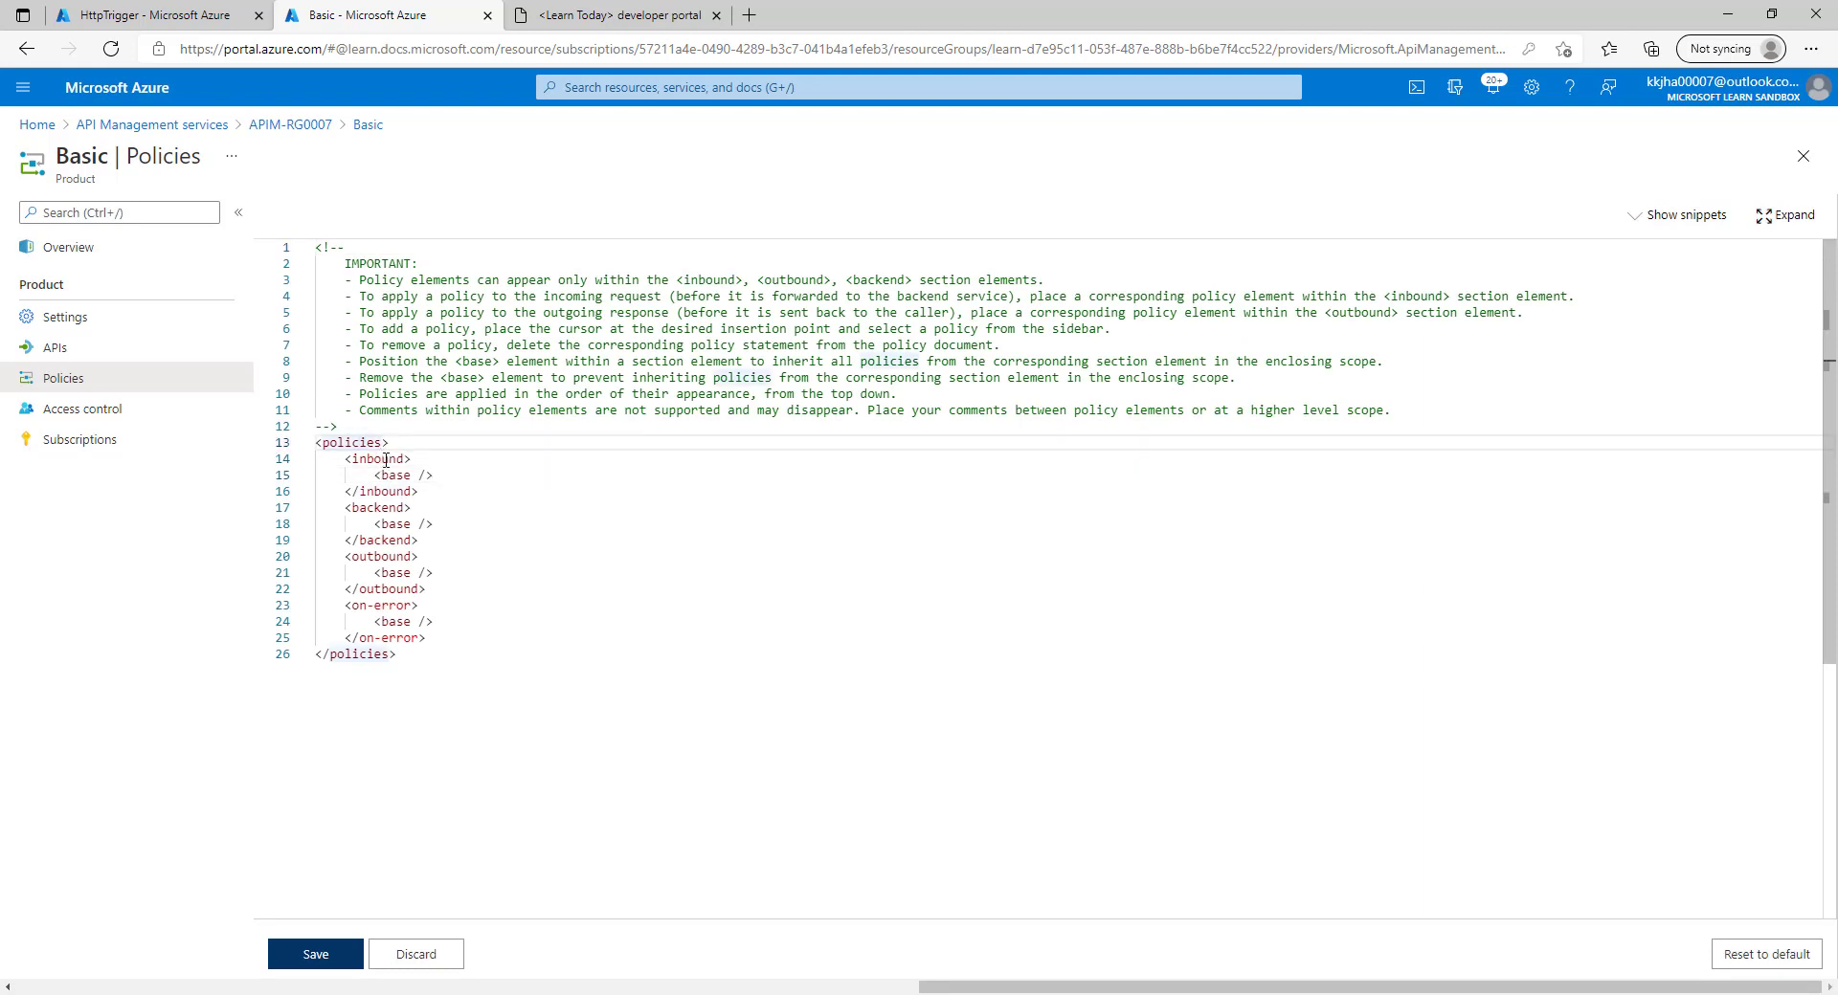
{"action": "double_click", "coordinate": [386, 507]}
{"action": "double_click", "coordinate": [385, 558]}
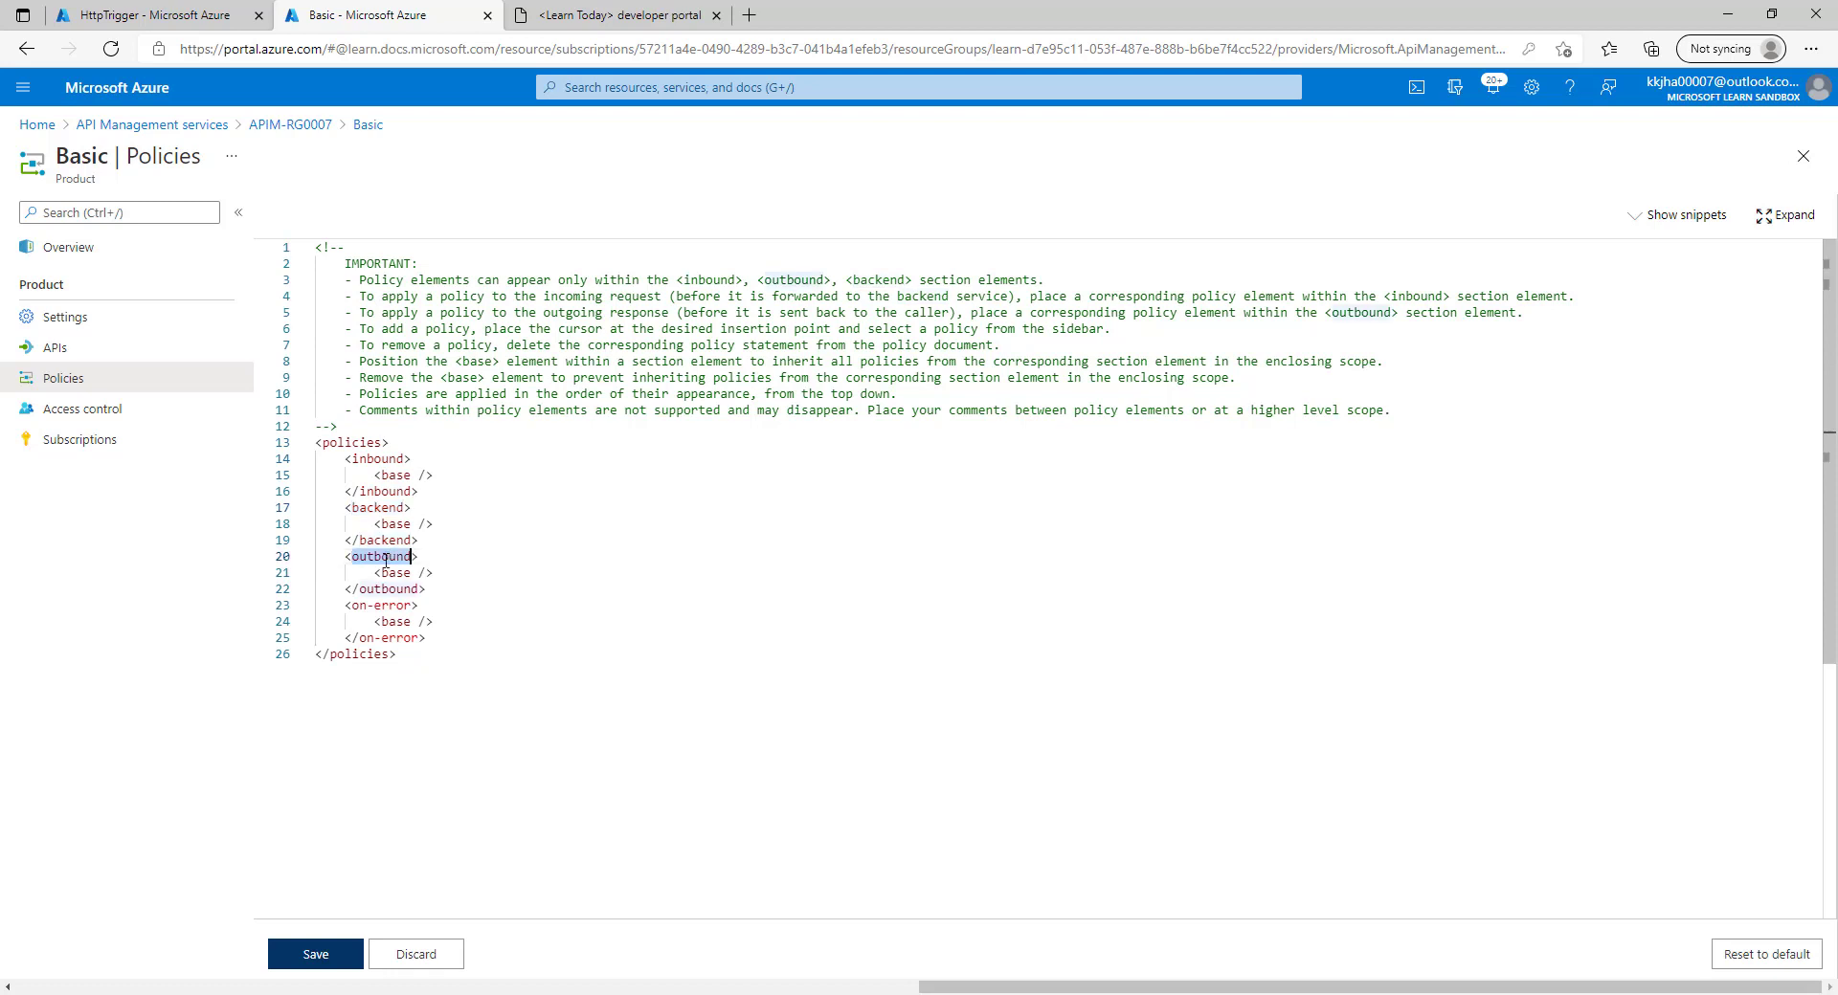
{"action": "double_click", "coordinate": [383, 605]}
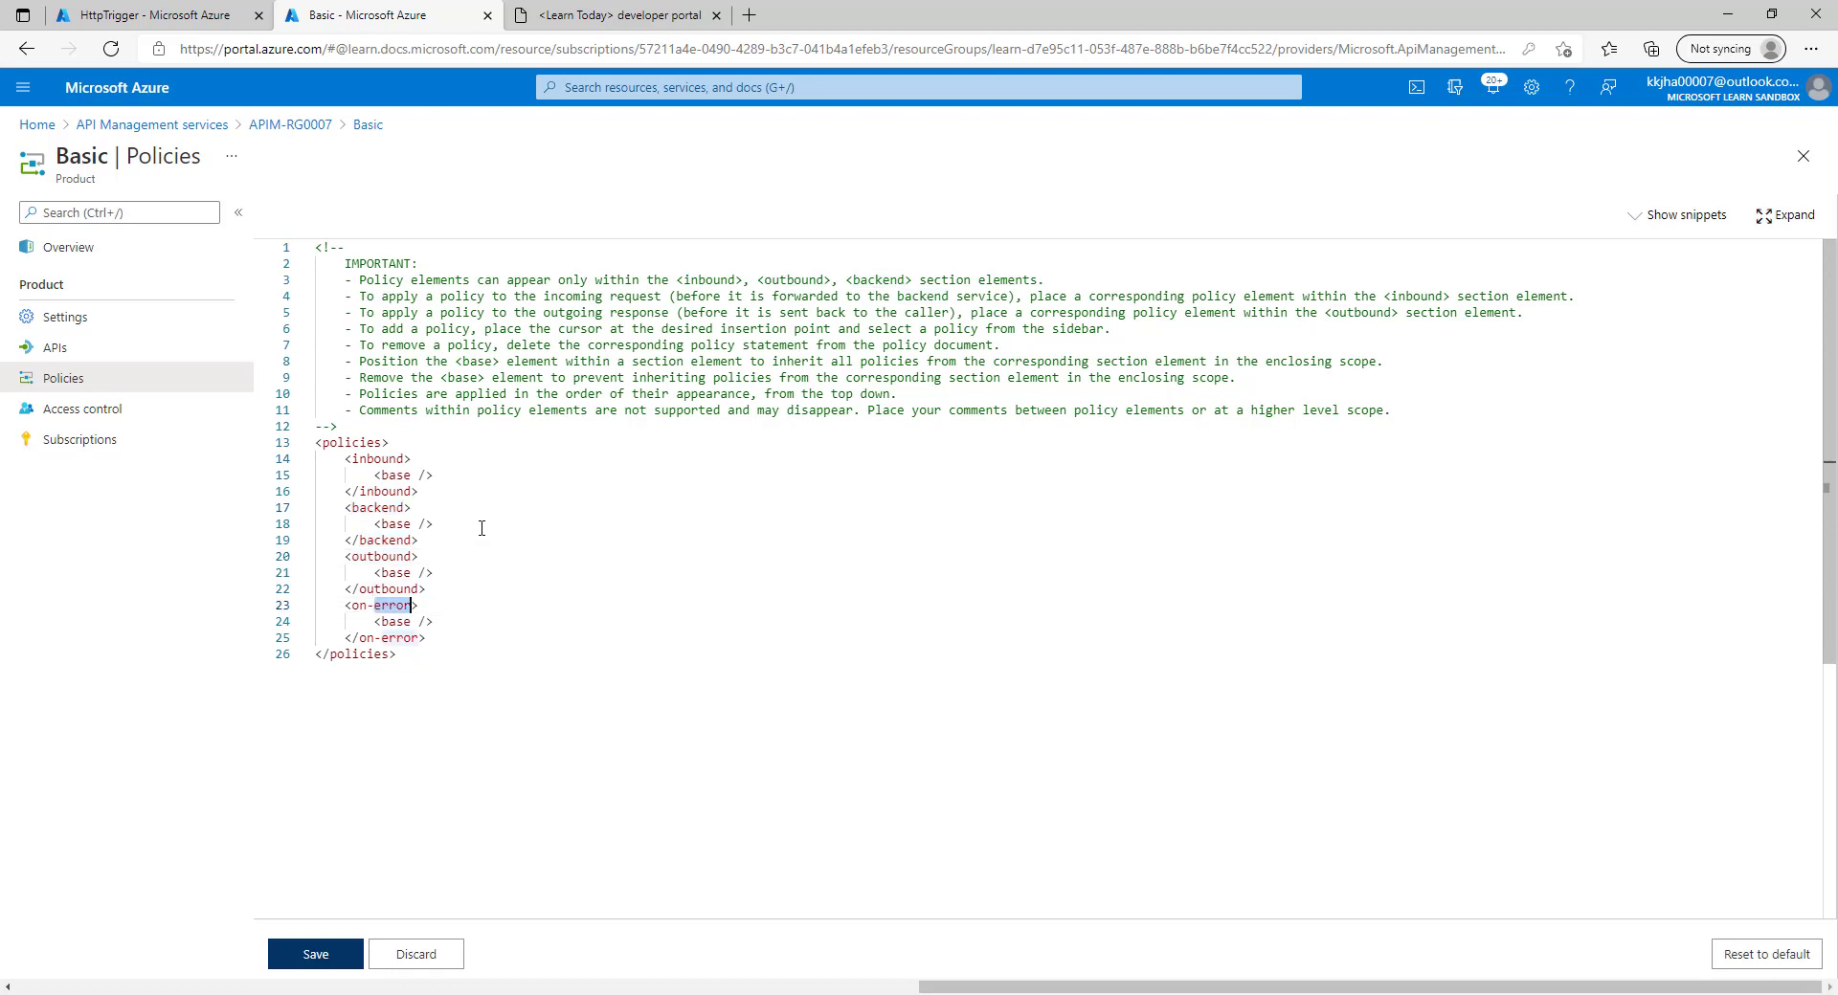
{"action": "left_click", "coordinate": [508, 468]}
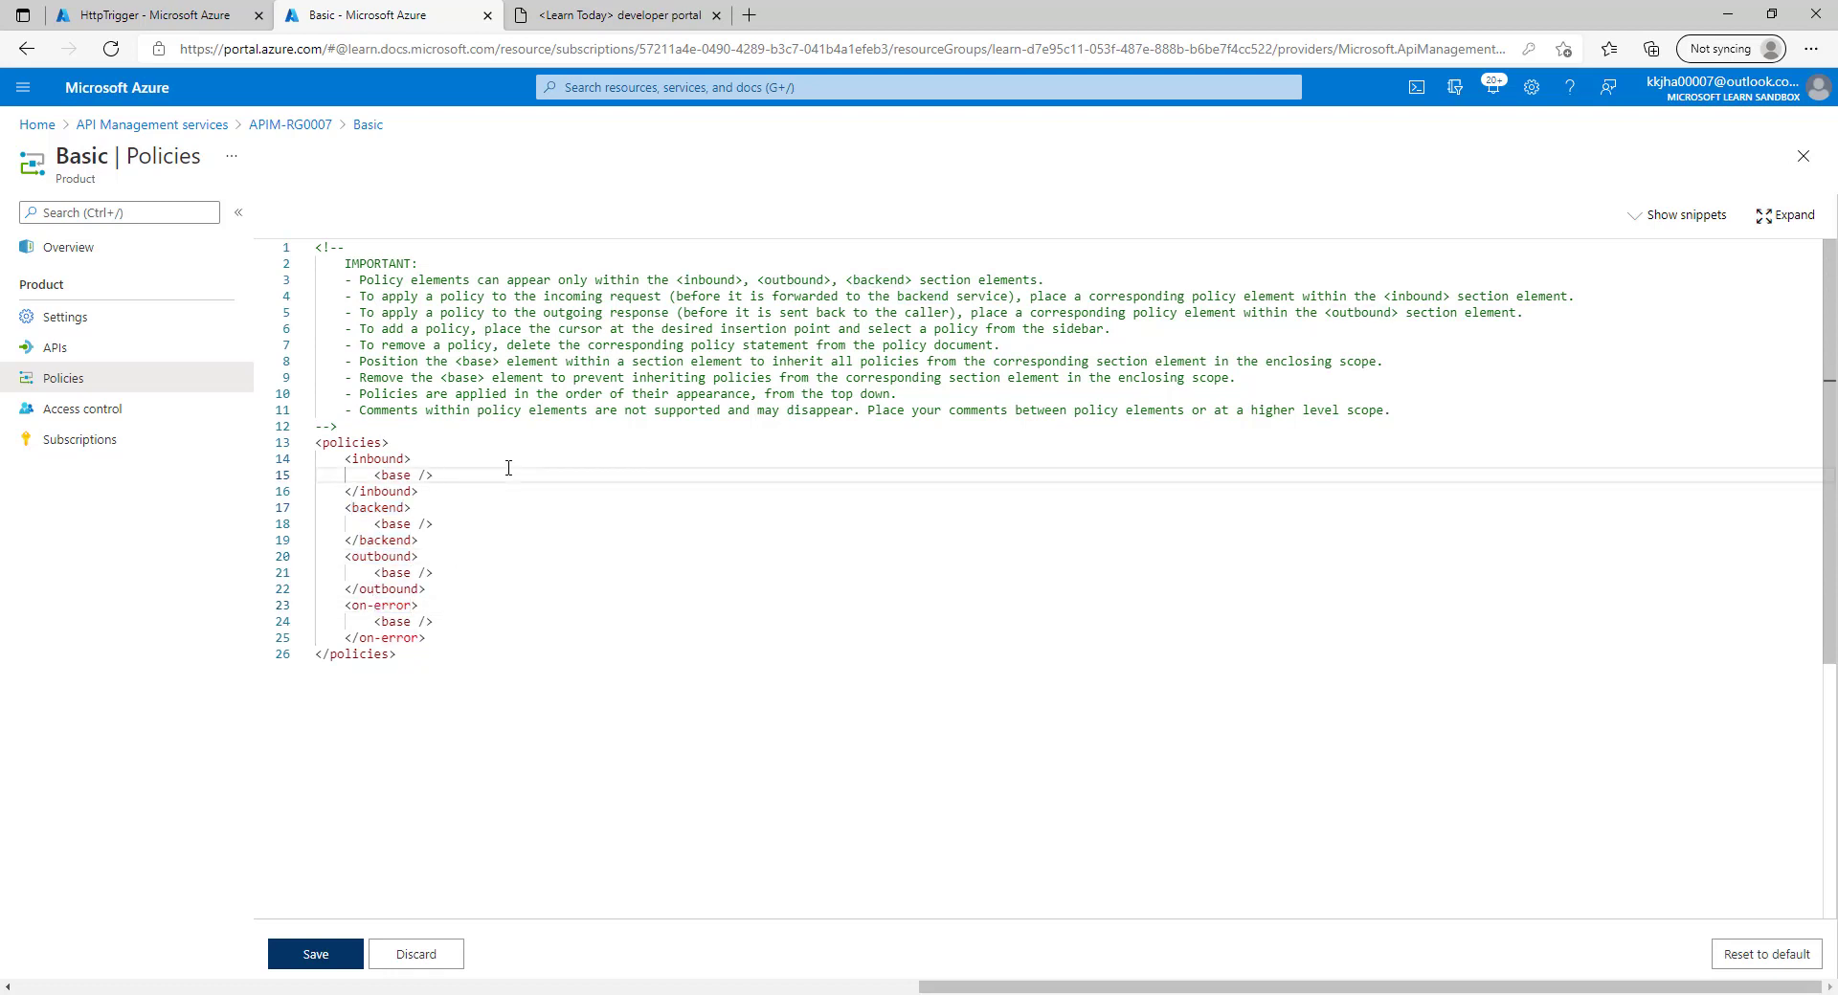
Insert the Limit concurrency snippet into inbound, then discard the unsaved edit.
{"action": "left_click", "coordinate": [1661, 219]}
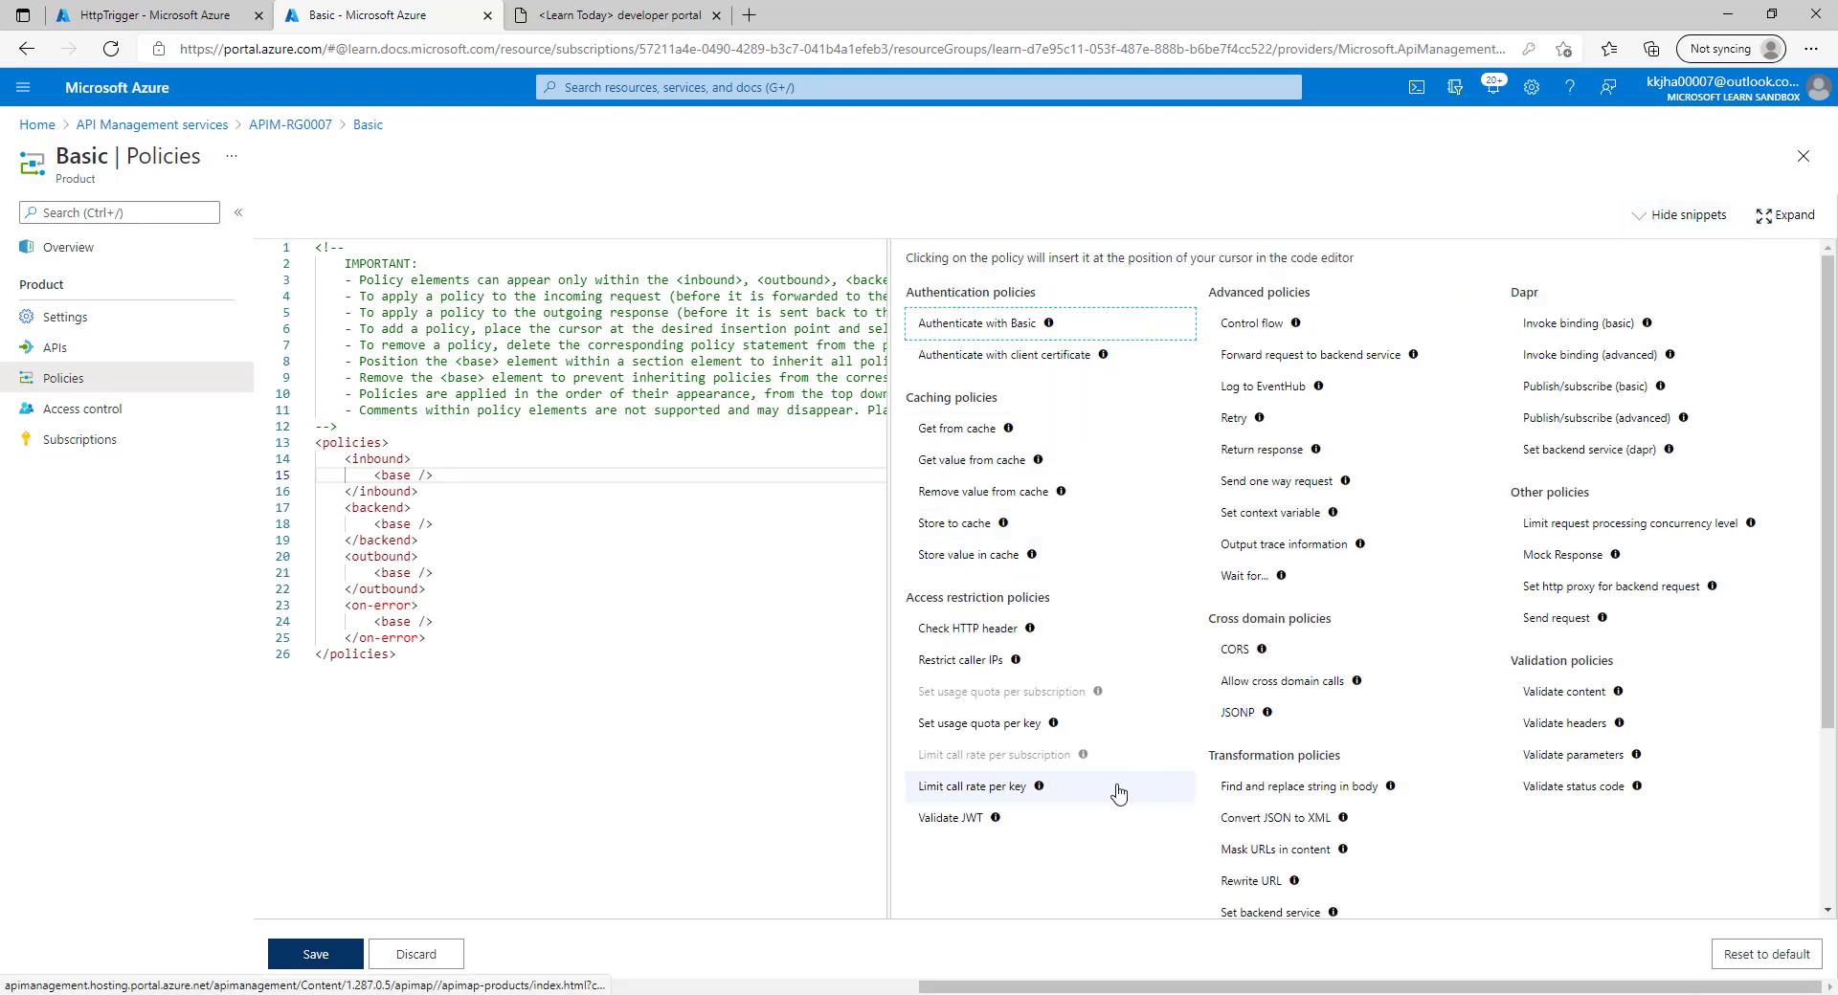
{"action": "left_click", "coordinate": [1634, 231]}
{"action": "left_click", "coordinate": [1622, 230]}
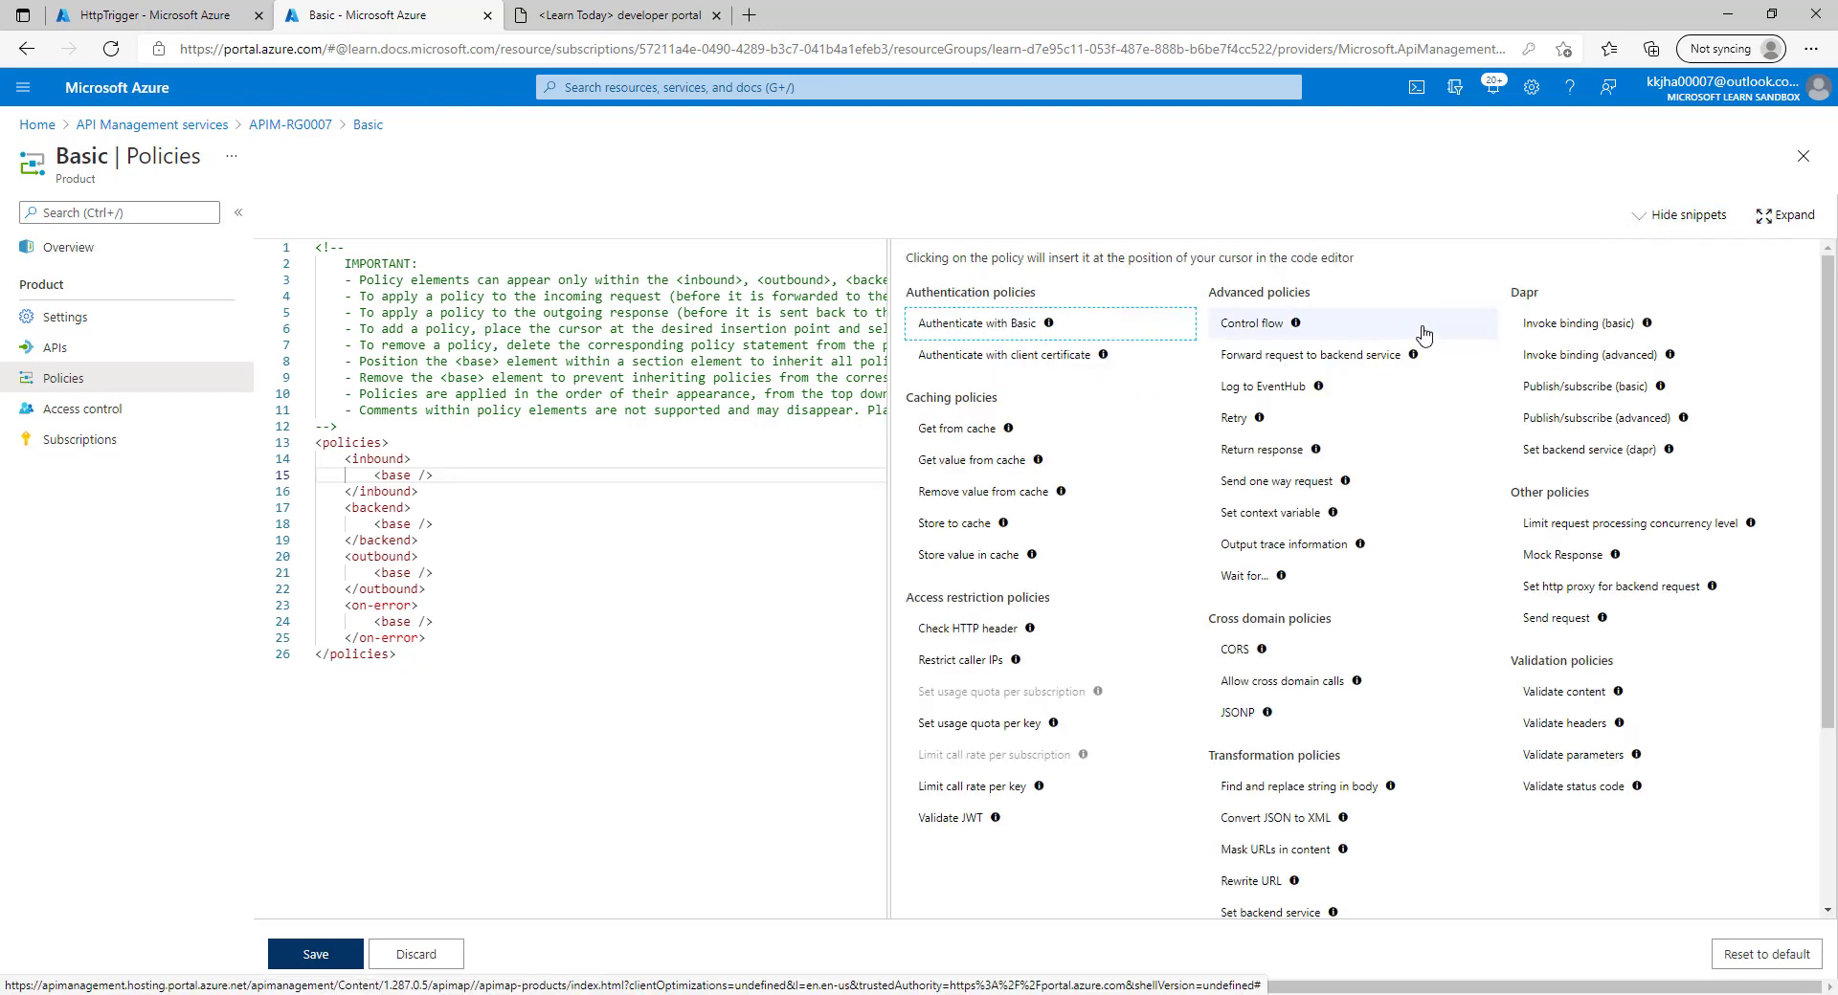
{"action": "left_click", "coordinate": [1612, 534]}
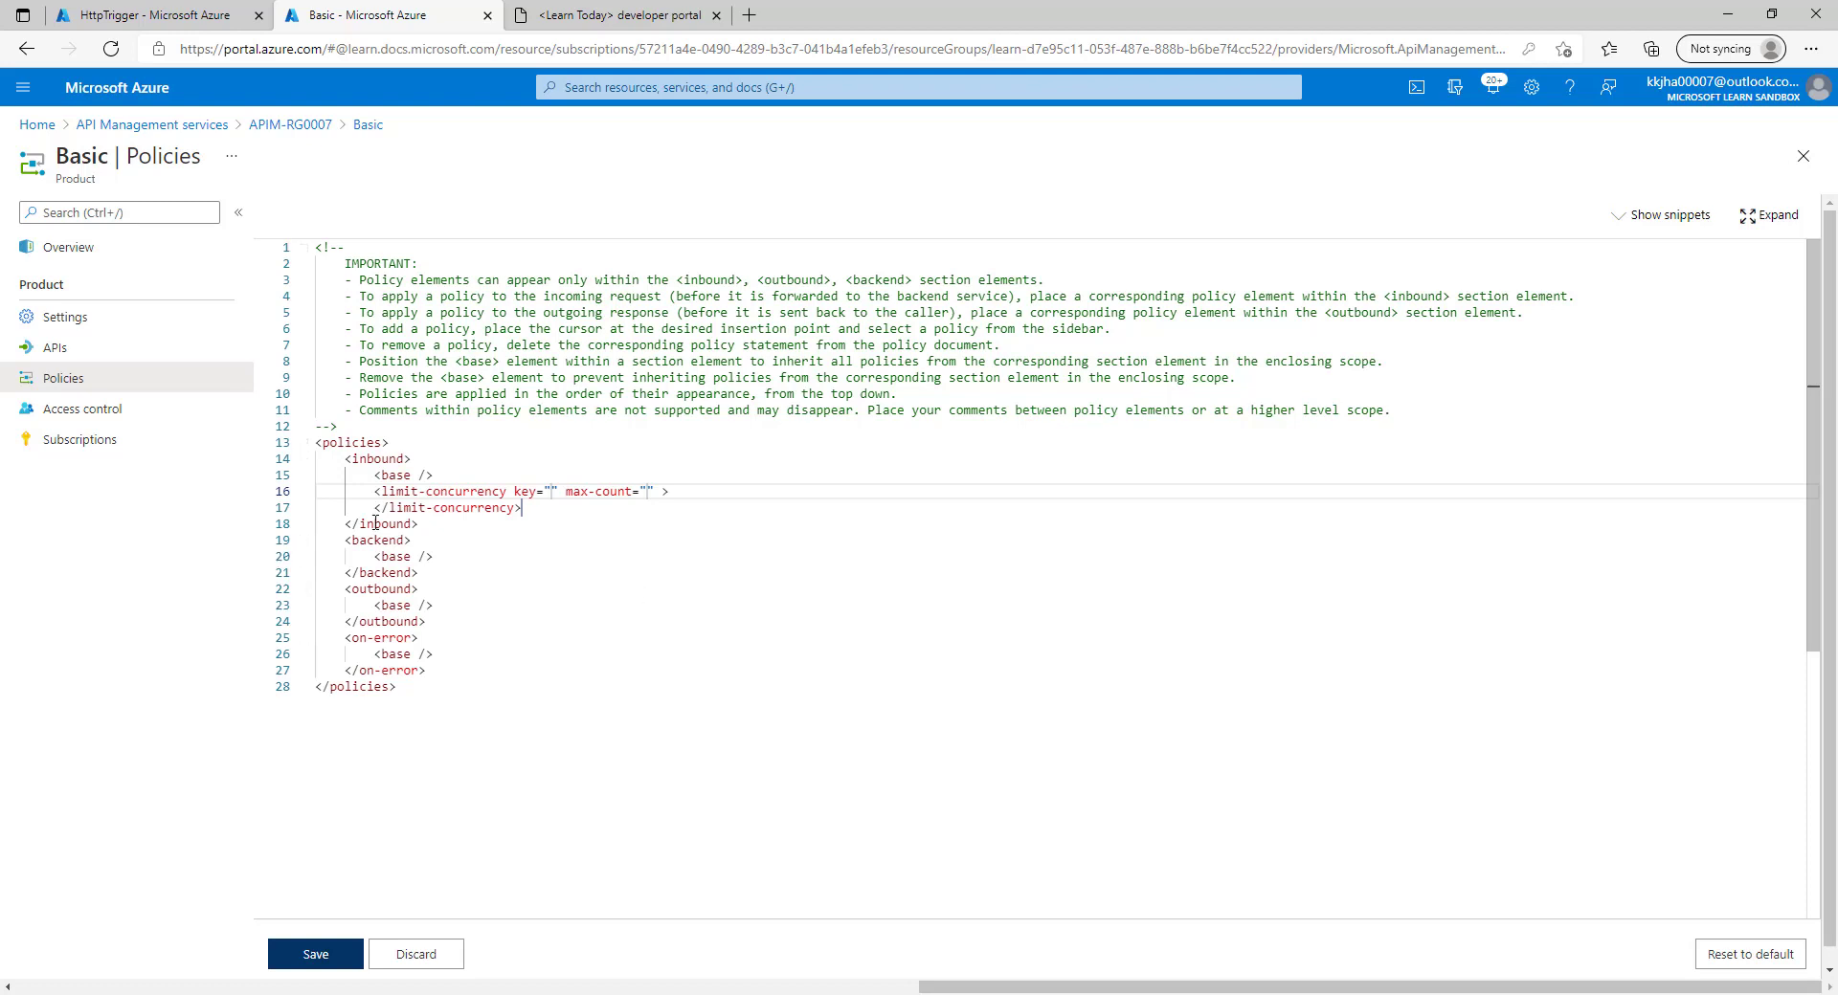
{"action": "left_click", "coordinate": [492, 509]}
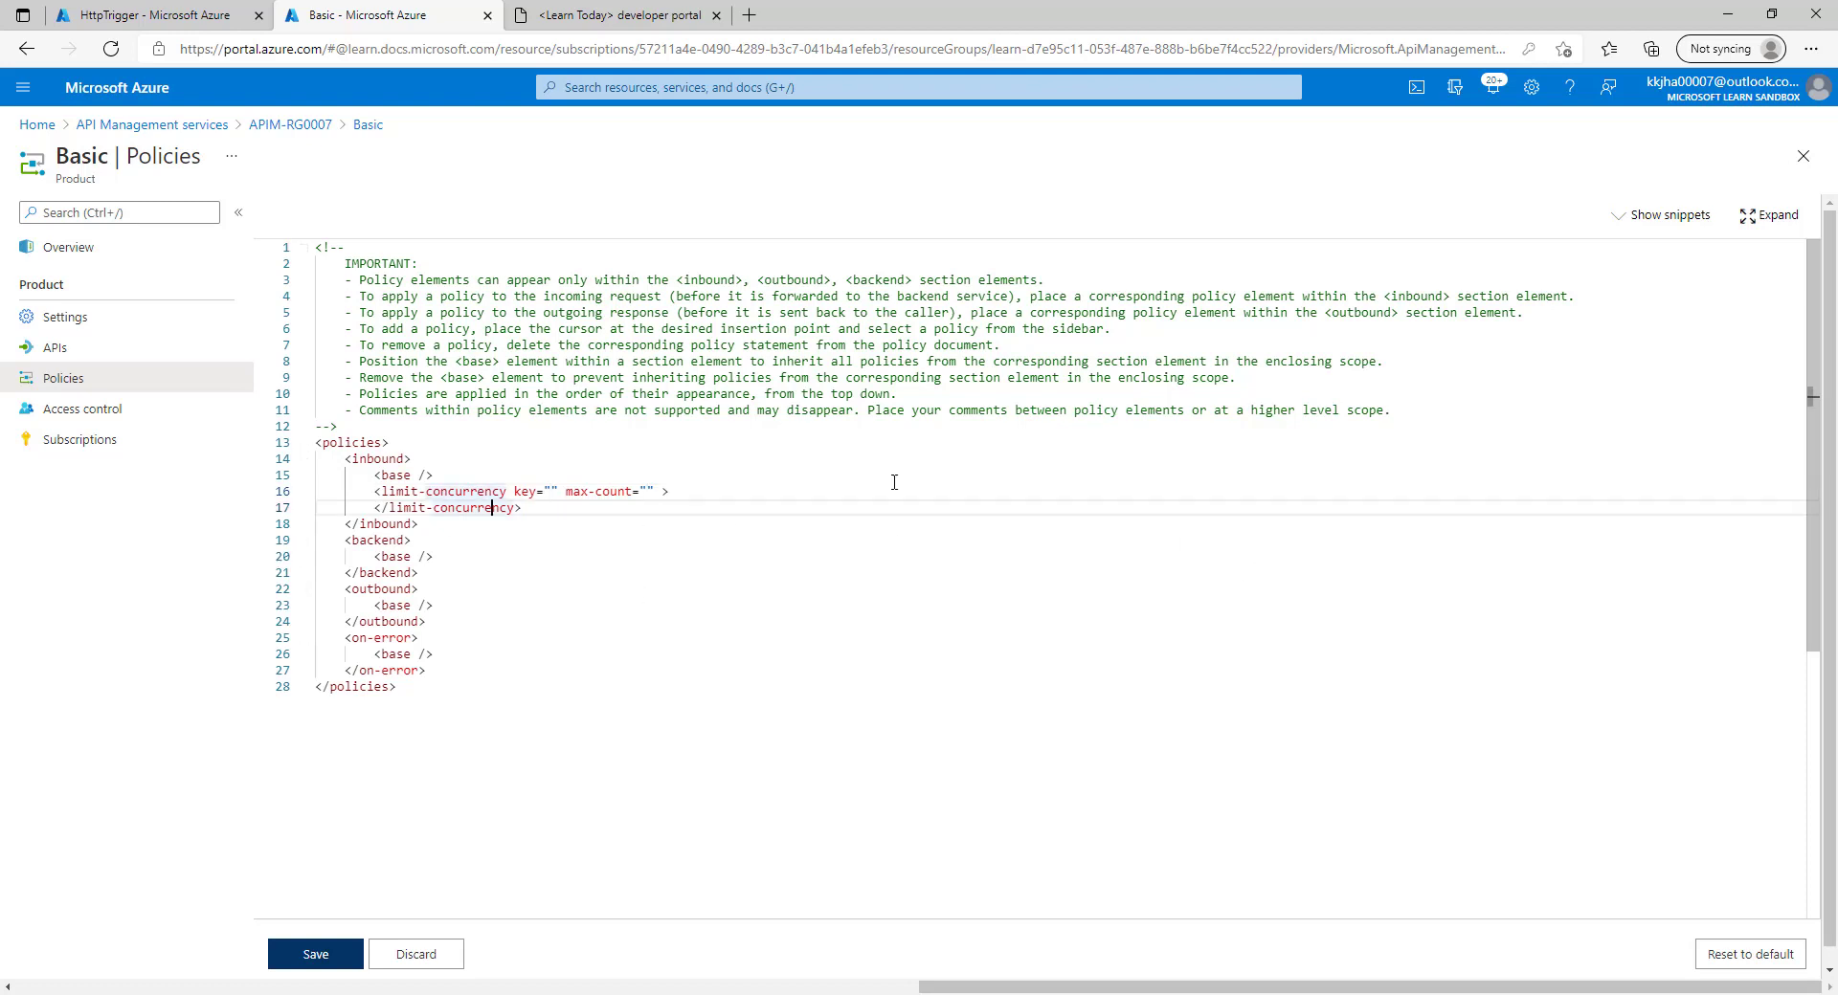
{"action": "left_click", "coordinate": [420, 953]}
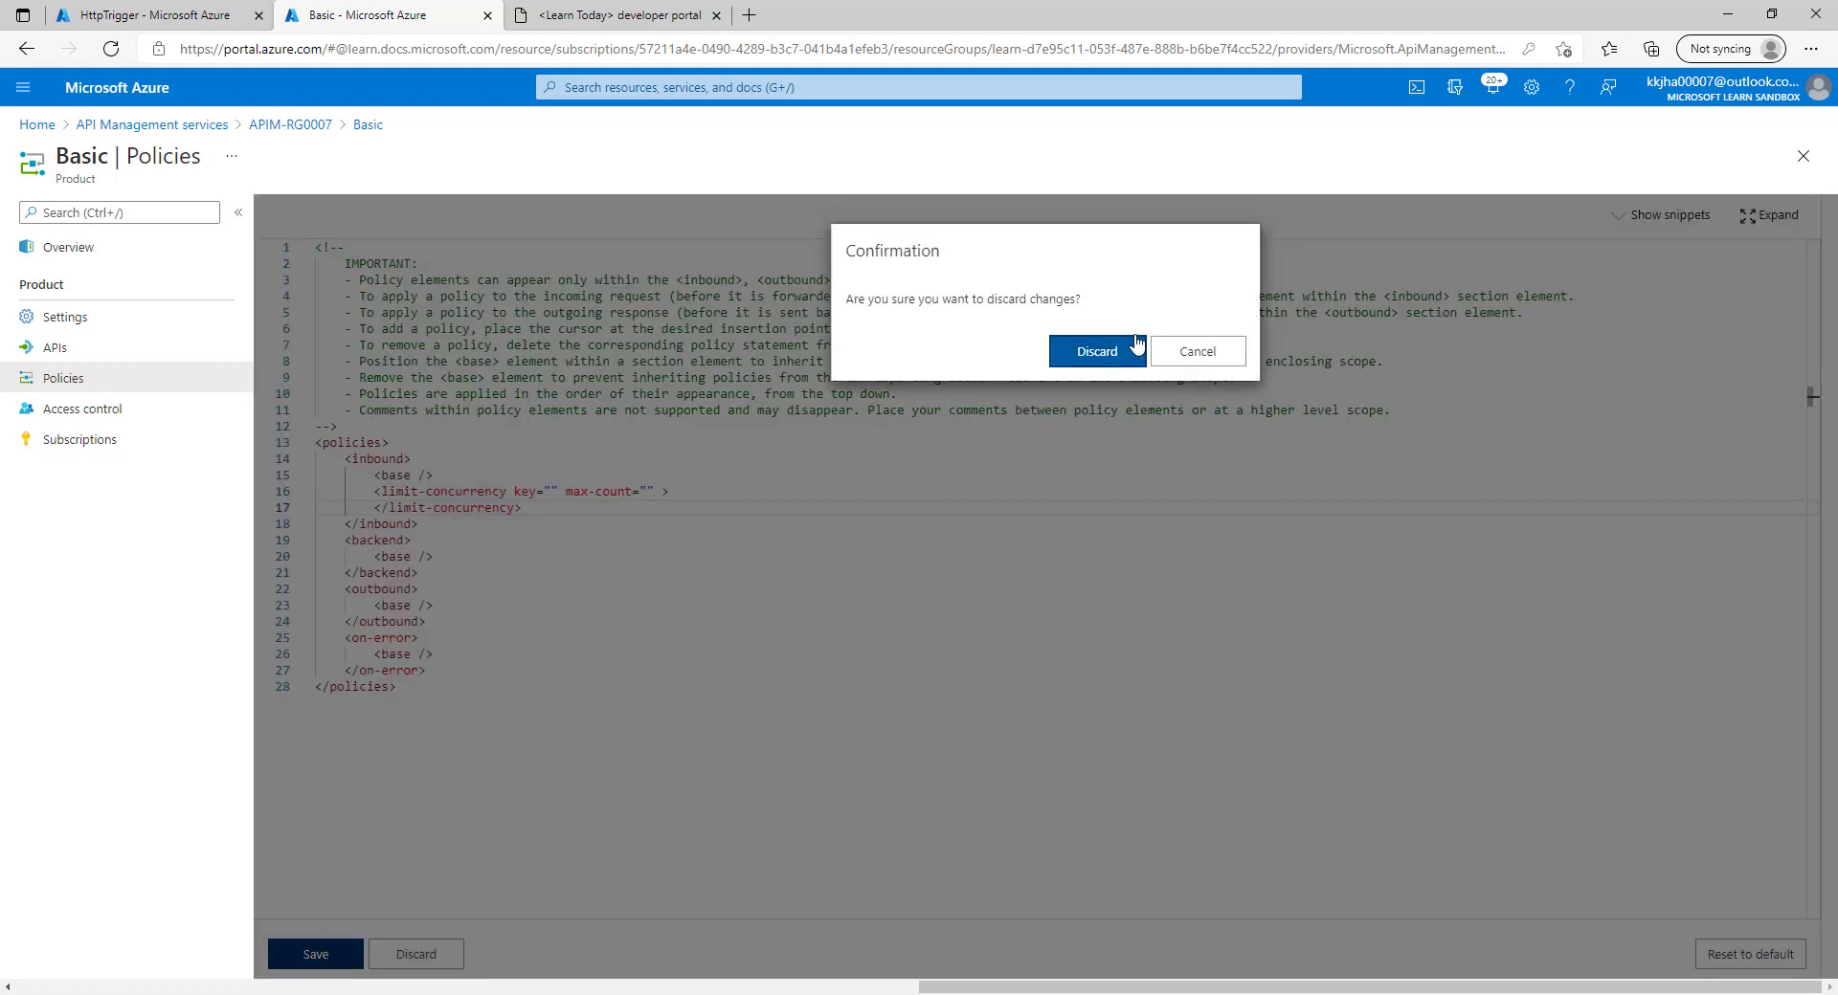
{"action": "left_click", "coordinate": [1097, 351]}
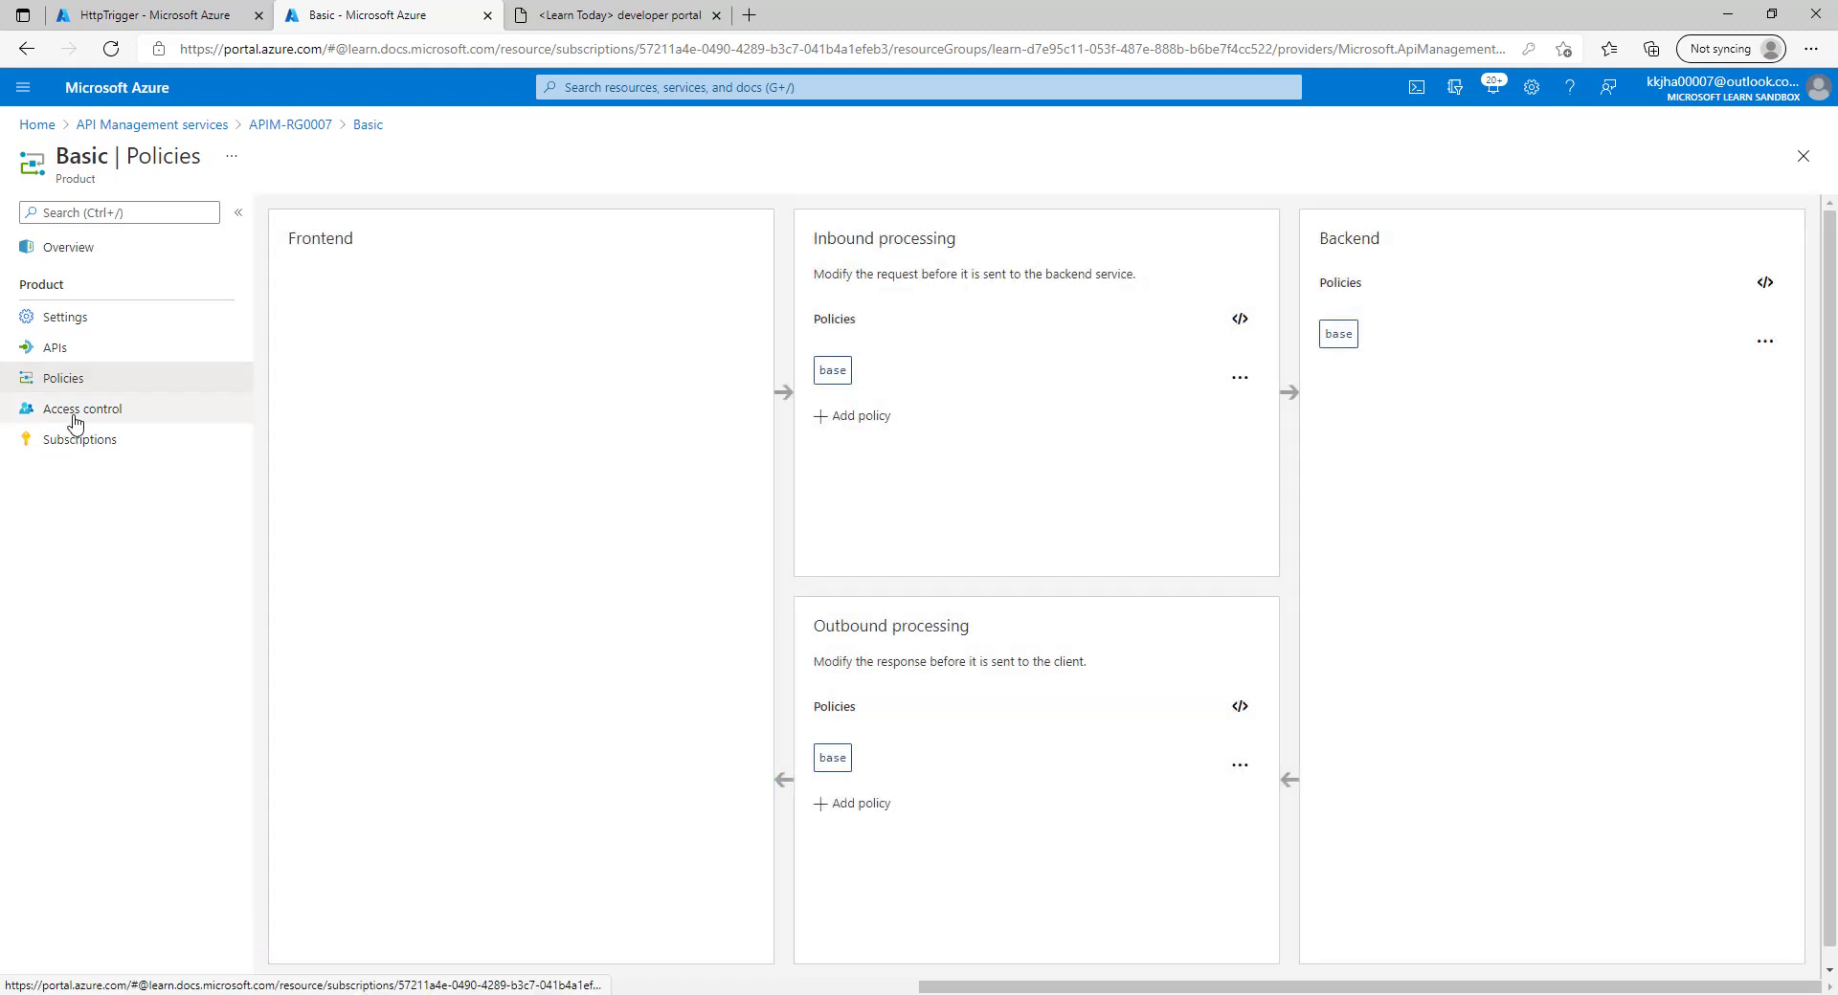
Open the Starter product's policies in code view.
{"action": "left_click", "coordinate": [288, 126]}
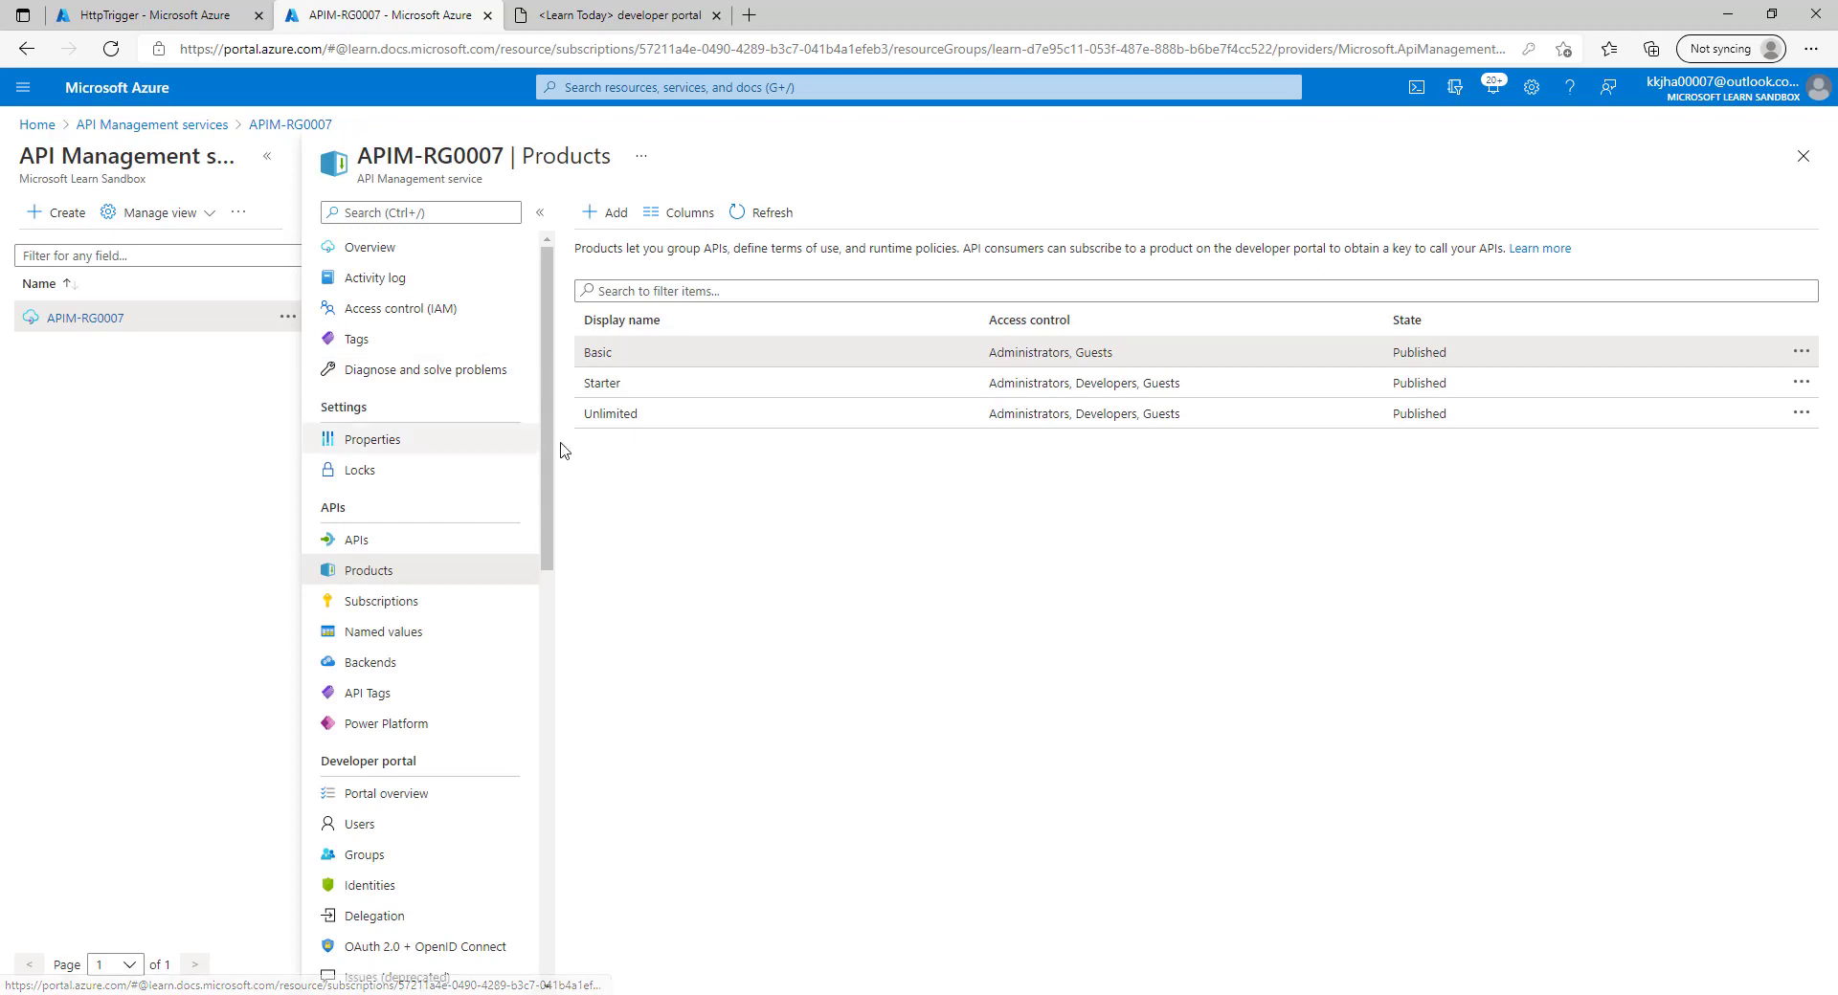
{"action": "left_click", "coordinate": [602, 384]}
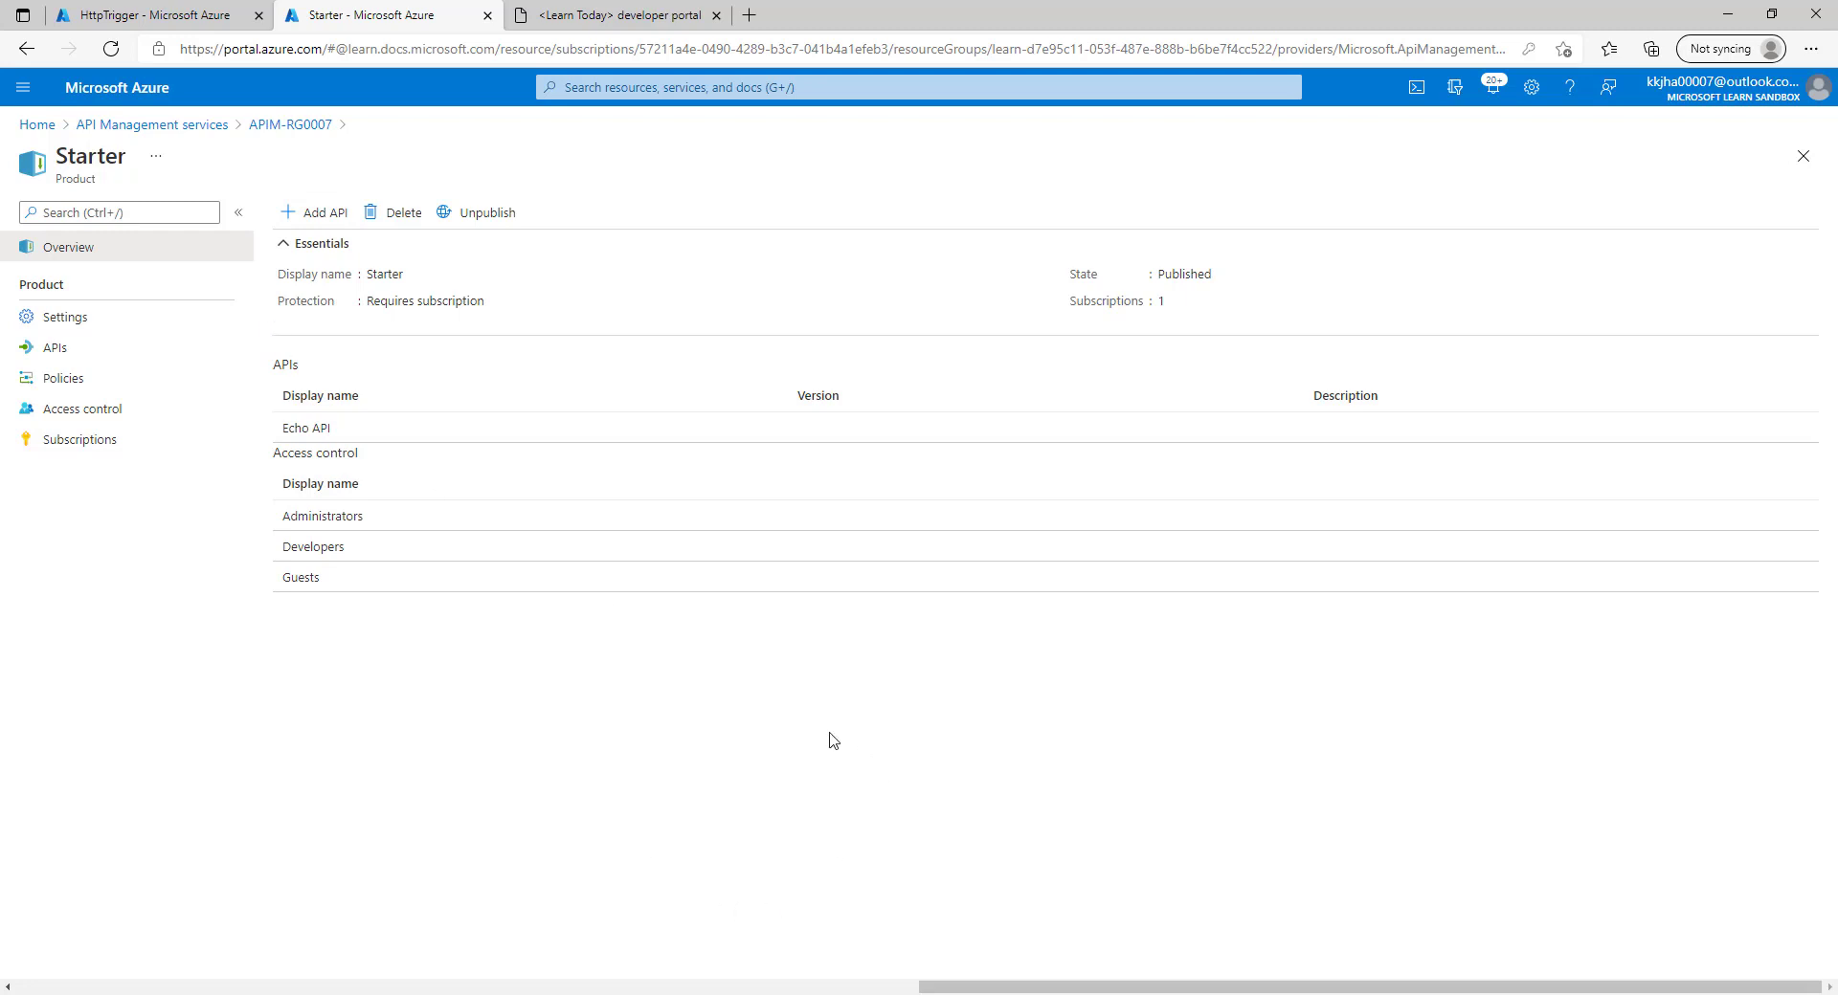
{"action": "left_click", "coordinate": [64, 378]}
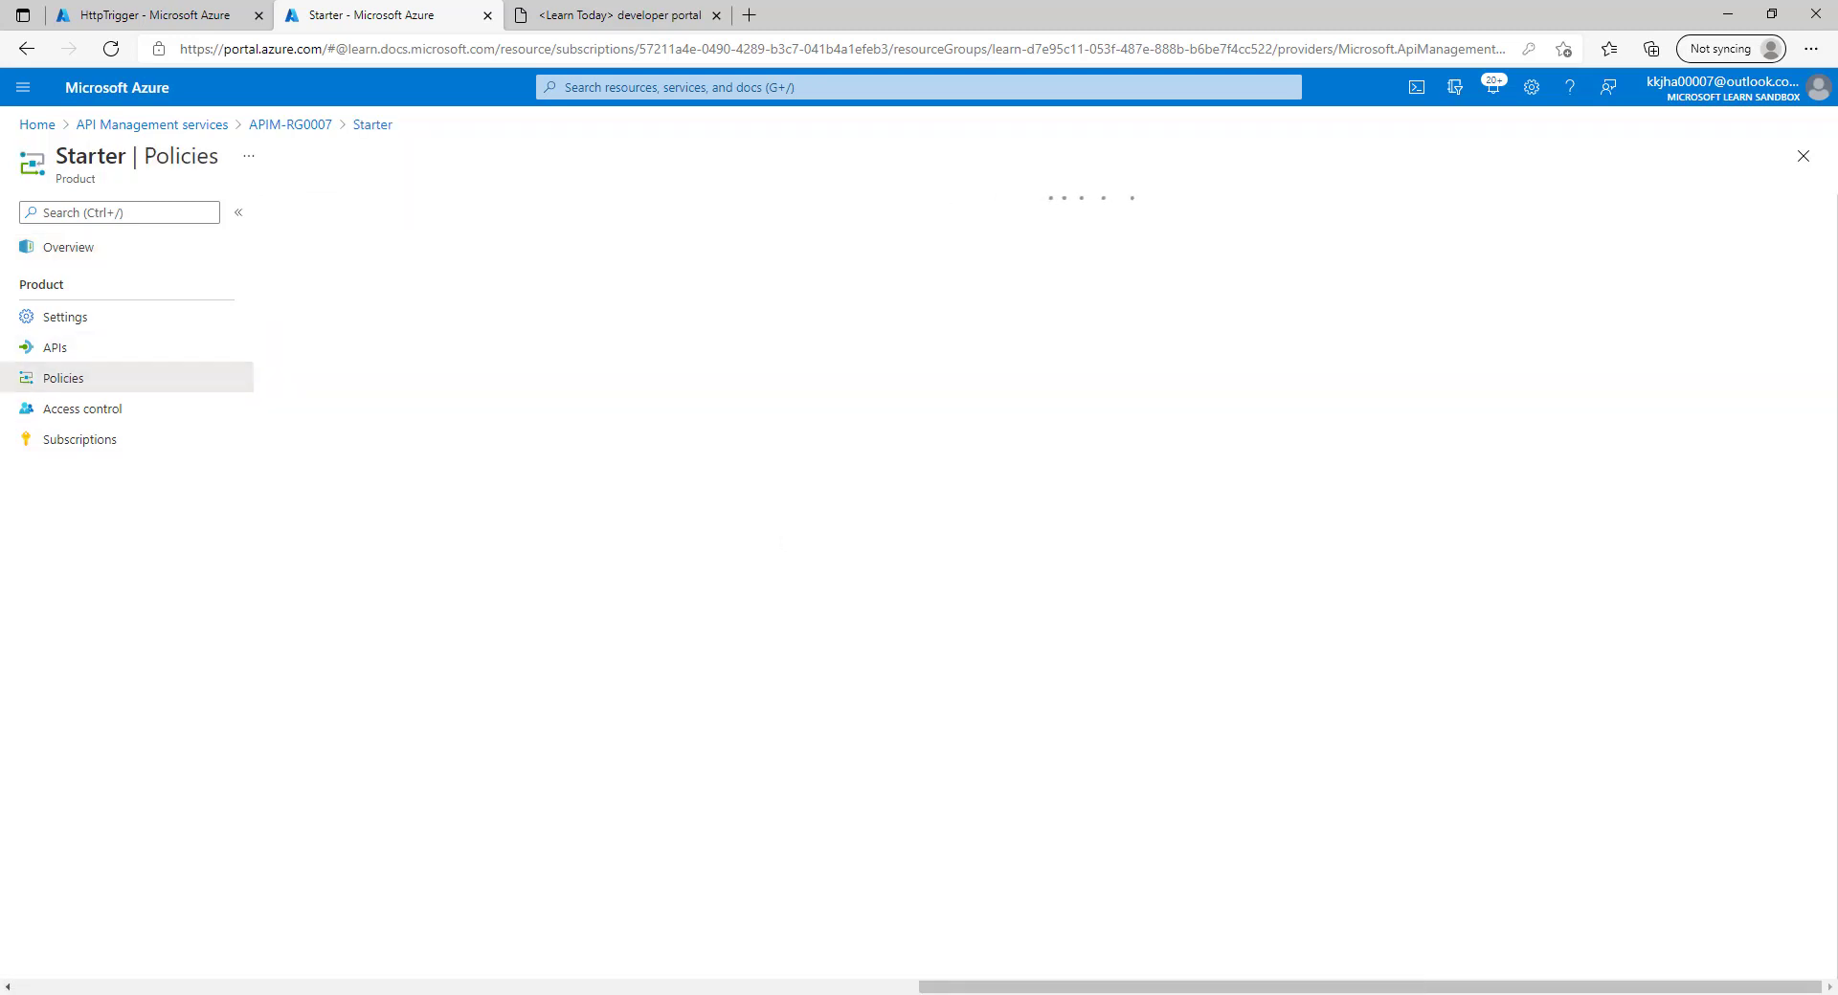
{"action": "left_click", "coordinate": [1246, 318]}
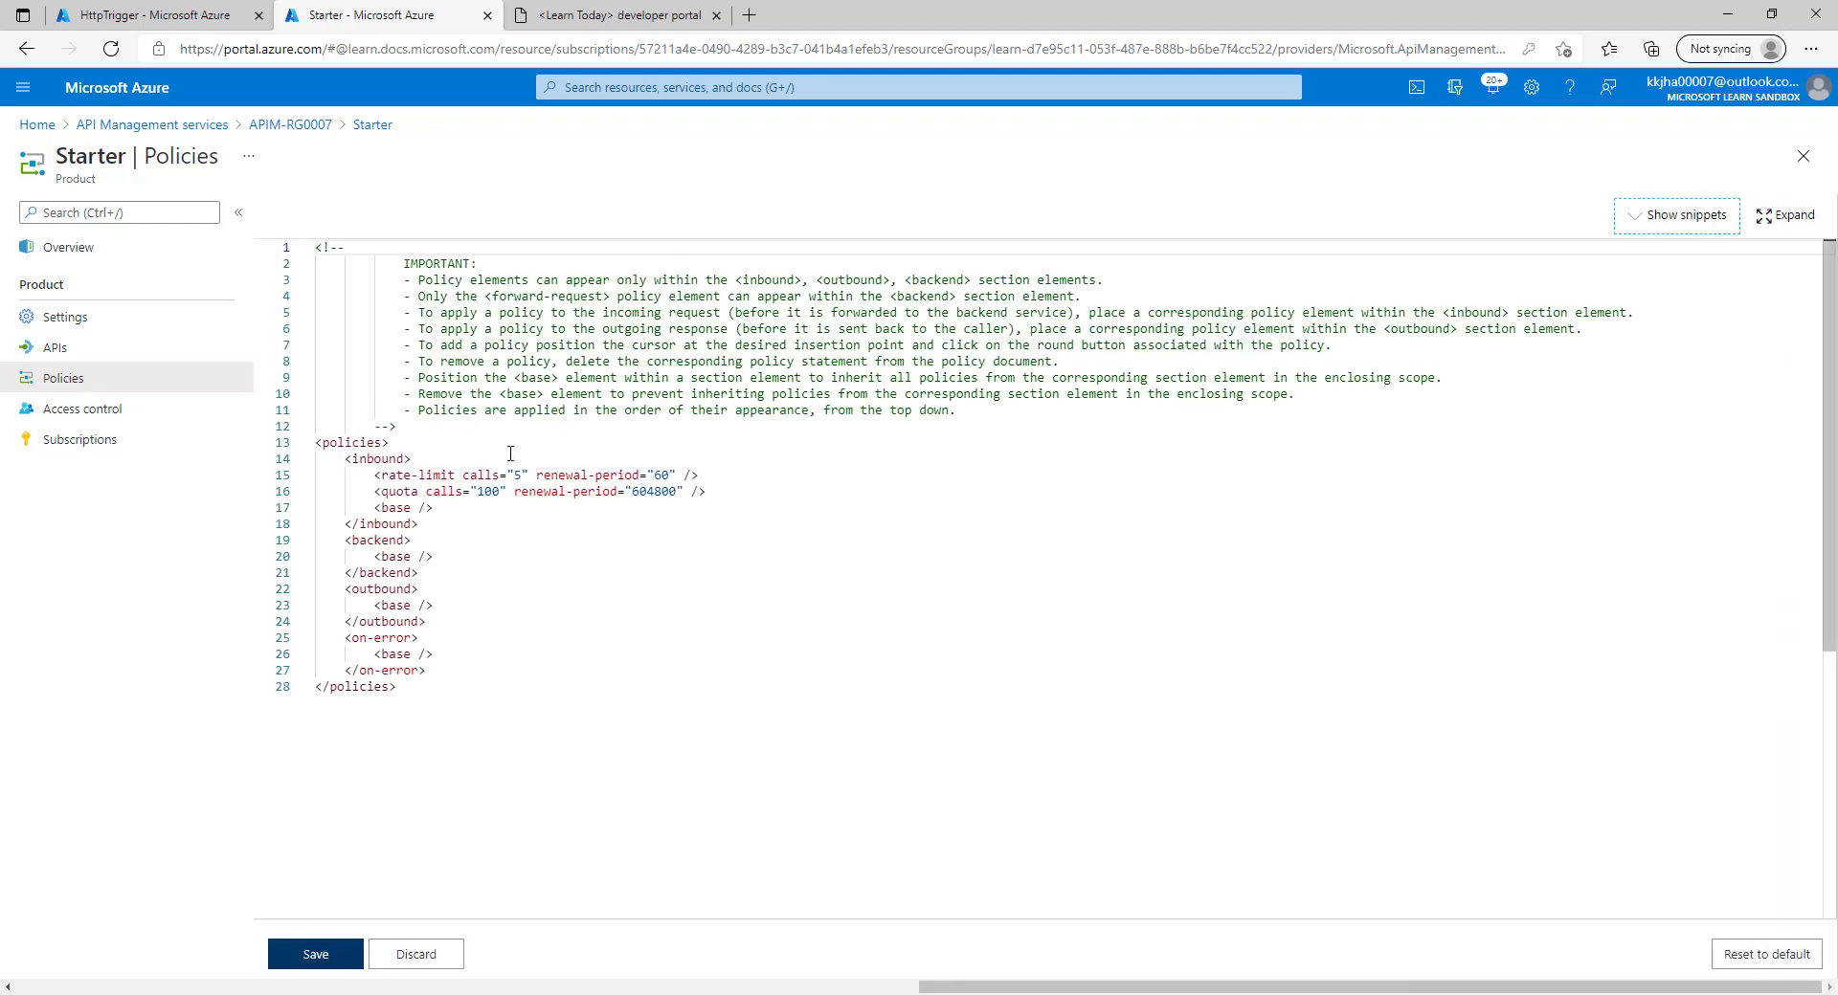
Review Starter's rate-limit (5 calls/60 s) and quota (100 calls/604800 s), then discard.
{"action": "left_click", "coordinate": [449, 474]}
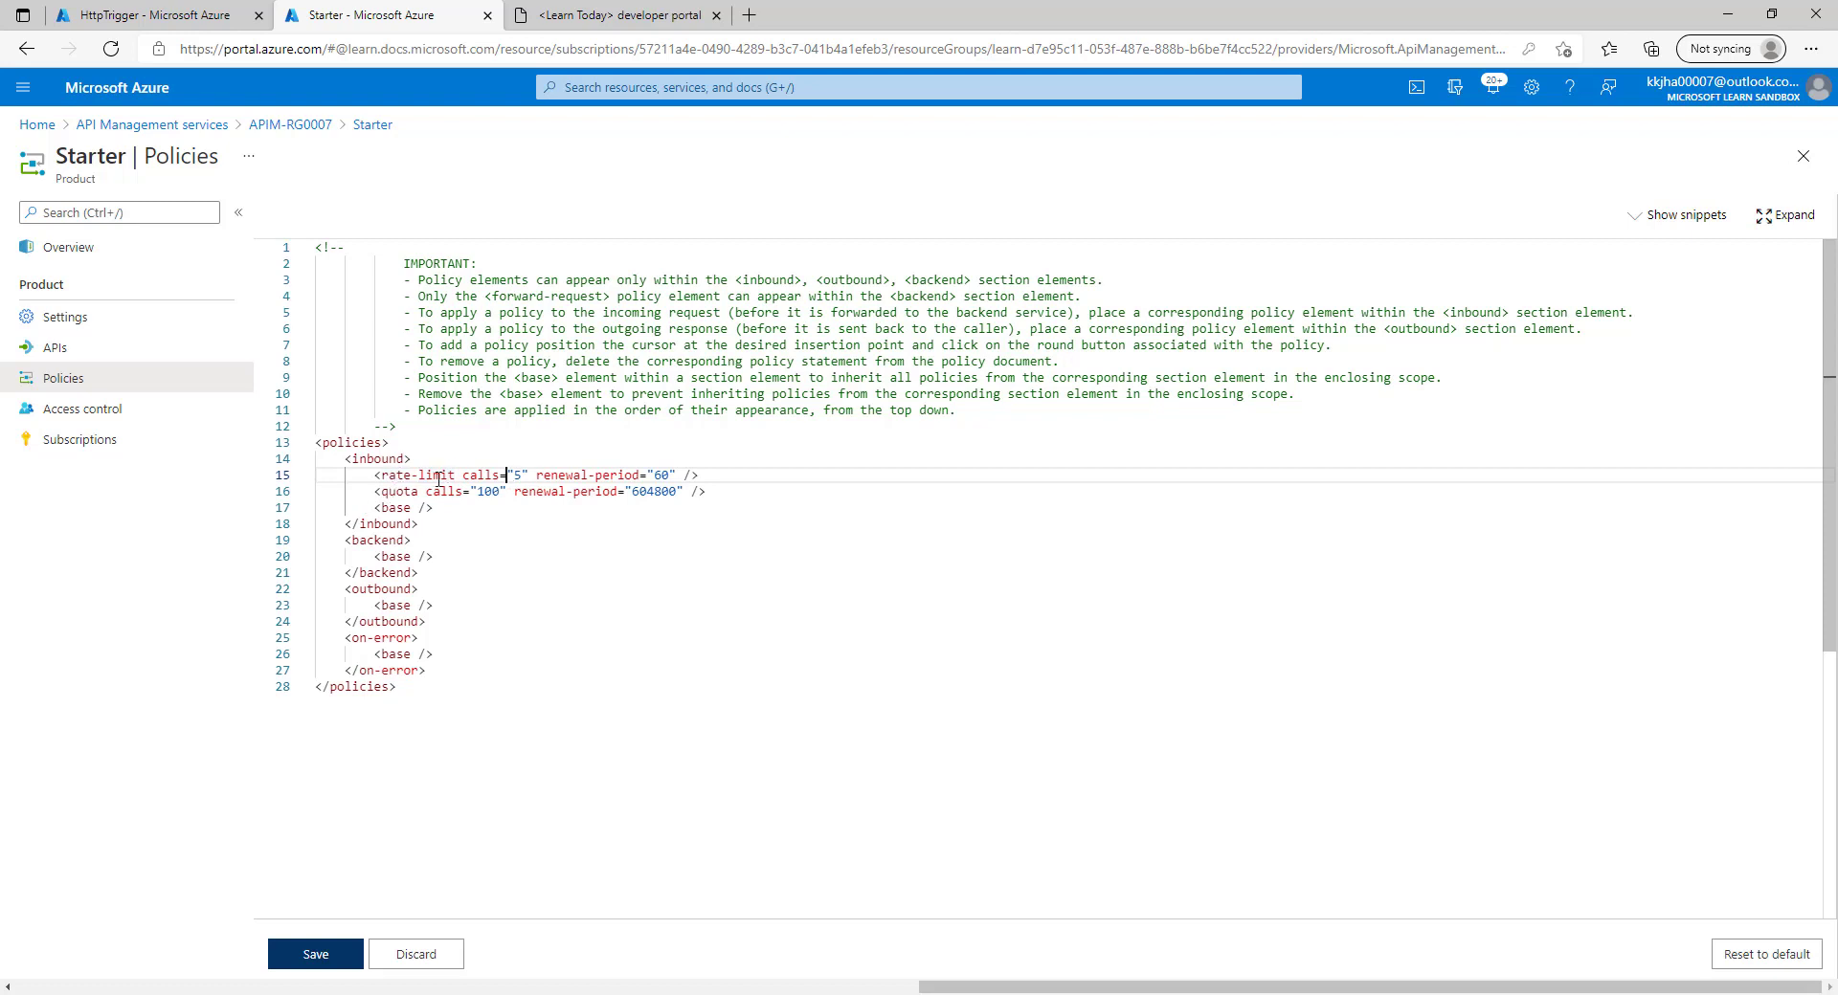
{"action": "key", "text": "Down"}
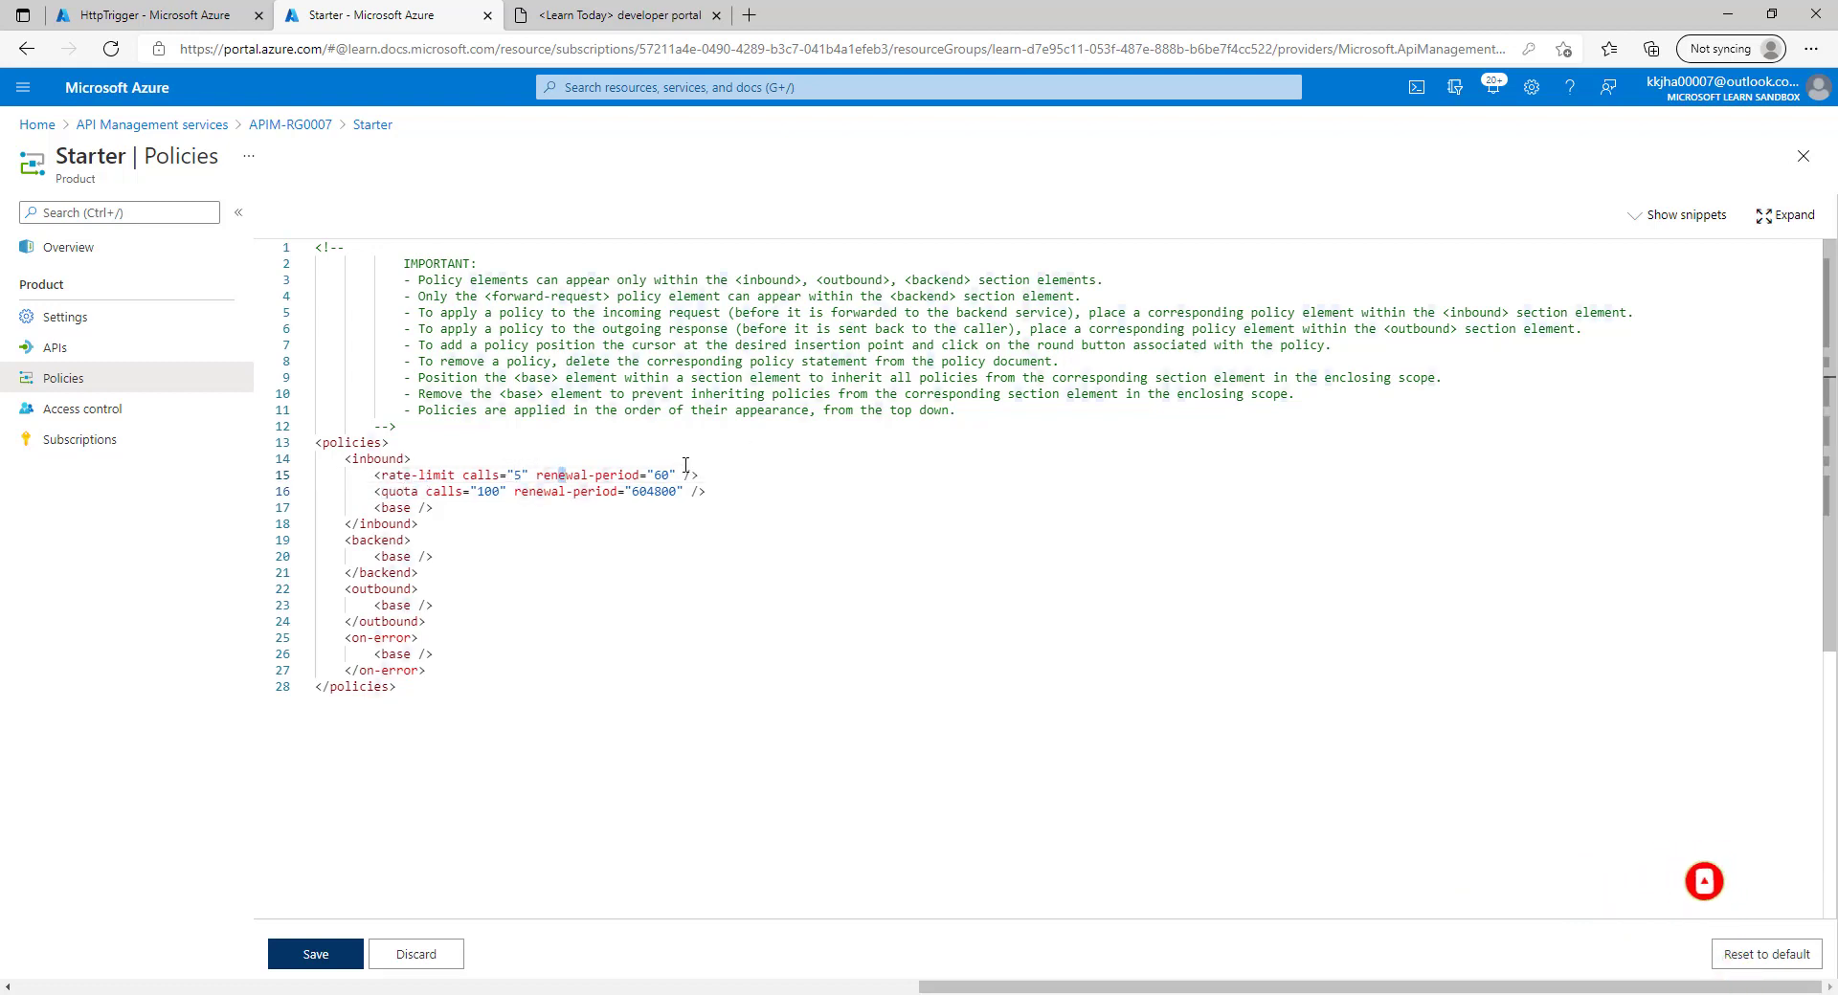
{"action": "left_click", "coordinate": [500, 513]}
{"action": "left_click", "coordinate": [401, 495]}
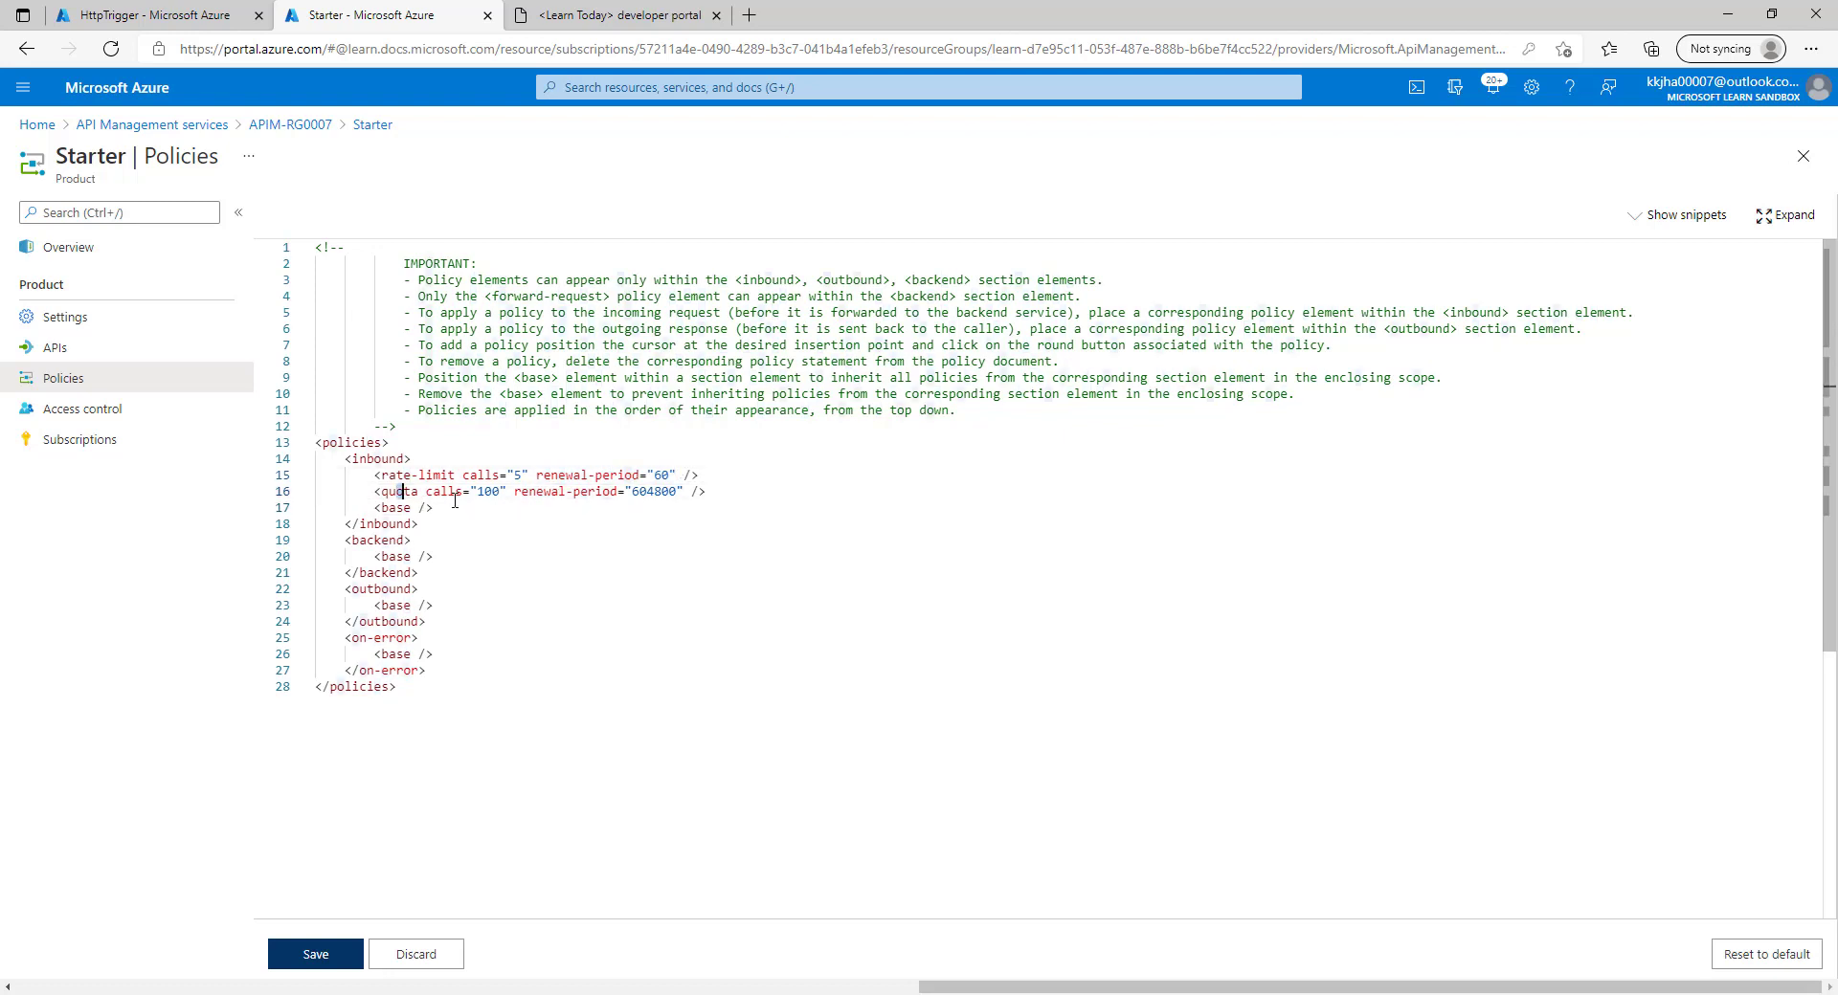
{"action": "left_click", "coordinate": [484, 491]}
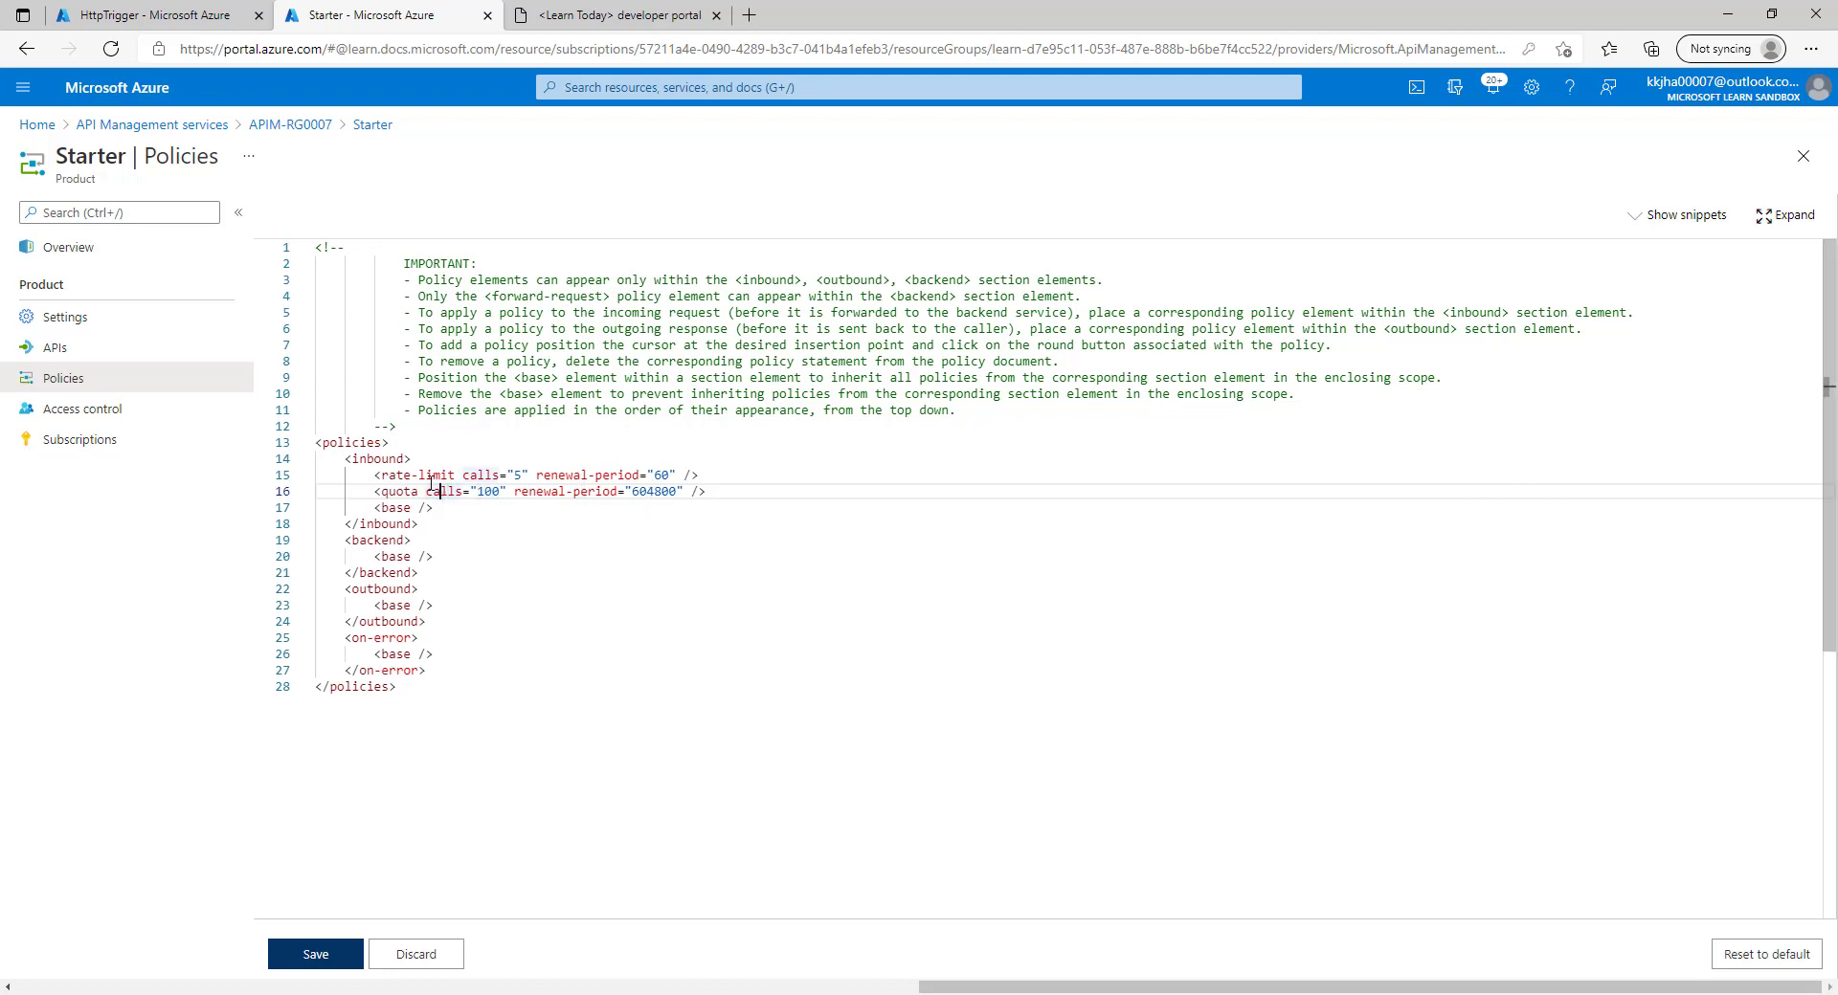
{"action": "left_click_drag", "start_coordinate": [716, 491], "coordinate": [189, 491]}
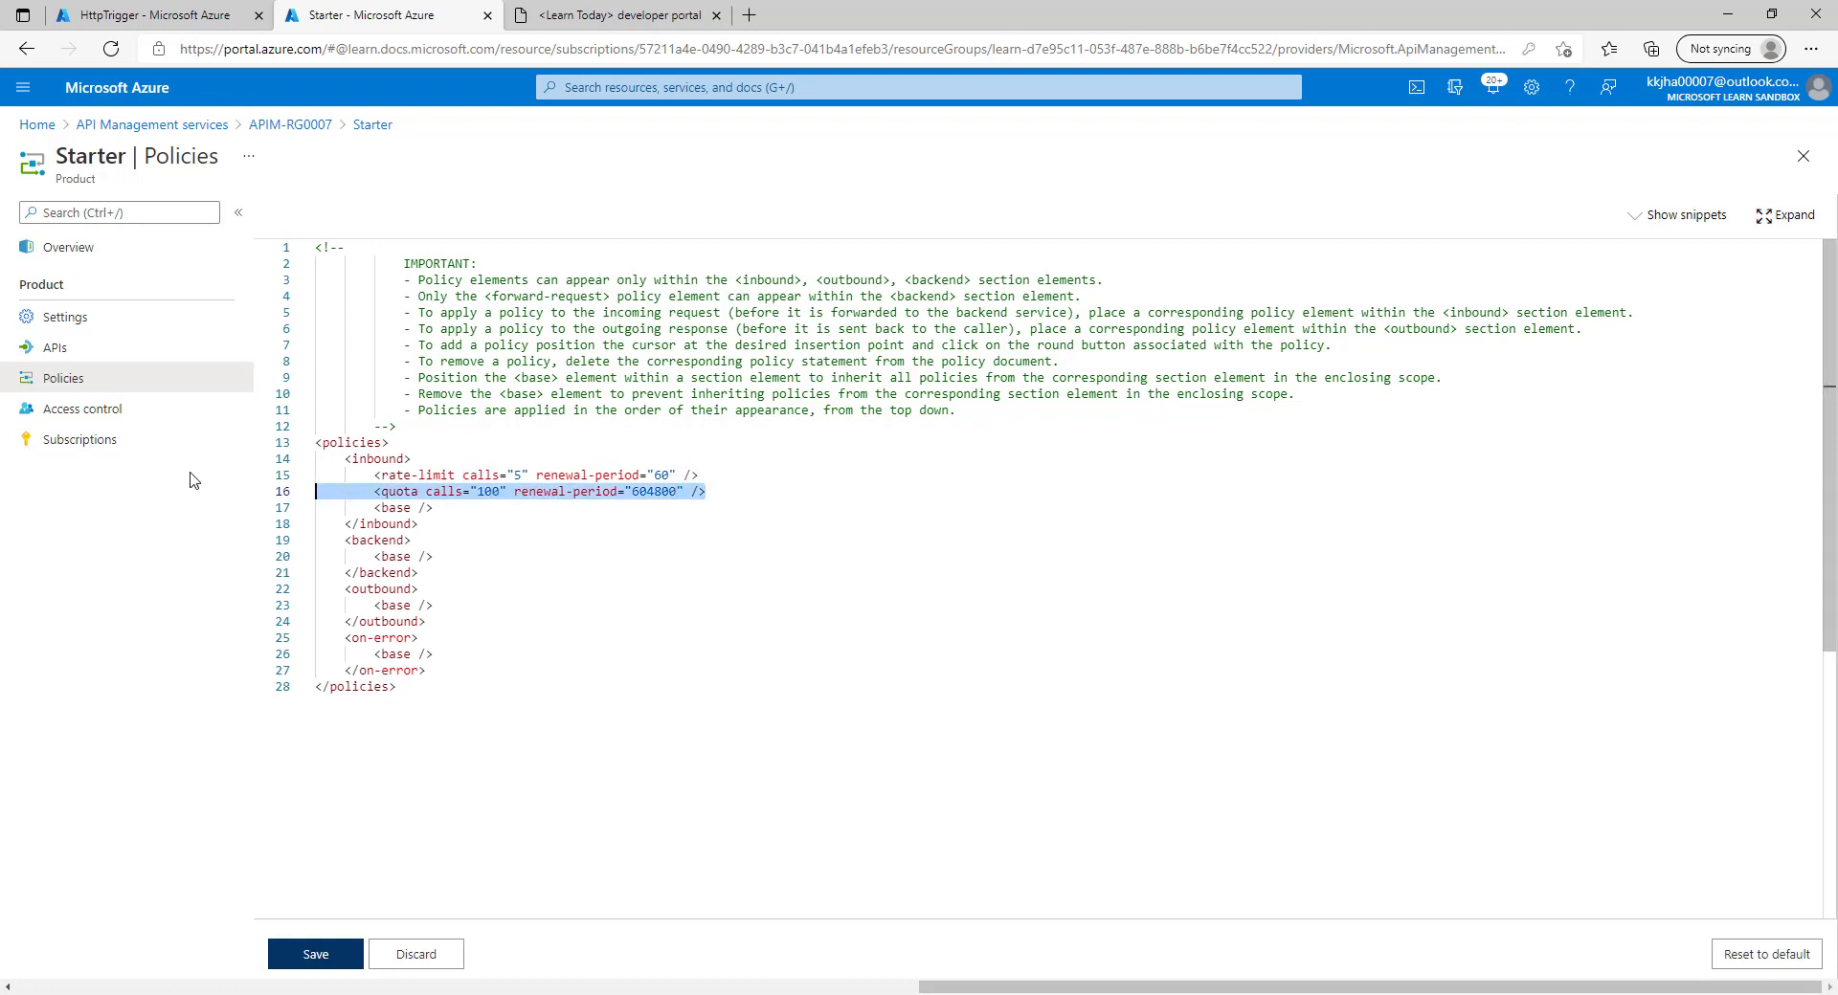
{"action": "left_click", "coordinate": [320, 475], "text": "shift"}
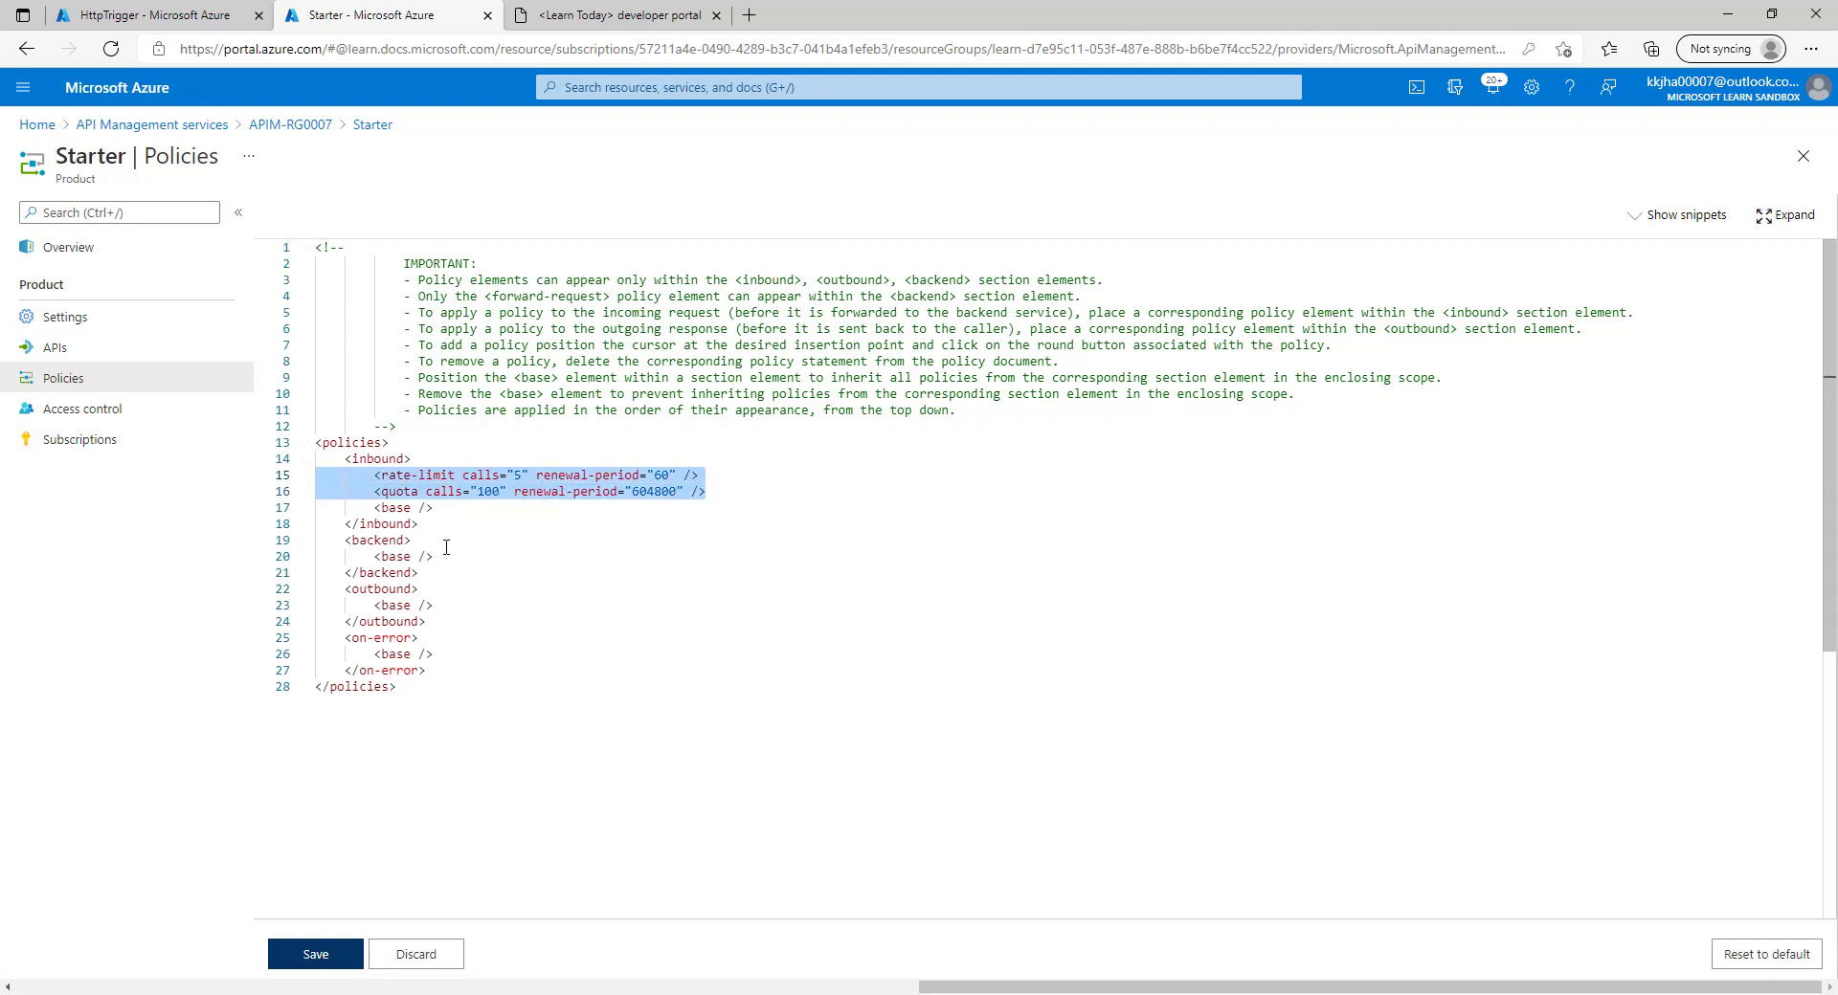
{"action": "left_click", "coordinate": [431, 953]}
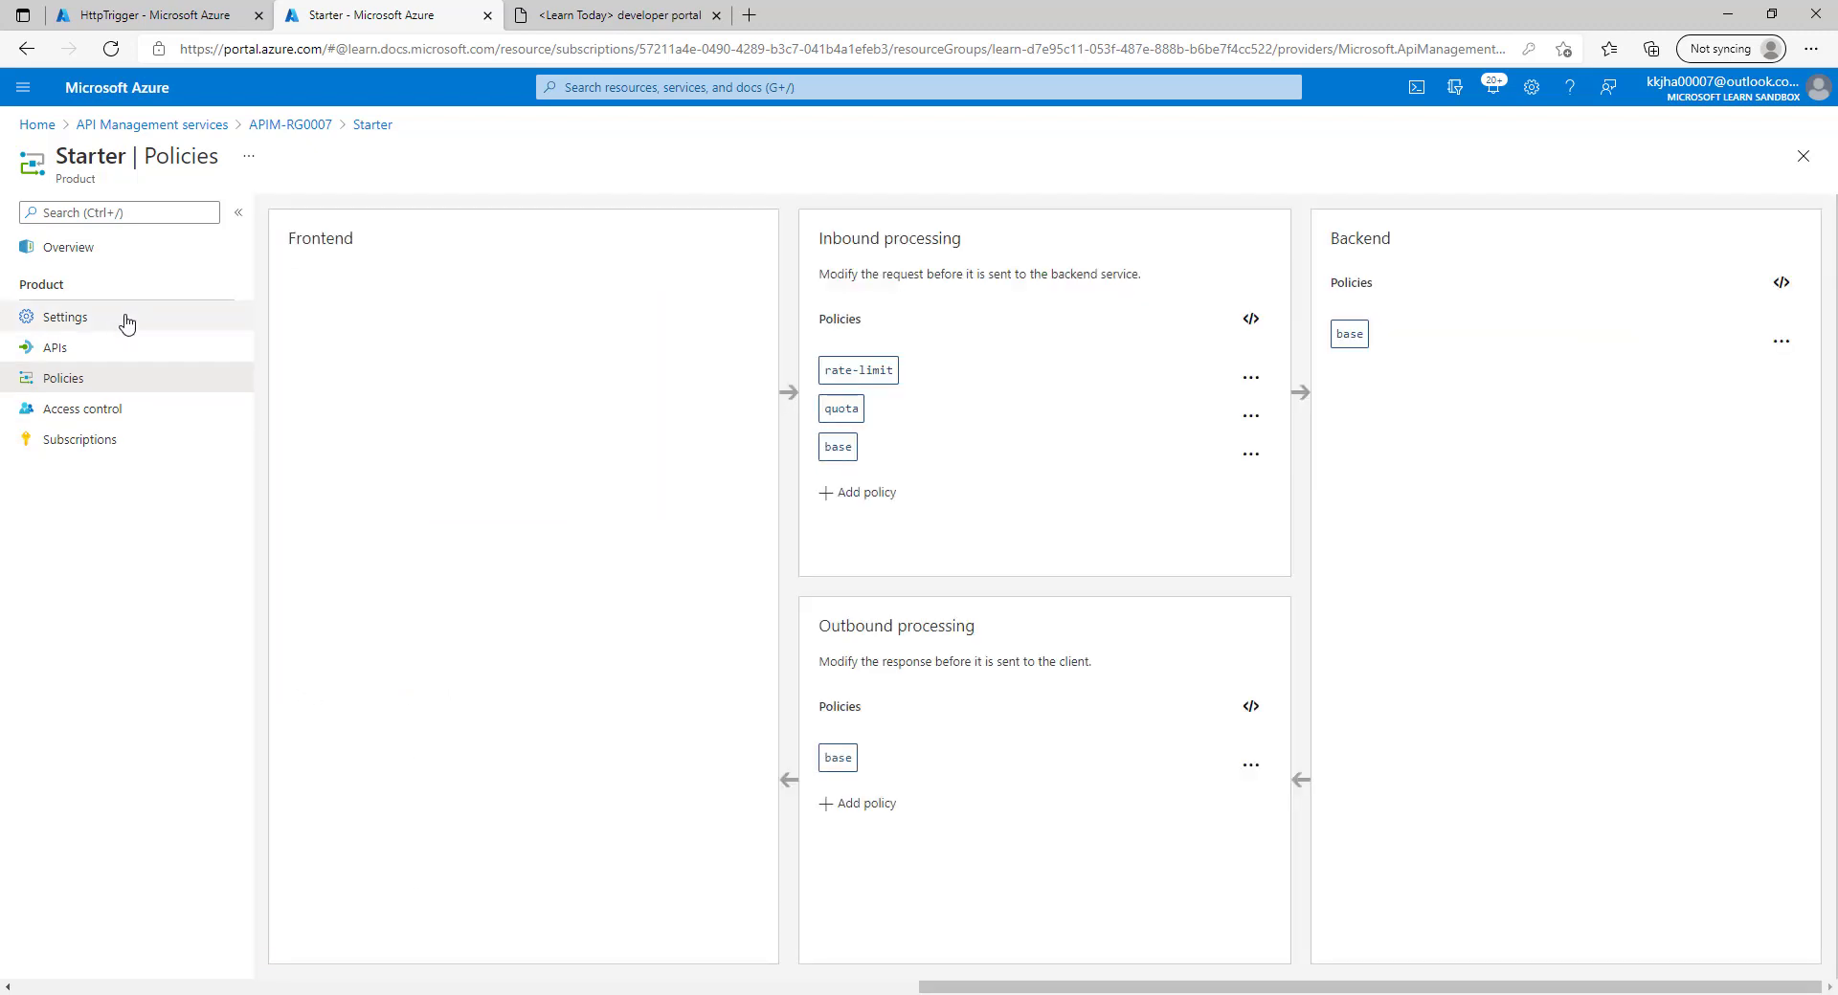
Open the Basic product's Policies page from the APIM-RG0007 products list.
{"action": "left_click", "coordinate": [292, 125]}
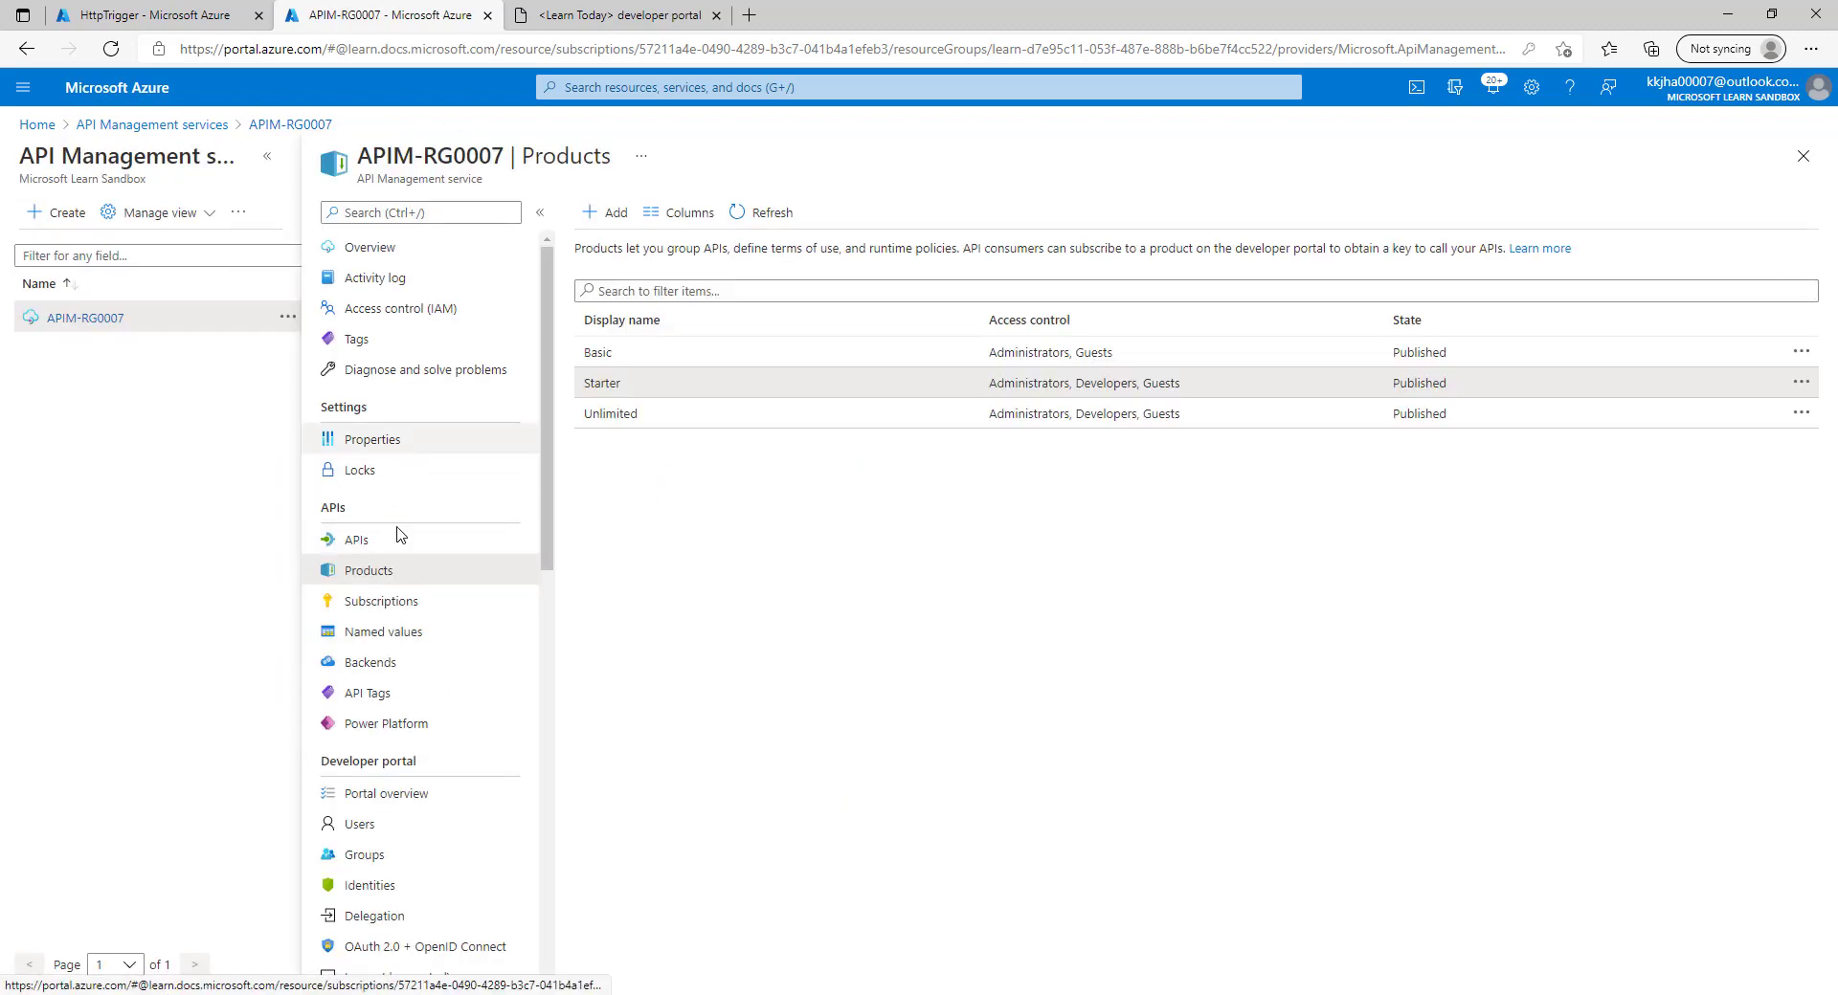
{"action": "left_click_drag", "start_coordinate": [618, 327], "coordinate": [615, 351]}
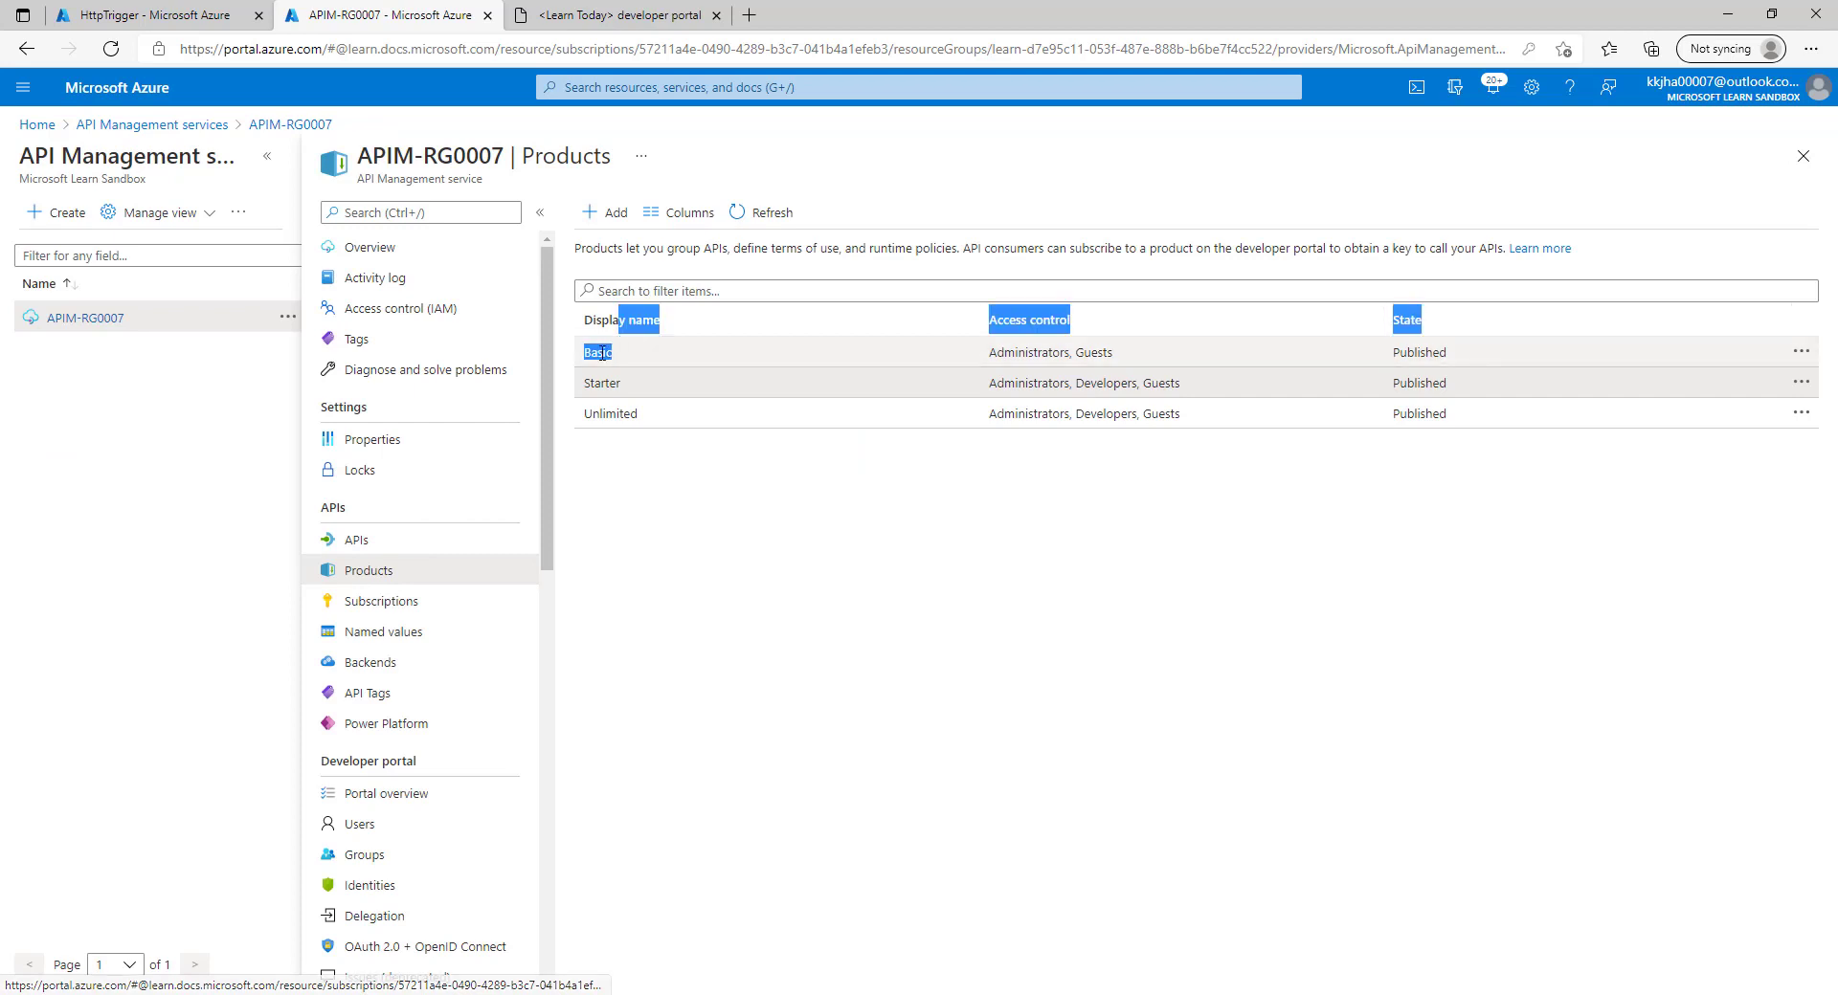
{"action": "left_click", "coordinate": [791, 353]}
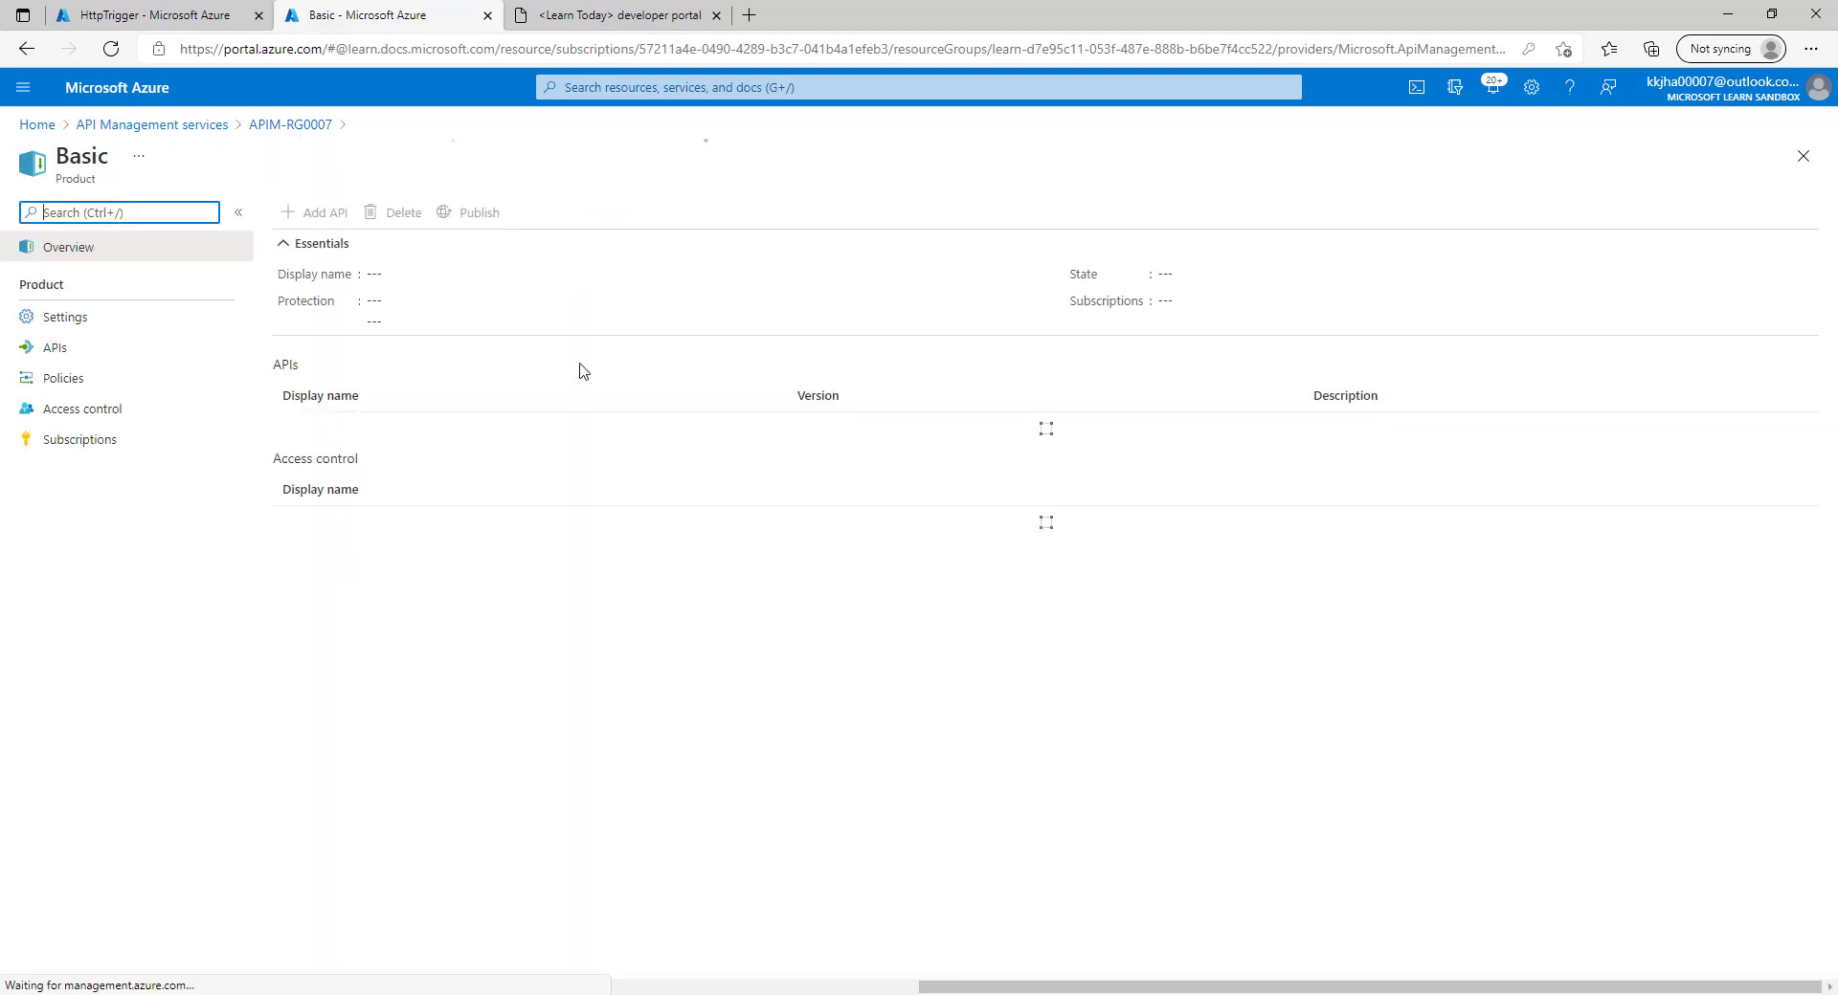
{"action": "left_click", "coordinate": [73, 377]}
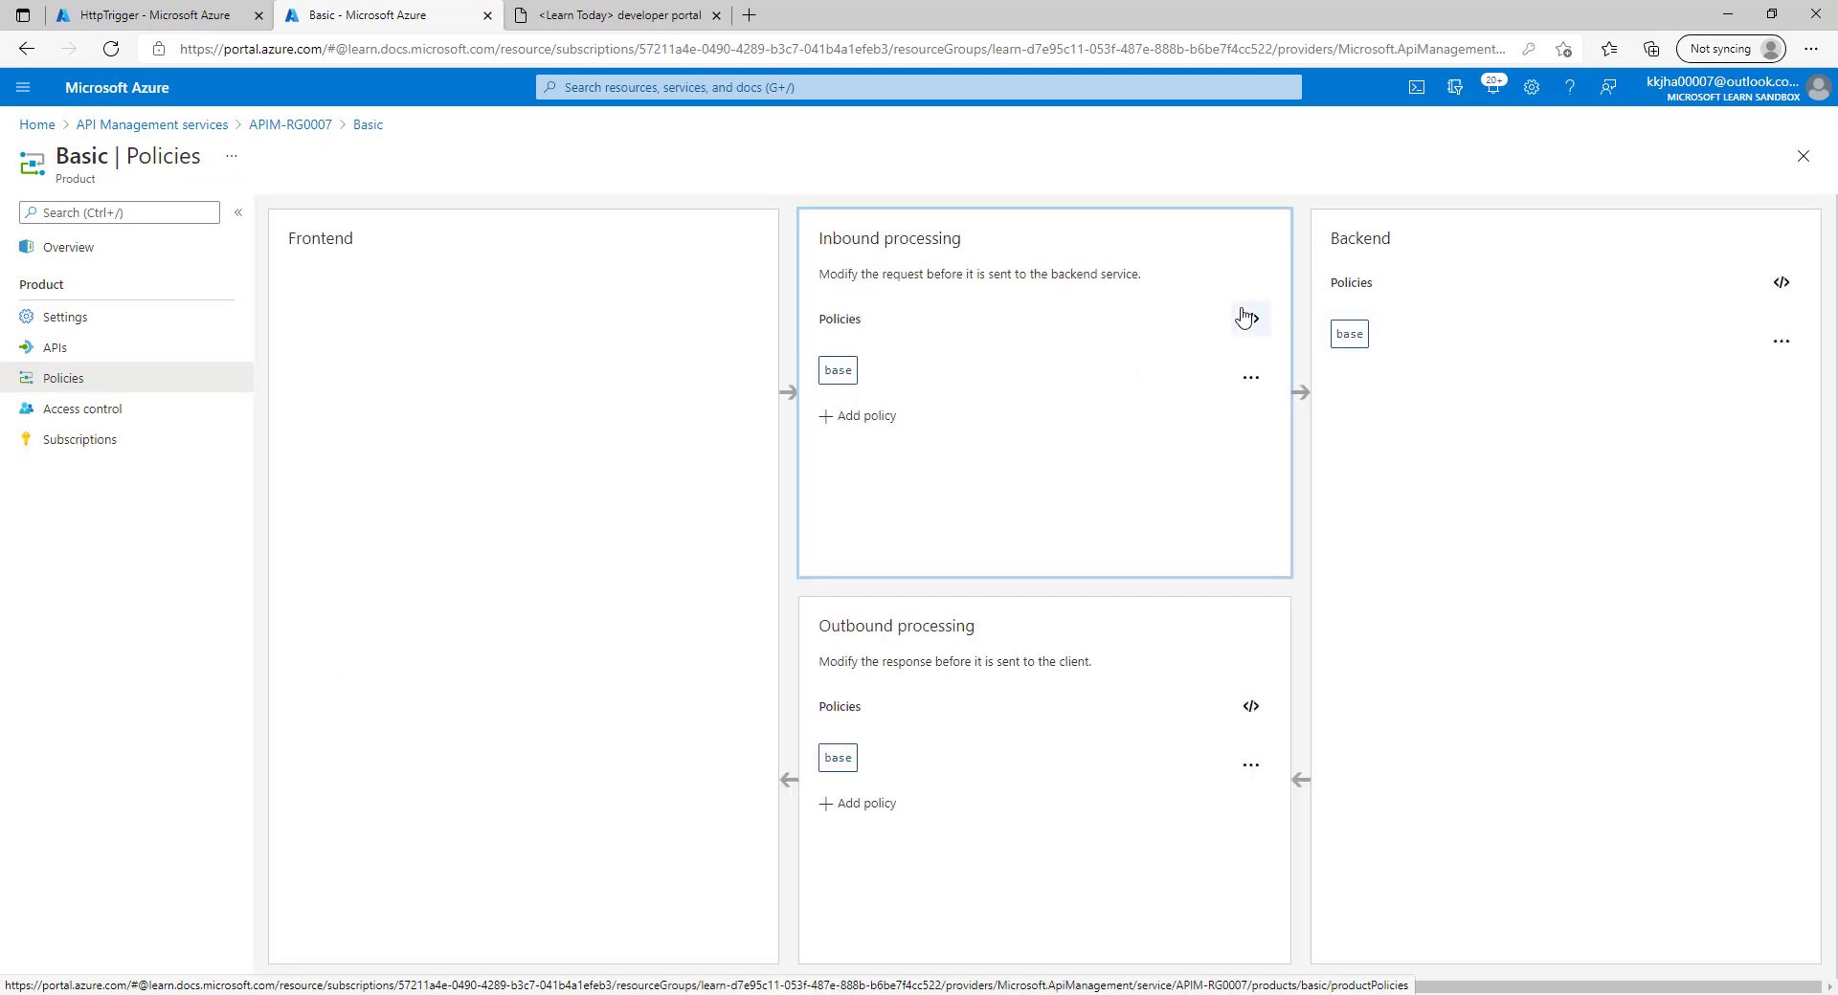
Add an inbound Limit call rate policy of 5 calls per 60 seconds by API subscription and save.
{"action": "left_click", "coordinate": [869, 418]}
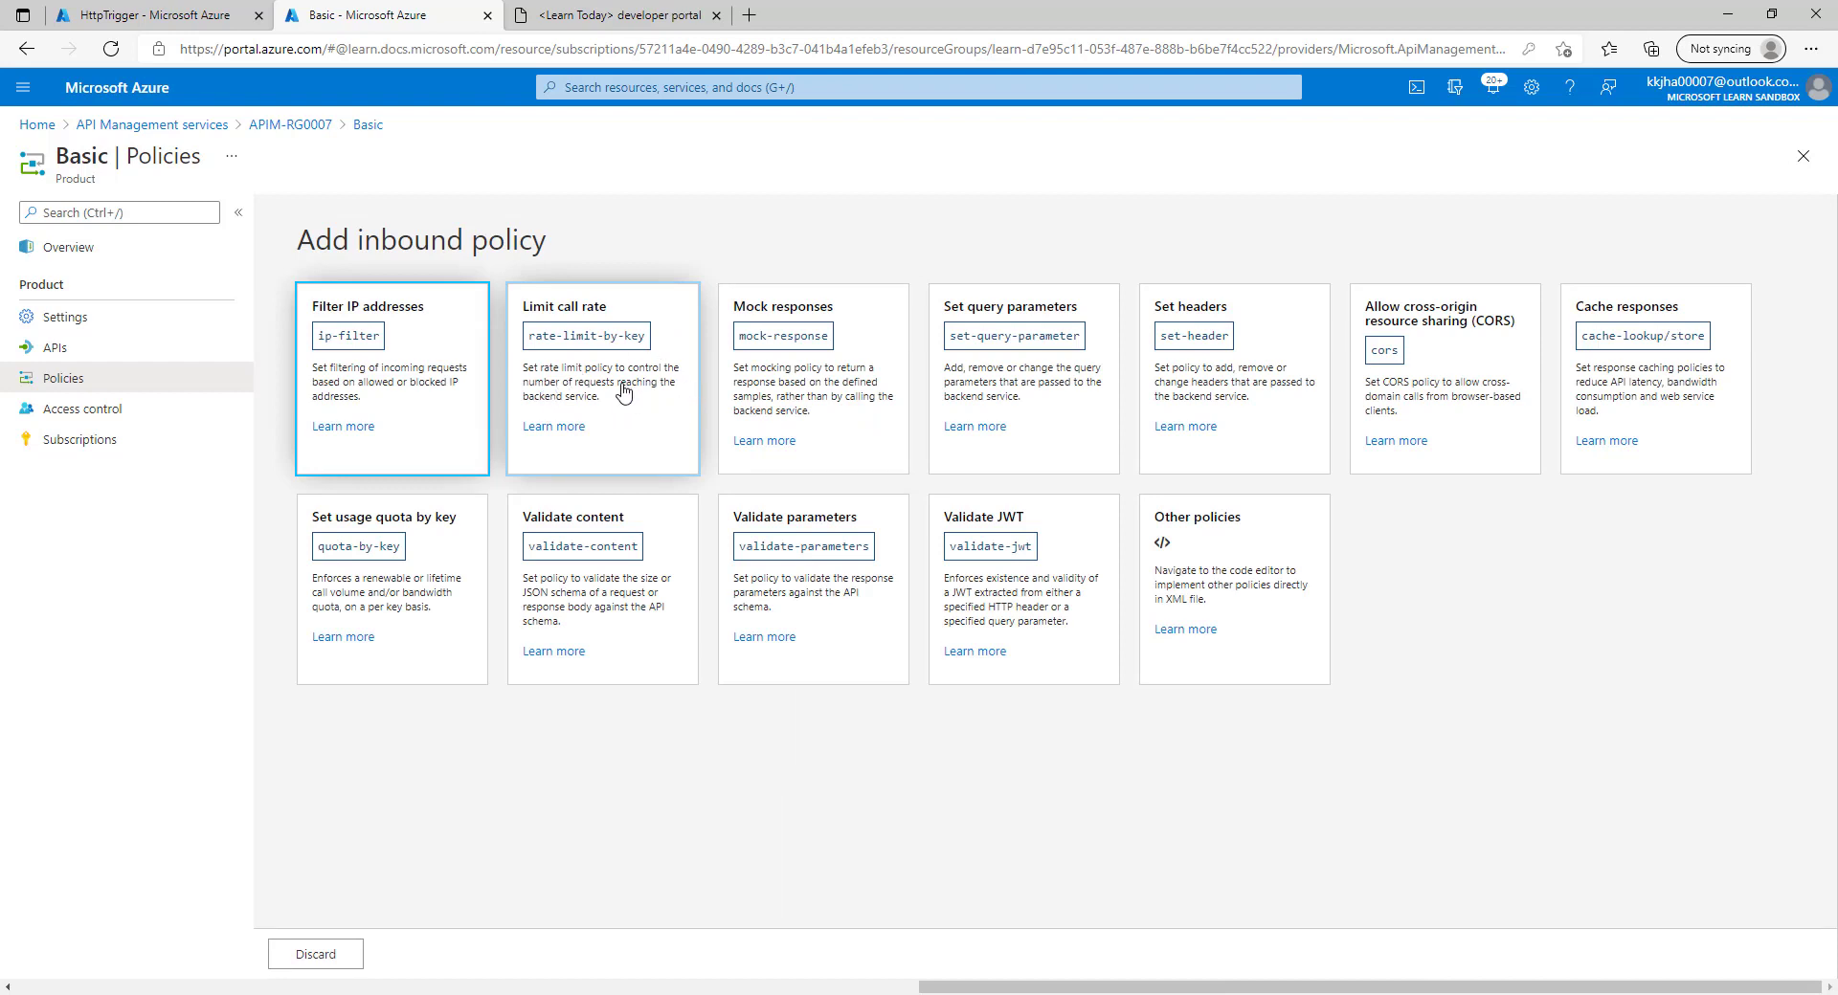
{"action": "left_click", "coordinate": [579, 394]}
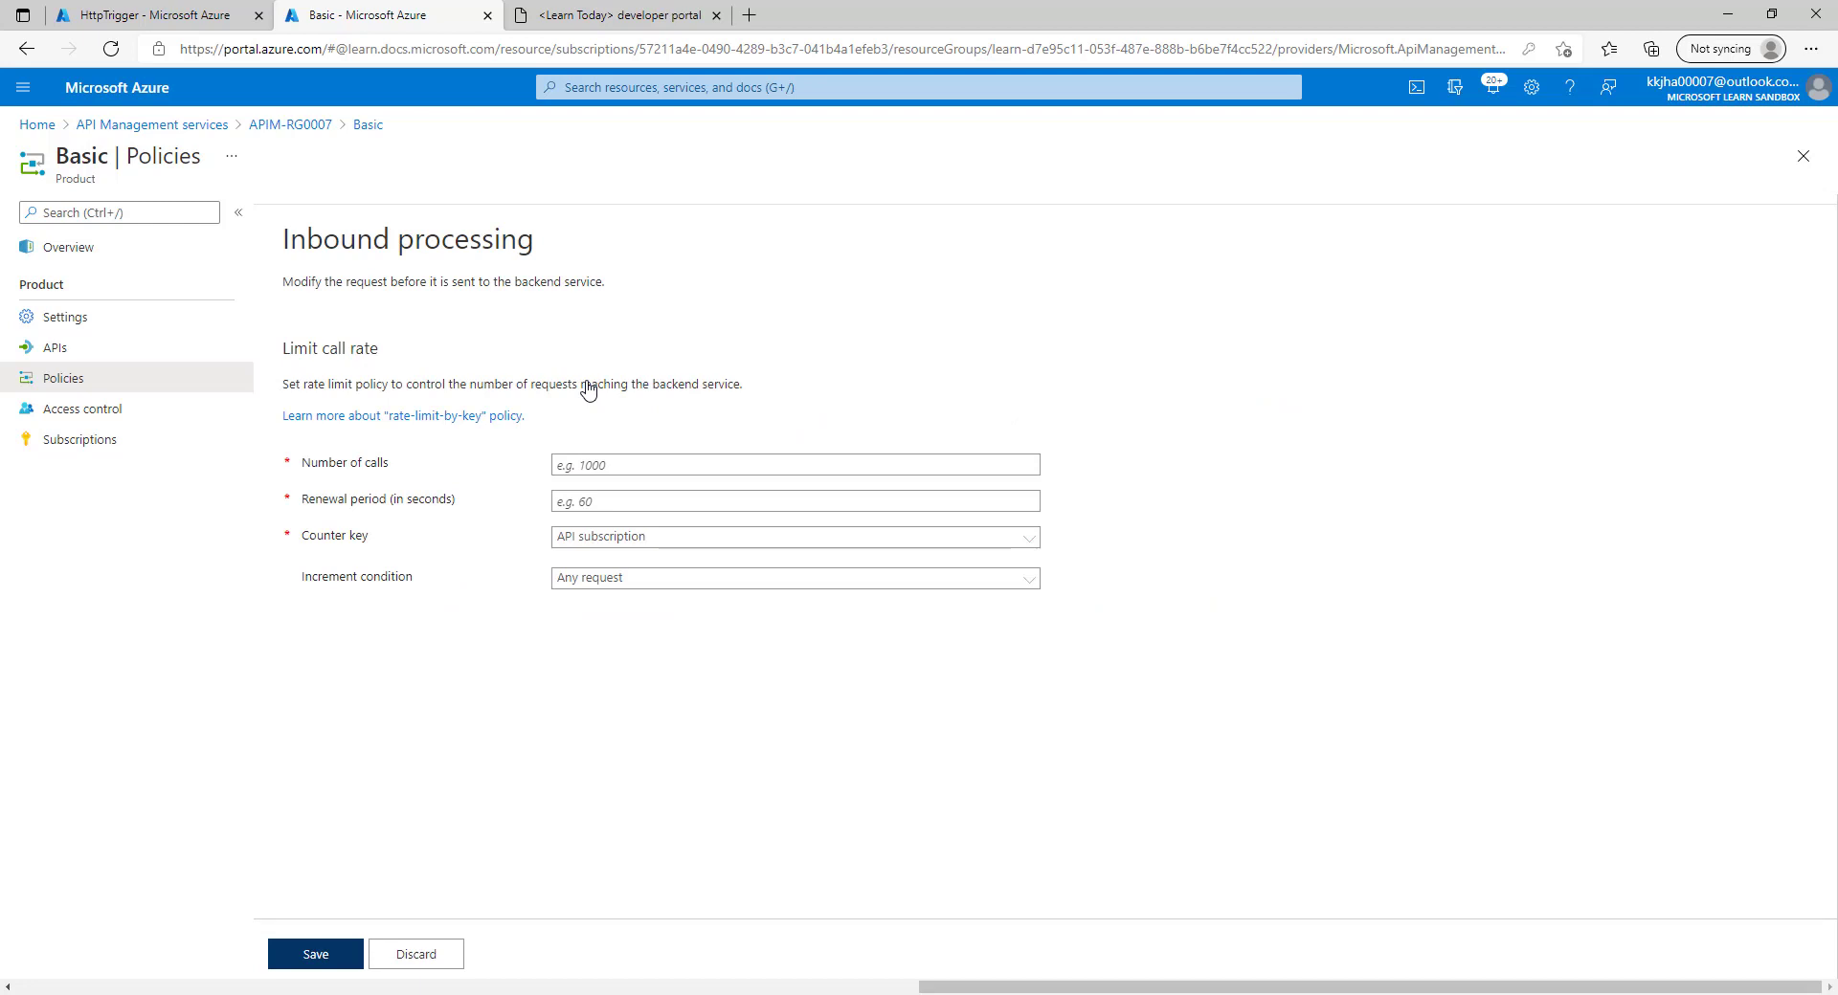
{"action": "left_click", "coordinate": [624, 467]}
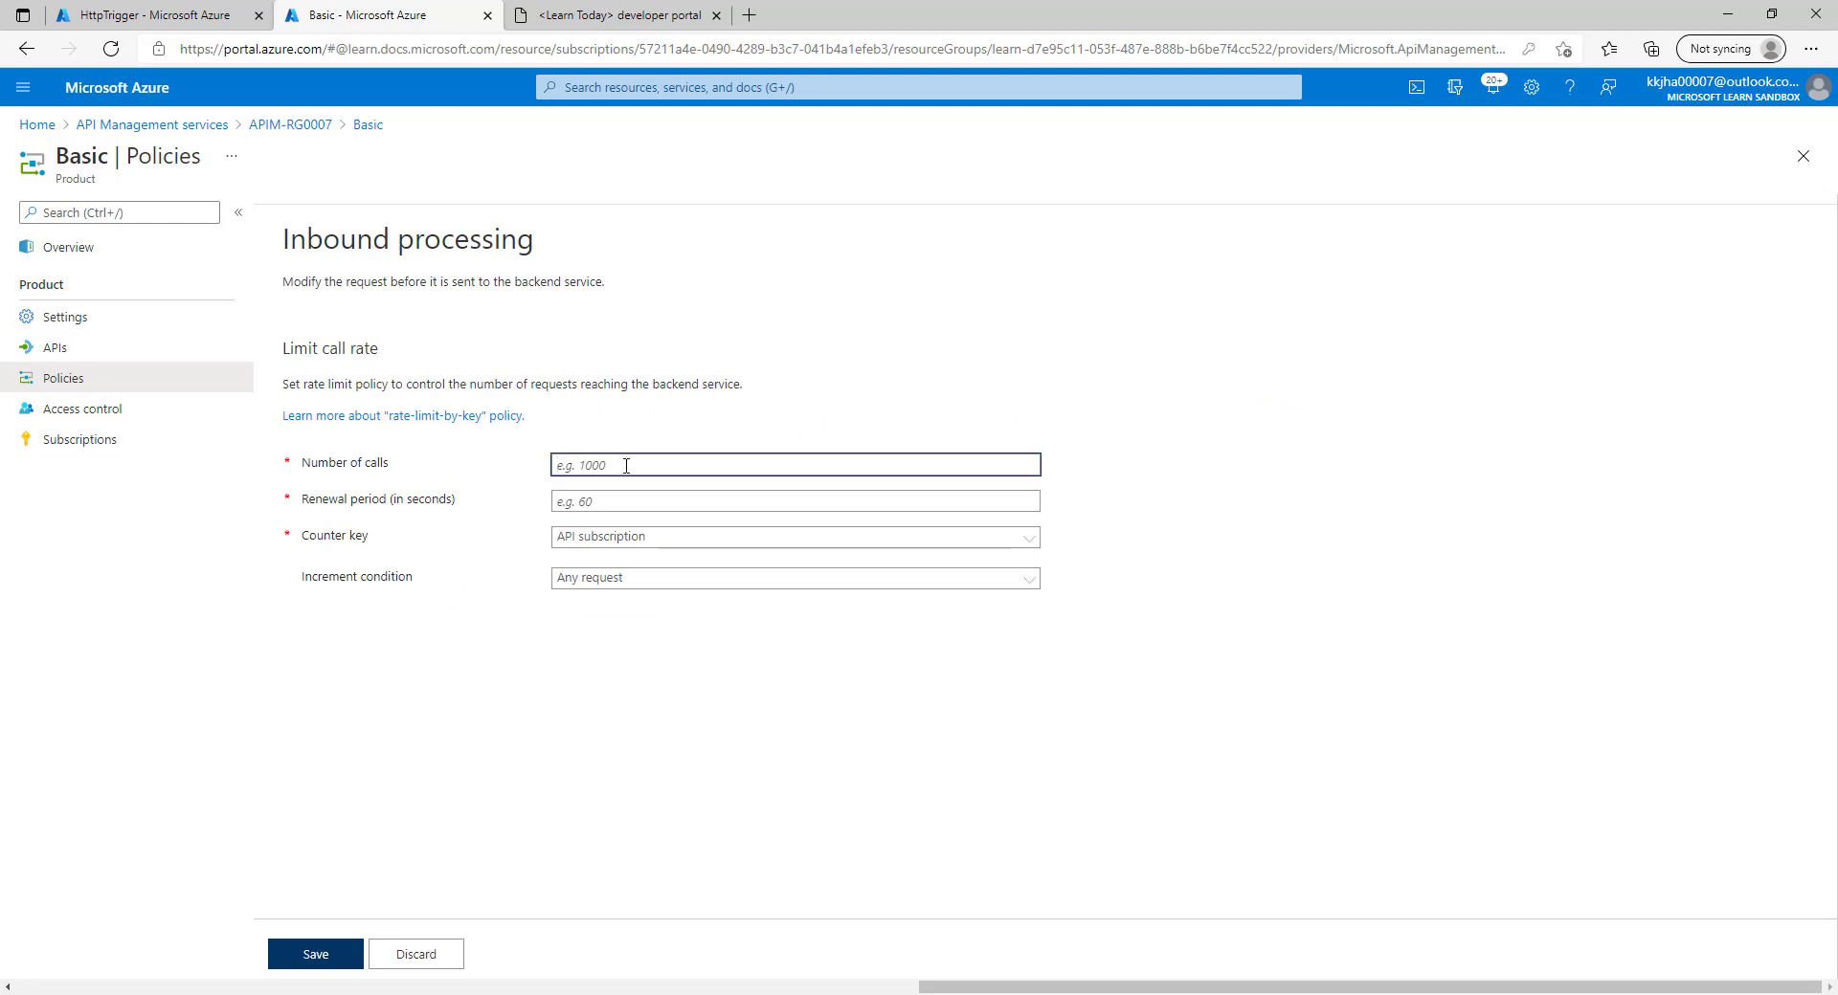
{"action": "type", "text": "5"}
{"action": "left_click", "coordinate": [593, 505]}
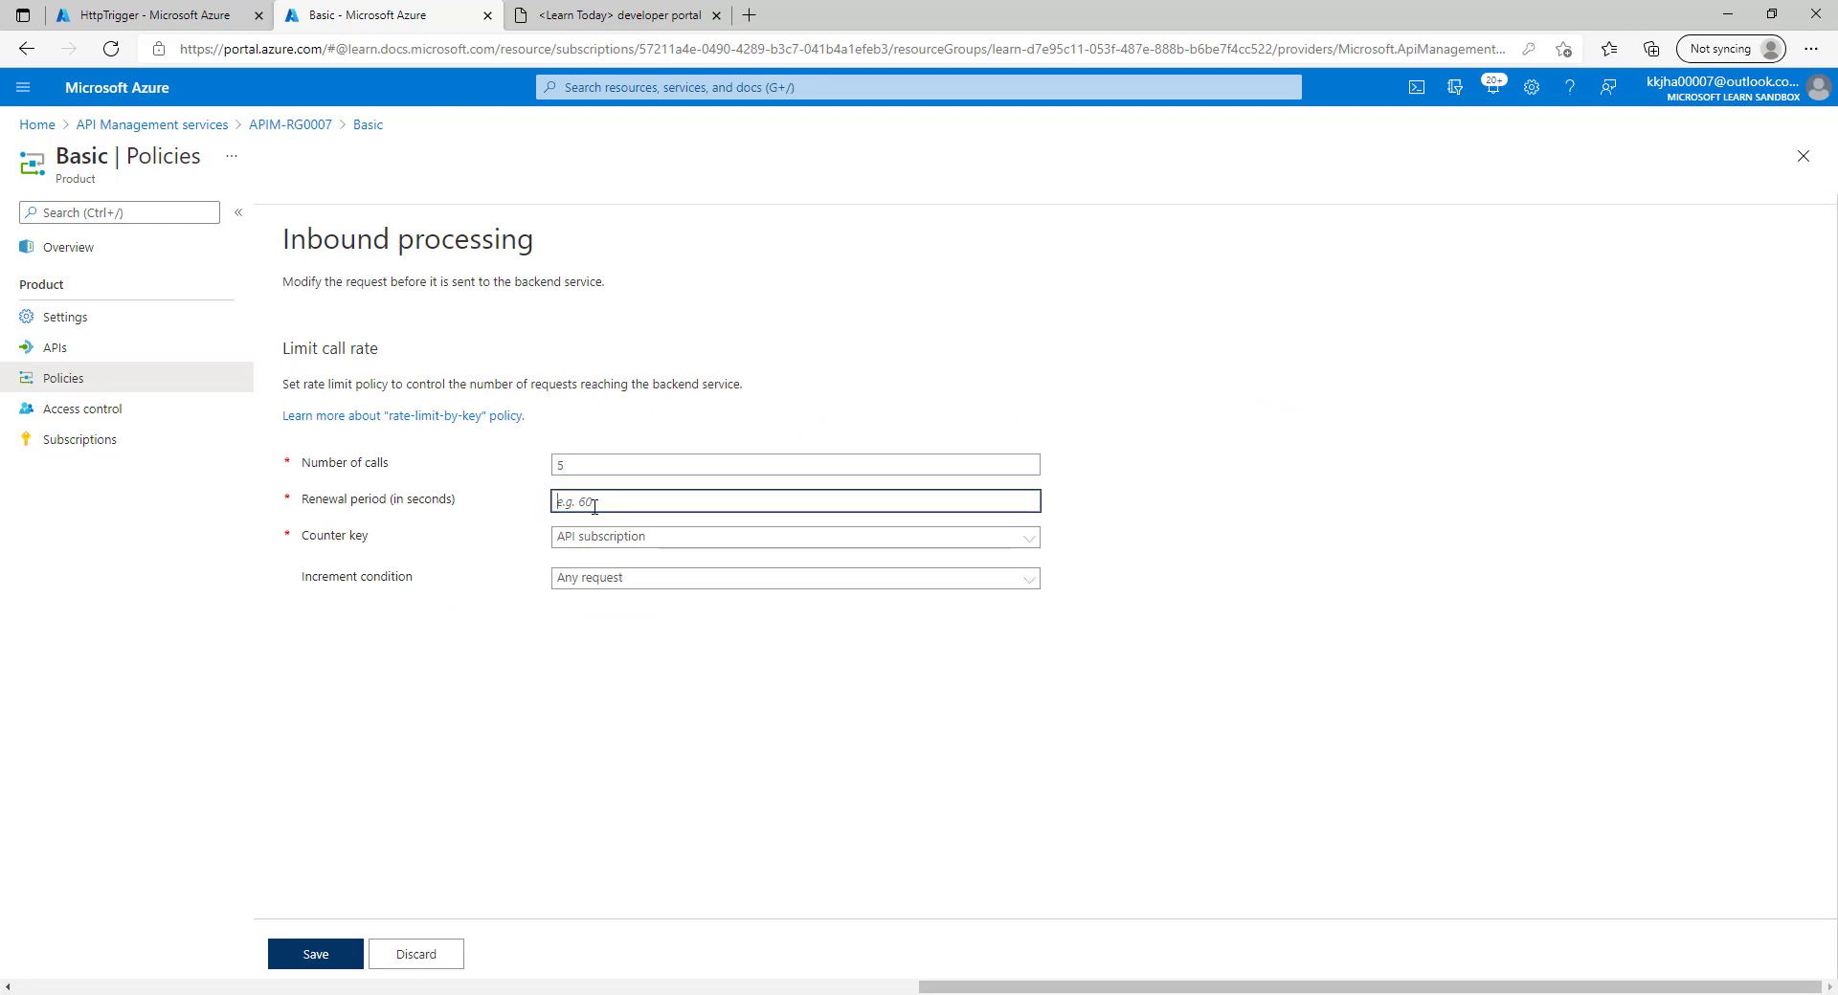
{"action": "type", "text": "60"}
{"action": "left_click", "coordinate": [609, 541]}
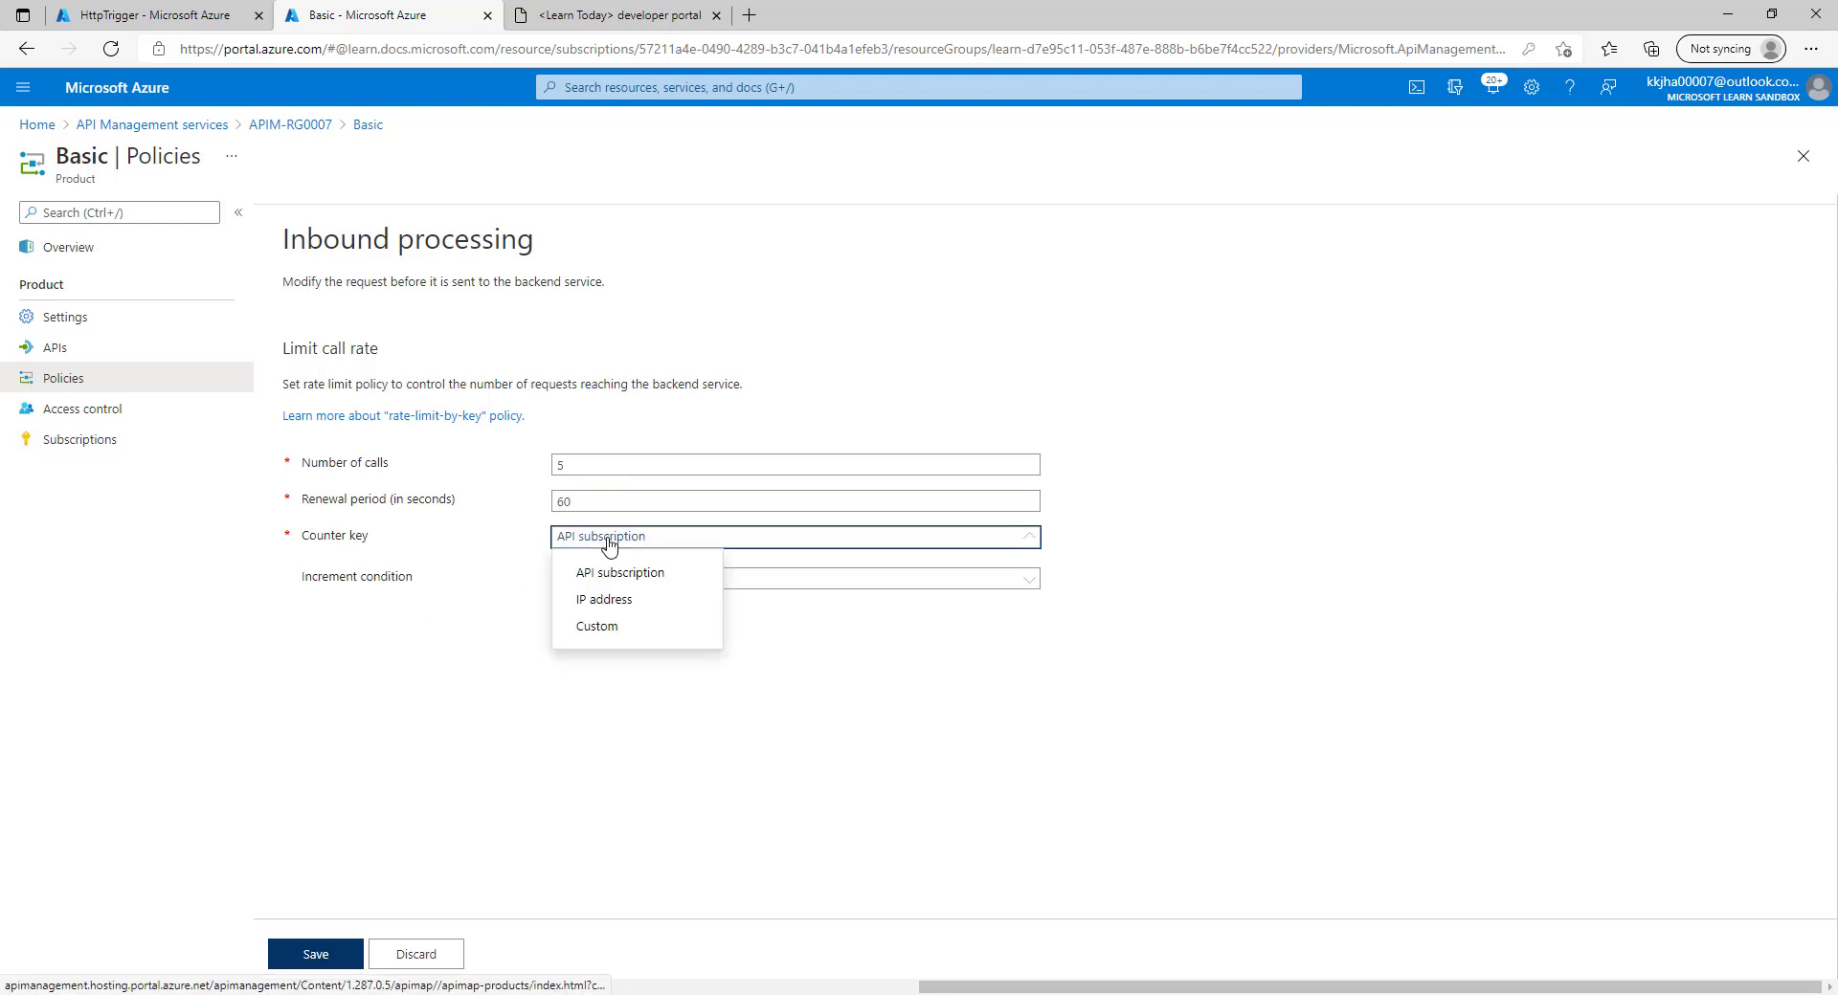
{"action": "left_click", "coordinate": [702, 539]}
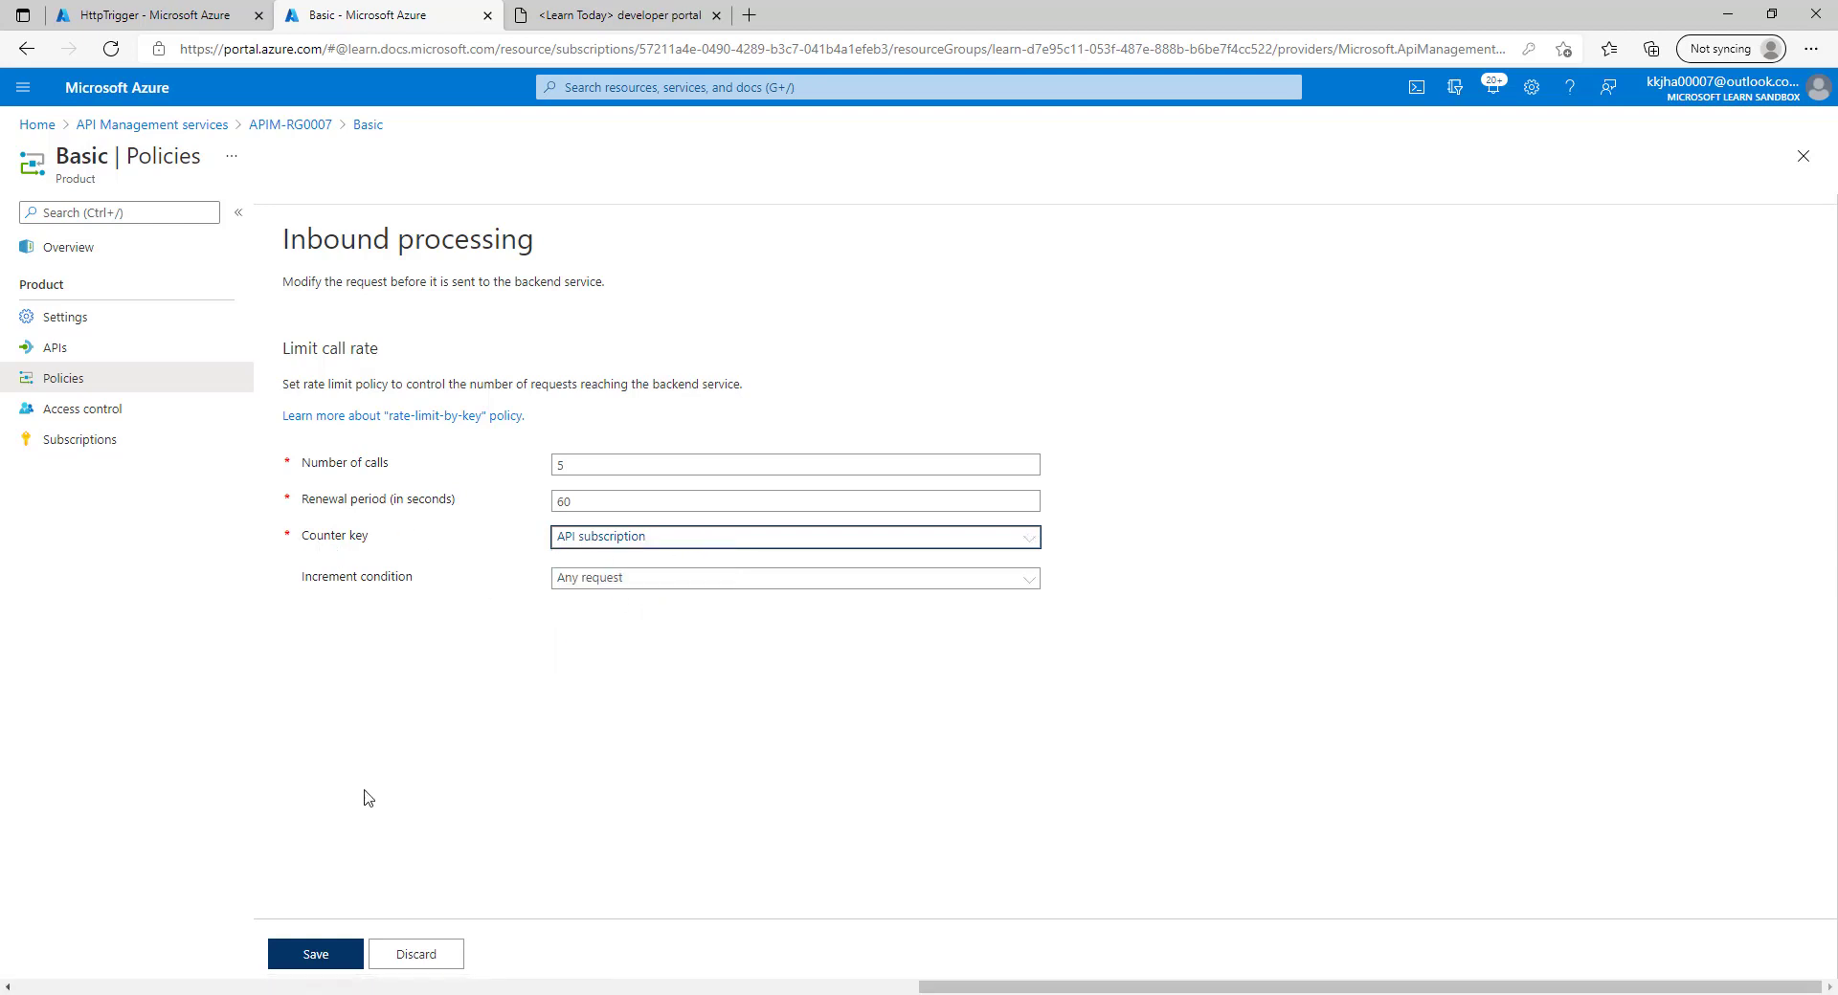
{"action": "left_click", "coordinate": [314, 955]}
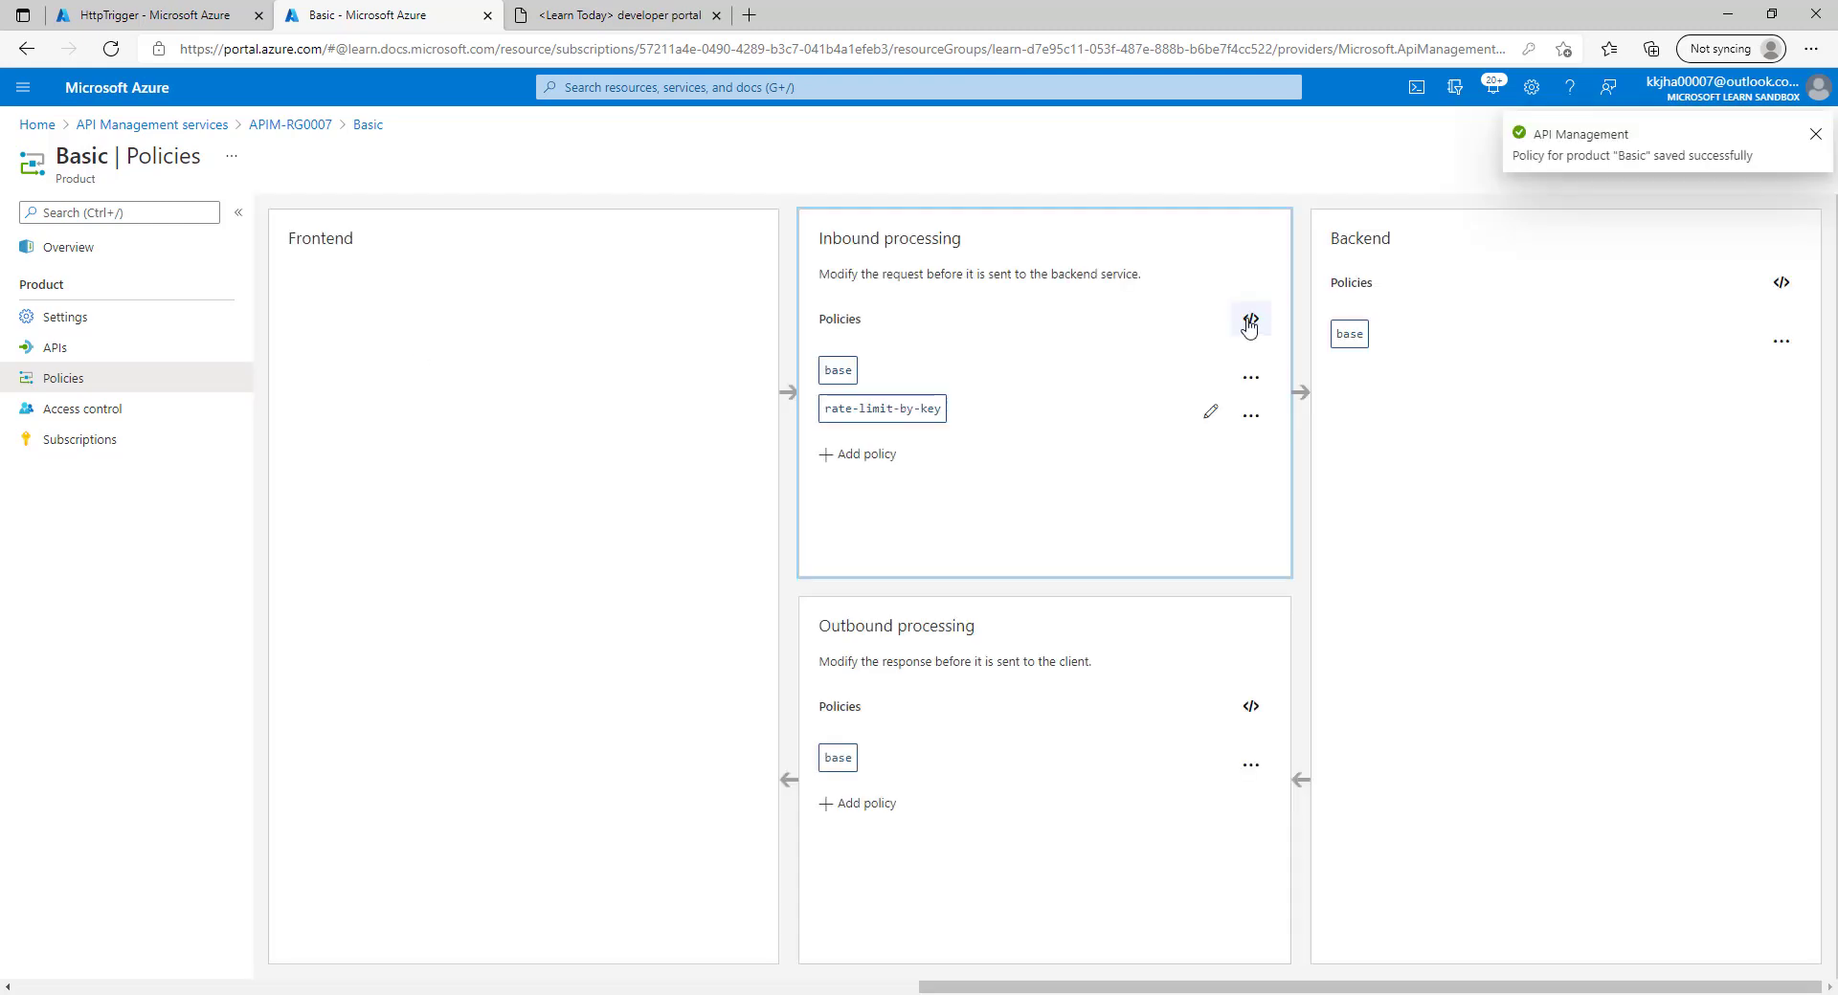
Check the new rate-limit-by-key line in the inbound XML, then go to the developer portal.
{"action": "left_click", "coordinate": [1247, 320]}
{"action": "left_click", "coordinate": [433, 505]}
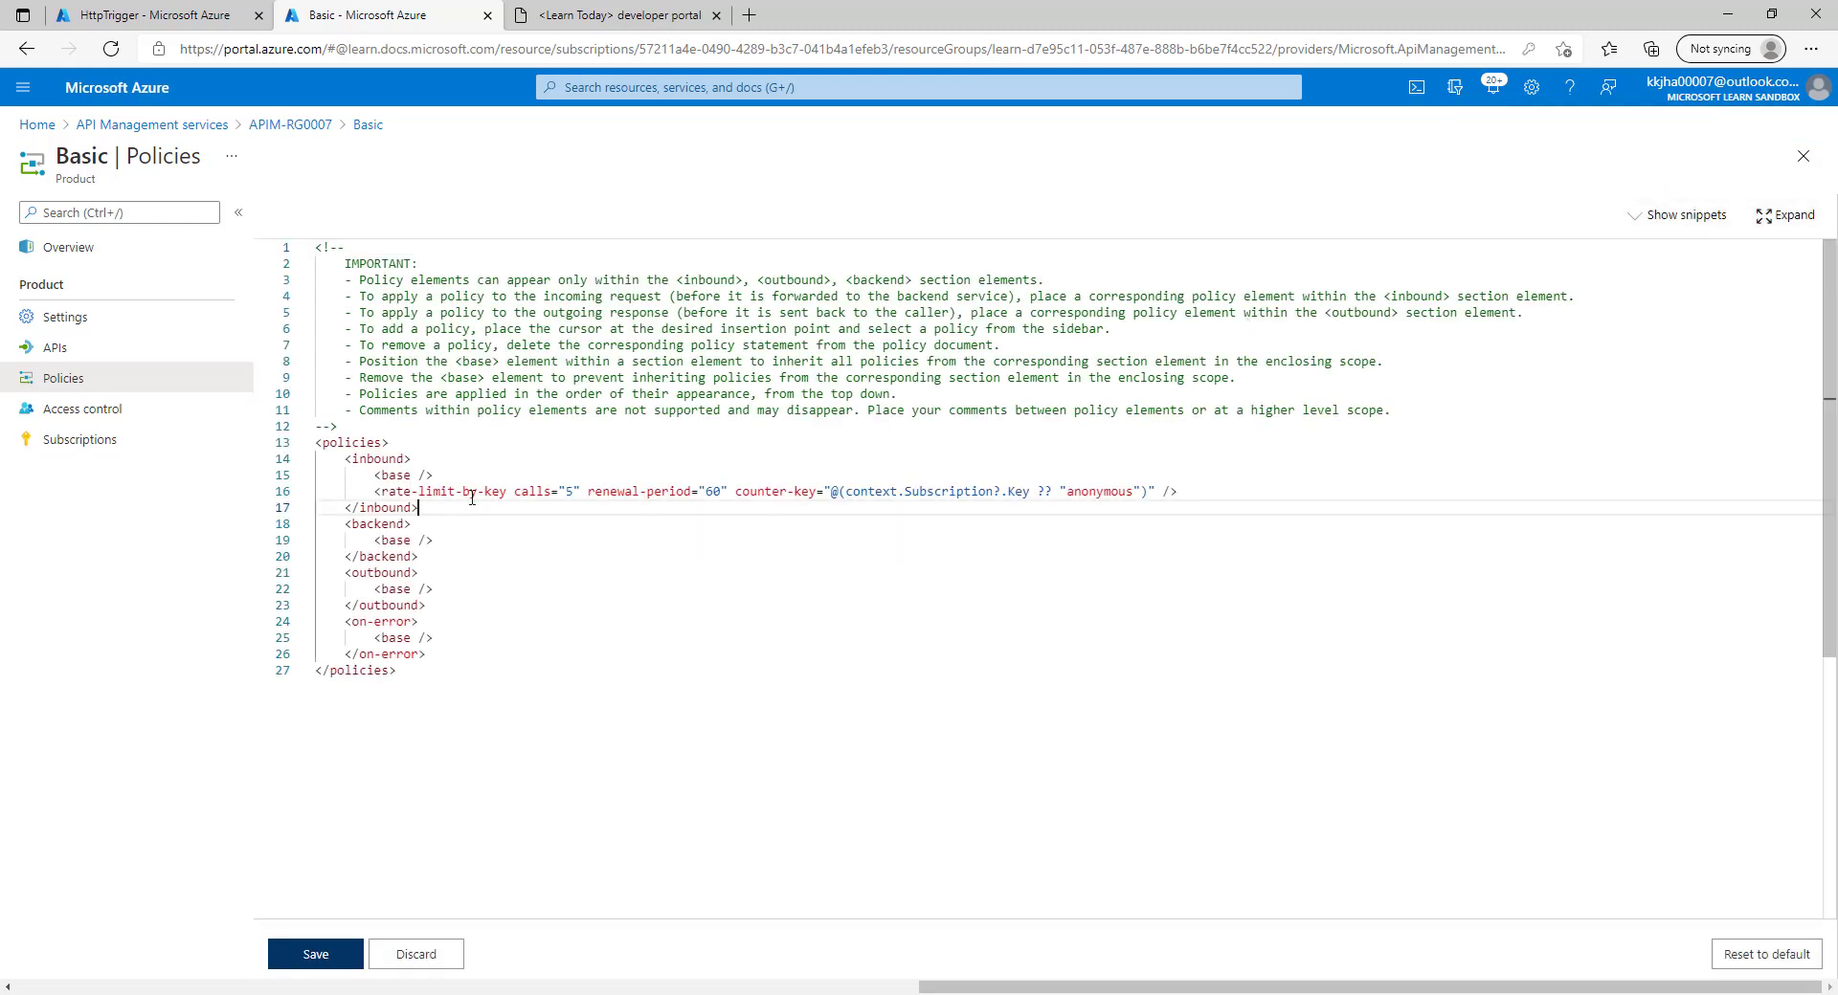
{"action": "left_click", "coordinate": [707, 486]}
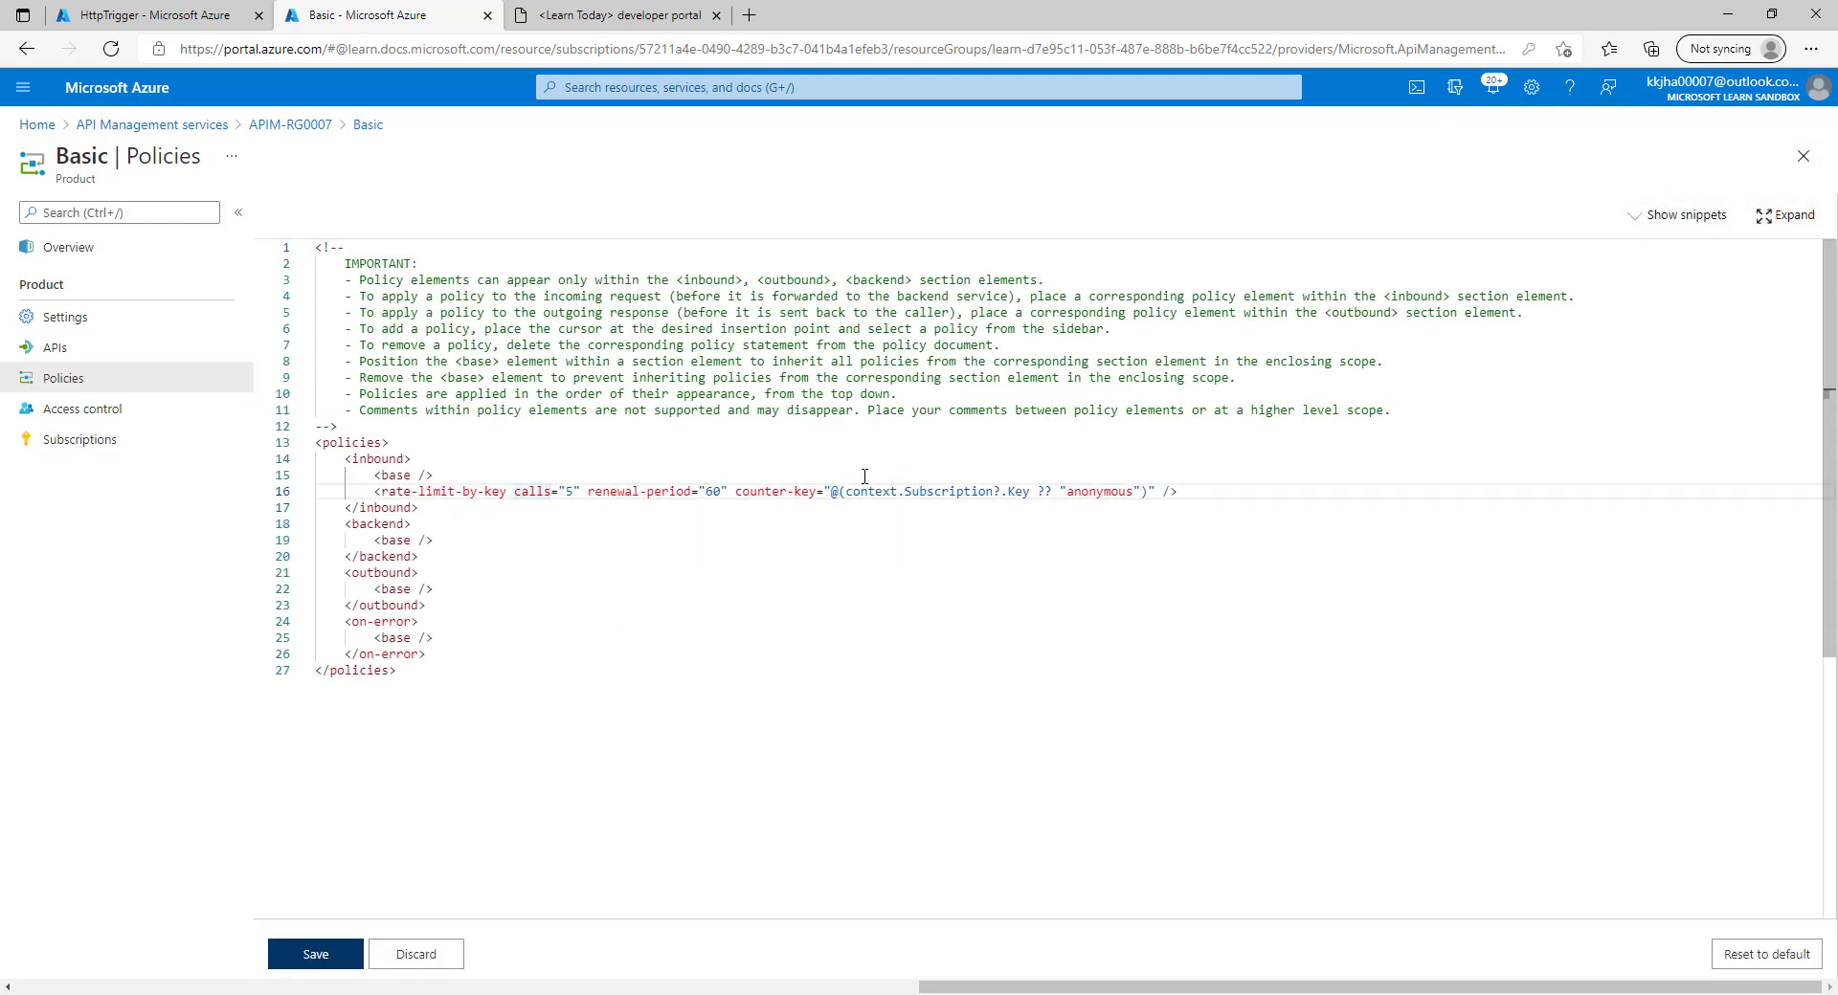
{"action": "left_click", "coordinate": [865, 476]}
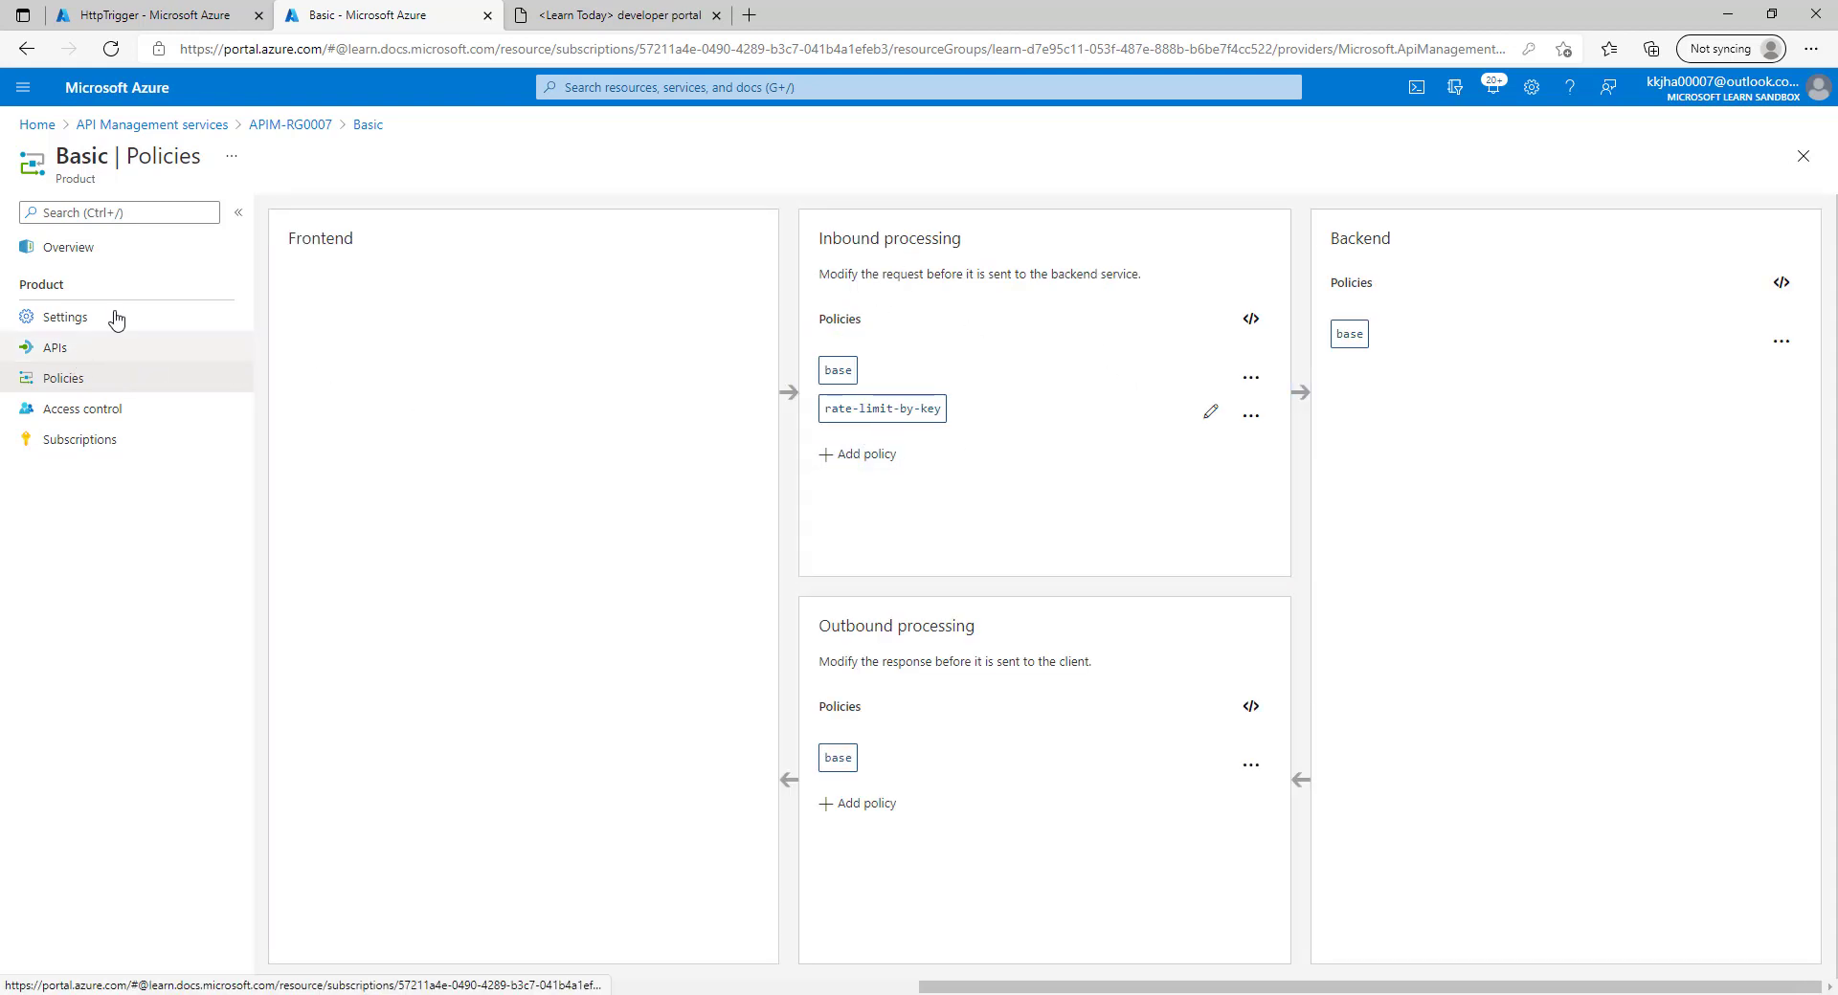
{"action": "left_click", "coordinate": [602, 7]}
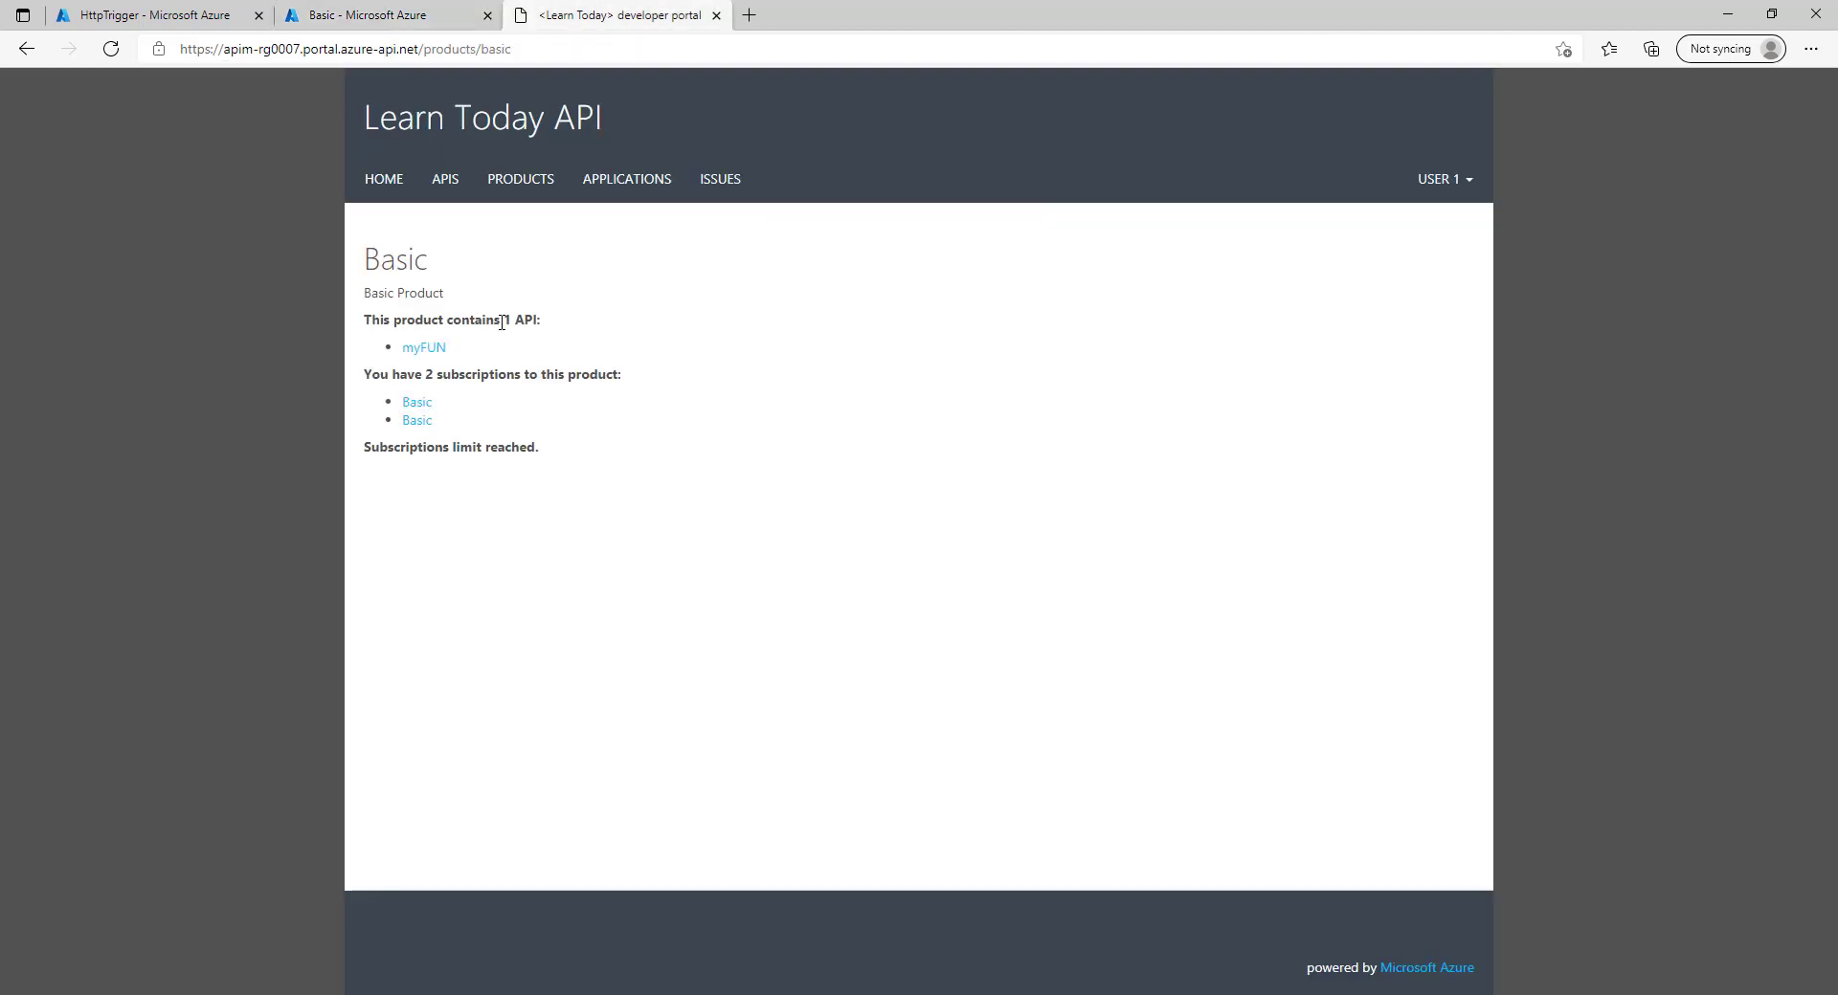
Open the myFUN API's POST HttpTrigger test console in the developer portal.
{"action": "left_click", "coordinate": [431, 348]}
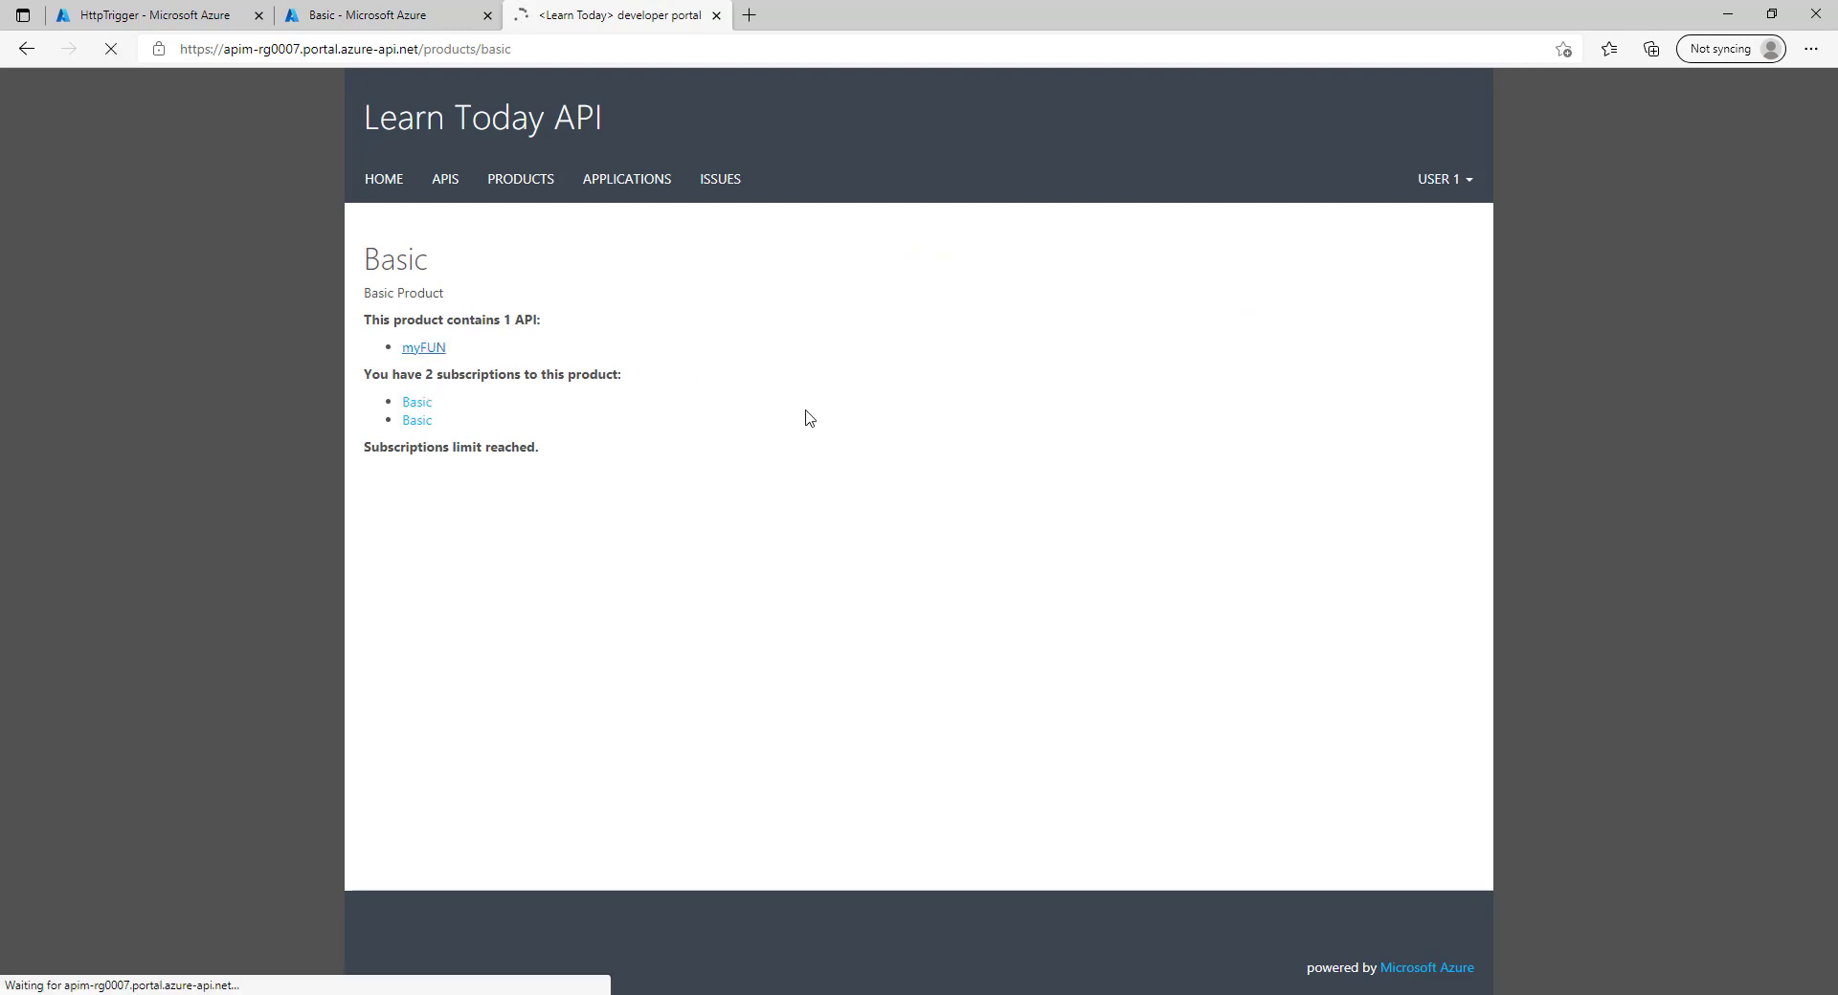
{"action": "left_click", "coordinate": [601, 424]}
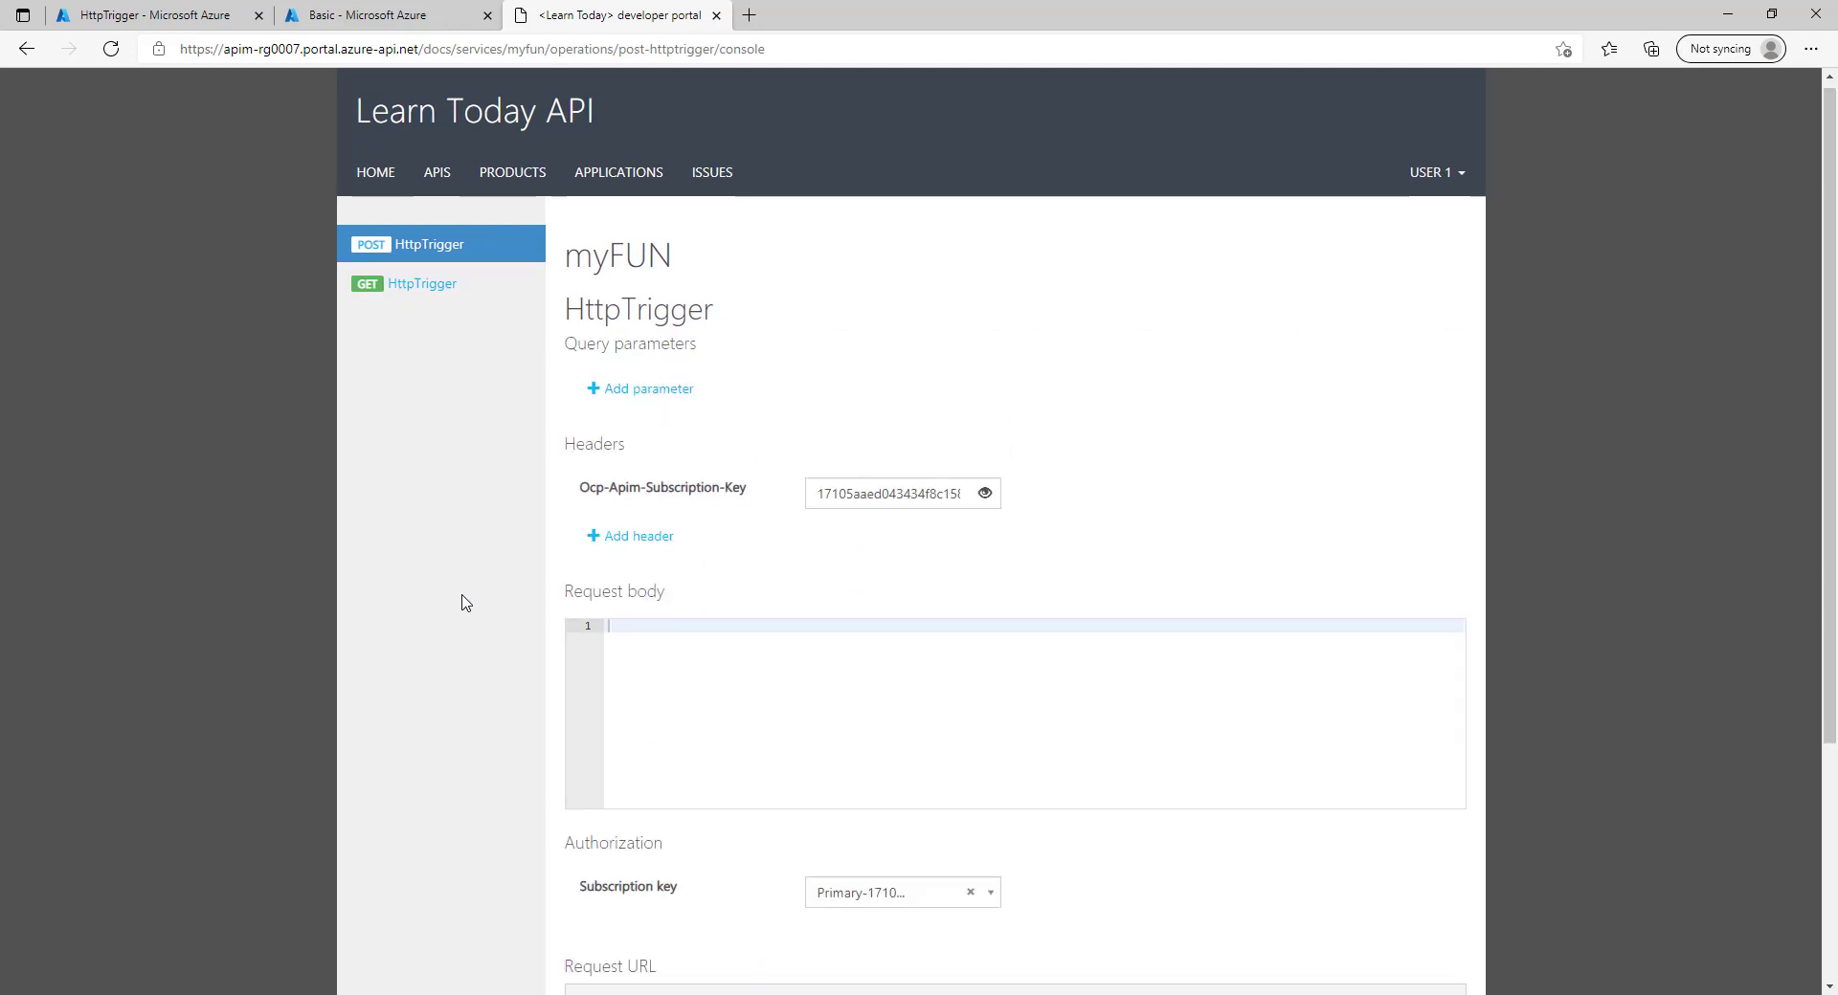
{"action": "scroll", "coordinate": [465, 604], "scroll_direction": "down", "scroll_amount": 2}
{"action": "scroll", "coordinate": [603, 856], "scroll_direction": "up", "scroll_amount": 1}
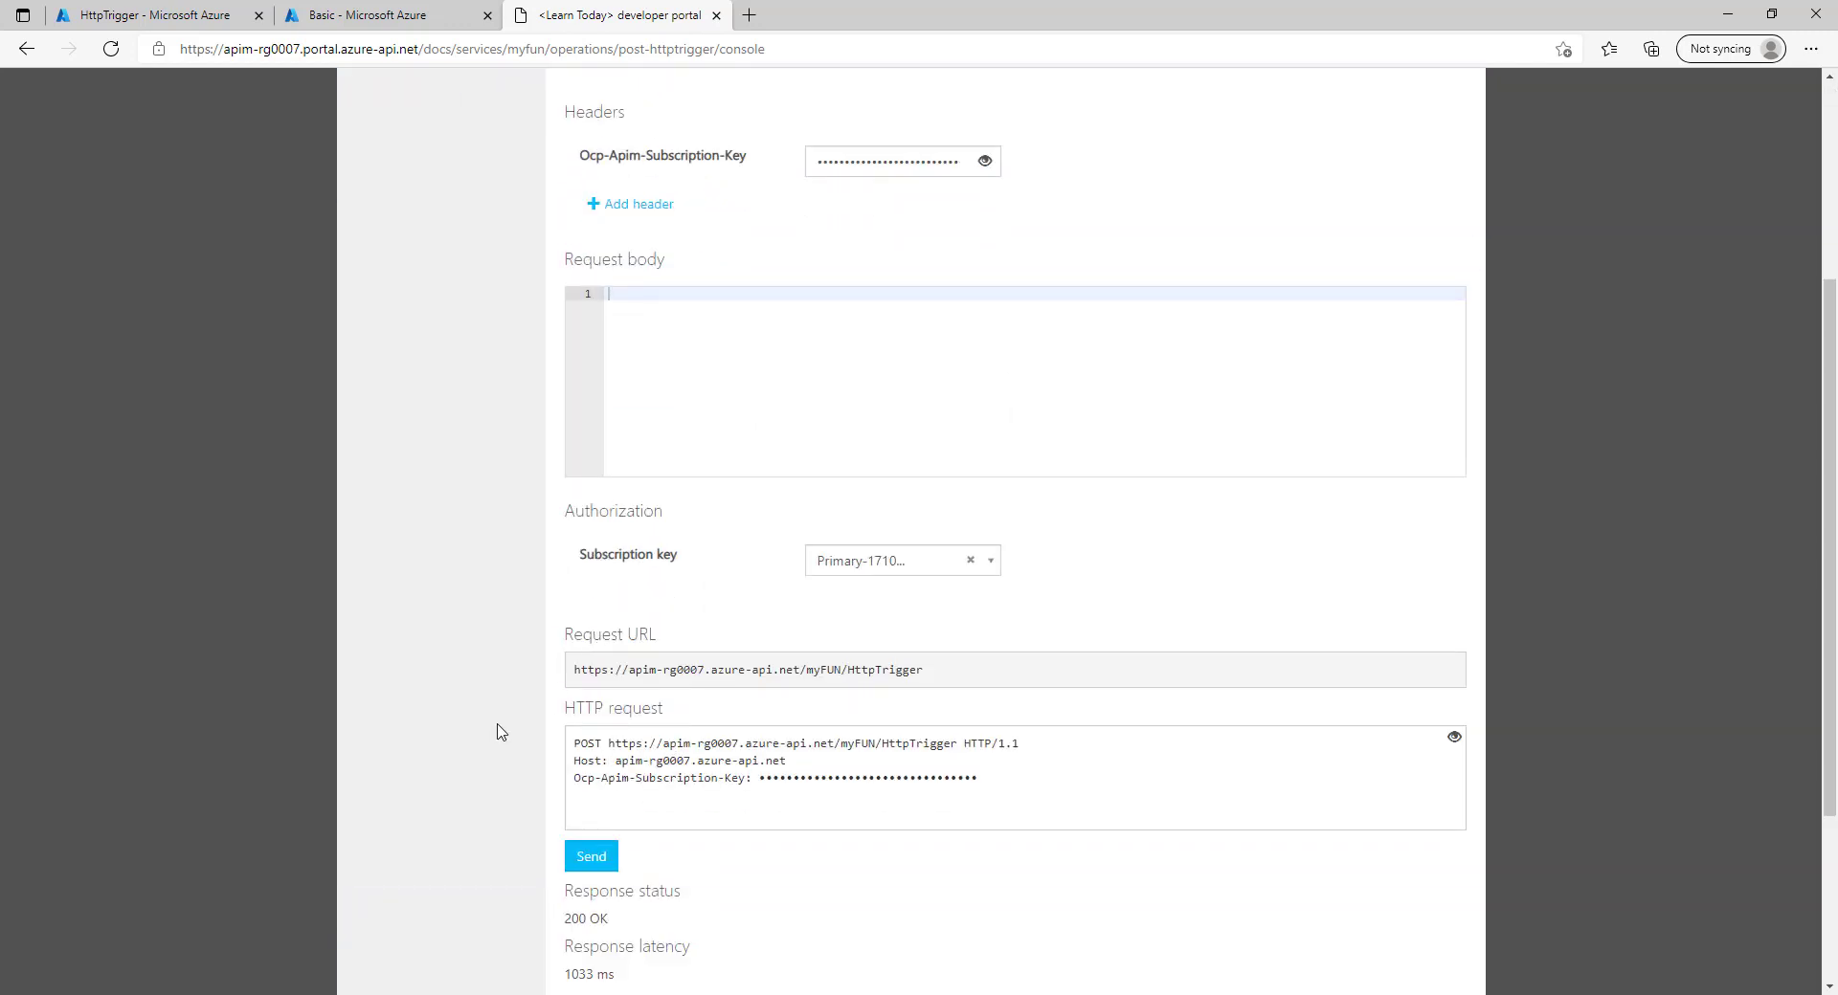
{"action": "scroll", "coordinate": [492, 732], "scroll_direction": "down", "scroll_amount": 3}
Send the HttpTrigger request repeatedly until it returns 429 Too Many Requests.
{"action": "left_click", "coordinate": [609, 586]}
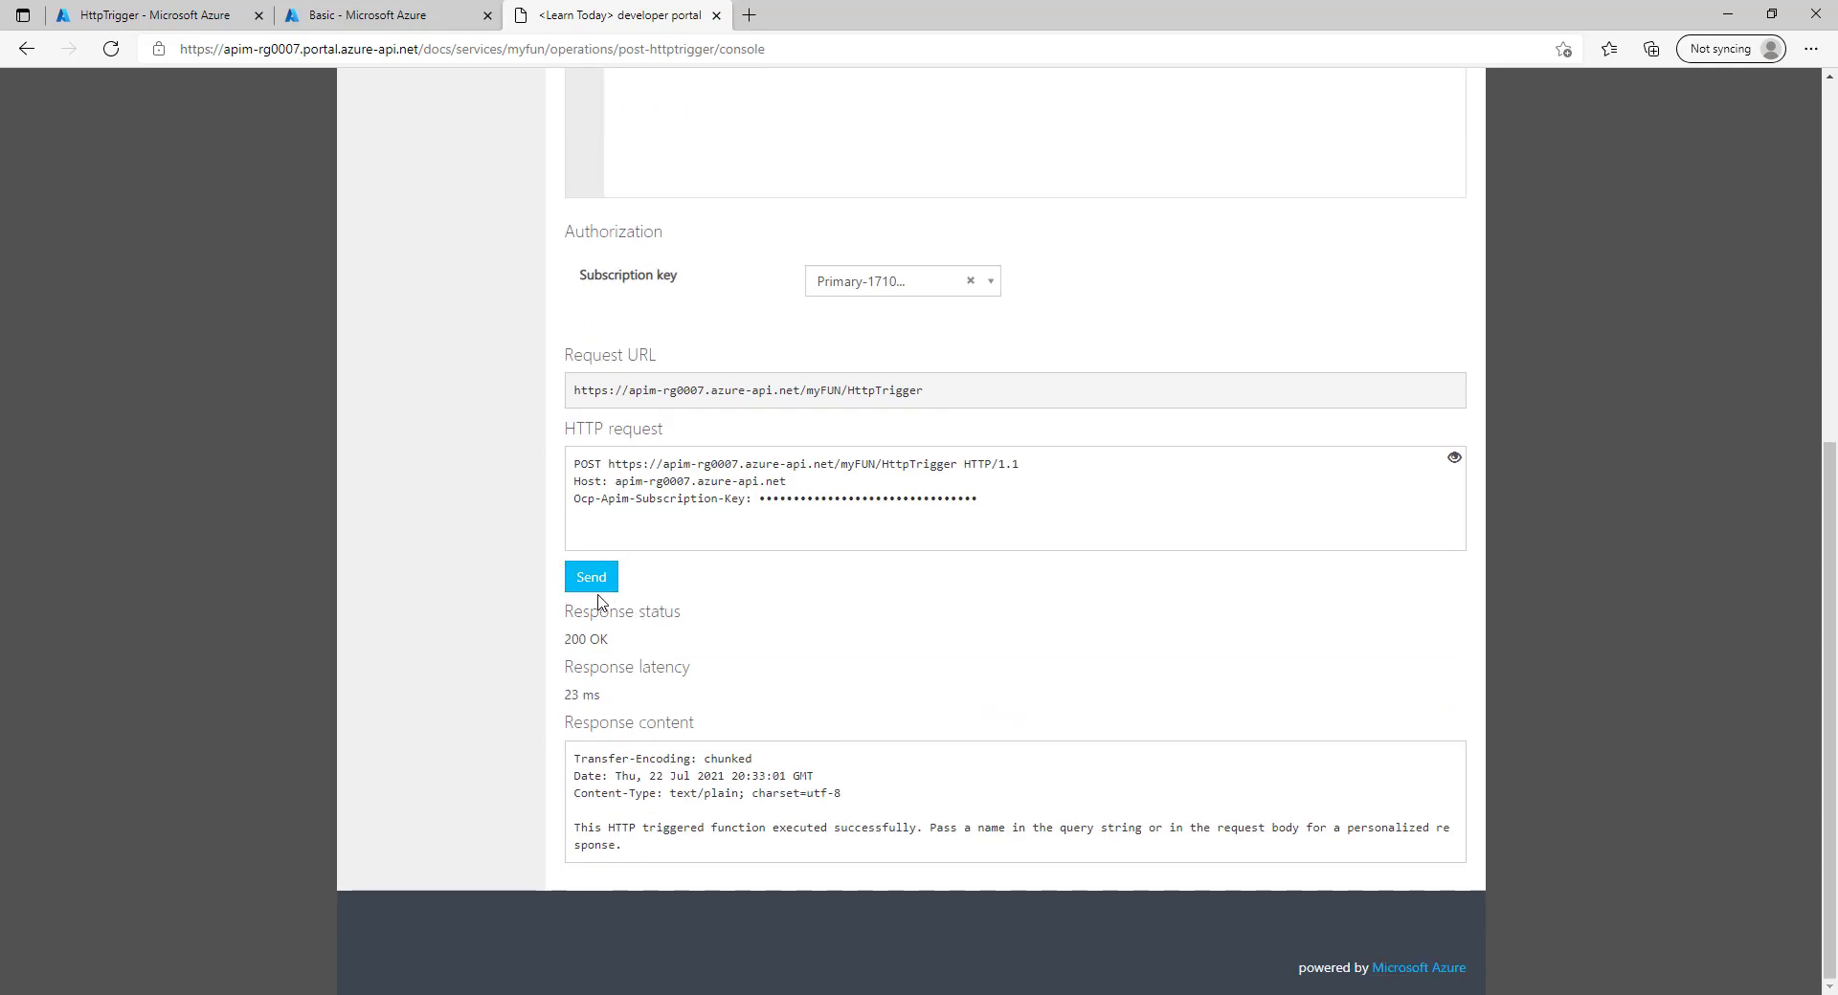
{"action": "left_click", "coordinate": [599, 590]}
{"action": "left_click", "coordinate": [595, 590]}
{"action": "left_click", "coordinate": [598, 585]}
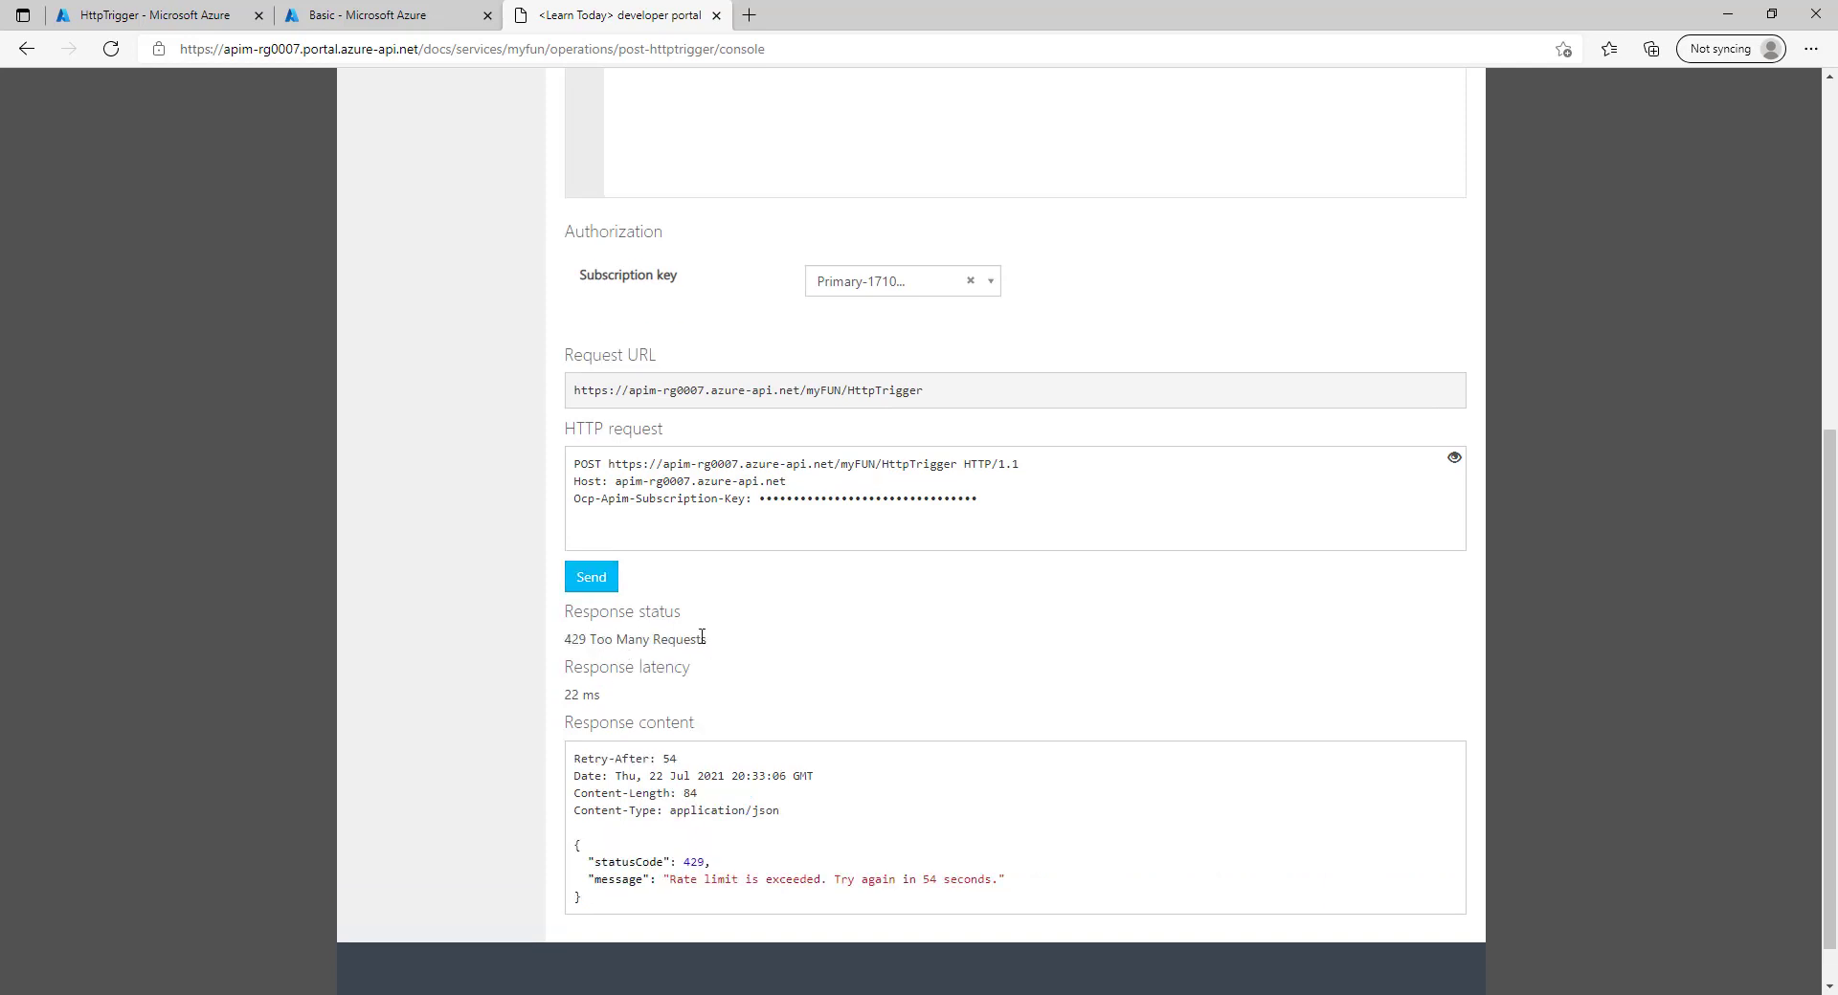
{"action": "left_click_drag", "start_coordinate": [569, 641], "coordinate": [691, 670]}
{"action": "left_click", "coordinate": [648, 638]}
Keep sending while rate limited, checking the rate limit exceeded message and seconds remaining.
{"action": "left_click", "coordinate": [594, 579]}
{"action": "left_click_drag", "start_coordinate": [708, 639], "coordinate": [566, 643]}
{"action": "left_click", "coordinate": [647, 646]}
{"action": "scroll", "coordinate": [670, 670], "scroll_direction": "down", "scroll_amount": 1}
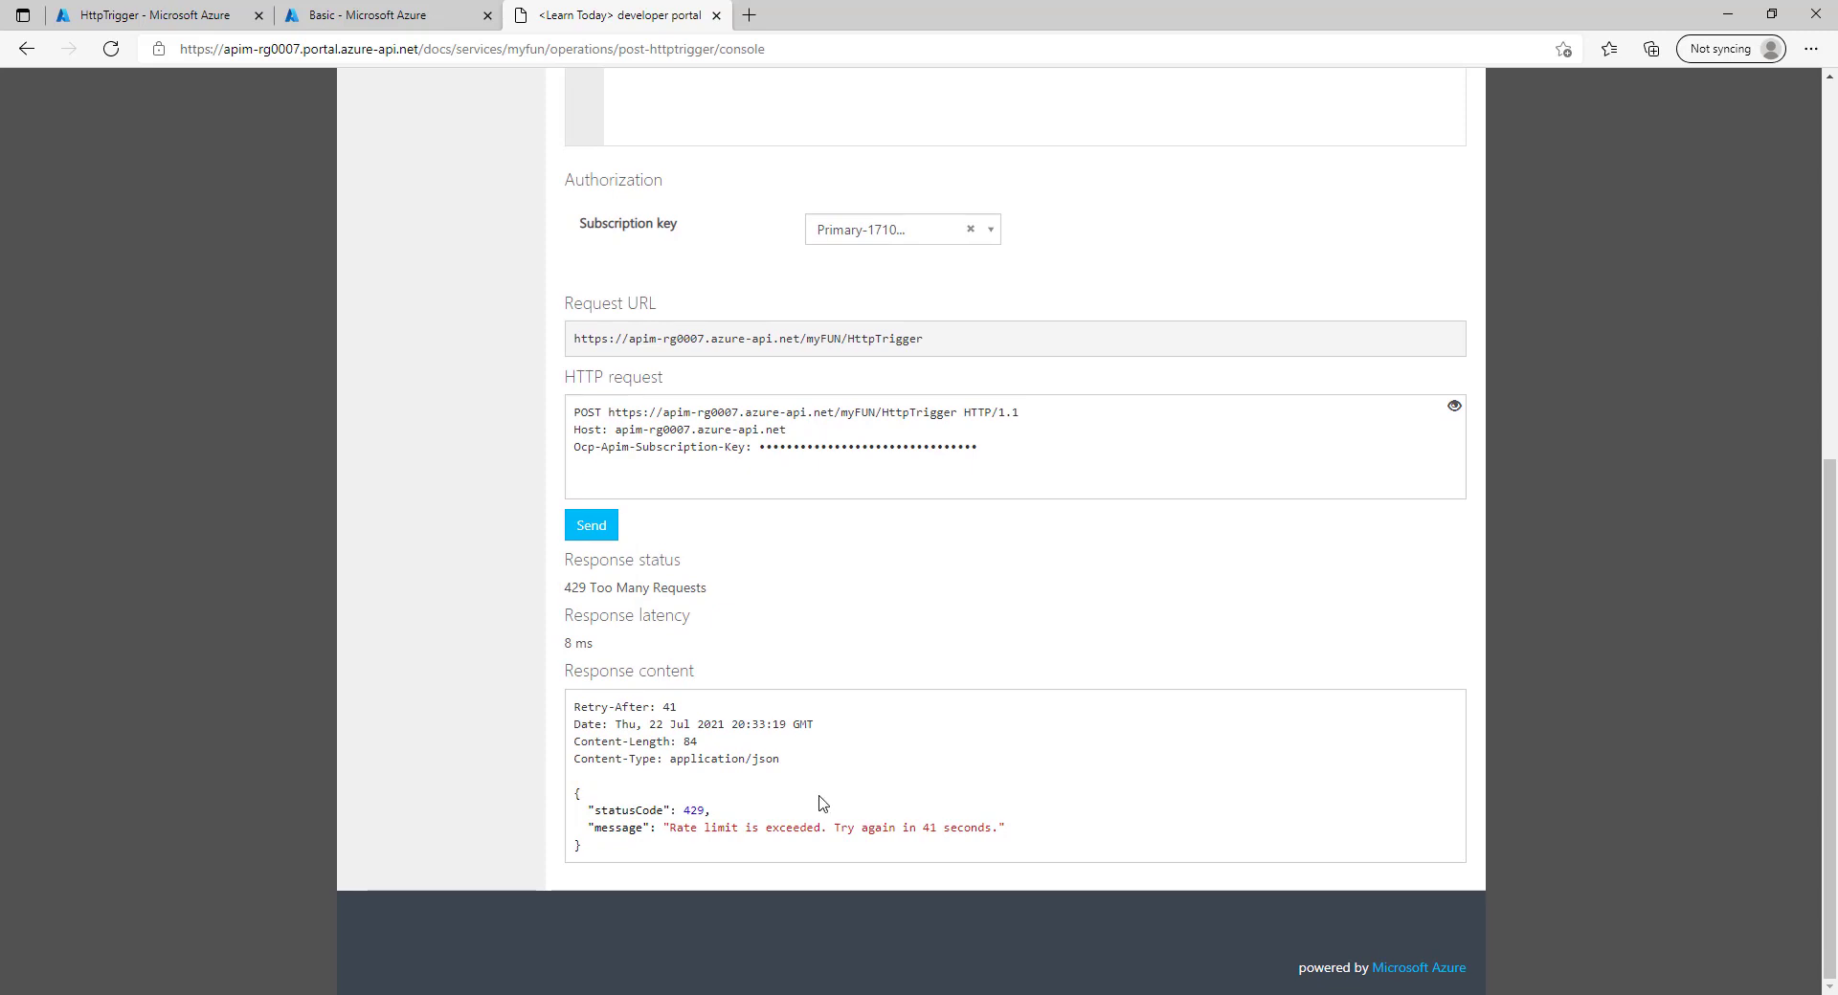
{"action": "left_click_drag", "start_coordinate": [675, 830], "coordinate": [795, 829]}
{"action": "left_click", "coordinate": [805, 831]}
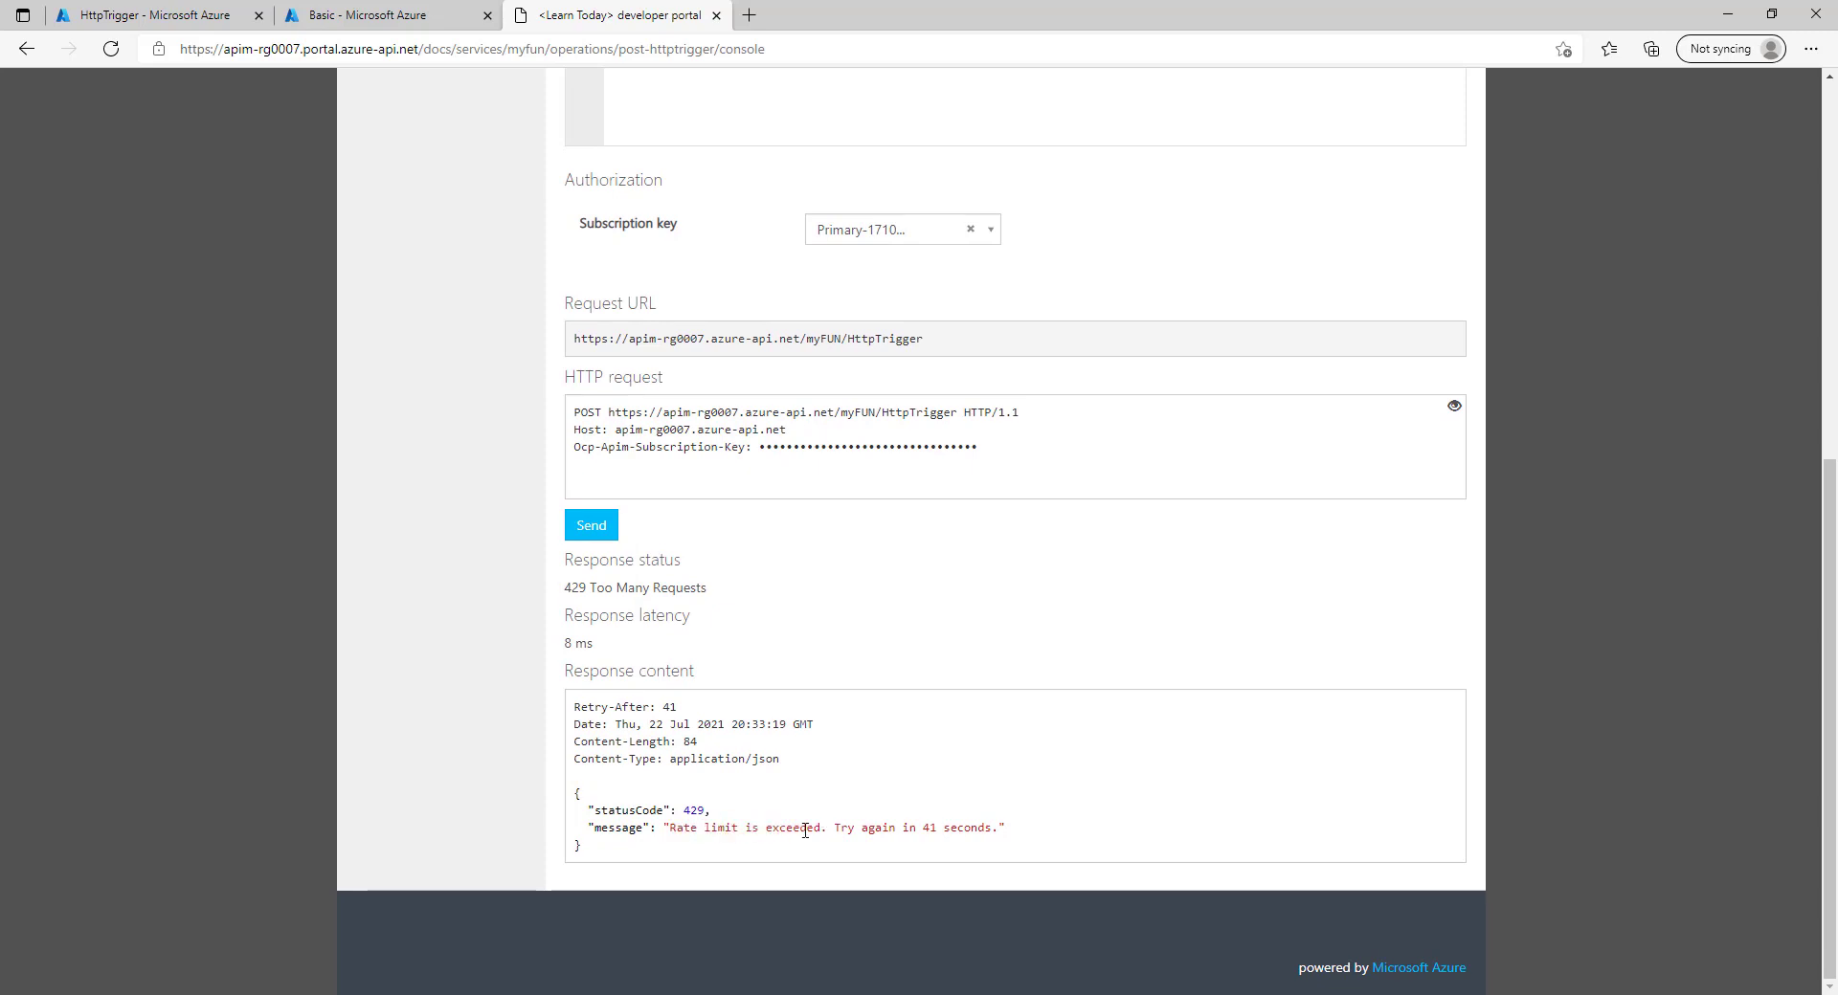
{"action": "left_click", "coordinate": [601, 532]}
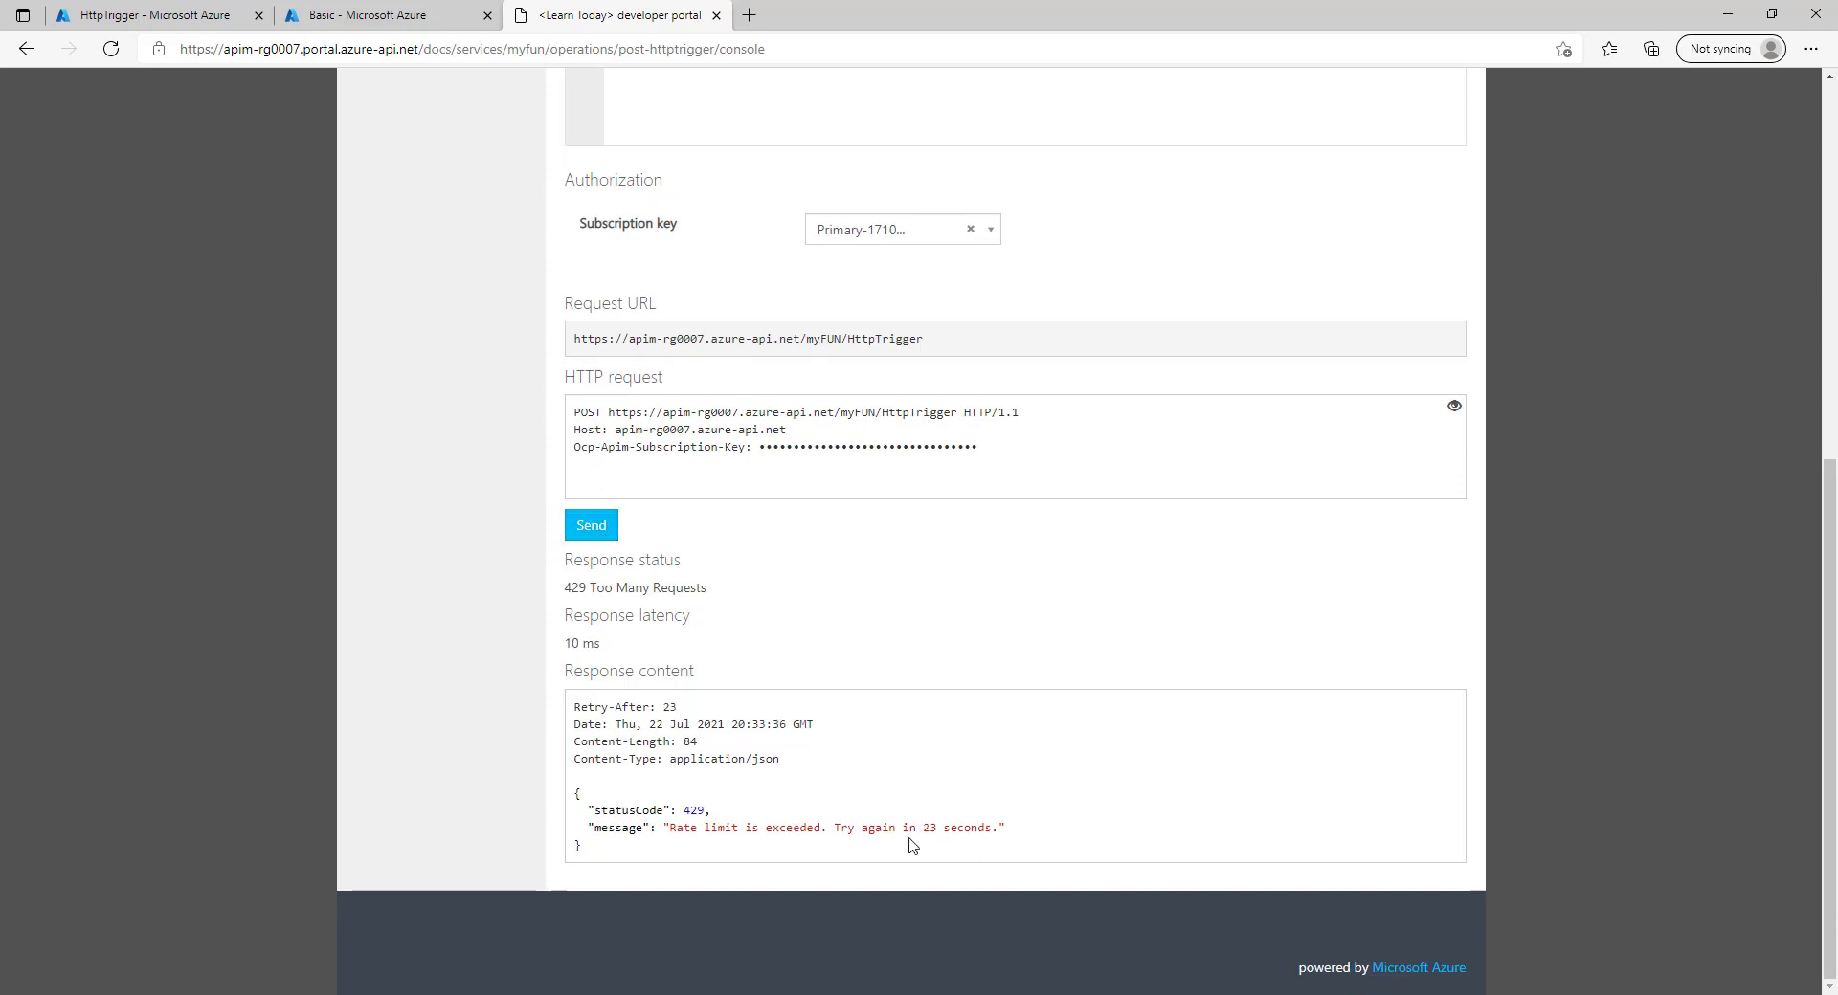
{"action": "left_click_drag", "start_coordinate": [930, 830], "coordinate": [935, 830]}
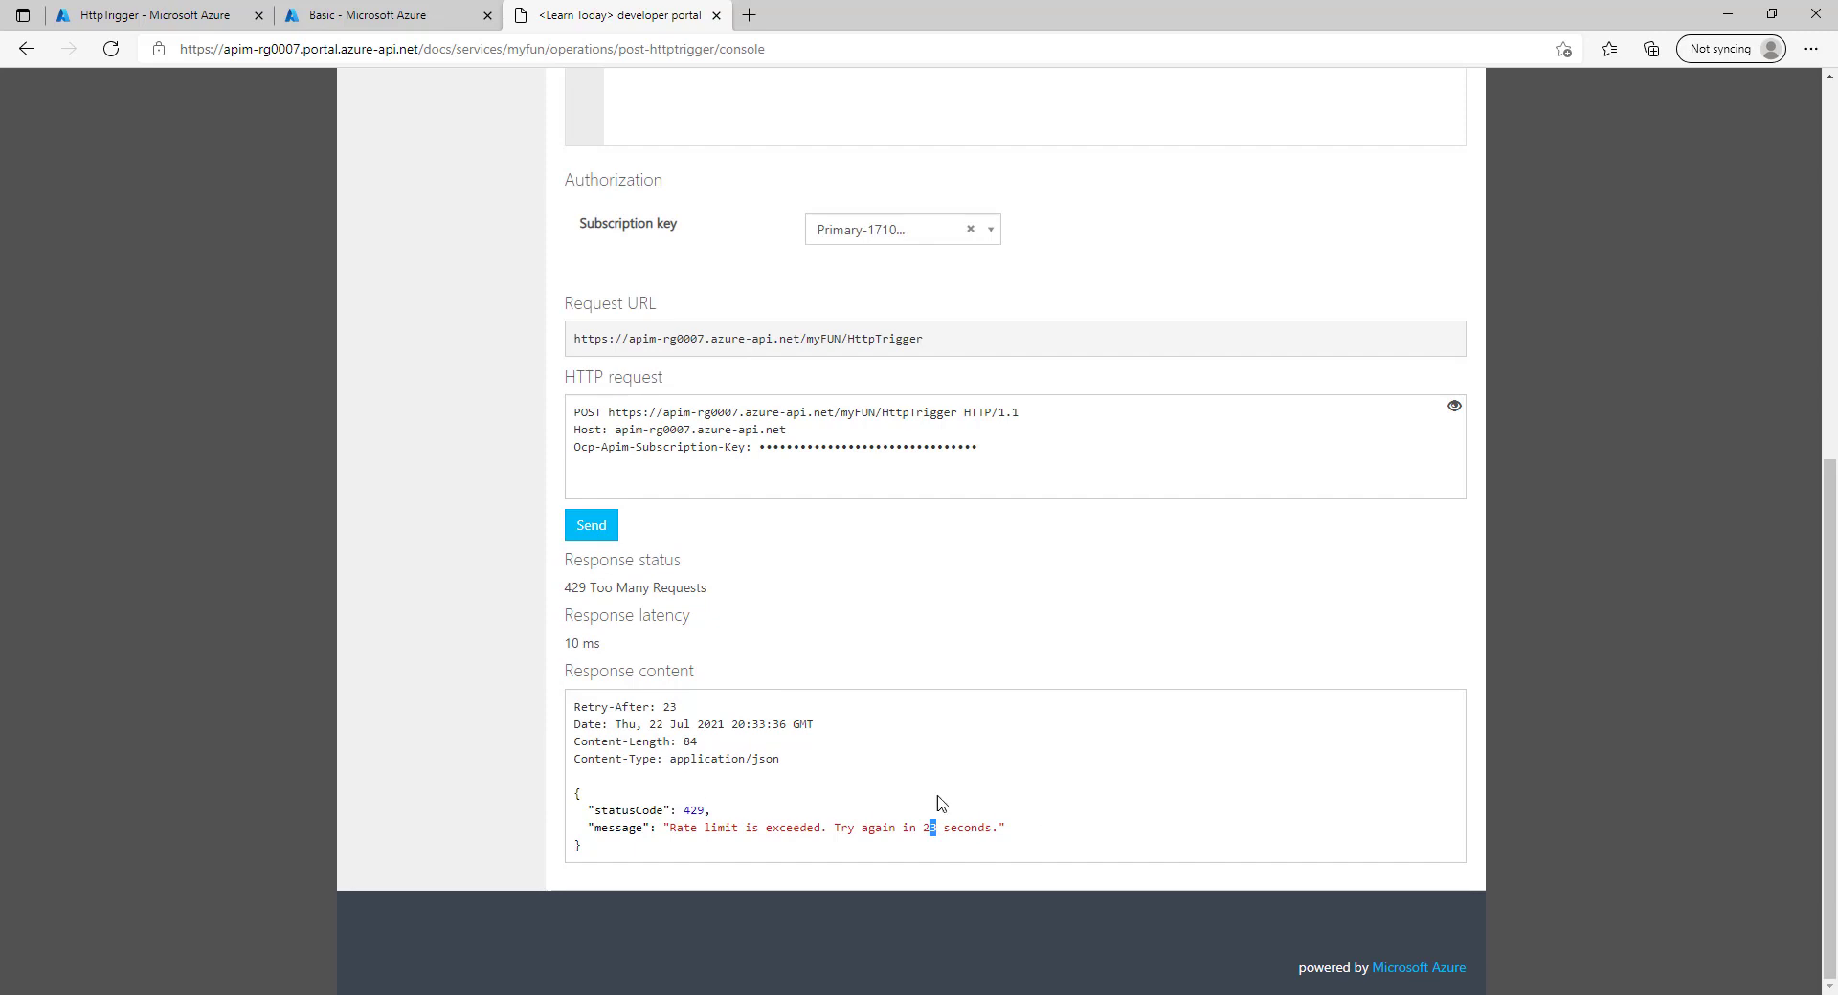
Send again after the limit resets to get 200 OK, then return to the Azure portal.
{"action": "left_click", "coordinate": [611, 536]}
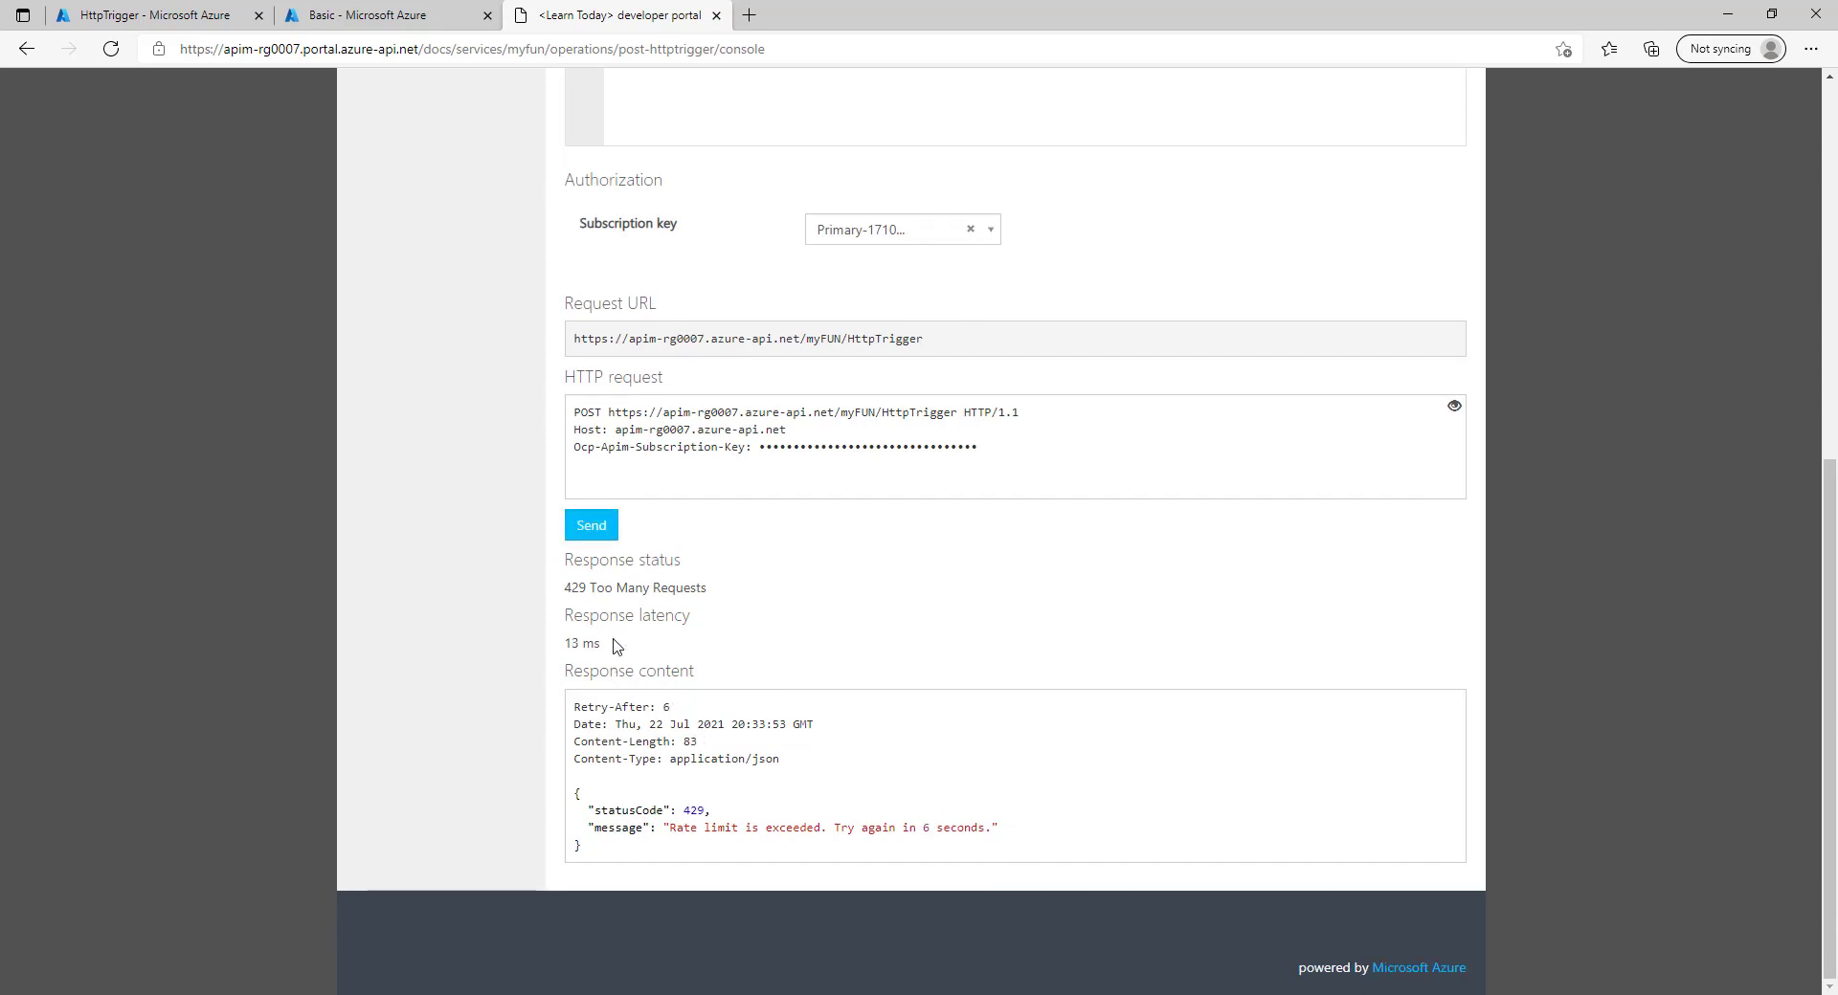
{"action": "left_click", "coordinate": [607, 529]}
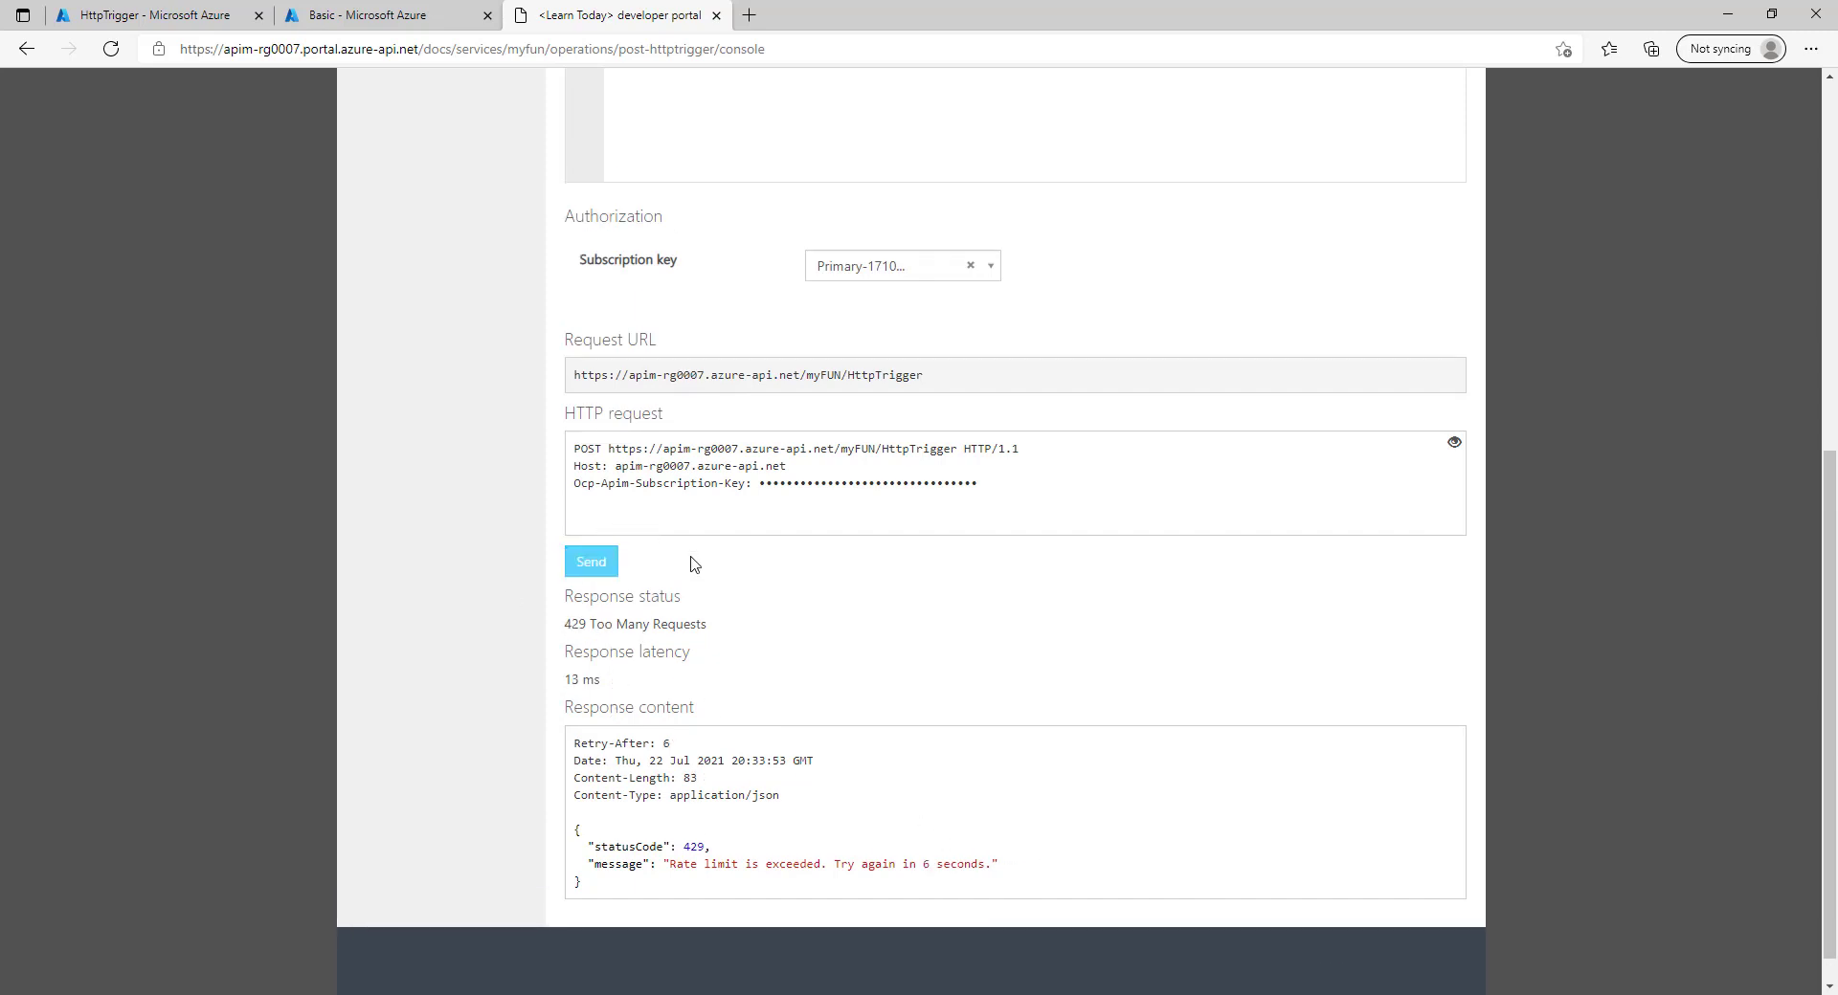
{"action": "left_click_drag", "start_coordinate": [568, 635], "coordinate": [625, 667]}
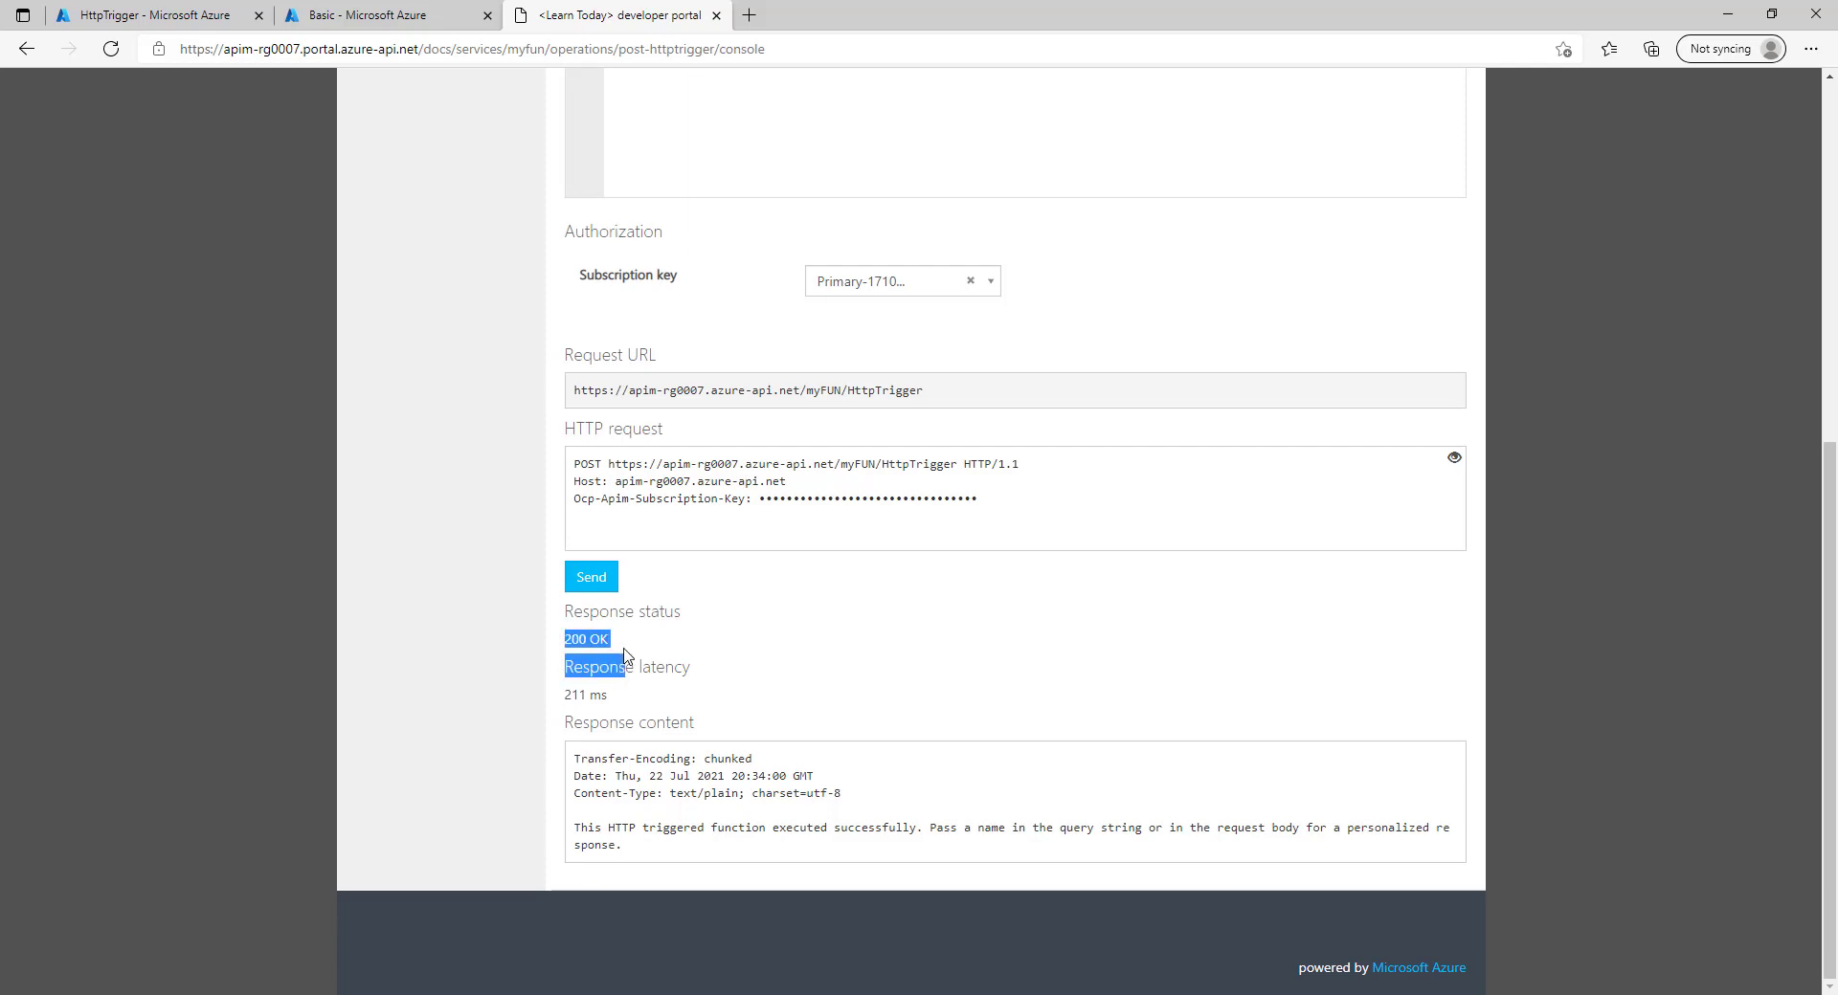
{"action": "left_click", "coordinate": [684, 642]}
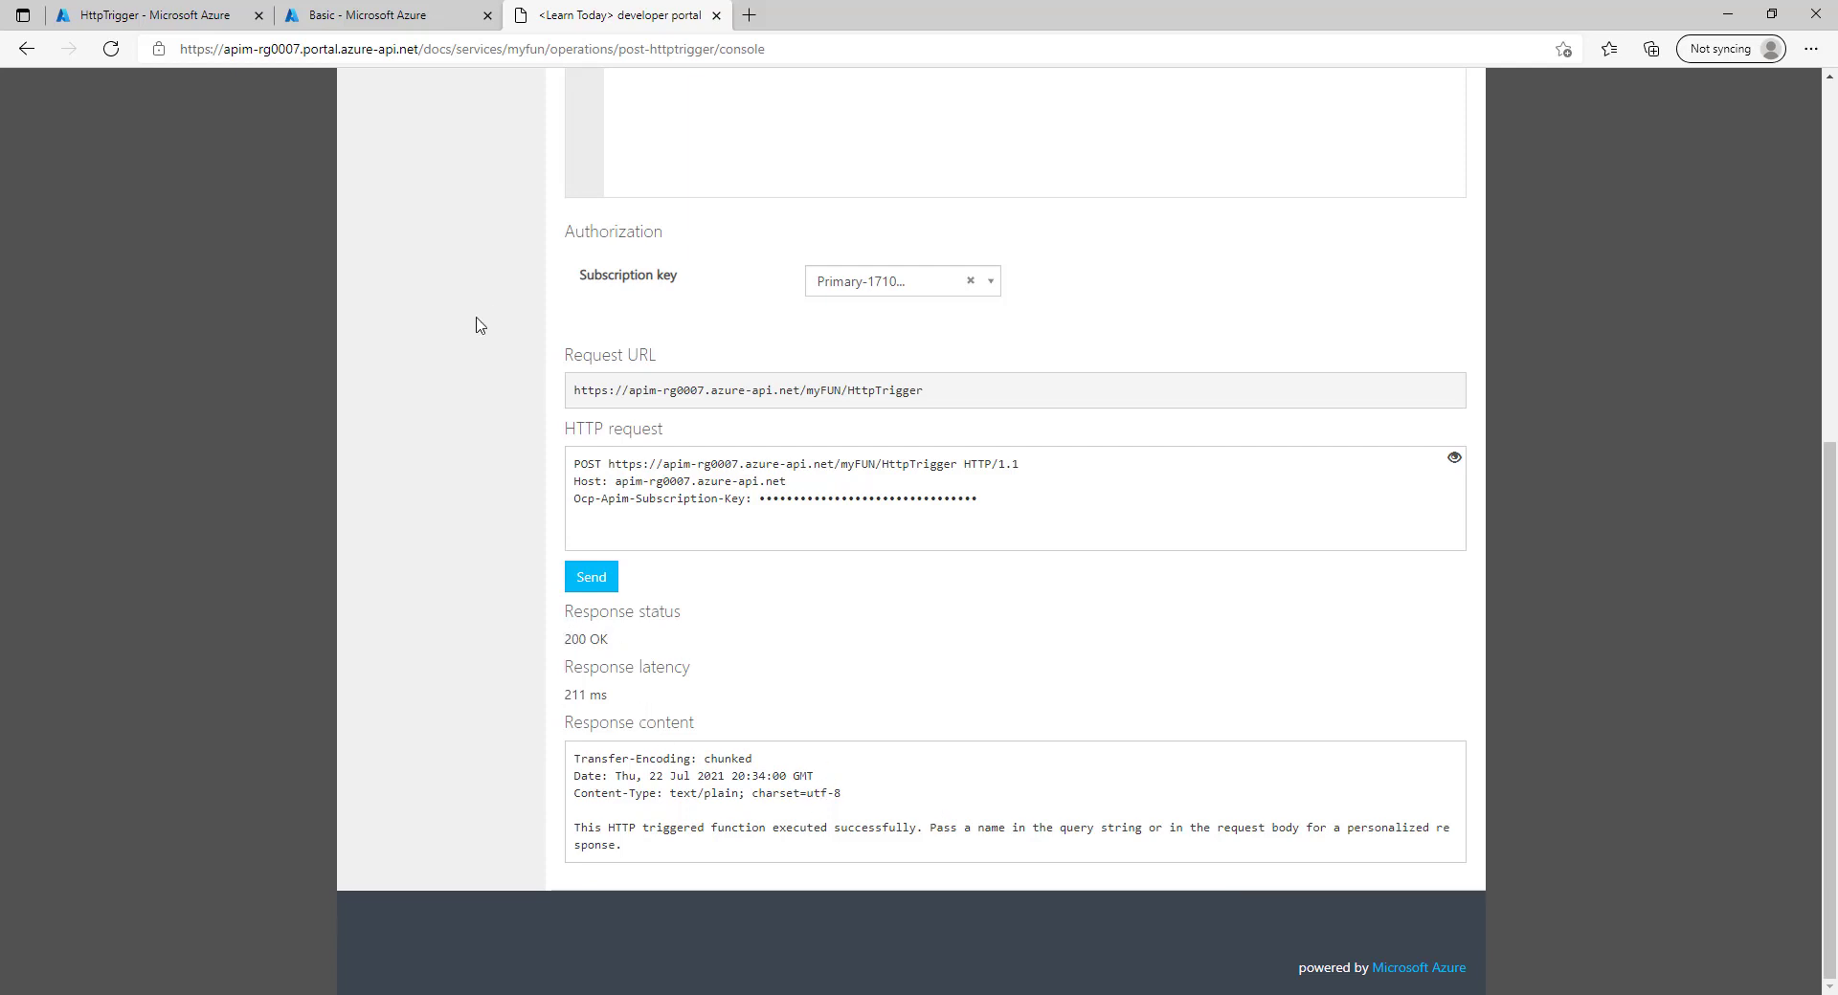
{"action": "left_click", "coordinate": [425, 19]}
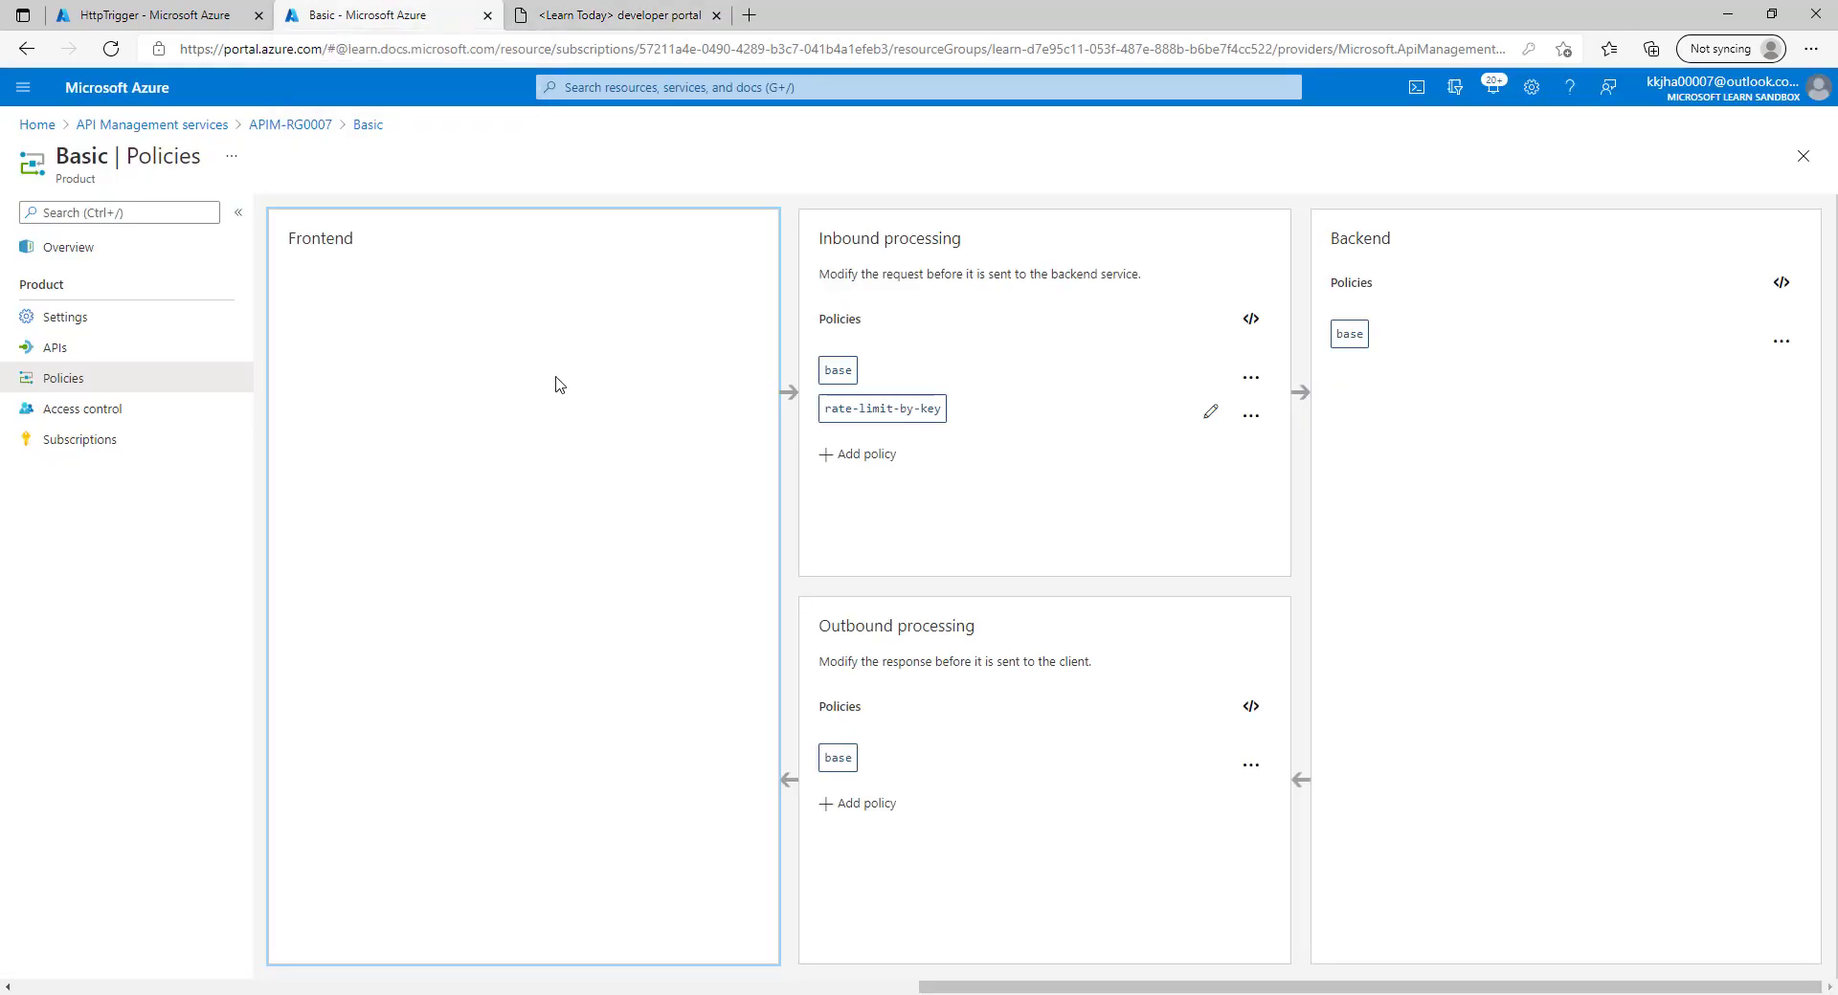